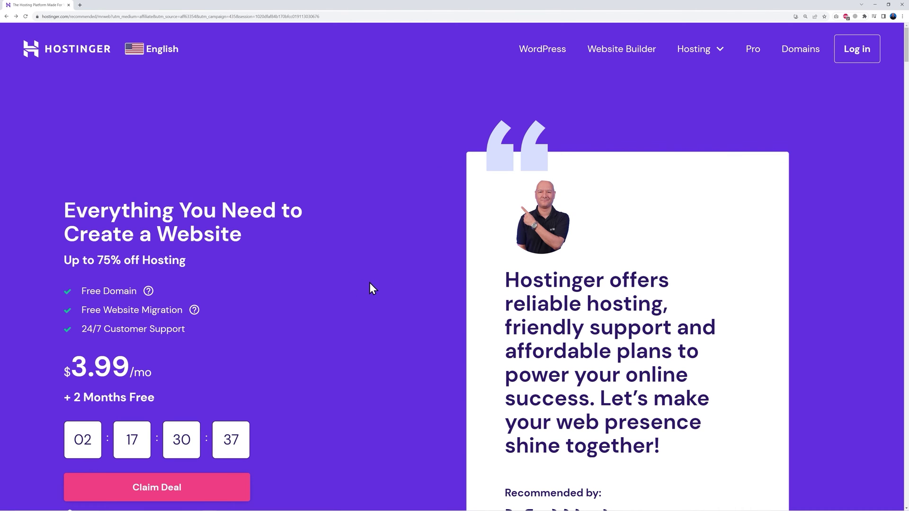
# Compare Hostinger's hosting plans and add the Premium plan ($2.99/mo) to the cart.
pyautogui.scroll(-7, 391, 283)
pyautogui.scroll(-8, 390, 280)
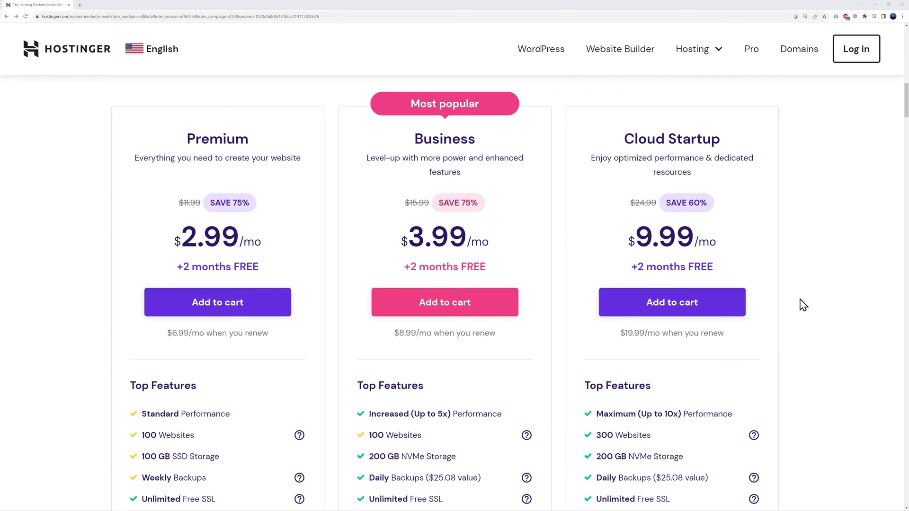
pyautogui.scroll(-5, 804, 305)
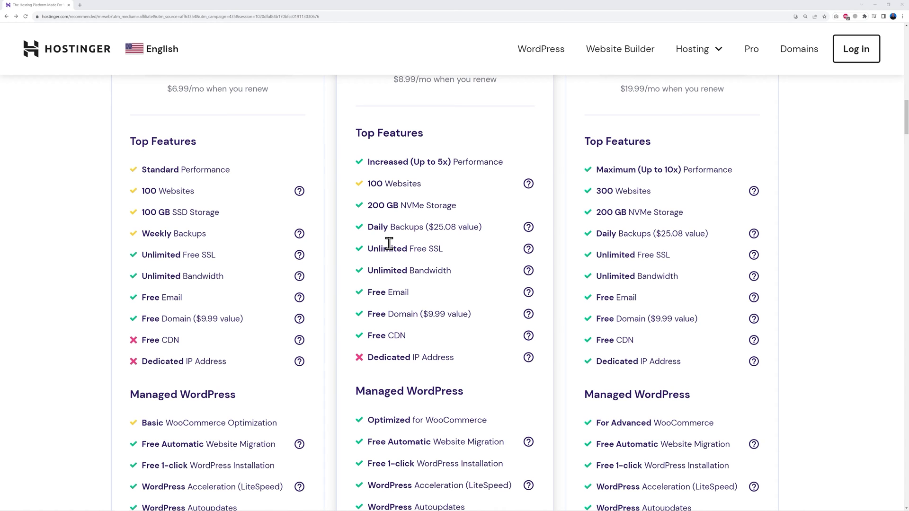
pyautogui.scroll(5, 465, 300)
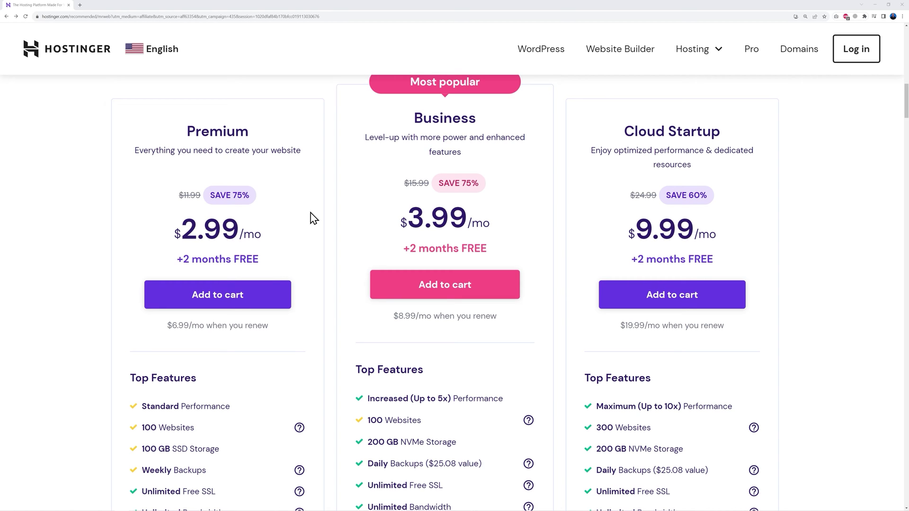
pyautogui.click(223, 291)
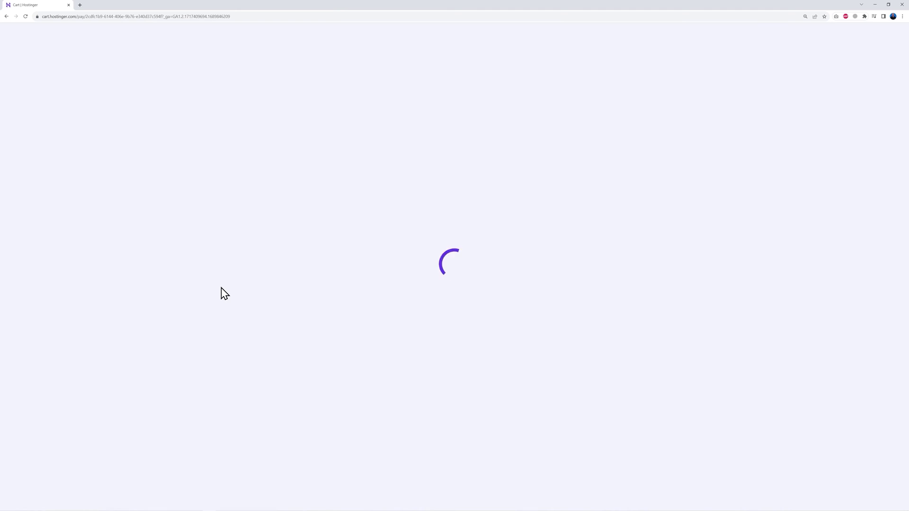
# Scroll through the cart to the 48-month Premium Web Hosting total of $176.53.
pyautogui.scroll(-2, 779, 327)
pyautogui.scroll(-2, 782, 329)
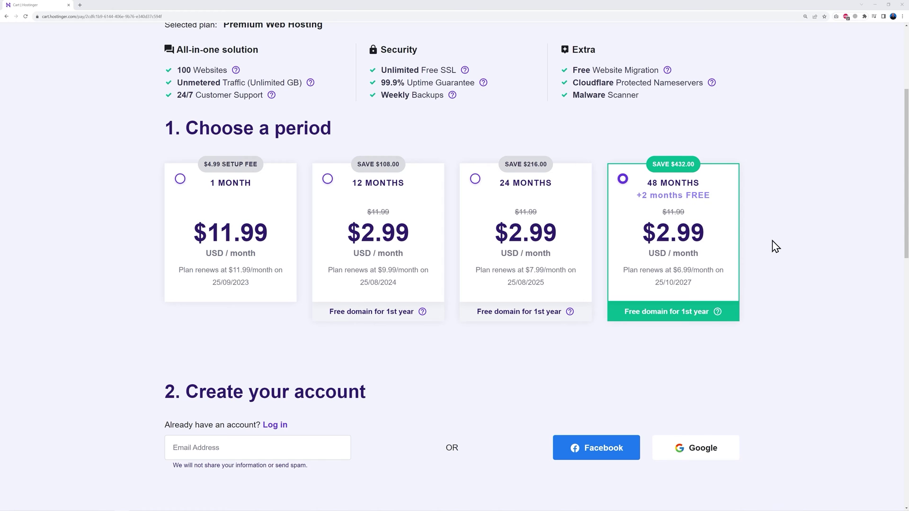
pyautogui.scroll(-6, 772, 248)
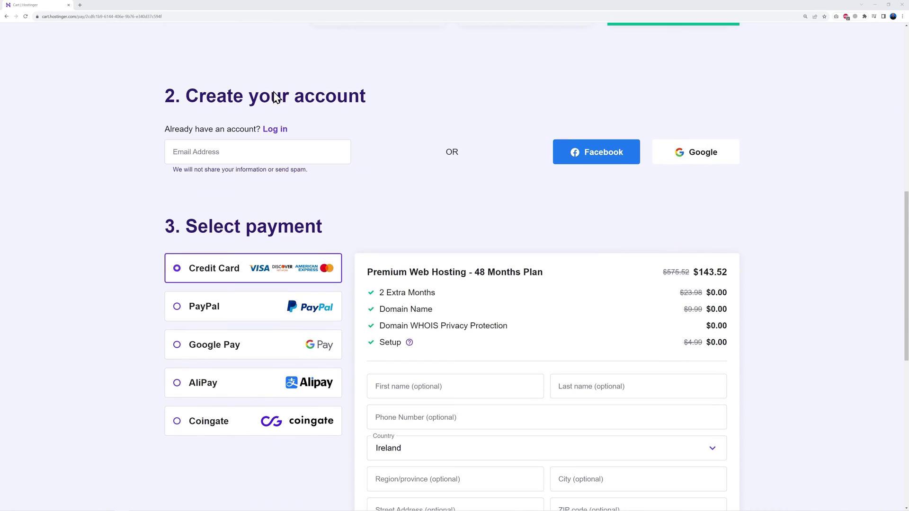
pyautogui.scroll(-1, 487, 213)
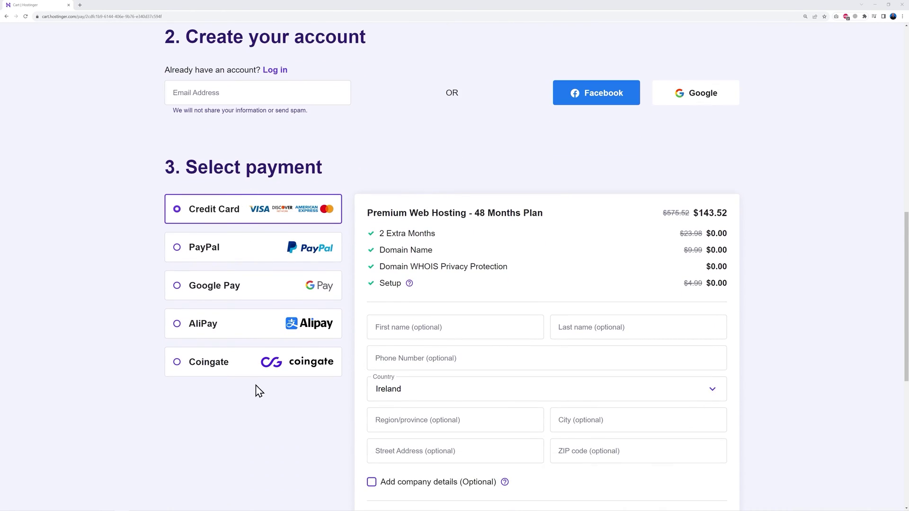
pyautogui.scroll(-3, 755, 374)
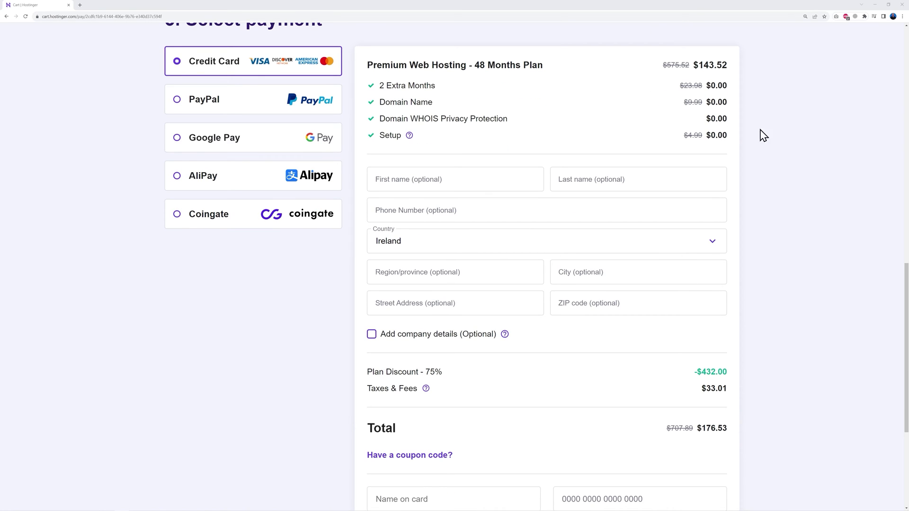
pyautogui.scroll(-3, 763, 365)
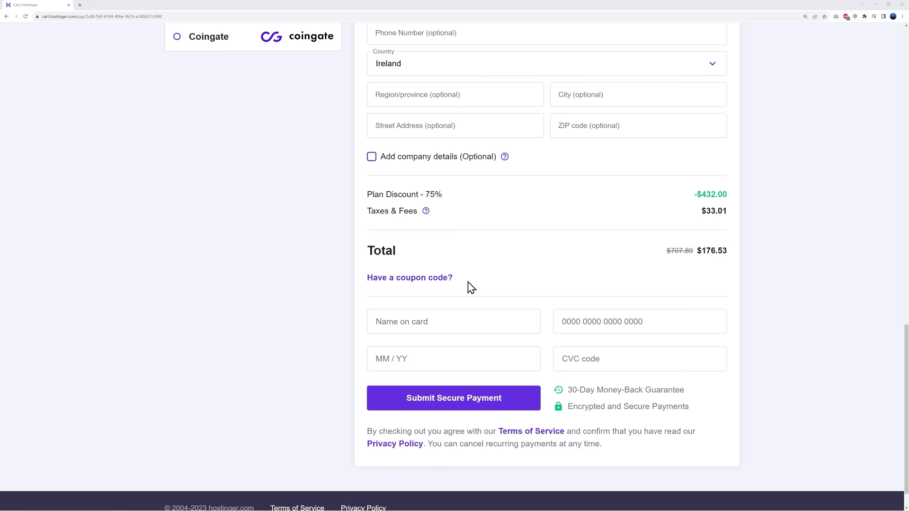
# Apply coupon code MRWEB to bring the cart total down to $158.88.
pyautogui.click(442, 282)
pyautogui.click(473, 310)
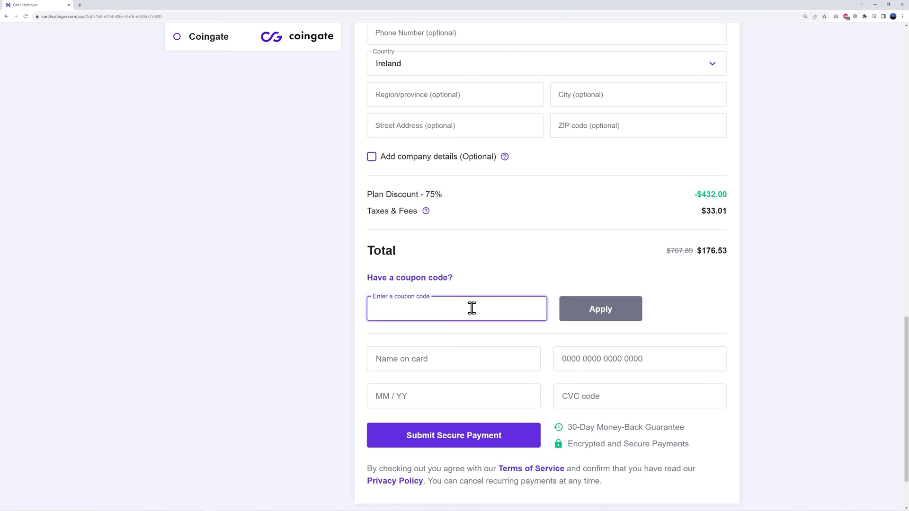
pyautogui.write('MRWEB')
pyautogui.click(600, 317)
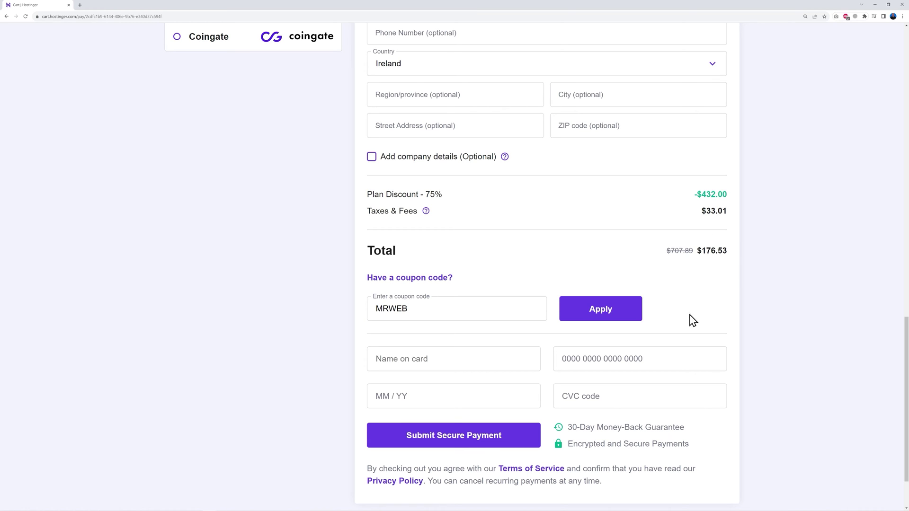
pyautogui.click(600, 313)
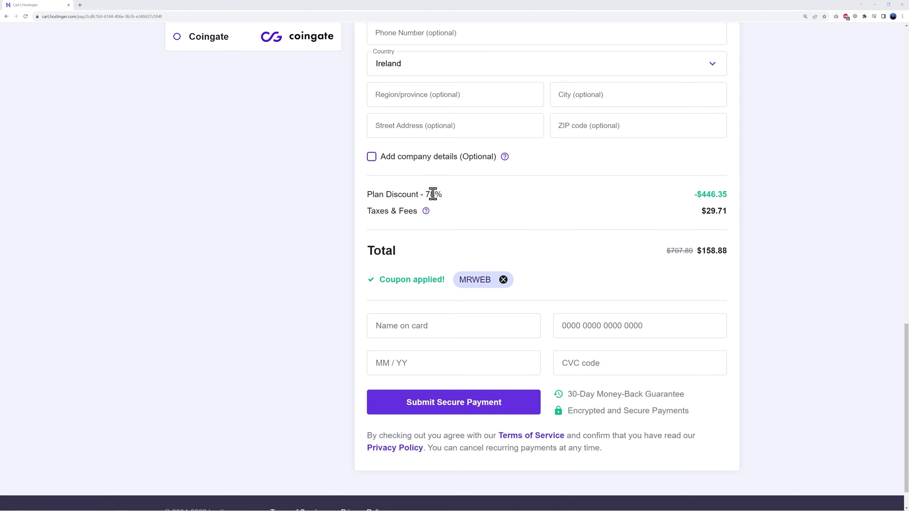
pyautogui.moveTo(426, 194); pyautogui.dragTo(445, 194)
pyautogui.click(489, 209)
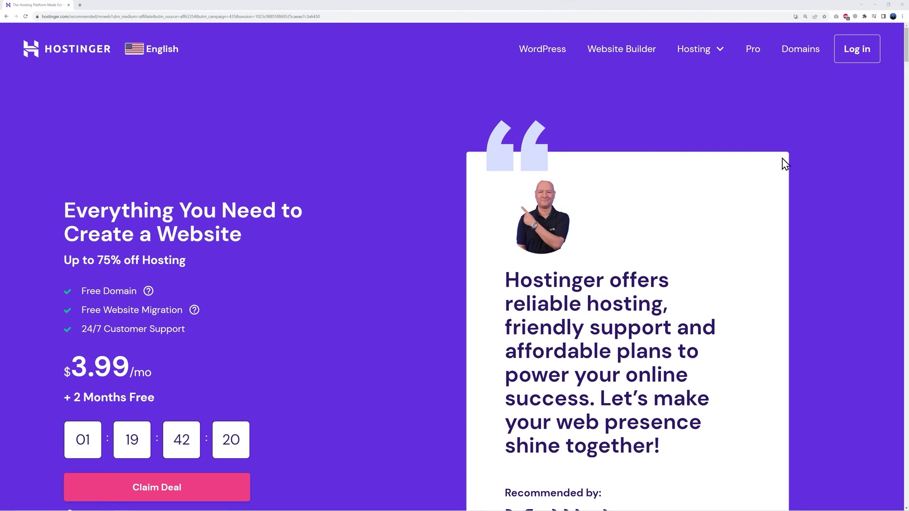
# Log in to Hostinger with the saved credentials to reach the hPanel dashboard.
pyautogui.click(838, 63)
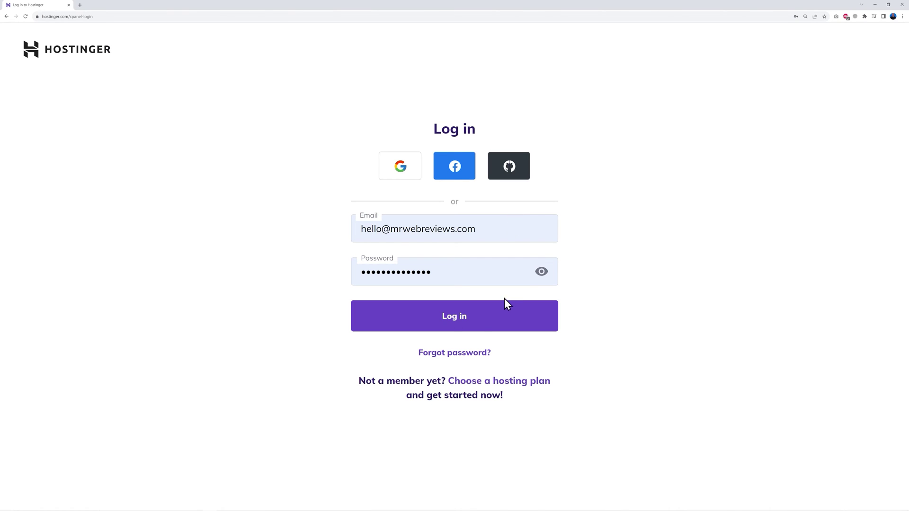
pyautogui.click(463, 325)
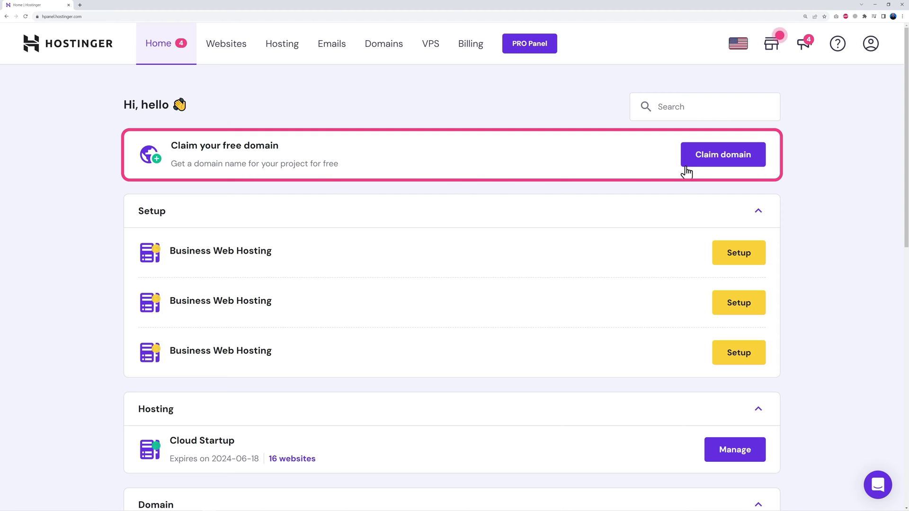
# Start claiming the free domain and check yourdomainname.com with the .com extension.
pyautogui.click(721, 165)
pyautogui.click(381, 266)
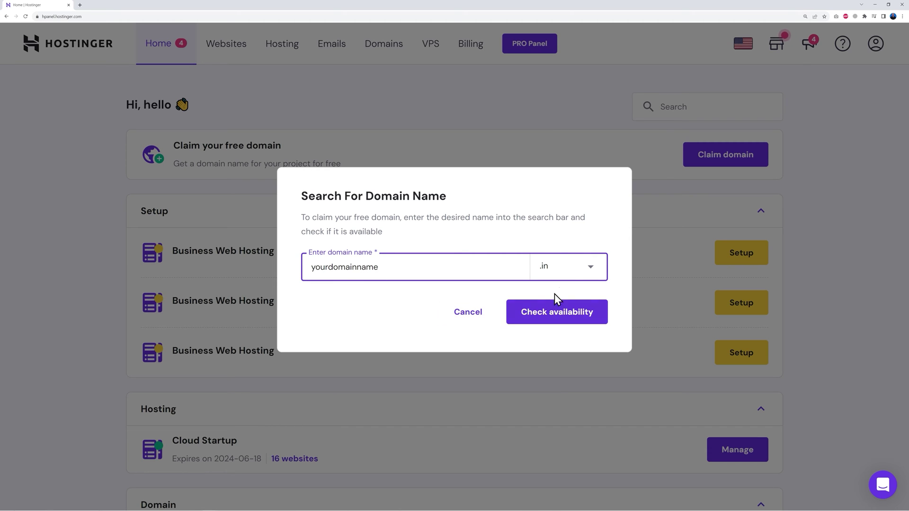
pyautogui.click(545, 266)
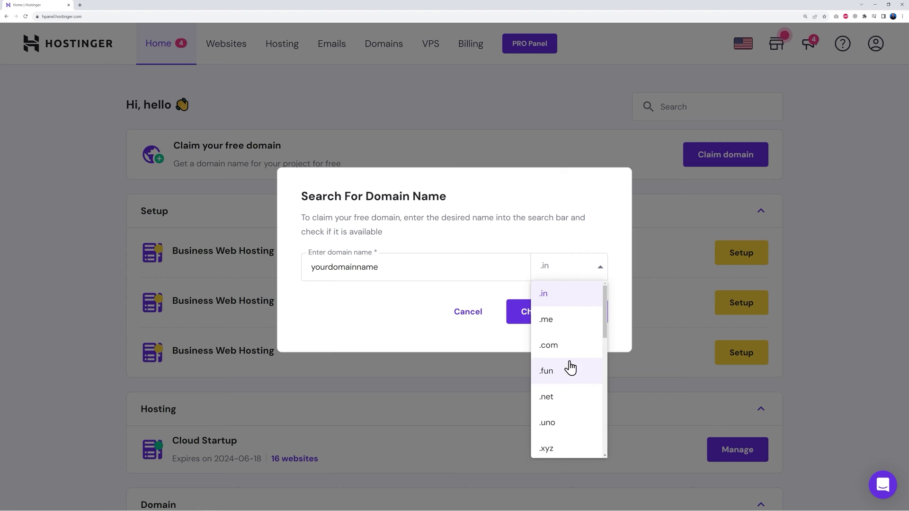
pyautogui.scroll(-1, 574, 391)
pyautogui.scroll(-6, 574, 391)
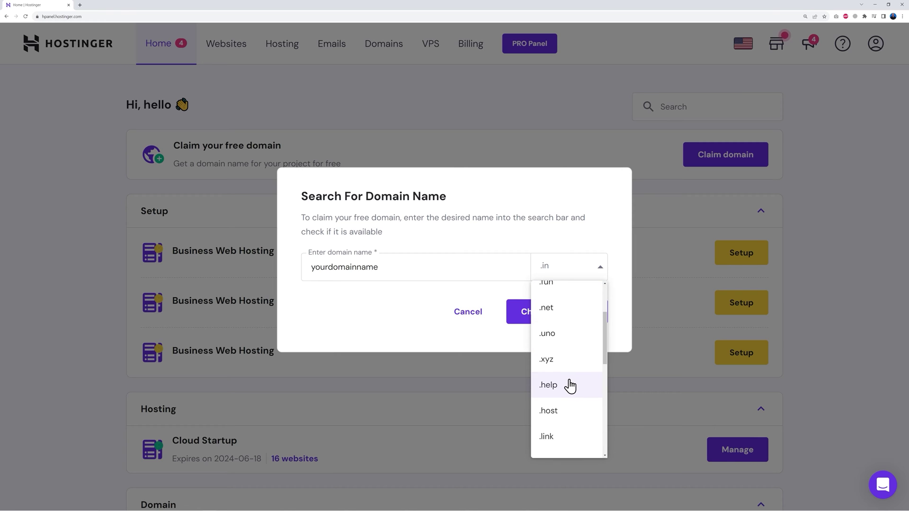
pyautogui.scroll(-2, 573, 401)
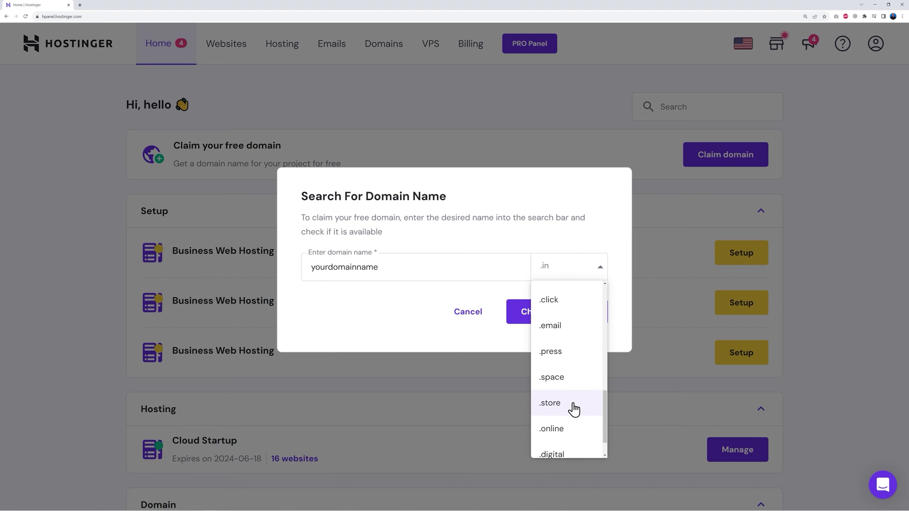
pyautogui.scroll(-1, 574, 408)
pyautogui.scroll(10, 574, 408)
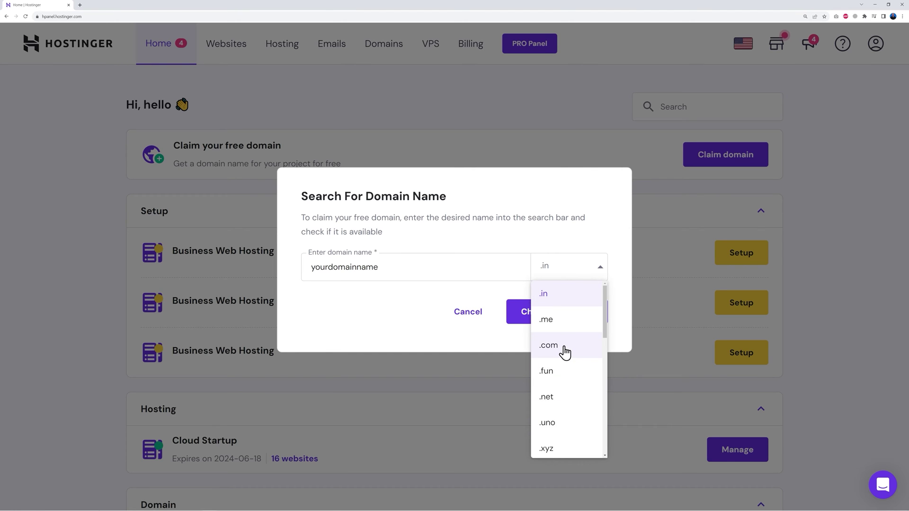
pyautogui.click(565, 351)
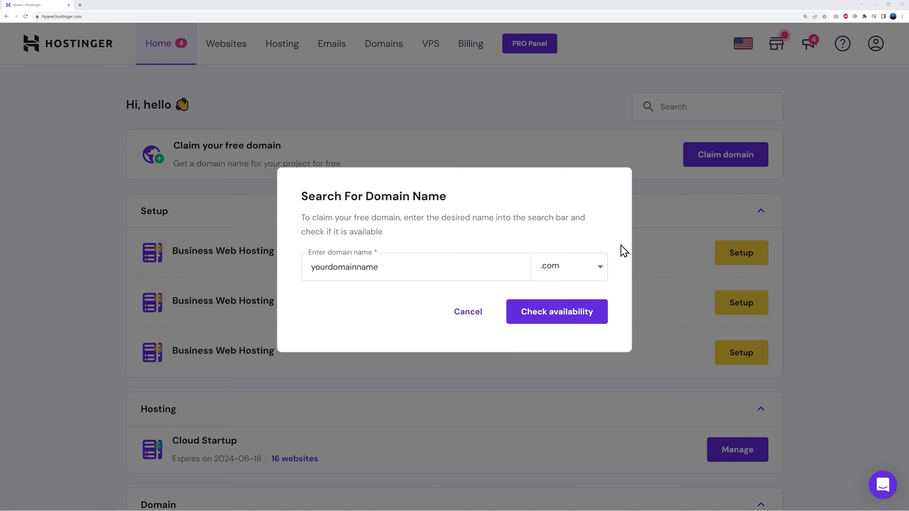
pyautogui.click(559, 320)
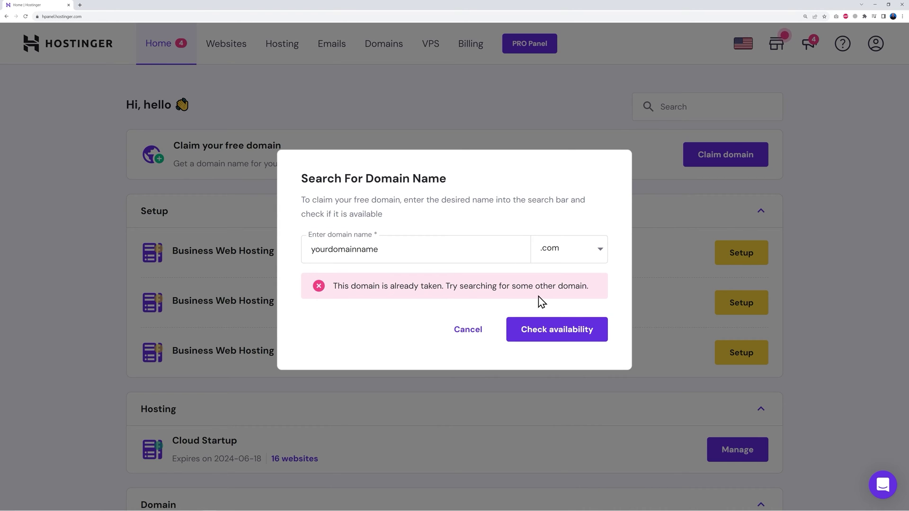
# Replace the taken name with learnwithmrweb and confirm learnwithmrweb.com is available.
pyautogui.moveTo(308, 250); pyautogui.dragTo(418, 254)
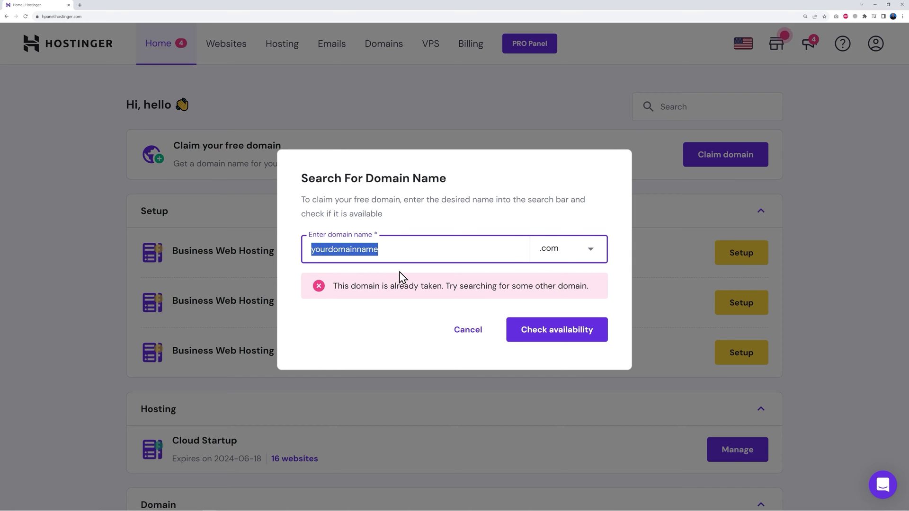
pyautogui.write('learnwithmrweb')
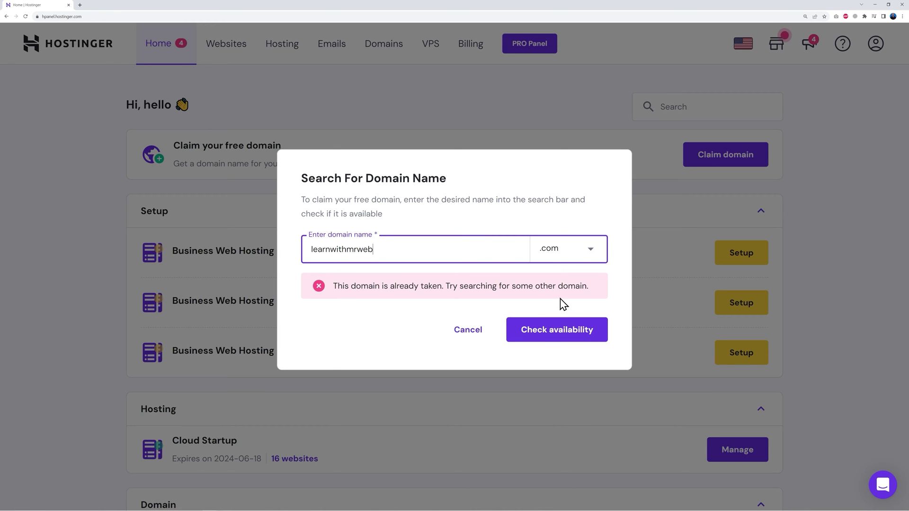
pyautogui.click(552, 338)
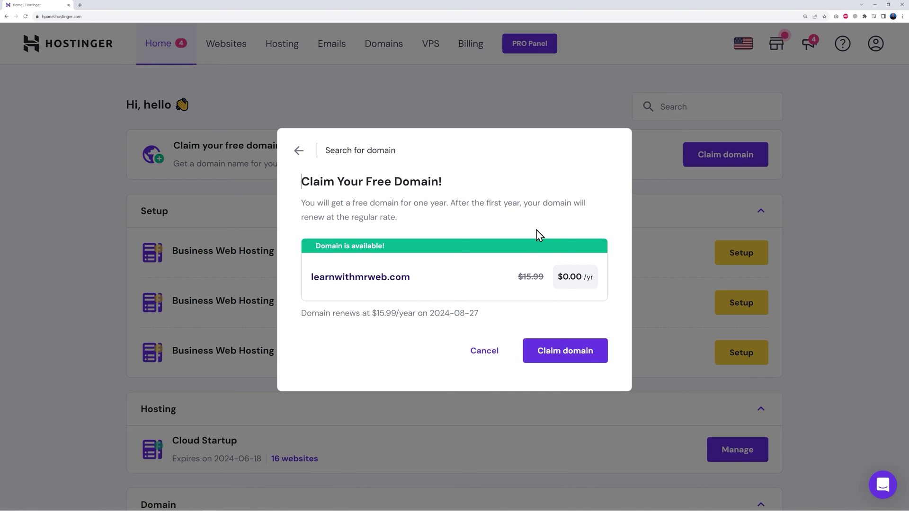
# Claim and register learnwithmrweb.com, refresh its verification status, then return home.
pyautogui.click(565, 361)
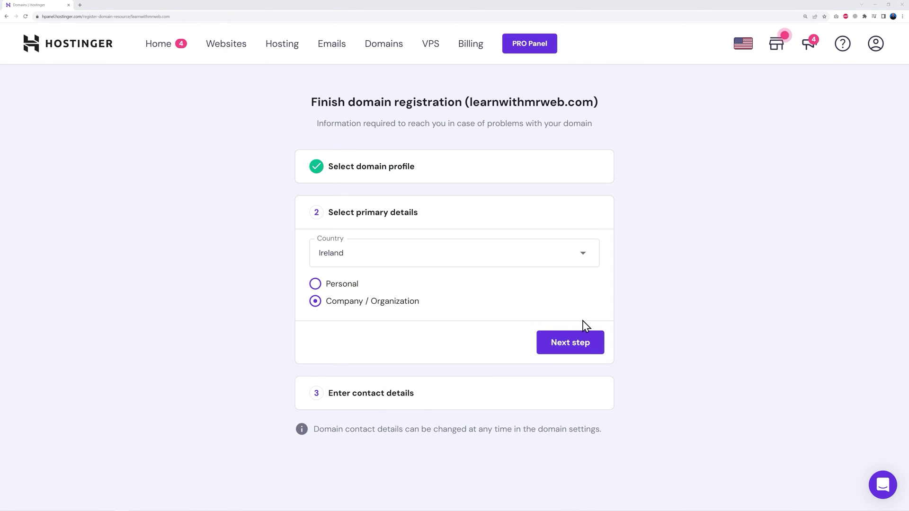
pyautogui.click(582, 344)
pyautogui.scroll(-4, 665, 347)
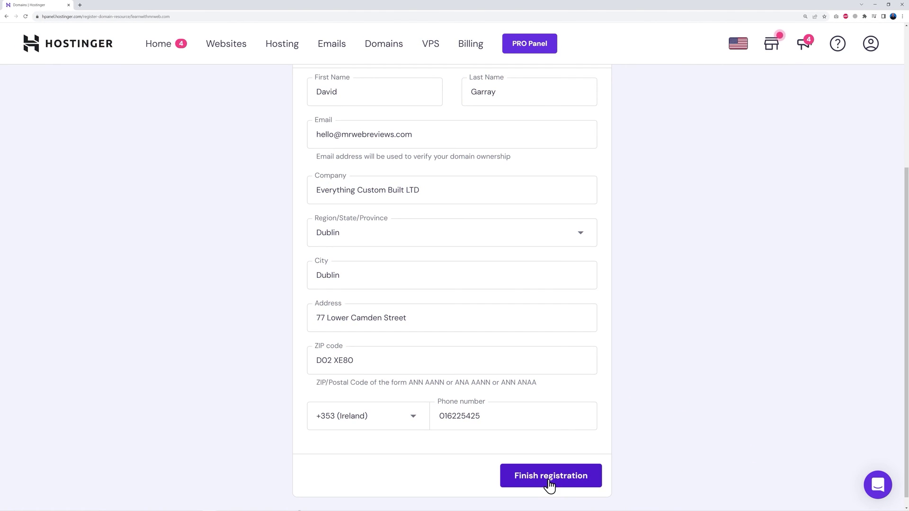
pyautogui.click(549, 482)
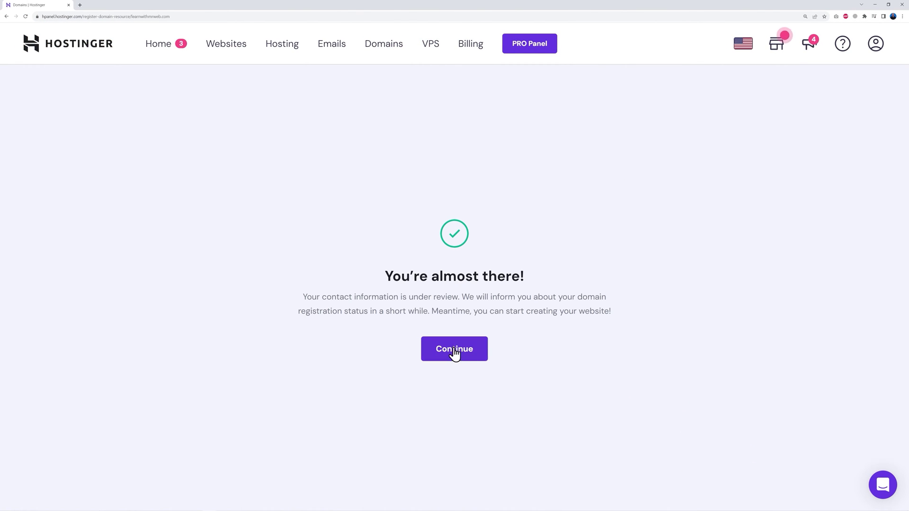
pyautogui.click(454, 349)
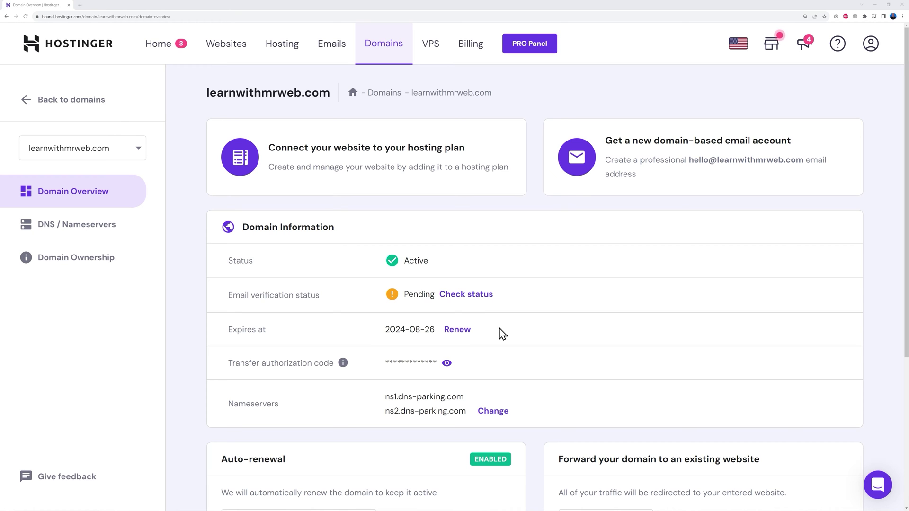
pyautogui.click(26, 17)
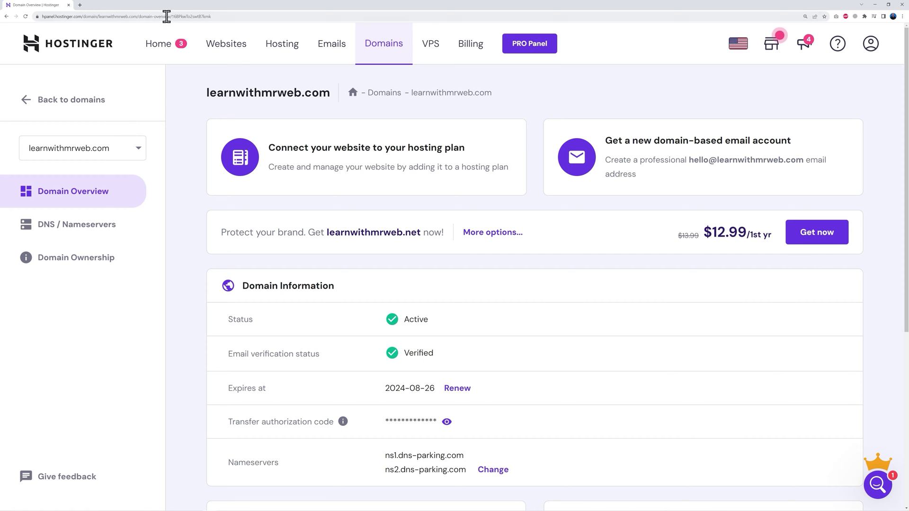
pyautogui.click(166, 51)
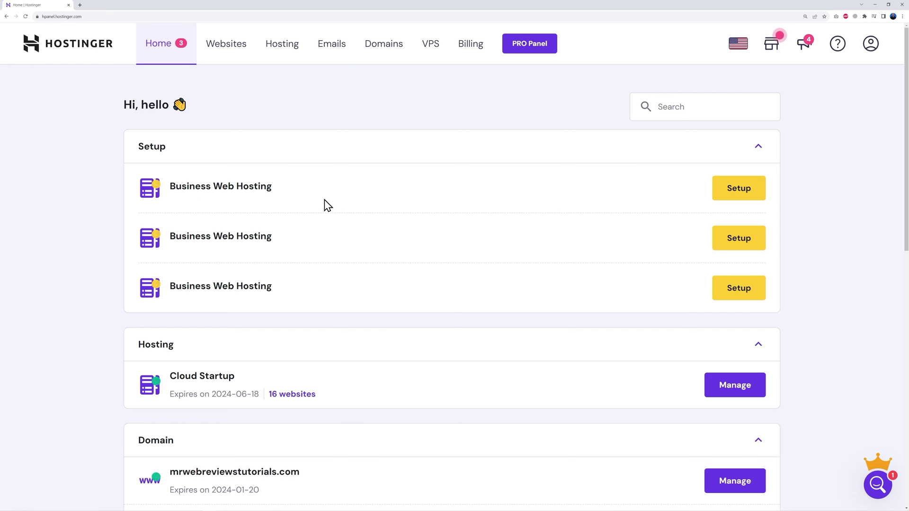
# Start a Business Web Hosting setup as a new website, skipping the survey and platform choice.
pyautogui.click(739, 190)
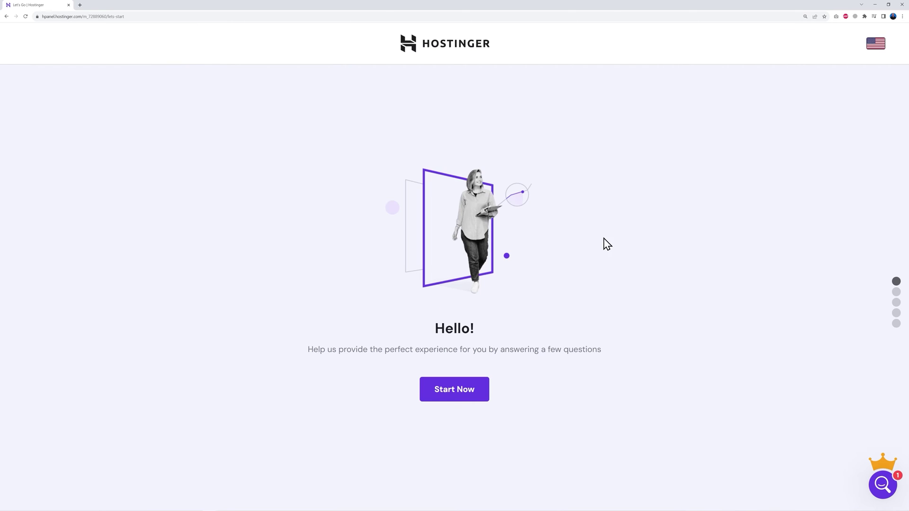
pyautogui.click(469, 397)
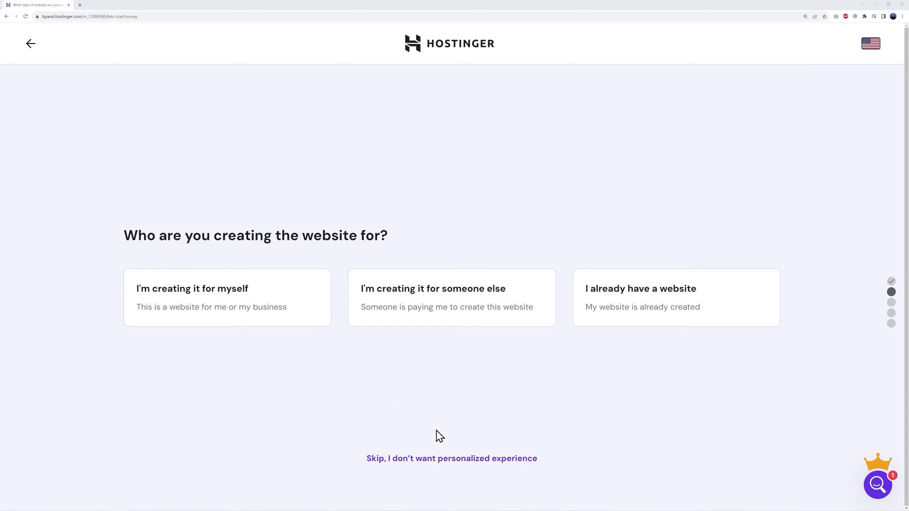
pyautogui.click(440, 466)
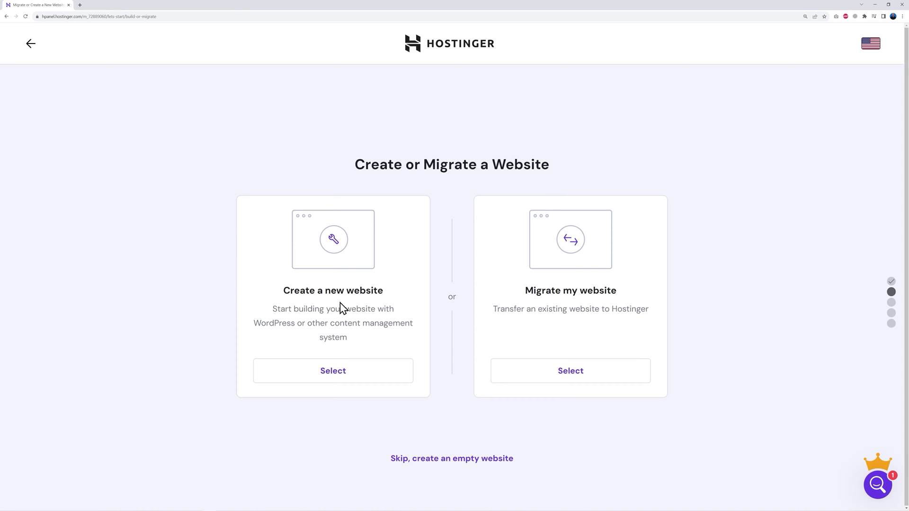
pyautogui.click(336, 377)
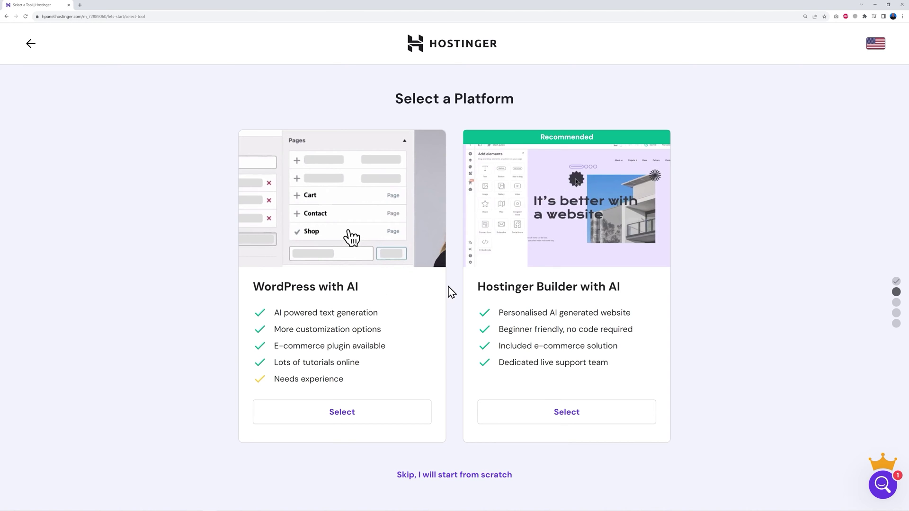
pyautogui.click(453, 475)
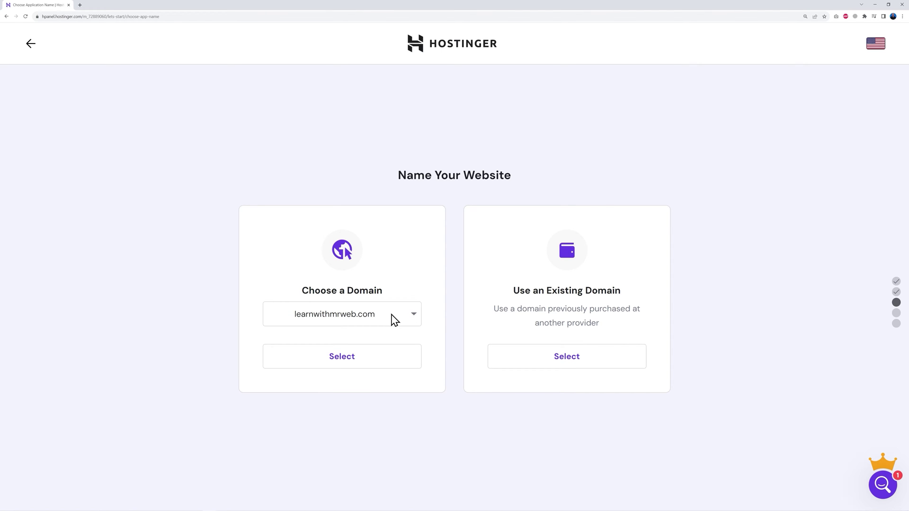
# Choose learnwithmrweb.com as the new website's domain.
pyautogui.click(396, 314)
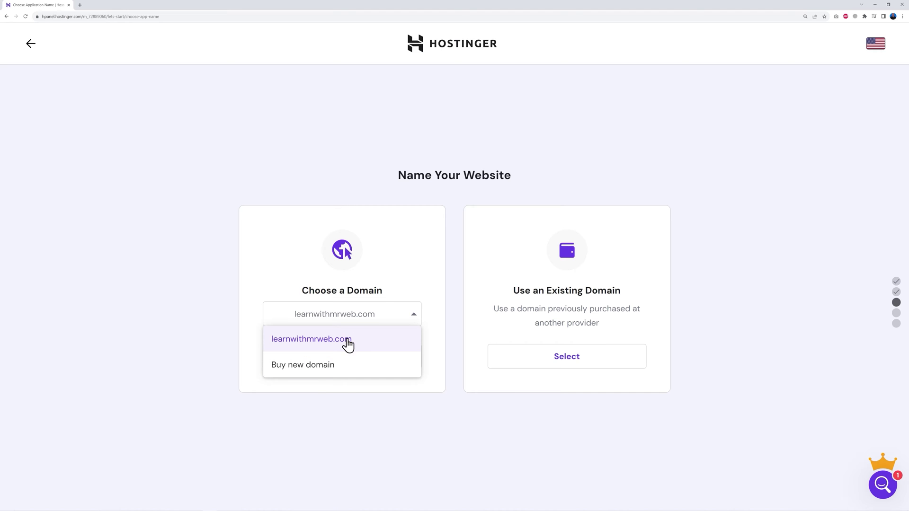
pyautogui.click(348, 345)
pyautogui.click(346, 366)
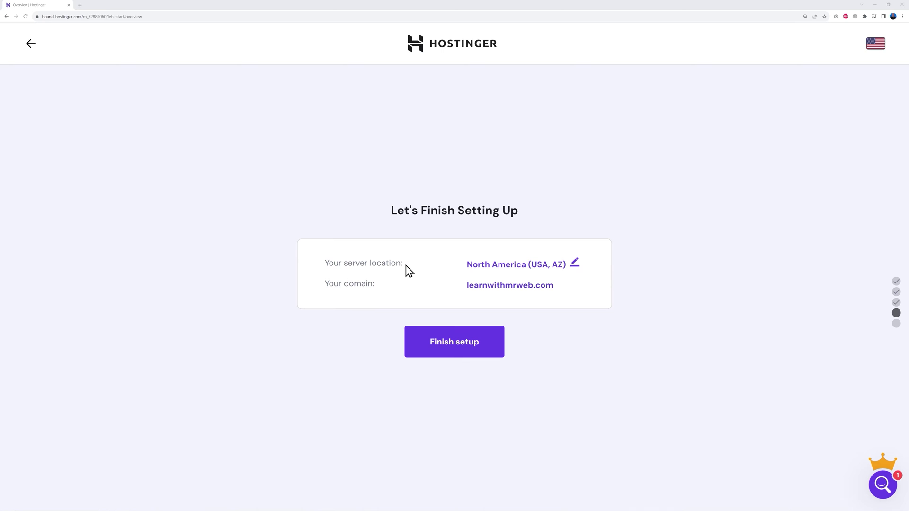
# Change the server location to Europe (United Kingdom), finish setup, and open Manage Site.
pyautogui.click(575, 264)
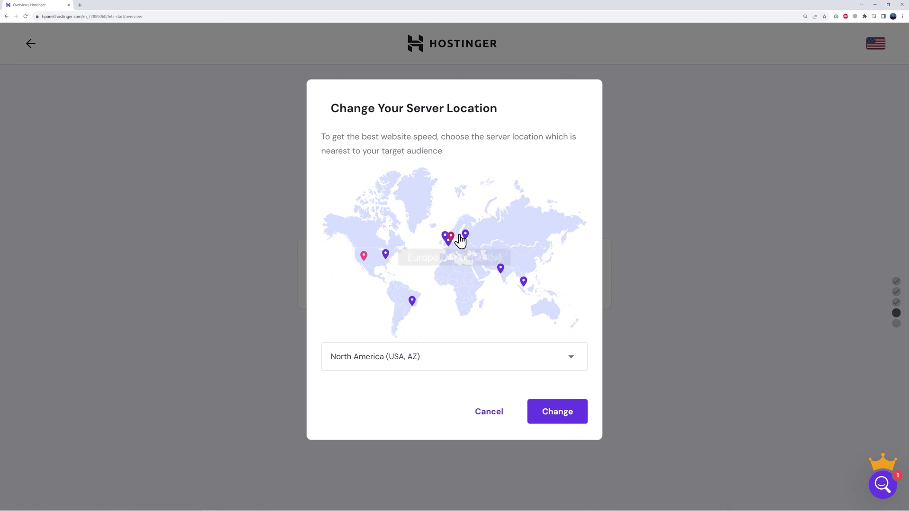
pyautogui.click(570, 360)
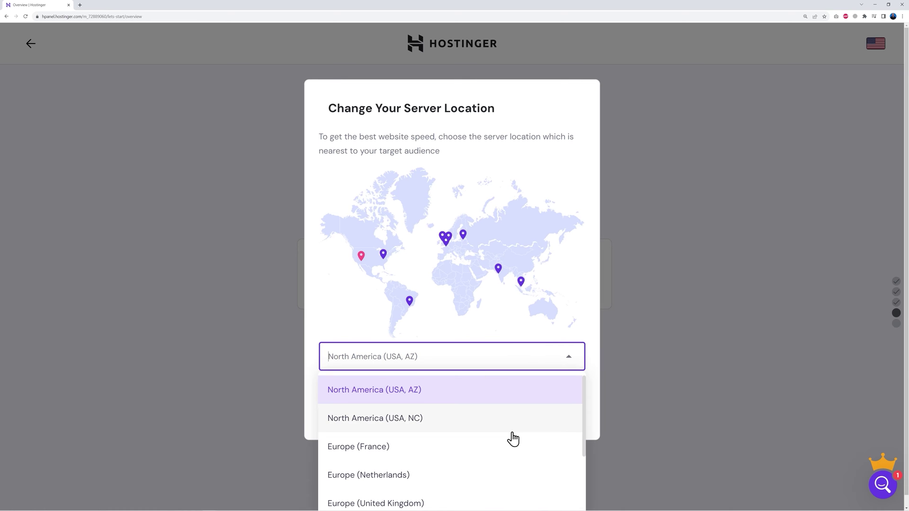
pyautogui.scroll(-1, 513, 440)
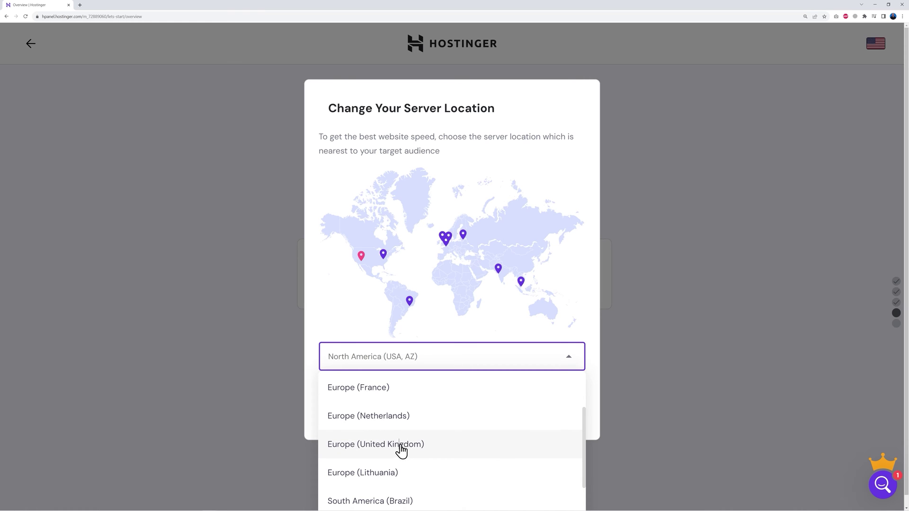
pyautogui.click(401, 448)
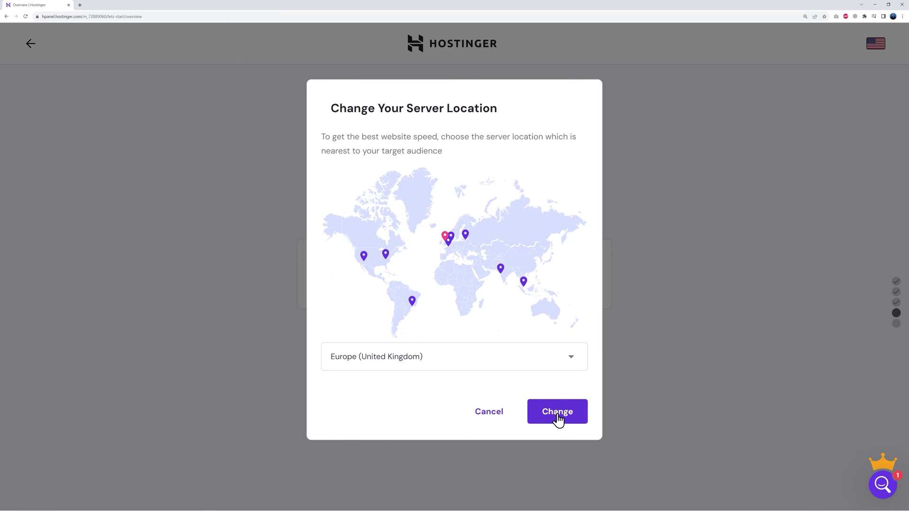
pyautogui.click(558, 419)
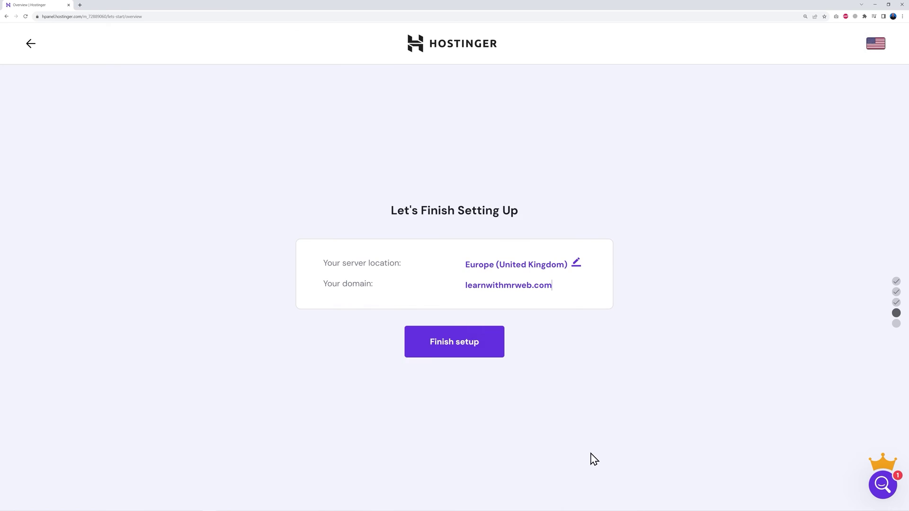
pyautogui.click(455, 348)
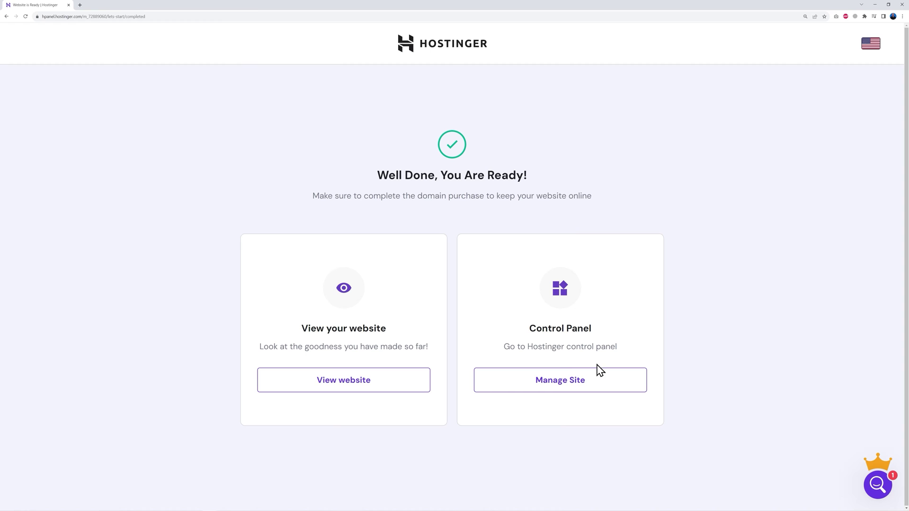
pyautogui.click(568, 388)
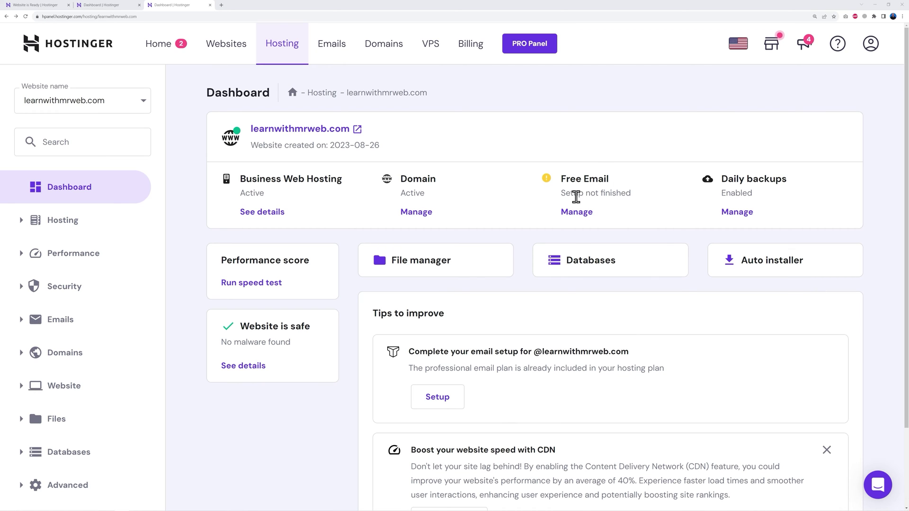
# Open Manage under Free Email for learnwithmrweb.com.
pyautogui.click(579, 213)
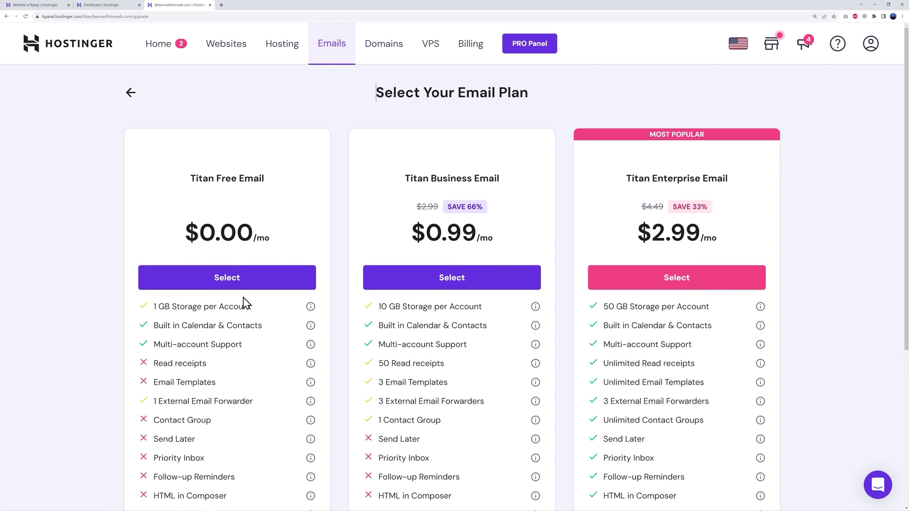
# Create a Titan Free Email mailbox on learnwithmrweb.com with a password and recovery email.
pyautogui.click(227, 283)
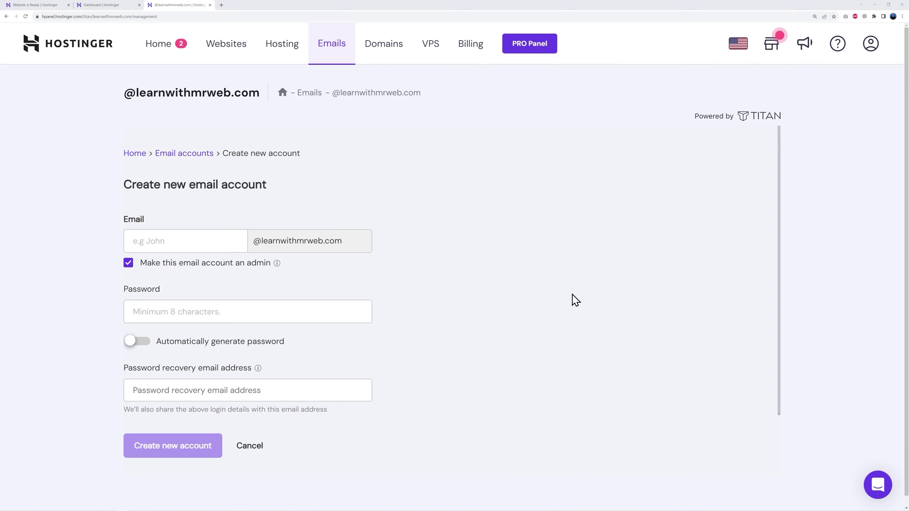
pyautogui.click(183, 239)
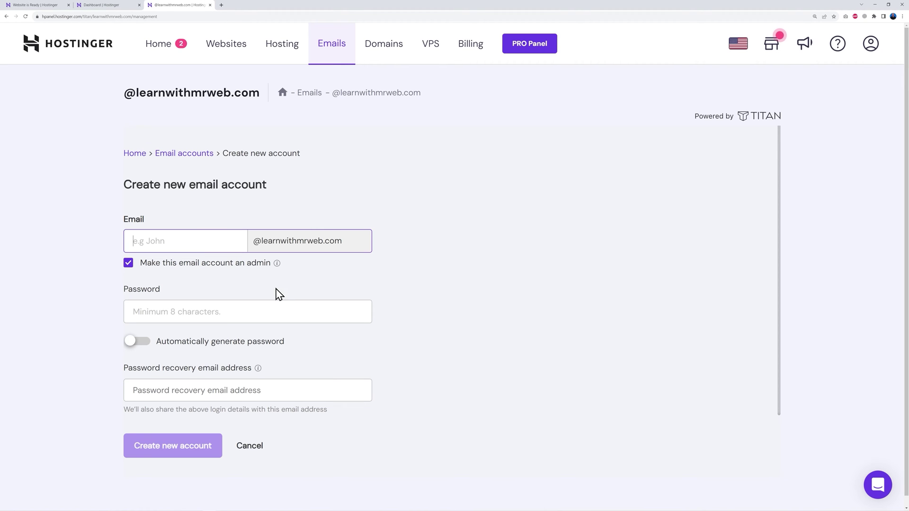
pyautogui.click(286, 305)
pyautogui.click(248, 341)
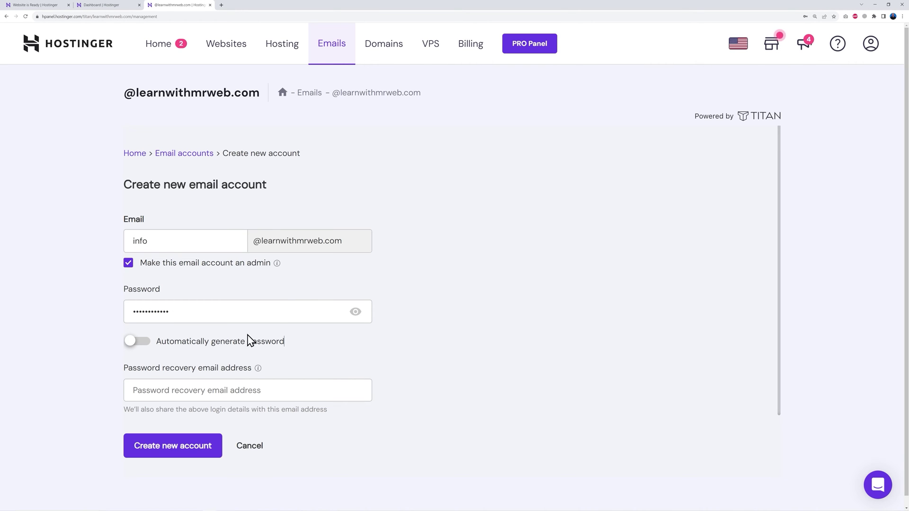
pyautogui.click(274, 391)
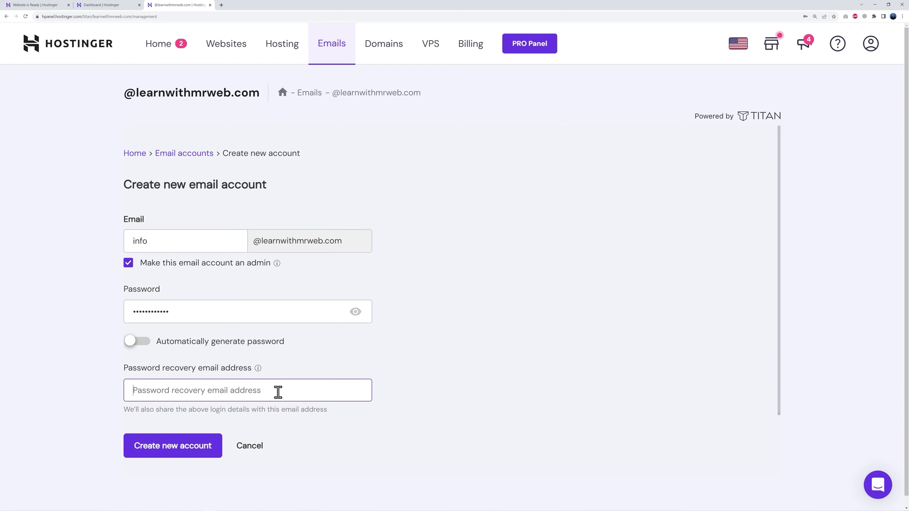
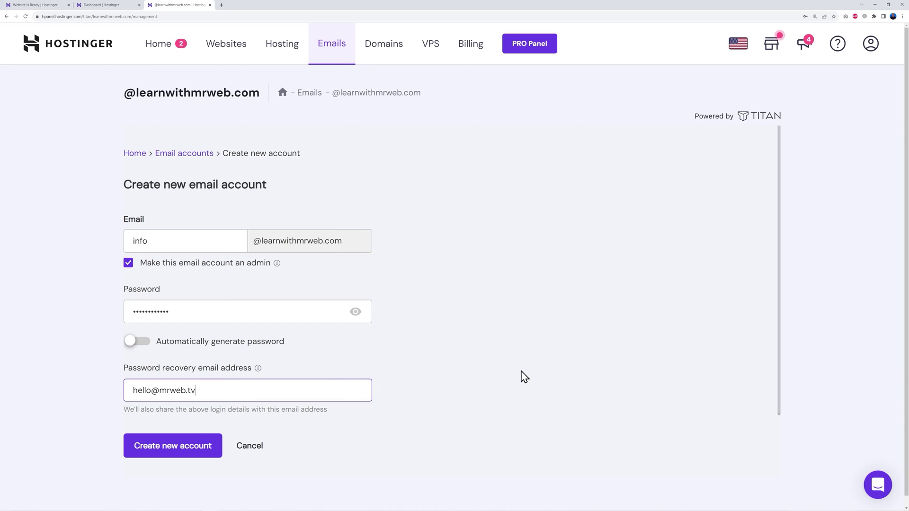
pyautogui.click(184, 456)
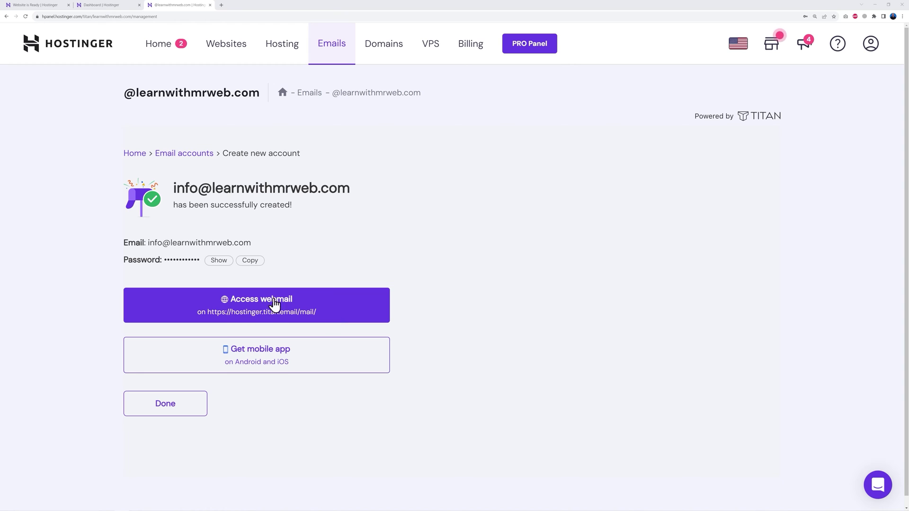
# Log in to the new mailbox's Titan webmail by pasting the saved password.
pyautogui.click(247, 309)
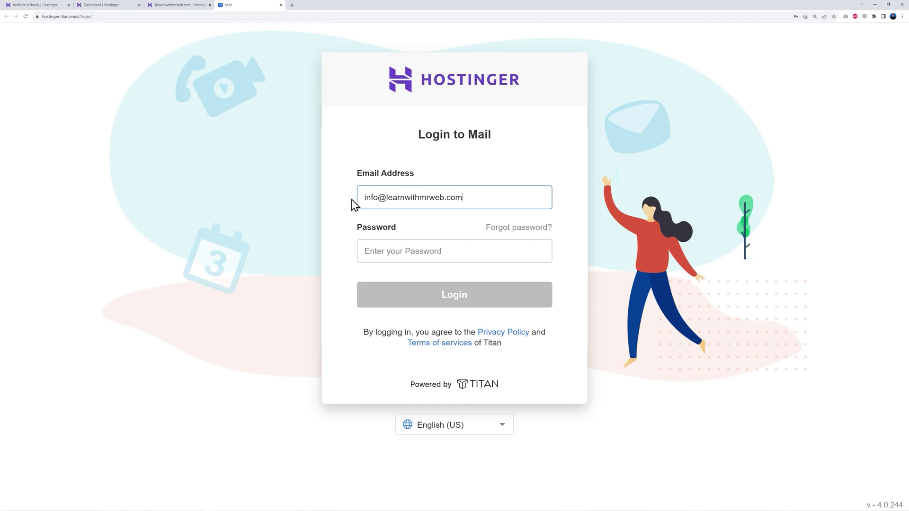
pyautogui.click(426, 259)
pyautogui.hotkey('ctrl', 'v')
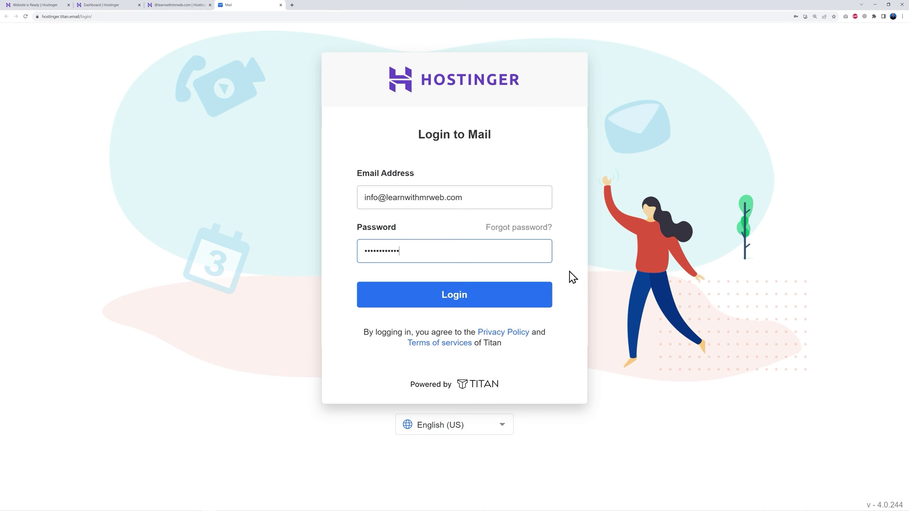
pyautogui.click(475, 301)
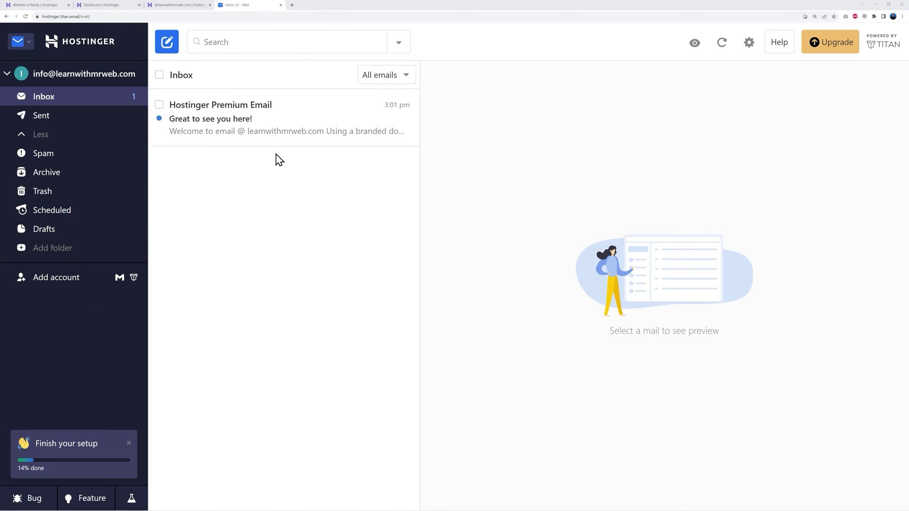
# From the learnwithmrweb.com dashboard, start a WordPress install via Website > Auto Installer.
pyautogui.click(107, 6)
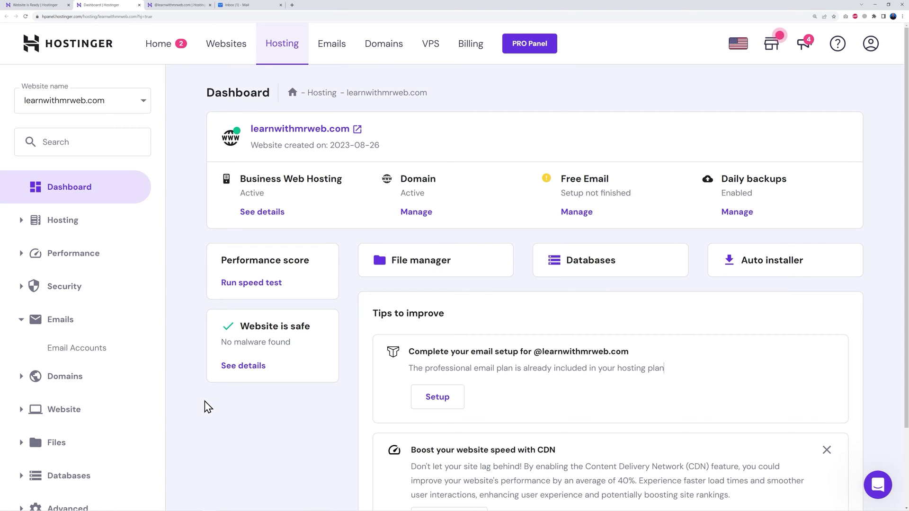
pyautogui.scroll(-2, 254, 414)
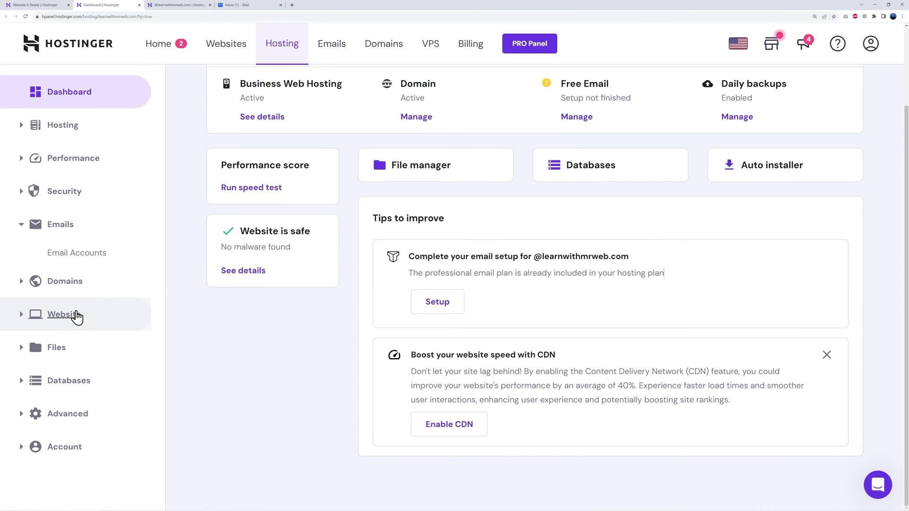
pyautogui.click(20, 315)
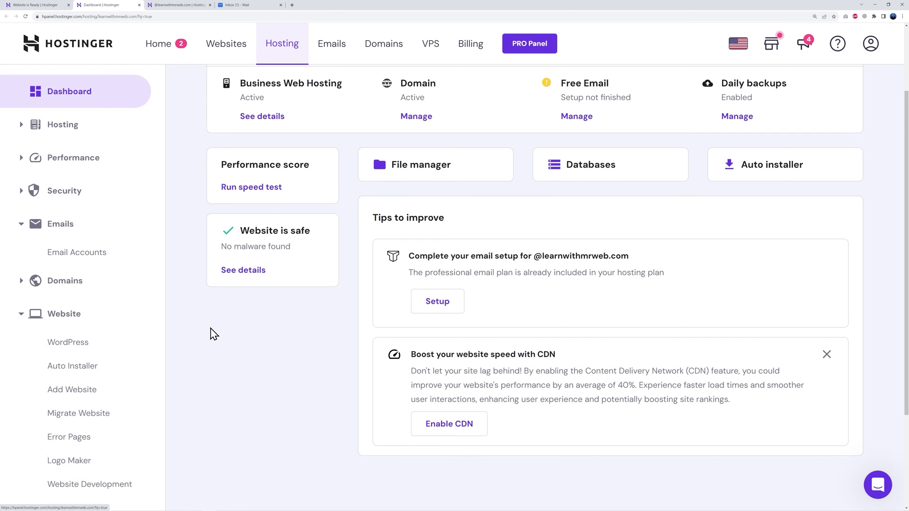
pyautogui.scroll(-1, 214, 335)
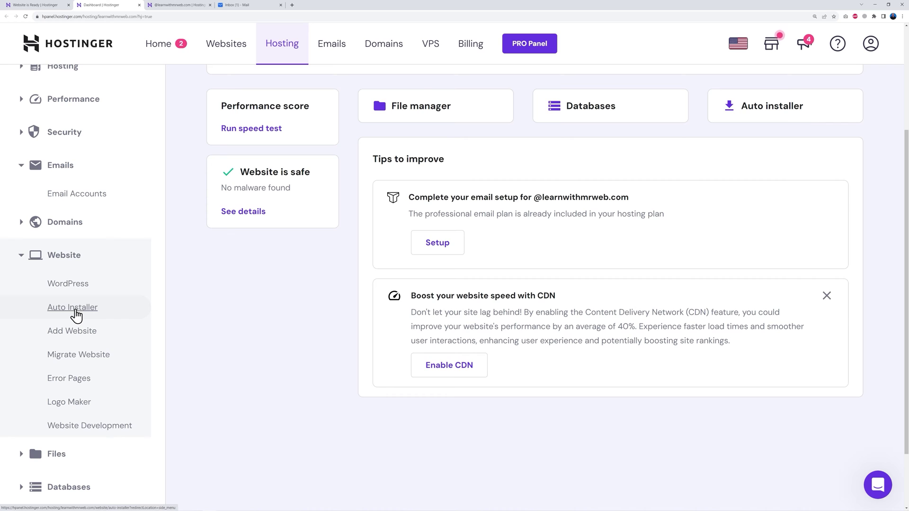
pyautogui.click(73, 314)
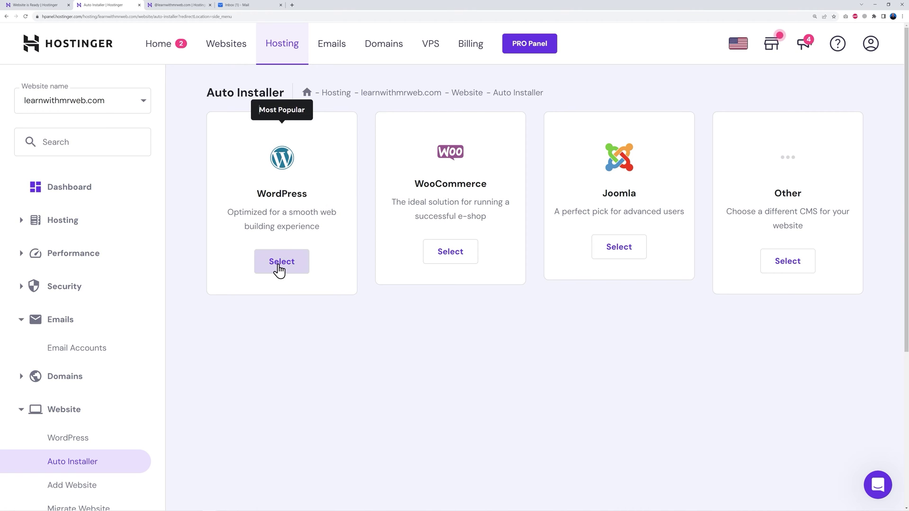
pyautogui.click(279, 269)
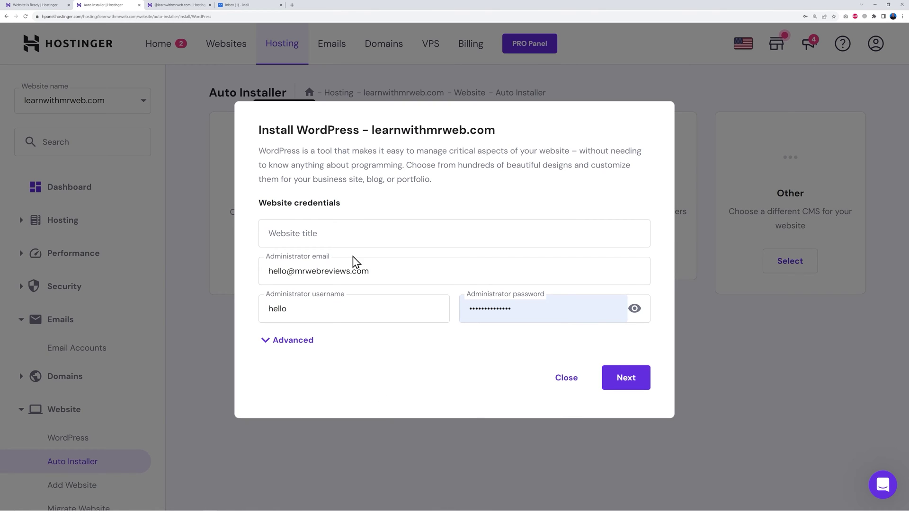
# Install WordPress titled 'Learn with Mr Web', set to always update to the latest version.
pyautogui.click(343, 235)
pyautogui.write('Learn with Mr Web')
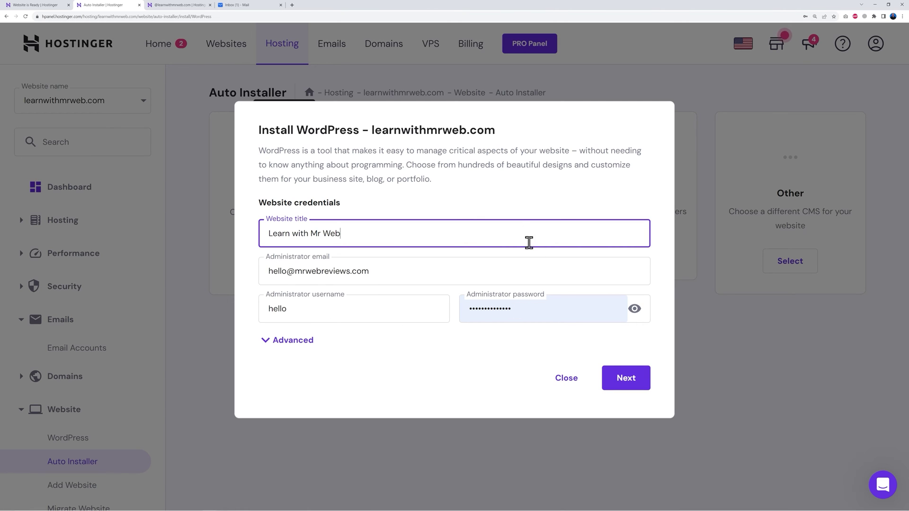
pyautogui.click(626, 379)
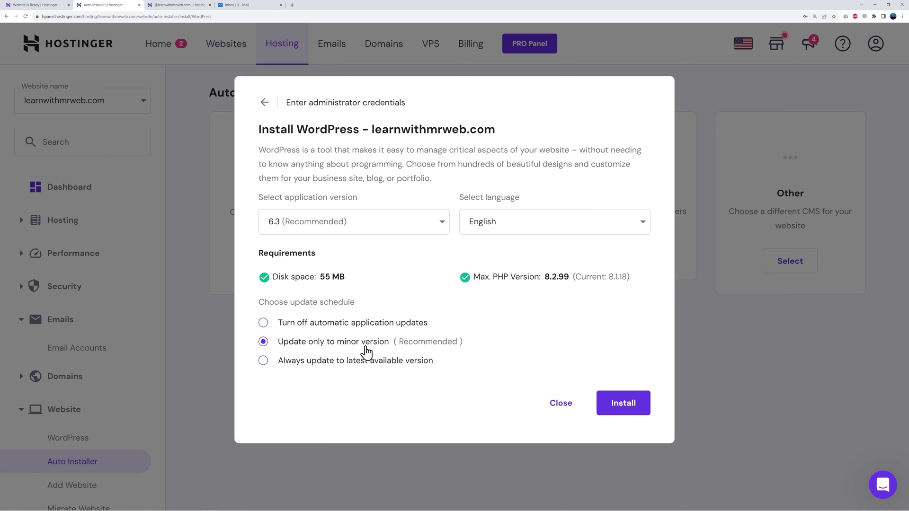
pyautogui.click(263, 361)
pyautogui.click(635, 406)
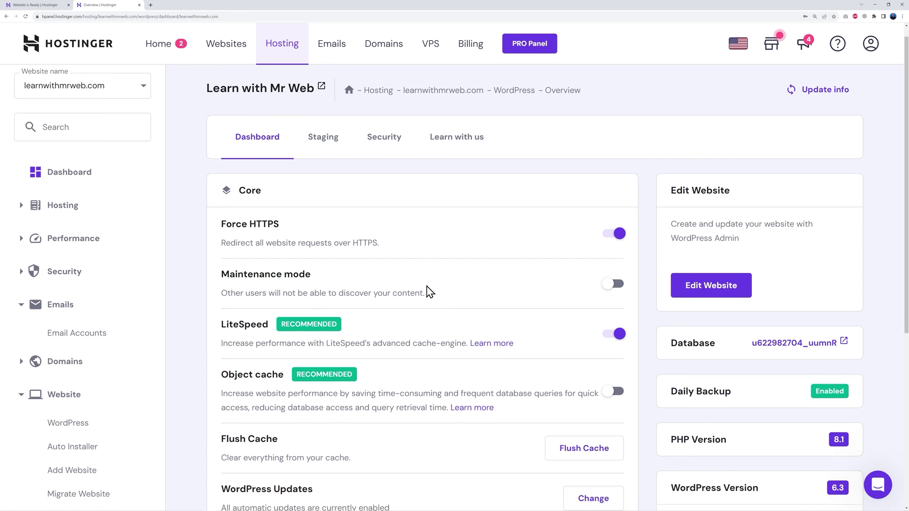
pyautogui.scroll(-3, 427, 287)
pyautogui.scroll(-3, 431, 294)
pyautogui.scroll(3, 455, 305)
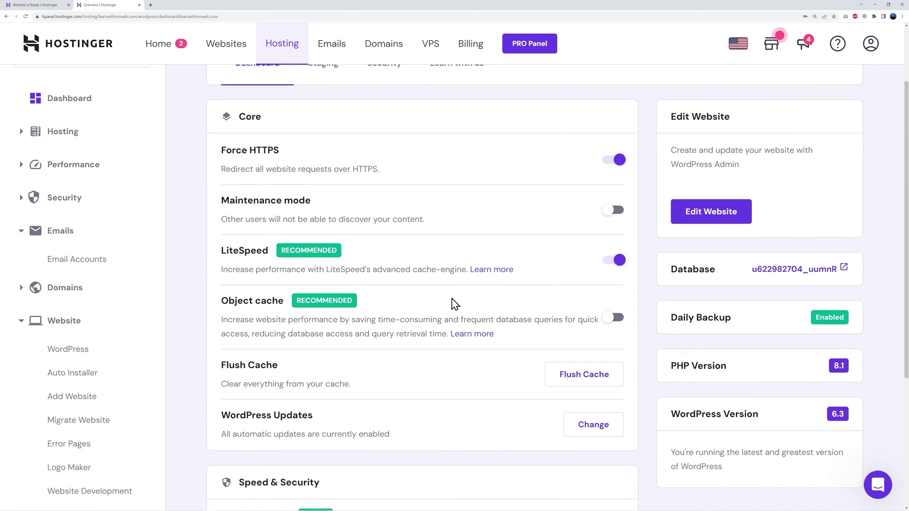
# Open the News Blog wp-admin through Edit Website, then view the Feedzy RSS Feeds product page.
pyautogui.scroll(-5, 455, 304)
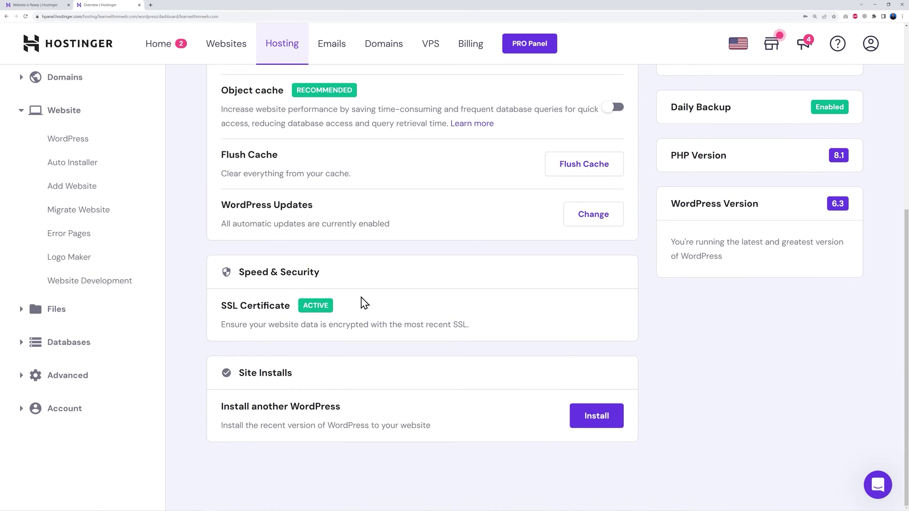
pyautogui.scroll(6, 471, 365)
pyautogui.scroll(-1, 457, 326)
pyautogui.scroll(1, 458, 330)
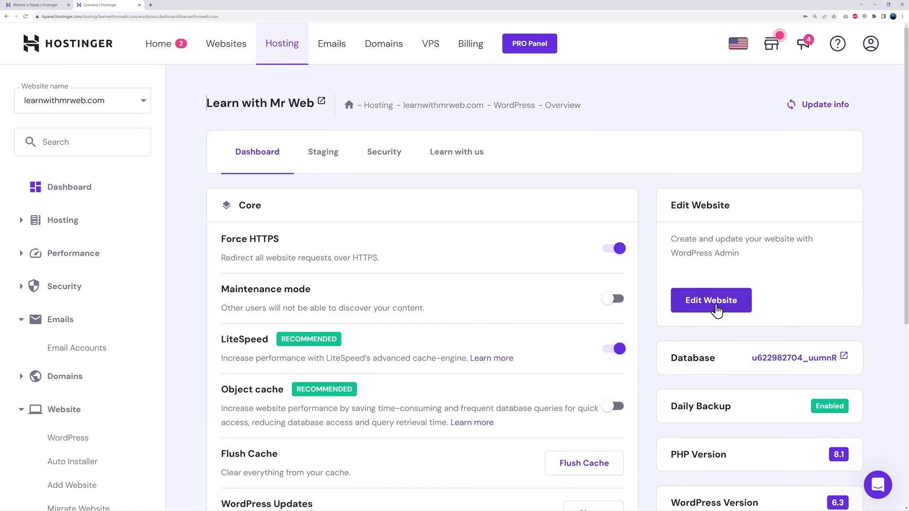
pyautogui.click(711, 305)
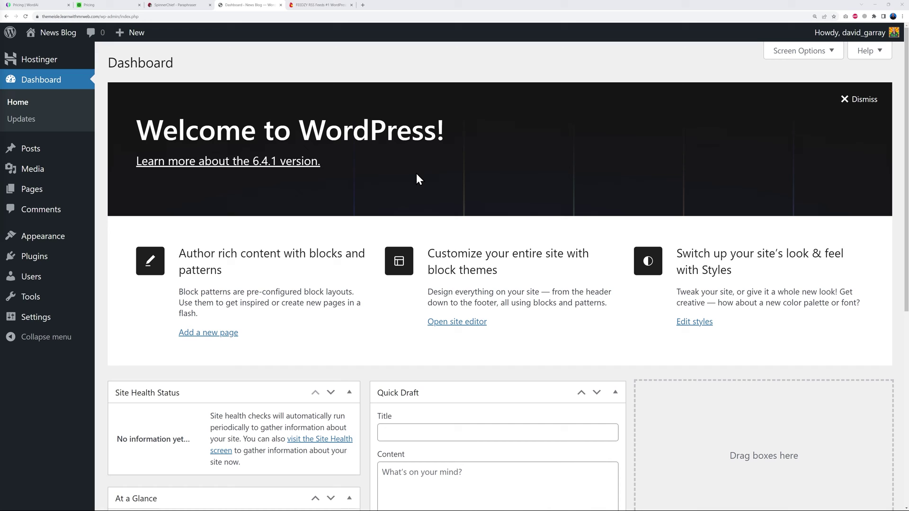
pyautogui.click(318, 6)
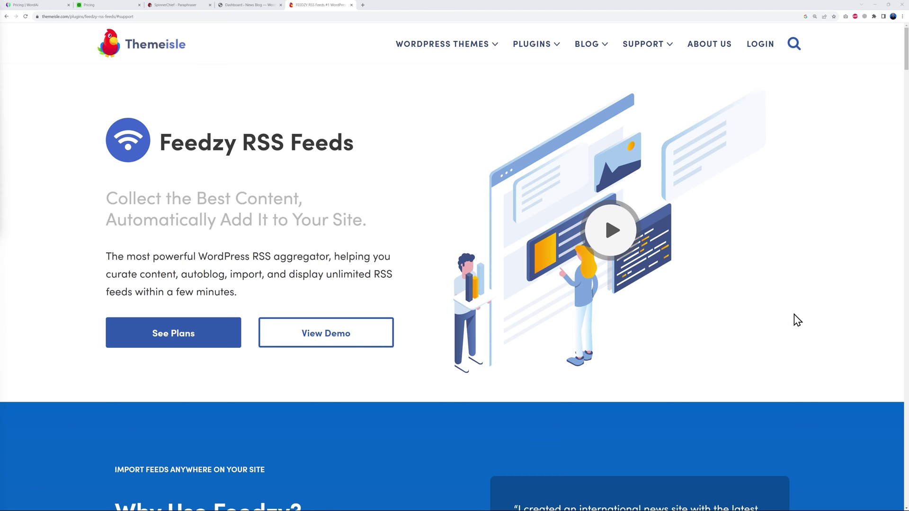
# Scroll the Feedzy RSS Feeds page down to the Personal, Developer and Agency pricing plans.
pyautogui.scroll(-15, 798, 319)
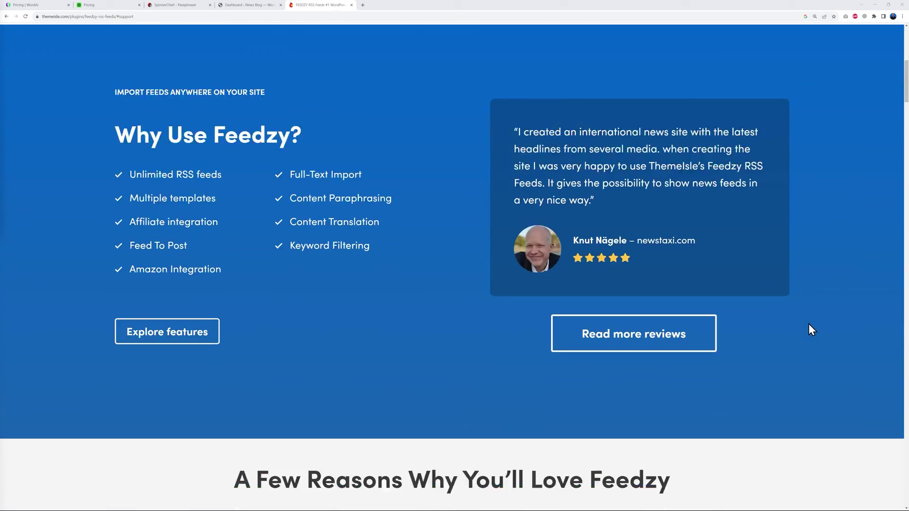
pyautogui.scroll(-10, 807, 327)
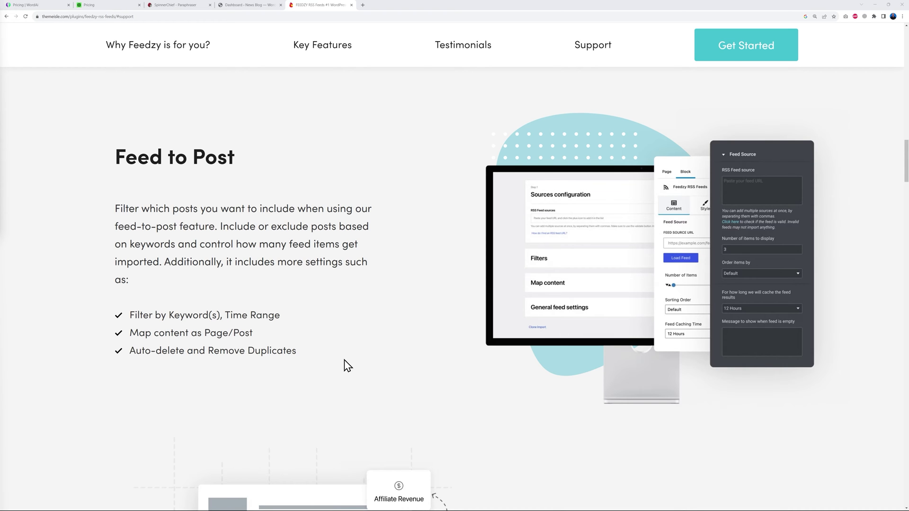
pyautogui.scroll(-7, 757, 364)
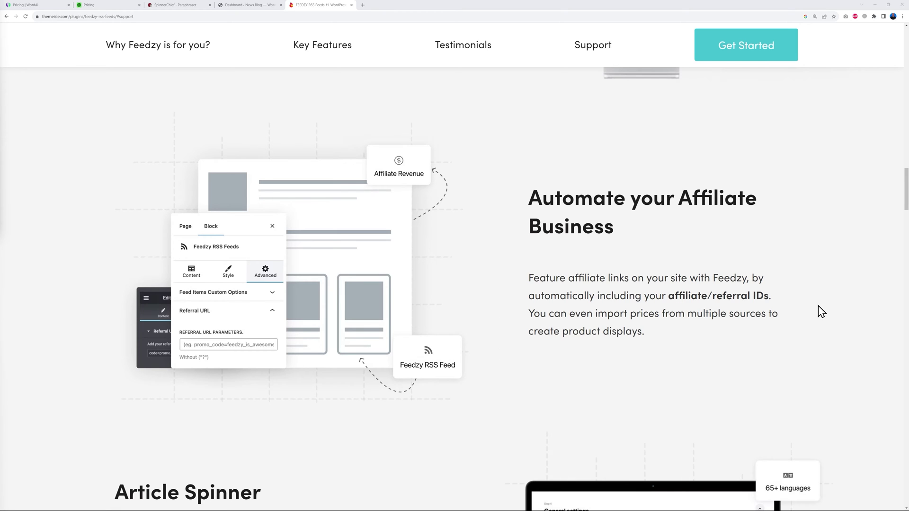
pyautogui.scroll(-5, 866, 317)
pyautogui.scroll(-1, 867, 317)
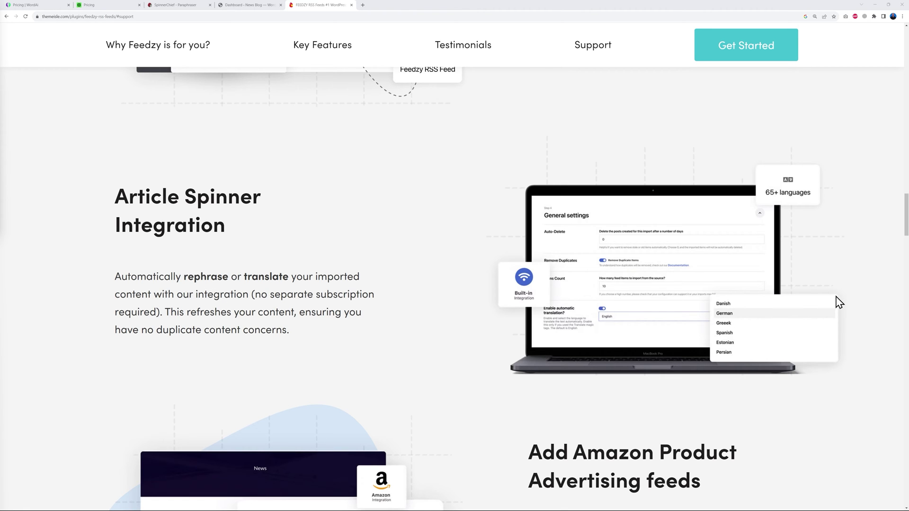
pyautogui.scroll(-5, 843, 315)
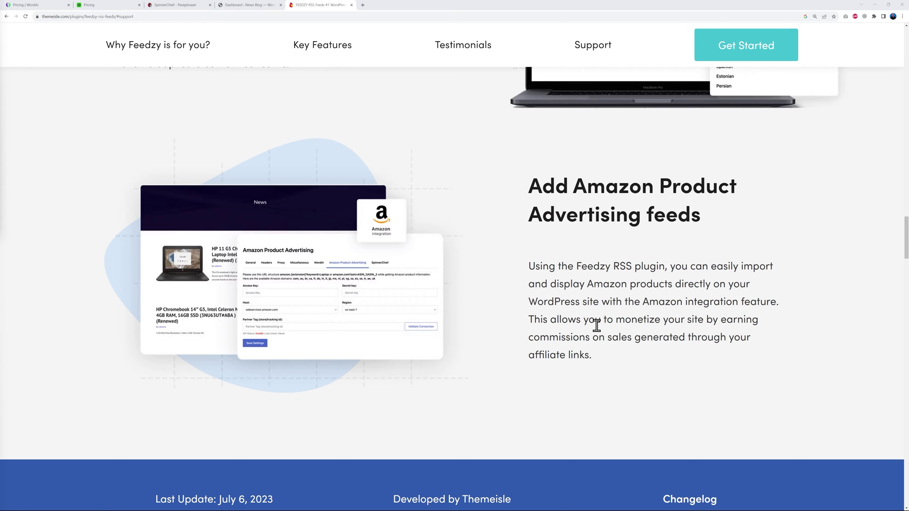
pyautogui.scroll(-15, 784, 337)
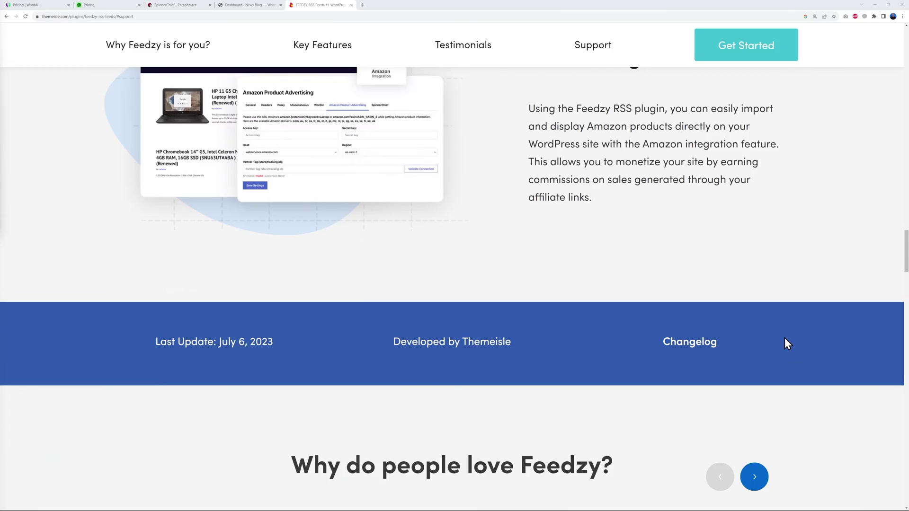
pyautogui.scroll(-20, 813, 338)
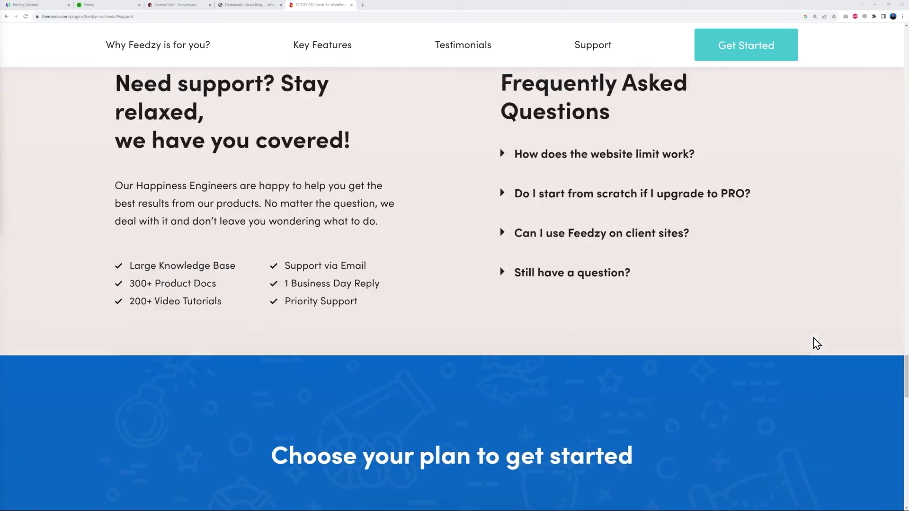
pyautogui.scroll(-1, 814, 337)
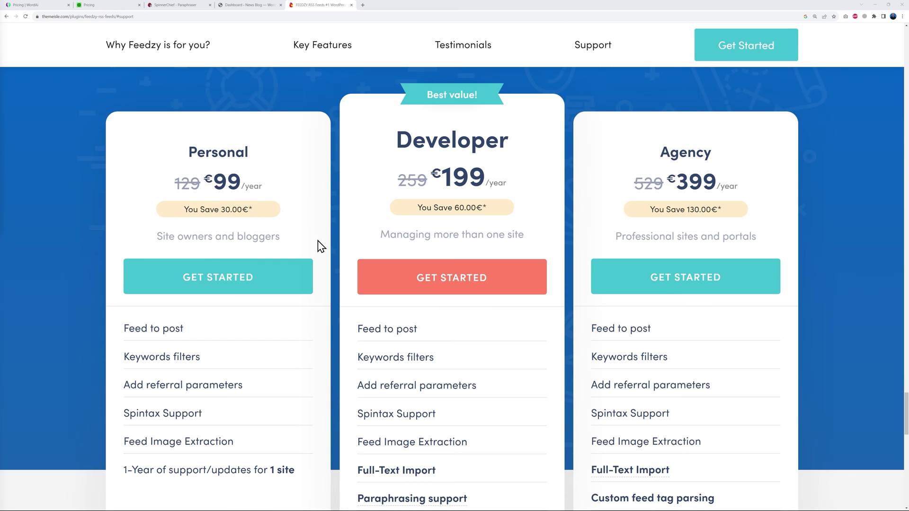
# Compare the Personal €99, Developer €199 and Agency €399 plan features, then return to the News Blog dashboard.
pyautogui.scroll(-1, 320, 246)
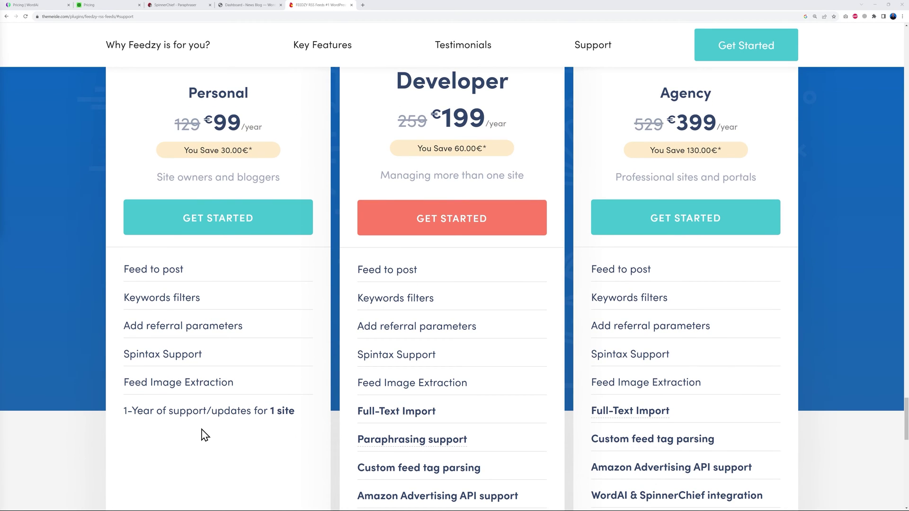
pyautogui.moveTo(628, 412)
pyautogui.scroll(1, 209, 342)
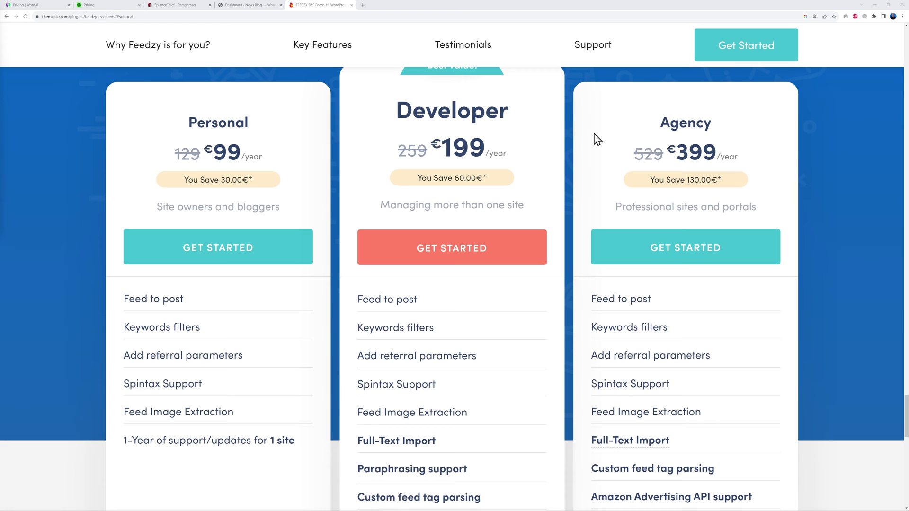
pyautogui.scroll(-2, 852, 308)
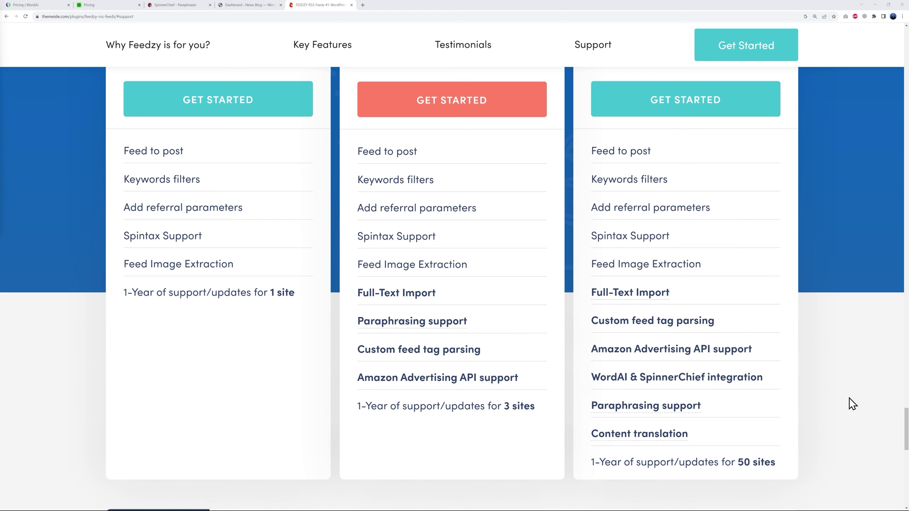
pyautogui.scroll(3, 861, 403)
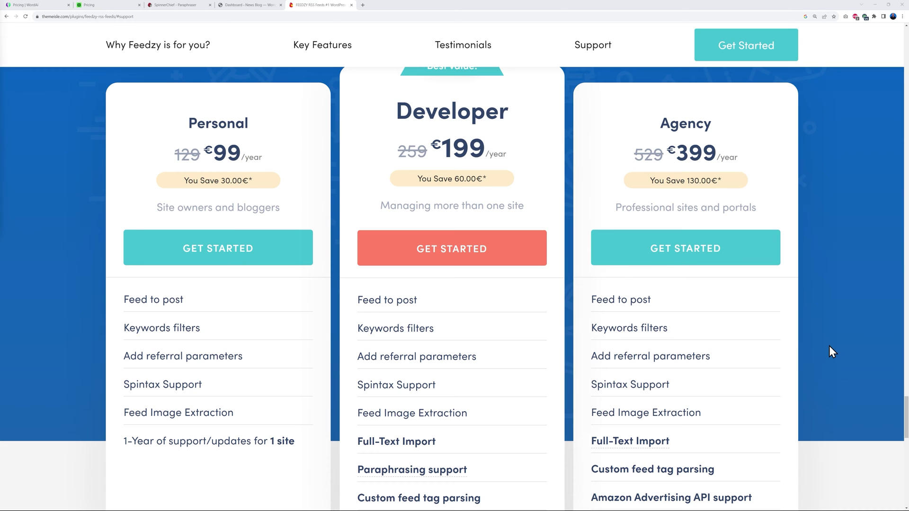
pyautogui.scroll(-3, 828, 349)
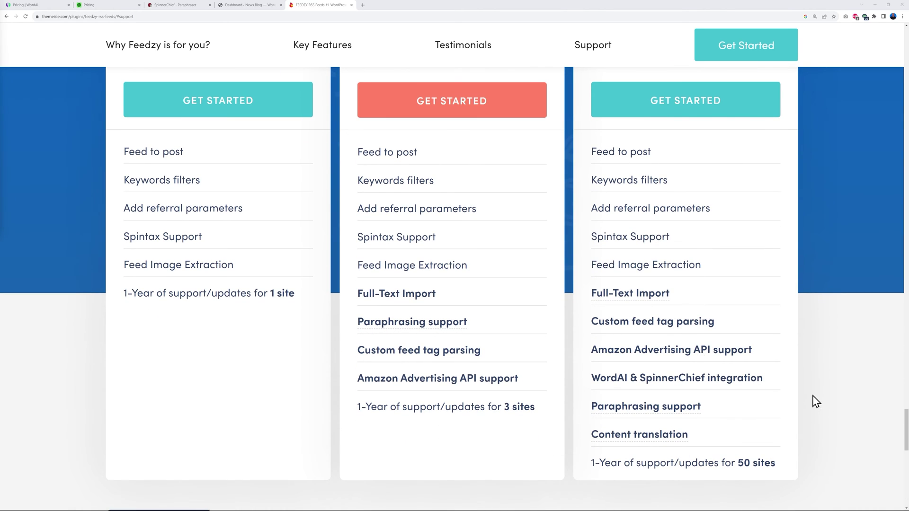
pyautogui.scroll(3, 815, 401)
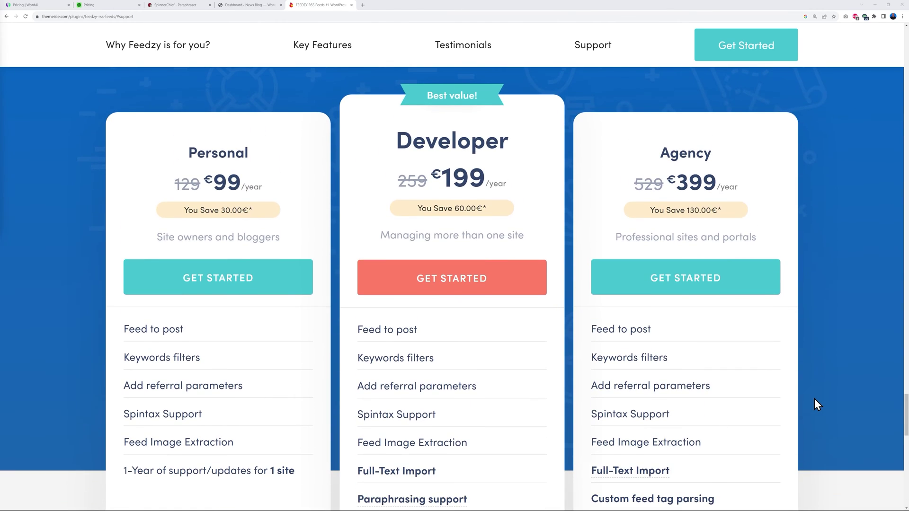
pyautogui.click(232, 6)
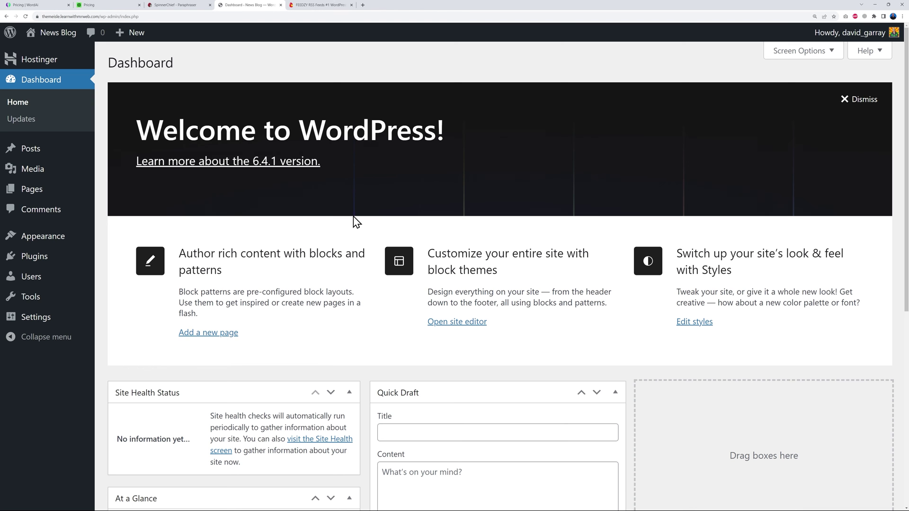
# Upload feedzy-rss-feeds-pro.zip as a new plugin, install it and activate Feedzy RSS Feeds Premium 2.3.0.
pyautogui.moveTo(39, 260)
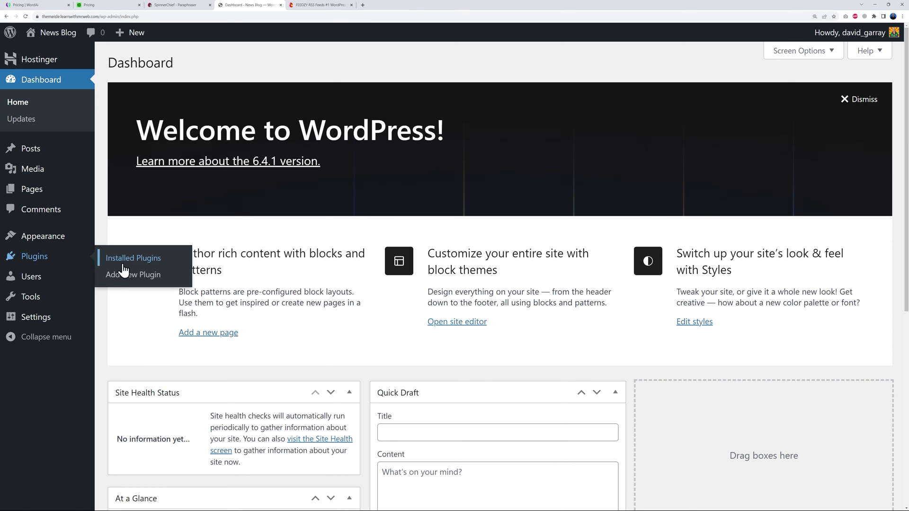
pyautogui.click(125, 277)
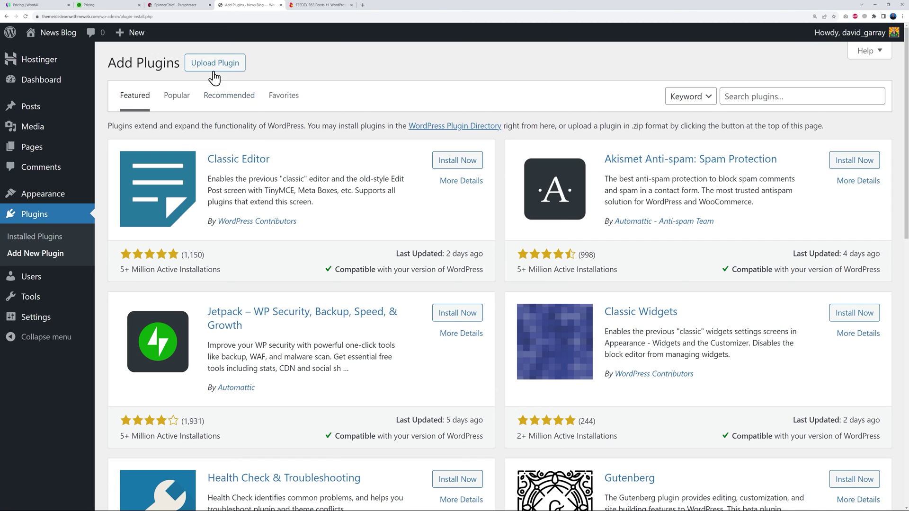
pyautogui.click(214, 67)
pyautogui.click(417, 172)
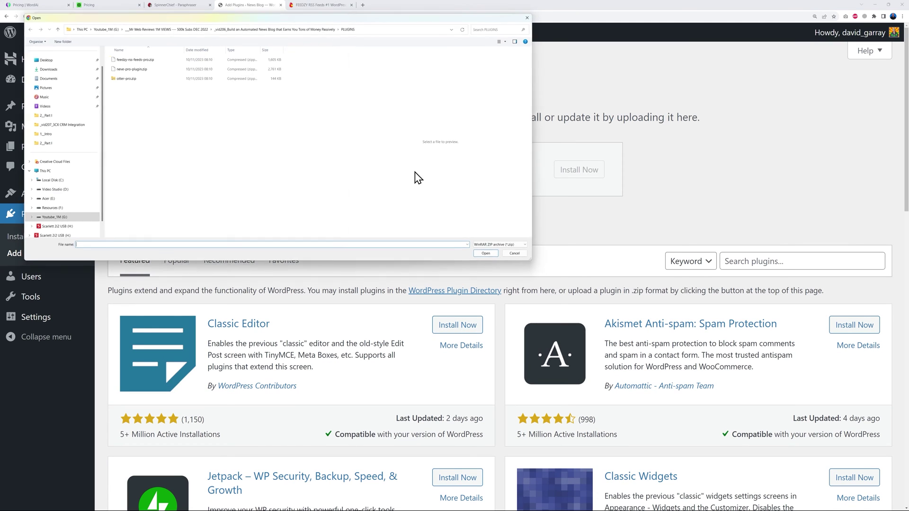
pyautogui.click(136, 58)
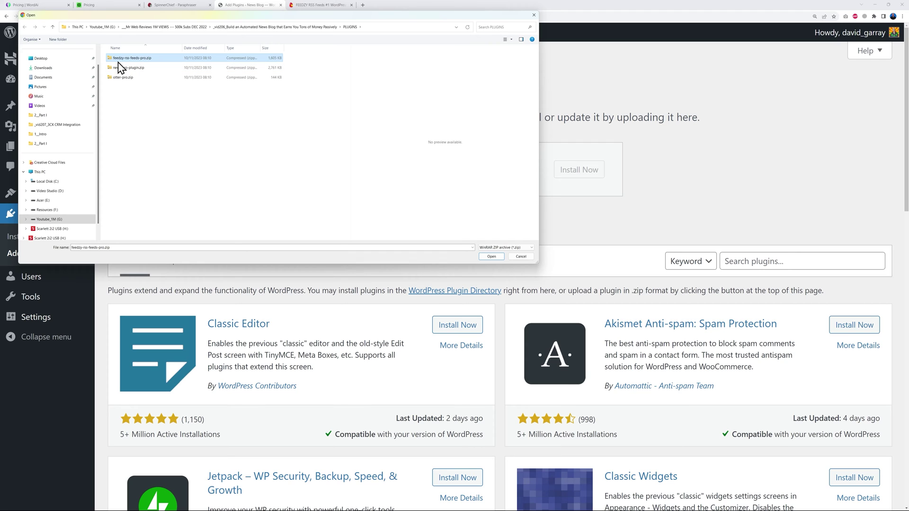
pyautogui.click(492, 257)
pyautogui.click(575, 174)
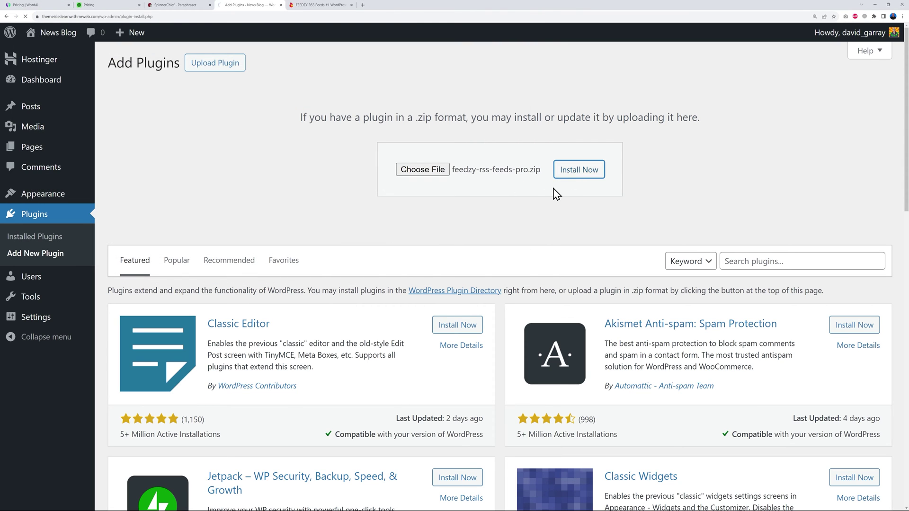
pyautogui.click(146, 156)
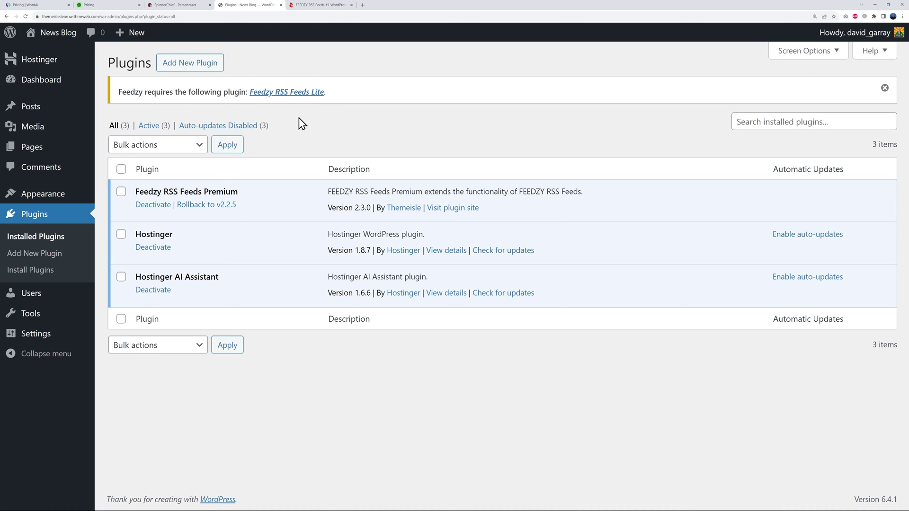
# Install the required Feedzy RSS Feeds Lite 4.3.2, reload the Plugins list and activate it.
pyautogui.click(288, 93)
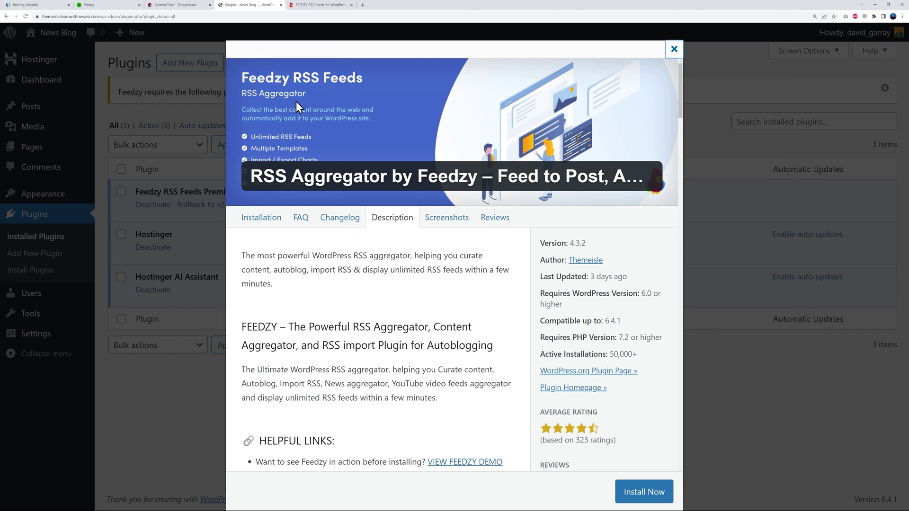
pyautogui.click(649, 480)
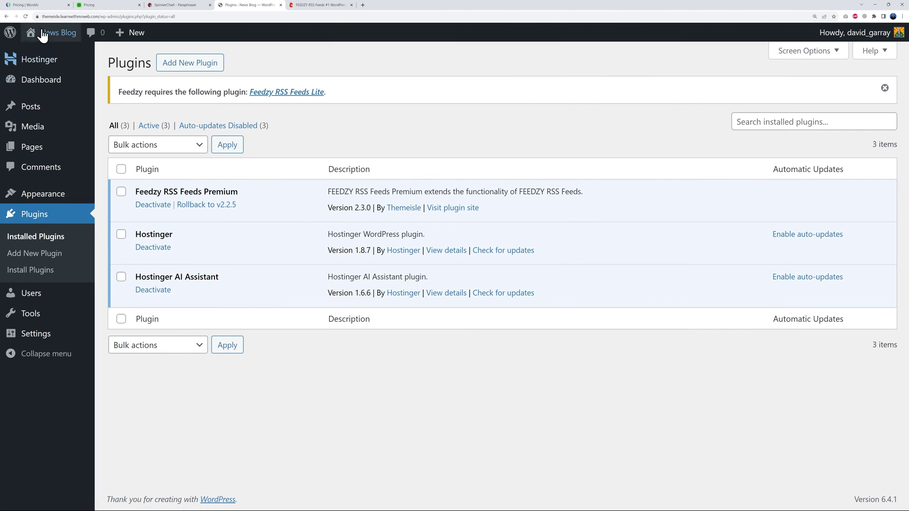
pyautogui.click(26, 16)
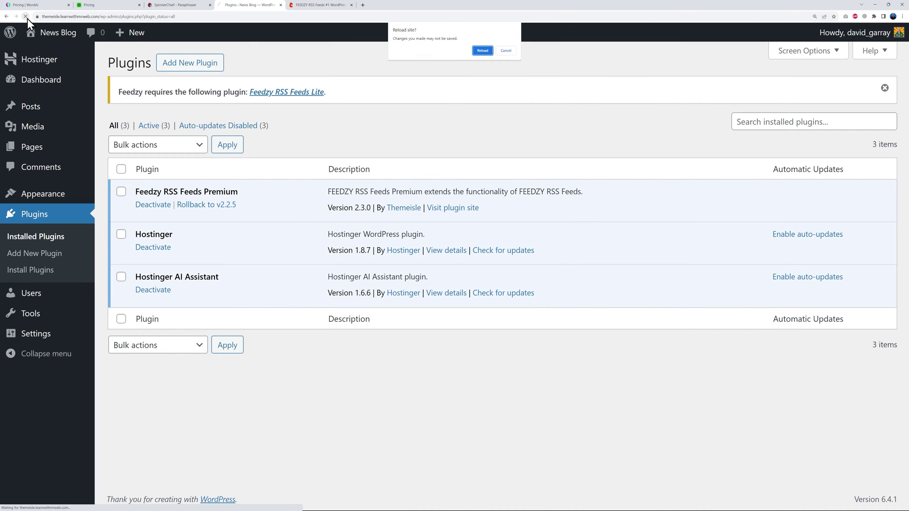
pyautogui.click(482, 52)
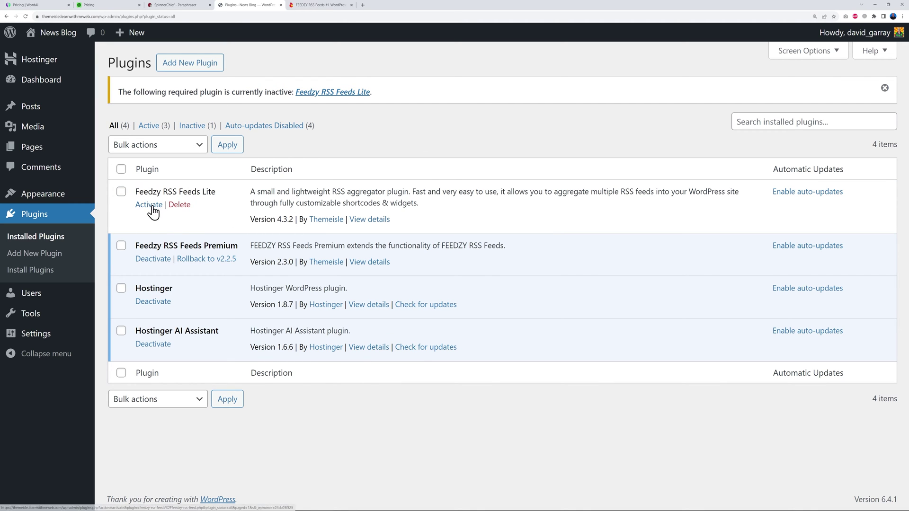
pyautogui.click(153, 206)
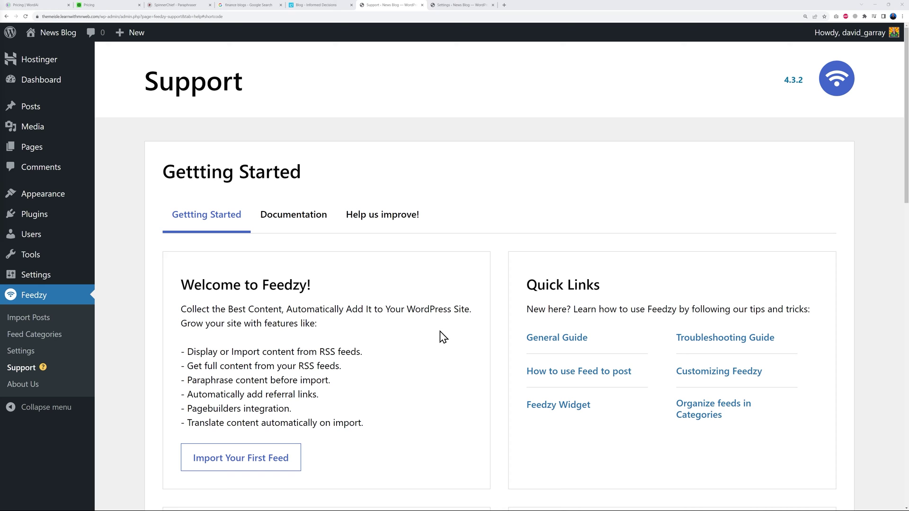
# Open a blank Add Category form under Feedzy > Feed Categories, then view the 'finance blogs' Google results.
pyautogui.click(50, 337)
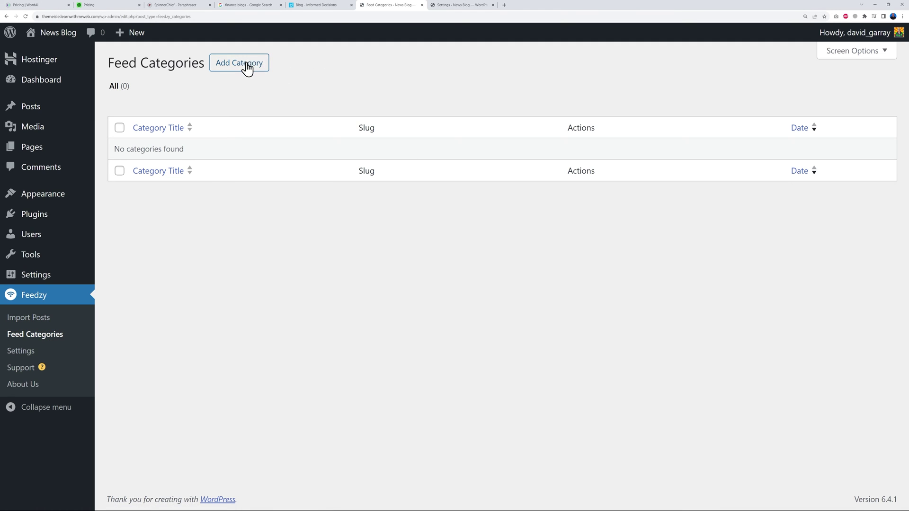
pyautogui.click(246, 65)
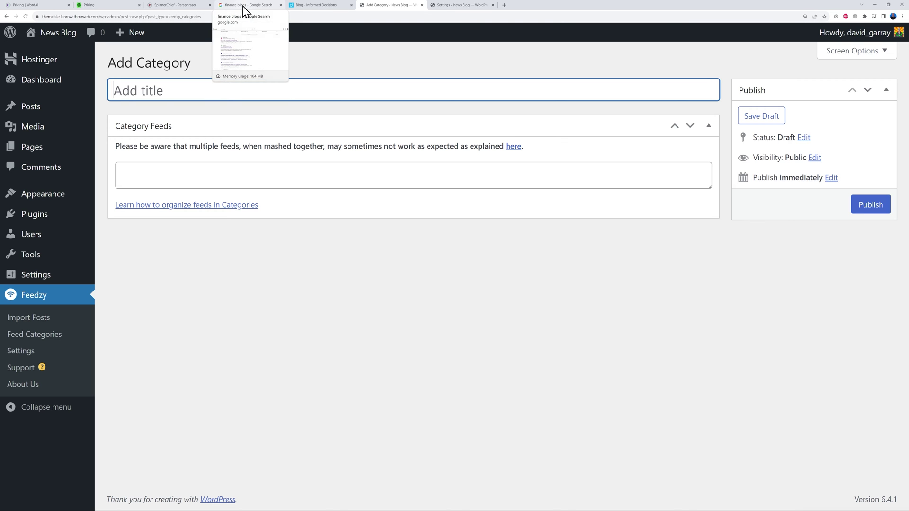
pyautogui.click(244, 10)
pyautogui.scroll(3, 463, 228)
pyautogui.scroll(2, 462, 227)
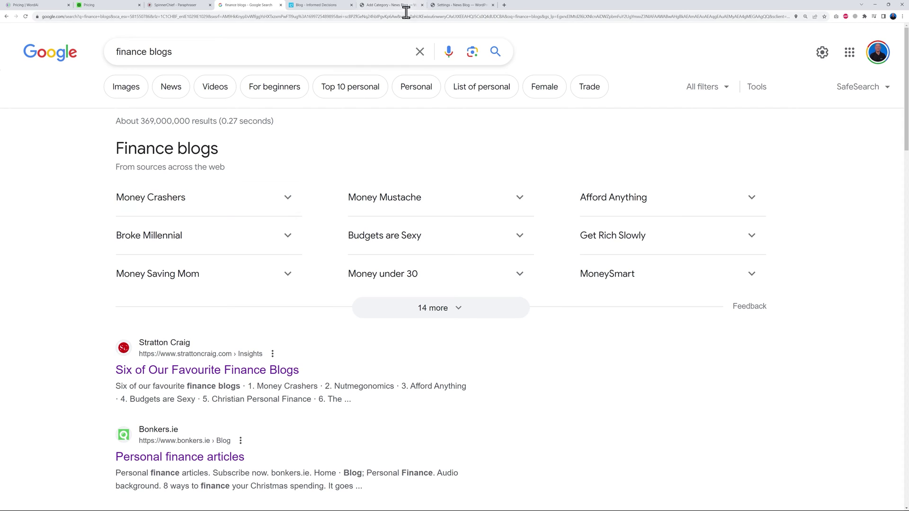
# Open the bonkers.ie 'Personal finance articles' search result in a new tab.
pyautogui.click(393, 5)
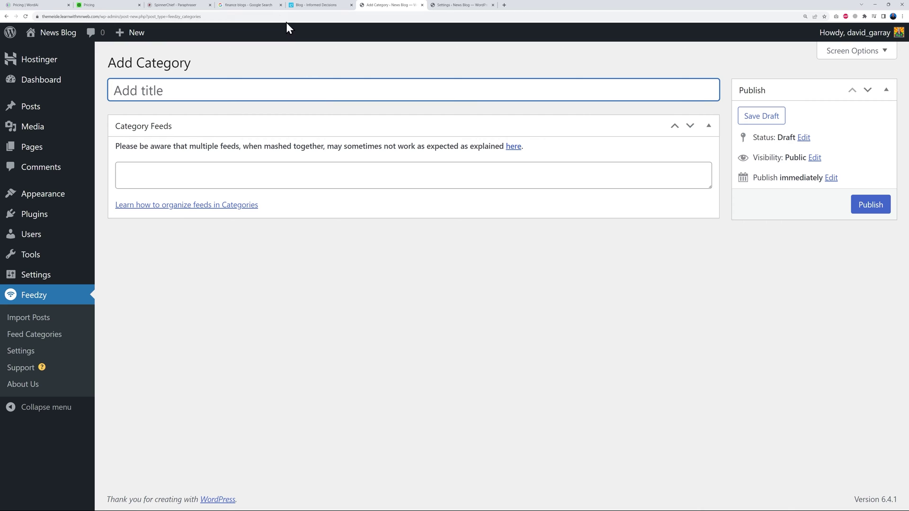
pyautogui.click(245, 6)
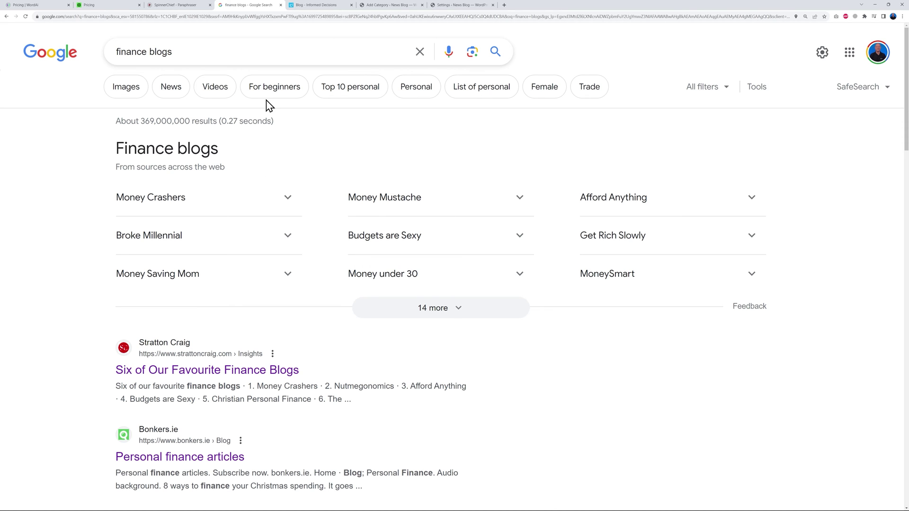
pyautogui.scroll(-5, 526, 351)
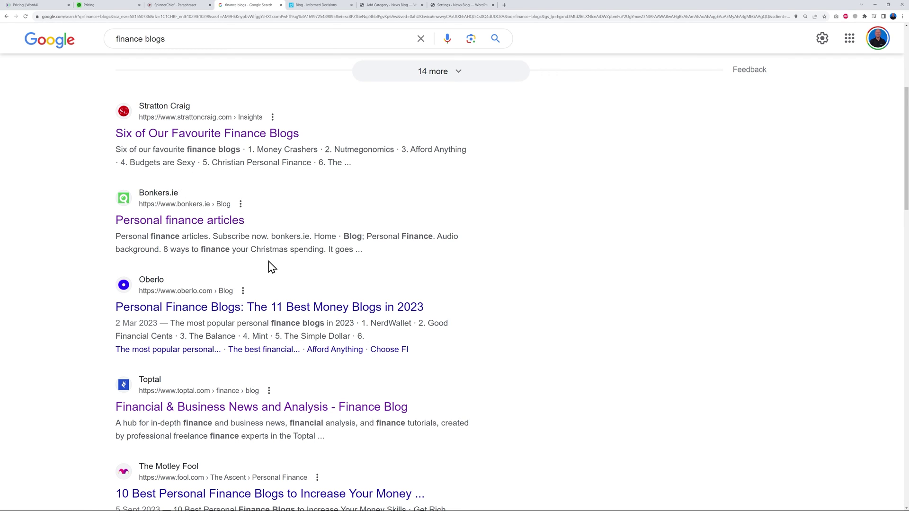
pyautogui.rightClick(218, 220)
pyautogui.click(224, 229)
# Copy the Informed Decisions blog address and begin the category title with 'F'.
pyautogui.click(308, 7)
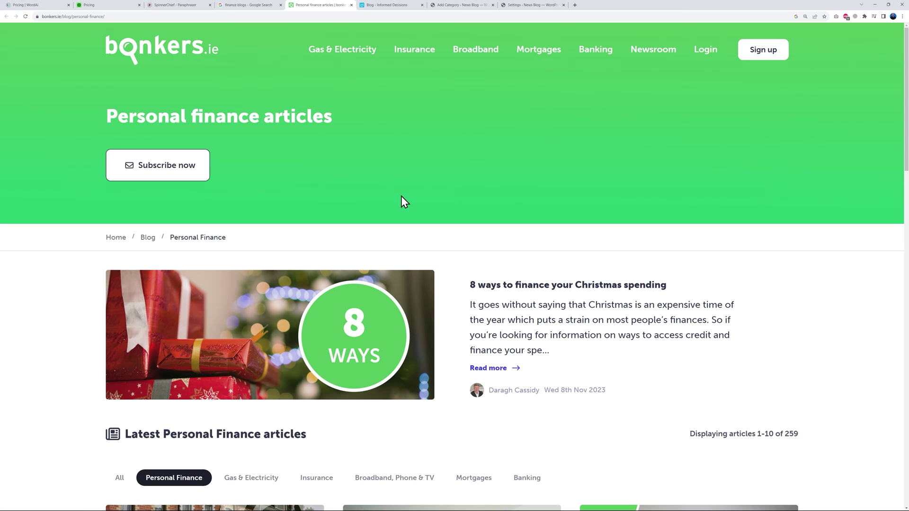
pyautogui.click(396, 5)
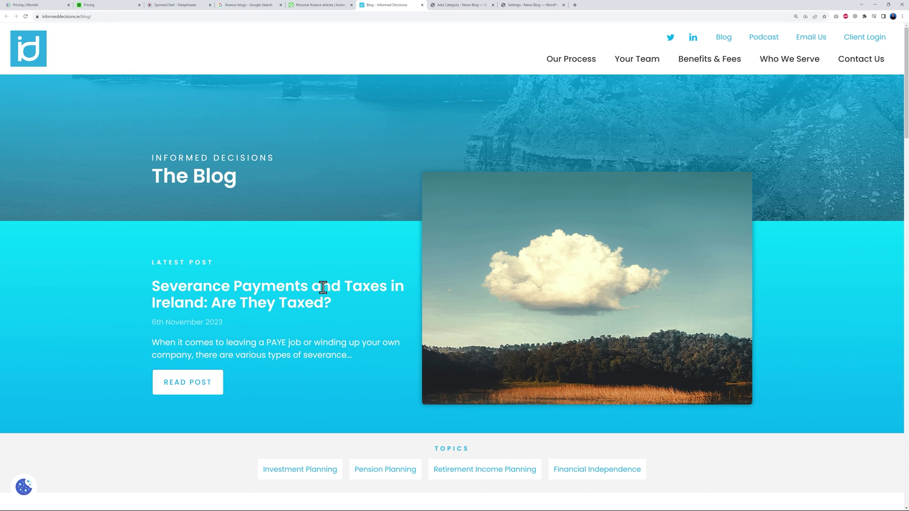
pyautogui.click(121, 16)
pyautogui.hotkey('ctrl', 'c')
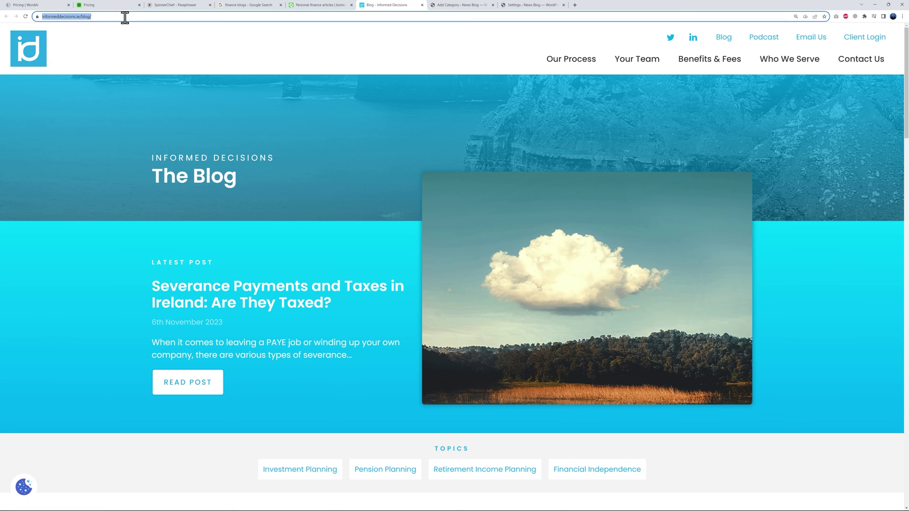
pyautogui.click(450, 7)
pyautogui.write('F')
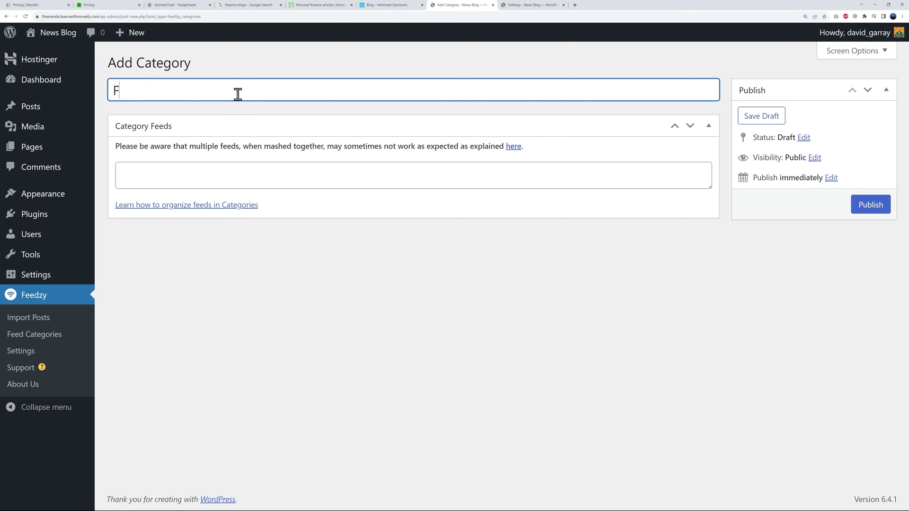
pyautogui.click(226, 173)
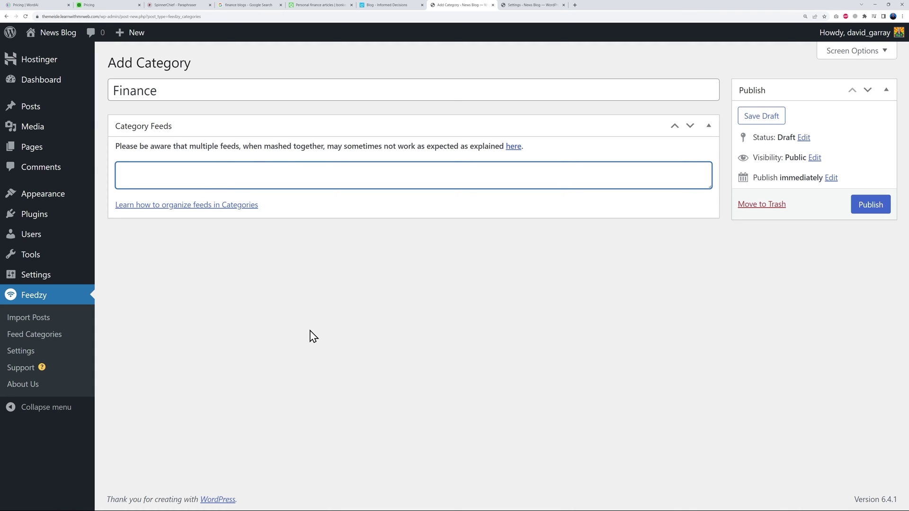
pyautogui.hotkey('ctrl', 'v')
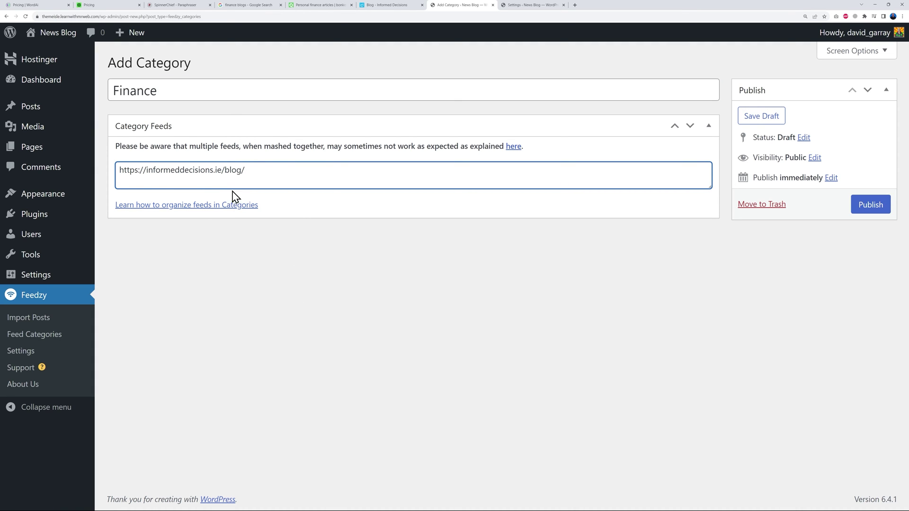
pyautogui.write('feed')
pyautogui.click(389, 410)
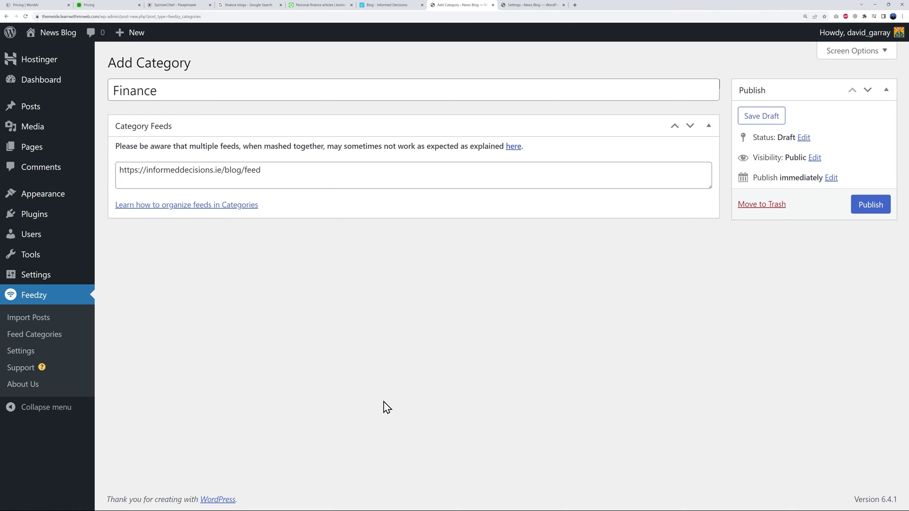
pyautogui.click(871, 209)
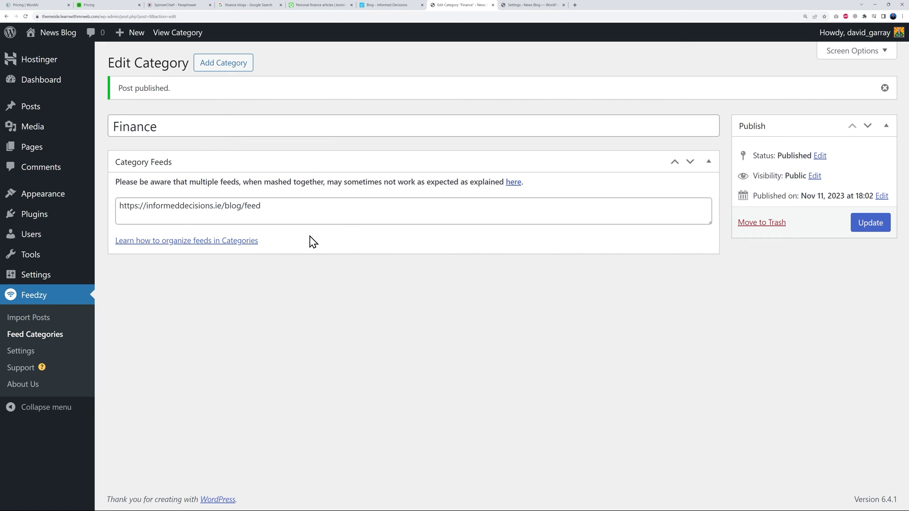
pyautogui.click(339, 6)
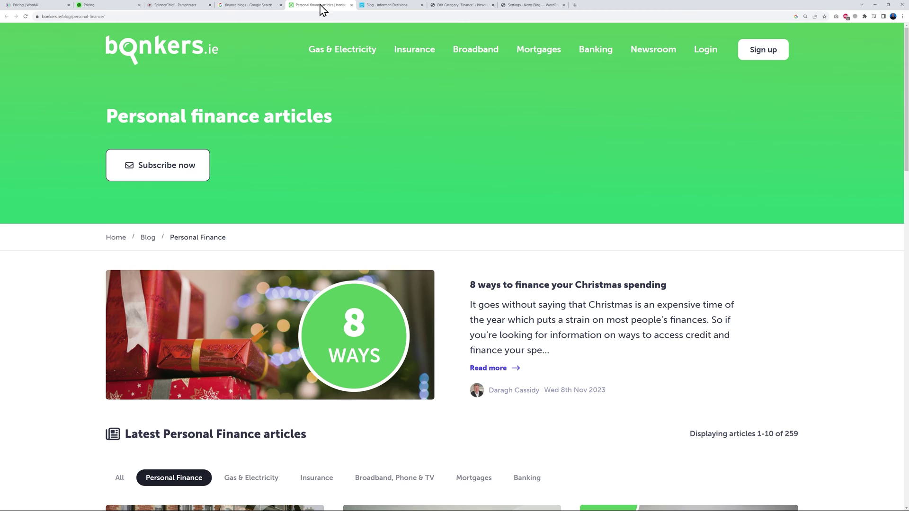
# Copy the bonkers.ie blog address and publish a new 'Bonkers' category using it as the feed.
pyautogui.click(119, 17)
pyautogui.click(119, 17)
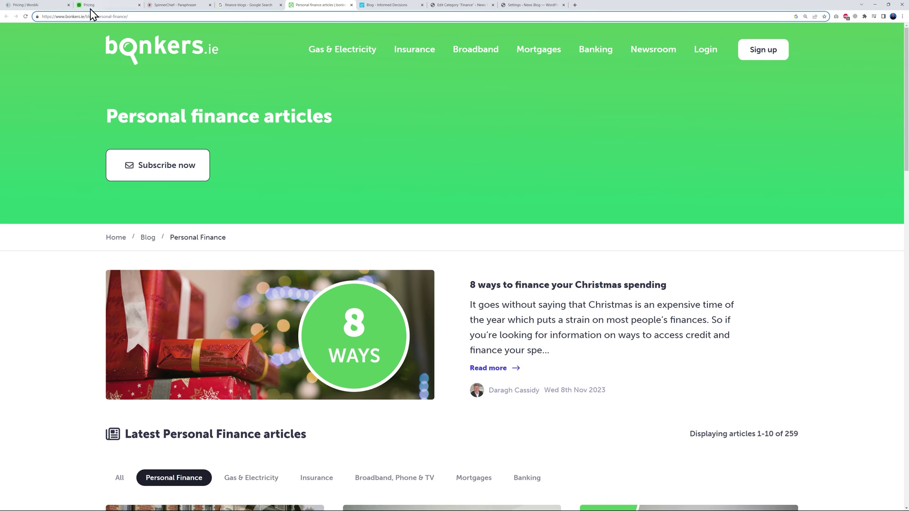
pyautogui.moveTo(97, 17); pyautogui.dragTo(37, 29)
pyautogui.hotkey('ctrl', 'c')
pyautogui.click(460, 5)
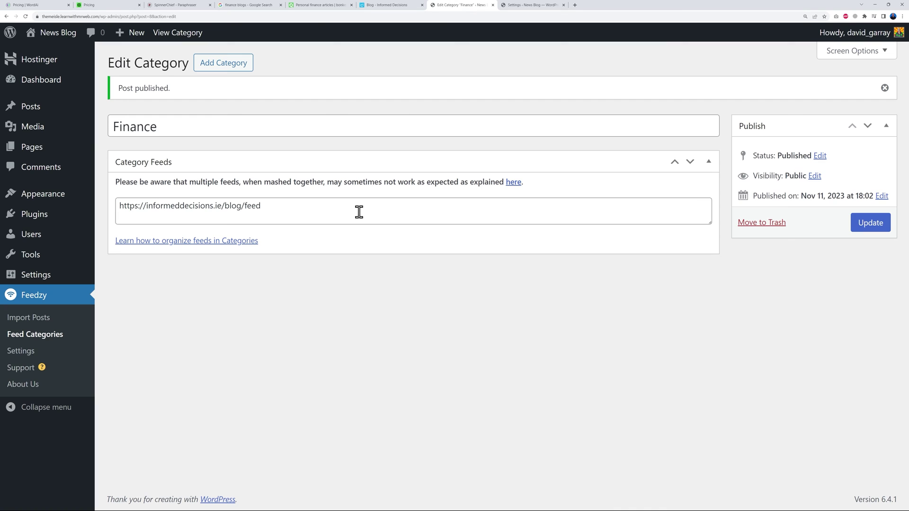
pyautogui.click(219, 68)
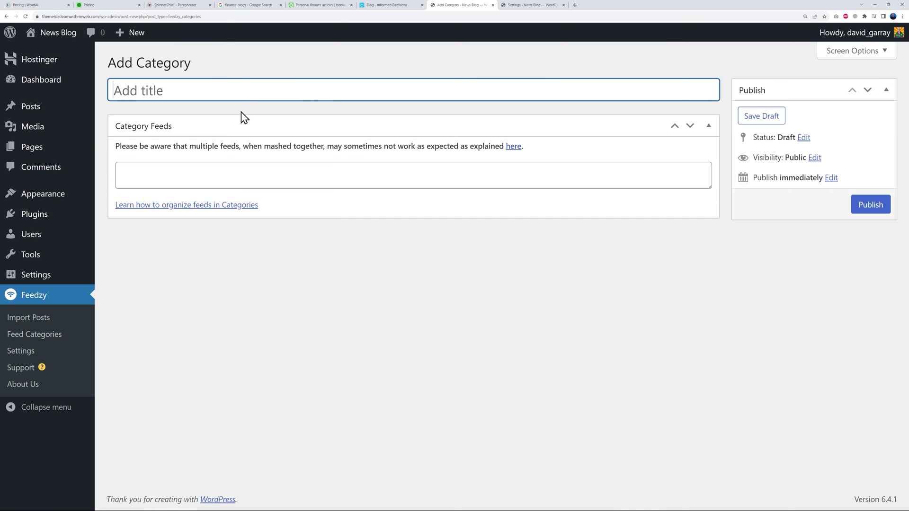
pyautogui.write('Bonkers')
pyautogui.click(263, 172)
pyautogui.hotkey('ctrl', 'v')
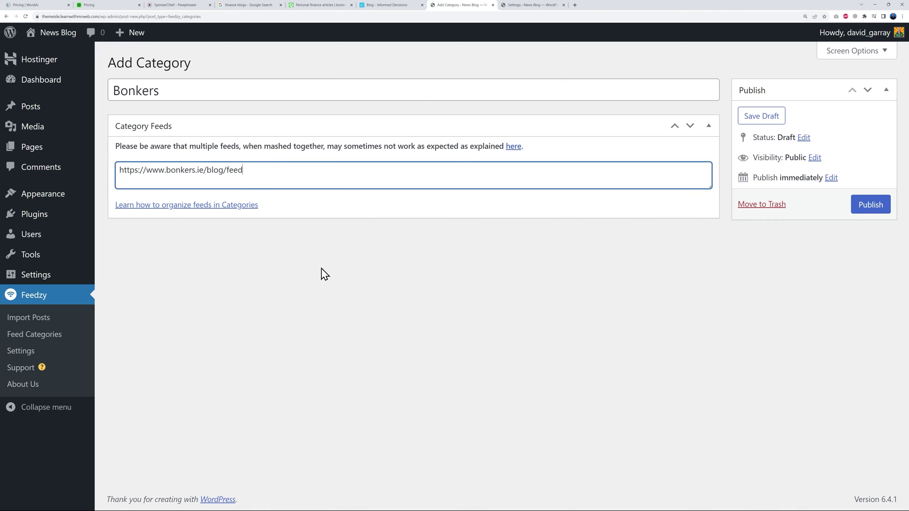
pyautogui.click(852, 209)
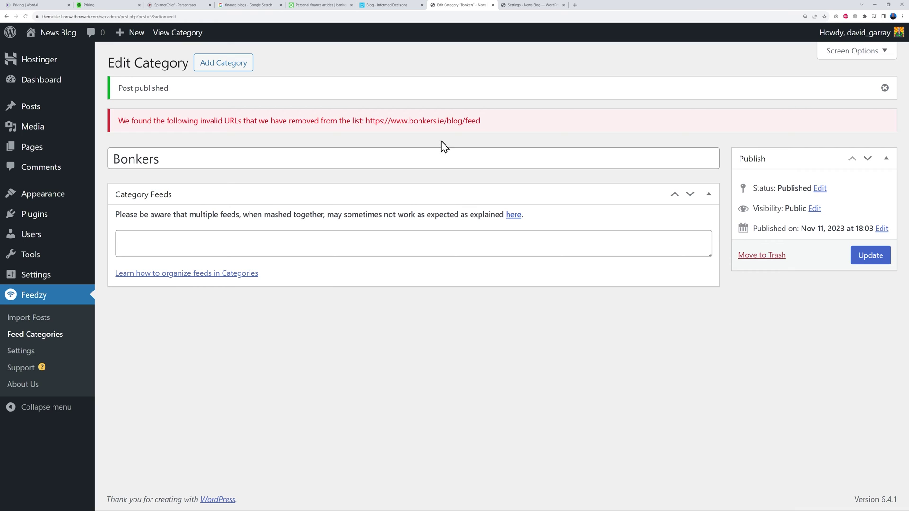
# Trash the rejected Bonkers category and recheck that the Finance category is intact.
pyautogui.click(47, 335)
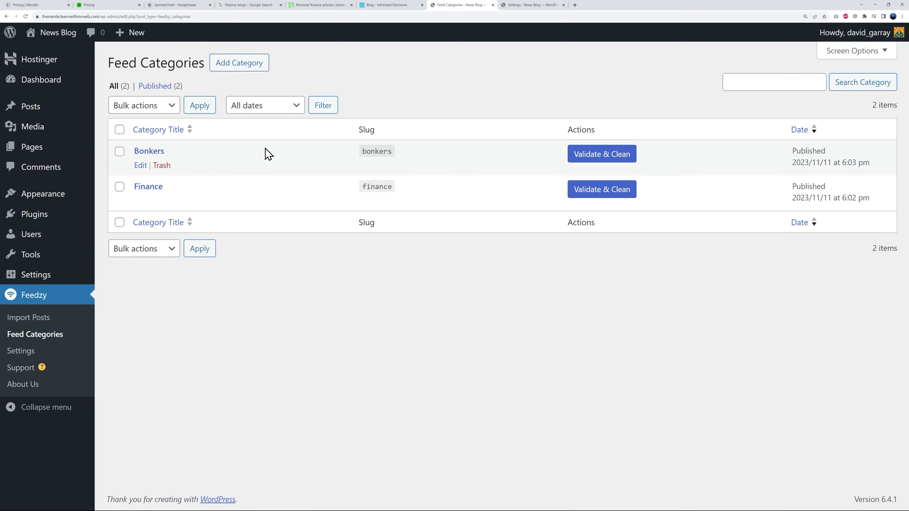
pyautogui.click(162, 165)
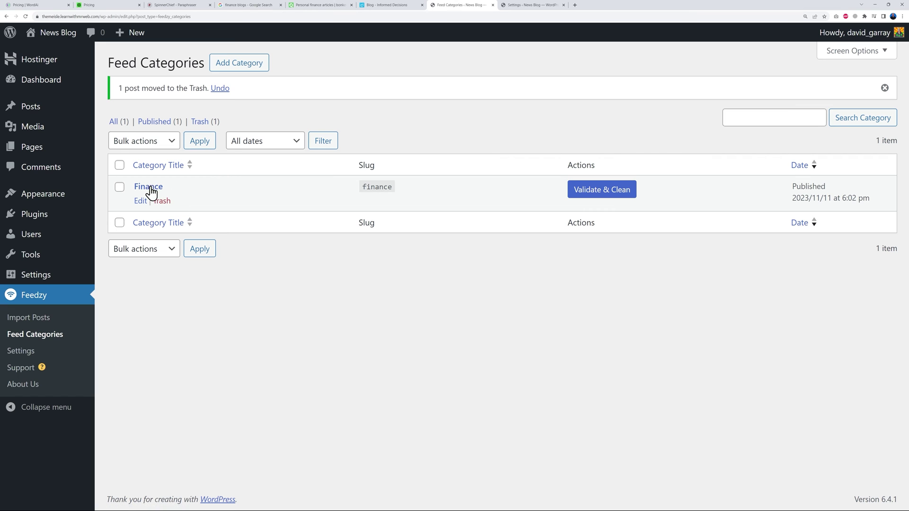
pyautogui.click(149, 188)
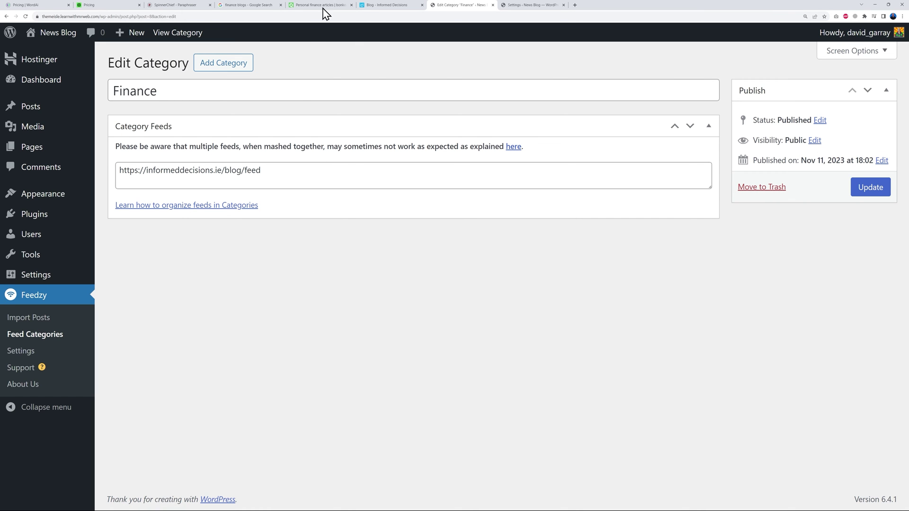
pyautogui.click(374, 7)
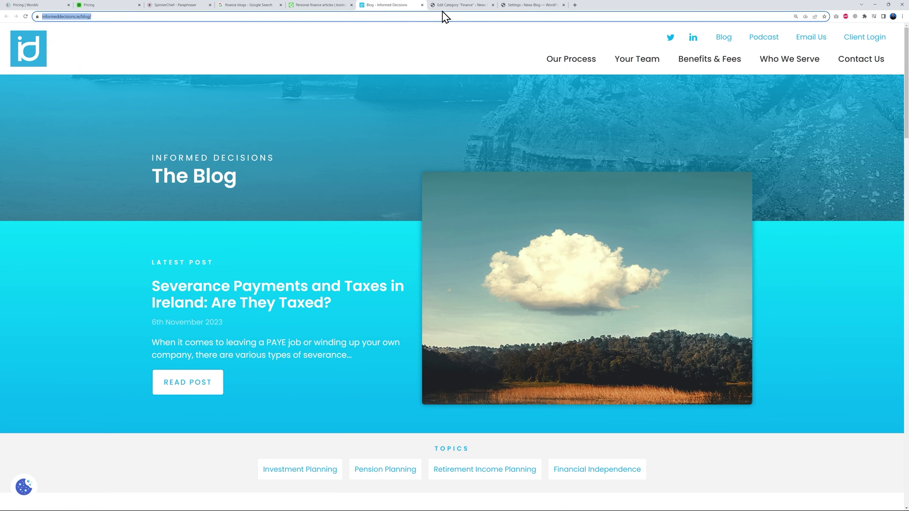
pyautogui.click(443, 7)
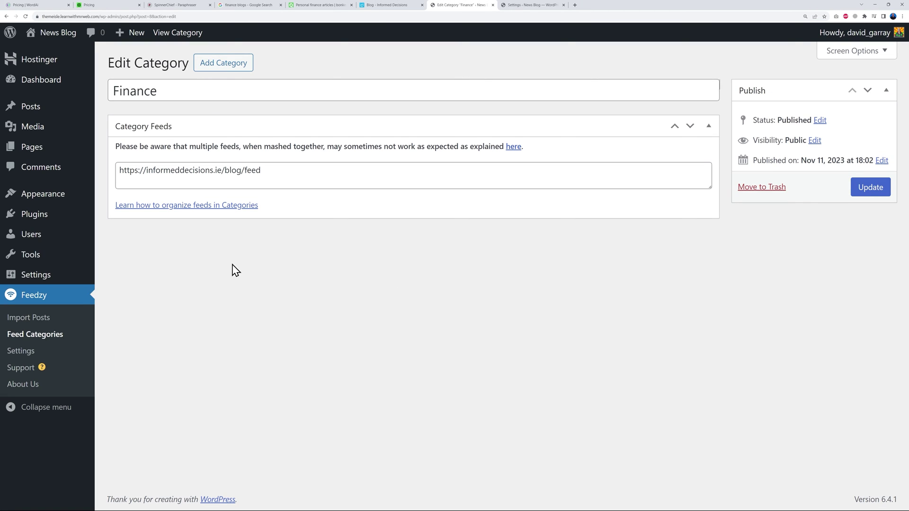
pyautogui.click(32, 335)
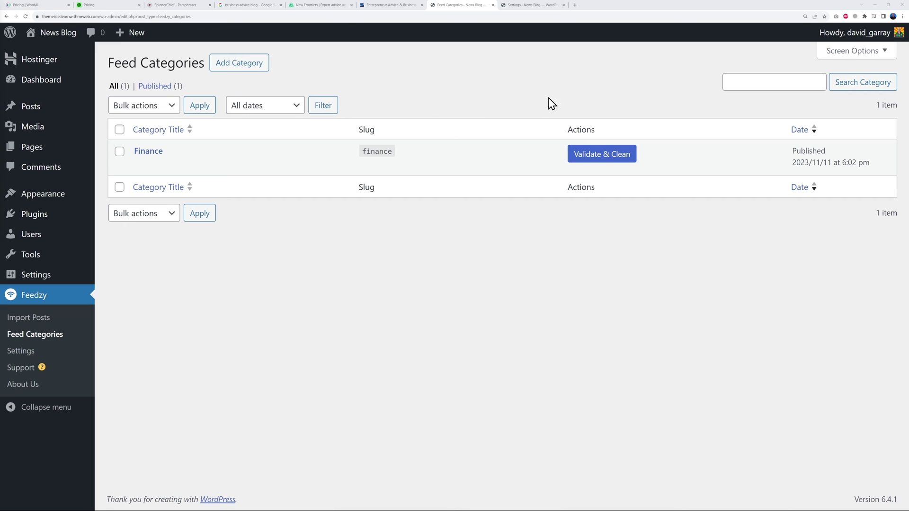
# Open the New Frontiers blog (newfrontiers.ie/blog) from the 'business advice blog' results and copy its address.
pyautogui.click(245, 6)
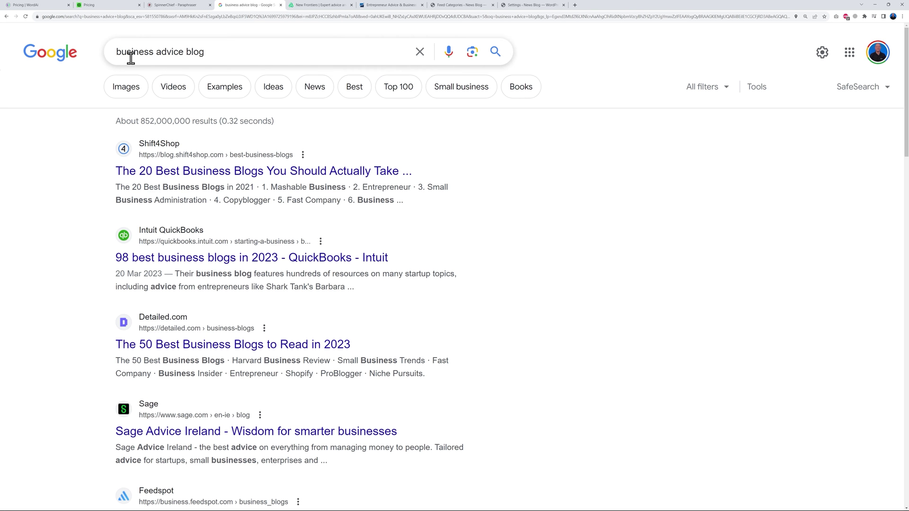
pyautogui.scroll(-5, 549, 279)
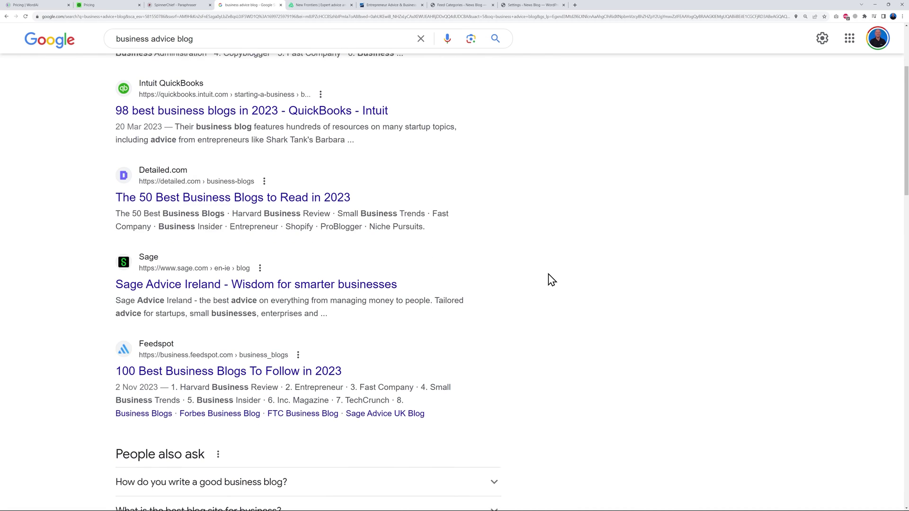
pyautogui.scroll(-8, 549, 279)
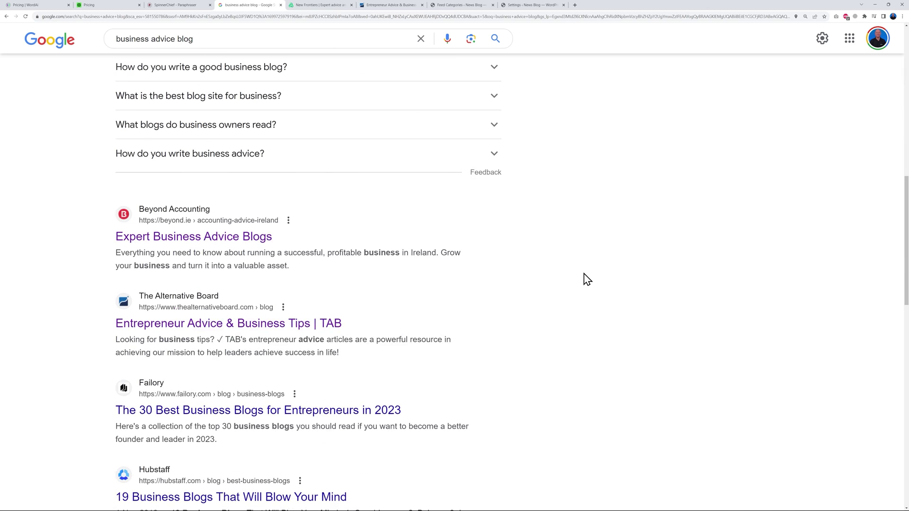
pyautogui.scroll(-3, 589, 282)
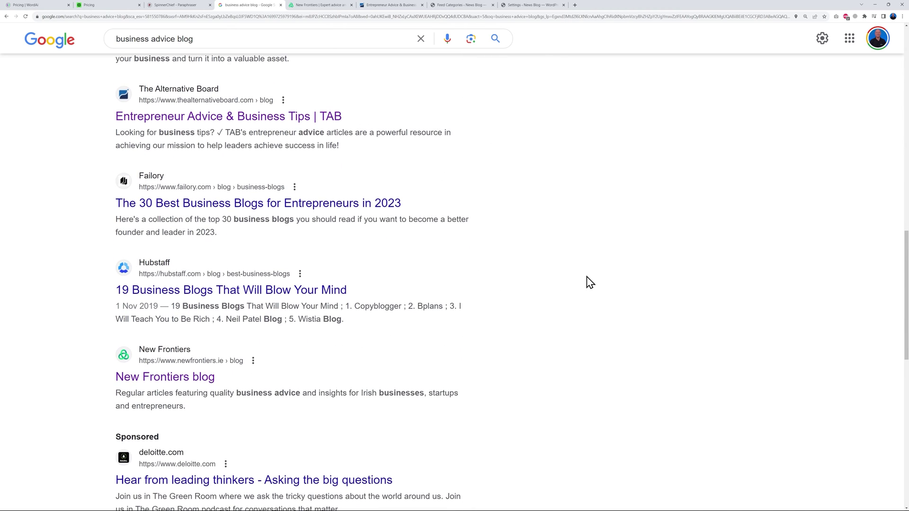
pyautogui.scroll(-1, 590, 282)
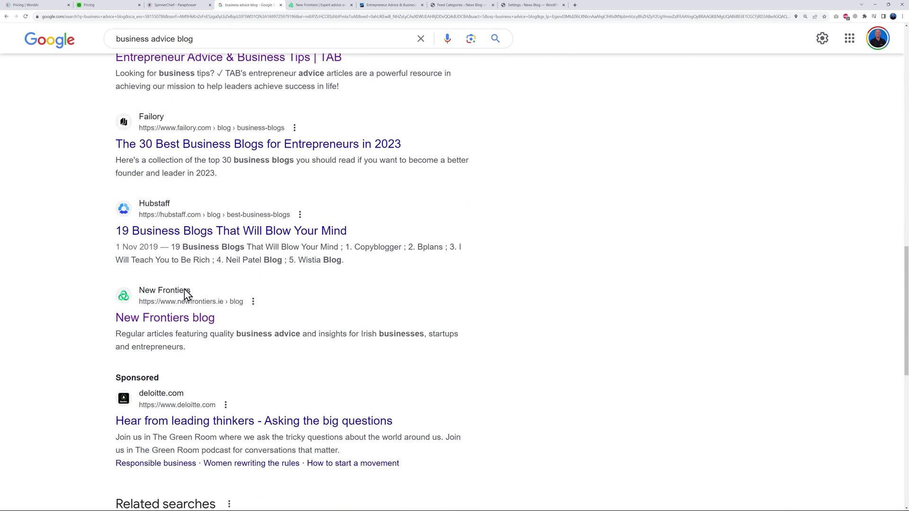
pyautogui.click(197, 323)
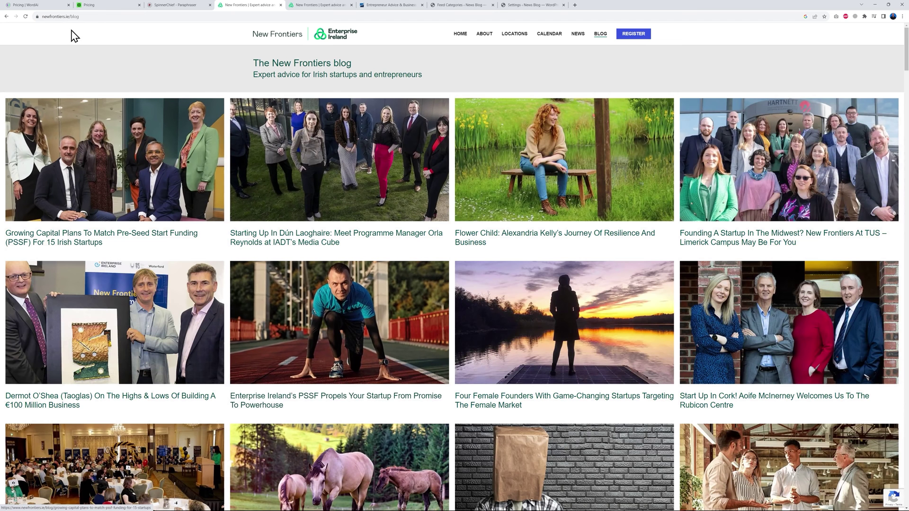
pyautogui.click(96, 18)
pyautogui.hotkey('ctrl', 'c')
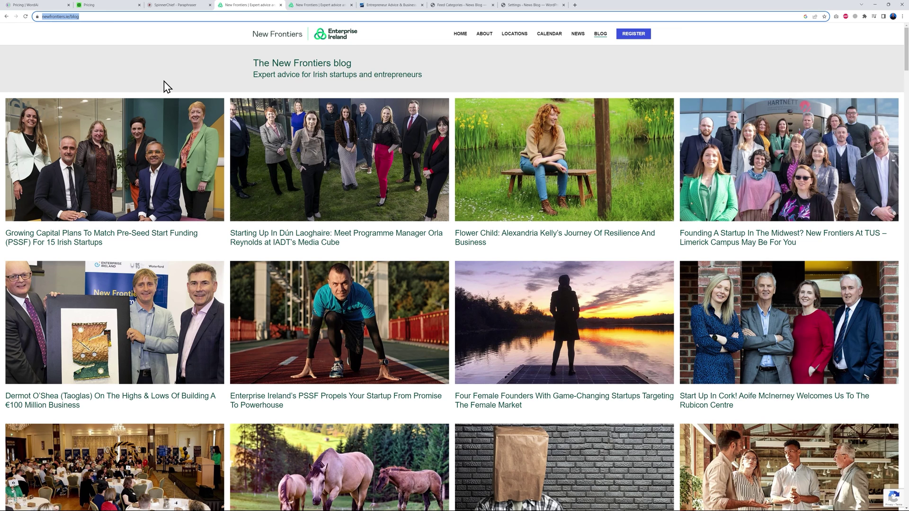
pyautogui.click(458, 5)
pyautogui.click(226, 66)
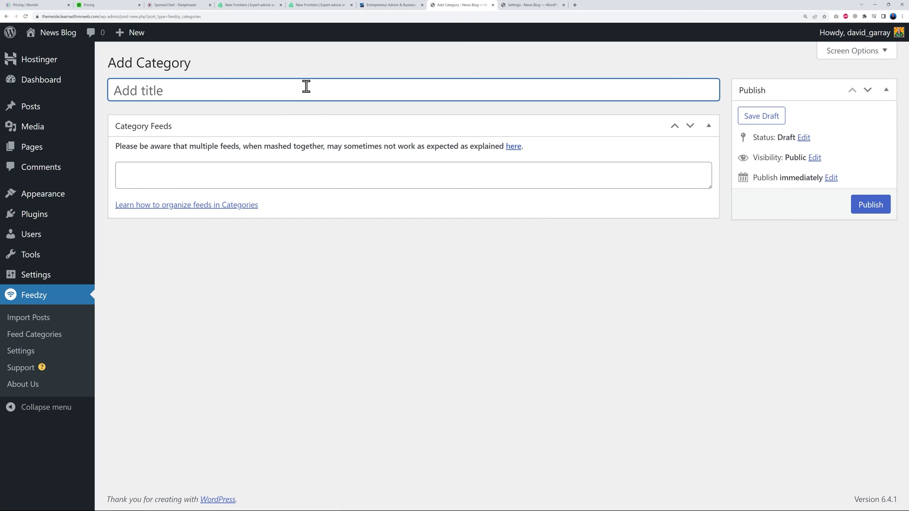
pyautogui.write('Business Advice')
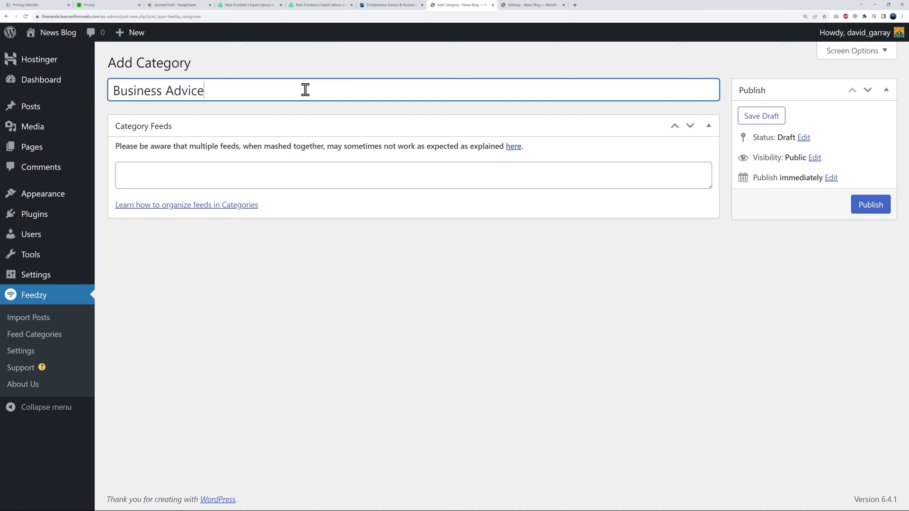
pyautogui.click(303, 176)
pyautogui.hotkey('ctrl', 'v')
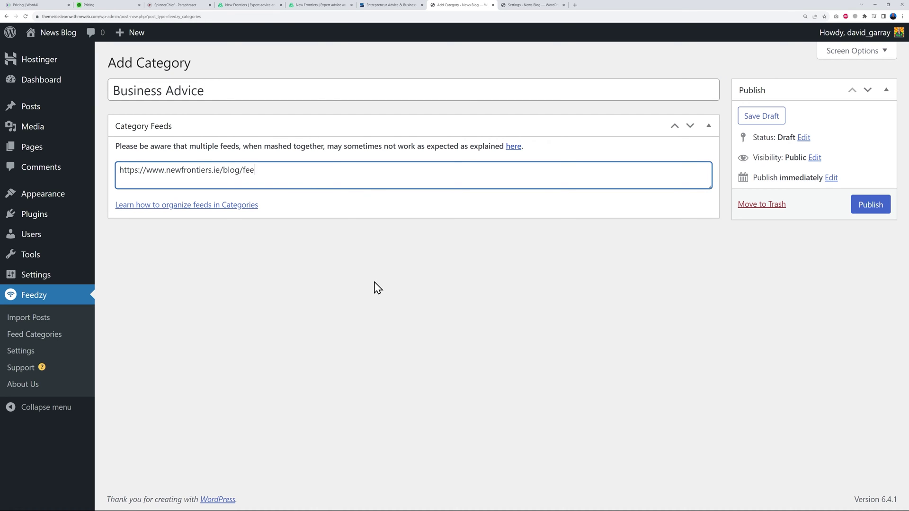
pyautogui.click(870, 206)
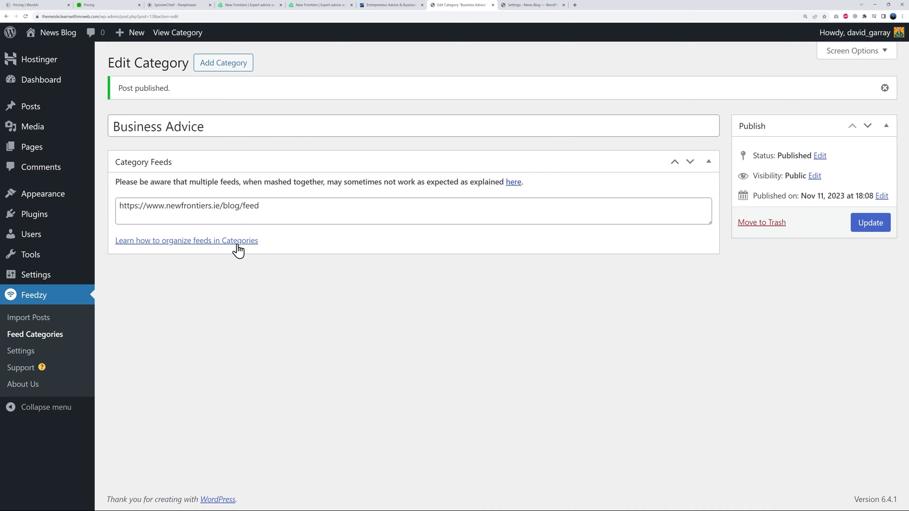
pyautogui.click(45, 339)
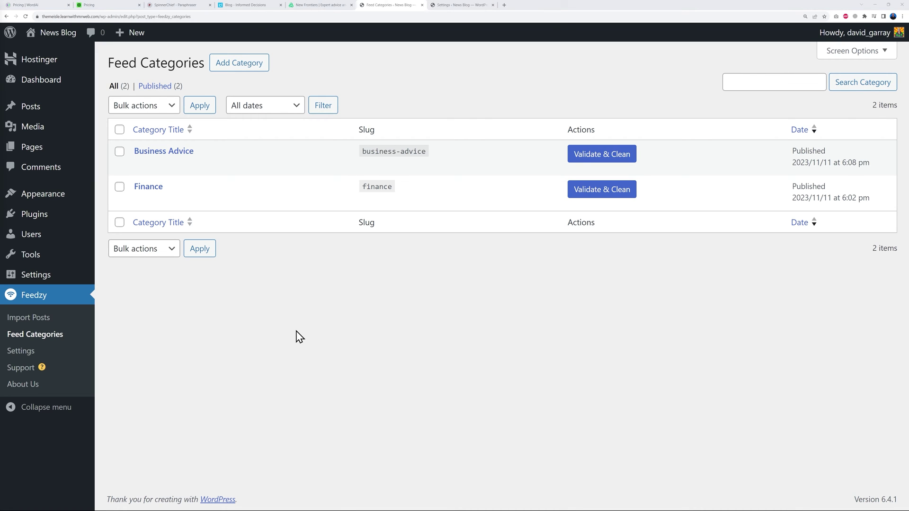
# Start a new post import named 'Finance'.
pyautogui.click(37, 318)
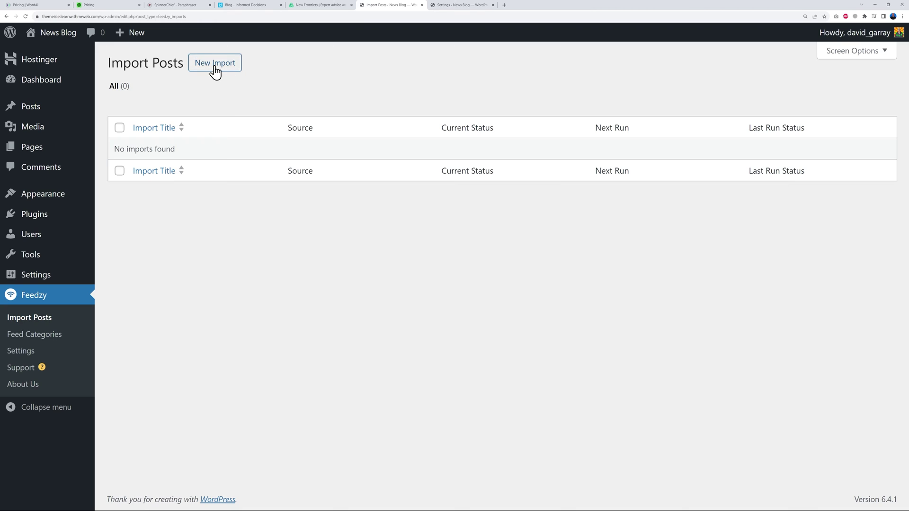
pyautogui.click(214, 65)
pyautogui.click(283, 178)
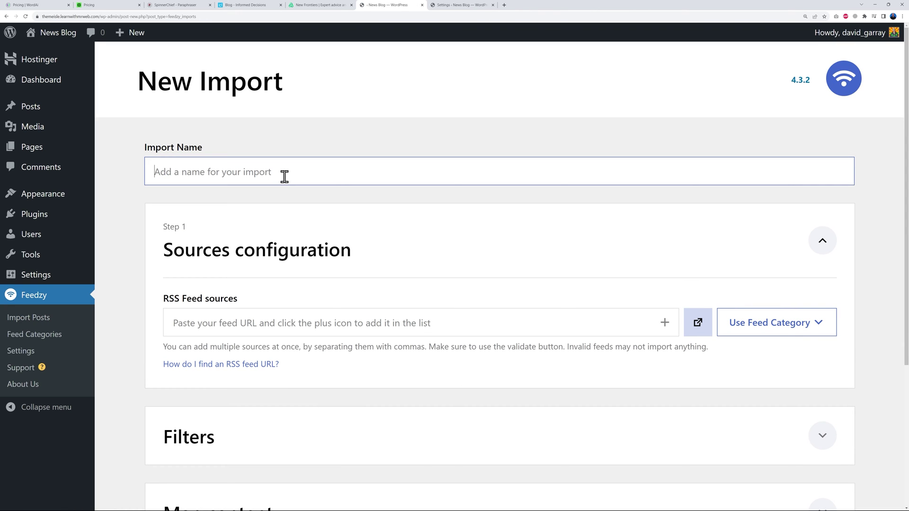
pyautogui.write('Finance')
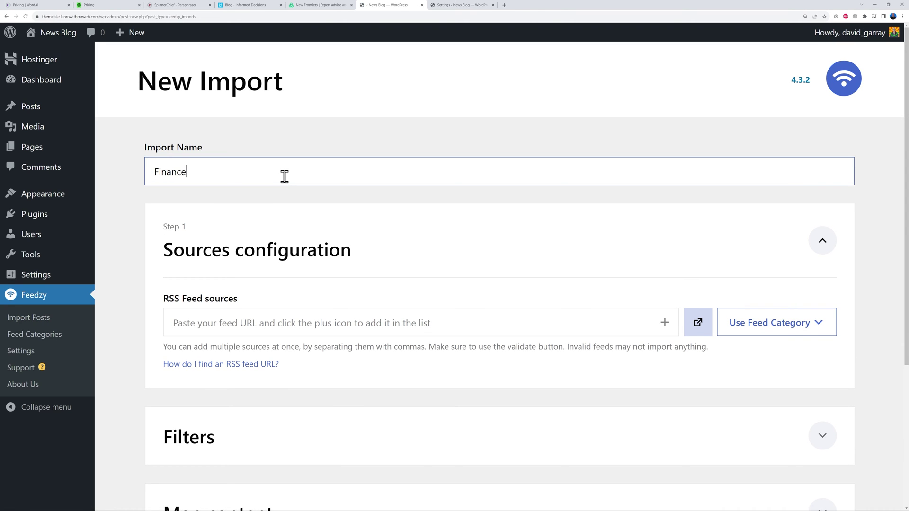
# Use the finance feed category as the import's only source, removing business-advice.
pyautogui.scroll(-1, 723, 353)
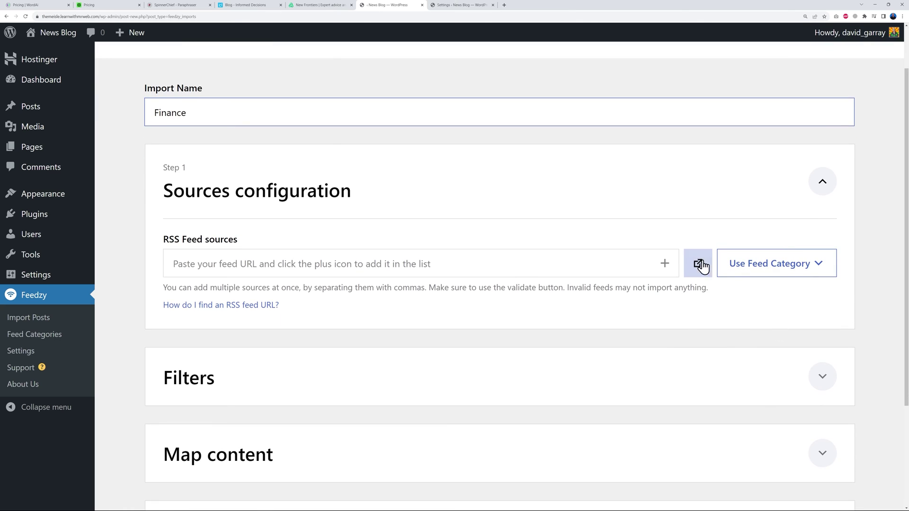
pyautogui.click(826, 269)
pyautogui.click(756, 320)
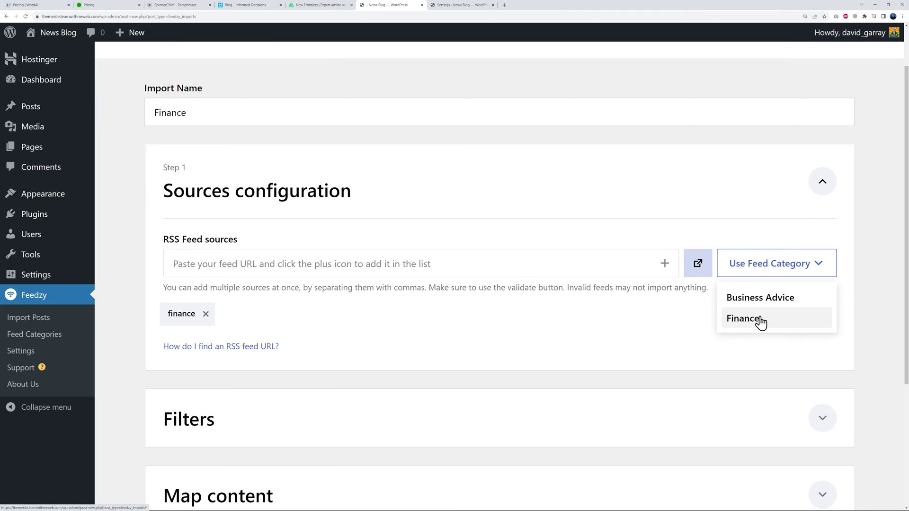
pyautogui.click(803, 270)
pyautogui.click(771, 300)
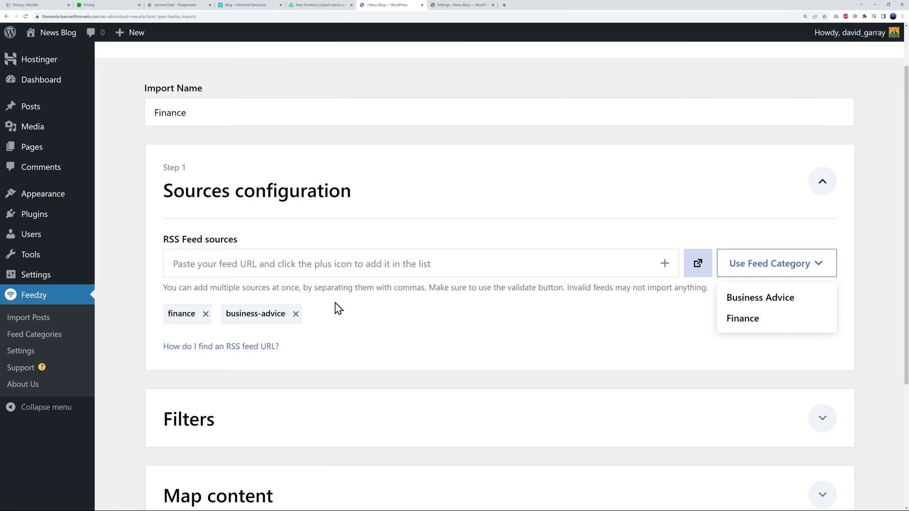
pyautogui.click(296, 314)
pyautogui.scroll(-4, 426, 320)
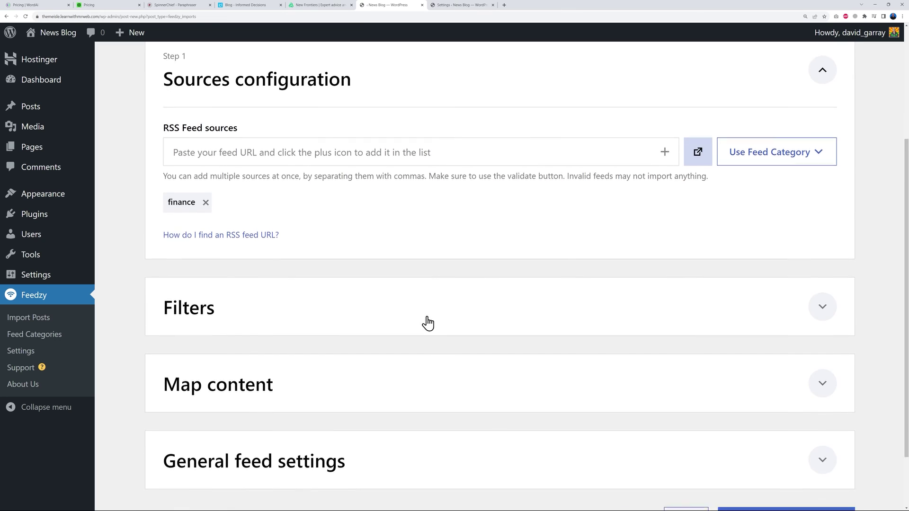
# Review the Finance import's filters and the Title match-field choices, leaving every filter empty.
pyautogui.click(812, 237)
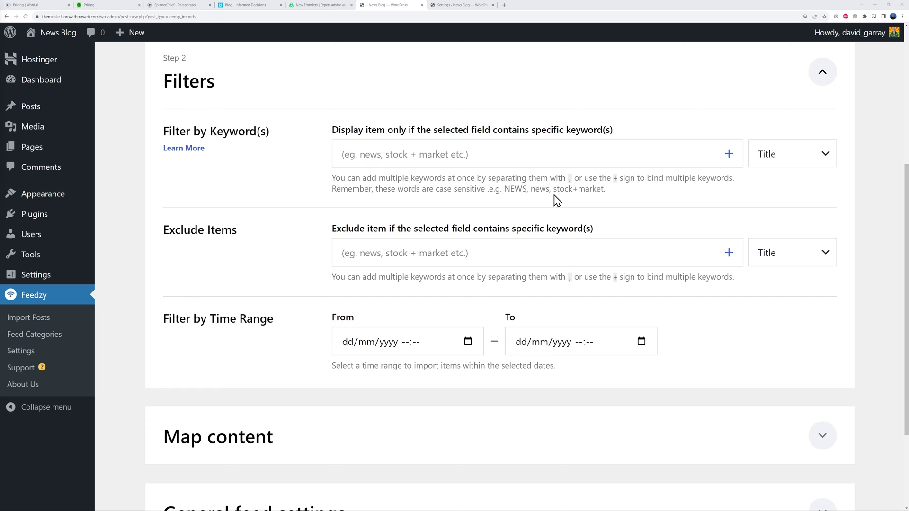
pyautogui.moveTo(556, 191); pyautogui.dragTo(606, 189)
pyautogui.click(630, 201)
pyautogui.click(821, 161)
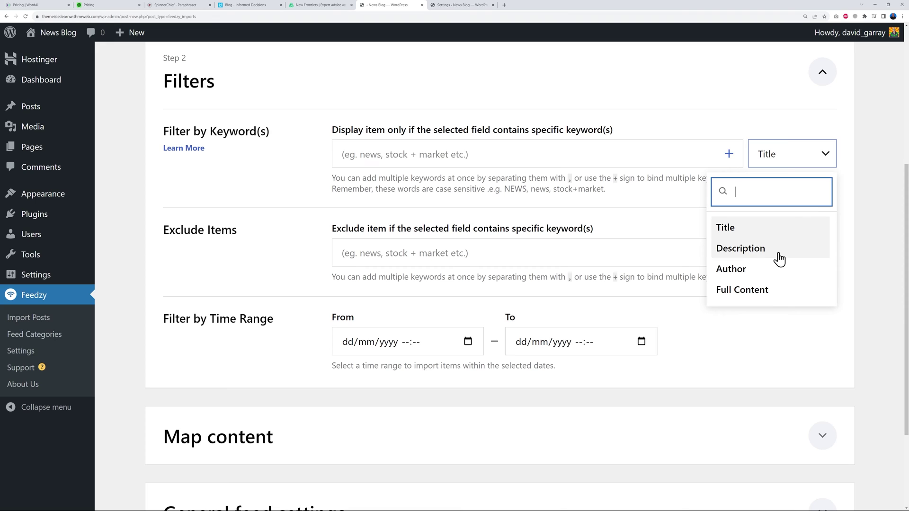
pyautogui.click(864, 235)
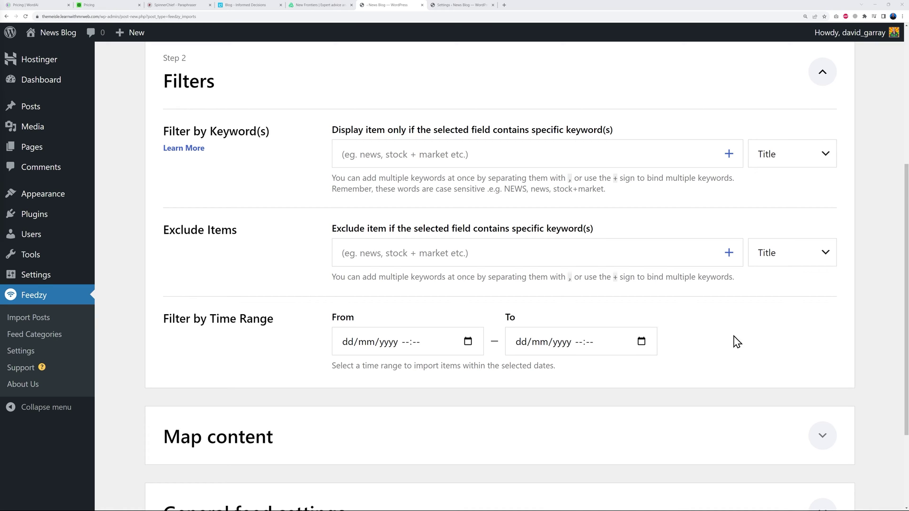
pyautogui.scroll(-1, 724, 341)
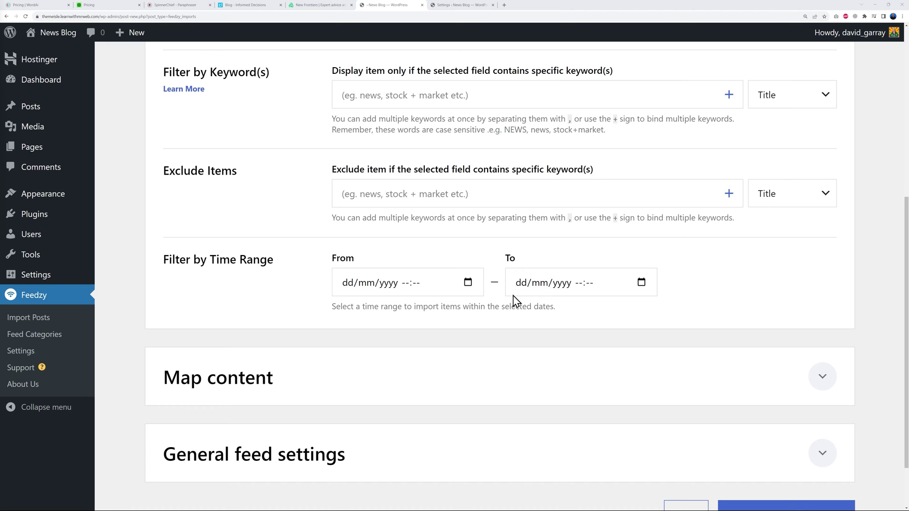
pyautogui.scroll(-1, 617, 288)
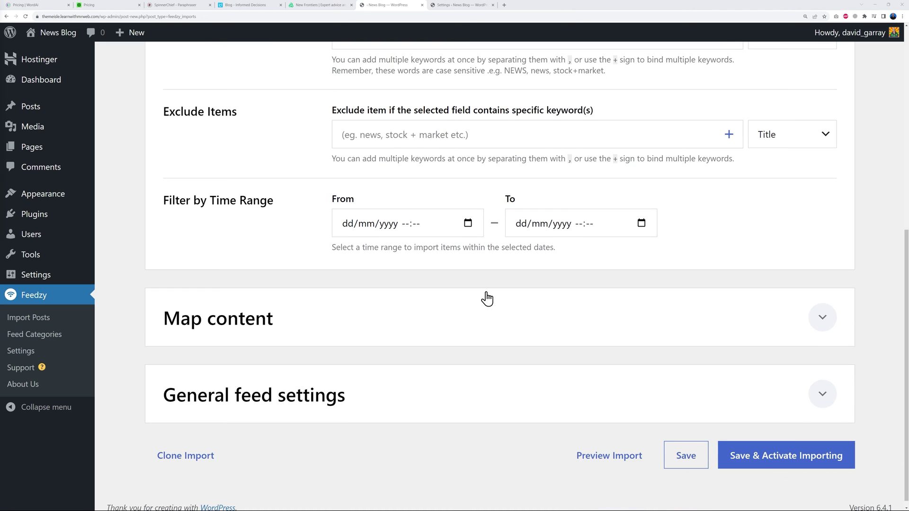
pyautogui.scroll(3, 478, 314)
pyautogui.scroll(-4, 548, 197)
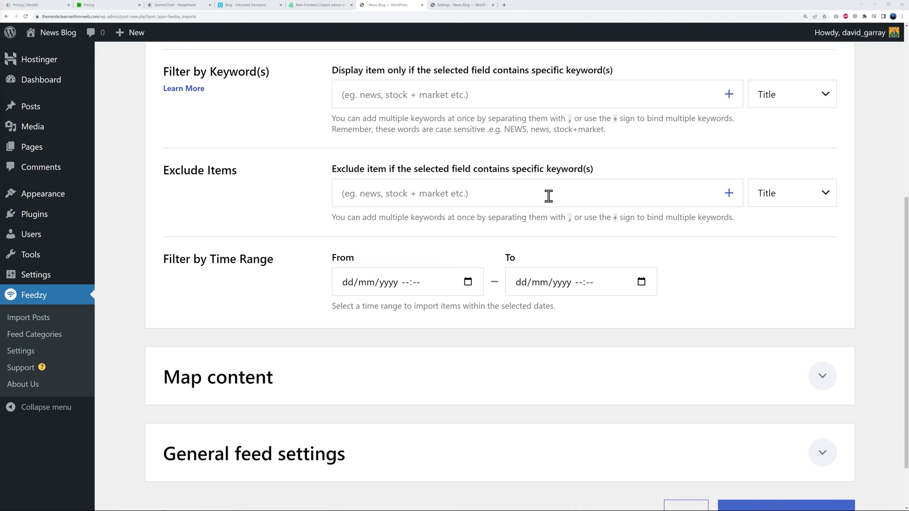
# Keep 'post' as the post type in the import's content mapping.
pyautogui.click(824, 309)
pyautogui.scroll(-5, 819, 304)
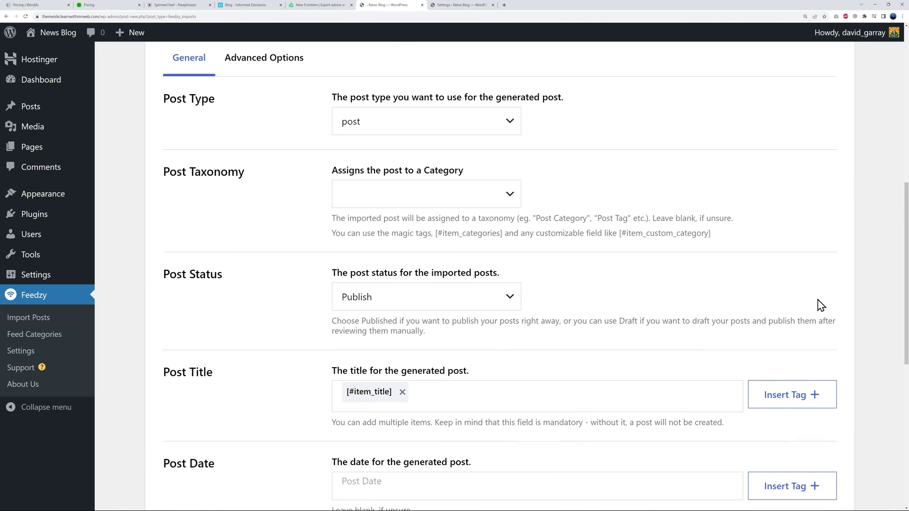
pyautogui.click(506, 126)
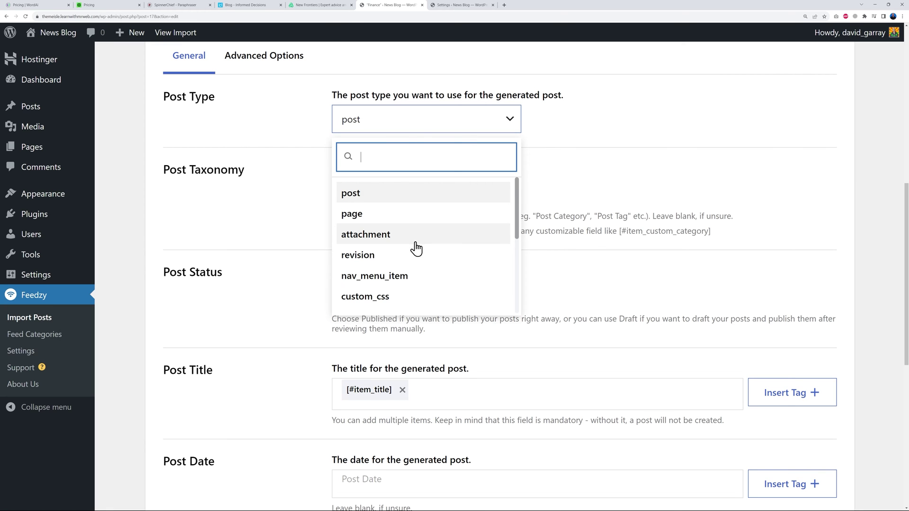
pyautogui.scroll(-1, 416, 246)
pyautogui.scroll(-3, 425, 261)
pyautogui.scroll(4, 424, 290)
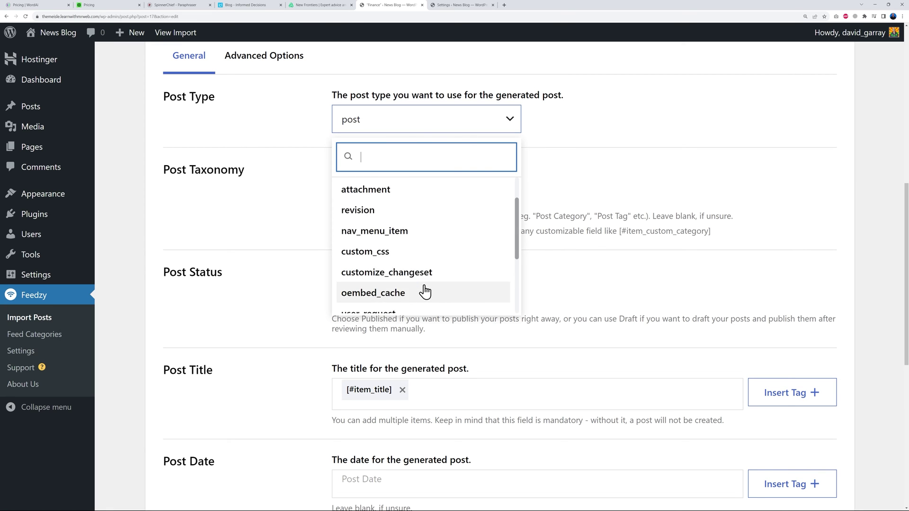
pyautogui.click(393, 194)
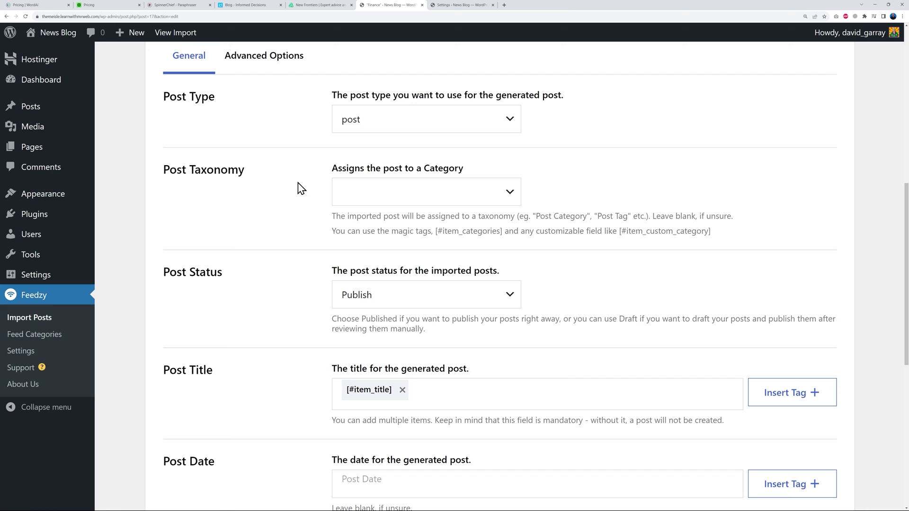
# Assign imported posts to the Finance category and open the post Categories page separately.
pyautogui.click(509, 195)
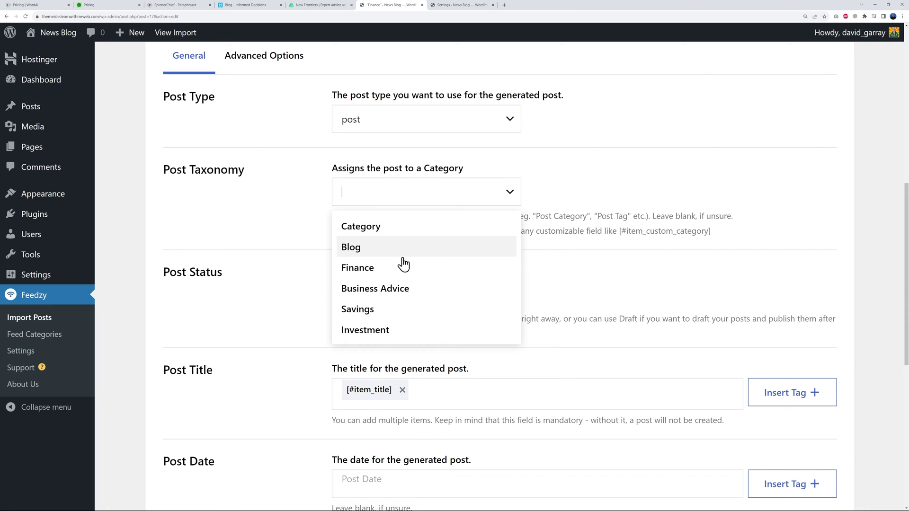
pyautogui.click(378, 271)
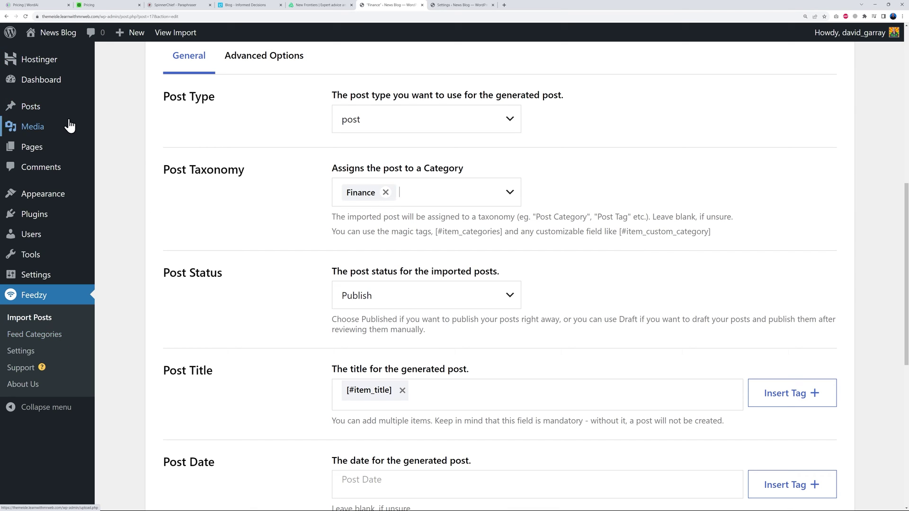
pyautogui.moveTo(33, 106)
pyautogui.rightClick(124, 159)
pyautogui.click(147, 166)
pyautogui.click(452, 6)
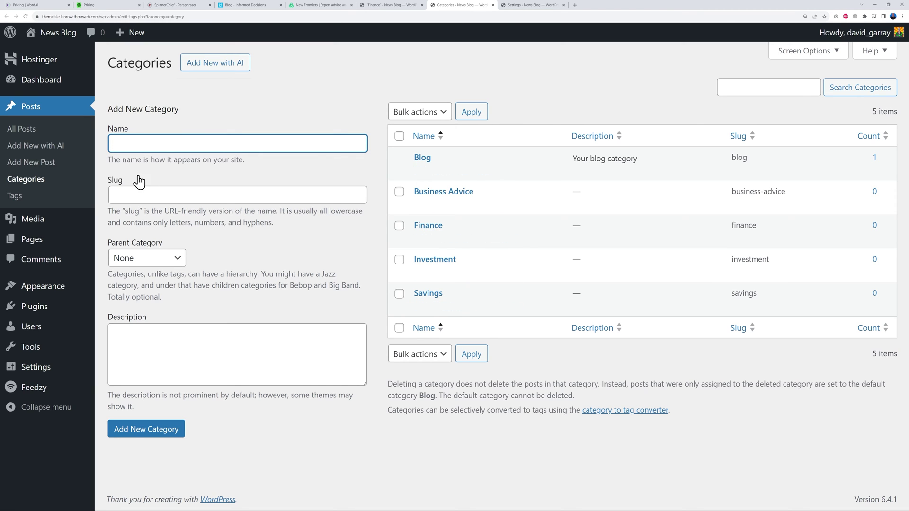
pyautogui.click(493, 5)
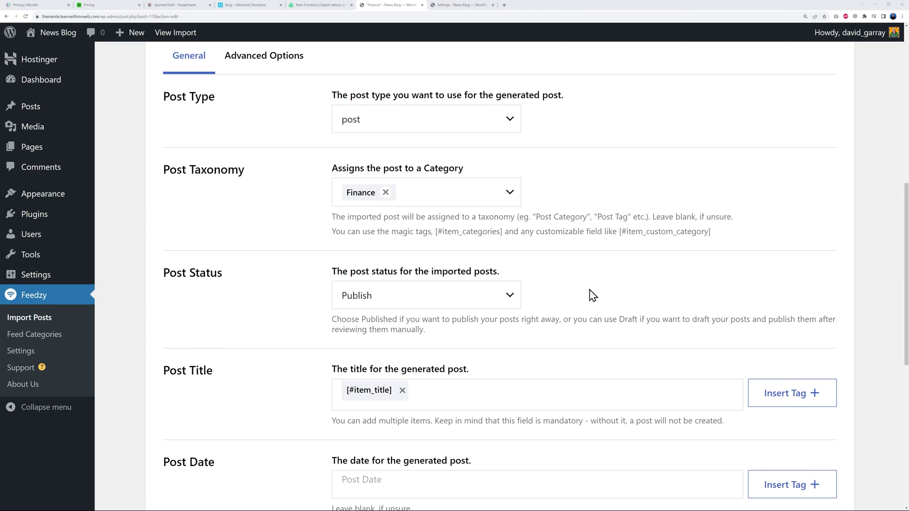
# Insert the Item Image tag [#item_image] as the featured image of generated posts.
pyautogui.scroll(-1, 593, 294)
pyautogui.scroll(-2, 604, 237)
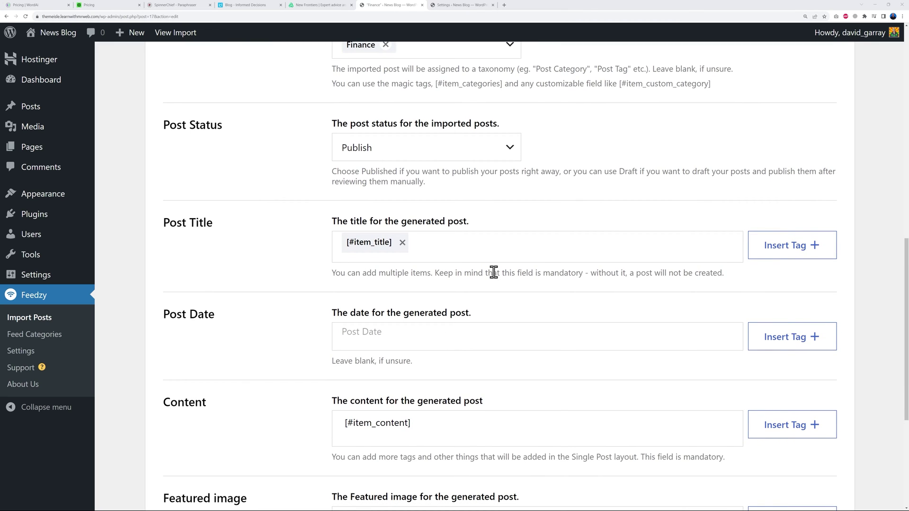
pyautogui.scroll(-1, 492, 272)
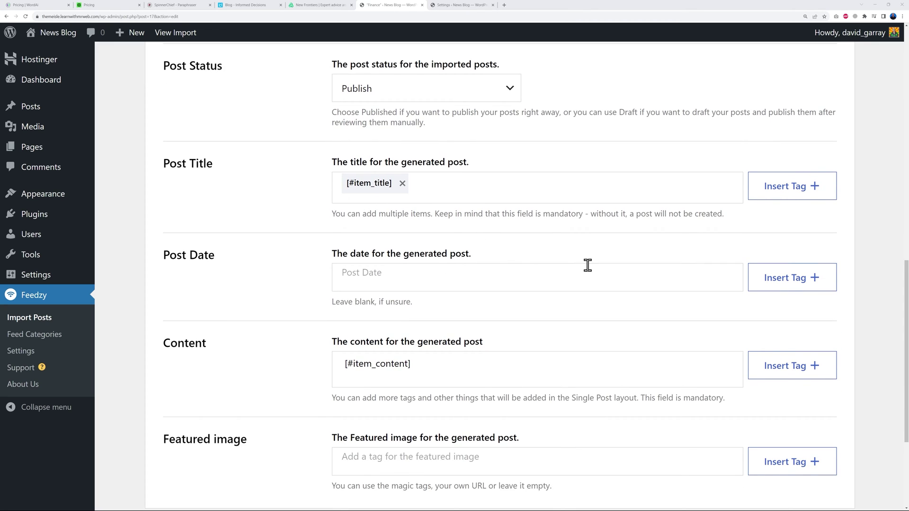
pyautogui.scroll(-1, 587, 264)
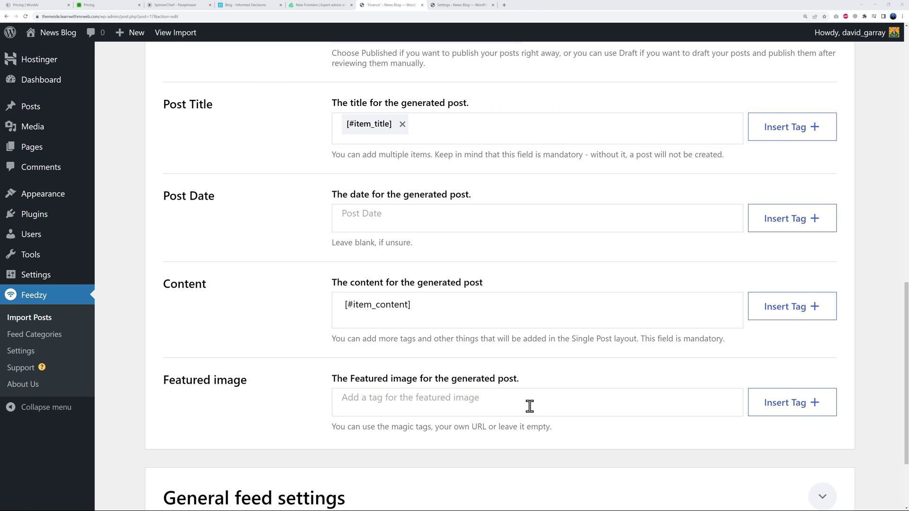
pyautogui.scroll(-1, 588, 396)
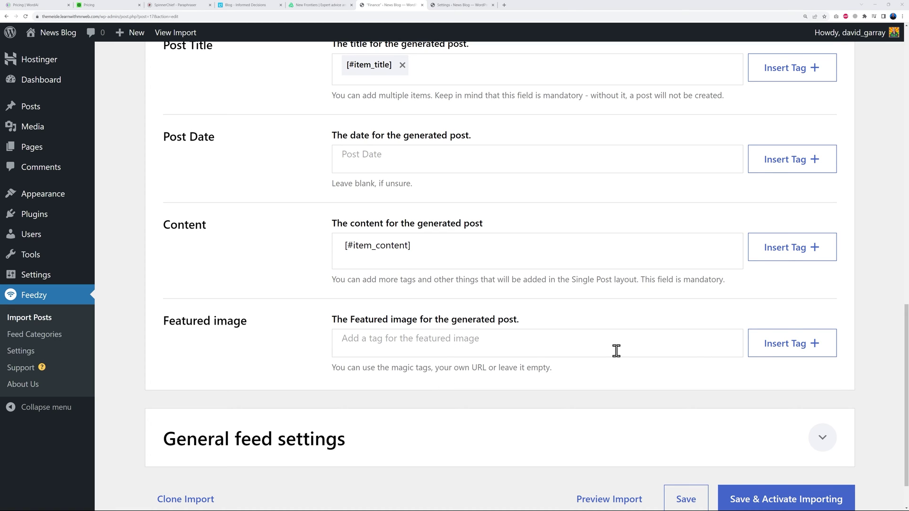
pyautogui.click(783, 352)
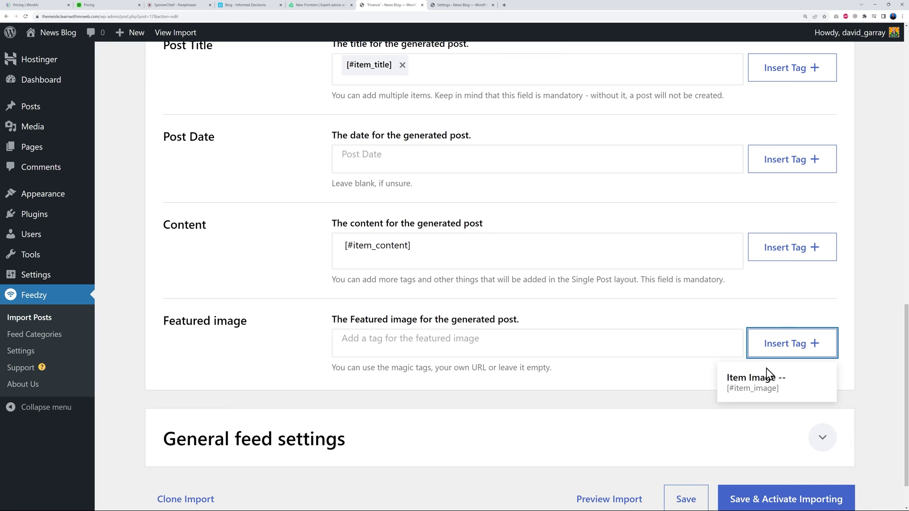
pyautogui.click(770, 389)
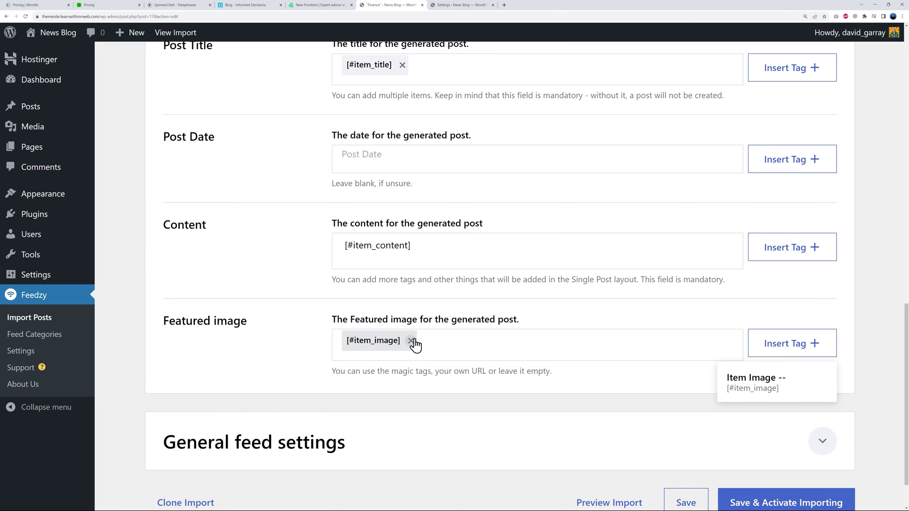
pyautogui.click(592, 392)
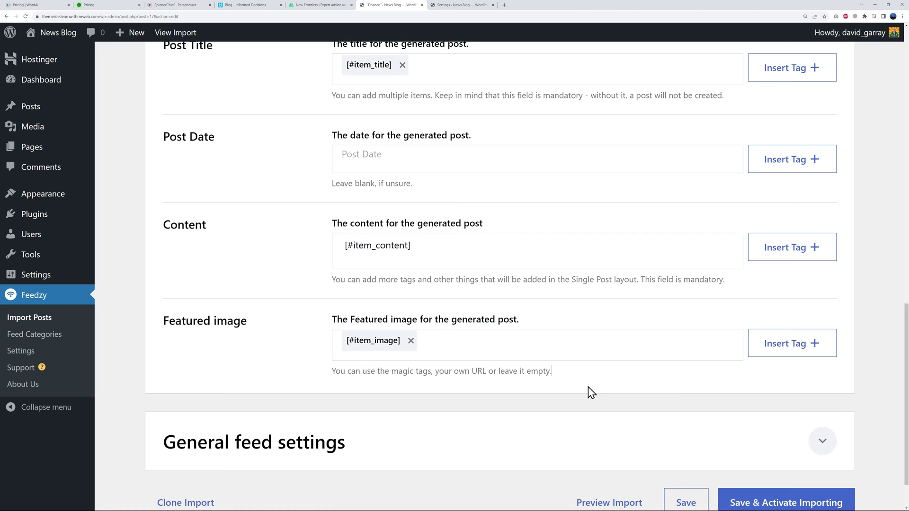
pyautogui.scroll(7, 592, 392)
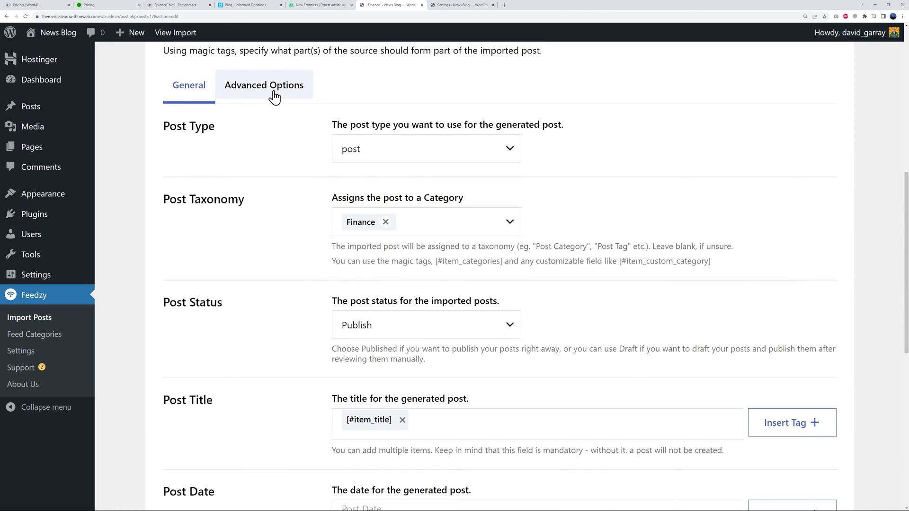
# Show the Advanced Options and expand General feed settings, leaving external images and author saving off.
pyautogui.click(274, 94)
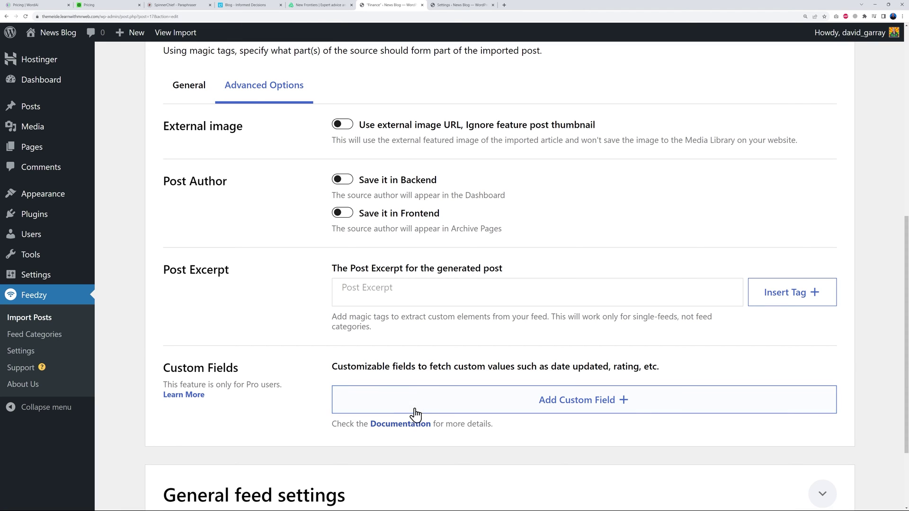
pyautogui.scroll(-3, 271, 326)
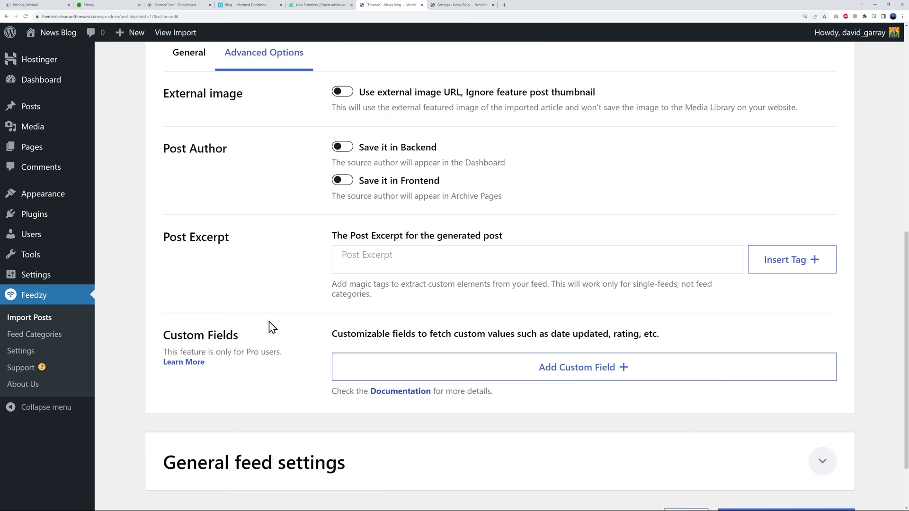
pyautogui.click(834, 387)
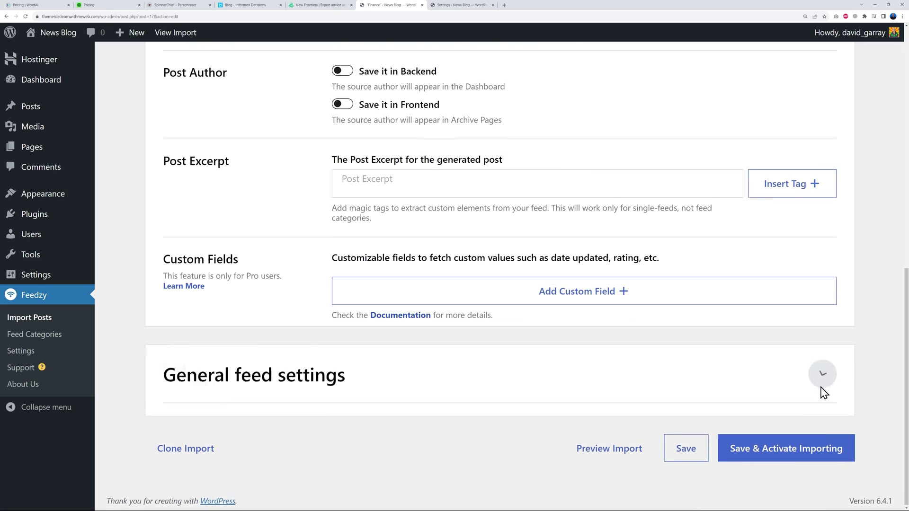
pyautogui.scroll(-1, 635, 295)
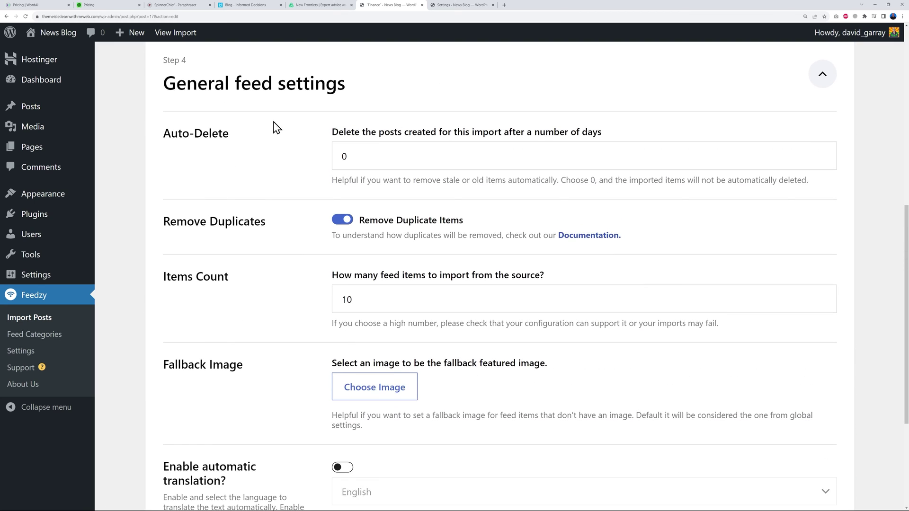
pyautogui.scroll(-1, 656, 338)
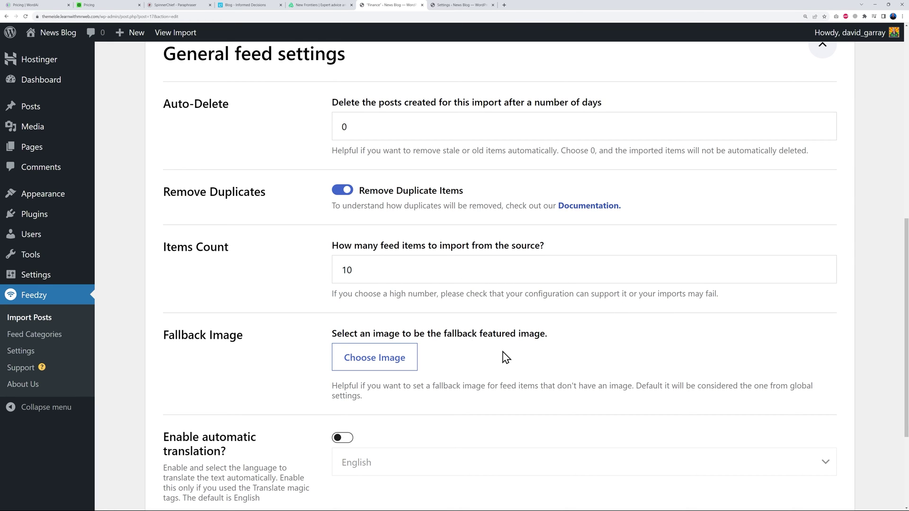
pyautogui.scroll(-1, 442, 387)
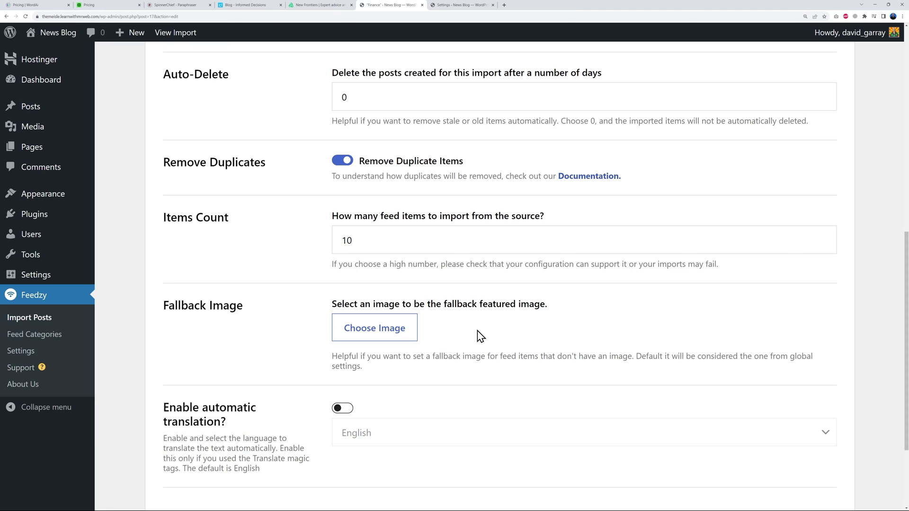
pyautogui.scroll(1, 481, 336)
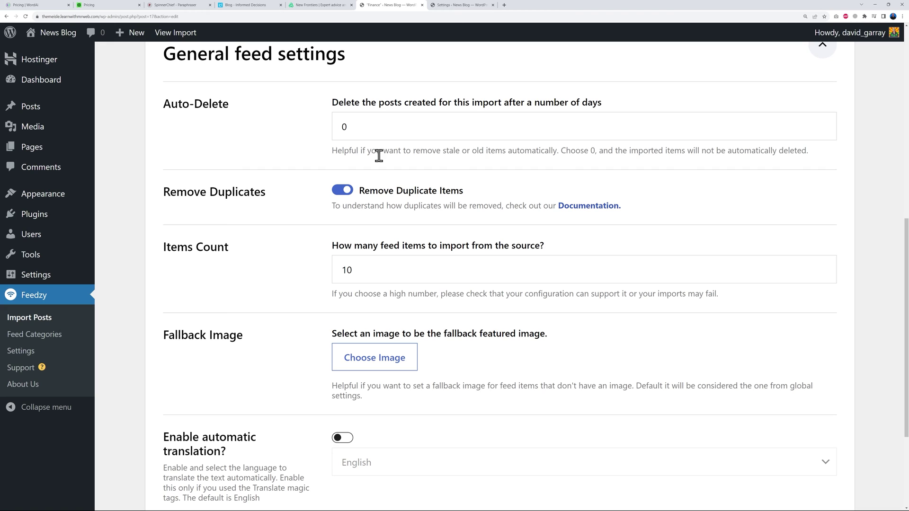
# Set Auto-Delete to 30 days.
pyautogui.doubleClick(341, 126)
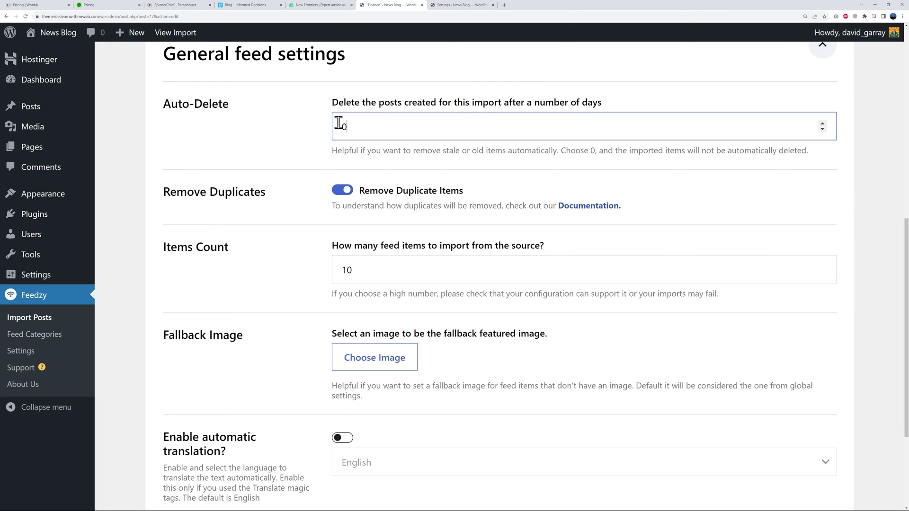
pyautogui.click(292, 122)
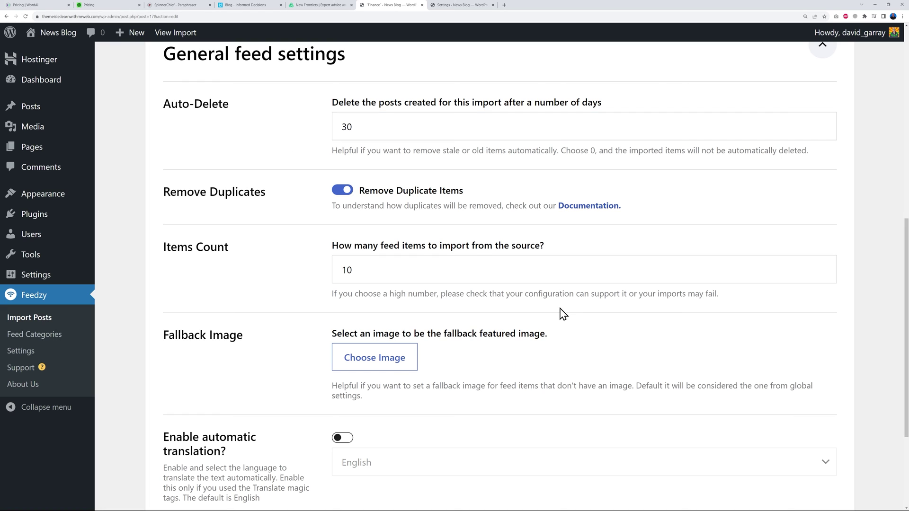
pyautogui.scroll(-3, 572, 306)
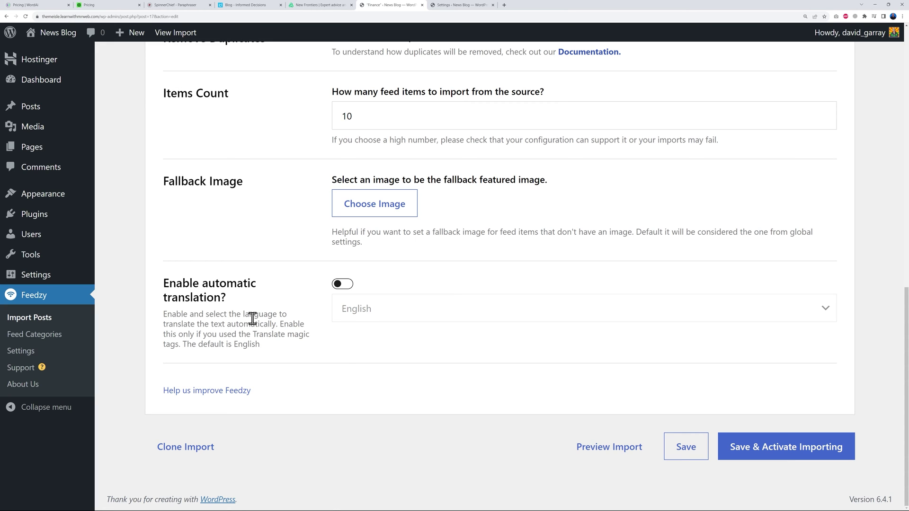
# Try automatic translation and its language list, then leave translation off with English.
pyautogui.click(339, 285)
pyautogui.click(435, 318)
pyautogui.scroll(-2, 425, 441)
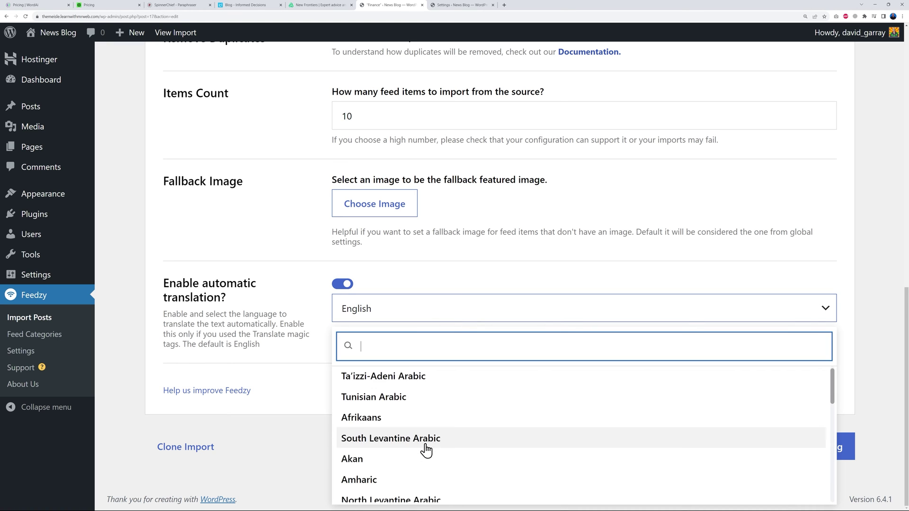
pyautogui.click(342, 284)
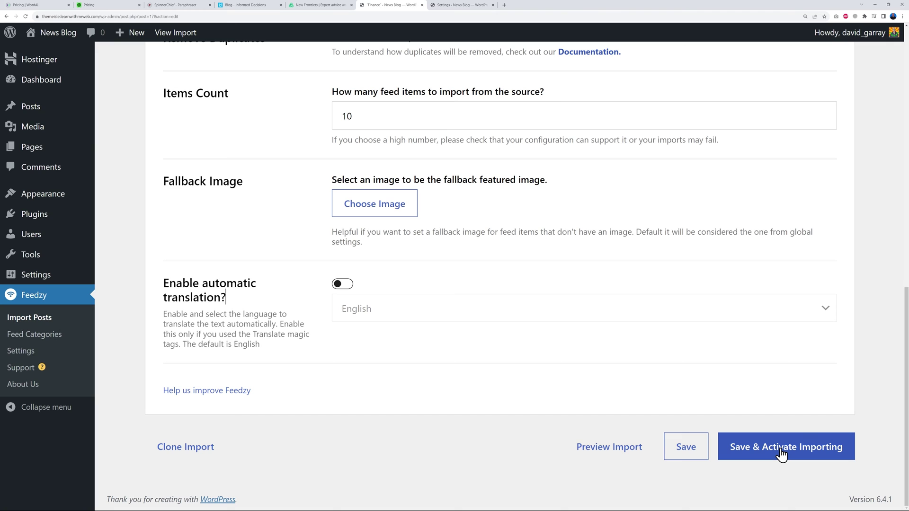
# Save and activate the Finance import, and open the Posts list in a new tab.
pyautogui.click(781, 454)
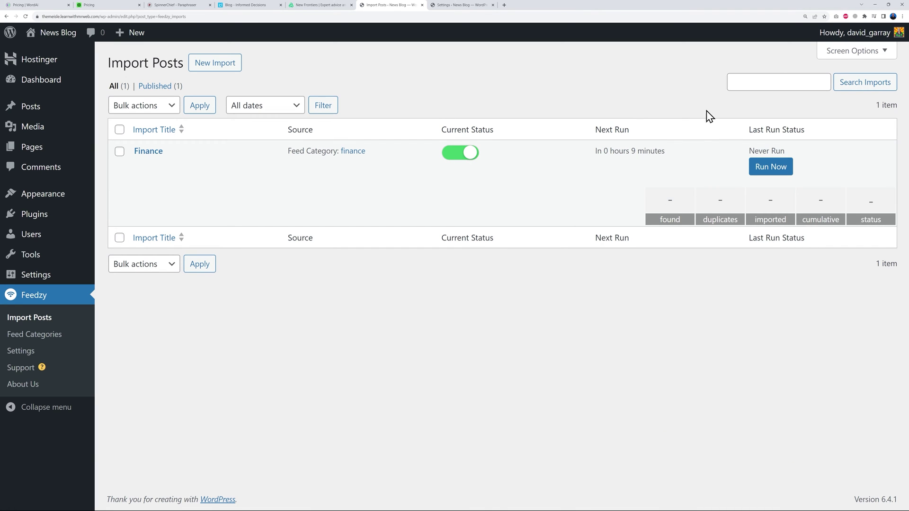
pyautogui.moveTo(35, 113)
pyautogui.rightClick(126, 108)
pyautogui.click(143, 115)
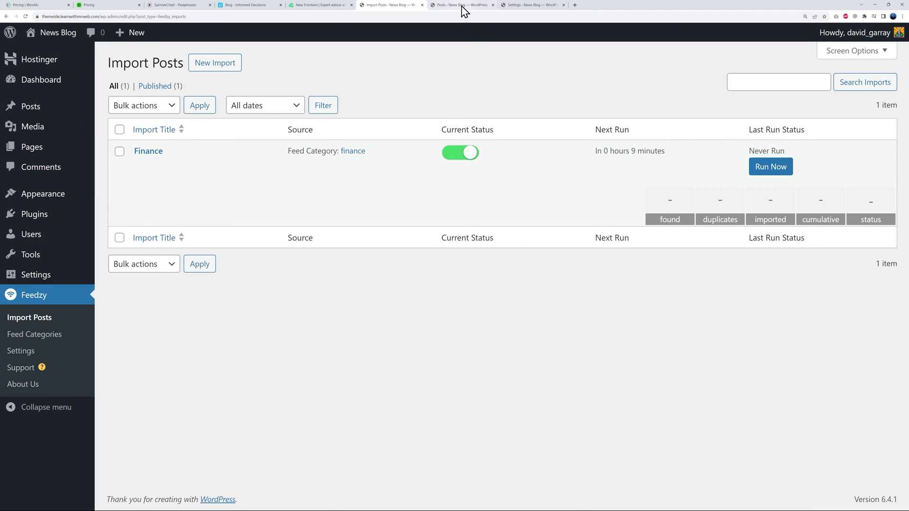
# Move the default 'Hello world!' post to the trash and go back to Import Posts.
pyautogui.click(462, 6)
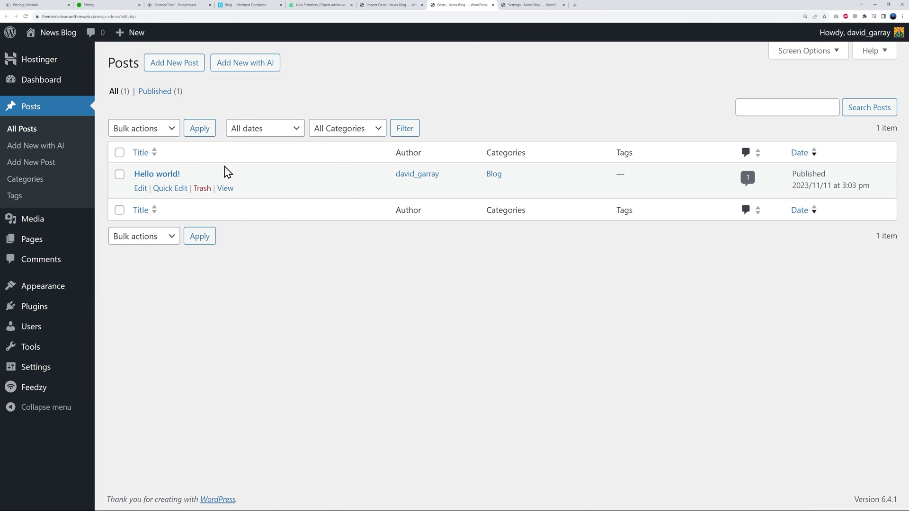
pyautogui.click(205, 190)
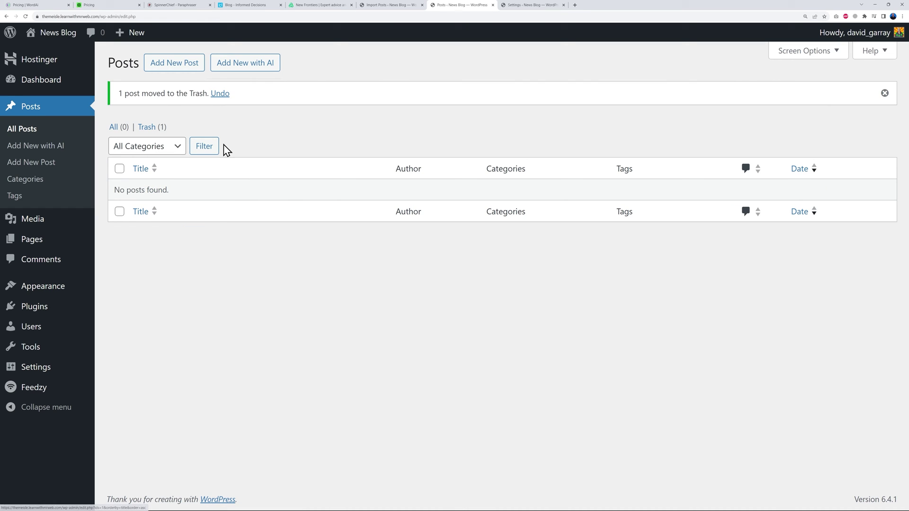
pyautogui.click(884, 94)
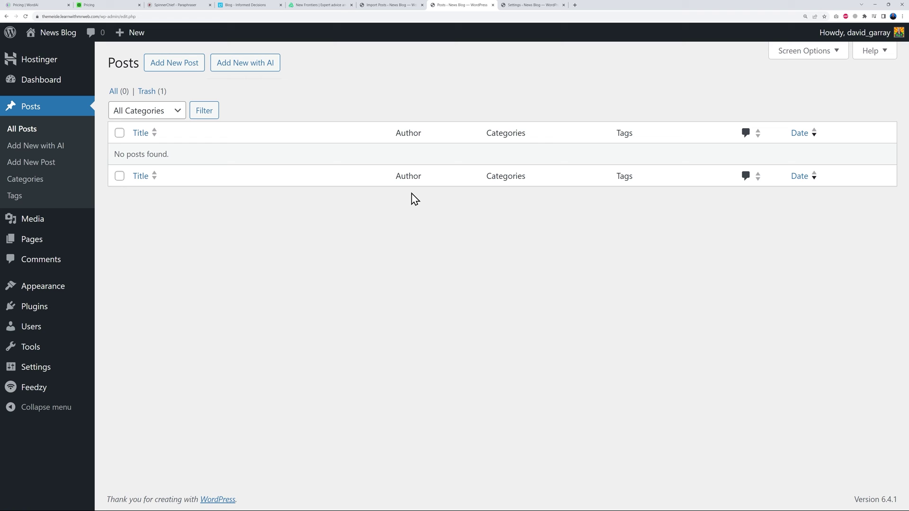
pyautogui.click(391, 7)
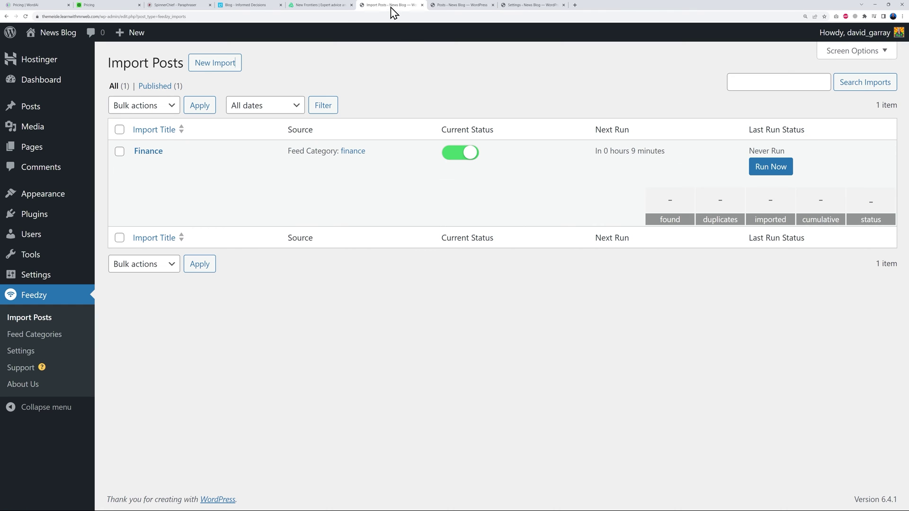
# Run the Finance import now and refresh the Posts list to show its 10 imported posts.
pyautogui.click(771, 168)
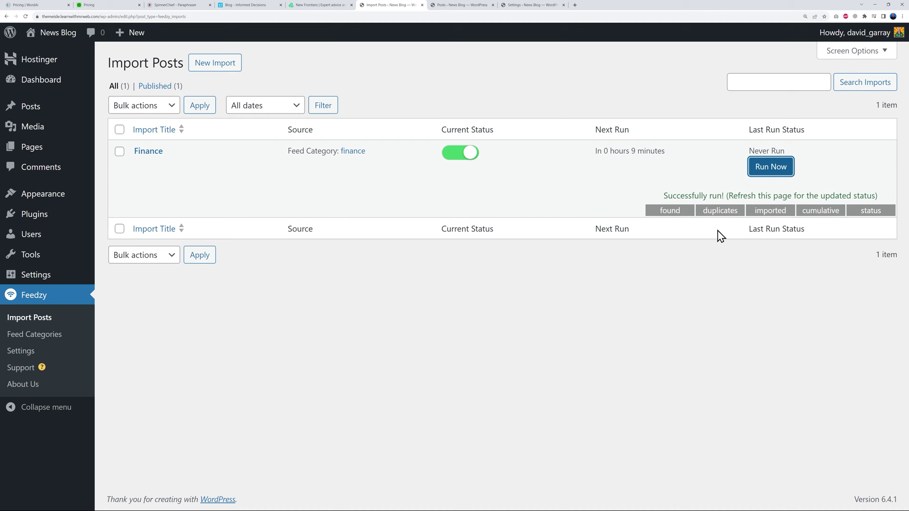
pyautogui.click(26, 16)
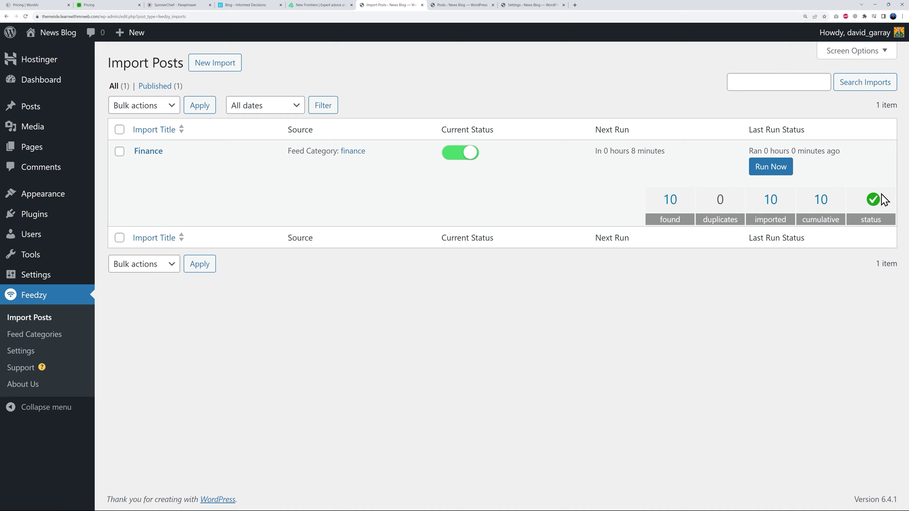
pyautogui.click(453, 5)
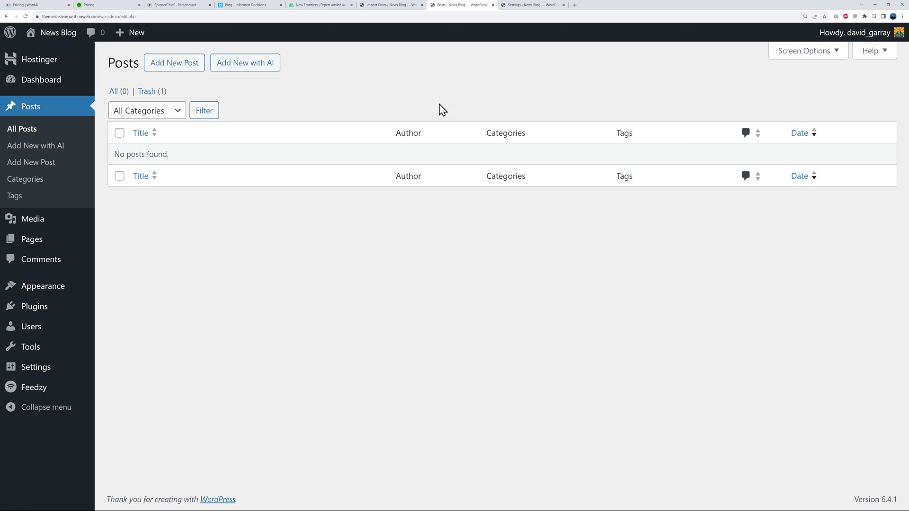
pyautogui.click(25, 16)
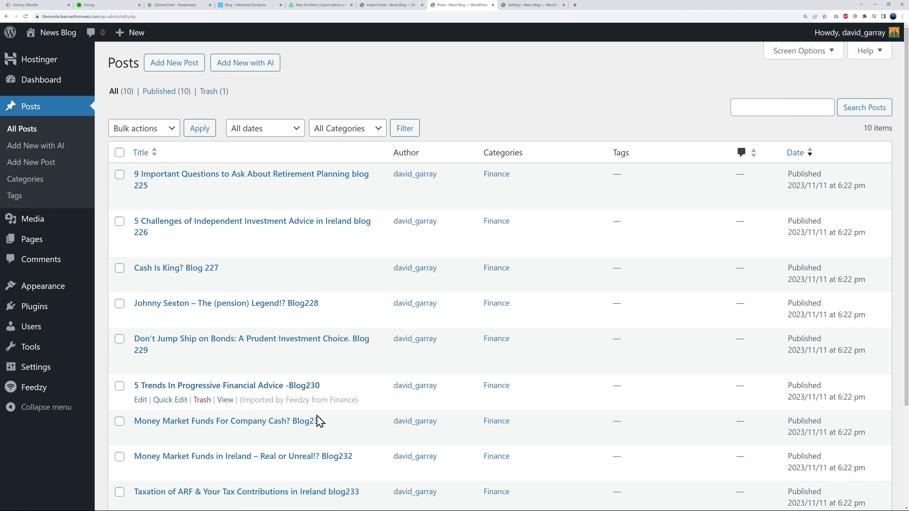
pyautogui.click(243, 5)
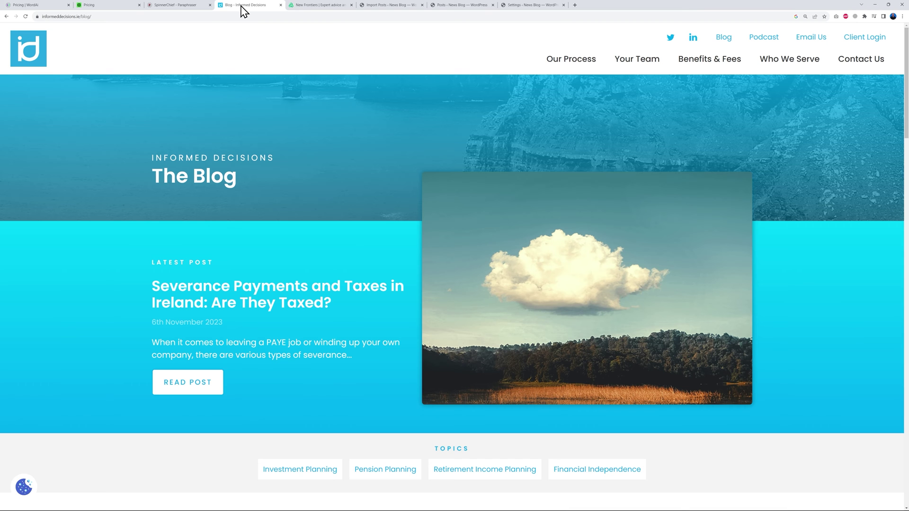
# Compare the Informed Decisions blog titles with the ten imported posts, newest being 'blog 225'.
pyautogui.scroll(-10, 352, 261)
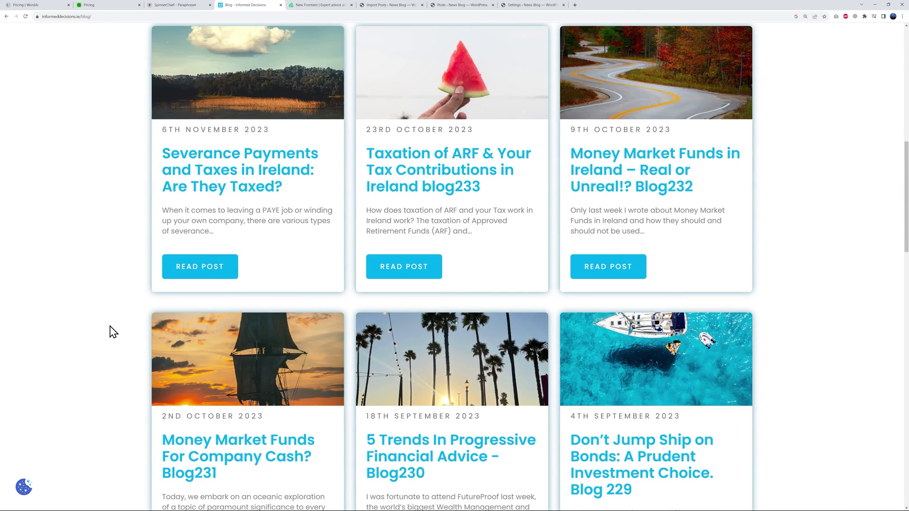
pyautogui.scroll(-3, 114, 331)
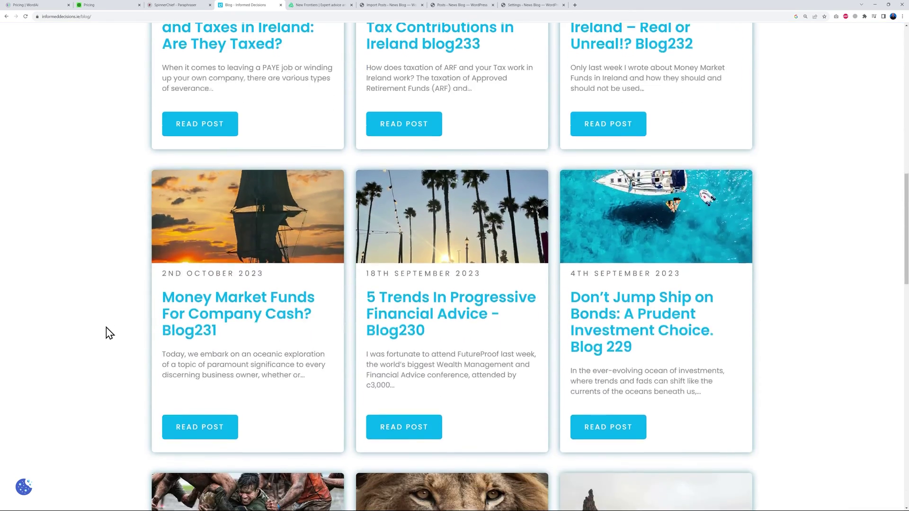
pyautogui.scroll(1, 109, 332)
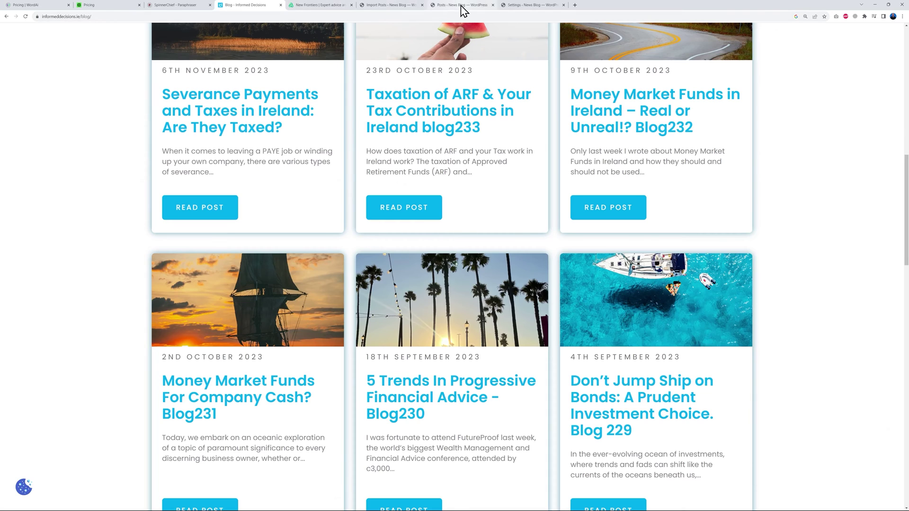
pyautogui.click(461, 5)
pyautogui.moveTo(147, 177)
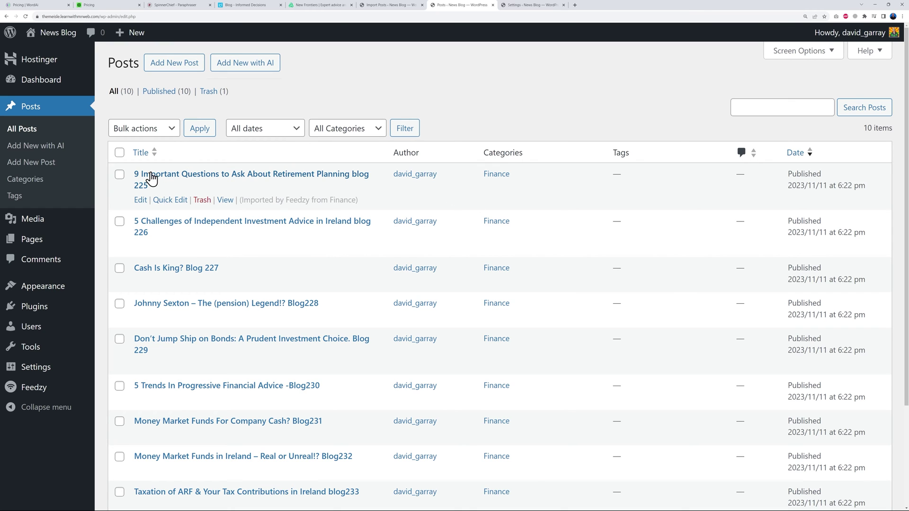
pyautogui.click(259, 9)
pyautogui.scroll(-5, 844, 301)
pyautogui.scroll(-8, 844, 302)
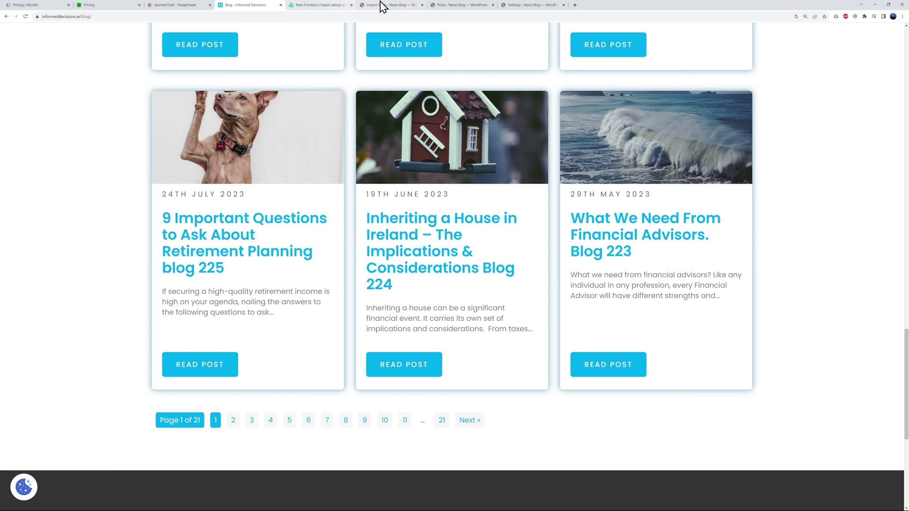
pyautogui.click(447, 9)
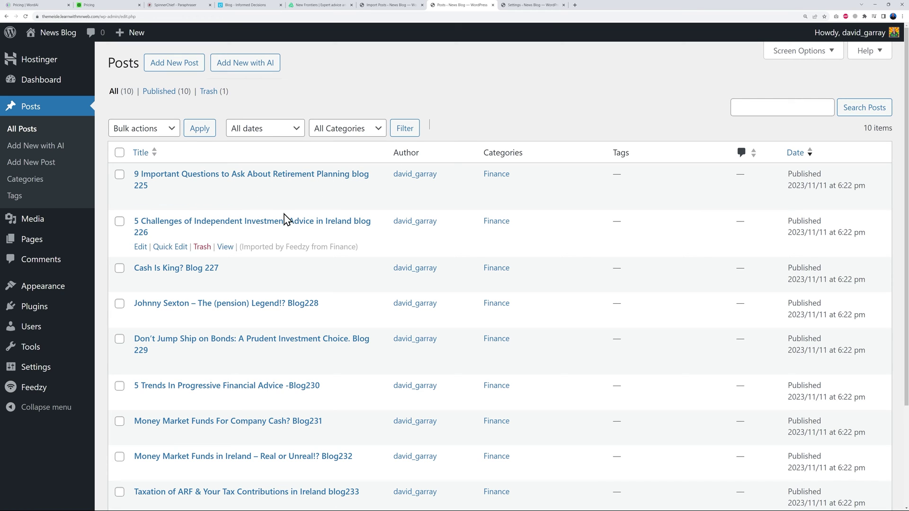
pyautogui.rightClick(234, 200)
pyautogui.click(258, 207)
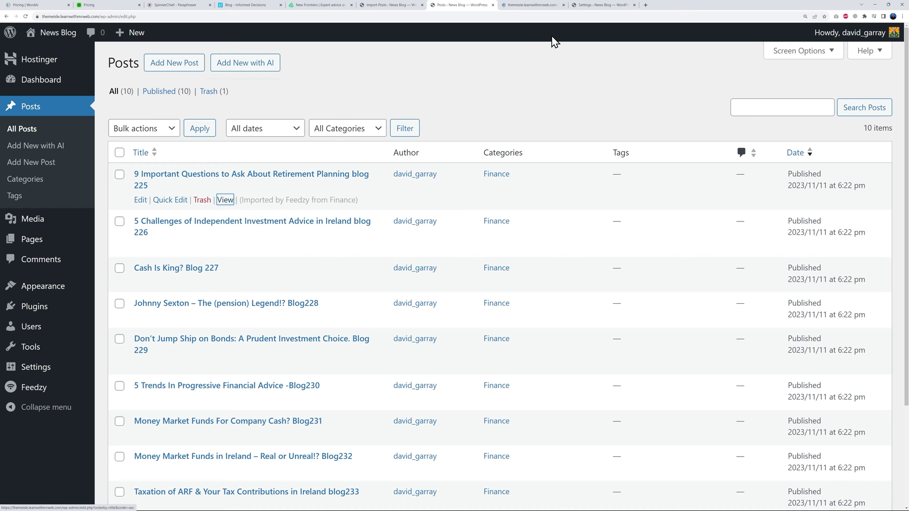
# Read through the imported 'blog 225' retirement post, checking its full text and featured image.
pyautogui.click(530, 8)
pyautogui.scroll(-2, 385, 234)
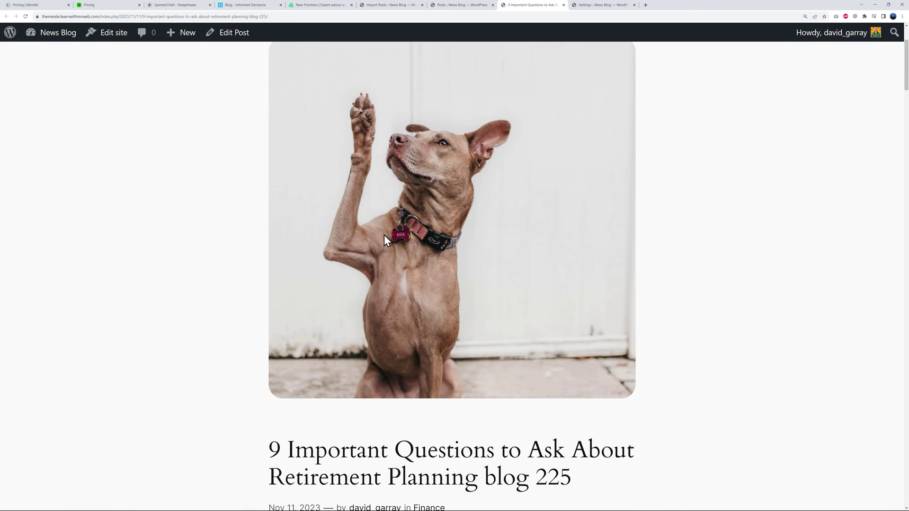
pyautogui.scroll(-15, 643, 282)
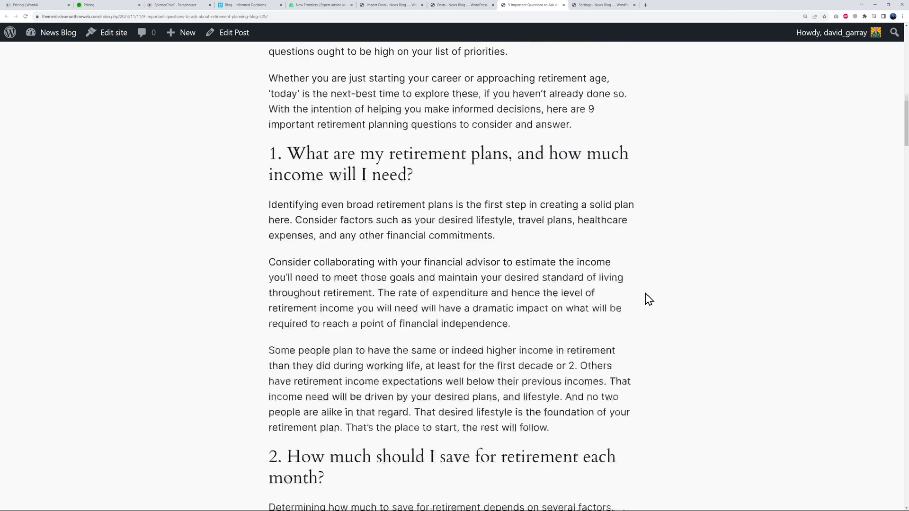
pyautogui.scroll(-18, 656, 301)
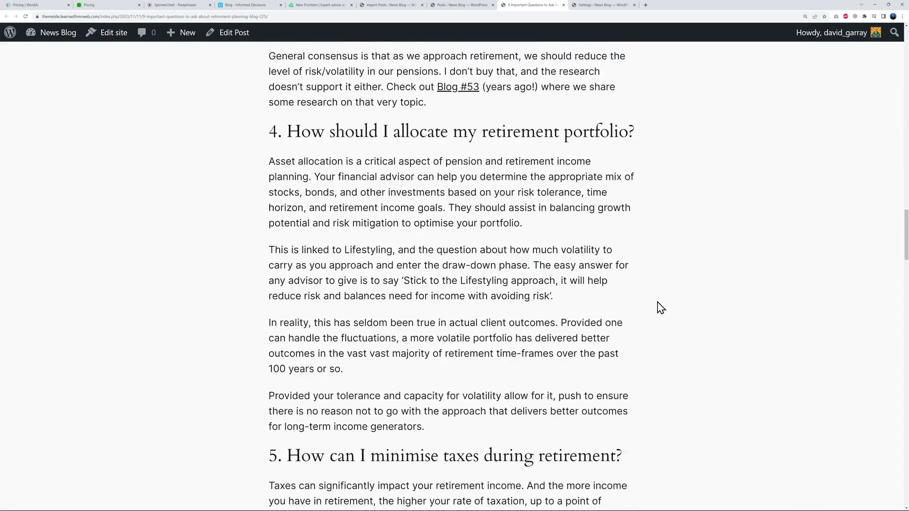
pyautogui.scroll(-8, 662, 311)
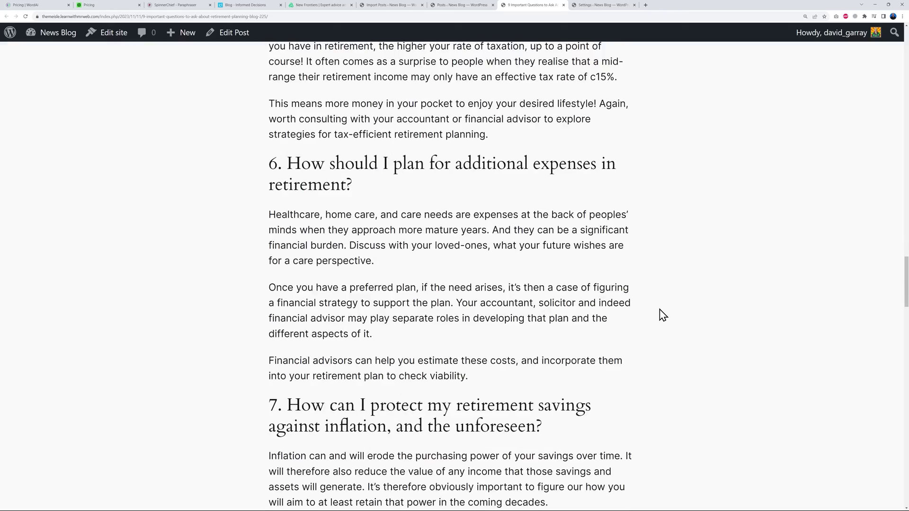
pyautogui.scroll(-9, 665, 318)
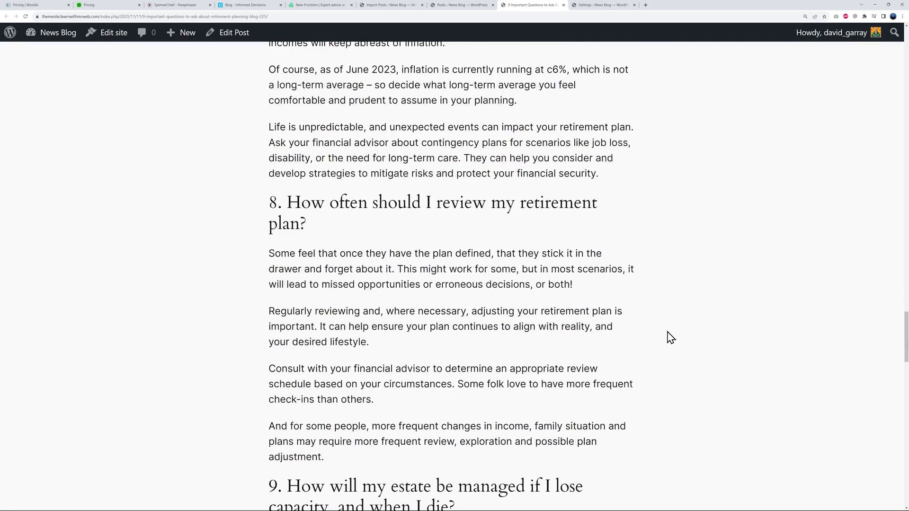
pyautogui.scroll(20, 670, 337)
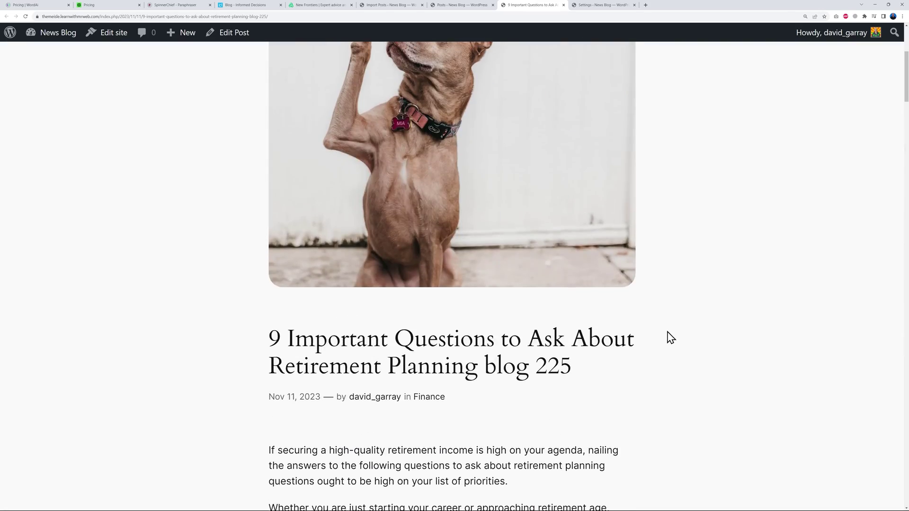
pyautogui.scroll(2, 670, 337)
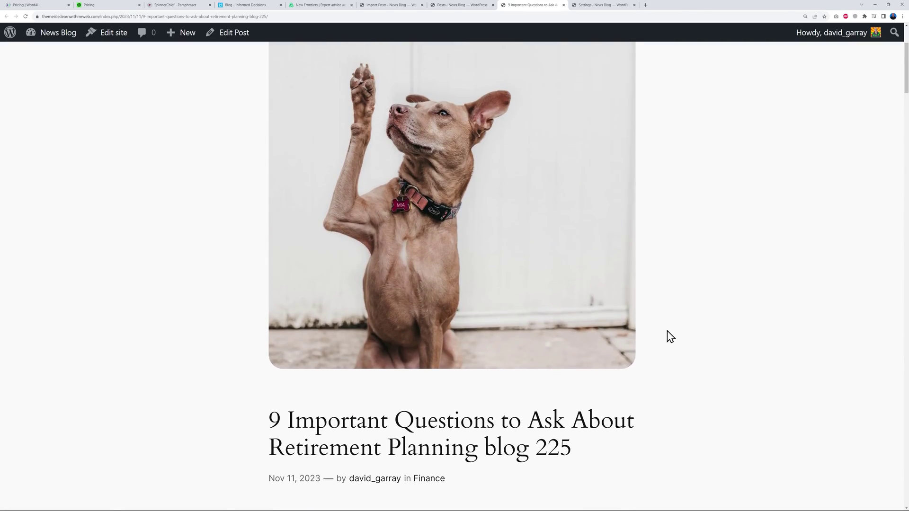
pyautogui.scroll(-5, 670, 337)
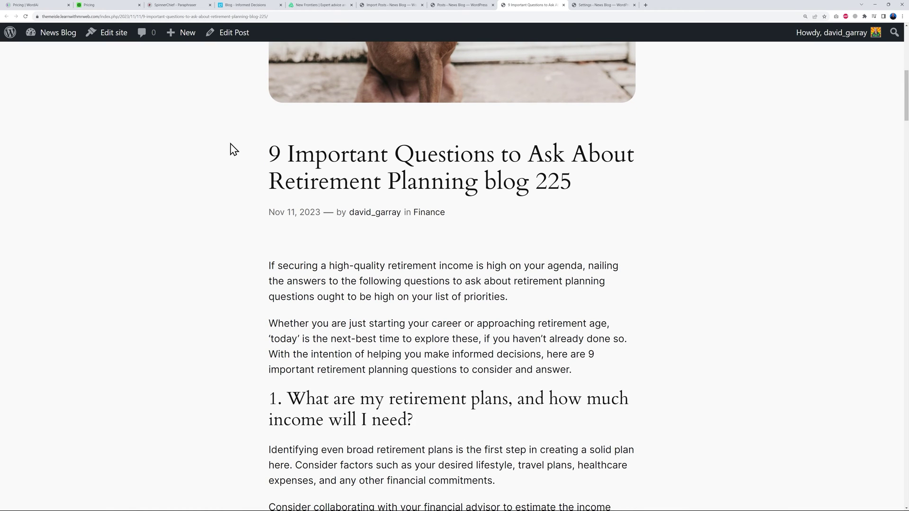
pyautogui.click(253, 5)
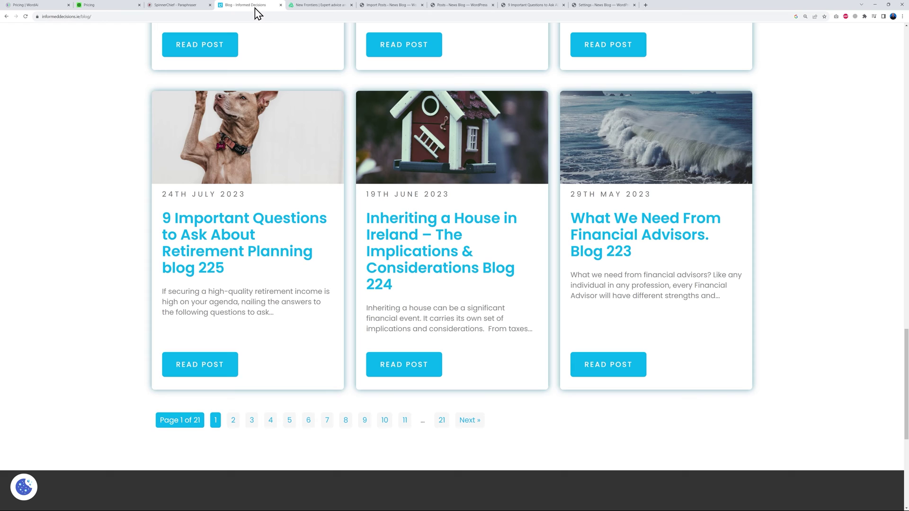
# Compare the original 9 Important Questions article on Informed Decisions with its imported copy.
pyautogui.click(209, 357)
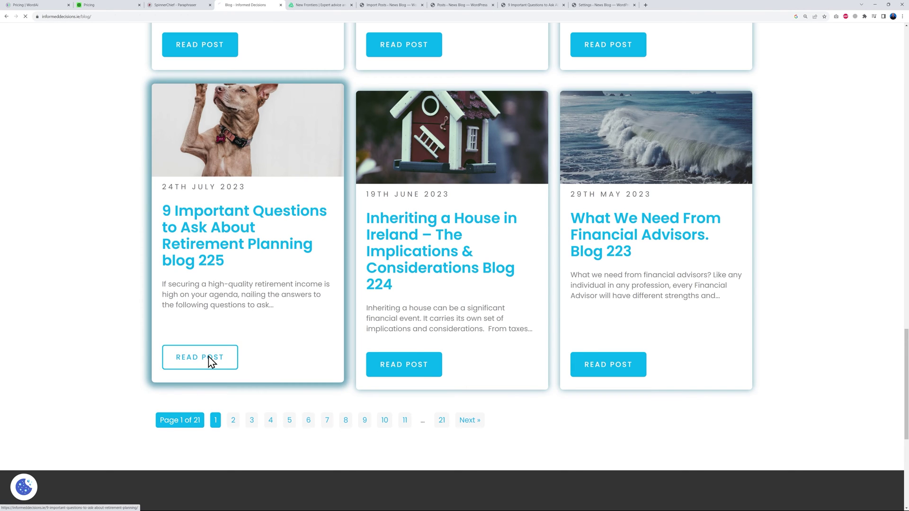
pyautogui.scroll(-9, 430, 365)
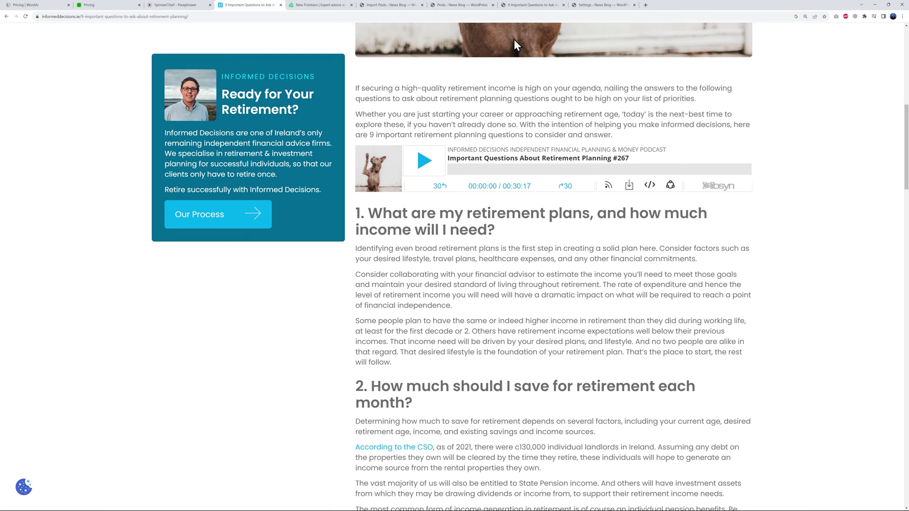
pyautogui.click(518, 5)
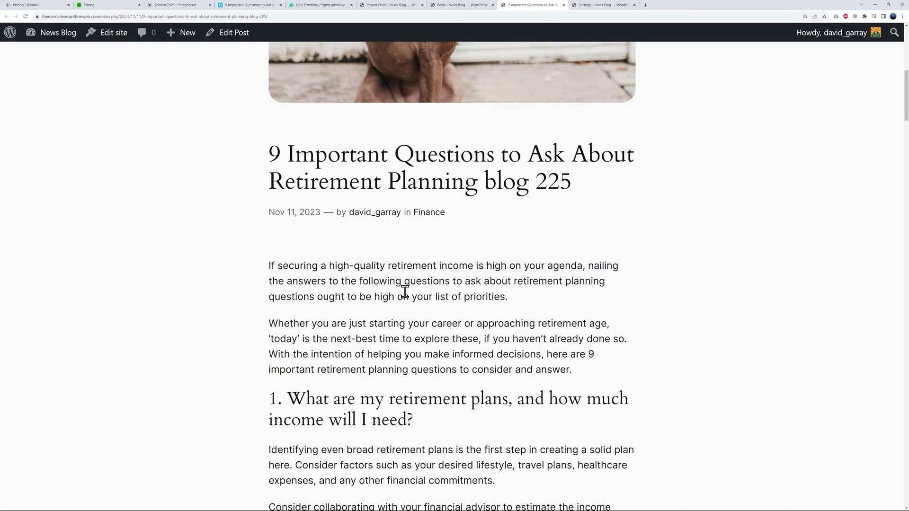
pyautogui.click(397, 6)
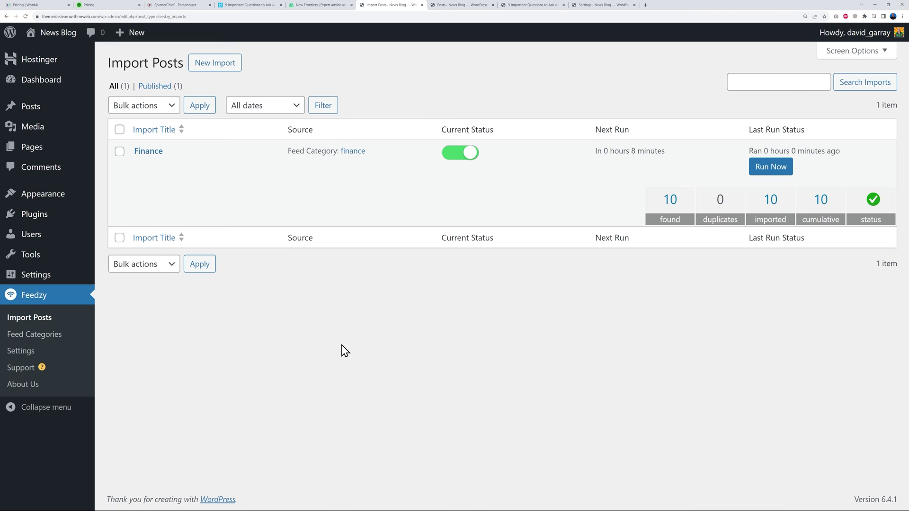
# Check Feedzy's OpenAI settings, which still have an empty API key and model.
pyautogui.click(32, 355)
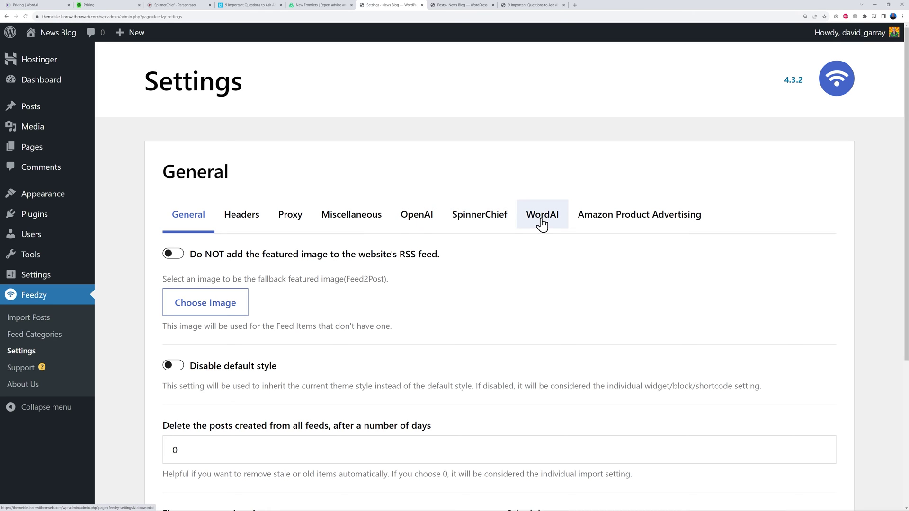
pyautogui.click(418, 223)
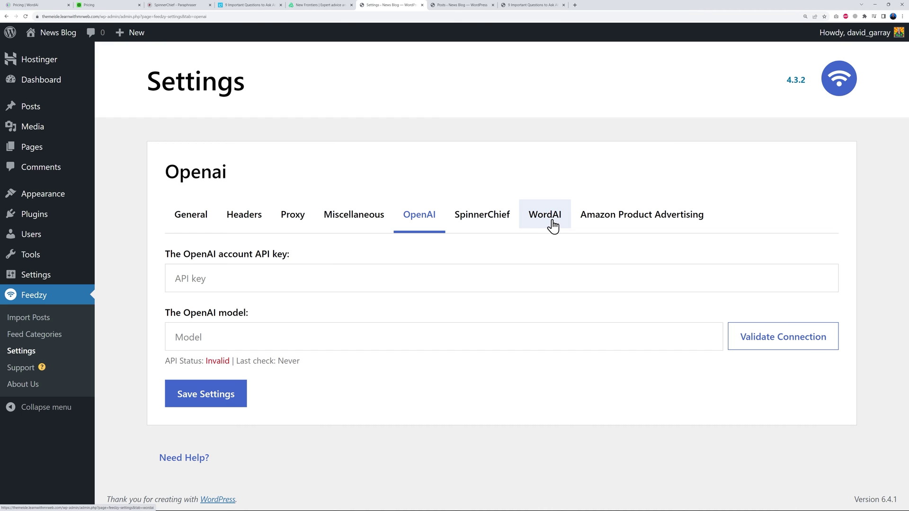
pyautogui.click(38, 6)
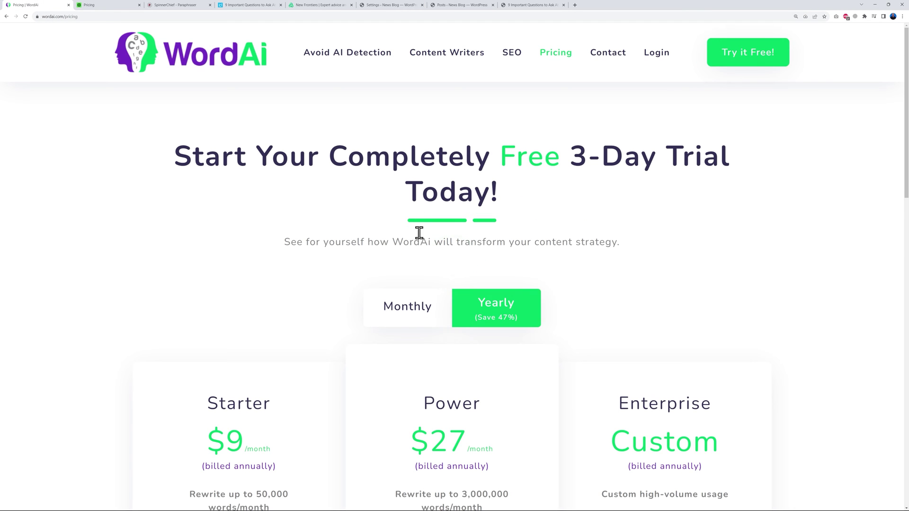
# Compare WordAI's Starter (50,000 words/month) and Power (3,000,000 words/month) plan limits.
pyautogui.scroll(-4, 705, 265)
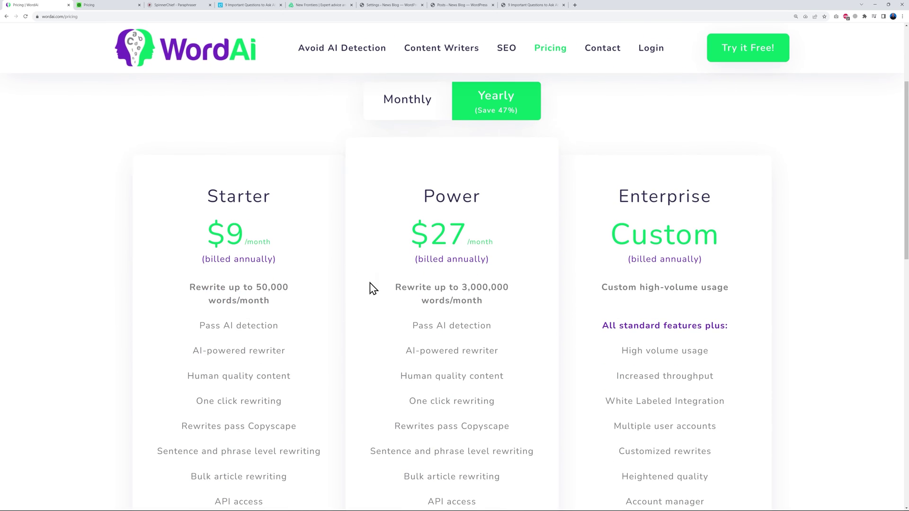
pyautogui.scroll(1, 343, 312)
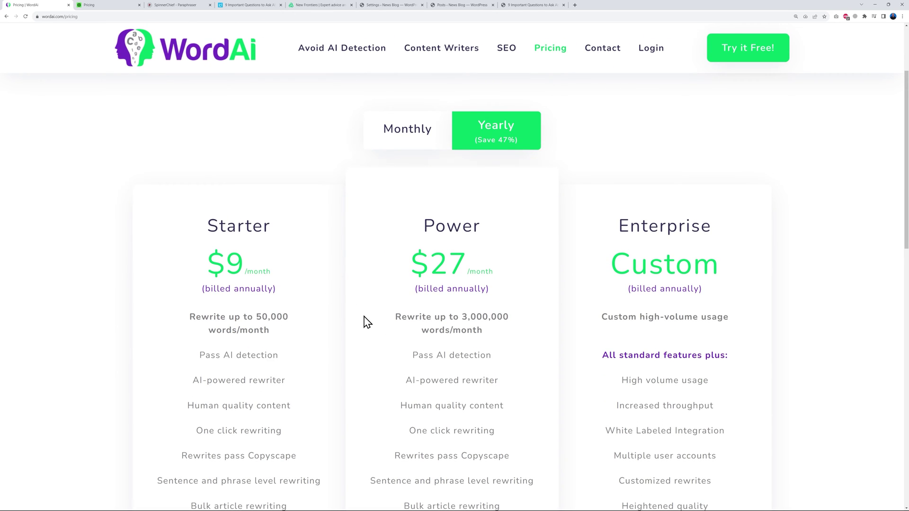
pyautogui.moveTo(257, 316); pyautogui.dragTo(300, 321)
pyautogui.click(387, 361)
pyautogui.moveTo(463, 317); pyautogui.dragTo(515, 327)
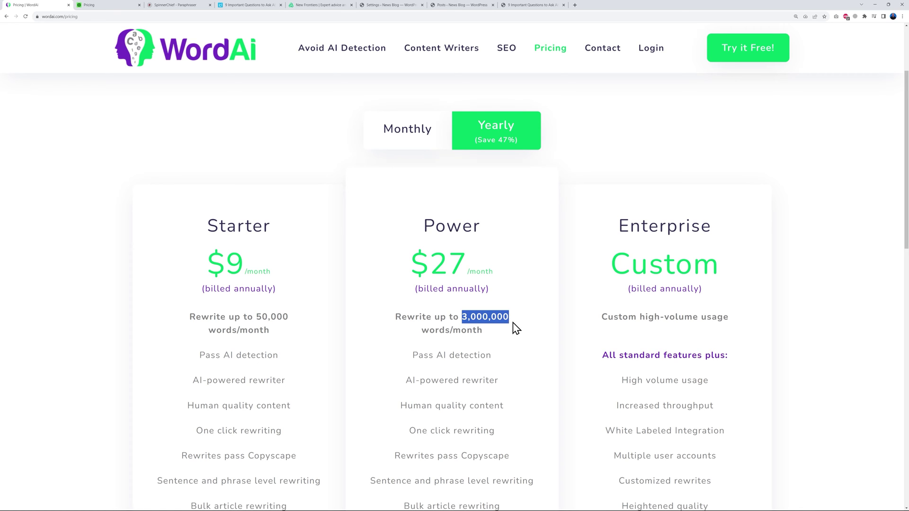
pyautogui.click(515, 358)
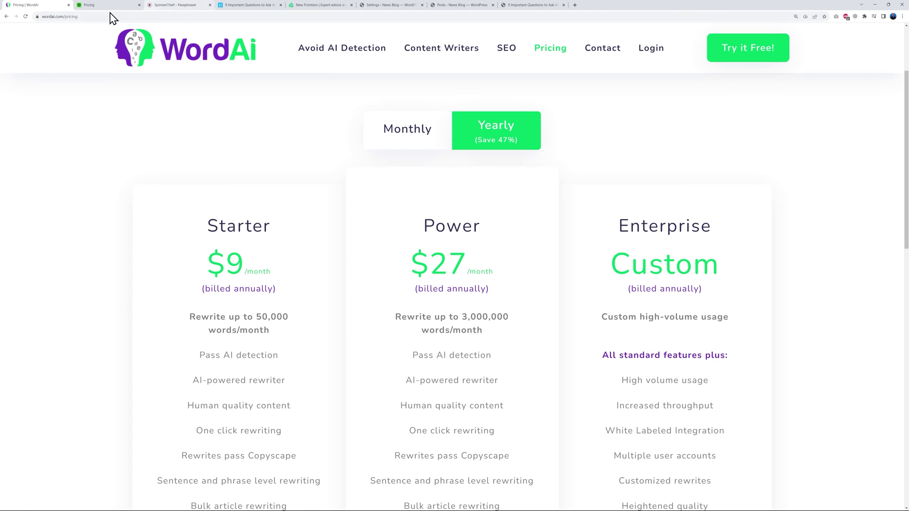
pyautogui.click(106, 6)
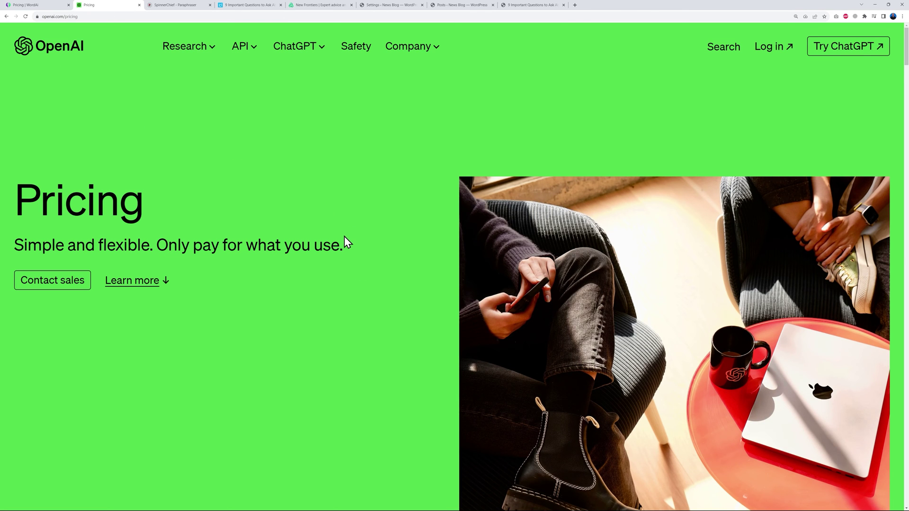
# Review OpenAI pricing: 1,000 tokens ≈ 750 words and GPT-4 Turbo's $0.01 input price.
pyautogui.scroll(-10, 345, 237)
pyautogui.scroll(-6, 347, 243)
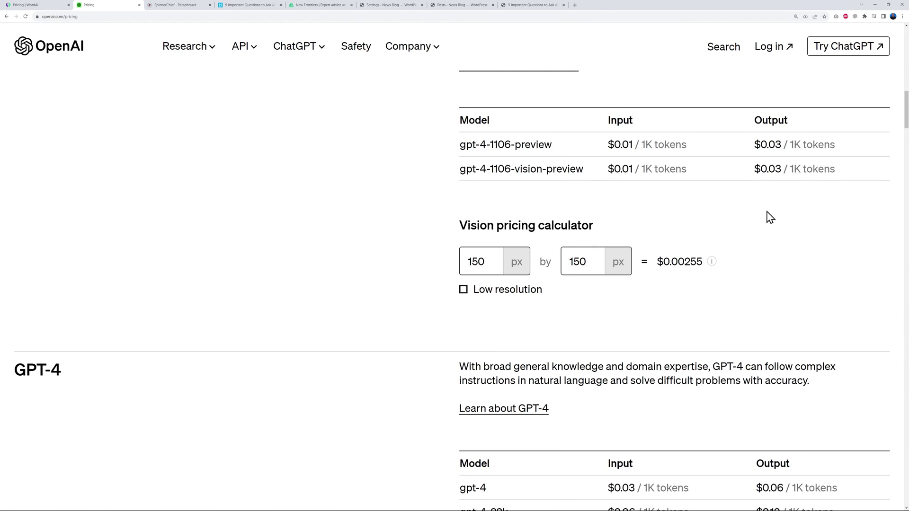
pyautogui.scroll(1, 753, 224)
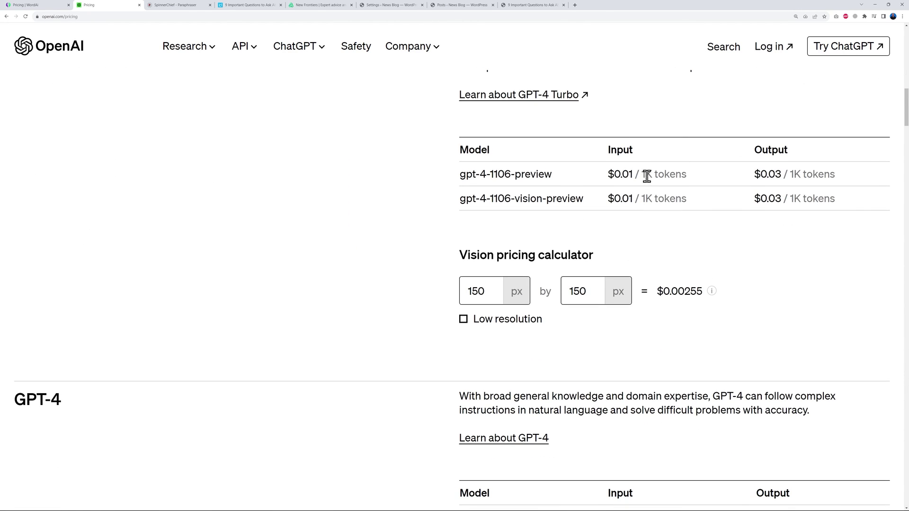
pyautogui.scroll(4, 674, 265)
pyautogui.scroll(3, 677, 270)
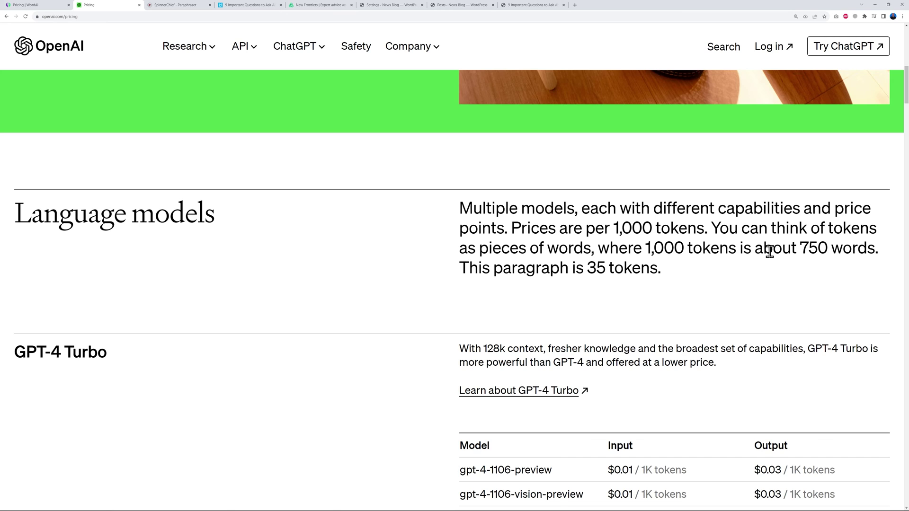
pyautogui.moveTo(799, 247); pyautogui.dragTo(871, 263)
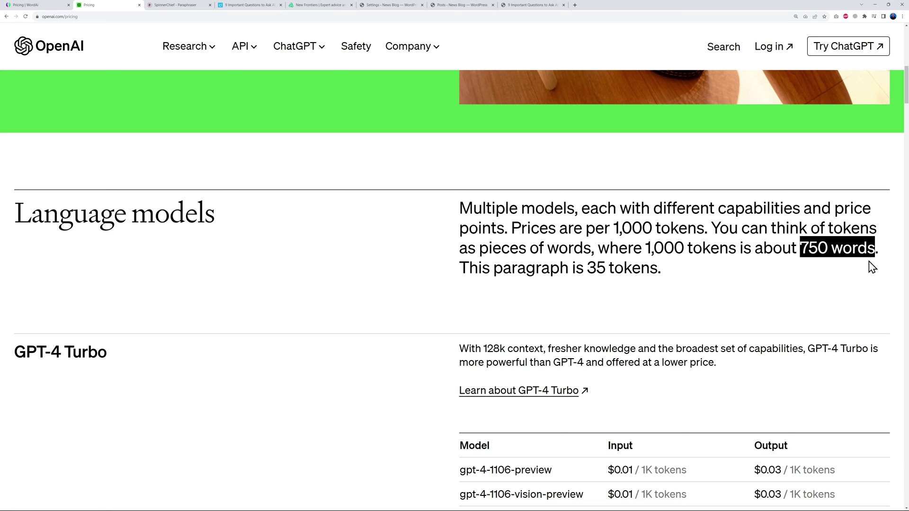
pyautogui.click(846, 274)
pyautogui.moveTo(804, 247); pyautogui.dragTo(873, 249)
pyautogui.scroll(-2, 785, 280)
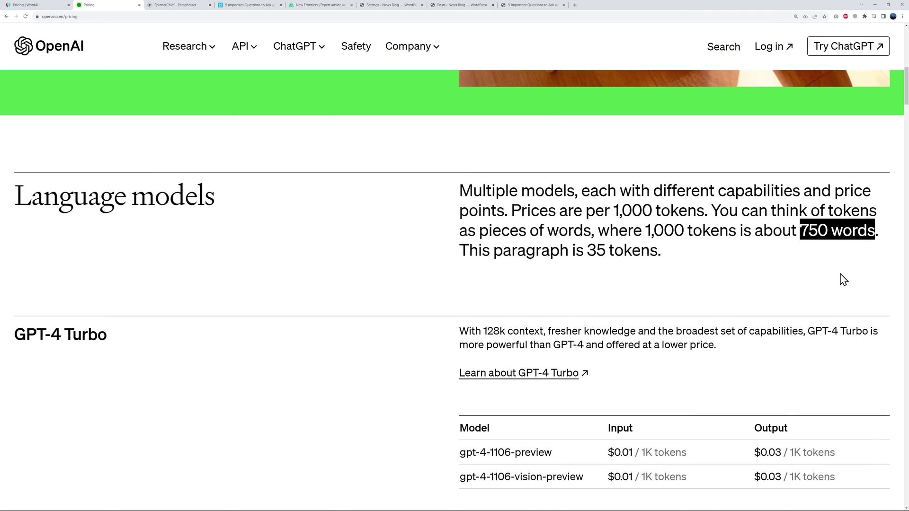
pyautogui.moveTo(612, 381); pyautogui.dragTo(630, 381)
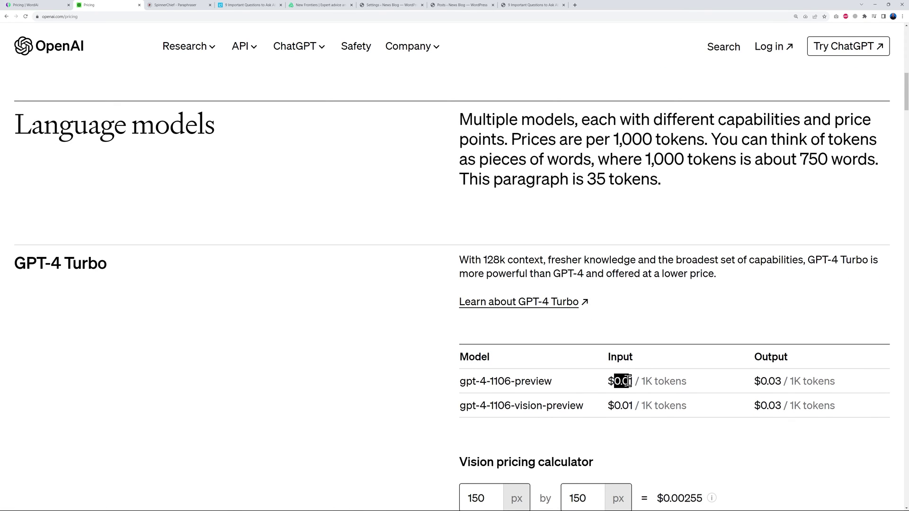
pyautogui.click(684, 411)
pyautogui.click(195, 5)
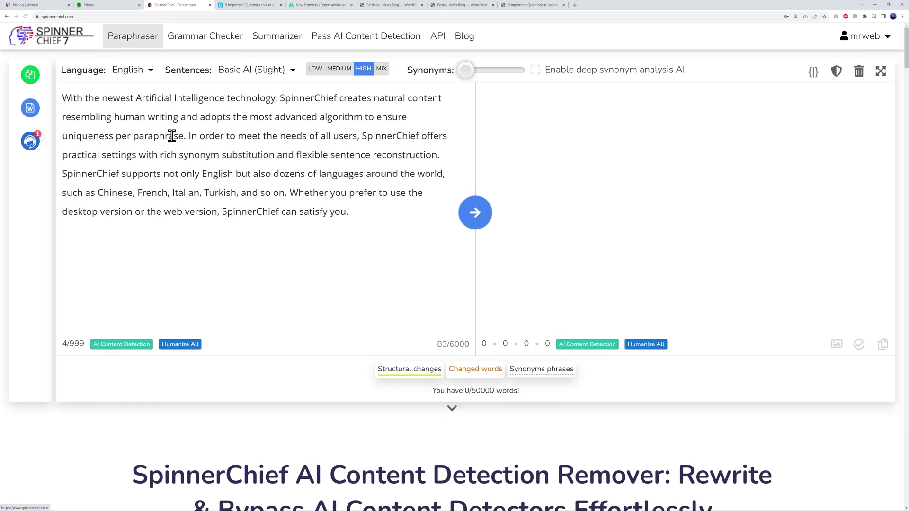
# Browse SpinnerChief's pricing plans and account options.
pyautogui.scroll(-20, 705, 294)
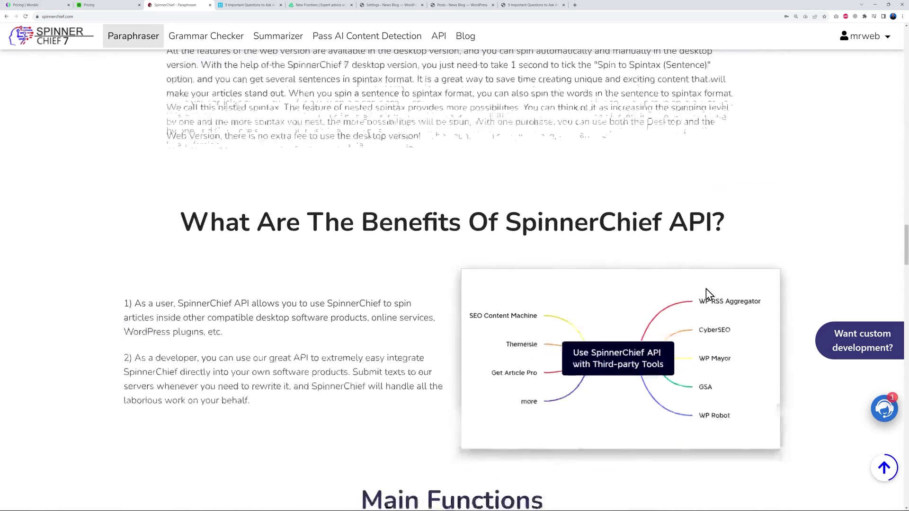
pyautogui.scroll(-10, 706, 294)
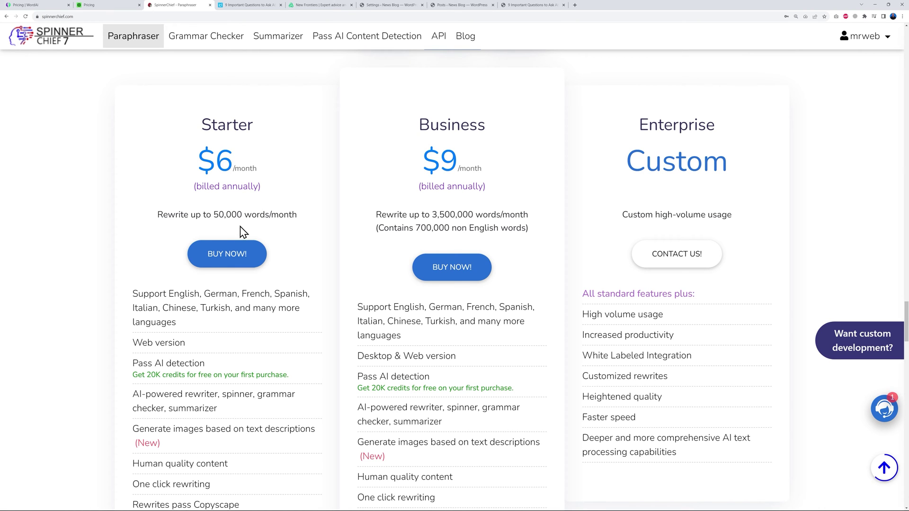
pyautogui.scroll(-1, 308, 311)
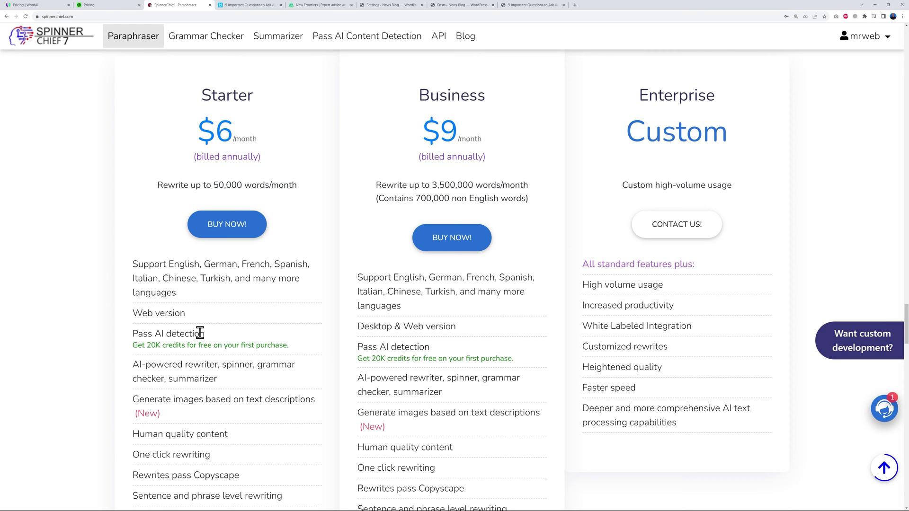
pyautogui.scroll(1, 589, 207)
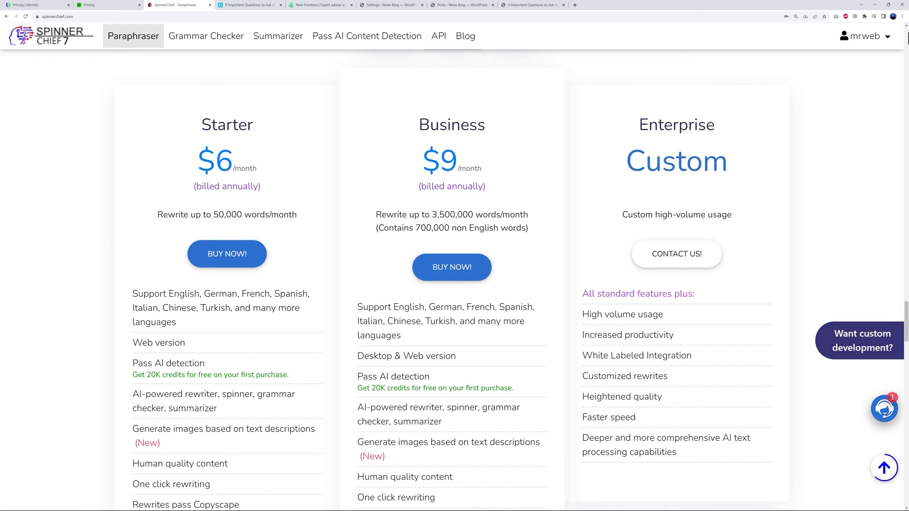
pyautogui.click(889, 37)
pyautogui.click(890, 42)
pyautogui.scroll(3, 426, 137)
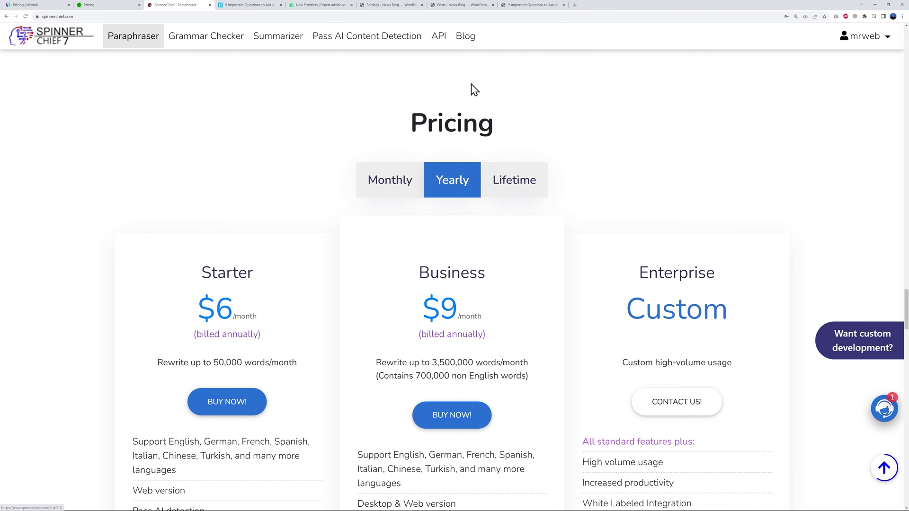
# Select and copy the account's API key from SpinnerChief's API page.
pyautogui.click(440, 44)
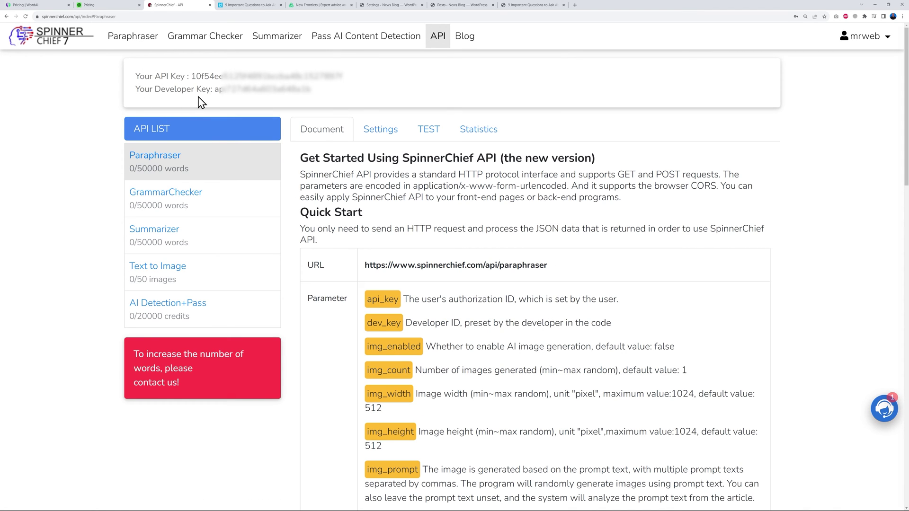
pyautogui.moveTo(191, 76); pyautogui.dragTo(350, 78)
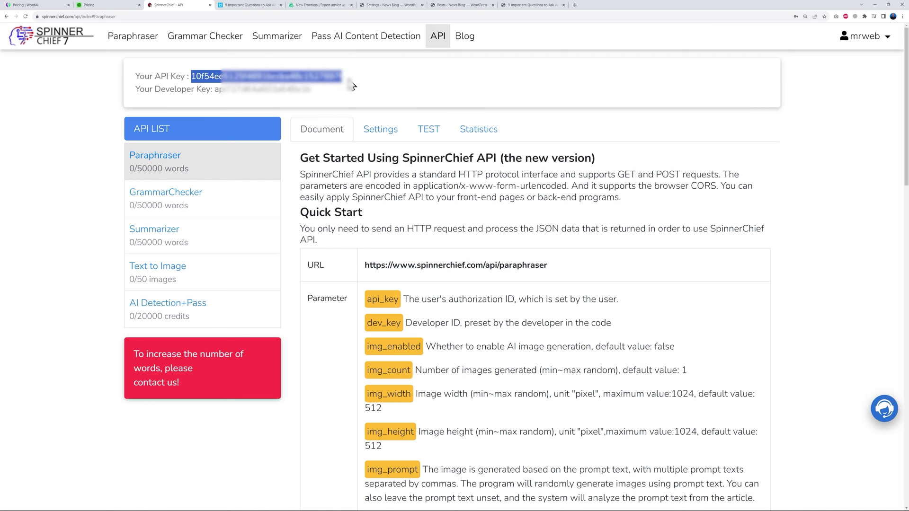
pyautogui.click(391, 6)
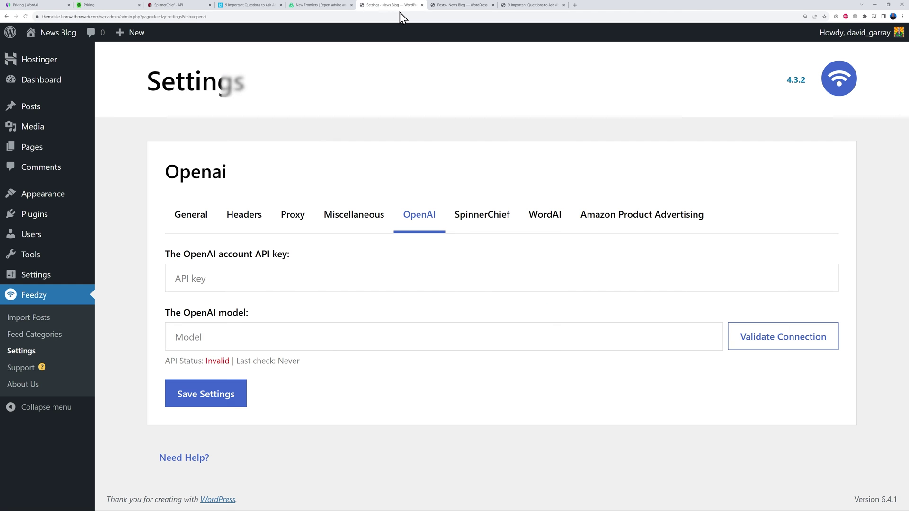
# Paste the SpinnerChief API key into Feedzy settings, validate it as Valid, and save.
pyautogui.click(489, 228)
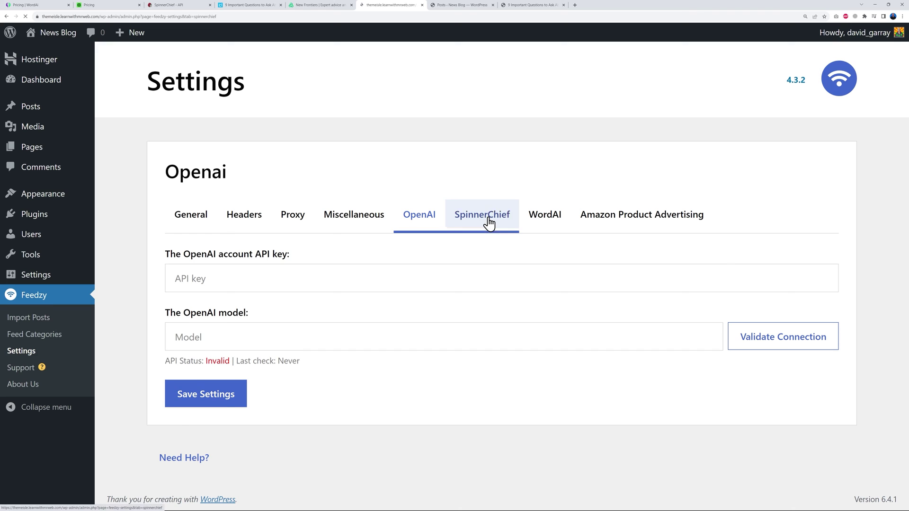
pyautogui.click(267, 283)
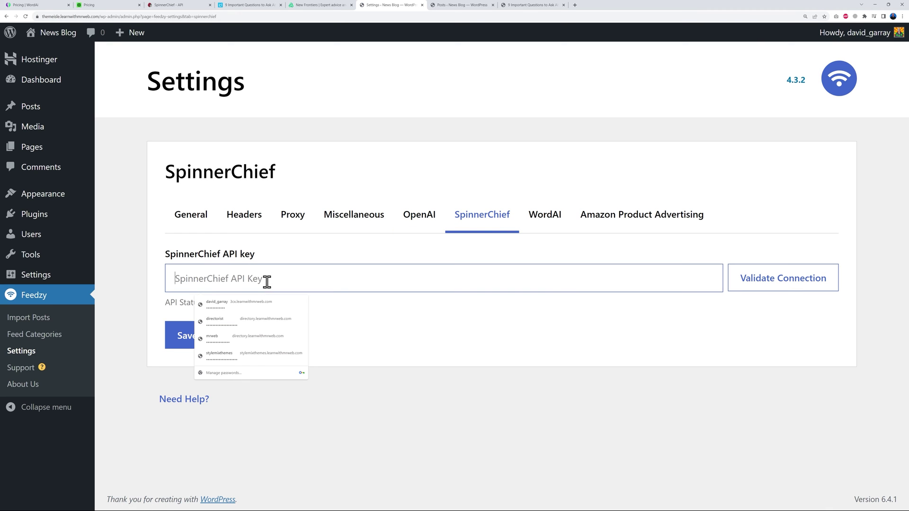
pyautogui.hotkey('ctrl', 'v')
pyautogui.click(381, 333)
pyautogui.click(763, 283)
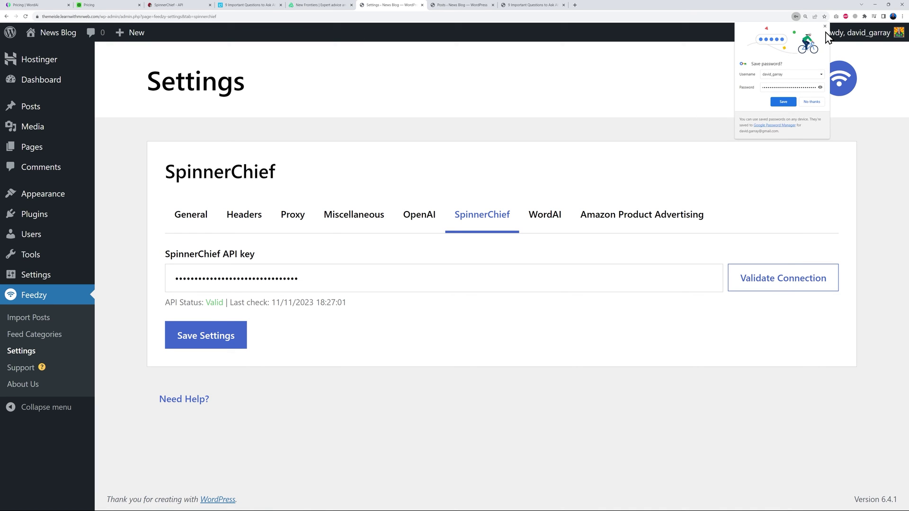
pyautogui.click(209, 348)
pyautogui.click(825, 27)
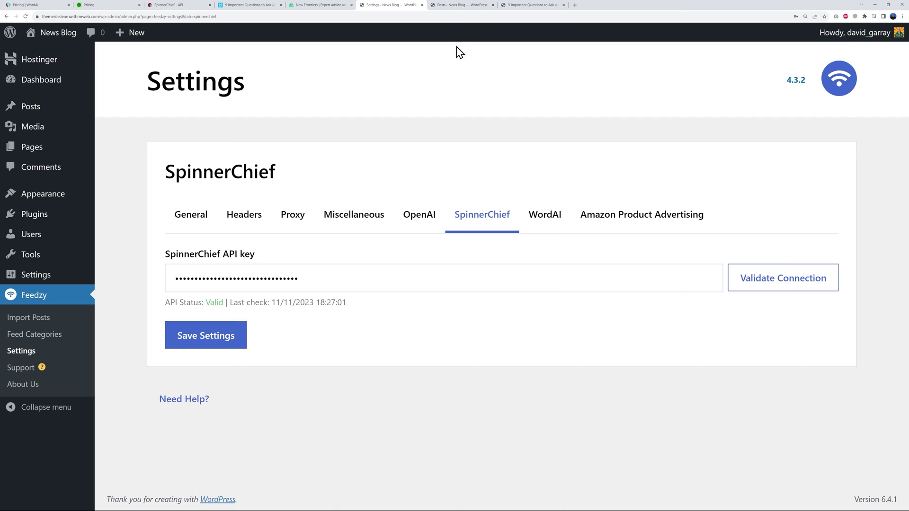
pyautogui.click(458, 6)
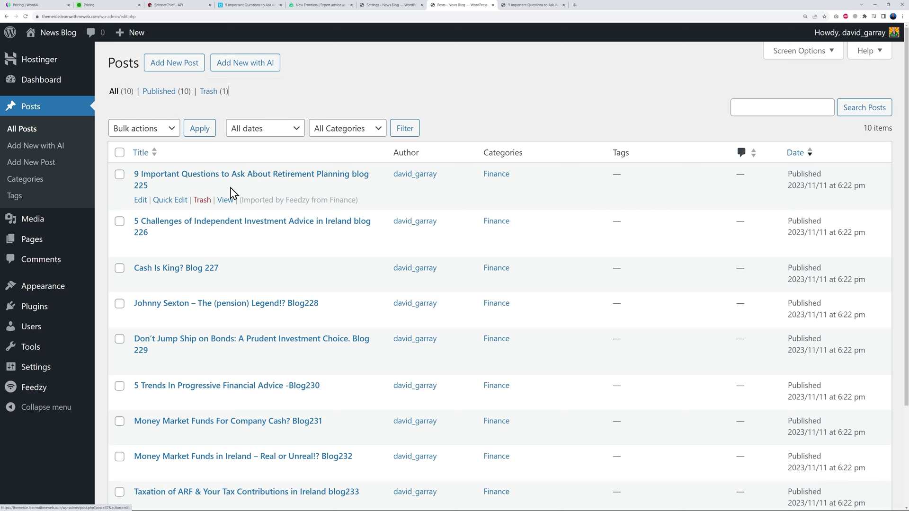
# Move all posts in the list to the Trash with a bulk action.
pyautogui.click(119, 152)
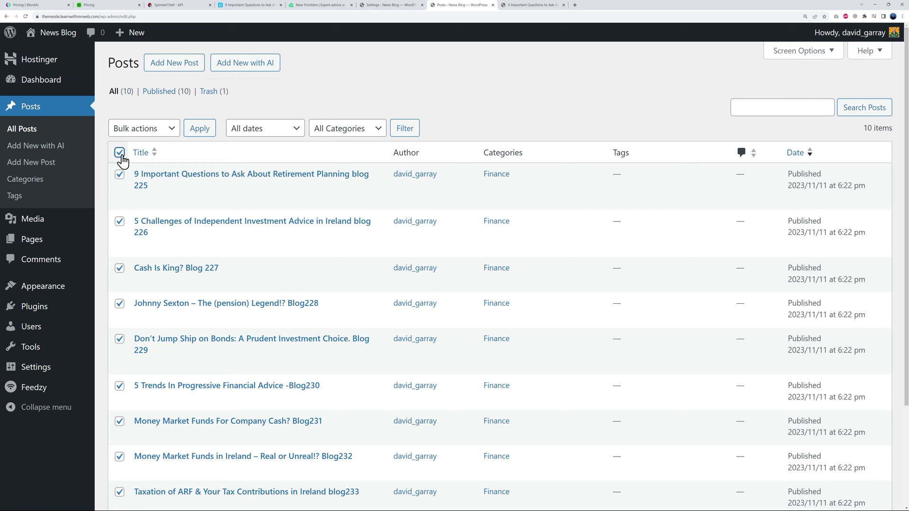
pyautogui.click(149, 132)
pyautogui.click(149, 167)
pyautogui.click(200, 129)
# Permanently delete every trashed post, then return to the now-empty All Posts list.
pyautogui.click(156, 129)
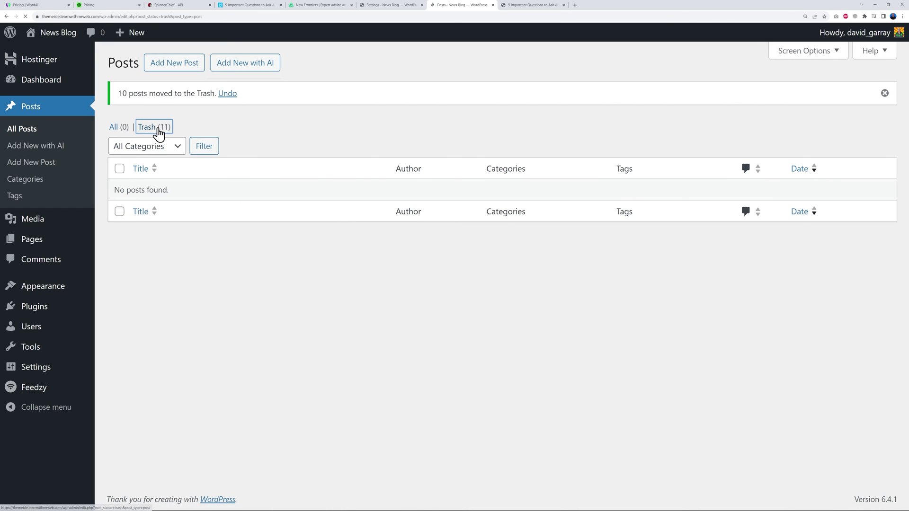
pyautogui.click(120, 153)
pyautogui.click(156, 128)
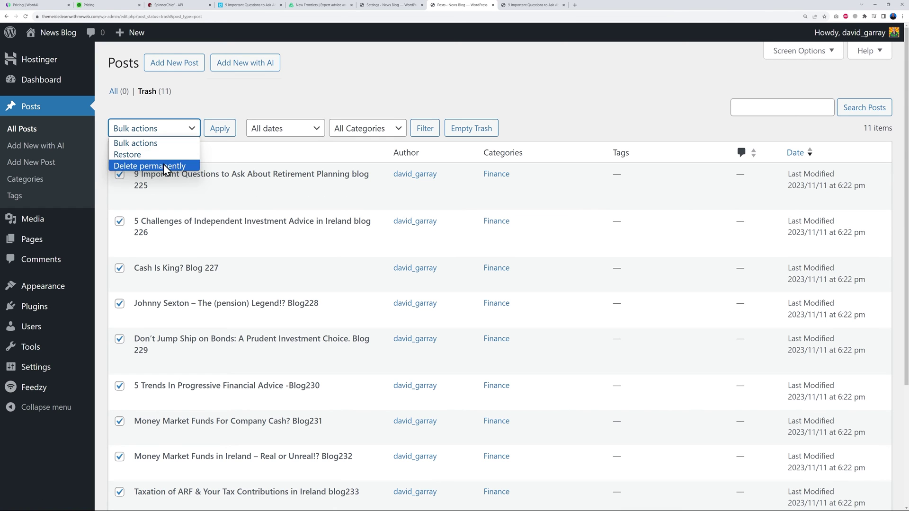
pyautogui.click(149, 166)
pyautogui.click(220, 128)
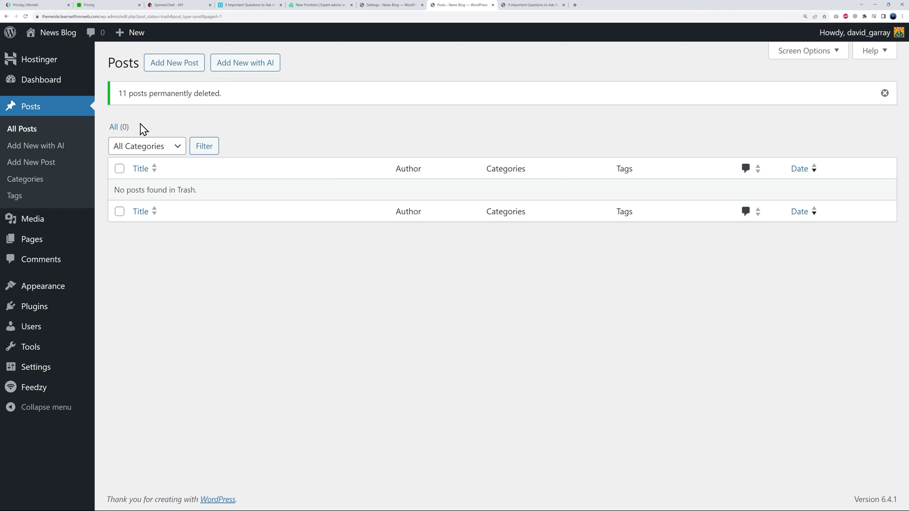
pyautogui.click(27, 134)
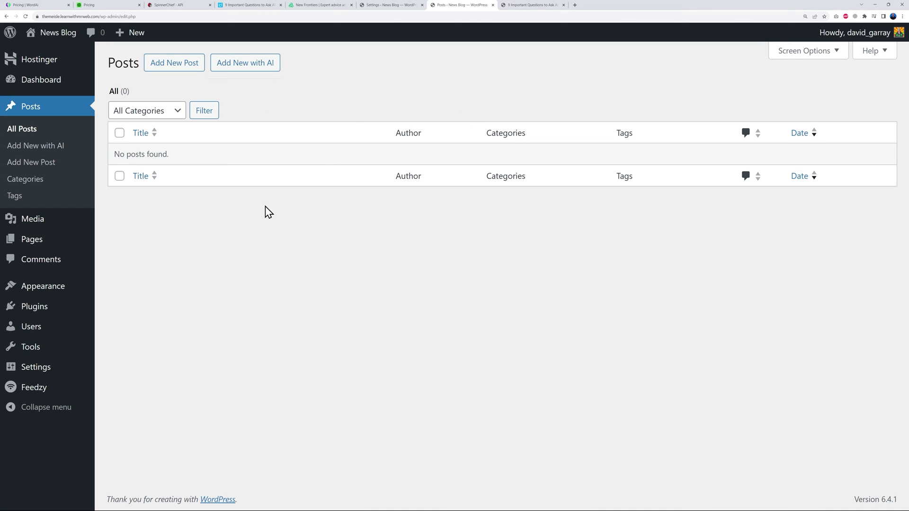
# Purge and reset the Finance import in Feedzy Import Posts, confirming deletion of its imported posts.
pyautogui.click(376, 5)
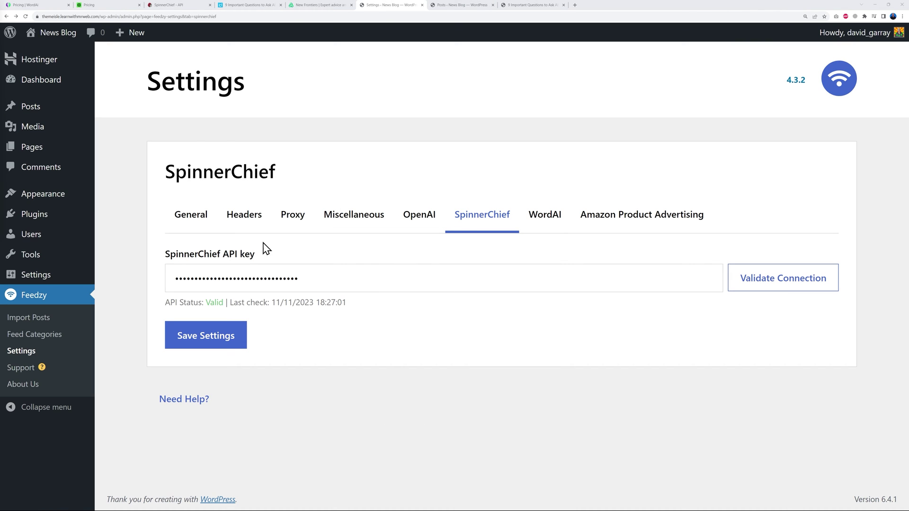
pyautogui.click(39, 321)
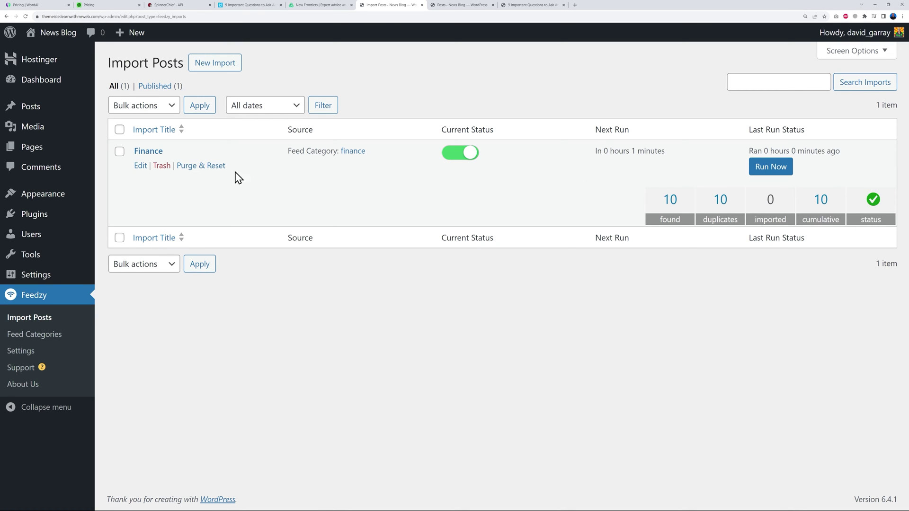
pyautogui.click(200, 170)
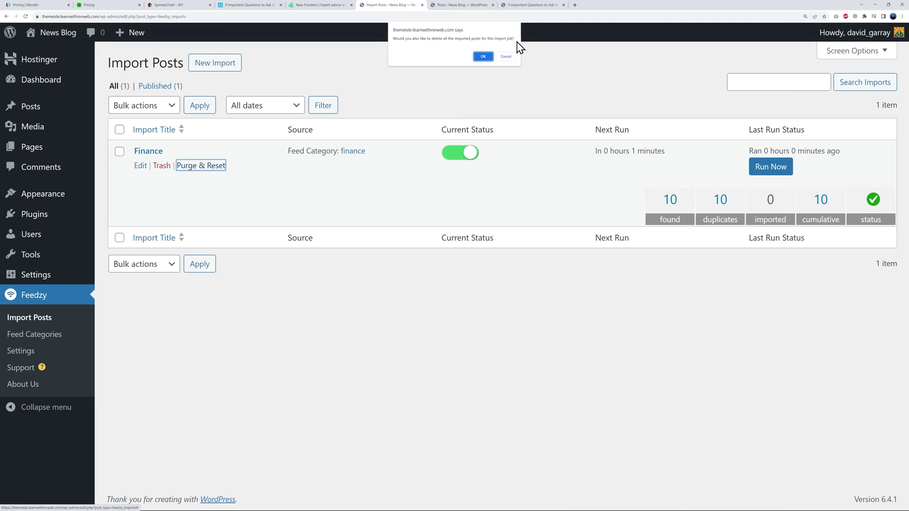
pyautogui.click(483, 57)
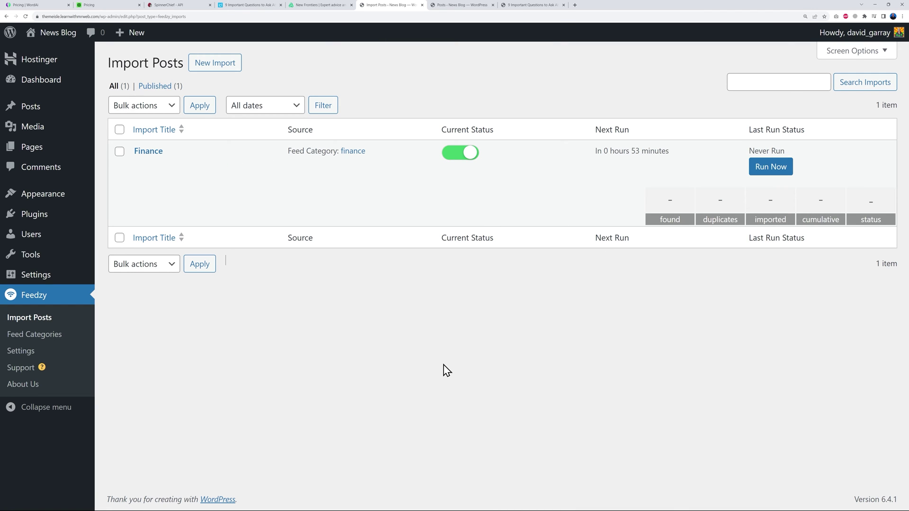
pyautogui.click(149, 151)
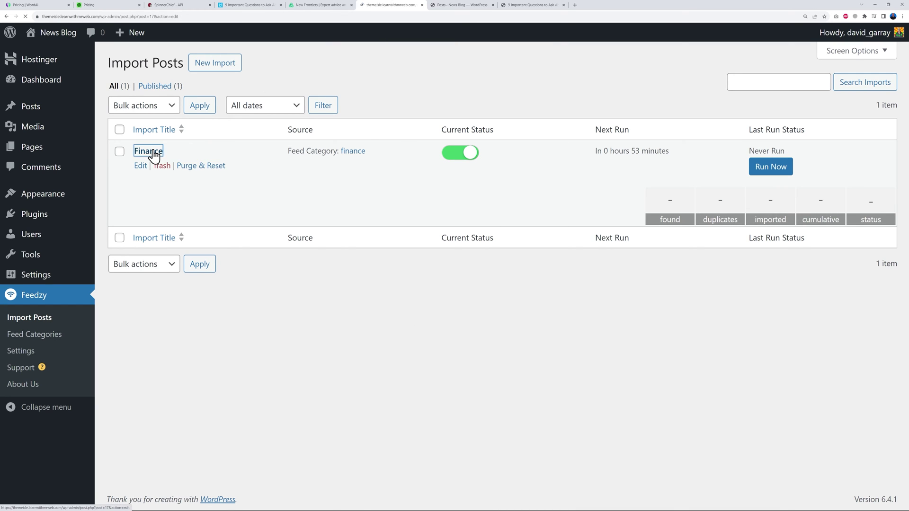
# In Map content, replace the Post Title's [#item_title] tag with the SpinnerChief title tag.
pyautogui.scroll(-5, 509, 311)
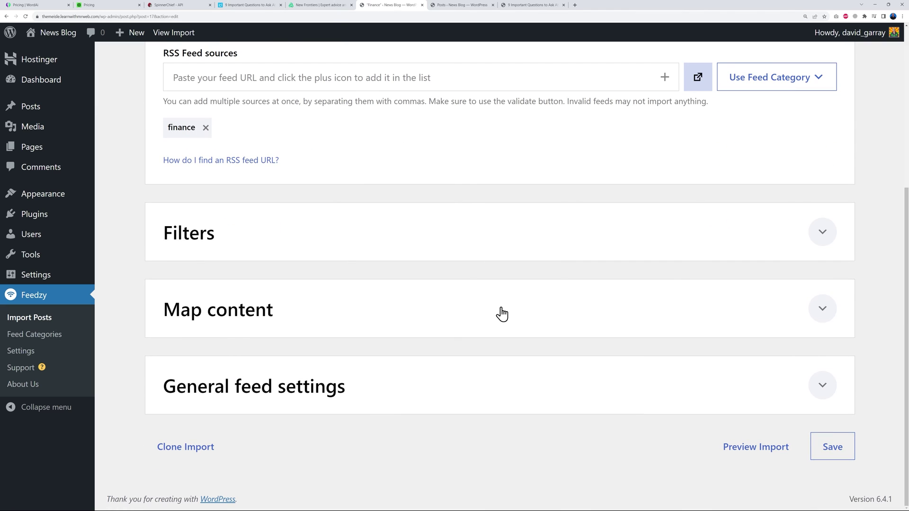
pyautogui.click(817, 320)
pyautogui.scroll(-10, 843, 302)
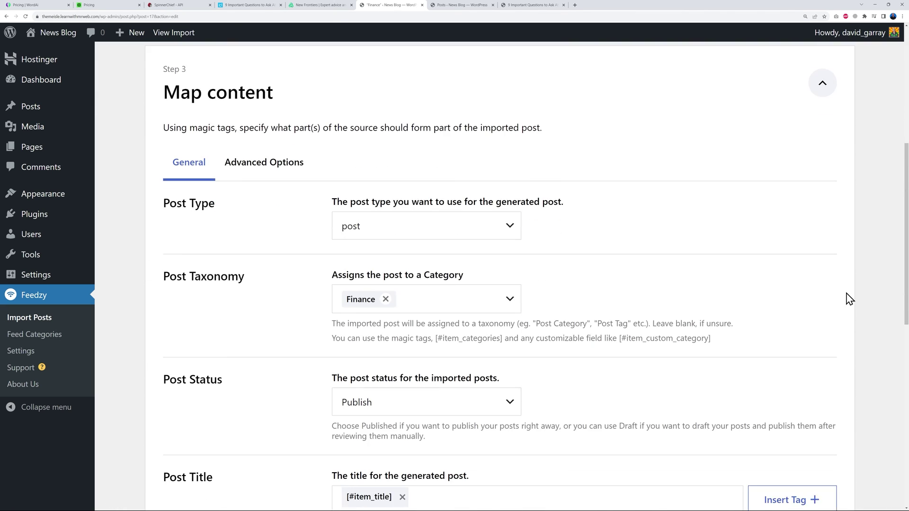
pyautogui.scroll(-1, 849, 299)
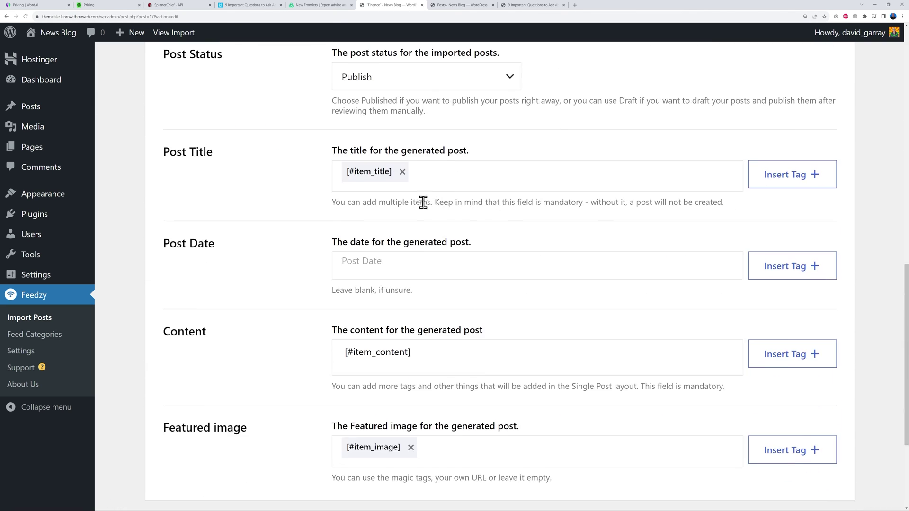
pyautogui.click(402, 172)
pyautogui.click(776, 181)
pyautogui.scroll(-3, 800, 294)
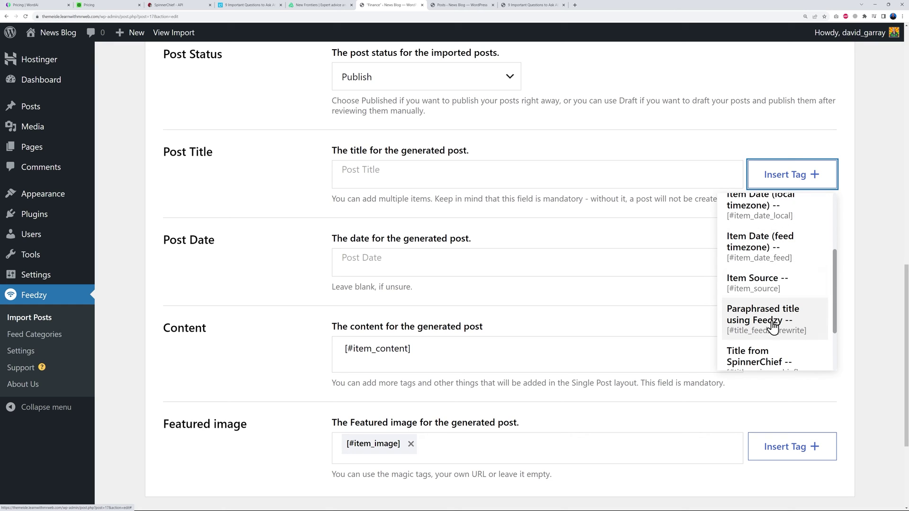
pyautogui.scroll(-1, 776, 326)
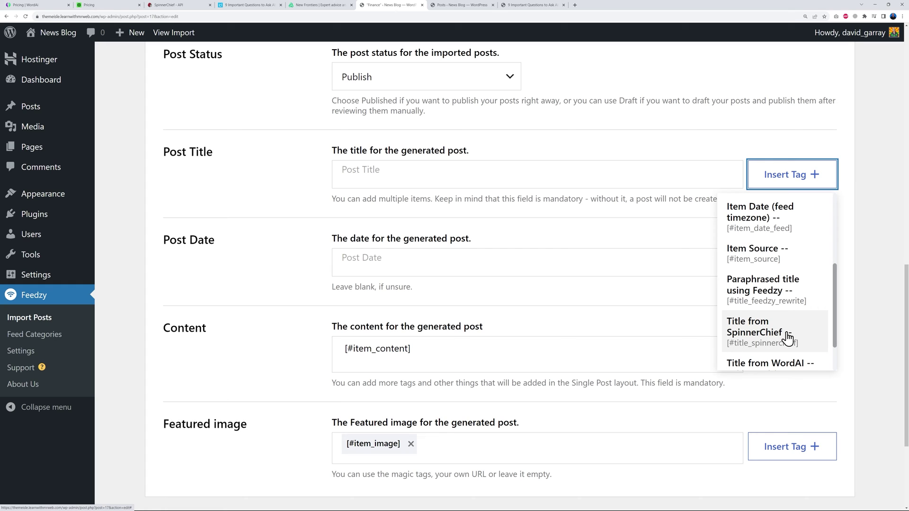
pyautogui.click(763, 339)
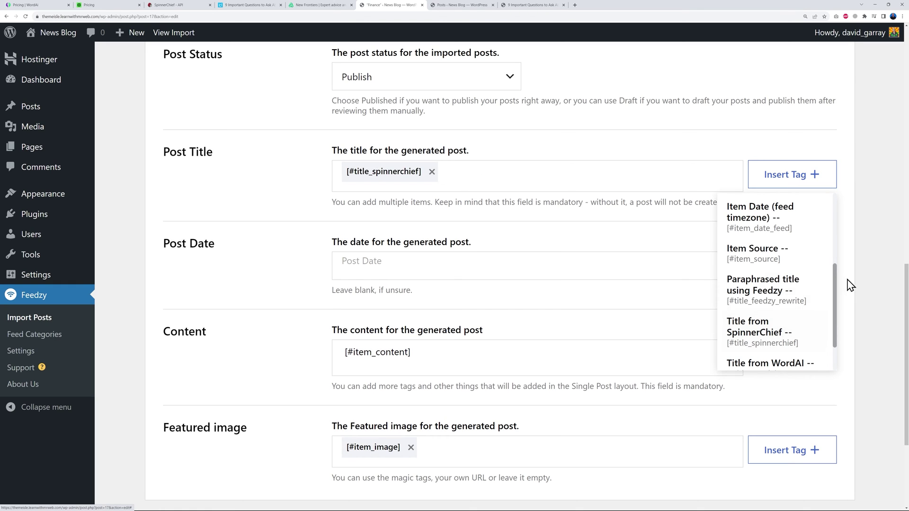
# Swap the Content field's [#item_content] tag for the Item Full Content tag.
pyautogui.scroll(-2, 890, 273)
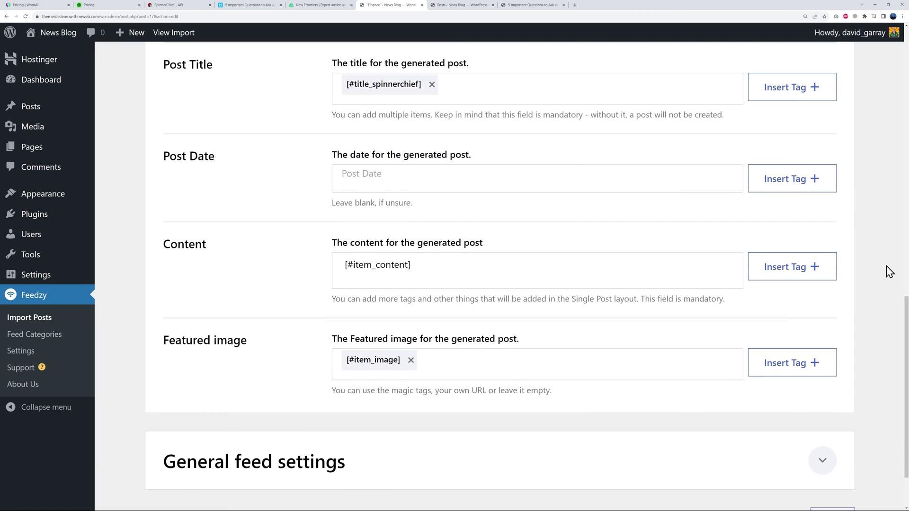
pyautogui.press('BackSpace')
pyautogui.press('BackSpace')
pyautogui.press('BackSpace')
pyautogui.press('BackSpace')
pyautogui.press('BackSpace')
pyautogui.press('BackSpace')
pyautogui.press('BackSpace')
pyautogui.press('BackSpace')
pyautogui.press('BackSpace')
pyautogui.press('BackSpace')
pyautogui.press('BackSpace')
pyautogui.press('BackSpace')
pyautogui.press('BackSpace')
pyautogui.press('BackSpace')
pyautogui.scroll(-1, 568, 256)
pyautogui.click(759, 241)
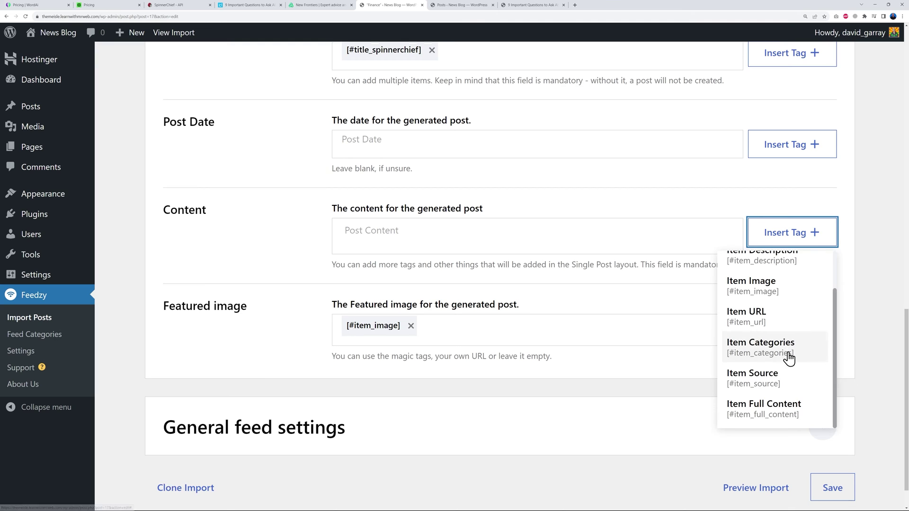
pyautogui.scroll(-1, 788, 358)
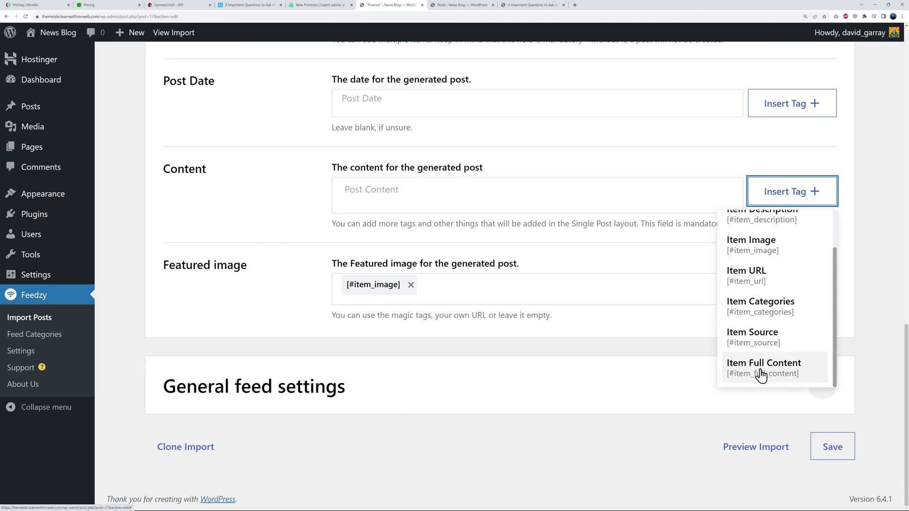
pyautogui.click(761, 374)
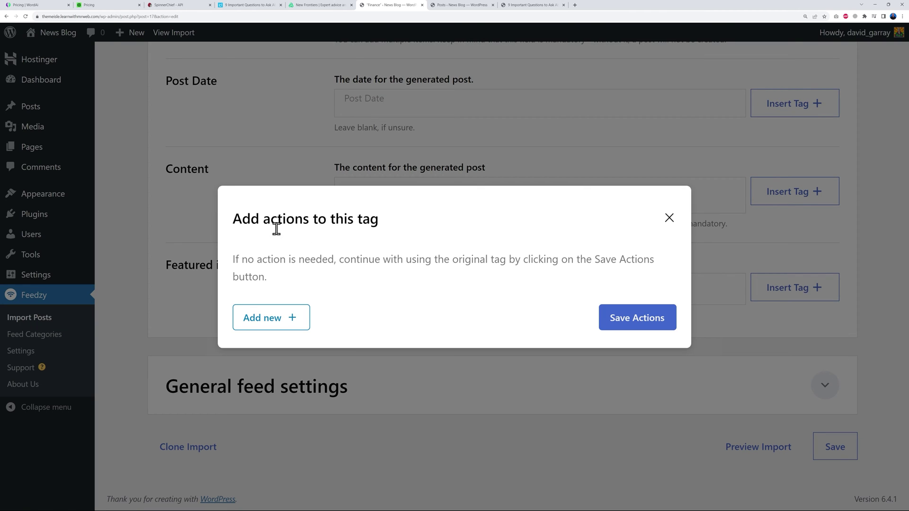
# Add a 'Spin using SpinnerChief' action to the Item Full Content tag and save the actions.
pyautogui.click(295, 324)
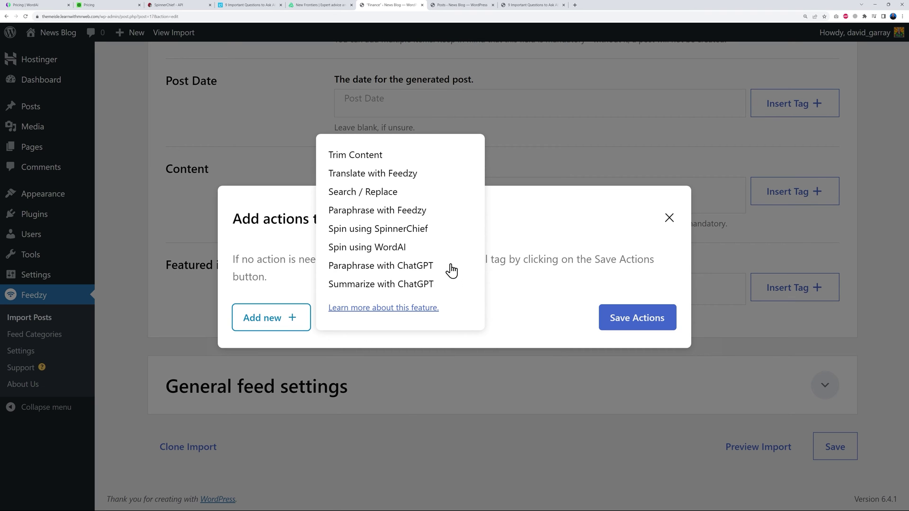
pyautogui.click(386, 229)
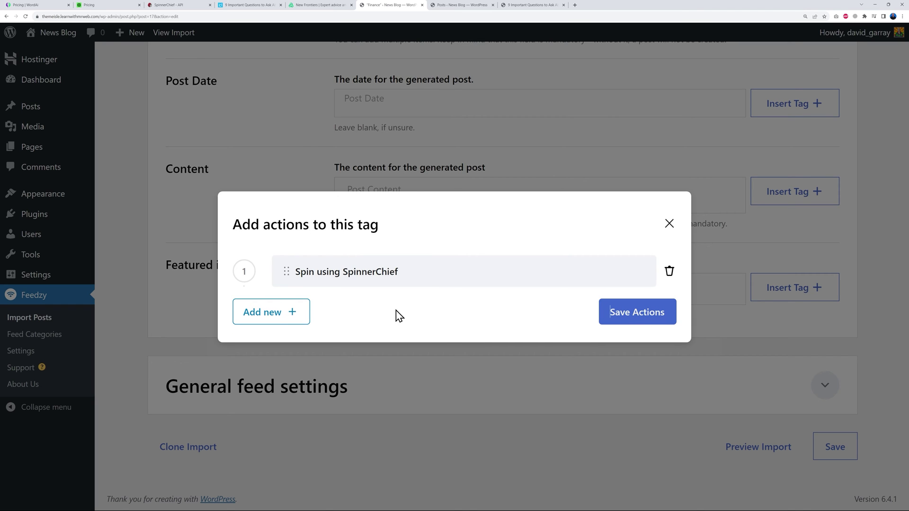
pyautogui.click(299, 322)
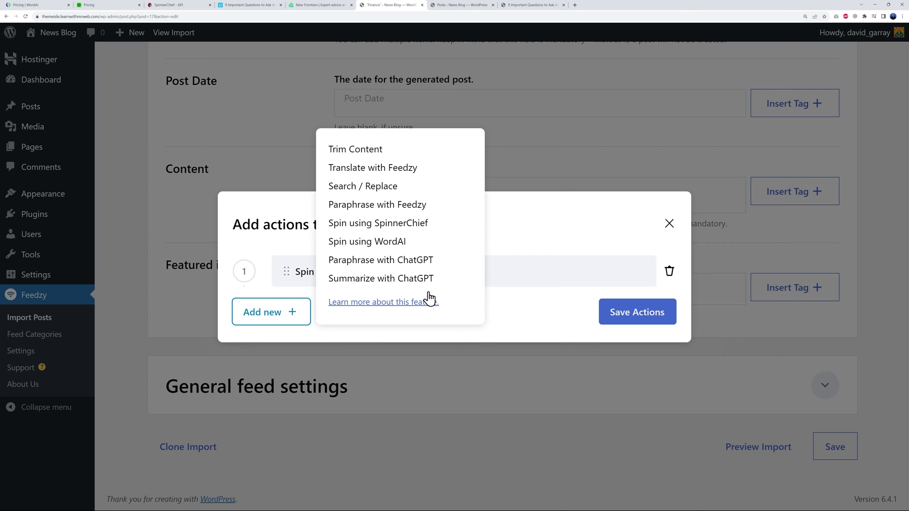
pyautogui.click(517, 324)
pyautogui.click(635, 314)
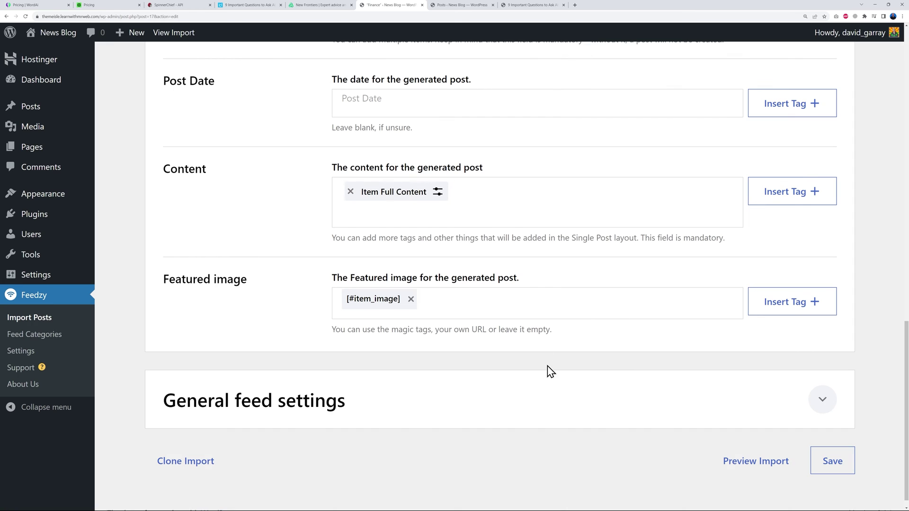
pyautogui.scroll(-1, 520, 359)
# Review the General feed settings, leaving Items Count at 10.
pyautogui.click(822, 400)
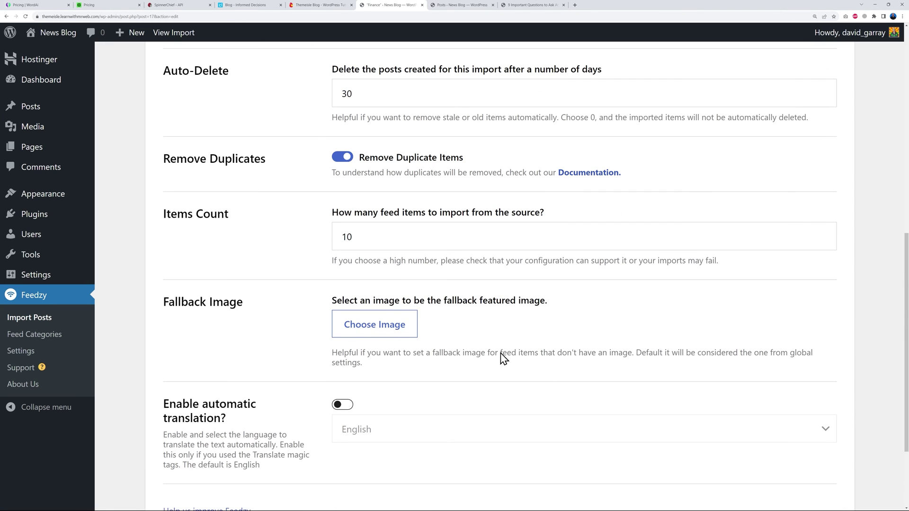
pyautogui.moveTo(337, 234); pyautogui.dragTo(395, 242)
pyautogui.click(330, 332)
pyautogui.scroll(10, 331, 334)
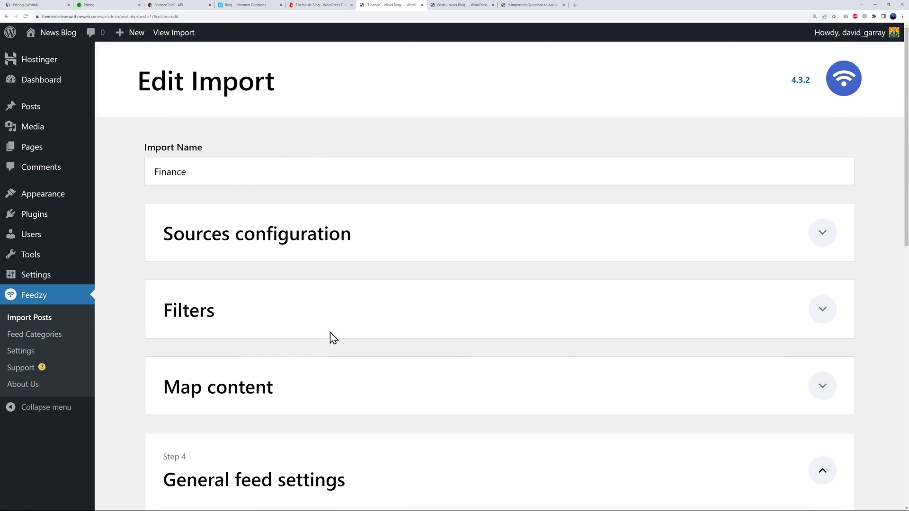
pyautogui.click(824, 234)
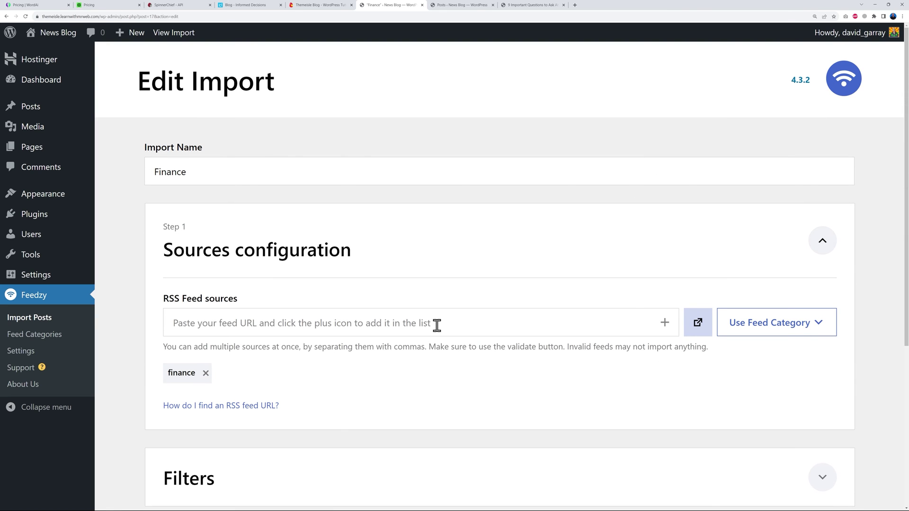
pyautogui.click(206, 373)
pyautogui.click(209, 327)
pyautogui.write('https://themeisle.com/blog/feed/')
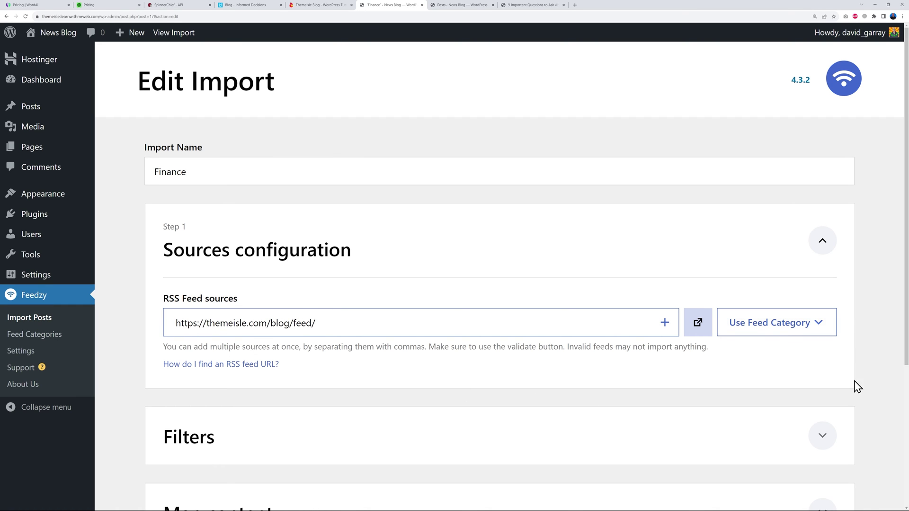
pyautogui.scroll(-4, 902, 362)
pyautogui.click(832, 448)
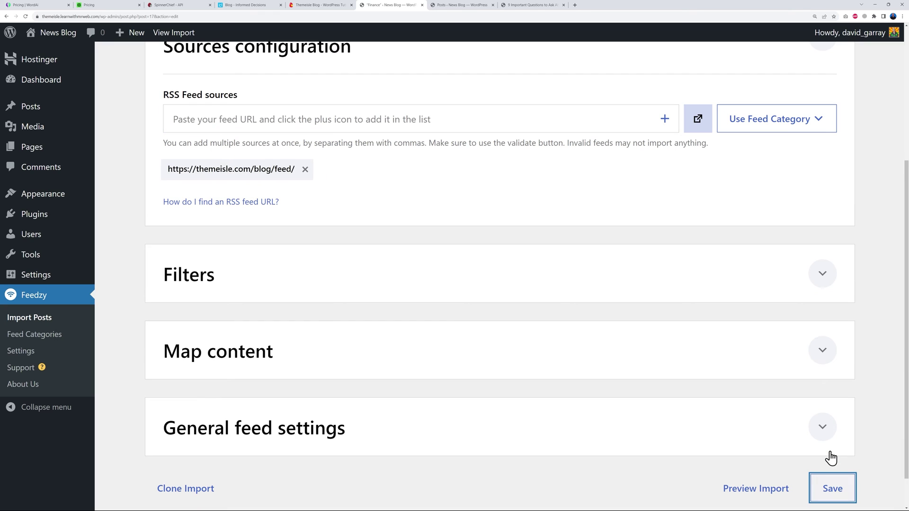
pyautogui.click(847, 491)
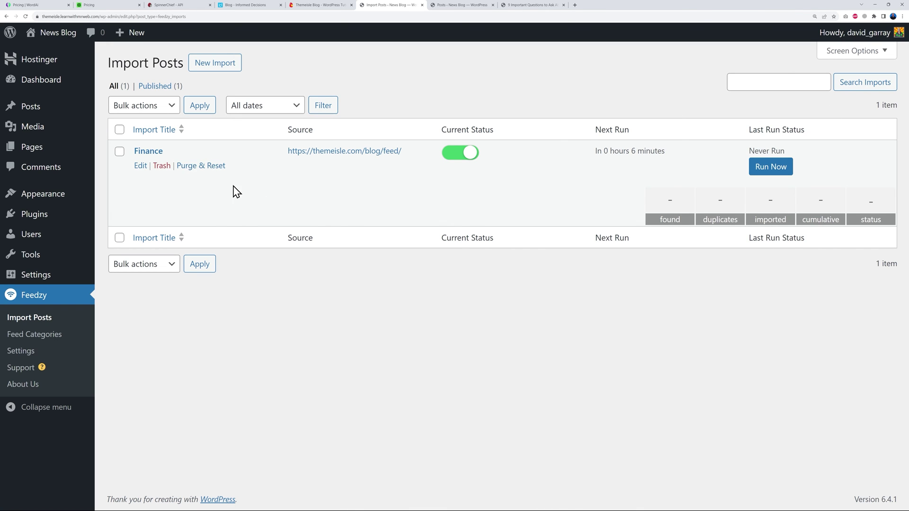
# Purge and rerun the Finance import, then view the two imported ThemeIsle posts in All Posts.
pyautogui.click(204, 167)
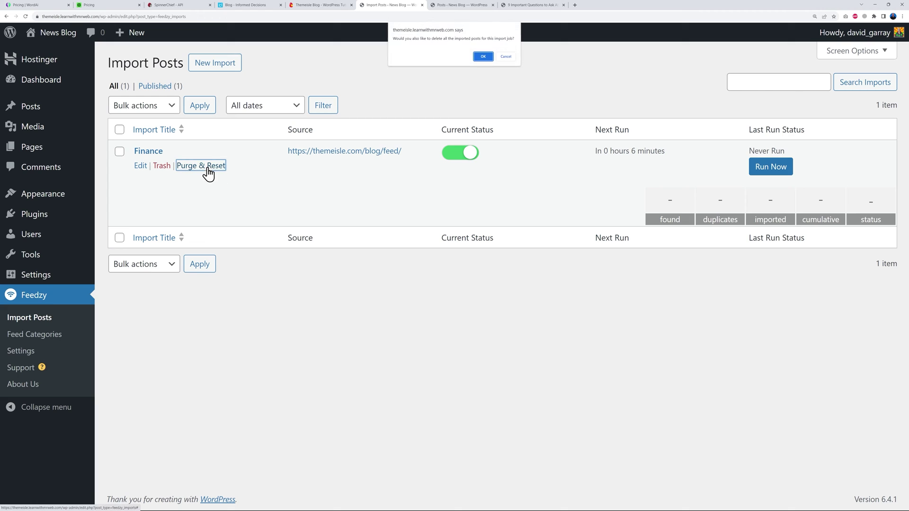
pyautogui.click(482, 56)
pyautogui.click(766, 170)
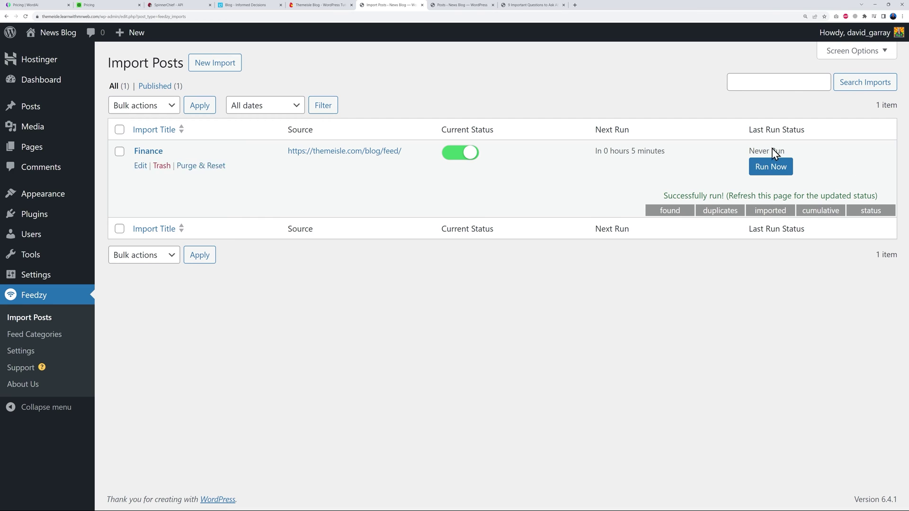
pyautogui.click(28, 18)
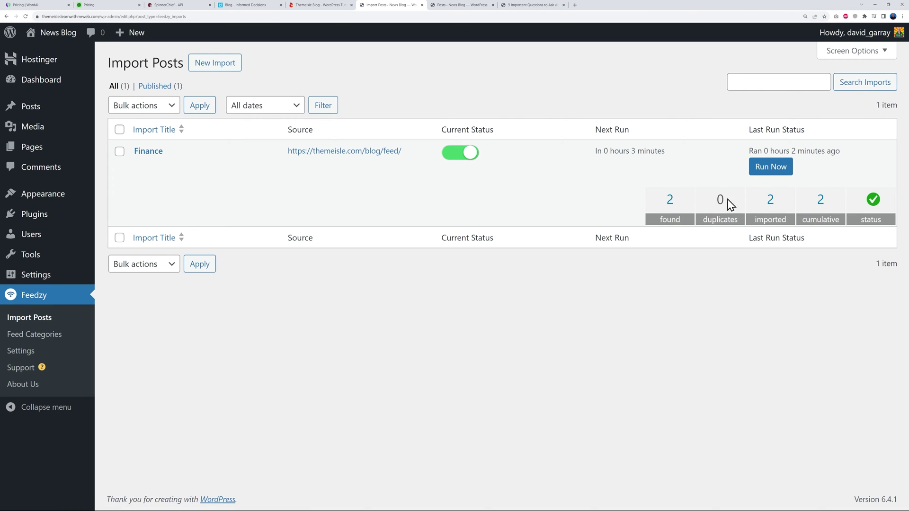
pyautogui.click(458, 6)
pyautogui.click(29, 135)
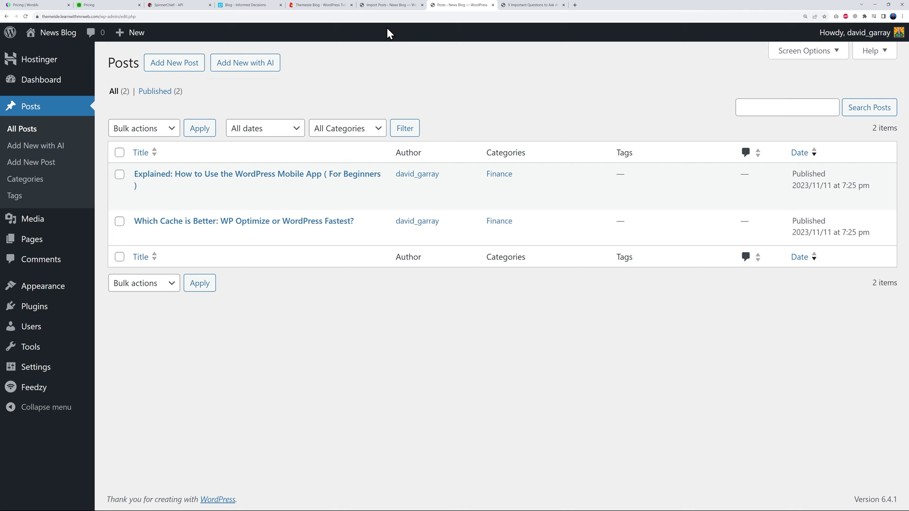
# Compare the imported post titles with the originals on the ThemeIsle blog, then return to Import Posts.
pyautogui.click(330, 7)
pyautogui.scroll(-5, 36, 303)
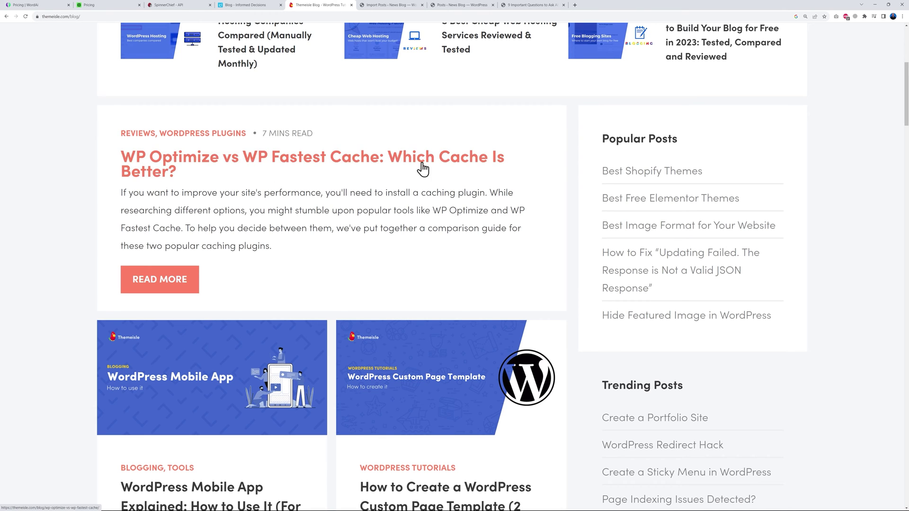
pyautogui.click(462, 5)
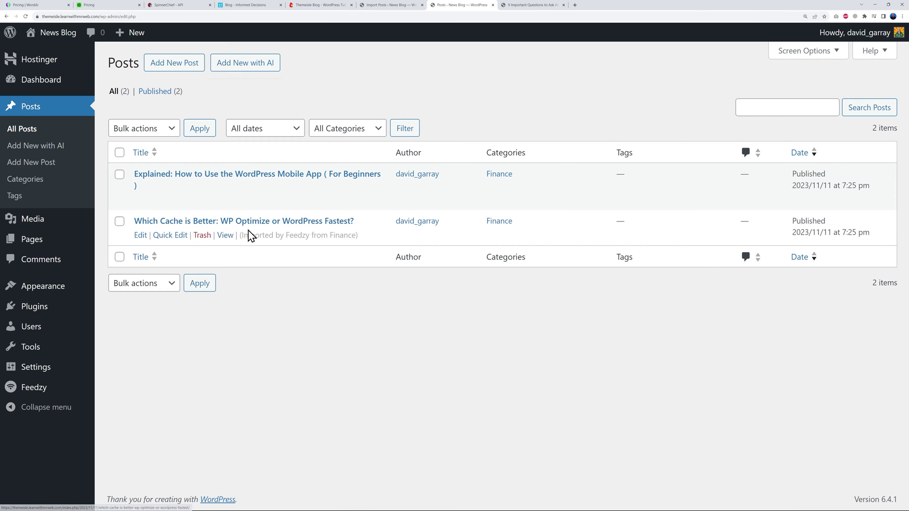
pyautogui.click(315, 6)
pyautogui.scroll(-4, 303, 260)
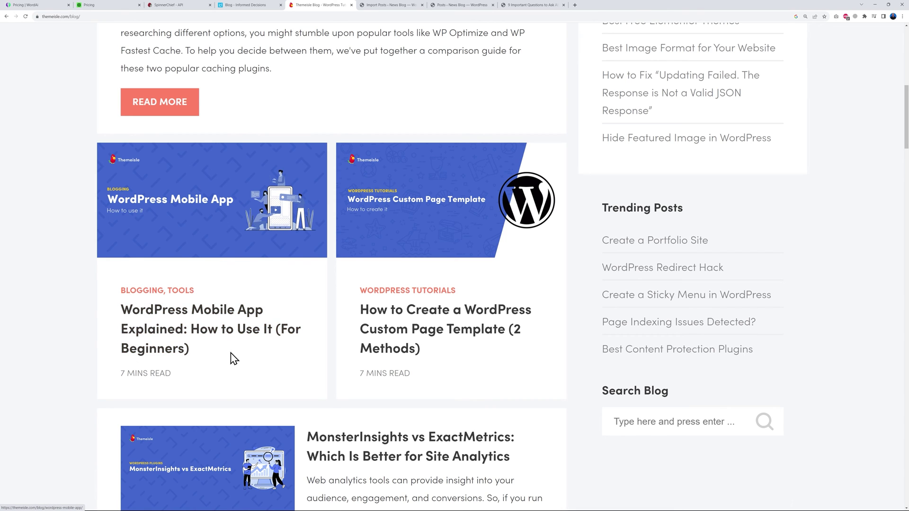
pyautogui.click(447, 6)
pyautogui.moveTo(199, 196)
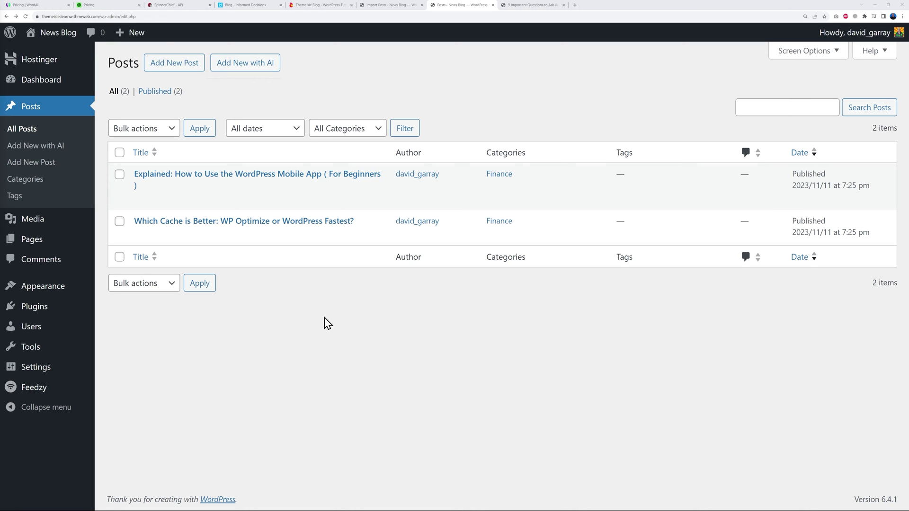
pyautogui.click(394, 6)
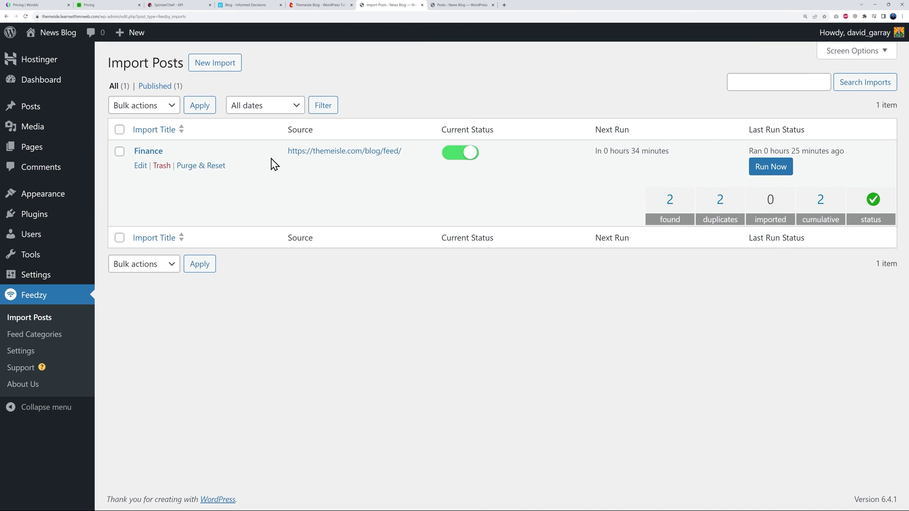
# Remove the [#title_spinnerchief] tag from Post Title and the Item Full Content tag from Content.
pyautogui.click(146, 153)
pyautogui.scroll(-5, 541, 396)
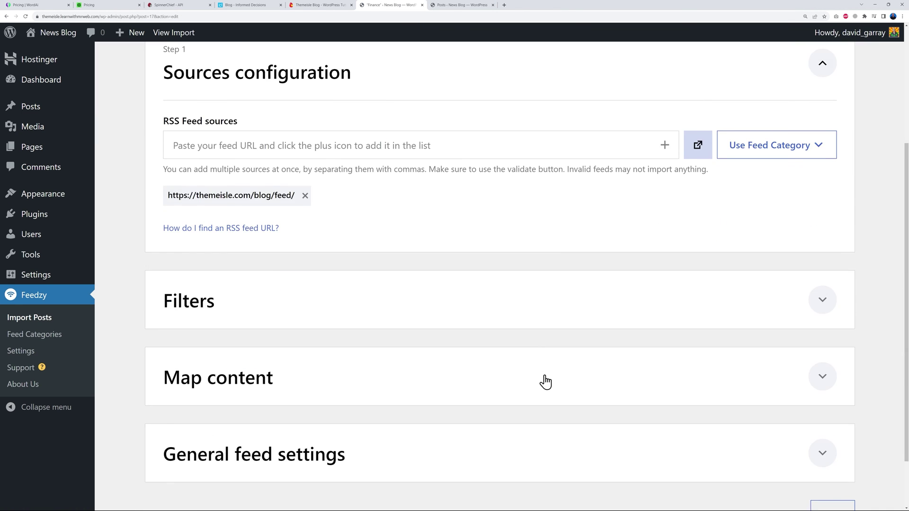
pyautogui.click(833, 308)
pyautogui.scroll(-10, 828, 318)
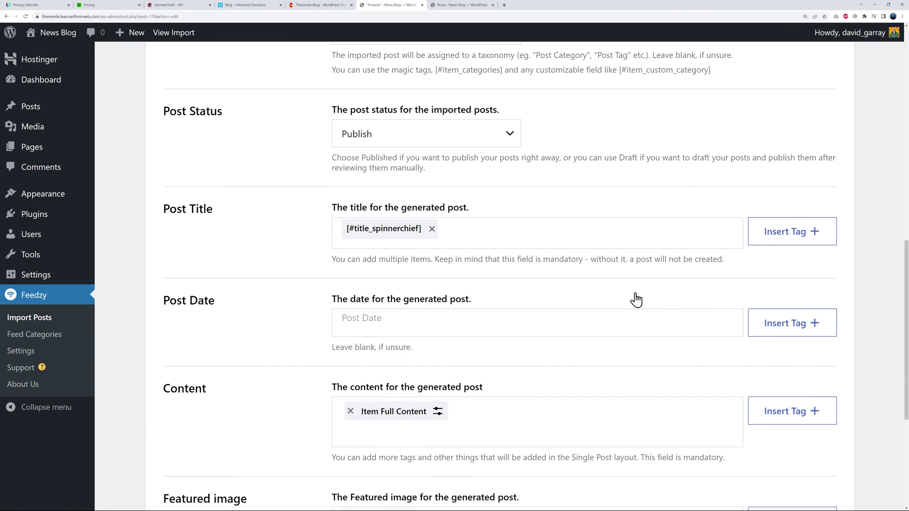
pyautogui.click(432, 229)
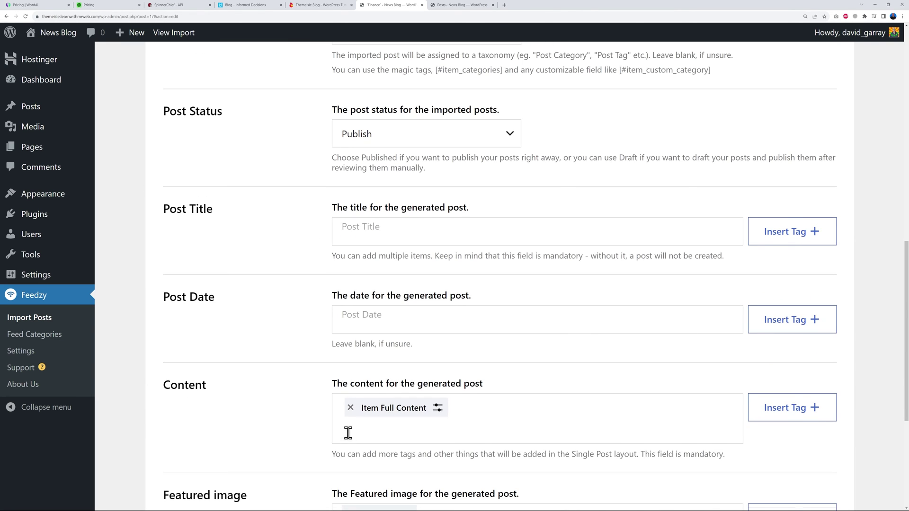
pyautogui.click(351, 407)
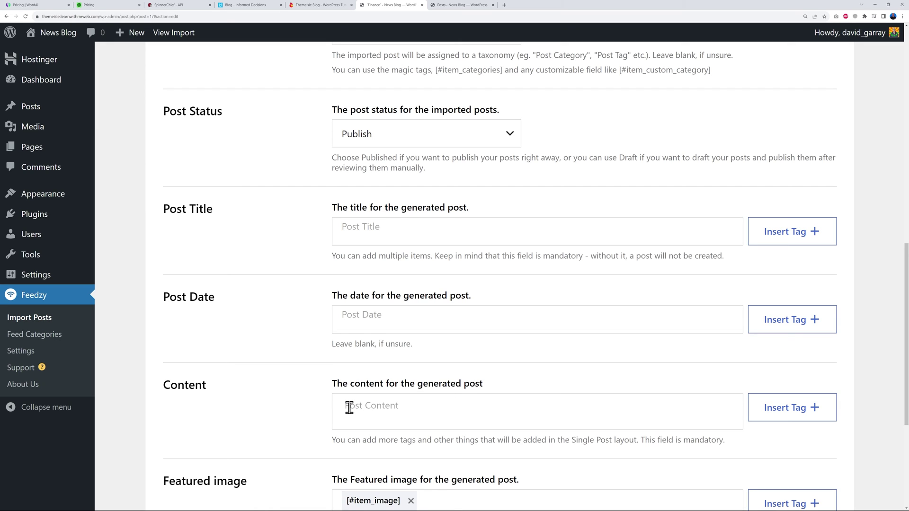
pyautogui.click(430, 230)
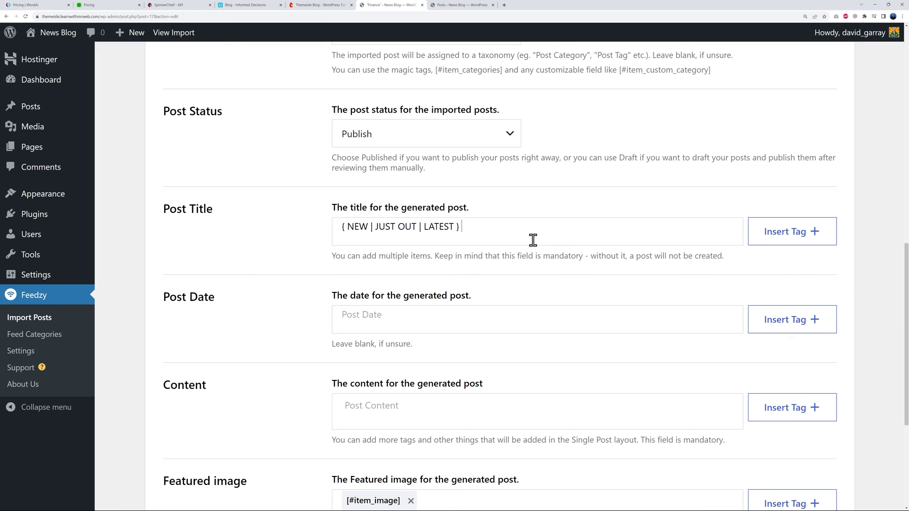
# Add the Item Title tag and the { !!! | !! } suffix to the Finance import's Post Title.
pyautogui.click(786, 232)
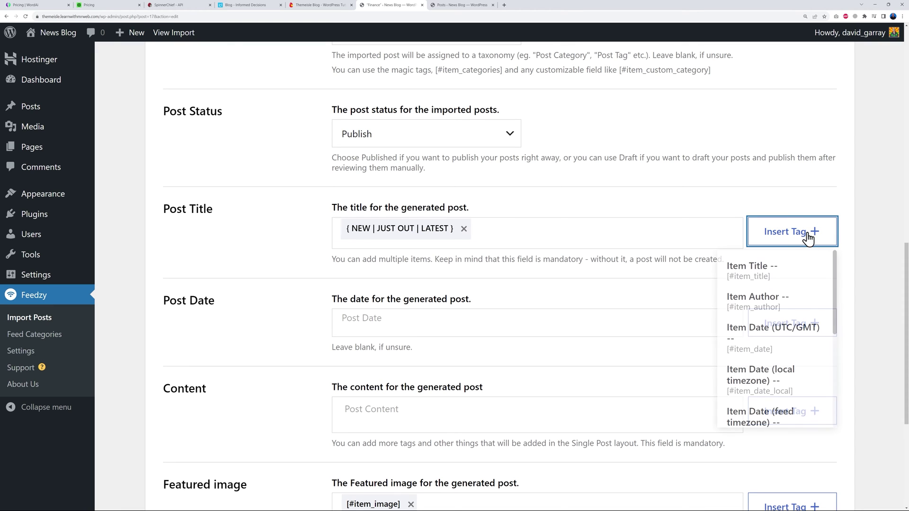
pyautogui.click(762, 268)
pyautogui.click(597, 238)
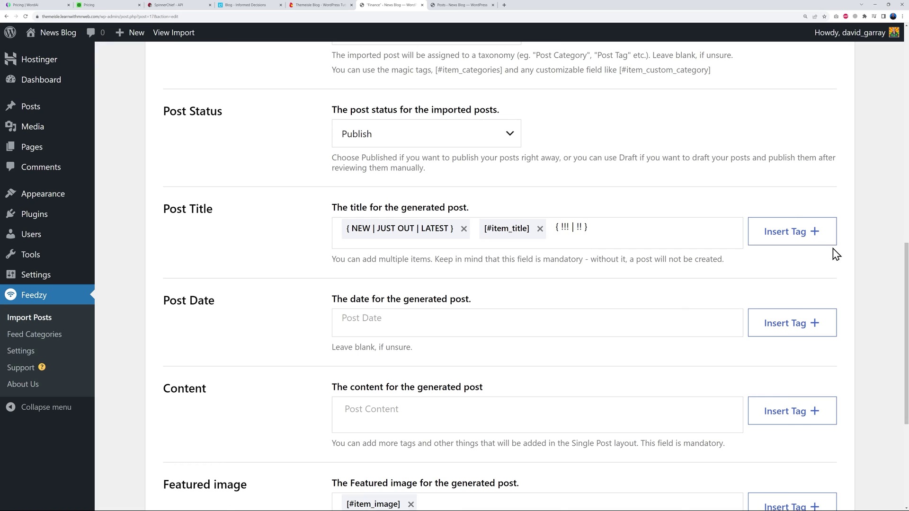
pyautogui.press('Return')
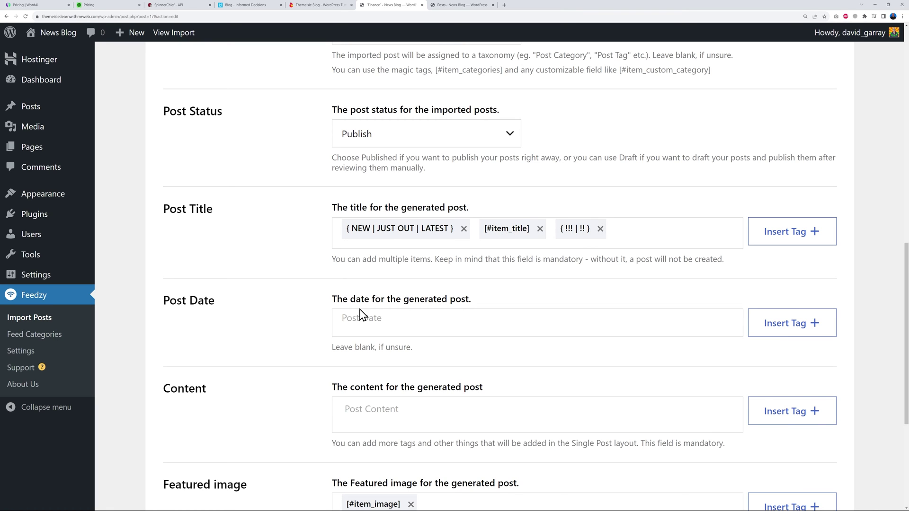
# Put the Item Full Content tag back into the post content.
pyautogui.scroll(-1, 310, 378)
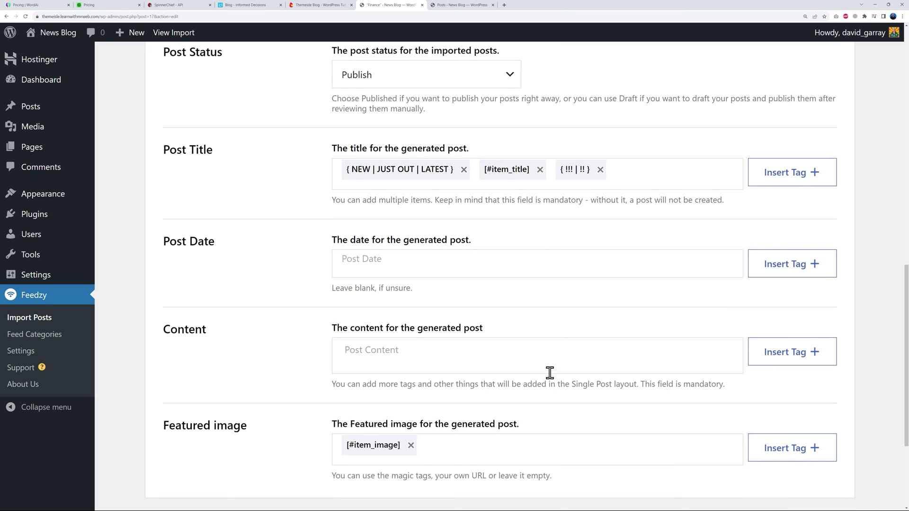
pyautogui.click(787, 354)
pyautogui.scroll(-1, 783, 405)
pyautogui.scroll(-2, 862, 442)
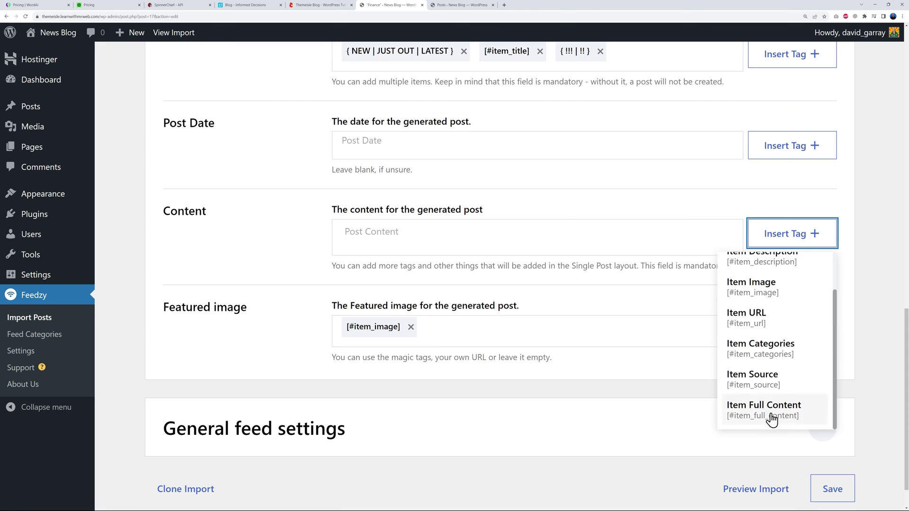
pyautogui.click(772, 419)
pyautogui.click(669, 223)
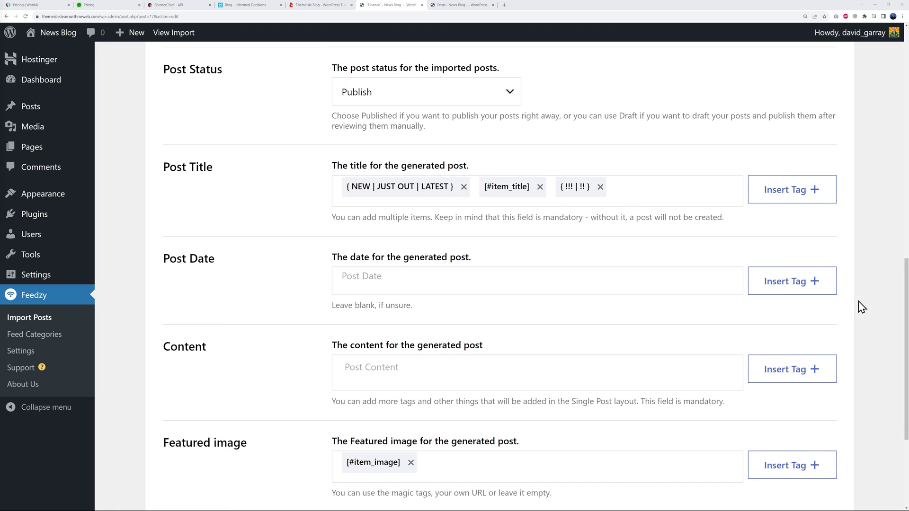
# Check the 20-item count under General feed settings and save the Finance import.
pyautogui.scroll(-3, 710, 348)
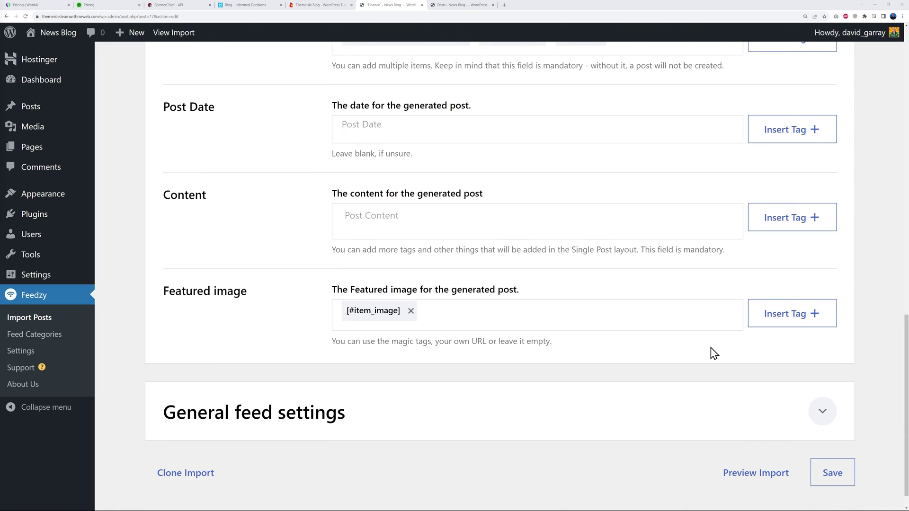
pyautogui.click(822, 385)
pyautogui.scroll(-7, 686, 400)
pyautogui.doubleClick(359, 199)
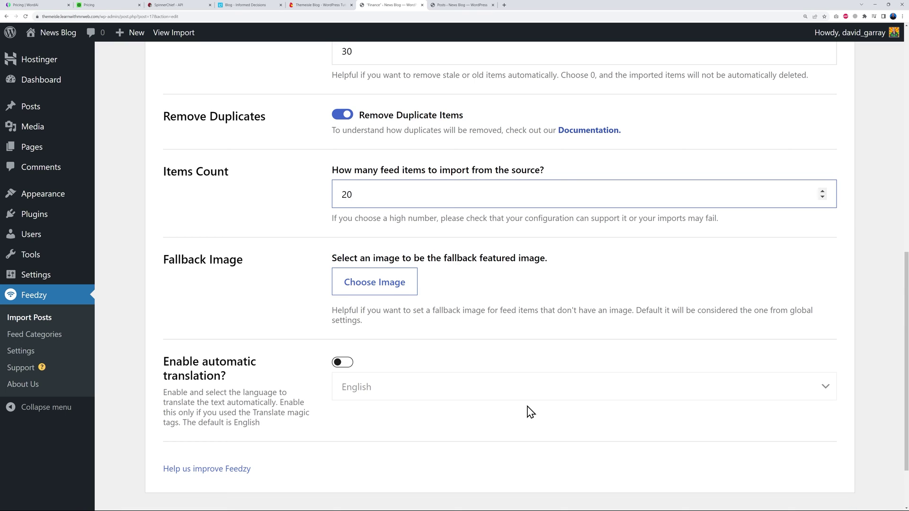
pyautogui.scroll(-2, 528, 412)
pyautogui.click(839, 447)
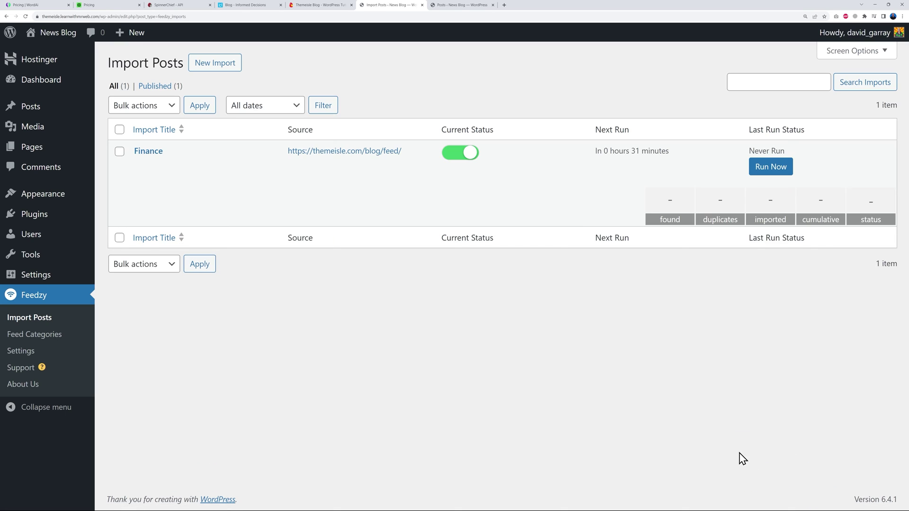
# Purge and reset the Finance import's posts, then run the import again.
pyautogui.click(203, 167)
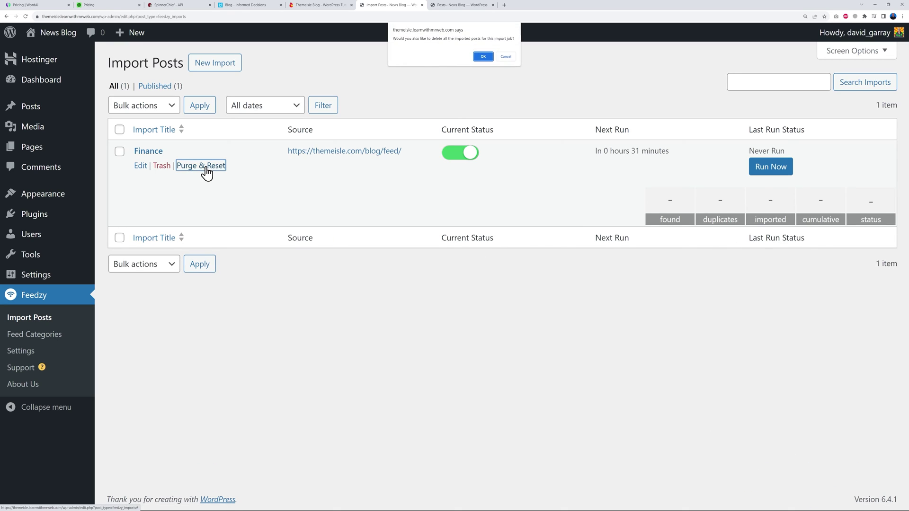
pyautogui.click(483, 57)
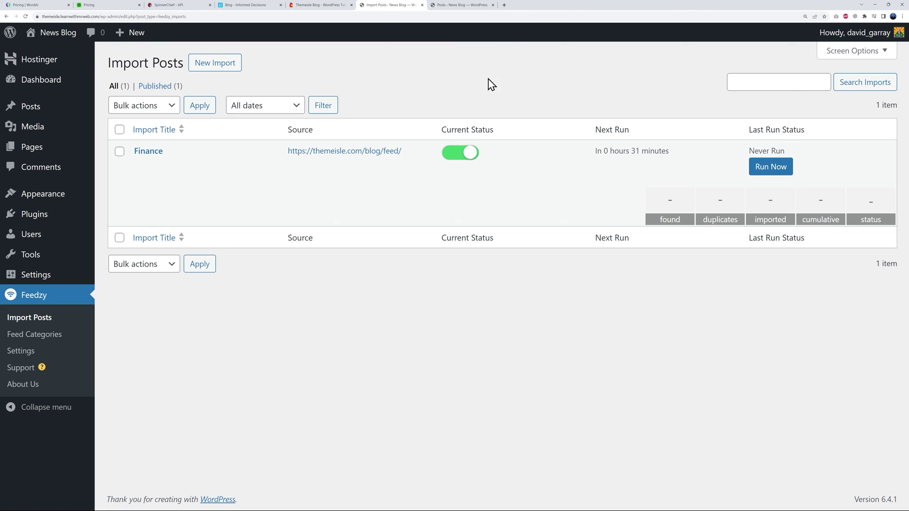
pyautogui.click(763, 168)
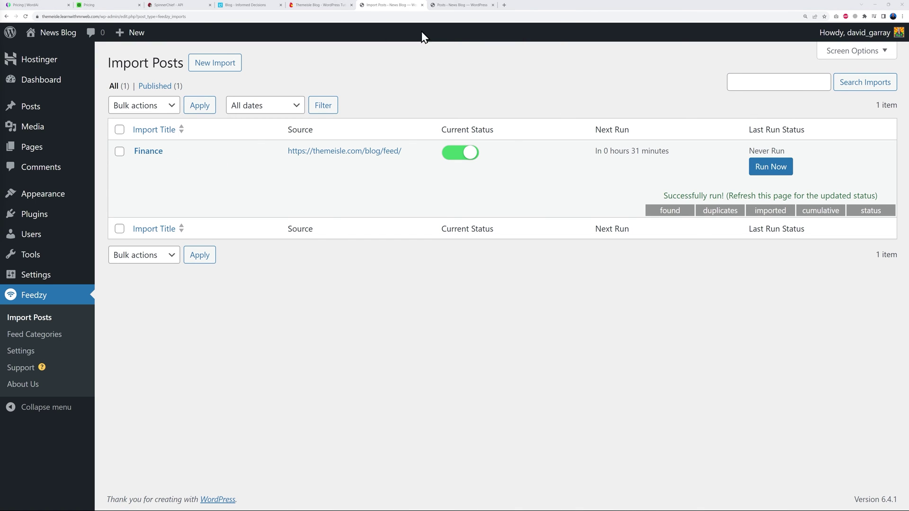
# Review the 10 newly imported Finance posts with prefixed, !!/!!!-ending titles in All Posts.
pyautogui.click(448, 7)
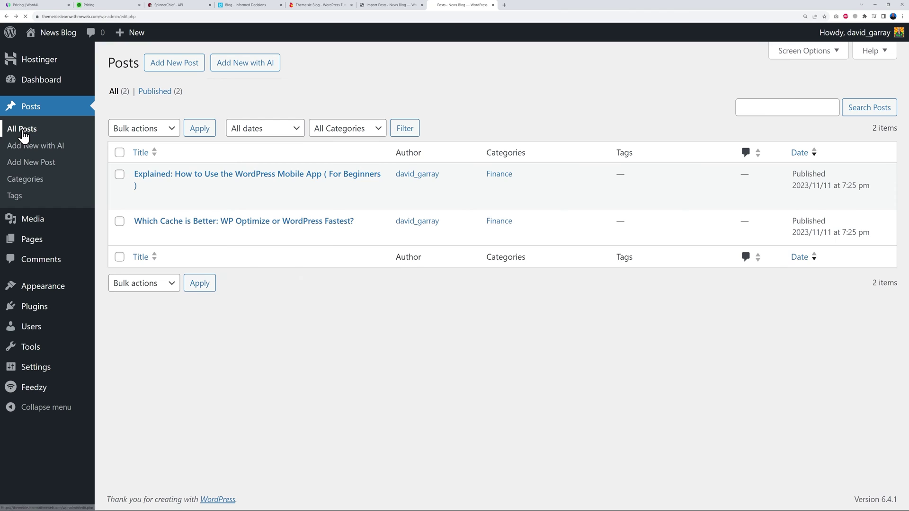
pyautogui.click(23, 134)
pyautogui.scroll(-1, 538, 208)
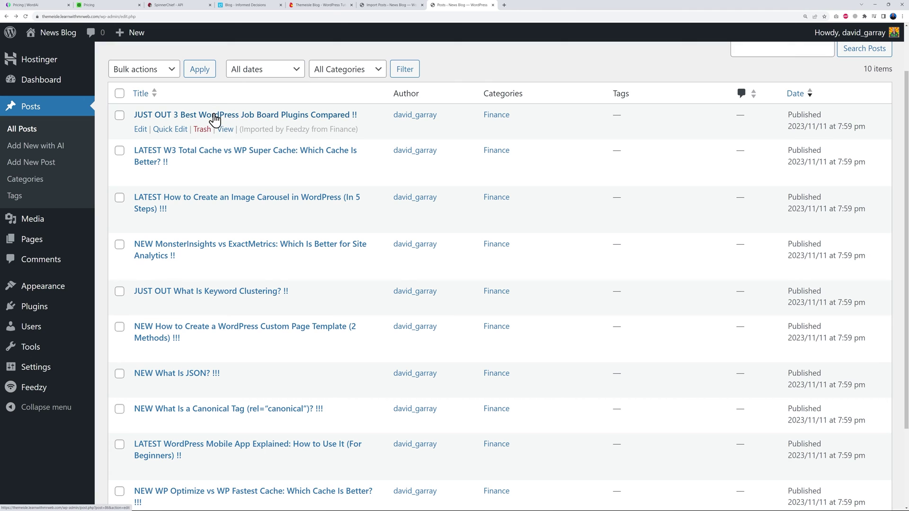
pyautogui.scroll(2, 531, 282)
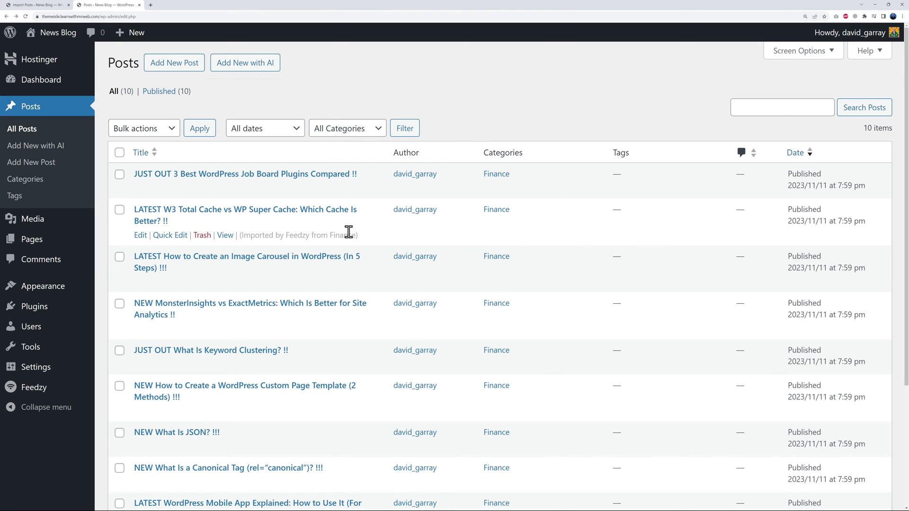
# Open Feedzy's Amazon Product Advertising settings, then switch to the 'How to display Amazon Products' article.
pyautogui.moveTo(37, 393)
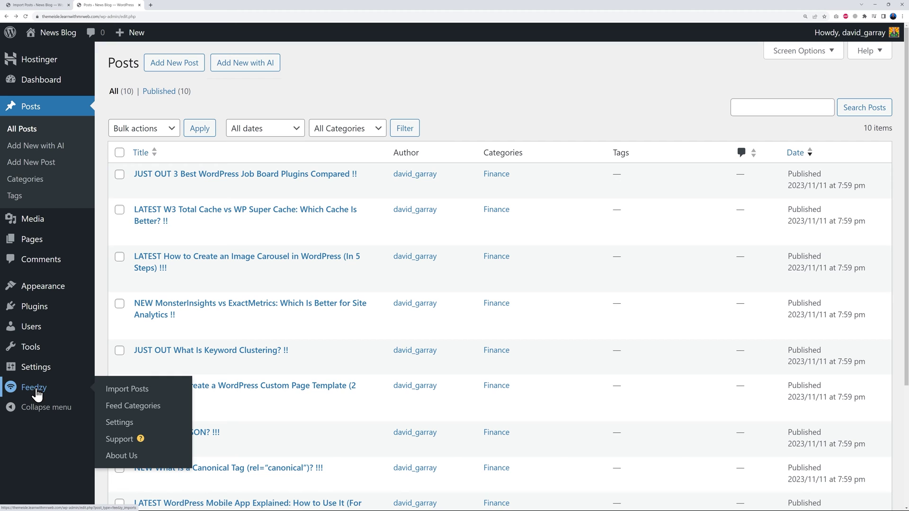
pyautogui.click(130, 427)
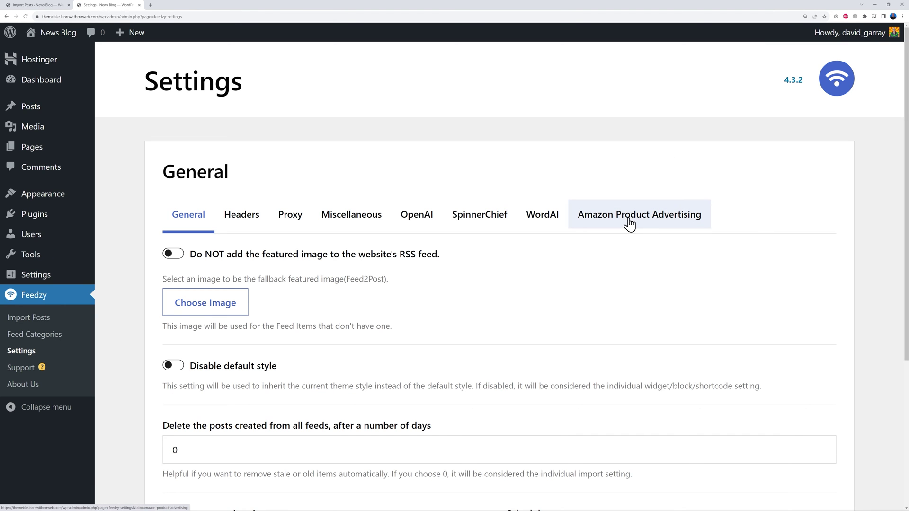
pyautogui.click(642, 219)
pyautogui.scroll(-2, 859, 281)
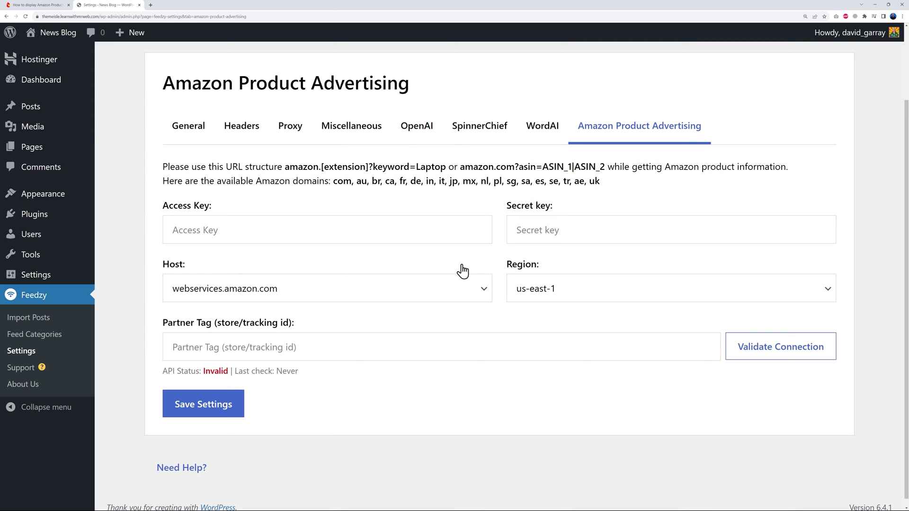
pyautogui.click(46, 10)
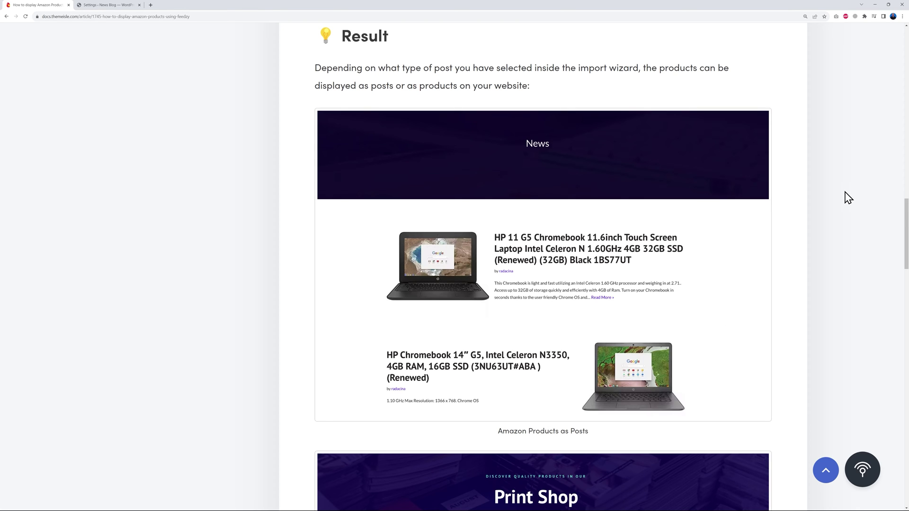
# Read through the article's paraphrasing, translating and spintax examples, then return to WordPress.
pyautogui.scroll(-3, 839, 205)
pyautogui.scroll(-6, 841, 205)
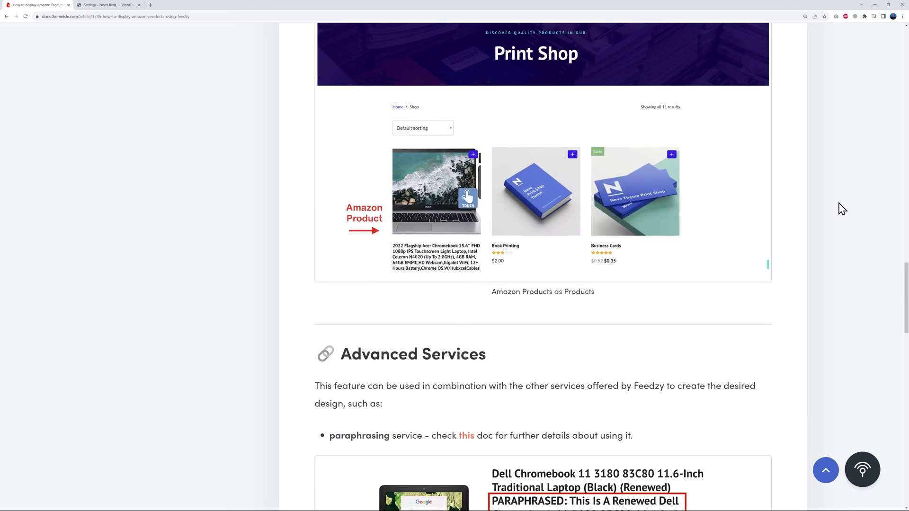
pyautogui.scroll(-6, 747, 280)
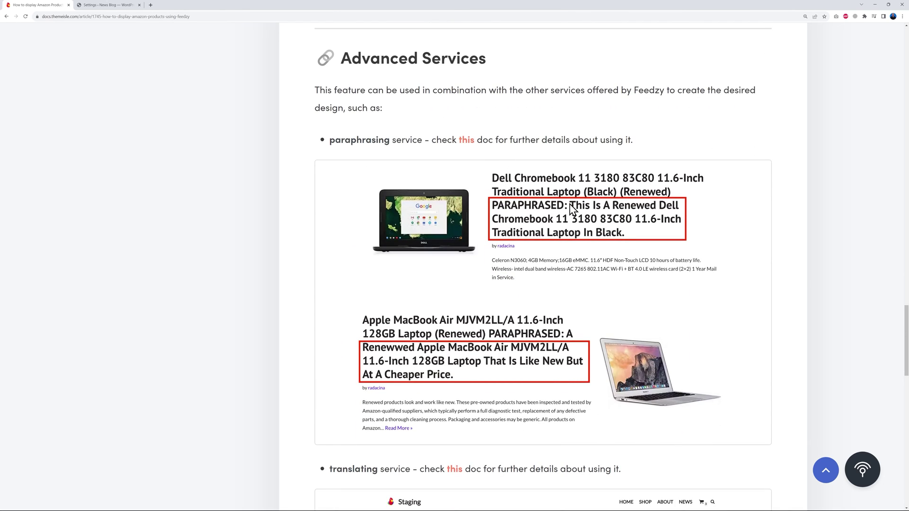
pyautogui.scroll(-6, 731, 245)
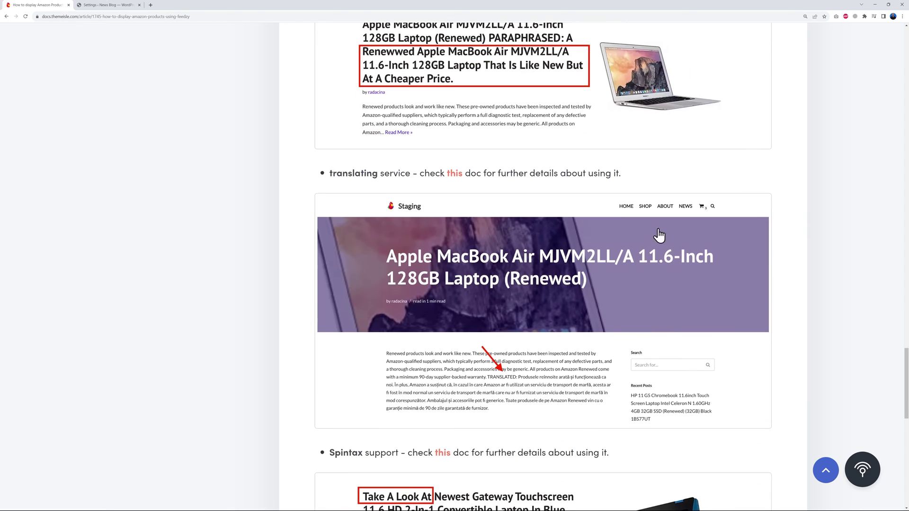
pyautogui.scroll(-2, 757, 279)
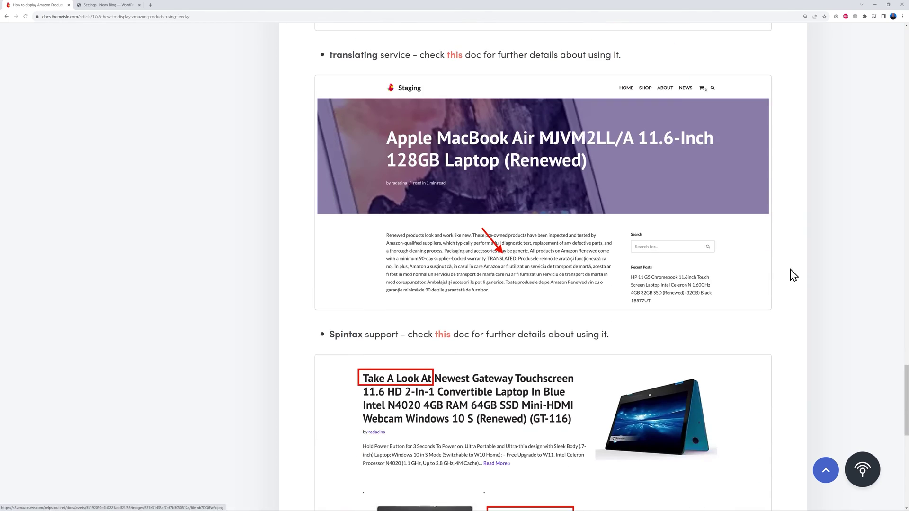
pyautogui.scroll(-4, 796, 266)
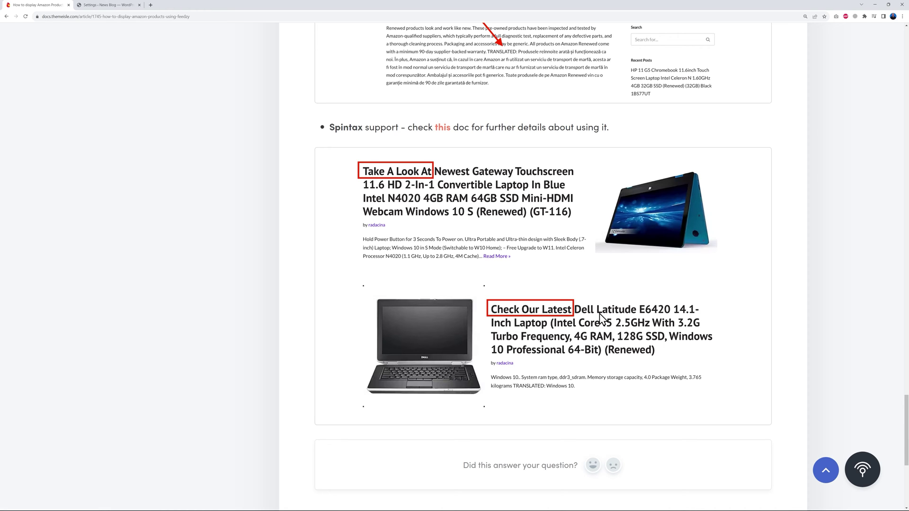
pyautogui.click(116, 5)
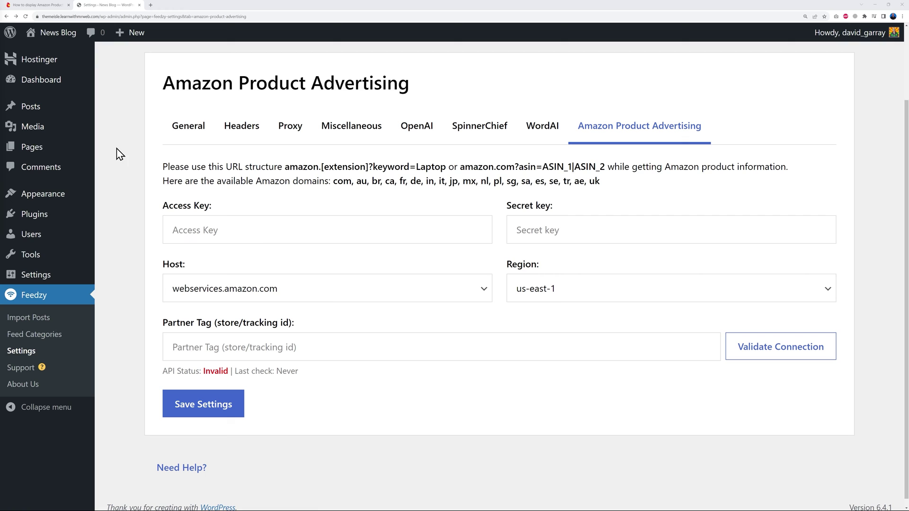
# Create a new blank page titled 'Feed Page'.
pyautogui.click(35, 146)
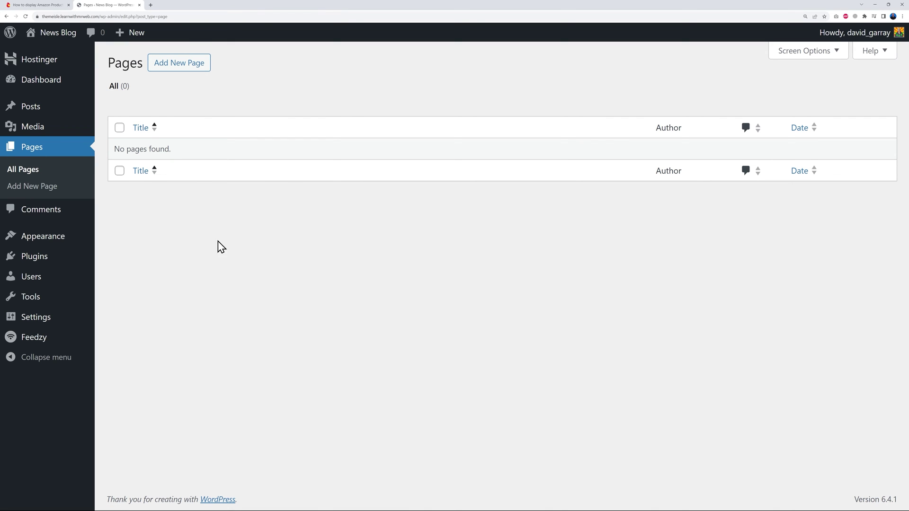
pyautogui.click(191, 70)
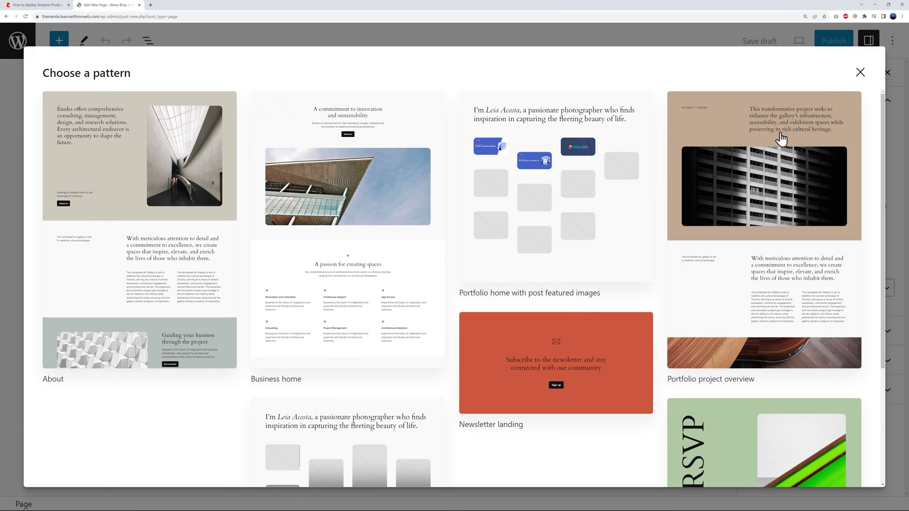
pyautogui.click(861, 75)
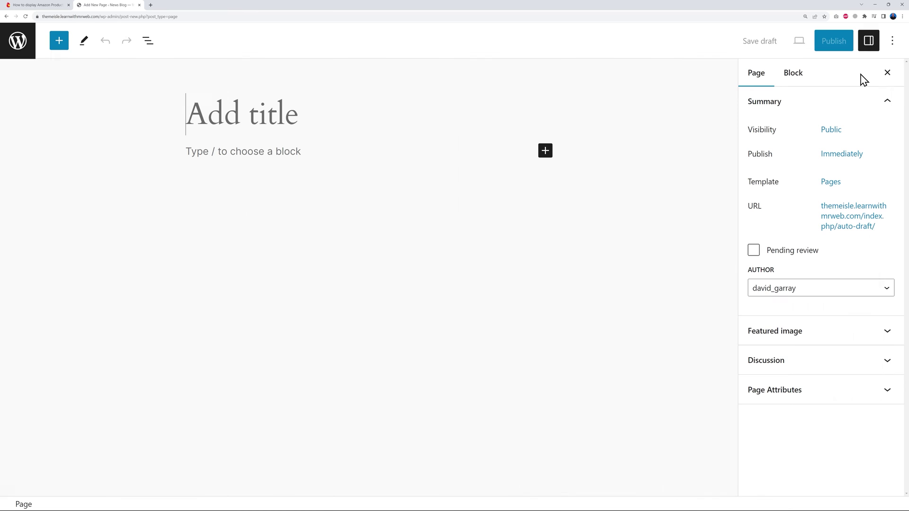
pyautogui.click(291, 112)
pyautogui.write('Feed Page')
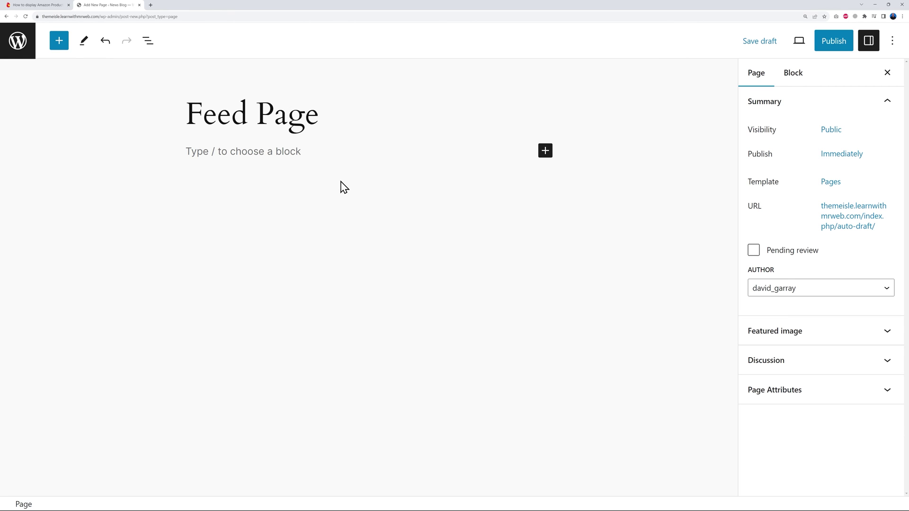
# Insert a Feedzy RSS Feeds block and load the 'finance' feed category into it.
pyautogui.click(545, 151)
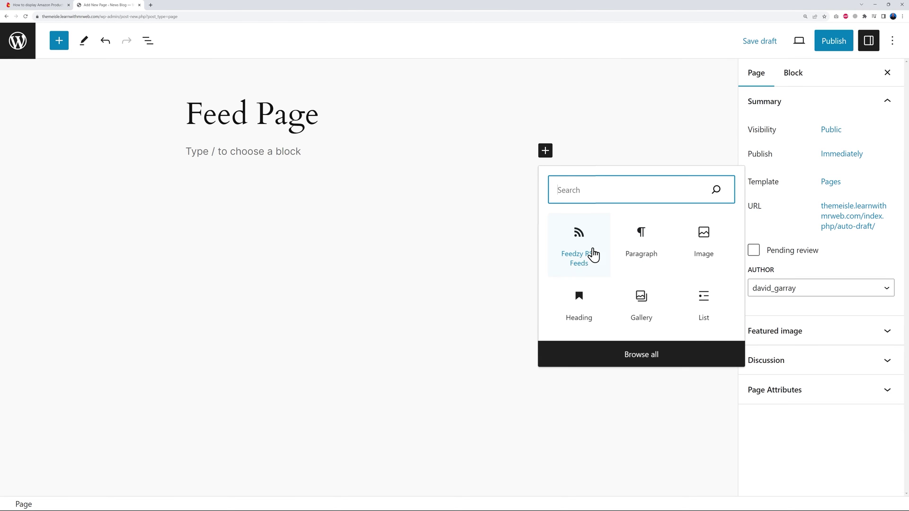
pyautogui.write('feed')
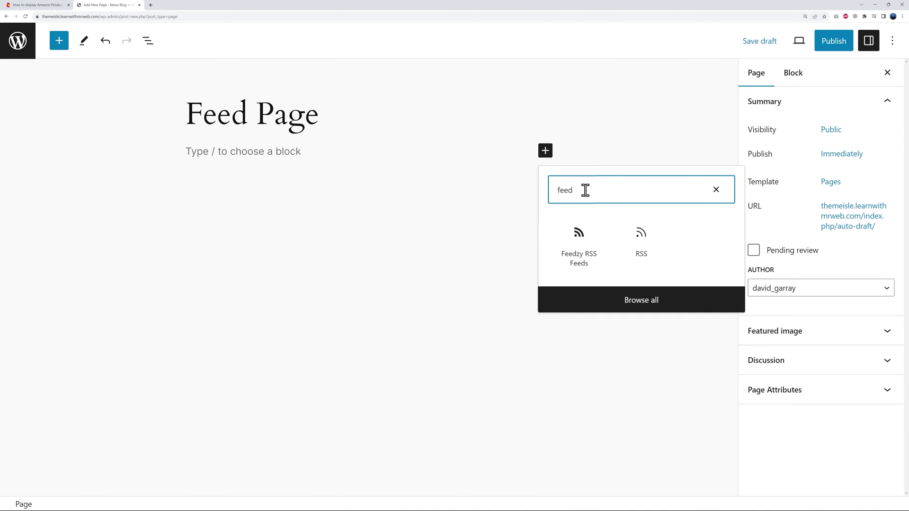
pyautogui.click(580, 257)
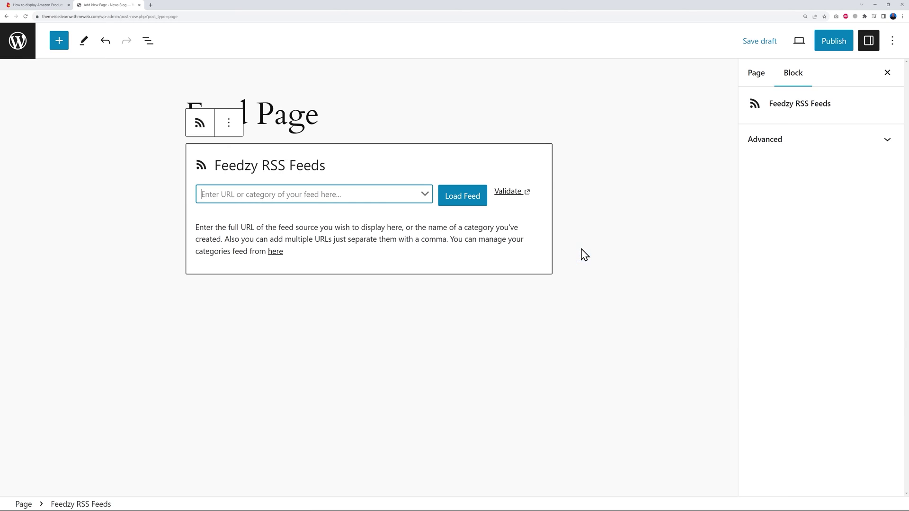
pyautogui.click(428, 195)
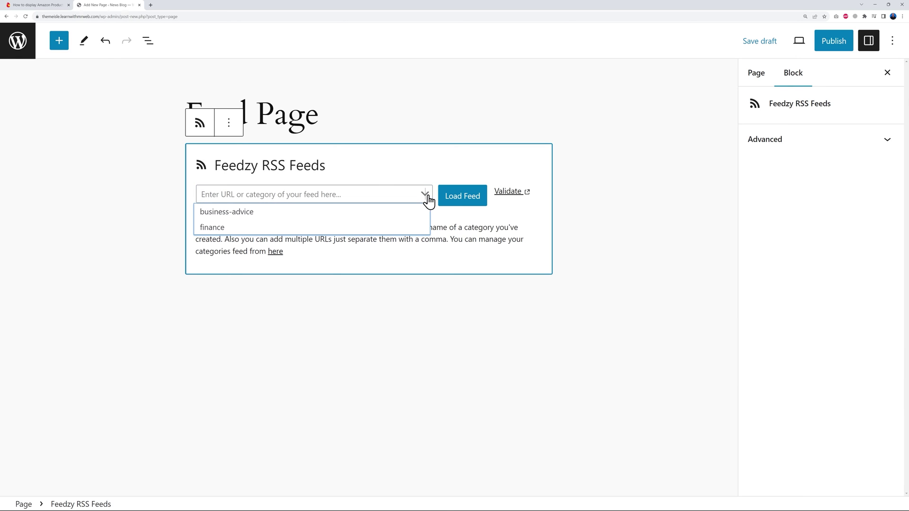
pyautogui.click(219, 228)
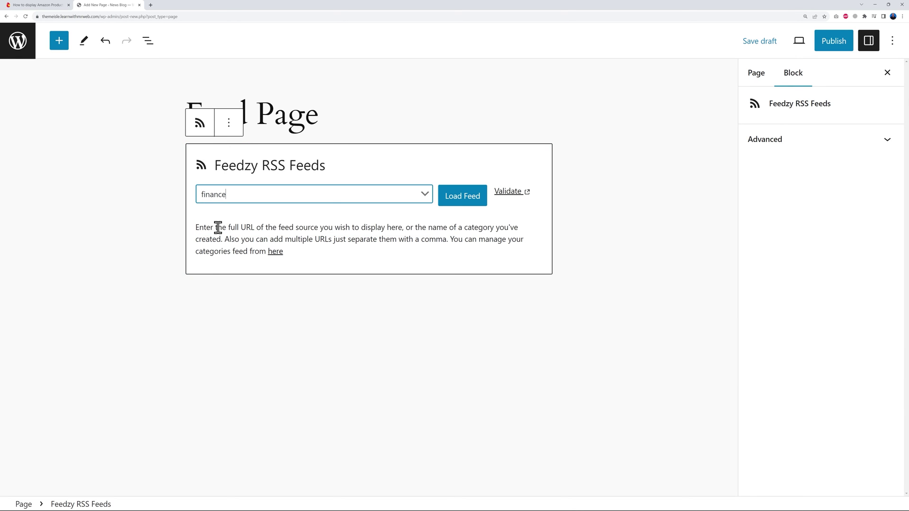
pyautogui.click(461, 205)
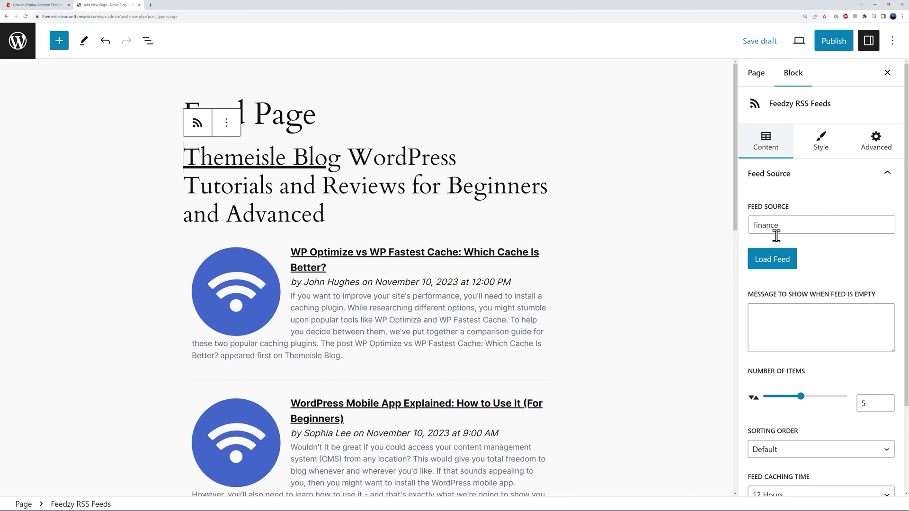
# Change the Feedzy block's Number of Items from 5 to 10 and check the longer finance list.
pyautogui.scroll(-2, 882, 289)
pyautogui.click(823, 224)
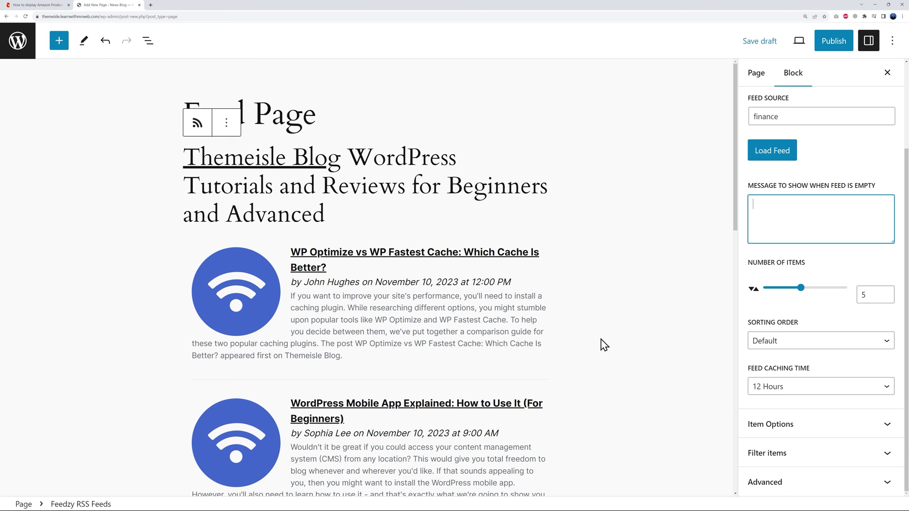
pyautogui.scroll(-10, 465, 312)
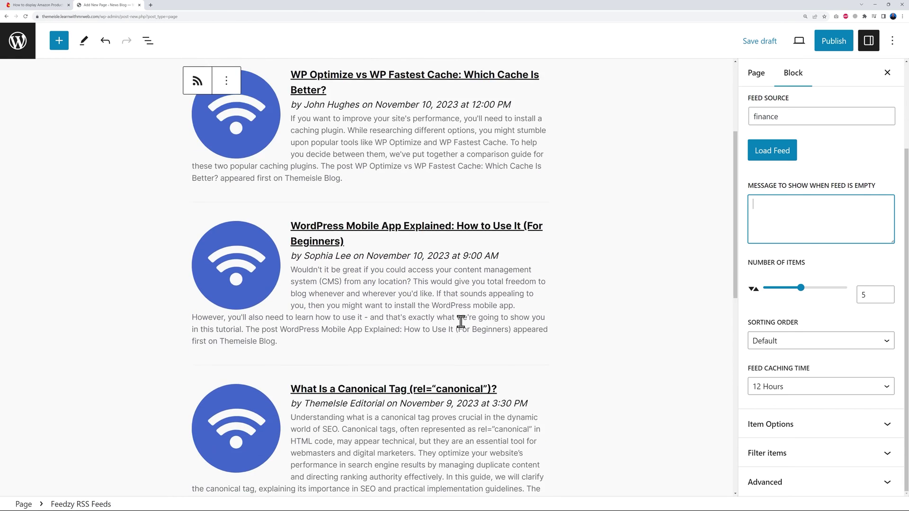
pyautogui.scroll(-4, 463, 326)
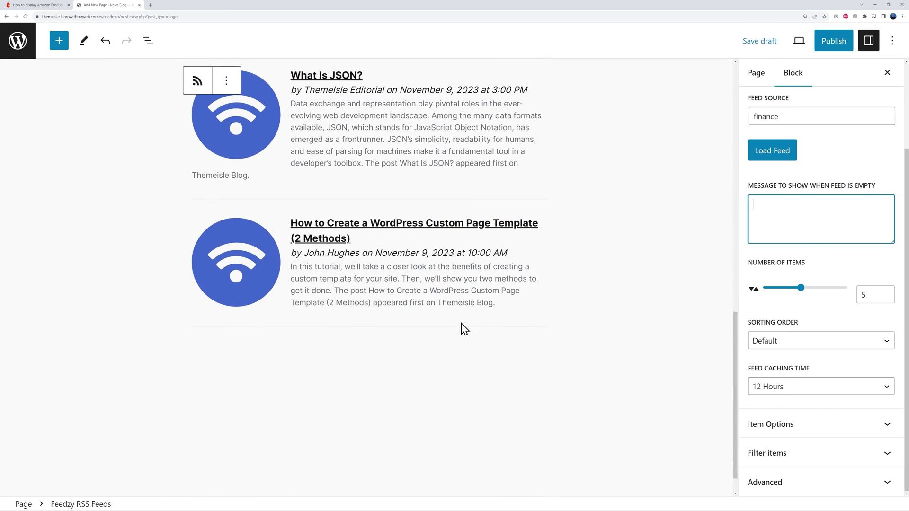
pyautogui.doubleClick(867, 294)
pyautogui.write('10')
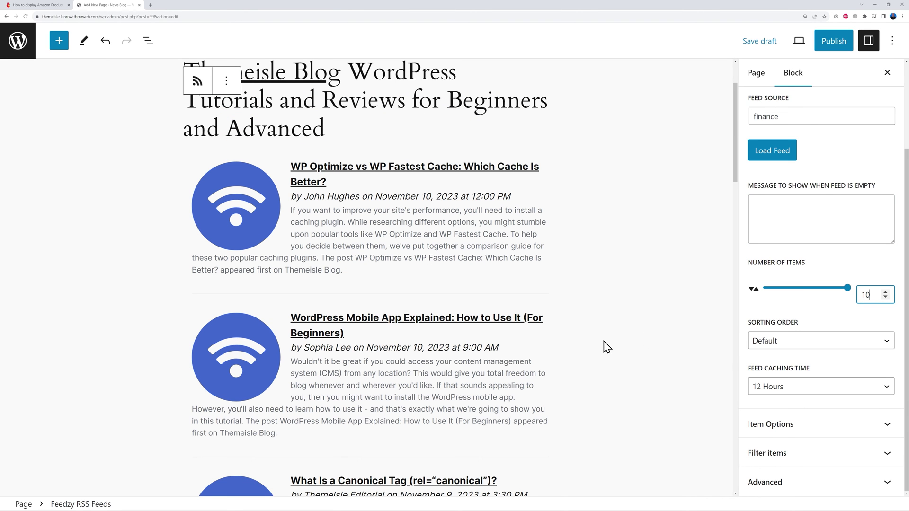
pyautogui.scroll(-12, 607, 347)
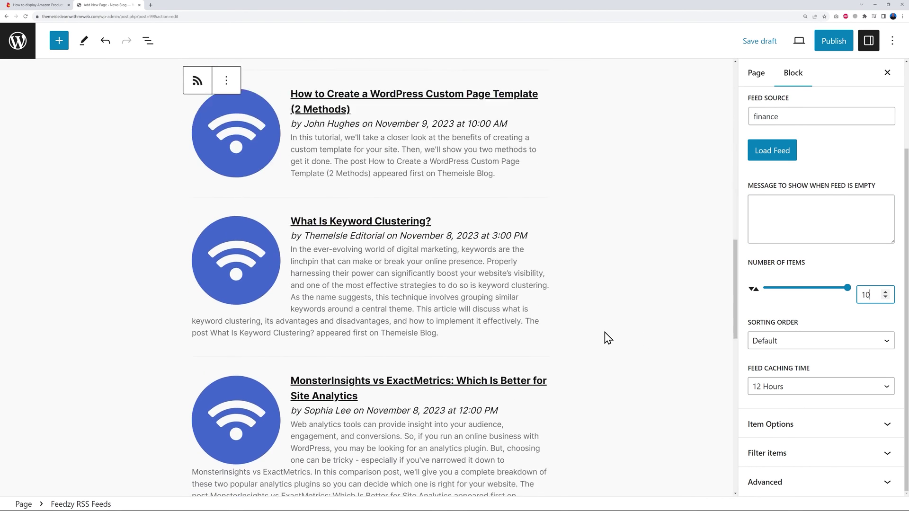
pyautogui.scroll(-5, 608, 338)
pyautogui.scroll(-5, 608, 337)
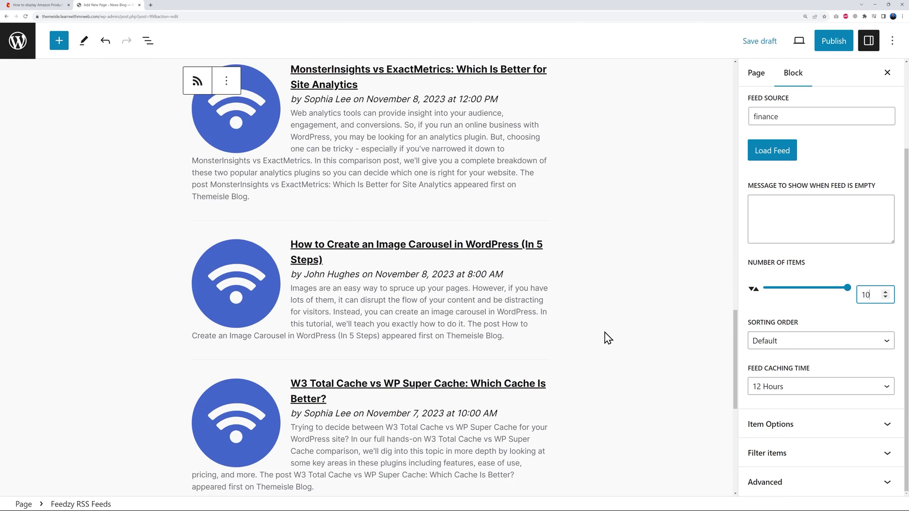
pyautogui.scroll(3, 608, 334)
# Keep 12-hour caching, links opening in a new tab, and item titles visible.
pyautogui.click(886, 391)
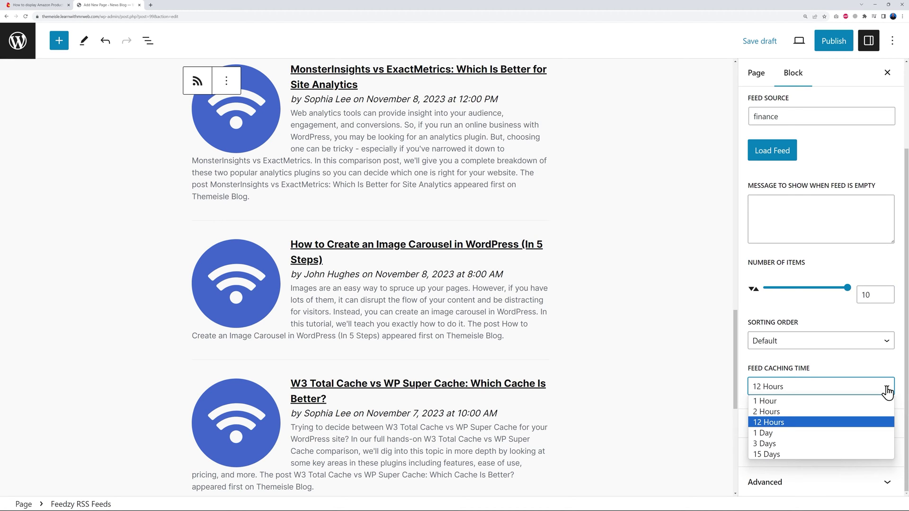
pyautogui.click(887, 391)
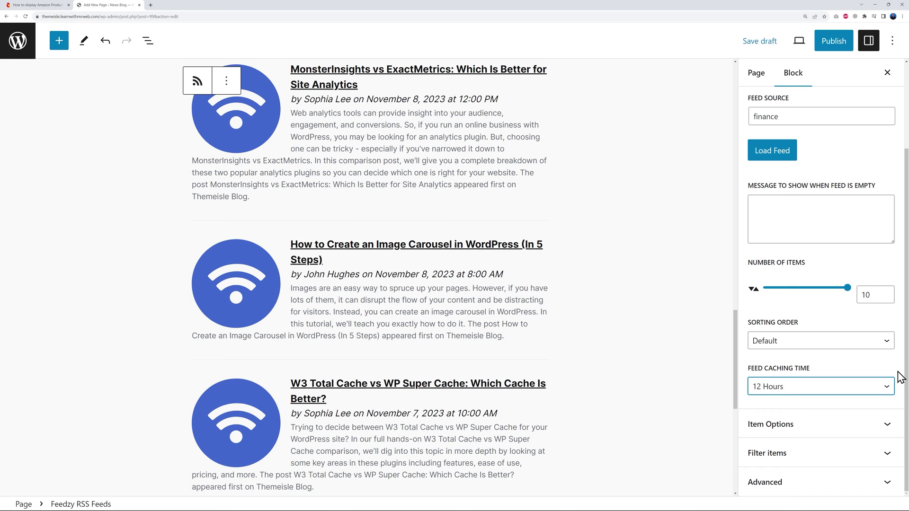
pyautogui.click(887, 424)
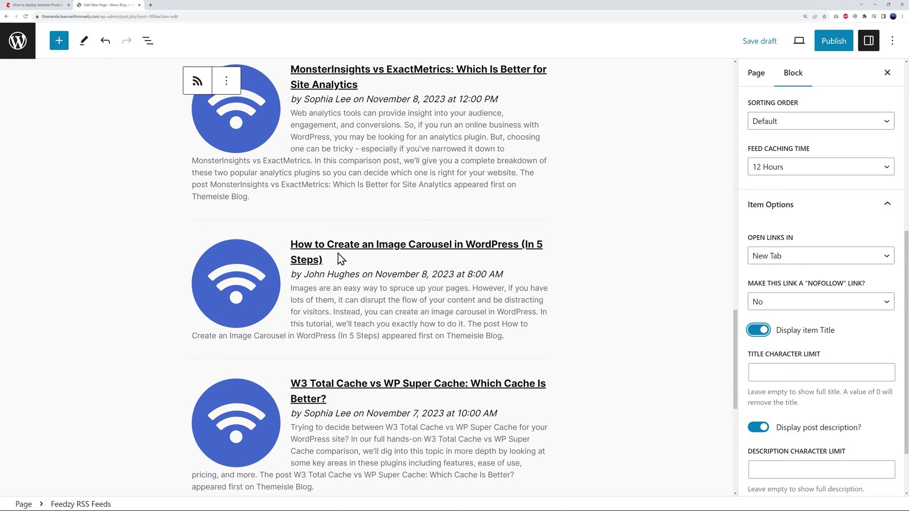
pyautogui.click(802, 256)
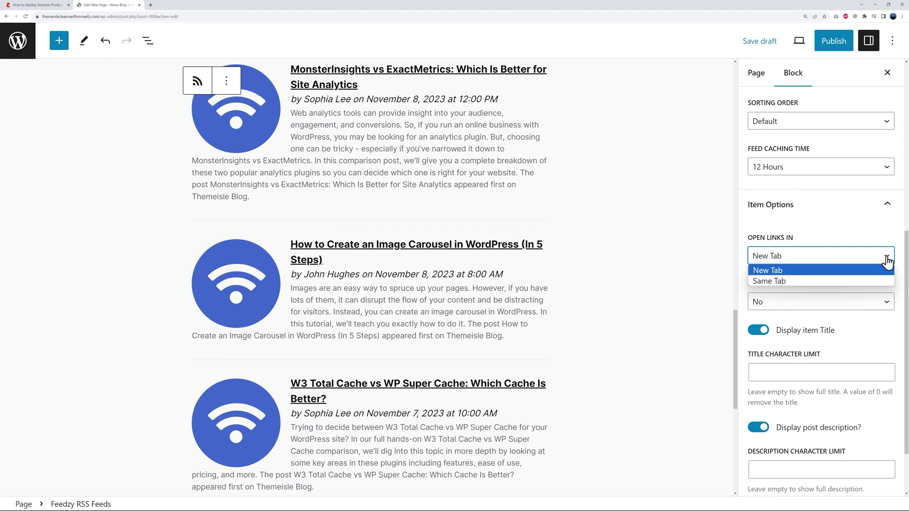
pyautogui.click(895, 230)
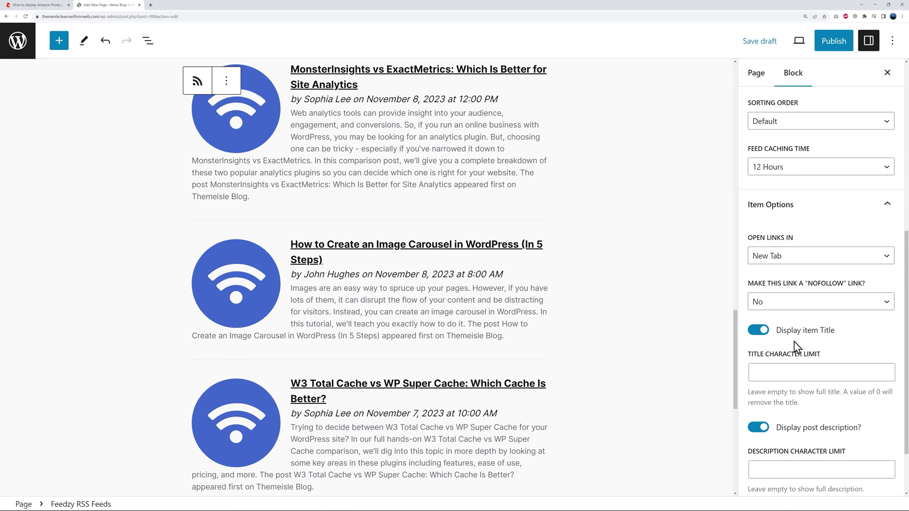
pyautogui.click(761, 331)
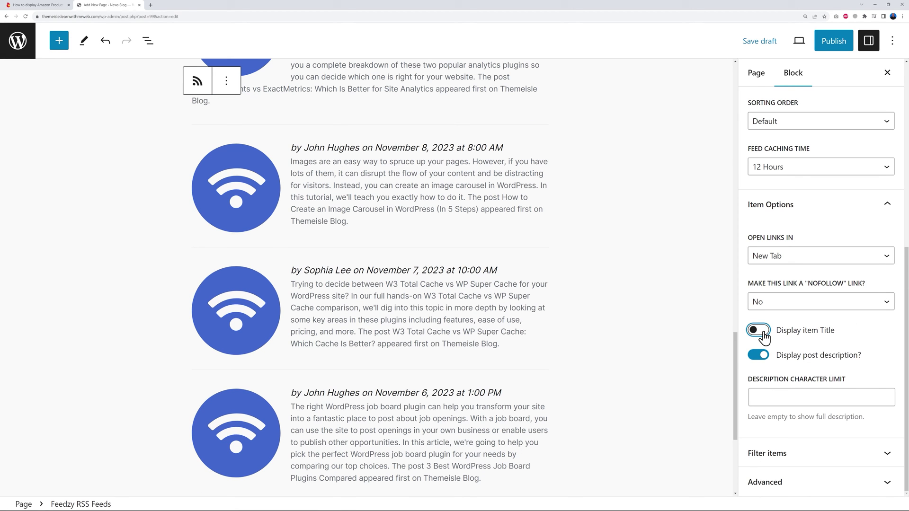
pyautogui.click(760, 331)
pyautogui.scroll(-2, 852, 360)
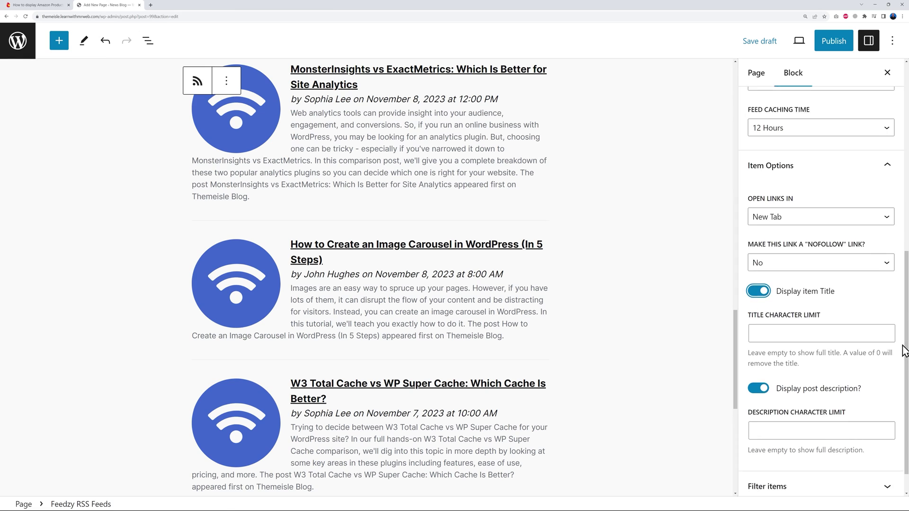
# Set the Title Character Limit to 60.
pyautogui.click(827, 299)
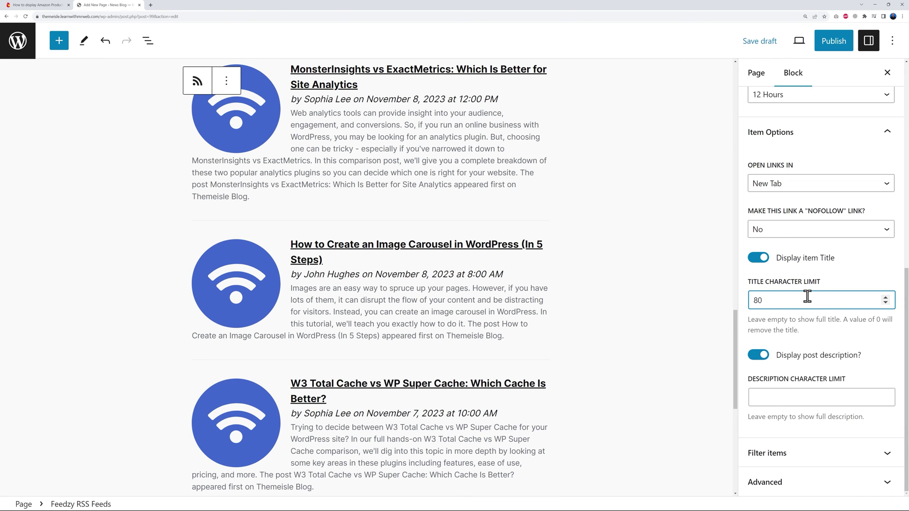
pyautogui.doubleClick(756, 300)
pyautogui.write('65')
pyautogui.press('BackSpace')
pyautogui.write('0')
# Keep descriptions shown with a 200-character limit, then expand Filter items.
pyautogui.click(777, 365)
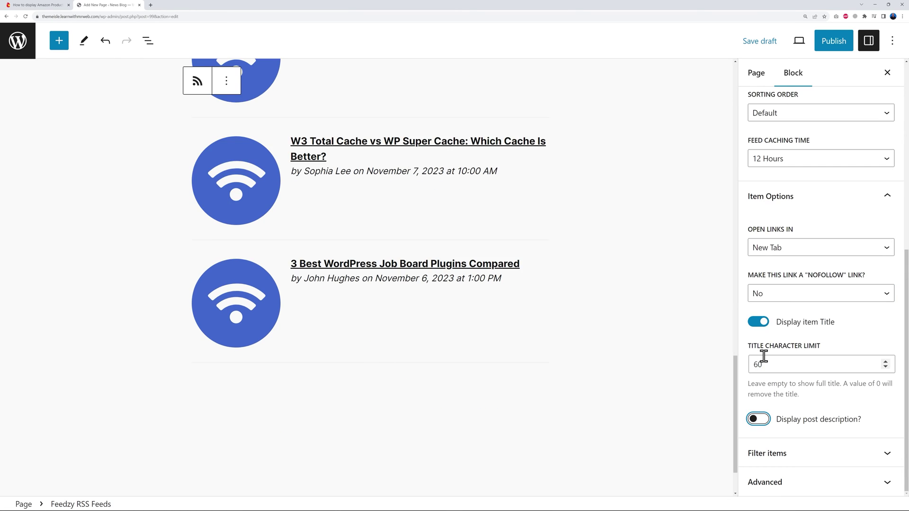
pyautogui.click(759, 420)
pyautogui.click(803, 400)
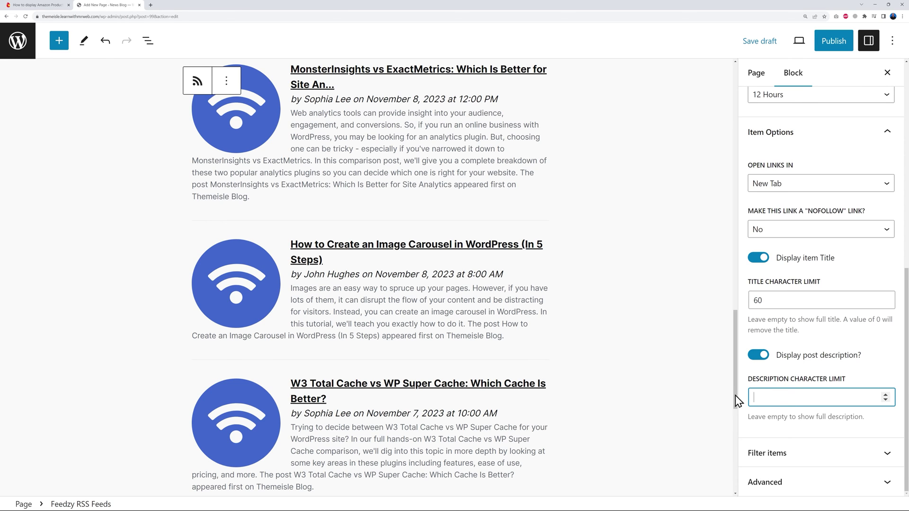
pyautogui.write('120')
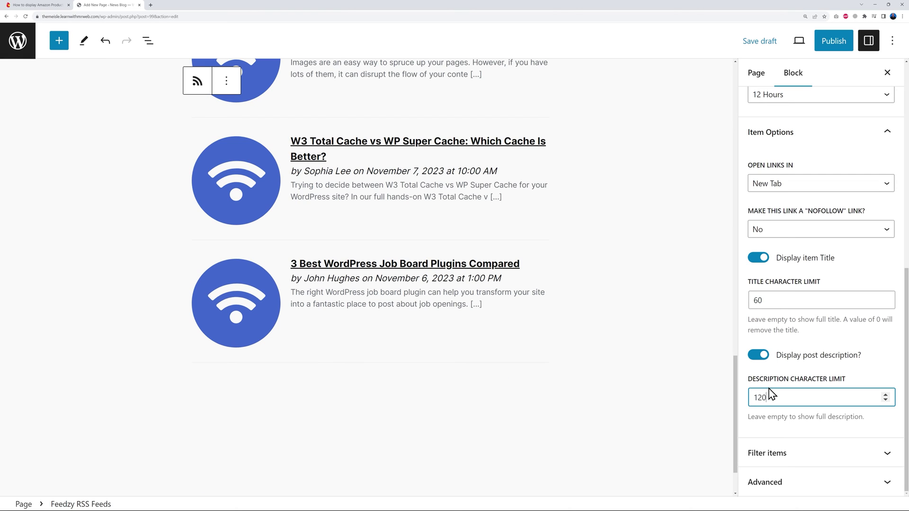
pyautogui.doubleClick(757, 396)
pyautogui.write('200')
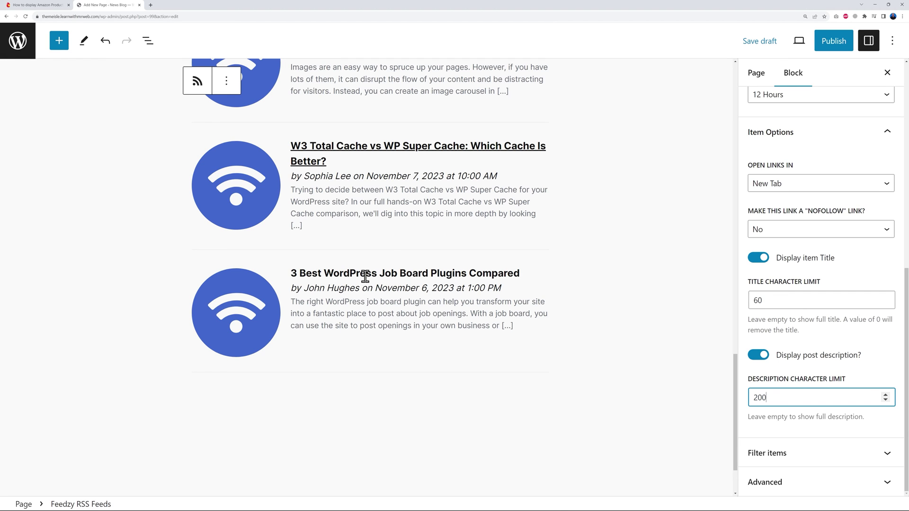
pyautogui.click(885, 457)
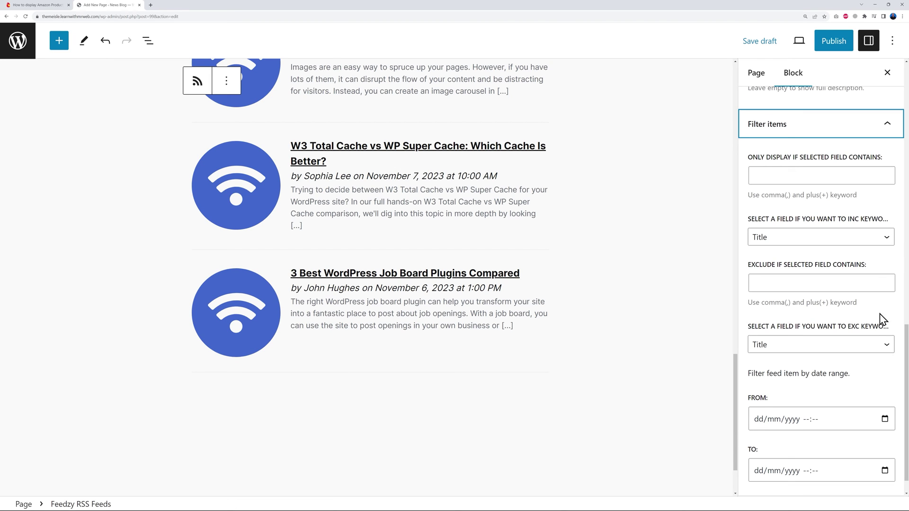
pyautogui.scroll(-1, 887, 418)
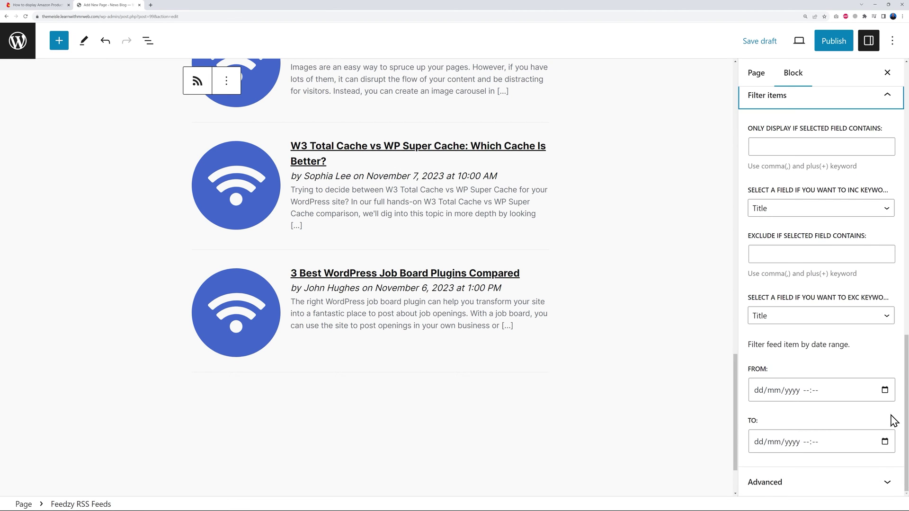
pyautogui.scroll(10, 865, 304)
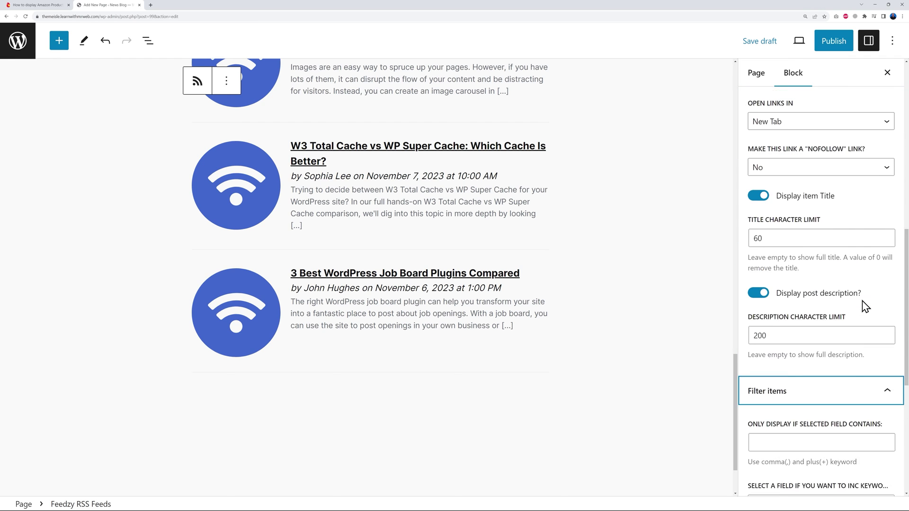
pyautogui.scroll(6, 866, 305)
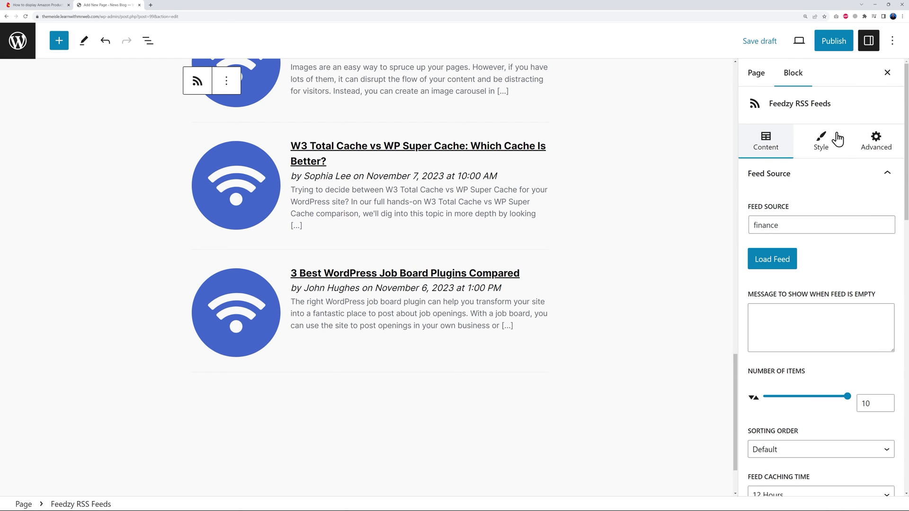
# In the block's style settings, stop showing images in the feed items.
pyautogui.click(828, 149)
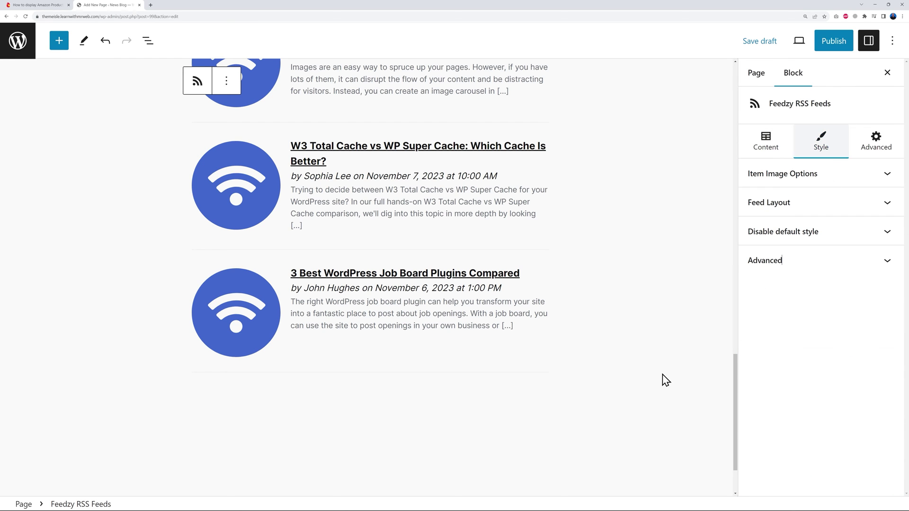
pyautogui.scroll(4, 653, 383)
pyautogui.scroll(5, 648, 383)
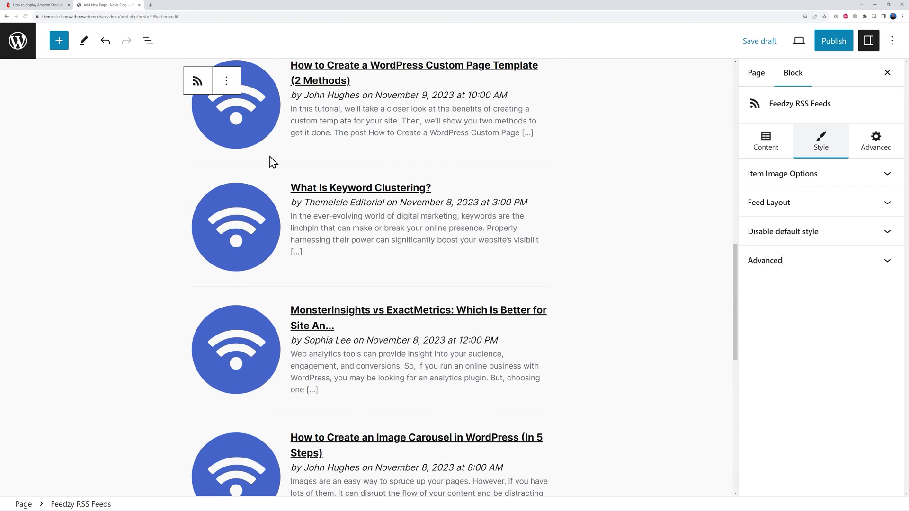
pyautogui.scroll(10, 266, 342)
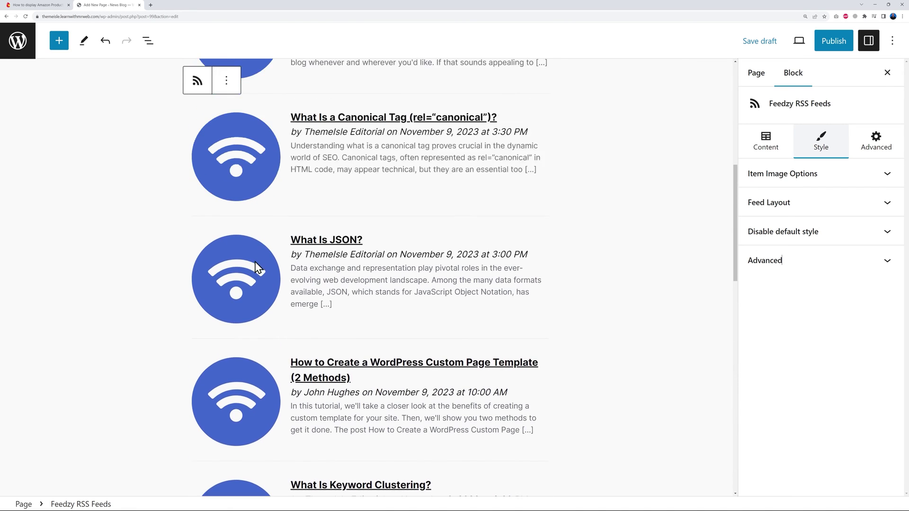
pyautogui.scroll(4, 256, 264)
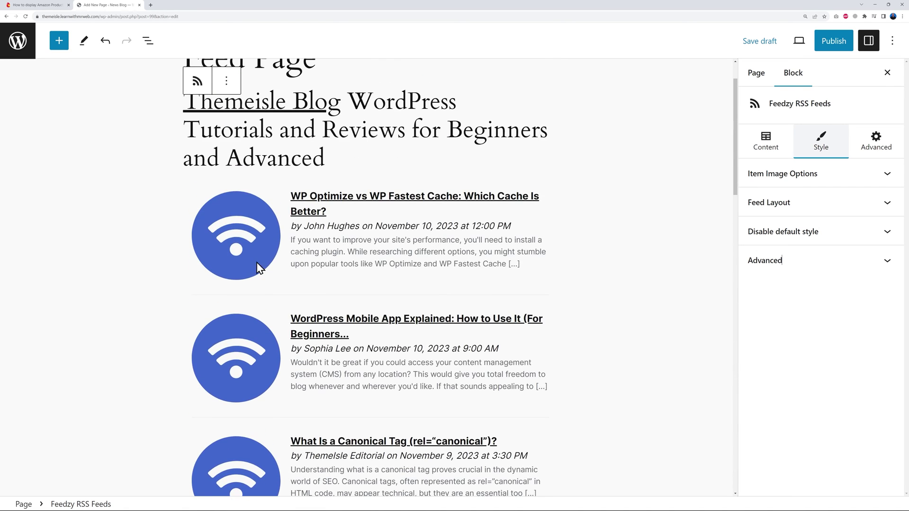
pyautogui.click(887, 175)
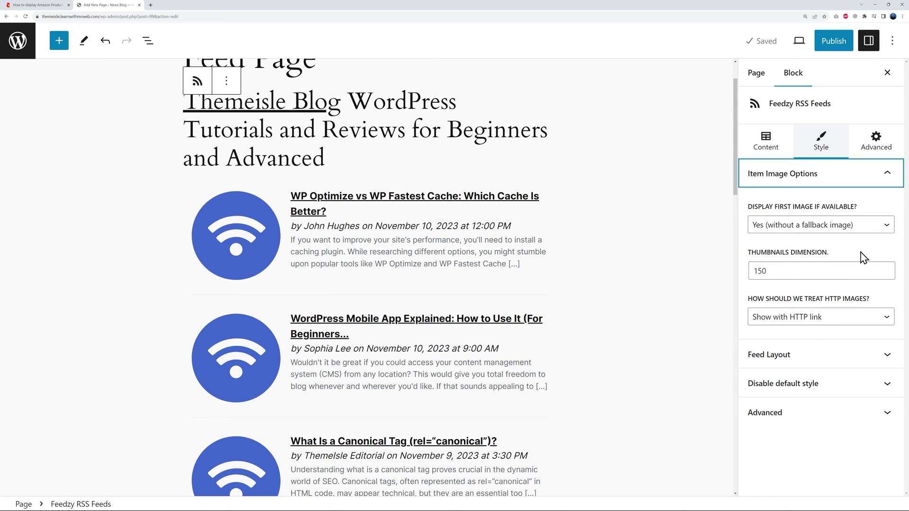
pyautogui.click(798, 236)
pyautogui.click(786, 263)
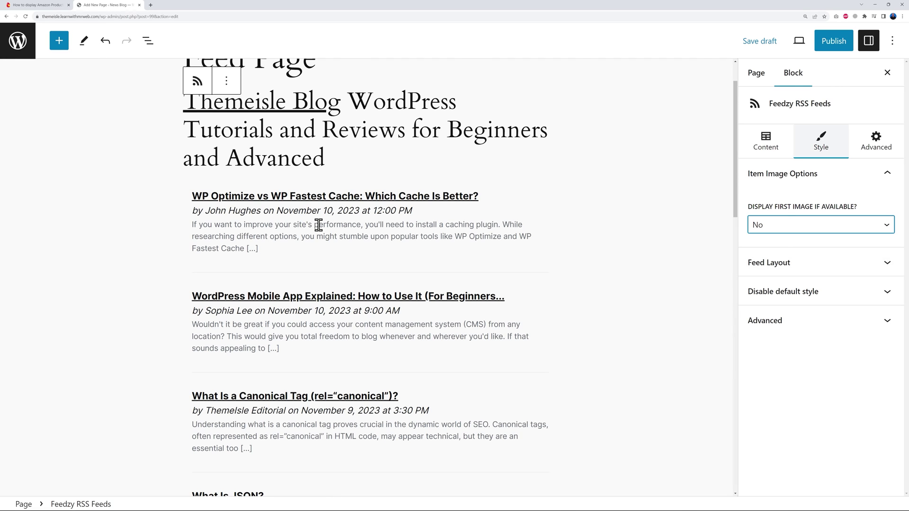
# Lay the feed out in 2 columns with the Cards template, after briefly trying Round.
pyautogui.click(885, 263)
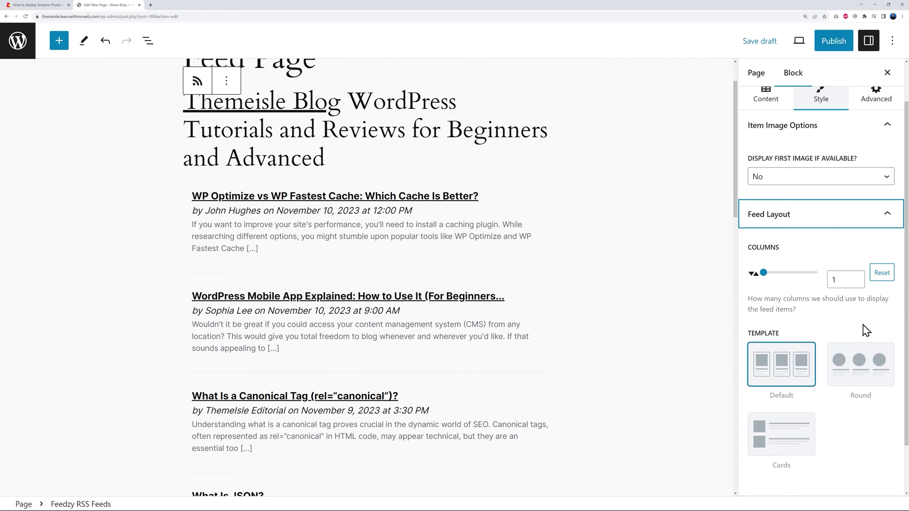
pyautogui.click(856, 278)
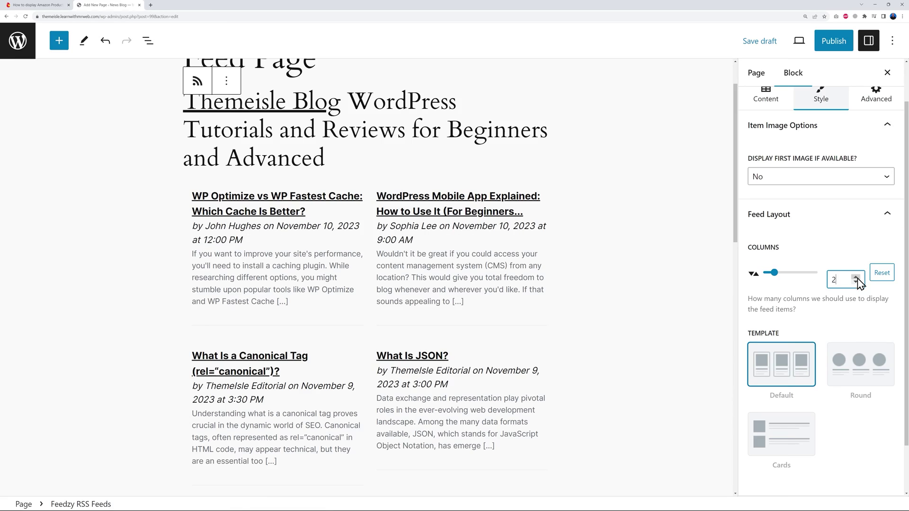
pyautogui.scroll(-5, 488, 361)
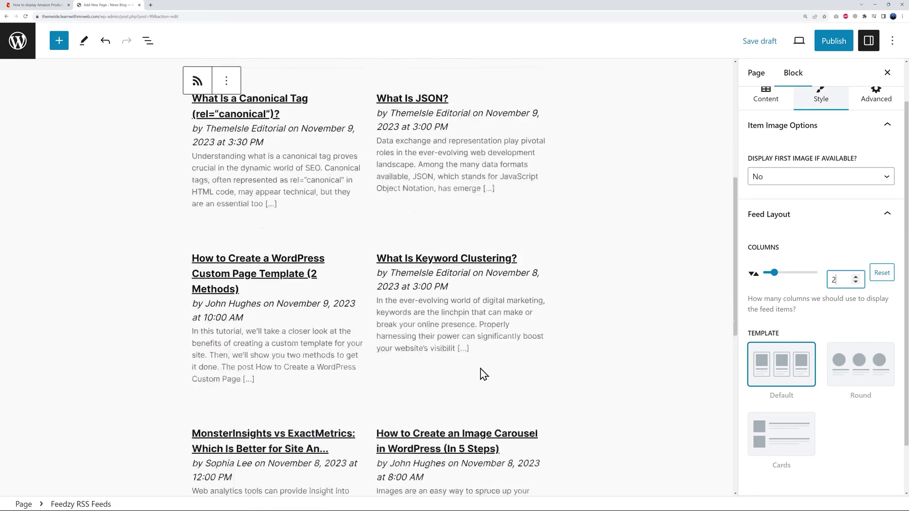
pyautogui.scroll(6, 481, 362)
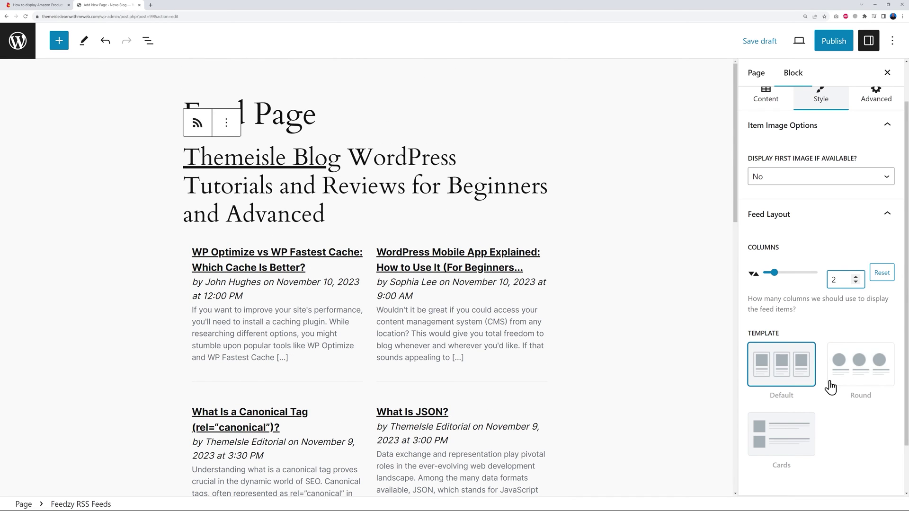
pyautogui.scroll(-1, 833, 388)
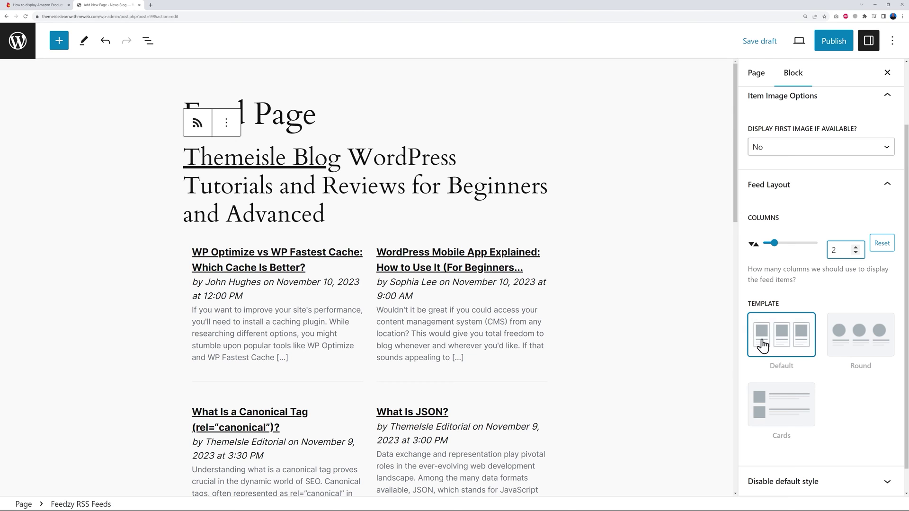
pyautogui.click(780, 416)
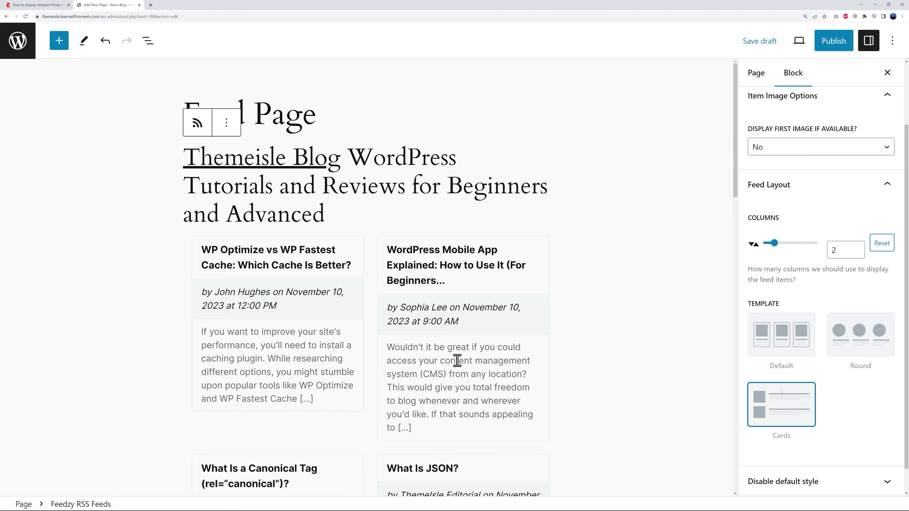
pyautogui.click(846, 346)
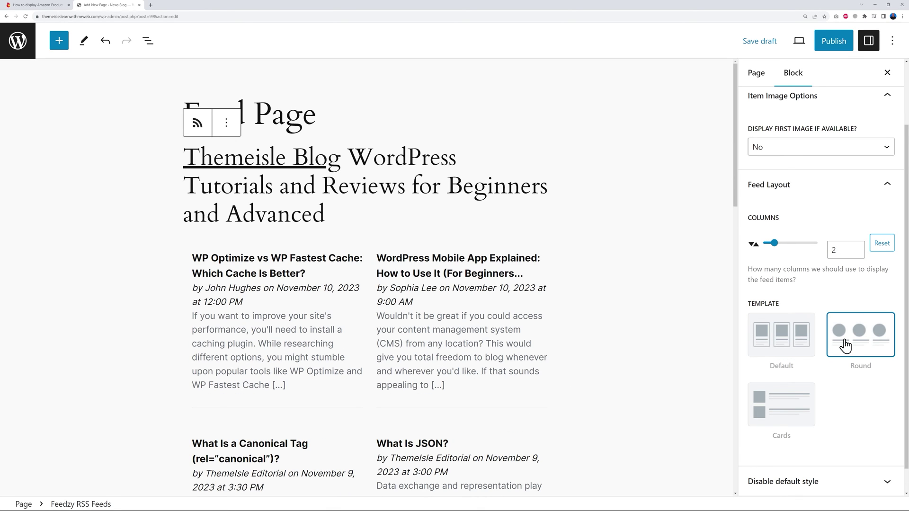
pyautogui.click(801, 396)
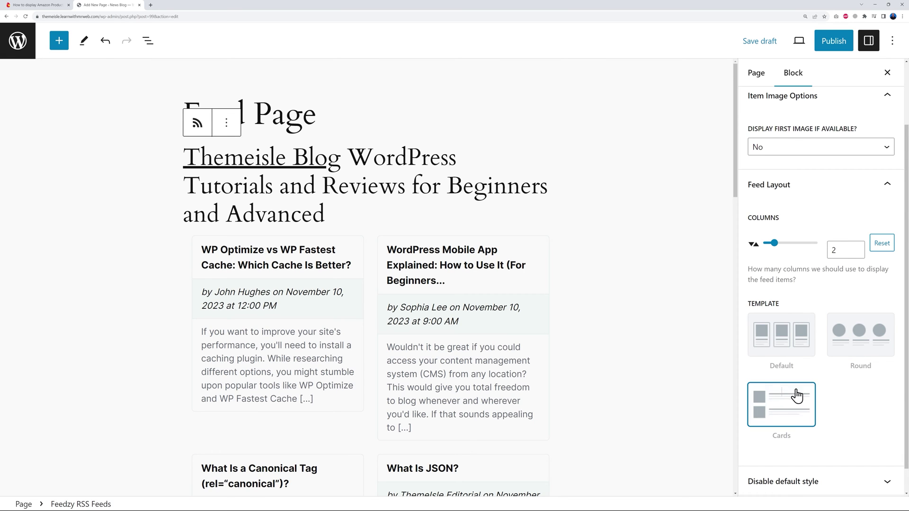
pyautogui.scroll(-1, 833, 388)
pyautogui.scroll(3, 872, 128)
pyautogui.click(877, 105)
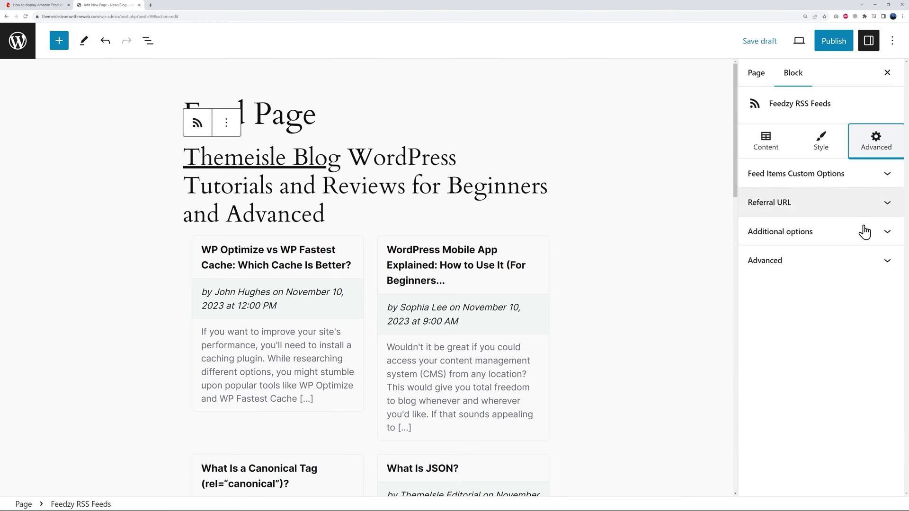
# Turn off Display feed title under Feed Items Custom Options.
pyautogui.click(806, 174)
pyautogui.click(756, 378)
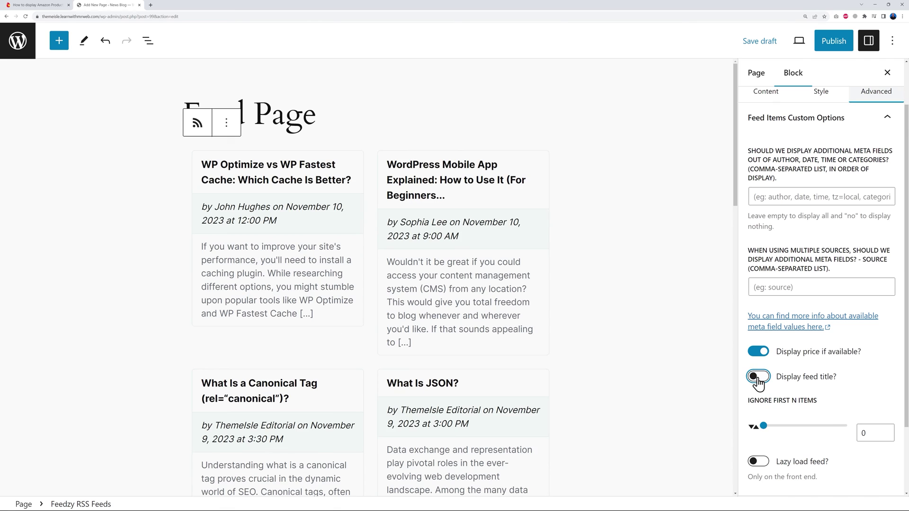
pyautogui.click(757, 379)
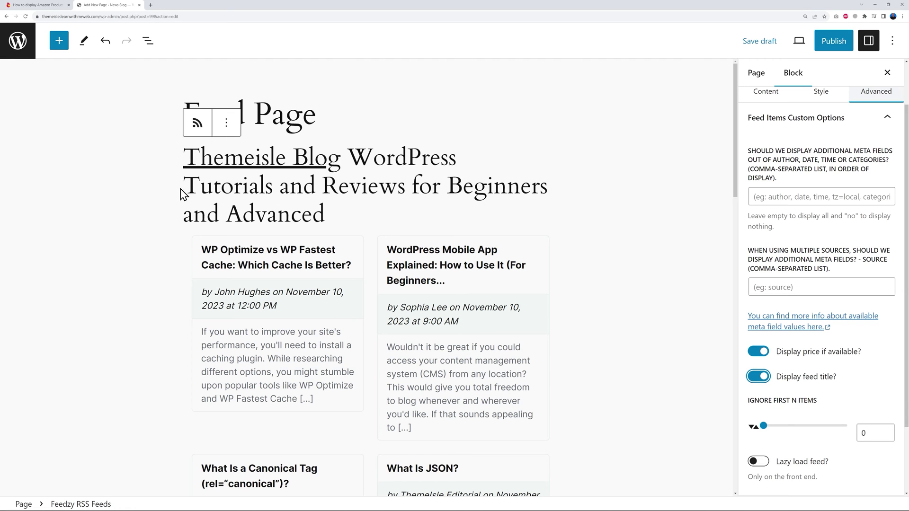
pyautogui.click(760, 379)
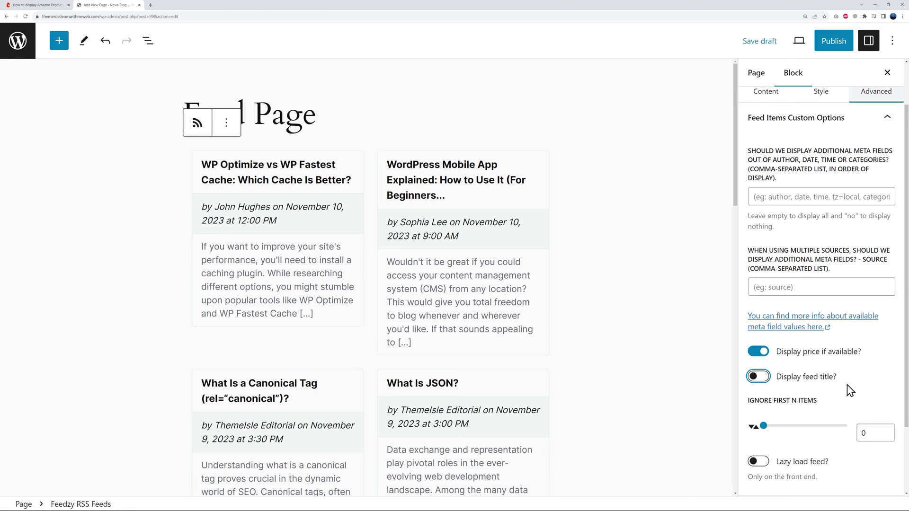
pyautogui.scroll(-2, 863, 381)
# Set the Referral URL parameter to just the aff_id affiliate parameter, without the website address.
pyautogui.click(887, 426)
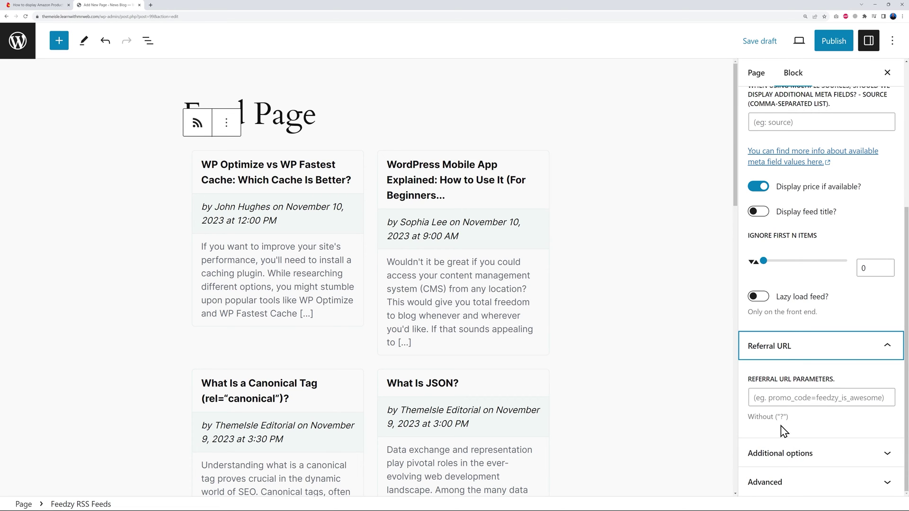
pyautogui.click(785, 399)
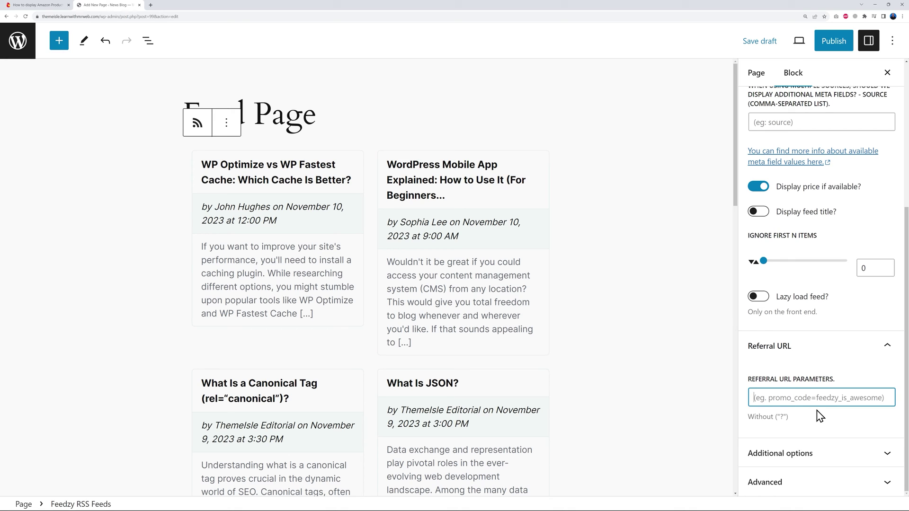
pyautogui.write('websitename.com/?aff_id=12654')
pyautogui.moveTo(823, 398); pyautogui.dragTo(717, 411)
pyautogui.press('BackSpace')
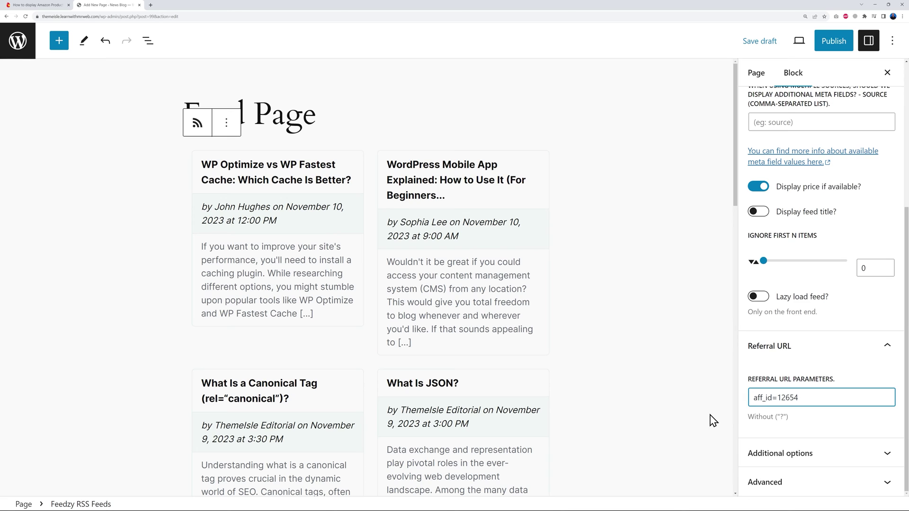
pyautogui.click(823, 424)
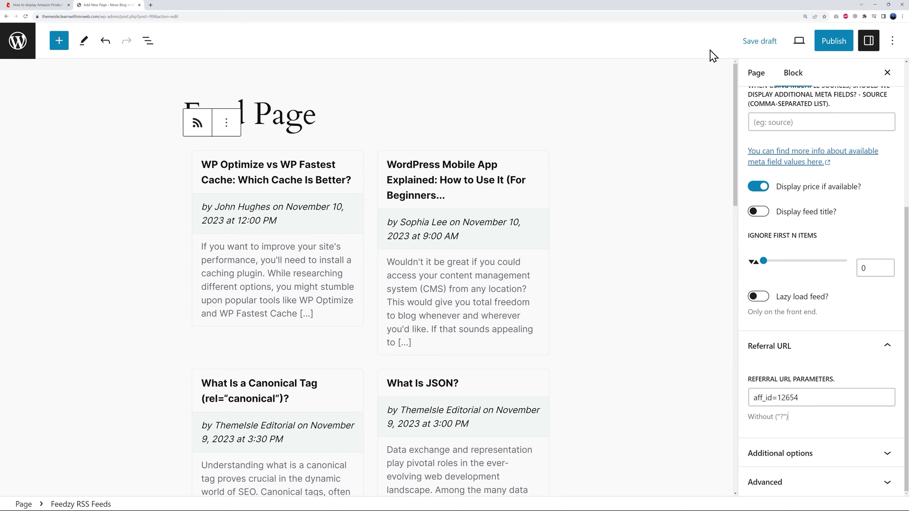
# Publish the Feed Page.
pyautogui.click(833, 41)
pyautogui.click(793, 41)
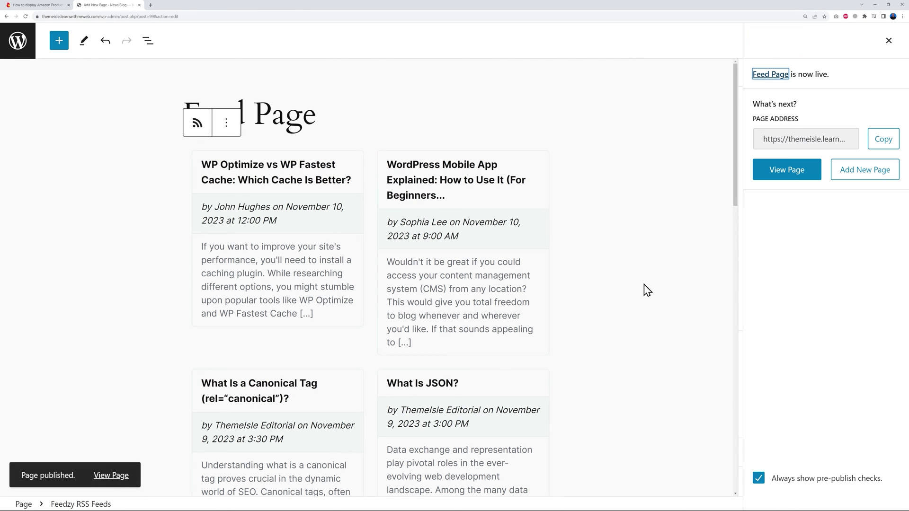
pyautogui.click(710, 147)
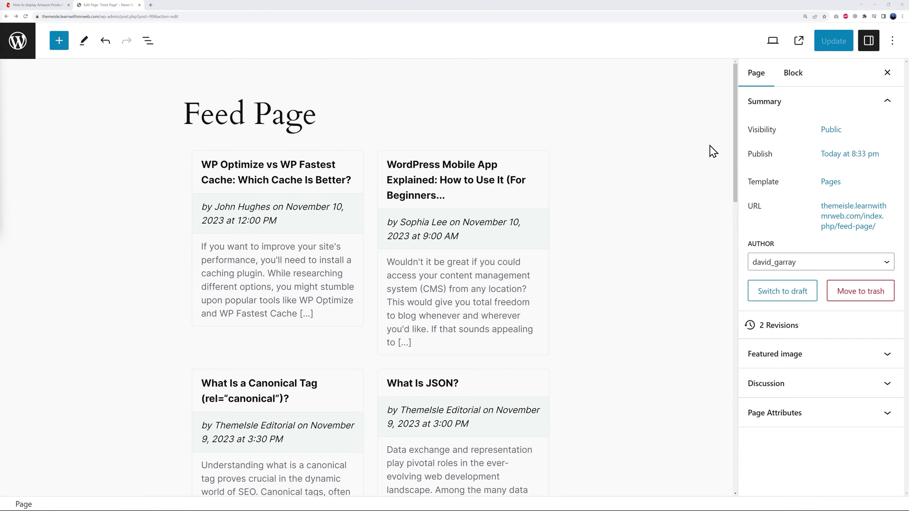
# View the live Feed Page and open the WP Optimize vs WP Fastest Cache article.
pyautogui.click(800, 44)
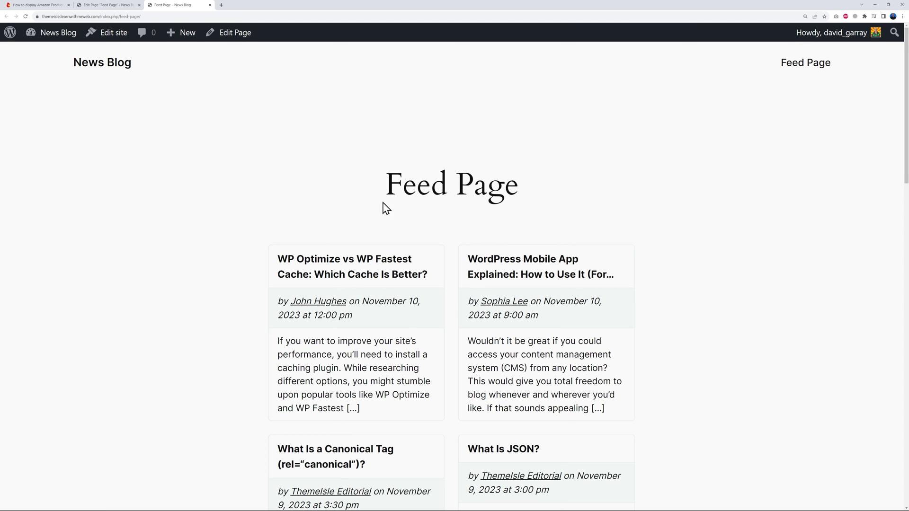
pyautogui.scroll(-2, 684, 223)
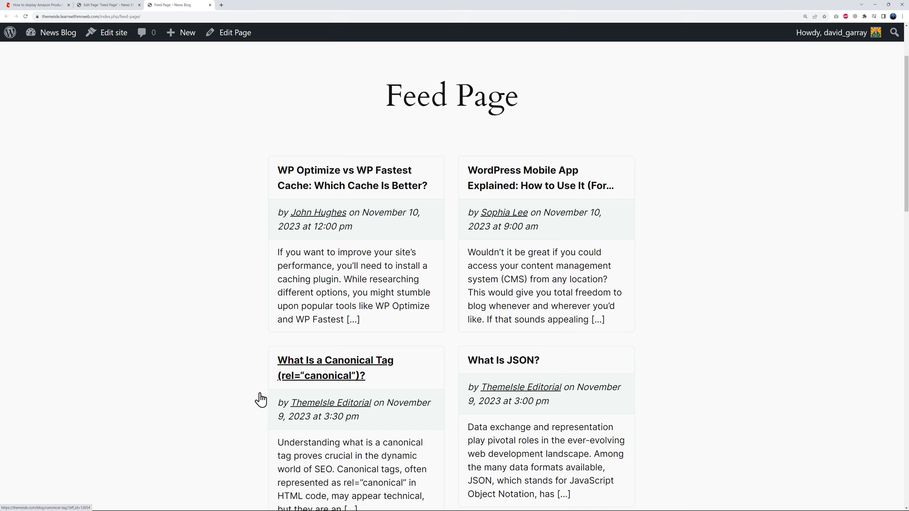
pyautogui.scroll(-8, 671, 341)
pyautogui.scroll(4, 686, 340)
pyautogui.scroll(6, 682, 341)
pyautogui.click(373, 284)
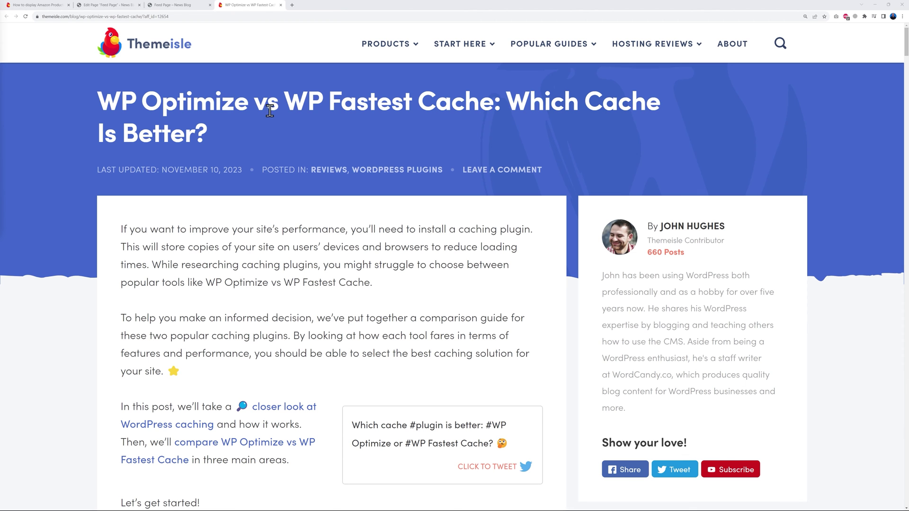
# Check the WP Optimize vs WP Fastest Cache article loaded from the feed with its aff_id link.
pyautogui.moveTo(404, 44)
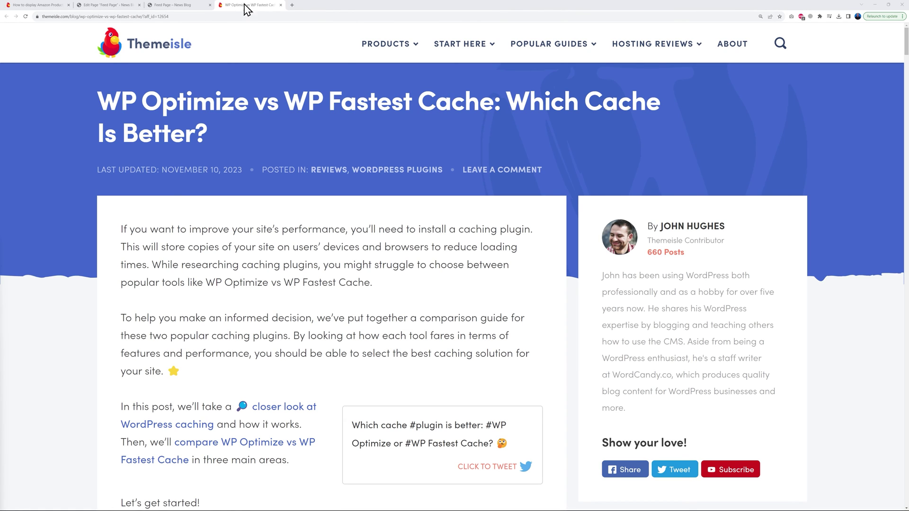
# Delete the Feedzy RSS Feeds block from the Feed Page.
pyautogui.click(121, 7)
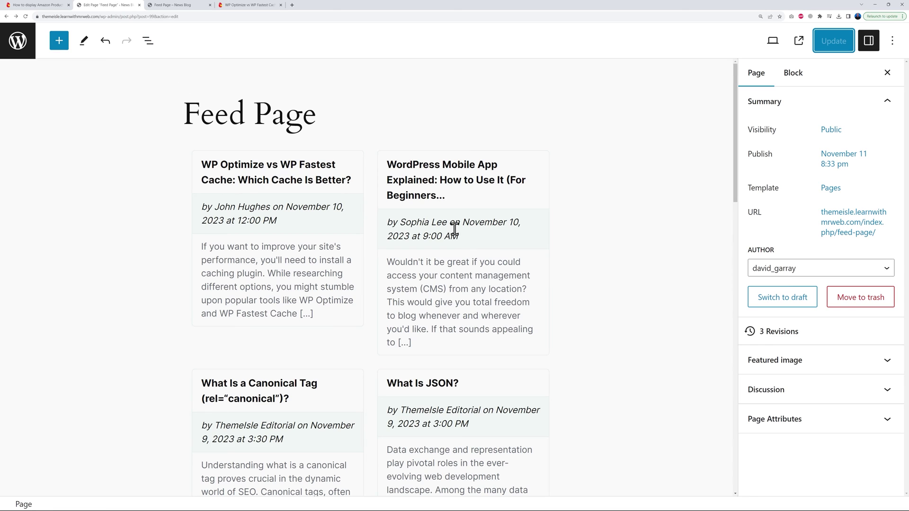
pyautogui.click(547, 180)
pyautogui.click(227, 124)
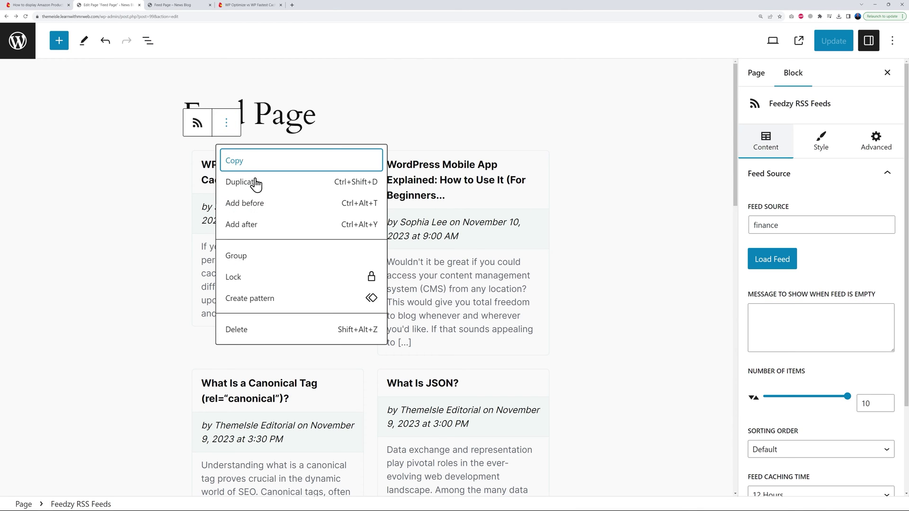
pyautogui.click(250, 338)
# Add a Shortcode block with a feedzy-rss shortcode for the Themeisle blog feed URL, max="10", feed_title="yes".
pyautogui.click(545, 151)
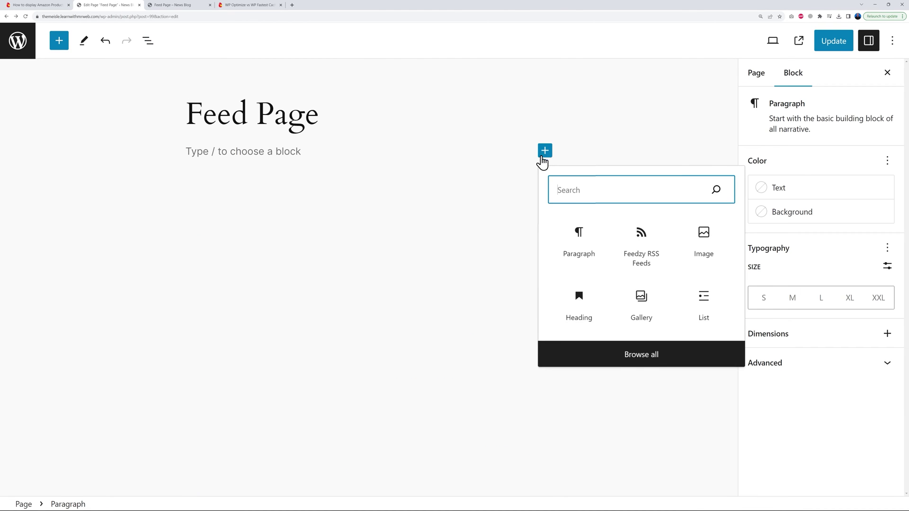
pyautogui.write('sho')
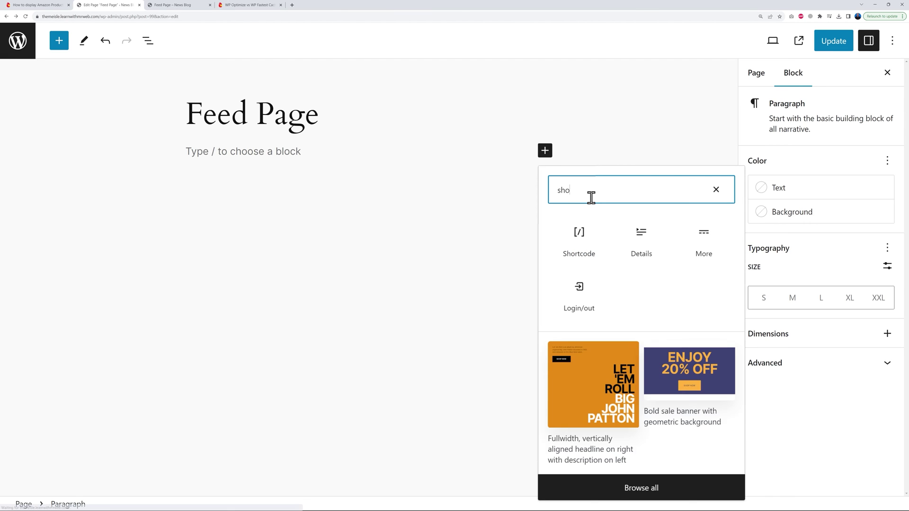
pyautogui.click(580, 239)
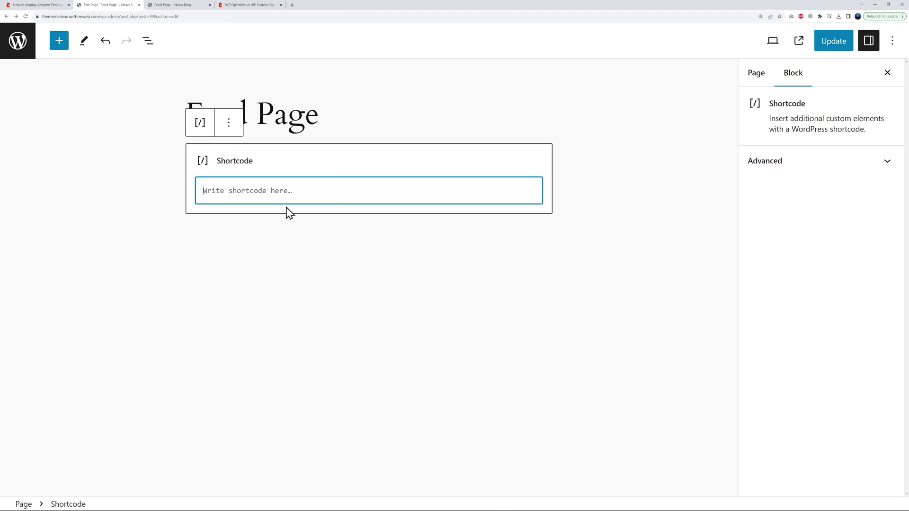
pyautogui.write('[feedzy-rss feeds="')
pyautogui.hotkey('alt', 'Tab')
pyautogui.click(313, 190)
pyautogui.write('https://themeisle.com/blog/feed/')
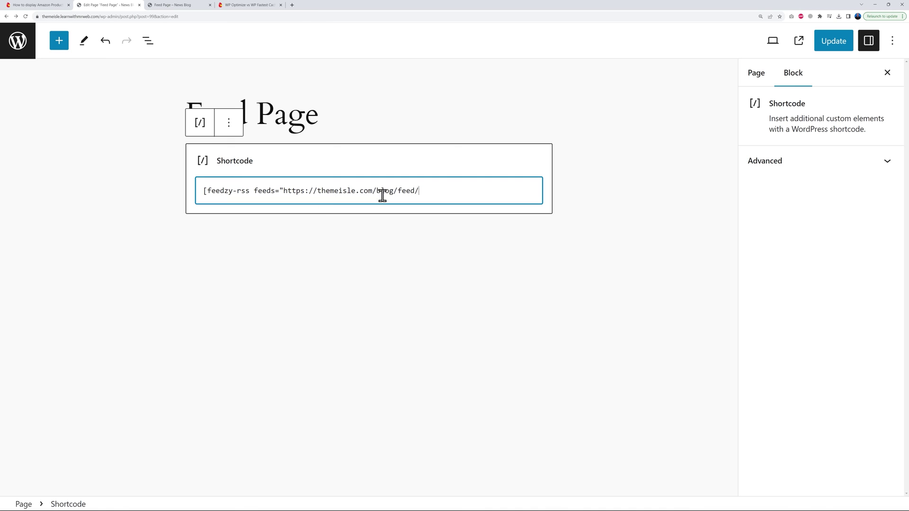
pyautogui.write('" max="10" feed_title="yes')
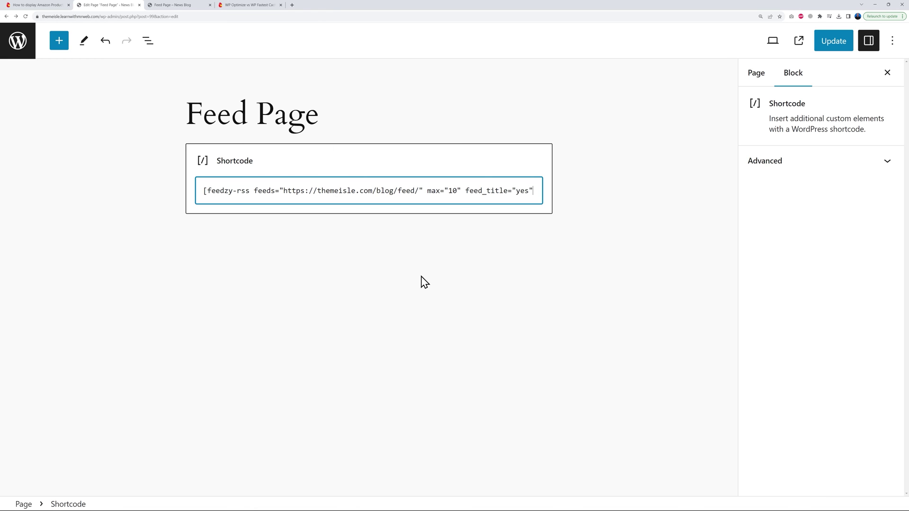
pyautogui.write(']')
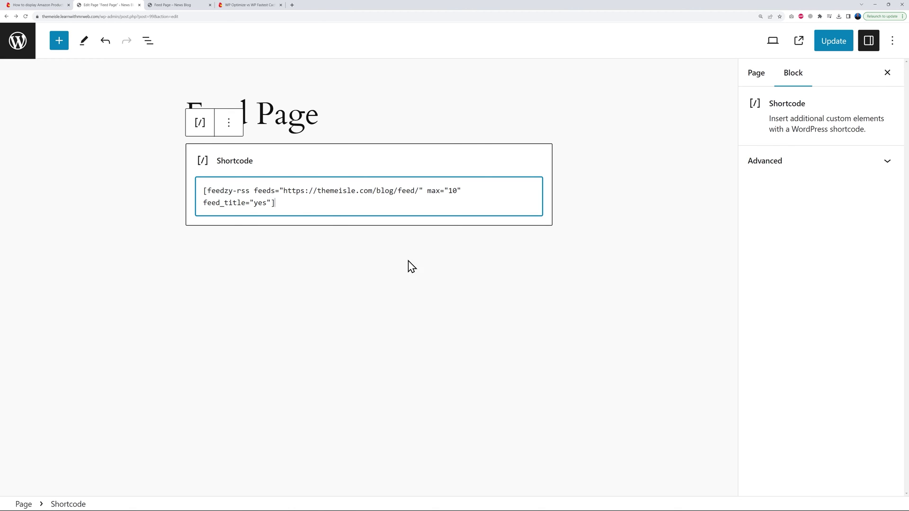
# Update the Feed Page and view it live.
pyautogui.click(835, 47)
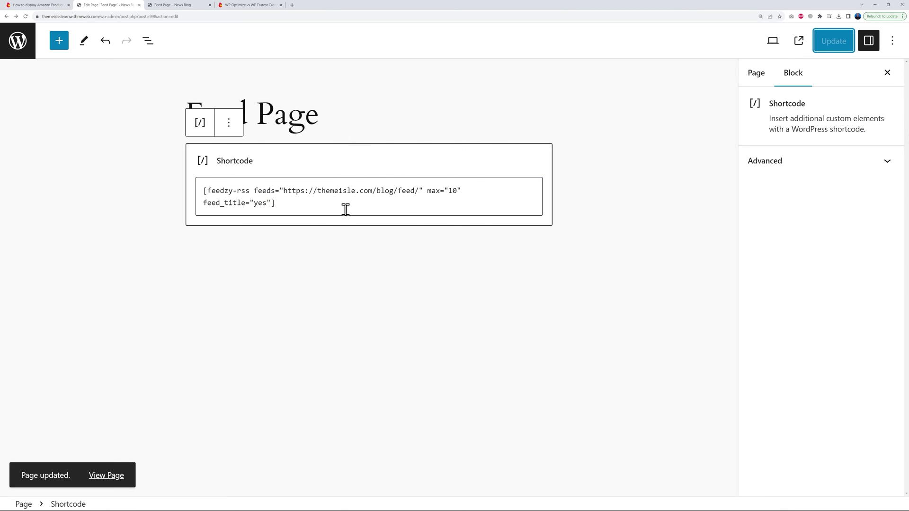
pyautogui.click(799, 42)
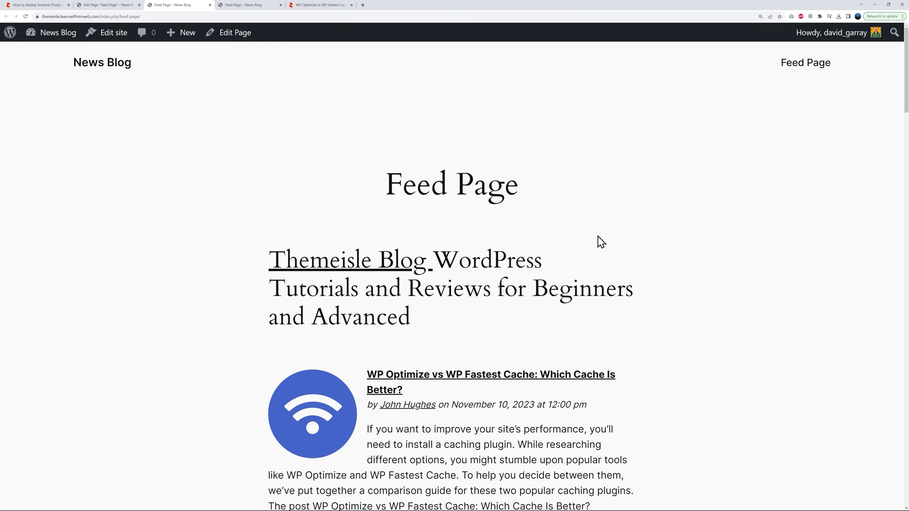
pyautogui.scroll(-2, 667, 264)
# Review the live Feed Page, then return to its editor showing the Shortcode block.
pyautogui.scroll(1, 665, 264)
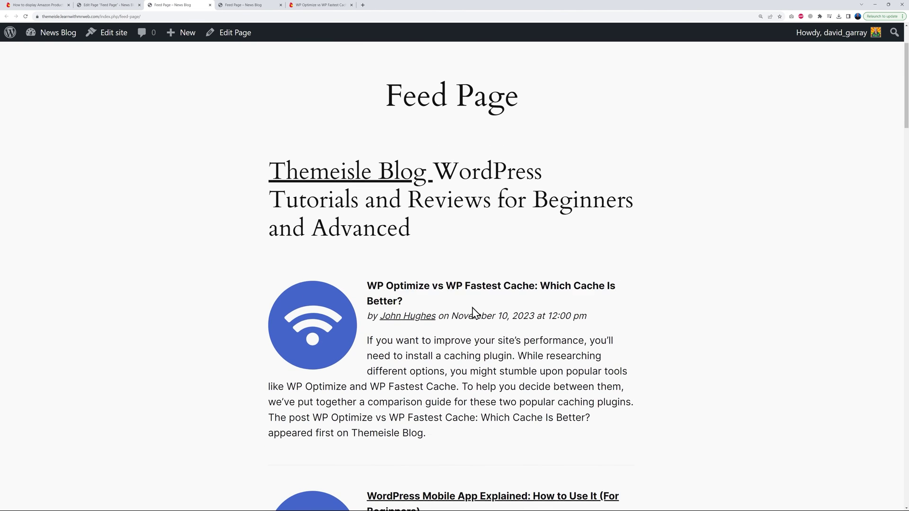
pyautogui.scroll(-10, 616, 317)
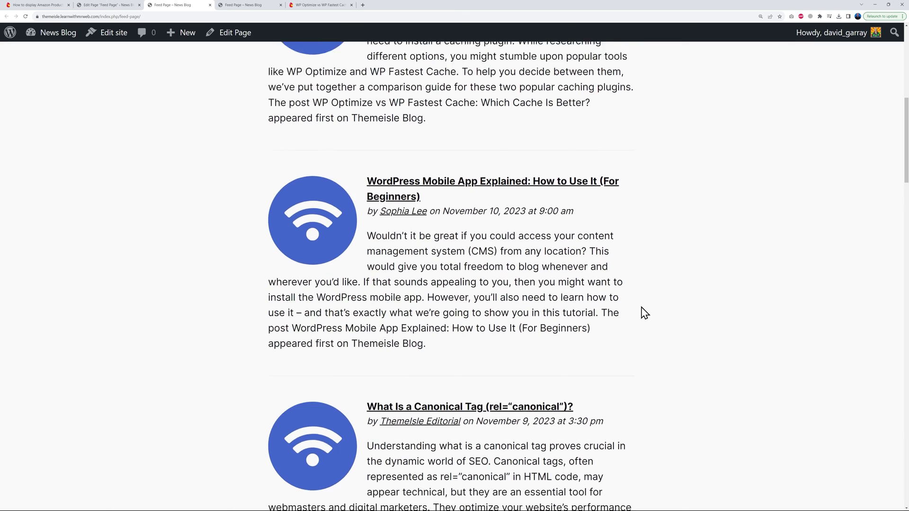
pyautogui.scroll(12, 643, 313)
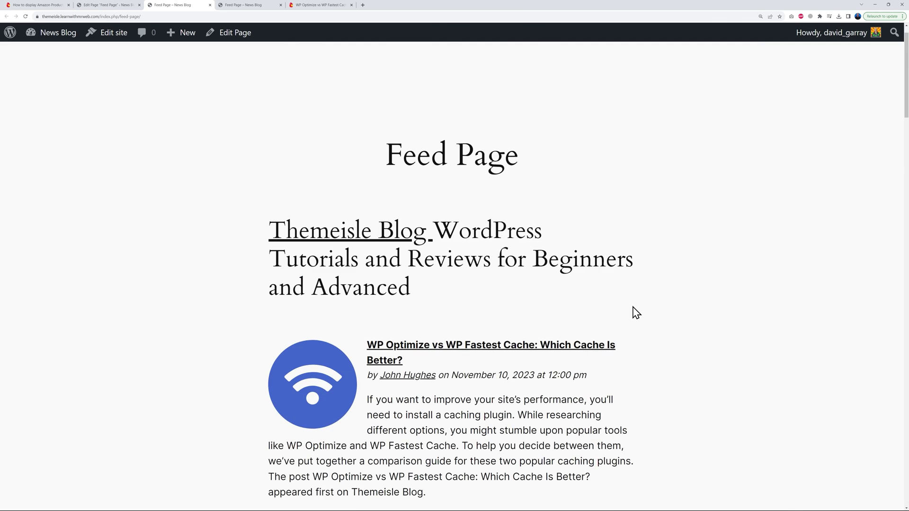
pyautogui.click(113, 6)
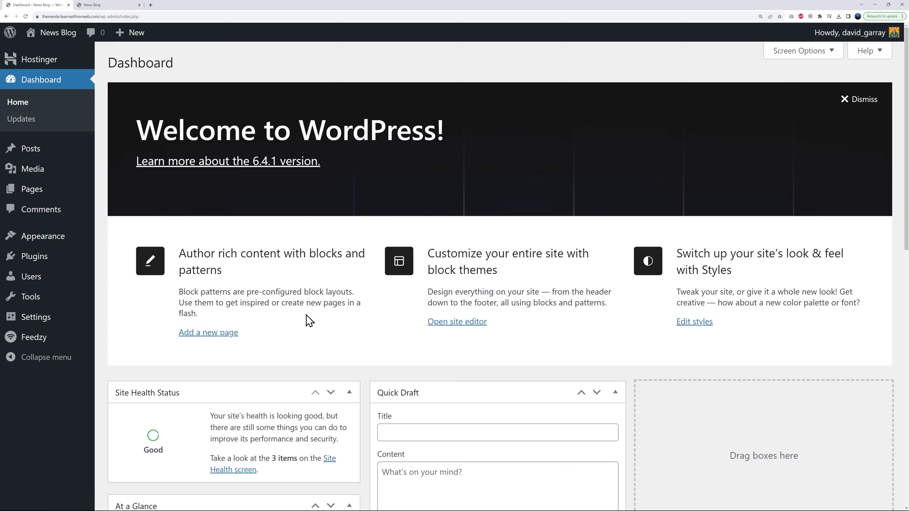
# Scroll through the News Blog front page and return to the top.
pyautogui.moveTo(58, 341)
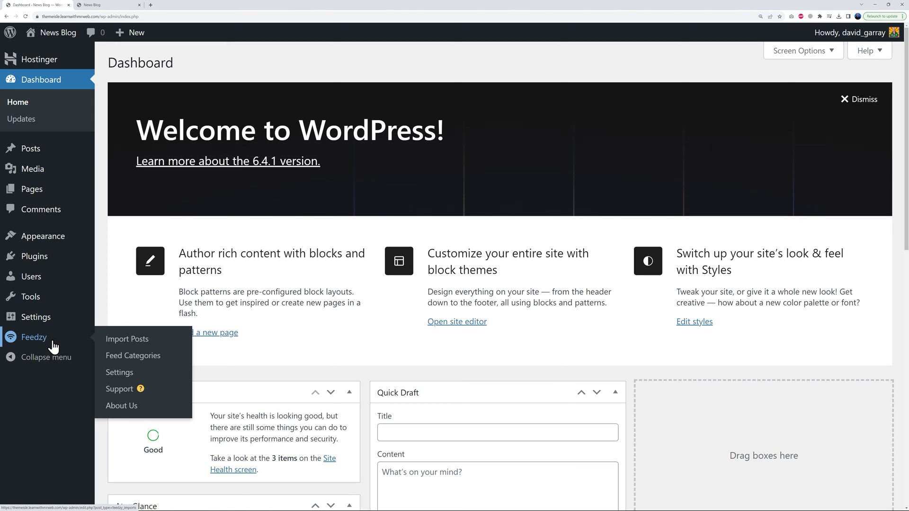
pyautogui.click(105, 5)
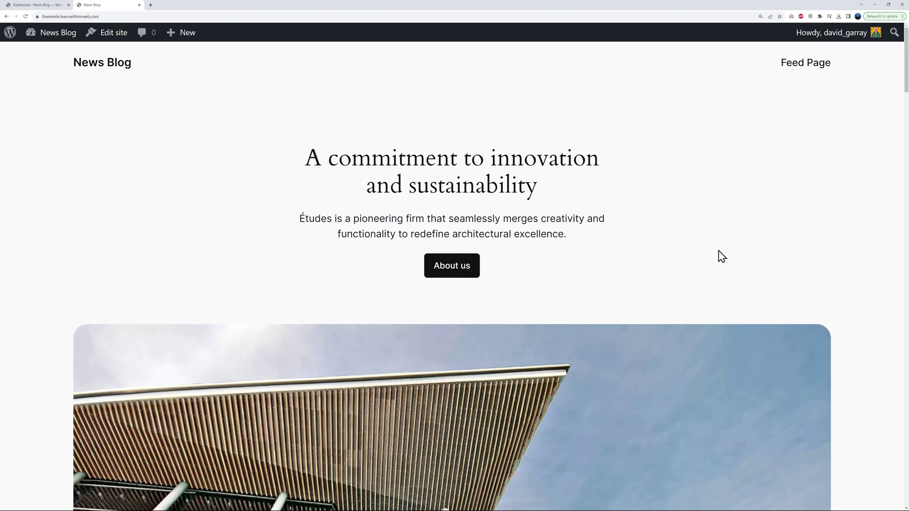
pyautogui.scroll(-7, 731, 253)
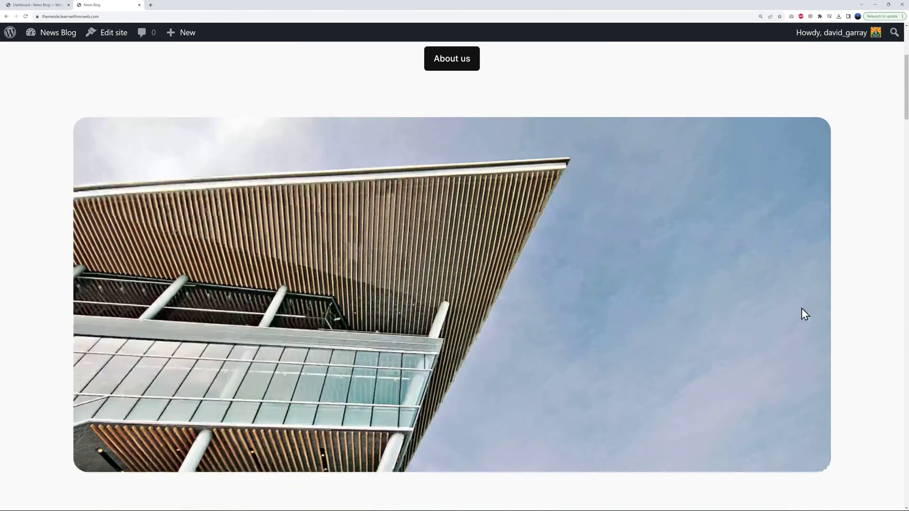
pyautogui.scroll(-10, 801, 309)
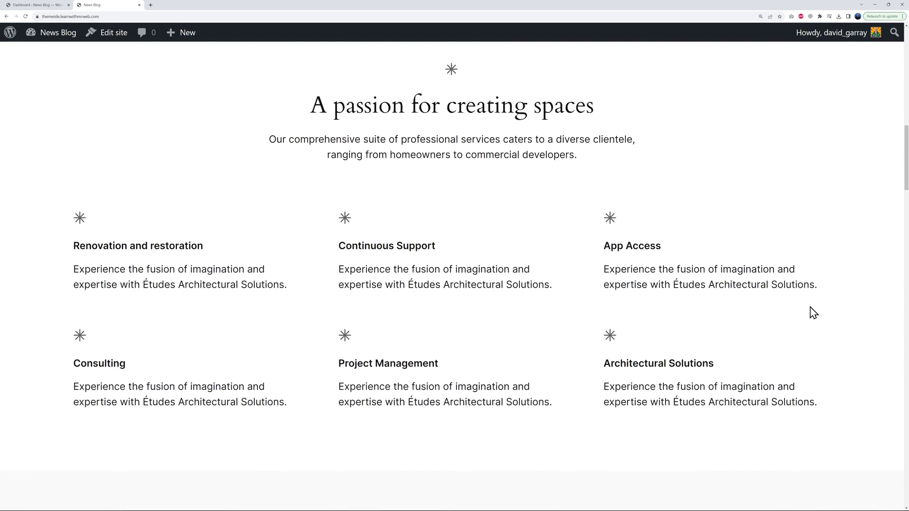
pyautogui.scroll(-5, 777, 309)
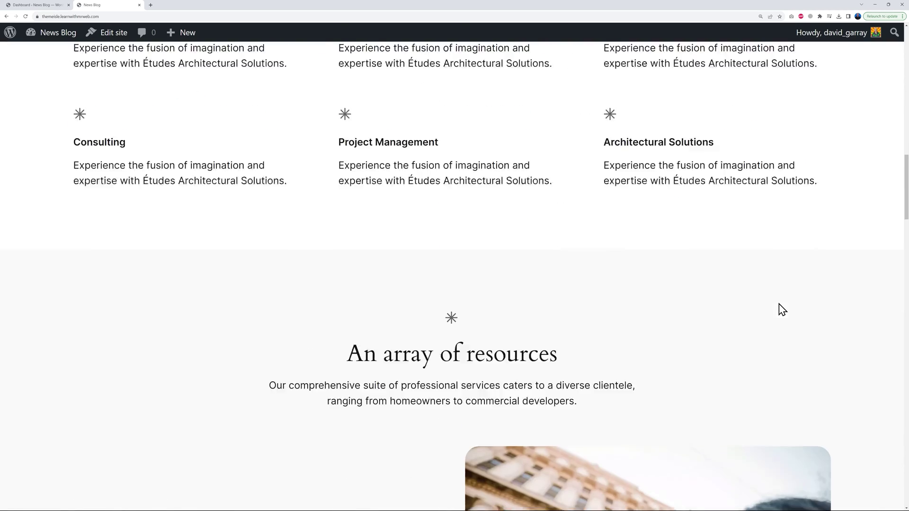
pyautogui.scroll(-16, 776, 305)
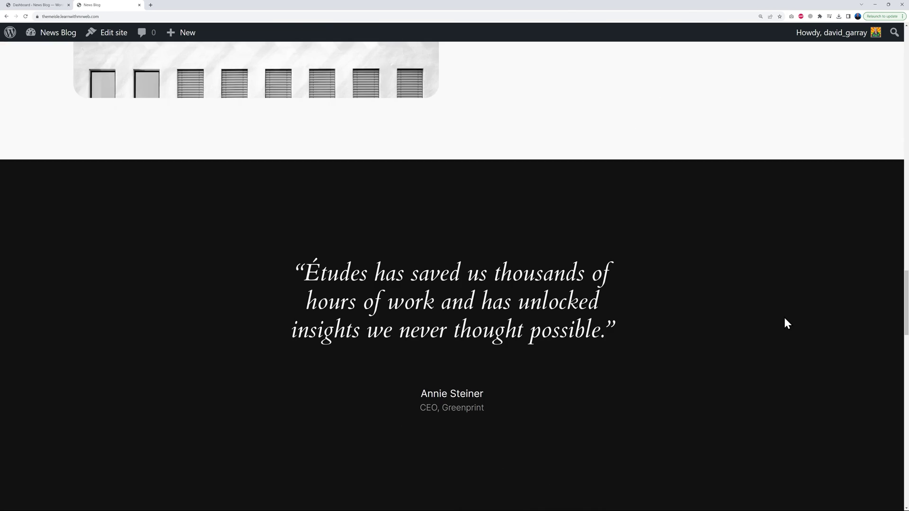
pyautogui.scroll(-6, 786, 324)
pyautogui.press('Home')
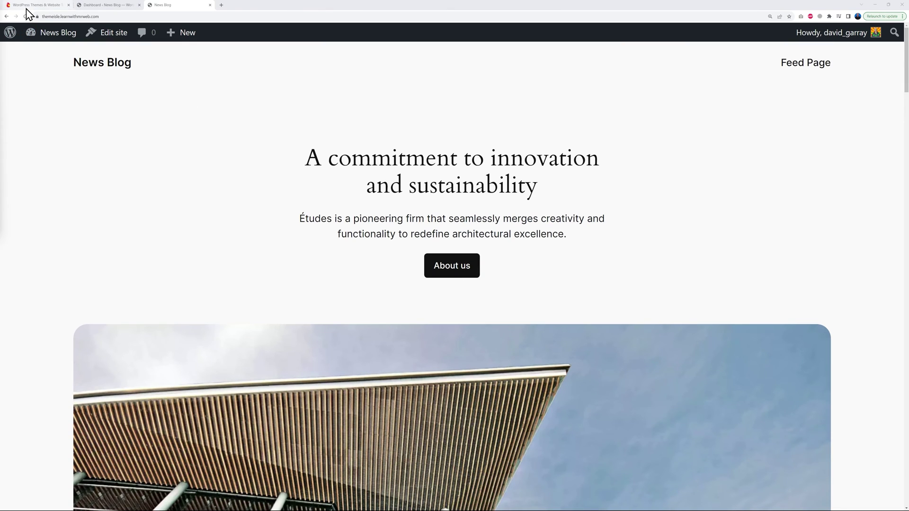
# Browse Themeisle's WordPress Themes list and open Neve's LEARN MORE product page.
pyautogui.click(29, 5)
pyautogui.moveTo(474, 55)
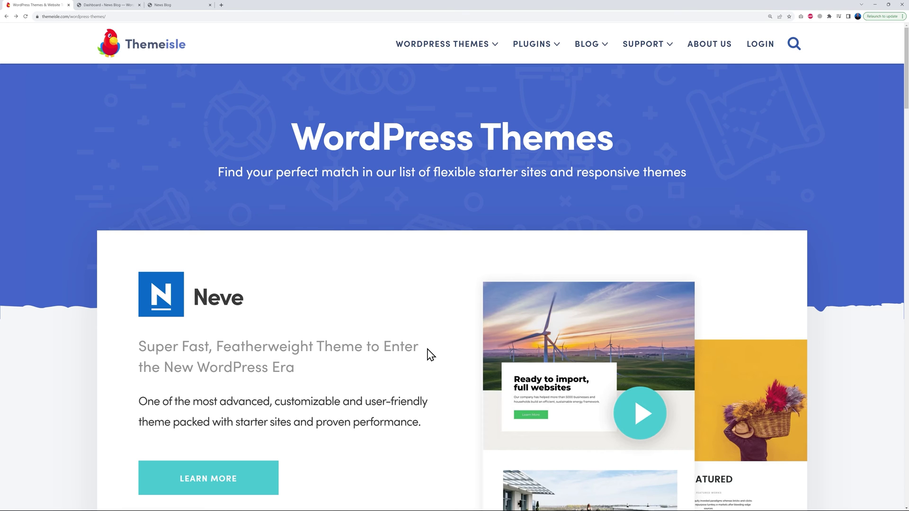
pyautogui.scroll(-8, 435, 353)
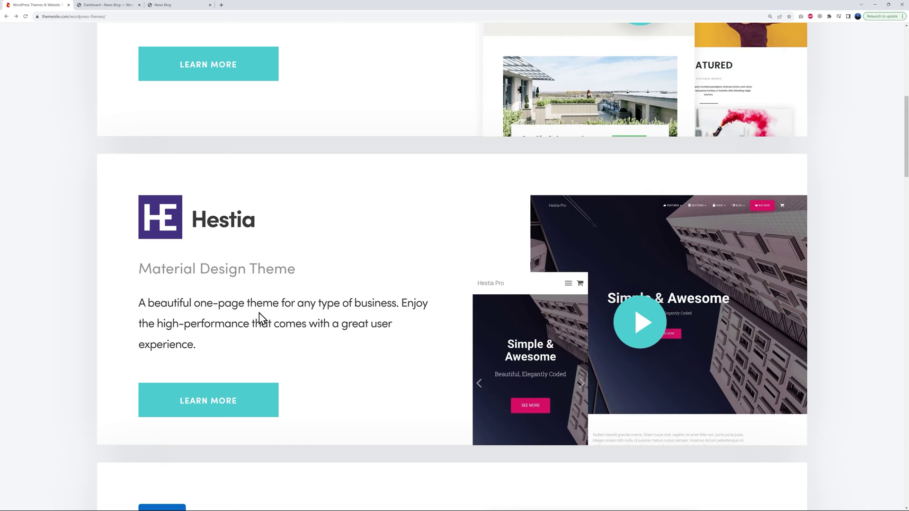
pyautogui.scroll(-6, 431, 345)
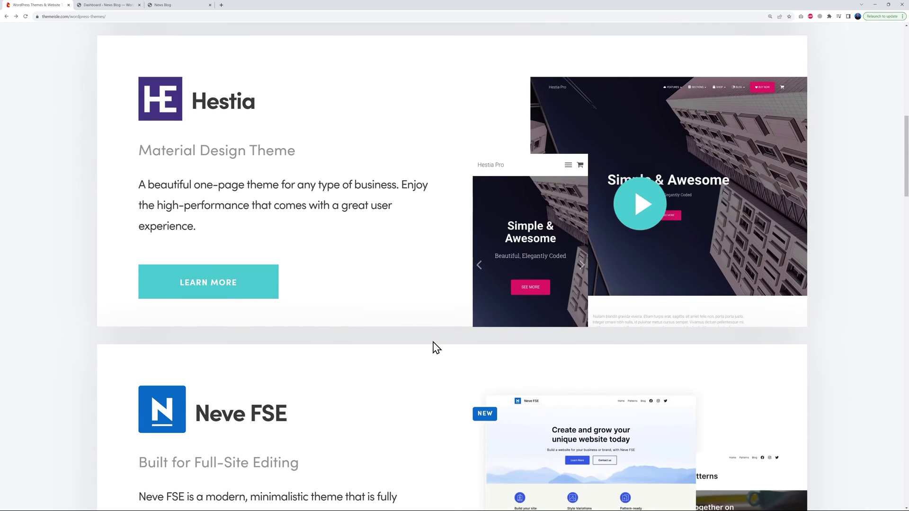
pyautogui.scroll(-1, 393, 303)
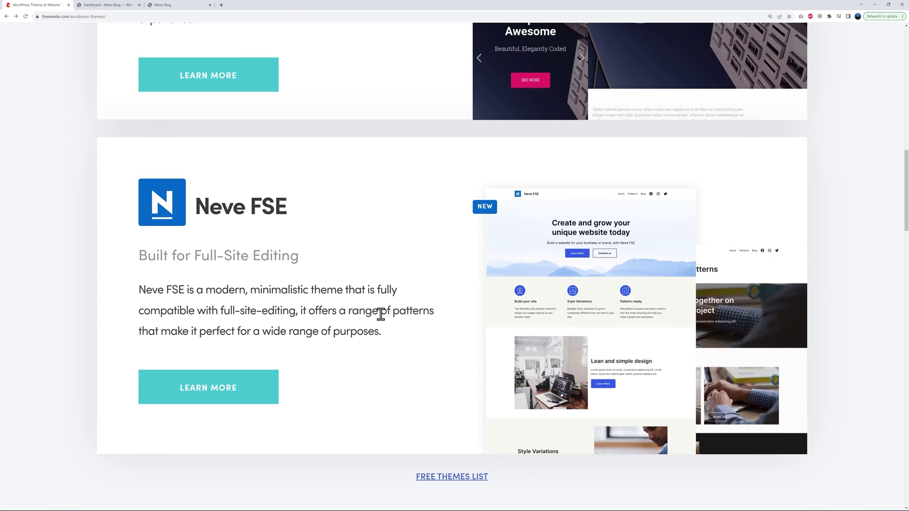
pyautogui.scroll(10, 381, 318)
pyautogui.scroll(2, 384, 320)
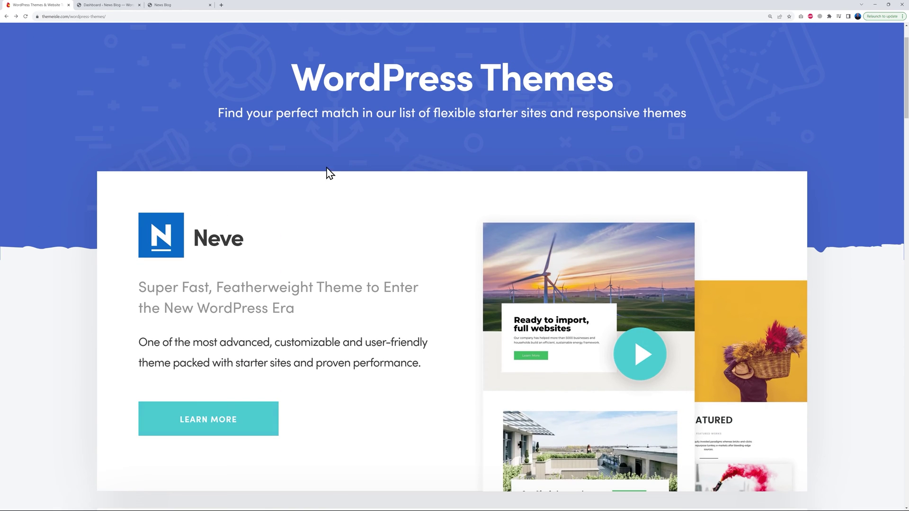
pyautogui.click(202, 436)
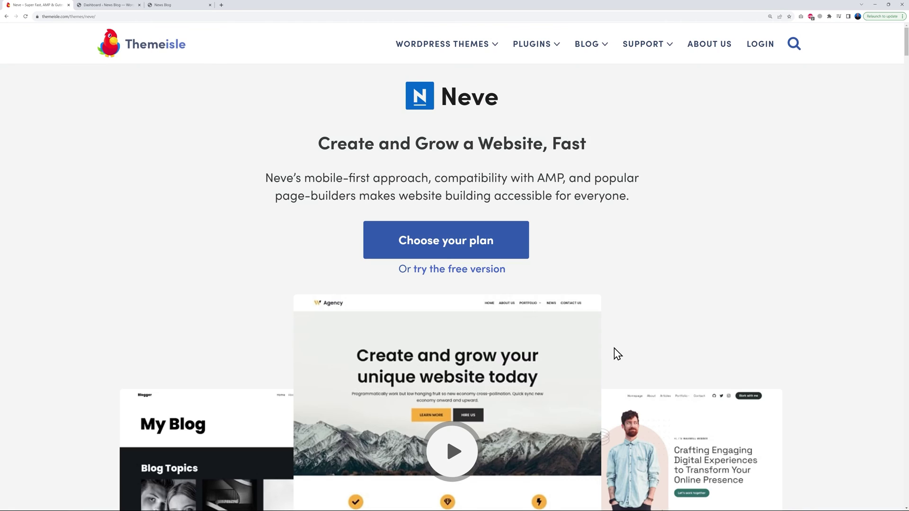
pyautogui.scroll(-9, 803, 265)
pyautogui.scroll(-2, 807, 269)
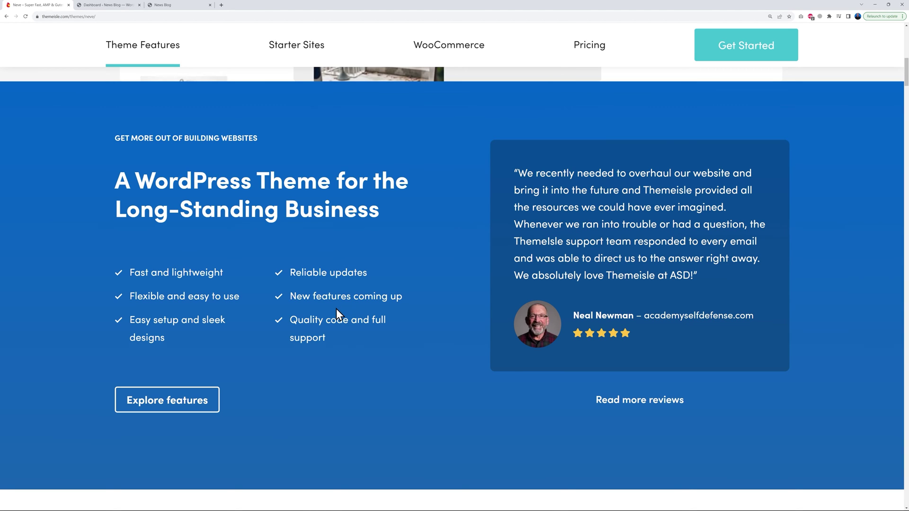
# Open Neve's Pricing page and read the feature descriptions of the €69, €149 and €259 plans.
pyautogui.click(592, 55)
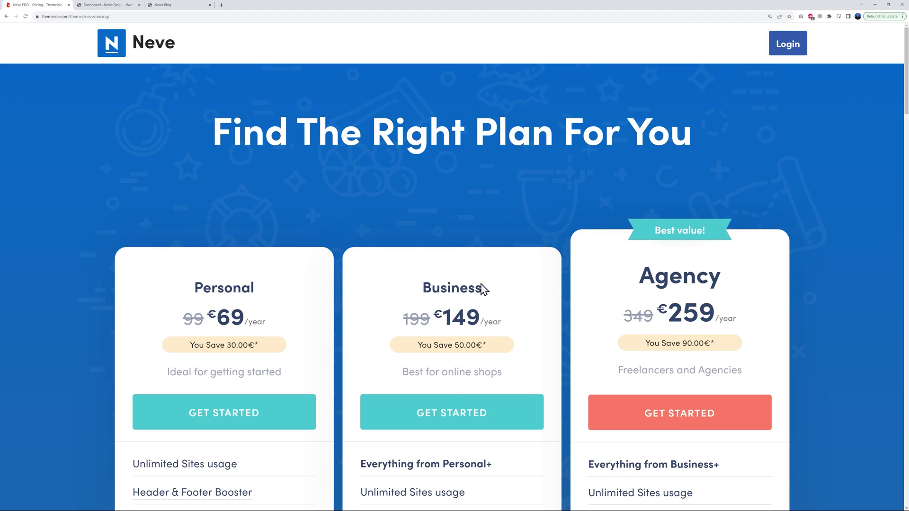
pyautogui.scroll(-3, 843, 228)
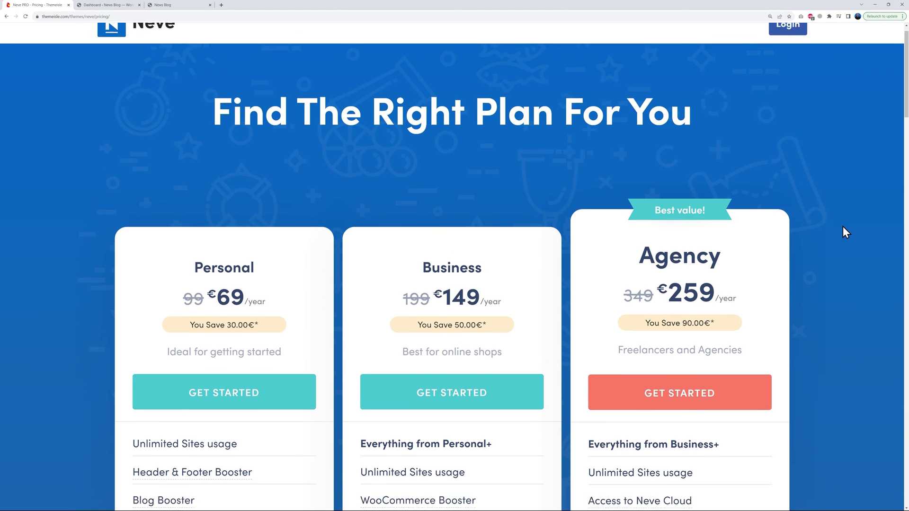
pyautogui.scroll(-1, 842, 227)
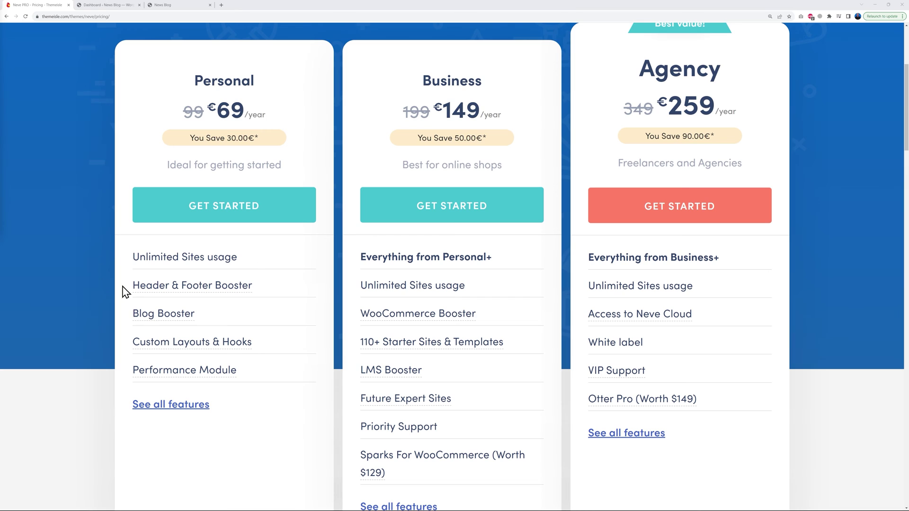
pyautogui.moveTo(144, 285)
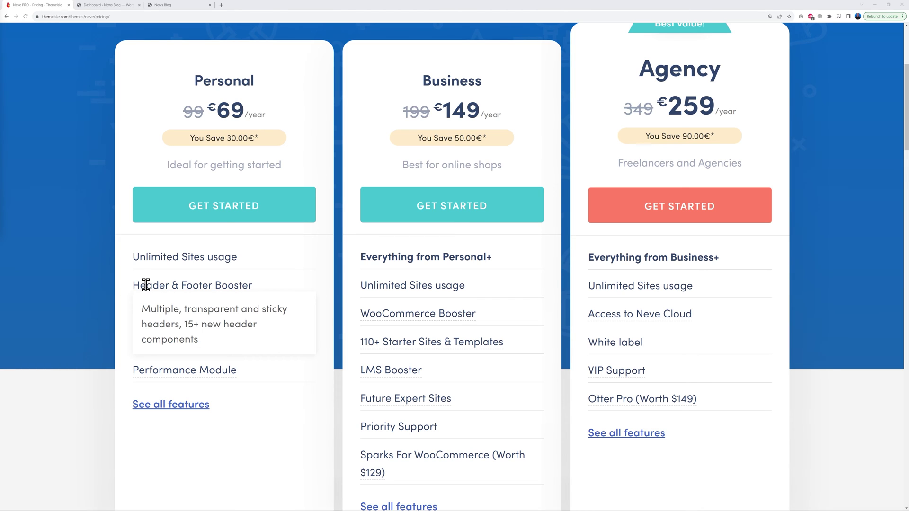
pyautogui.moveTo(147, 312)
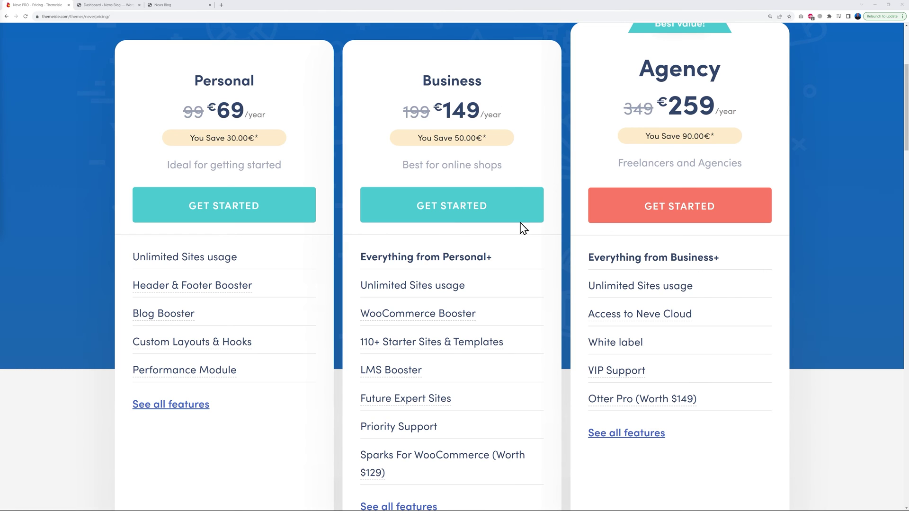
pyautogui.moveTo(411, 345)
pyautogui.moveTo(589, 343); pyautogui.dragTo(679, 349)
pyautogui.click(682, 350)
# Search the theme directory for neve and install the Neve theme.
pyautogui.hotkey('ctrl', 'Tab')
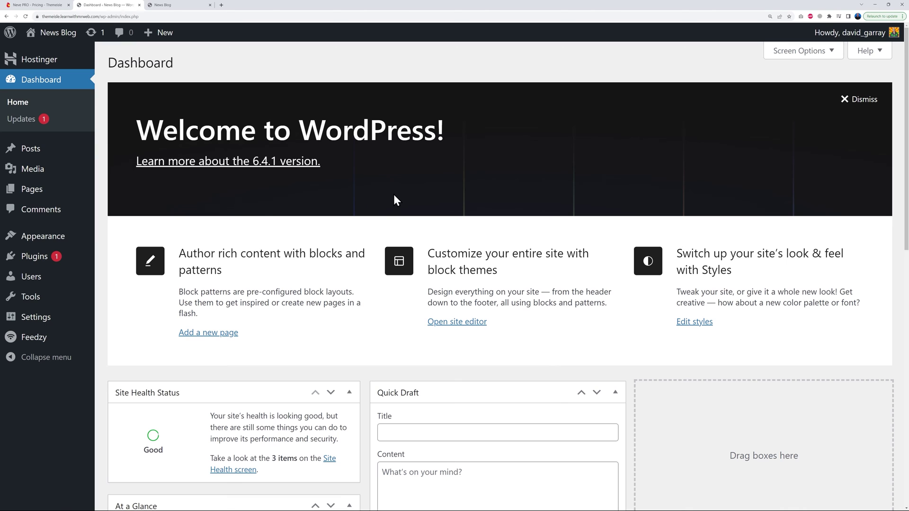
pyautogui.moveTo(44, 242)
pyautogui.click(120, 239)
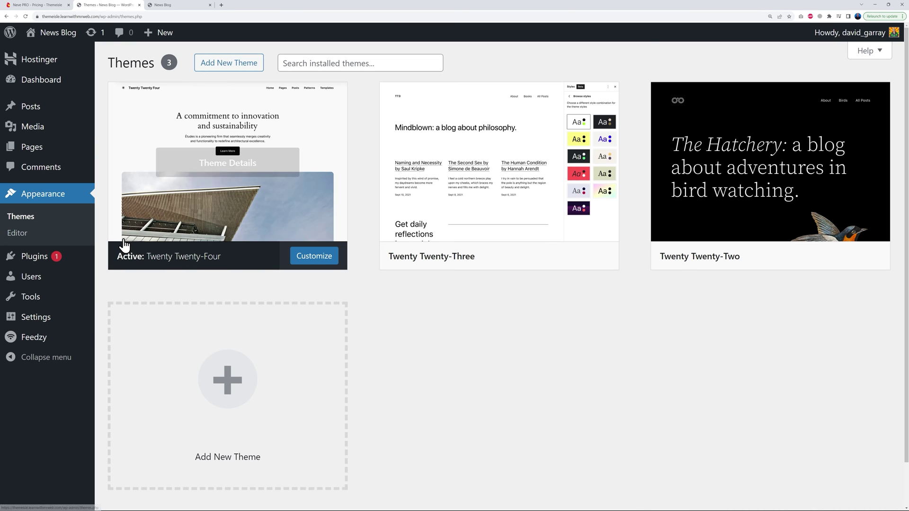
pyautogui.click(223, 67)
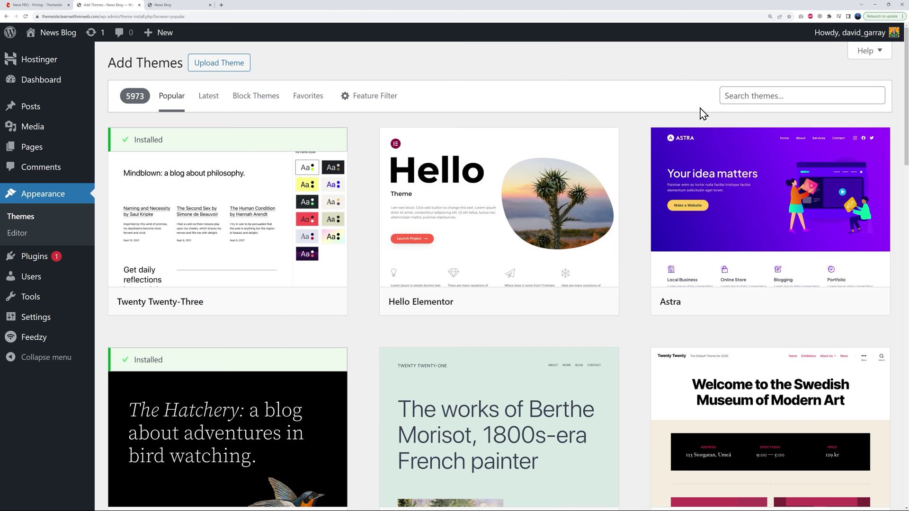
pyautogui.click(747, 97)
pyautogui.write('neve')
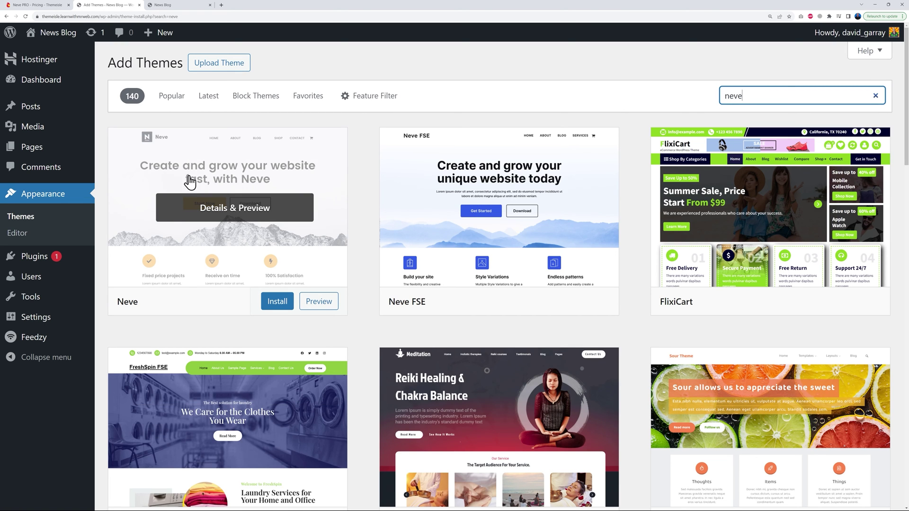
pyautogui.click(276, 304)
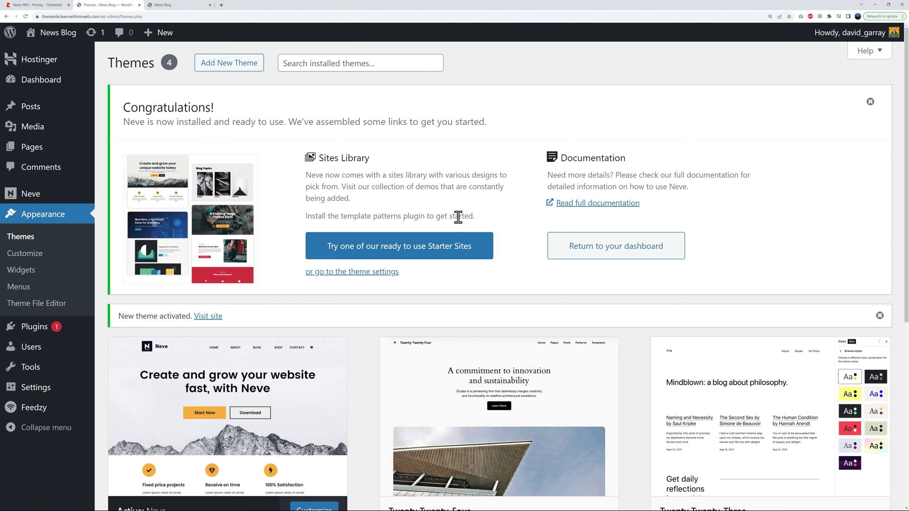
# Upload and activate neve-pro-plugin.zip, then go to the Themes page.
pyautogui.click(48, 328)
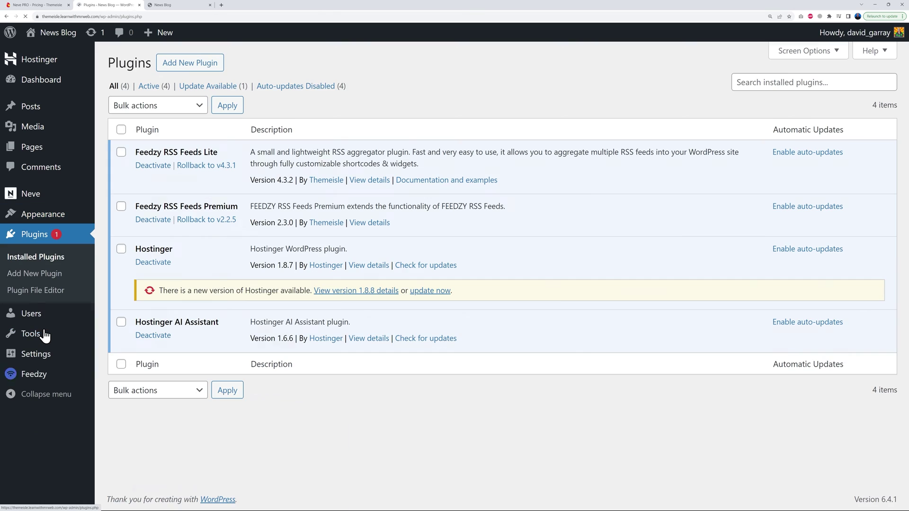
pyautogui.click(194, 66)
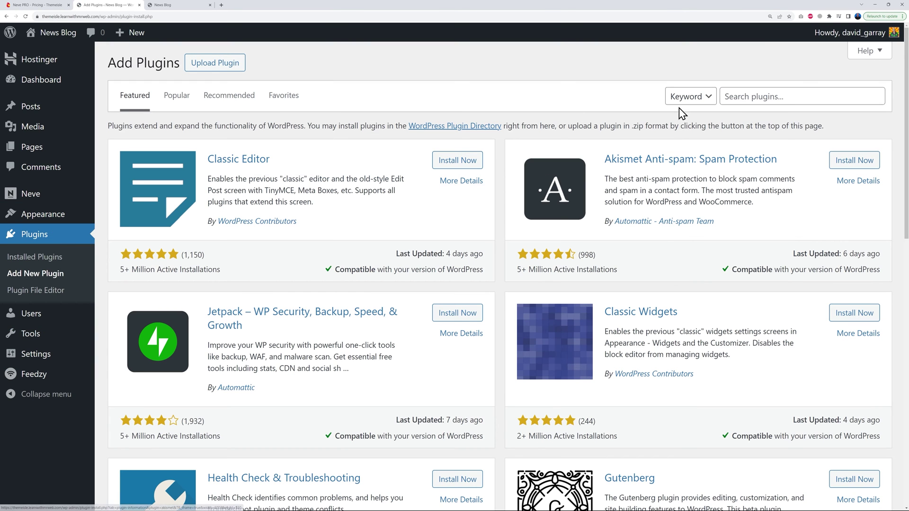
pyautogui.click(238, 69)
pyautogui.click(415, 170)
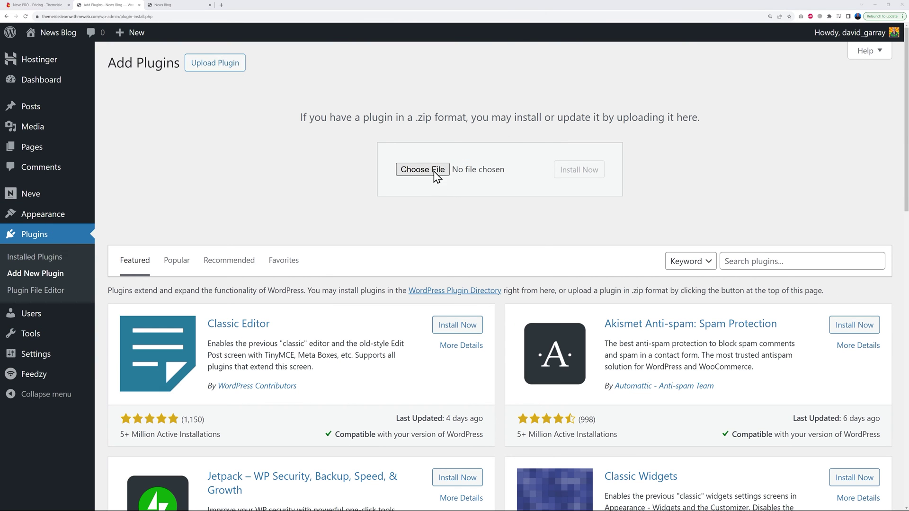
pyautogui.click(129, 71)
pyautogui.click(492, 257)
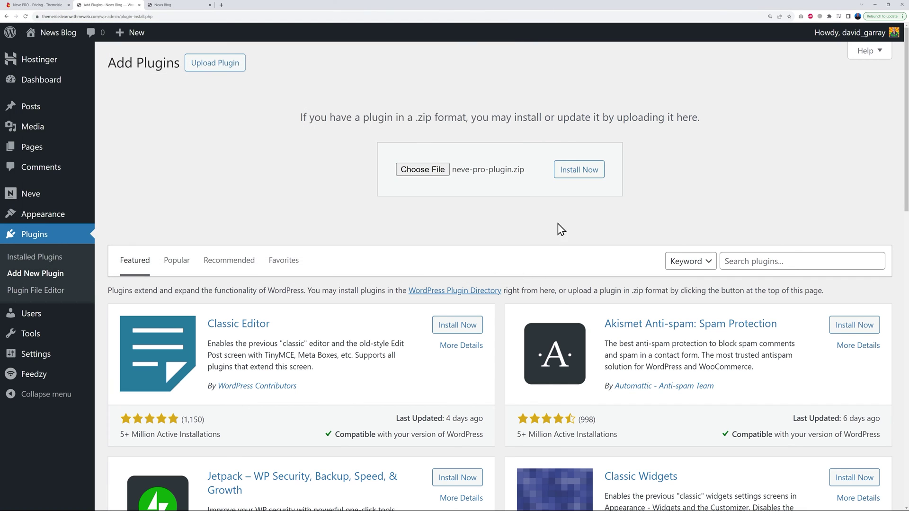
pyautogui.click(585, 174)
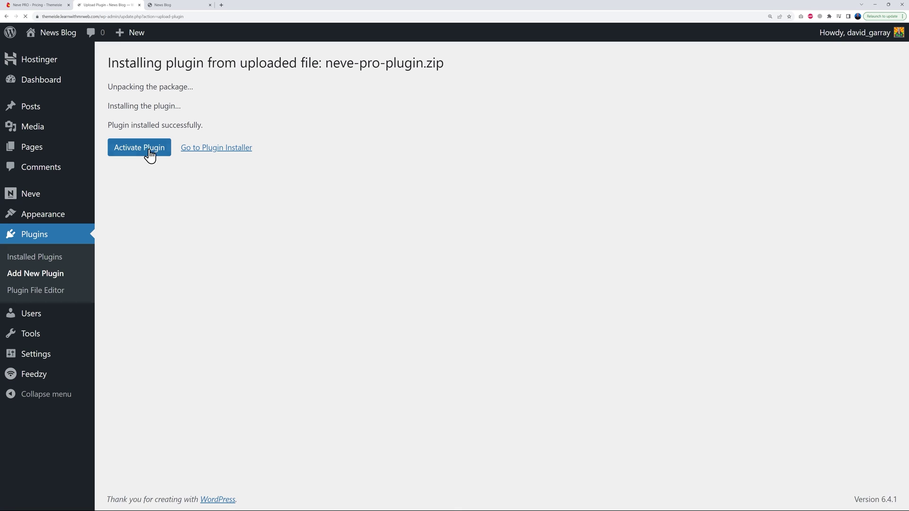
pyautogui.click(148, 149)
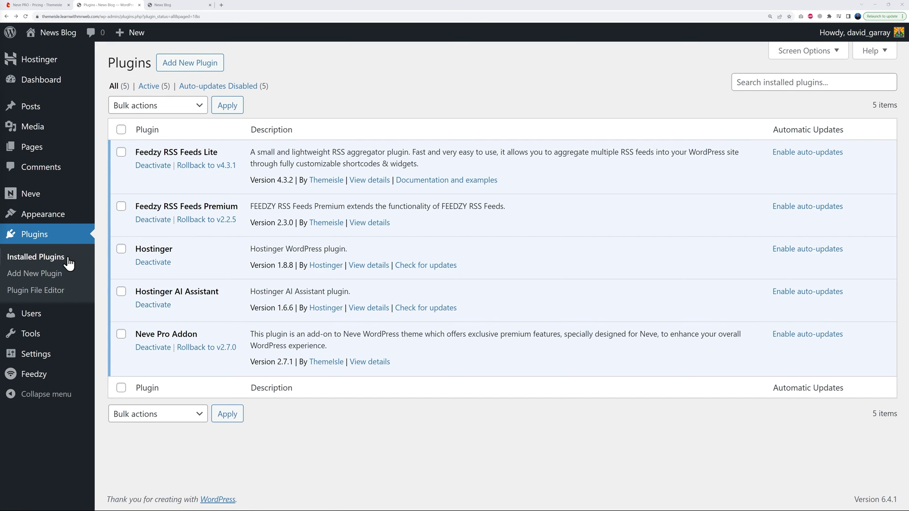
pyautogui.moveTo(50, 219)
pyautogui.click(119, 217)
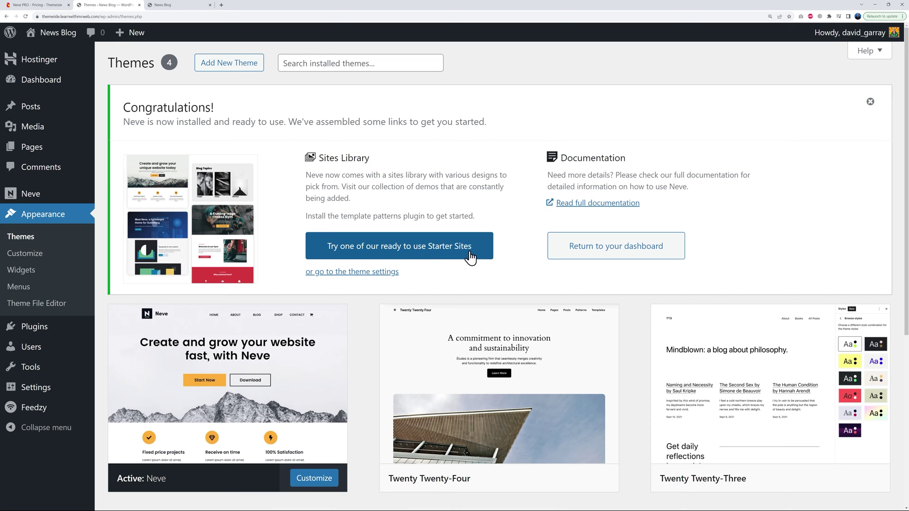
# Launch Neve's starter sites onboarding and browse the Blogging category designs.
pyautogui.click(416, 253)
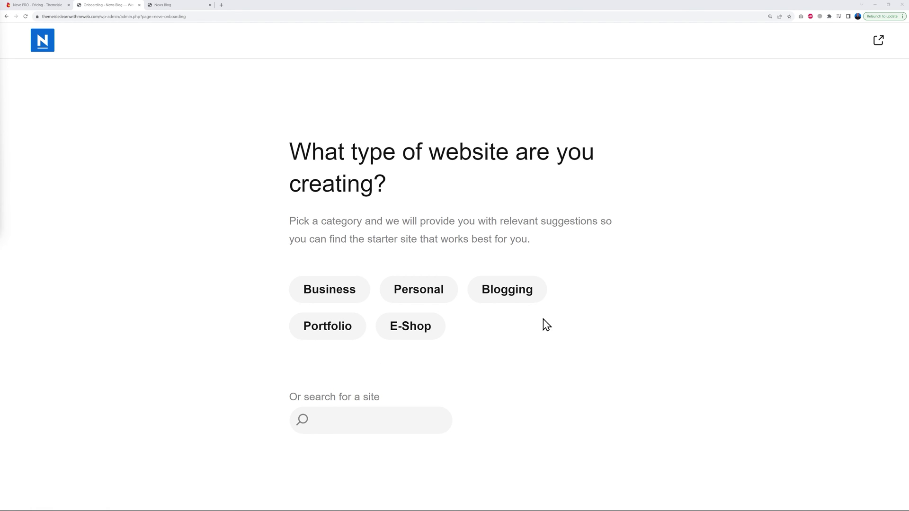
pyautogui.click(510, 291)
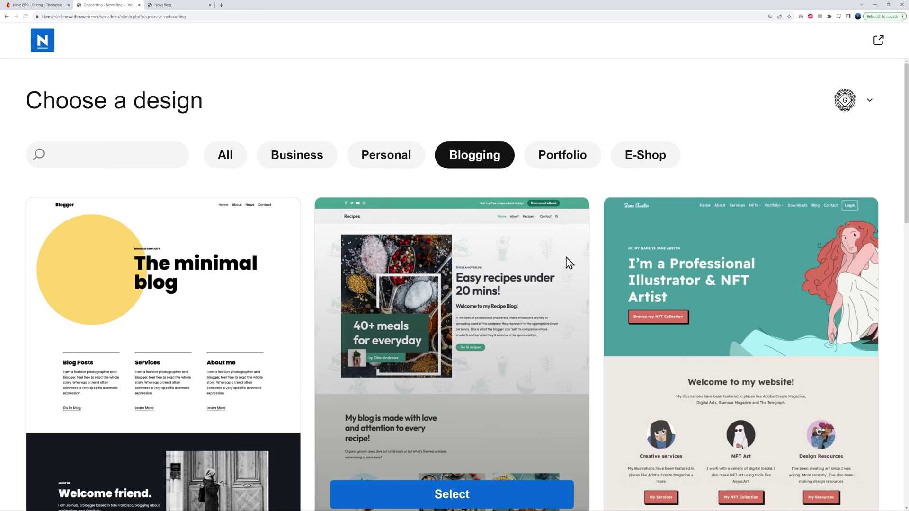
pyautogui.scroll(-10, 597, 241)
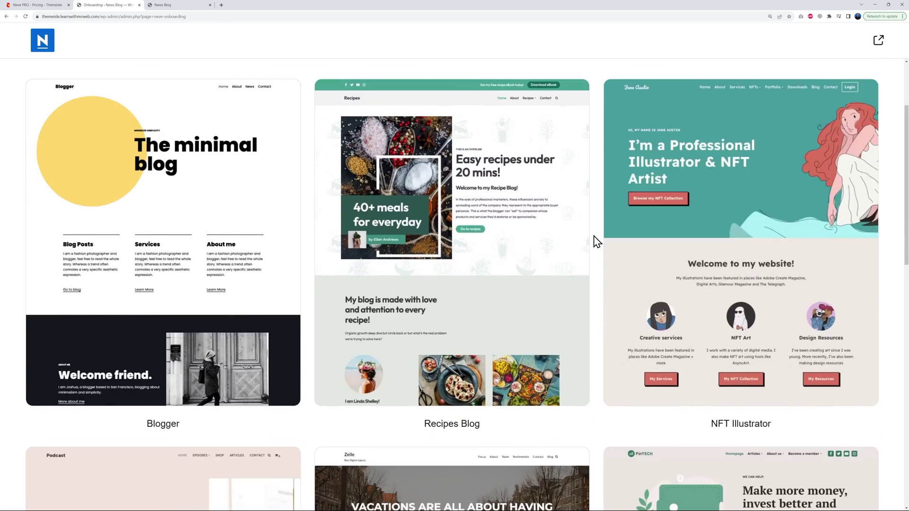
pyautogui.scroll(-7, 597, 242)
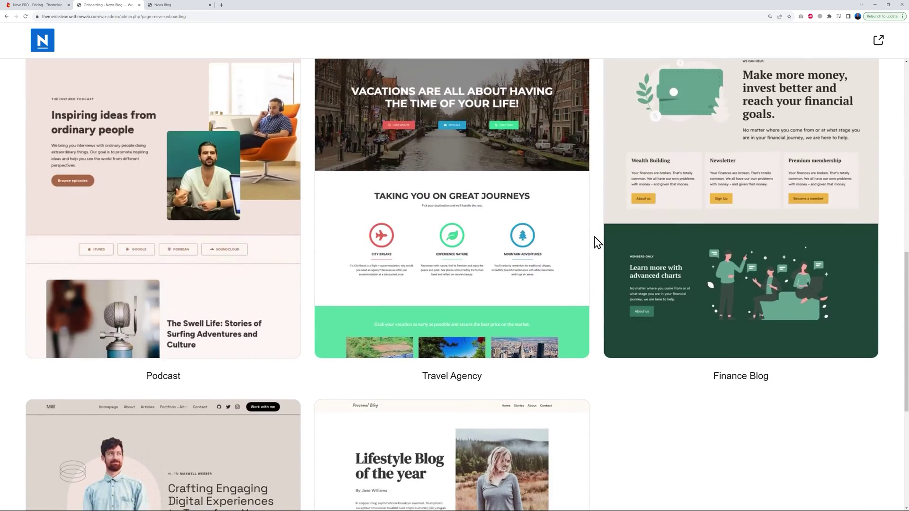
pyautogui.scroll(8, 598, 243)
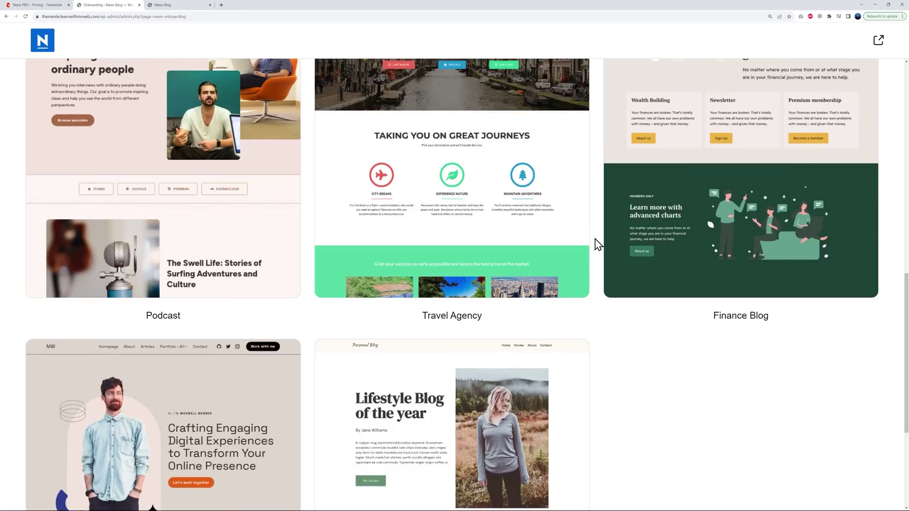
pyautogui.scroll(5, 598, 244)
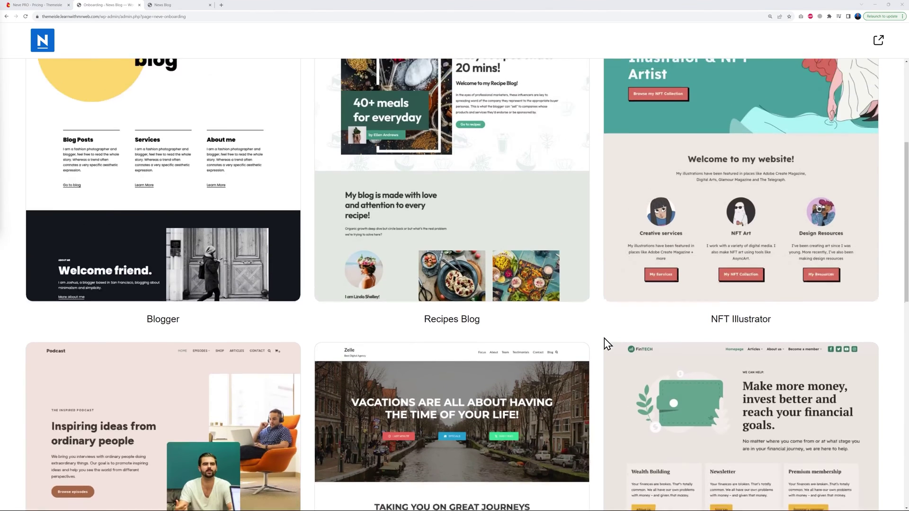
pyautogui.scroll(1, 611, 335)
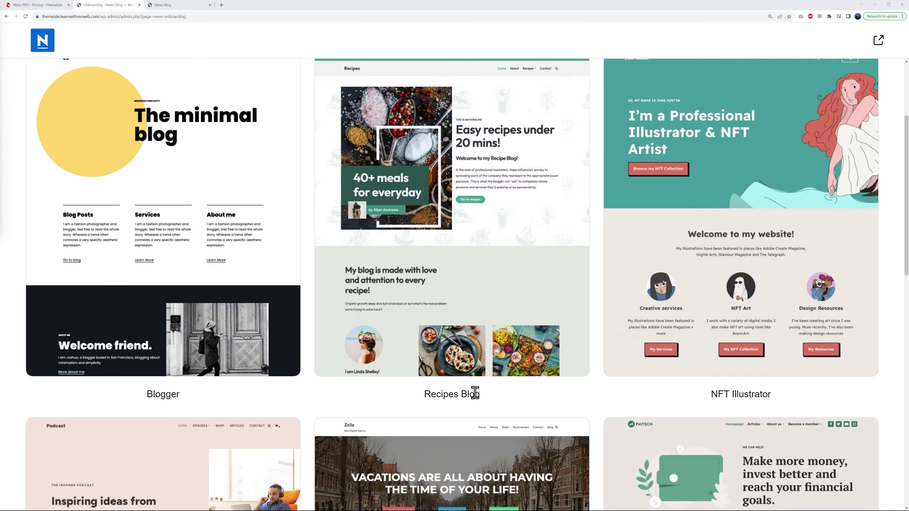
pyautogui.scroll(-2, 521, 397)
pyautogui.scroll(-6, 560, 313)
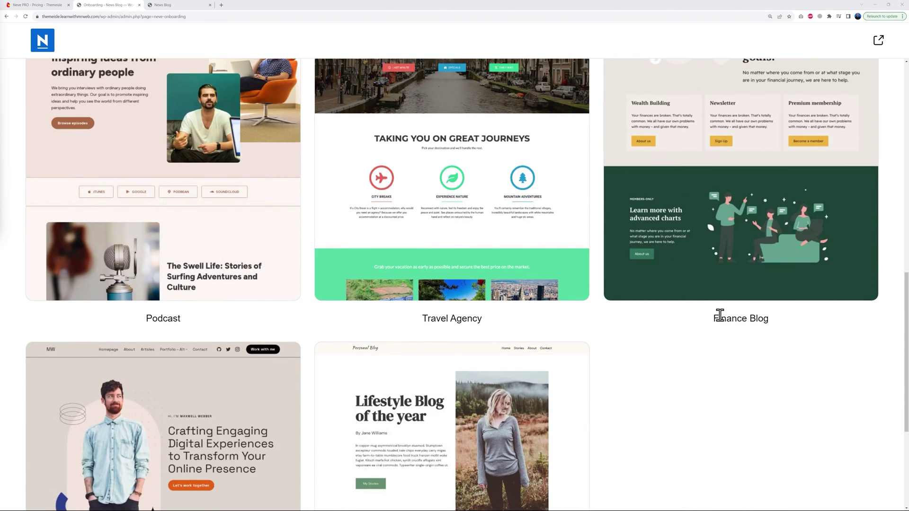
pyautogui.moveTo(713, 248)
pyautogui.scroll(-2, 686, 349)
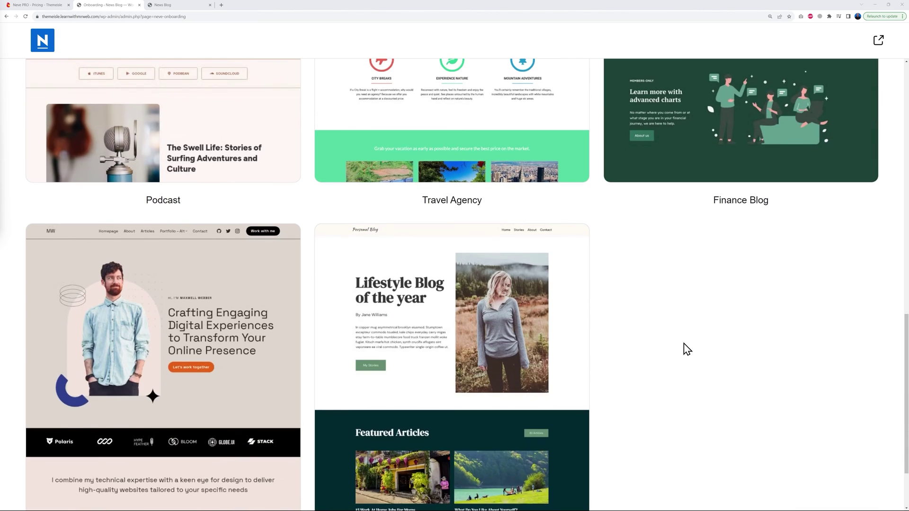
pyautogui.scroll(3, 647, 365)
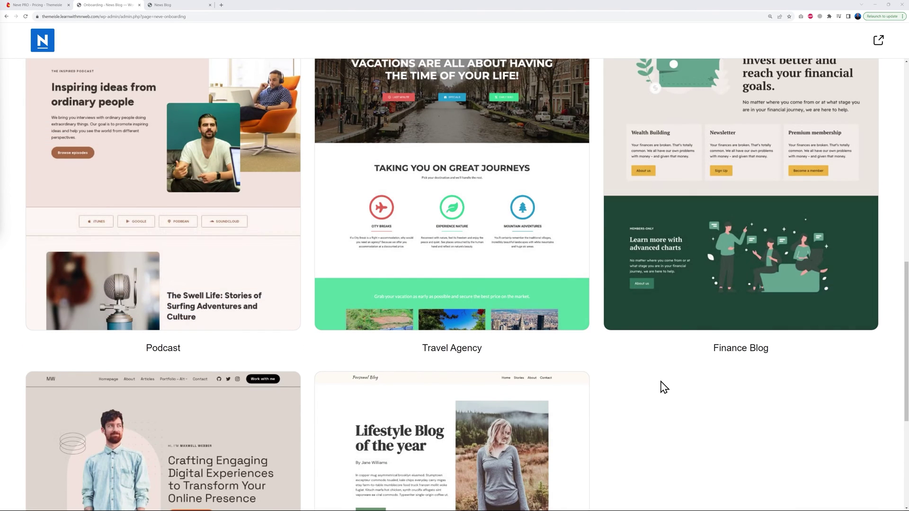
pyautogui.scroll(2, 635, 392)
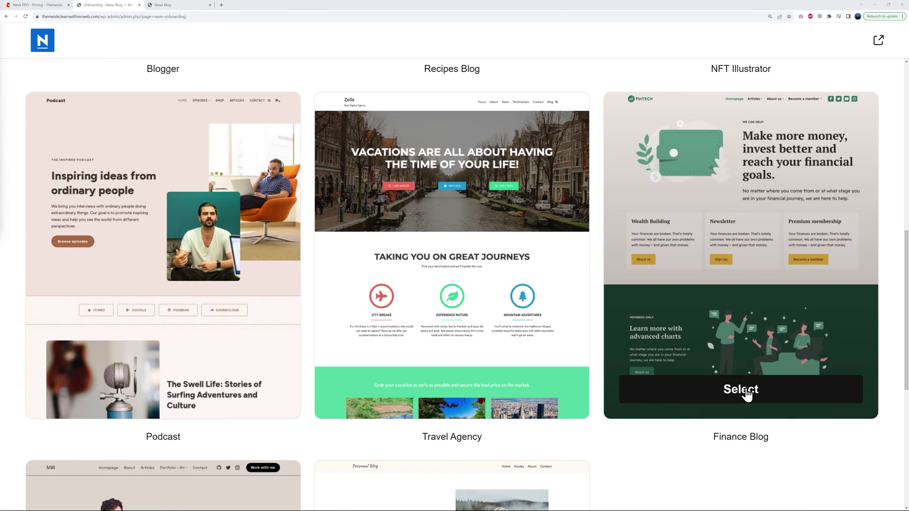
# Select the Finance Blog design and preview the red/yellow, purple/pink and dark green/yellow palettes.
pyautogui.click(746, 394)
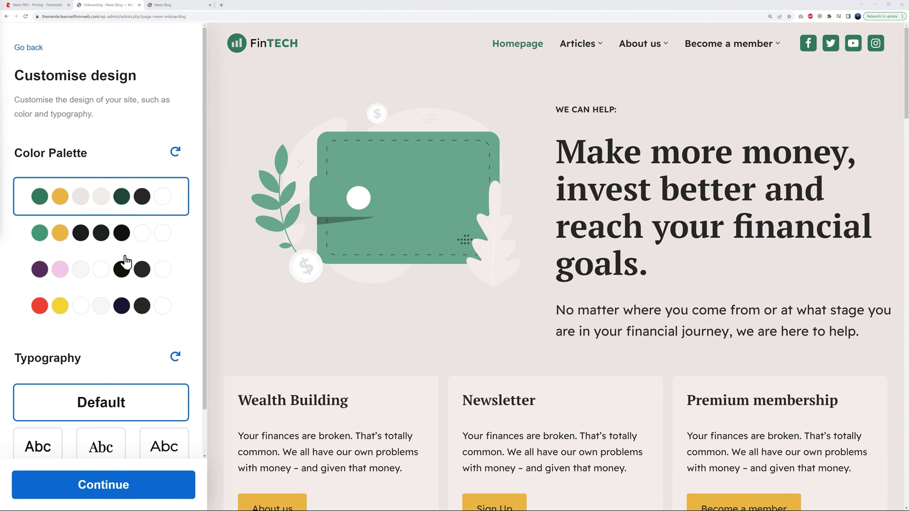
pyautogui.click(100, 307)
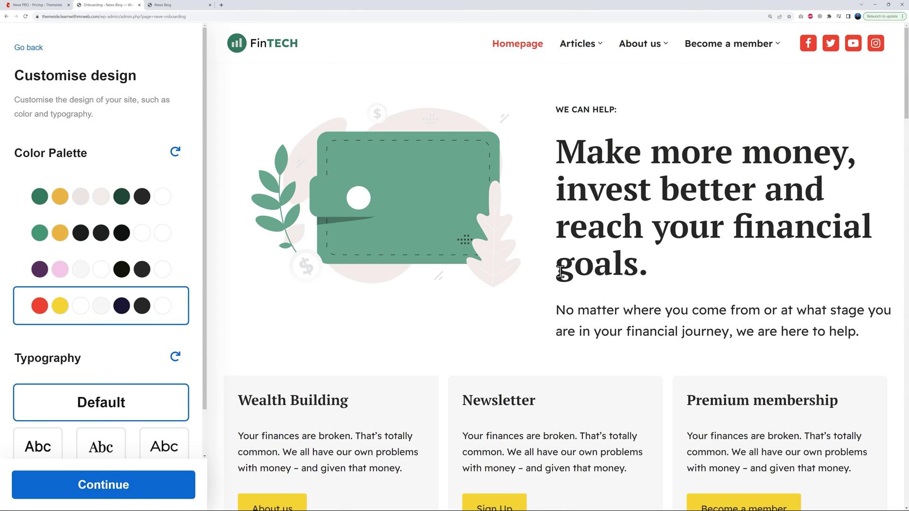
pyautogui.scroll(-5, 561, 277)
pyautogui.scroll(5, 554, 279)
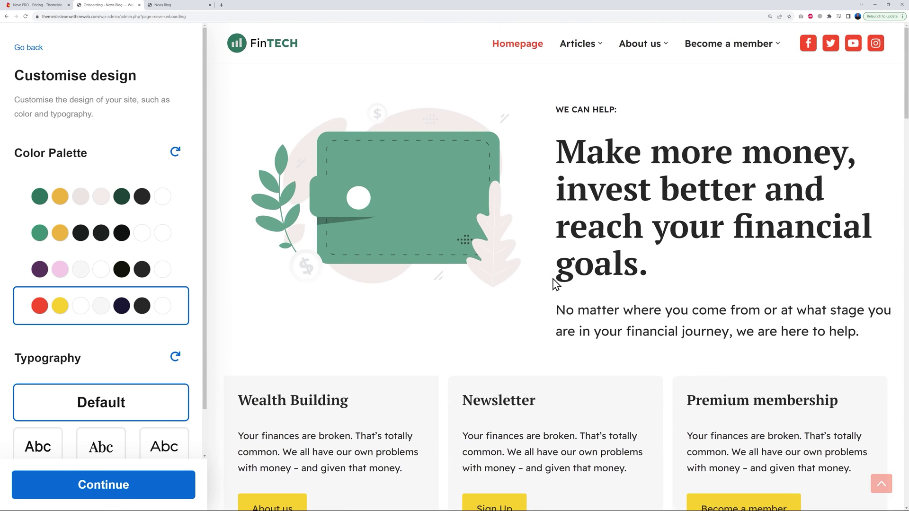
pyautogui.click(128, 279)
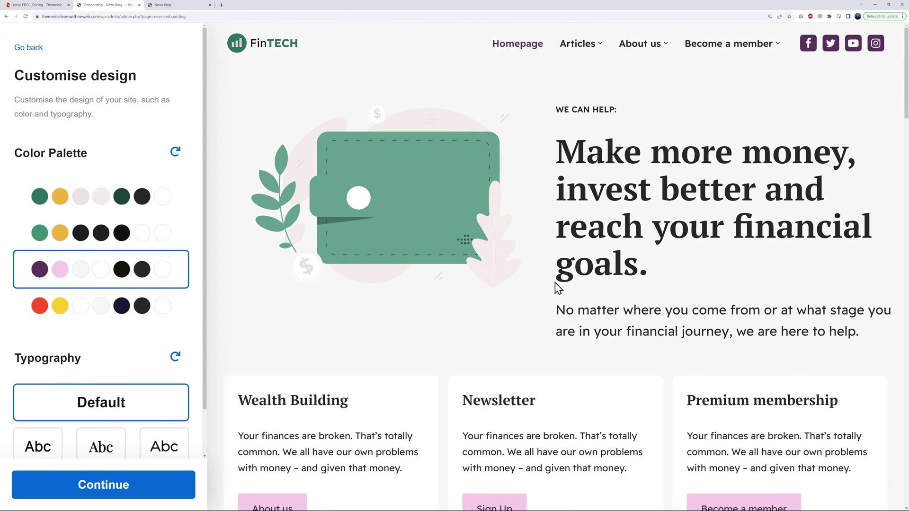
pyautogui.scroll(-3, 559, 287)
pyautogui.scroll(3, 549, 286)
pyautogui.click(151, 246)
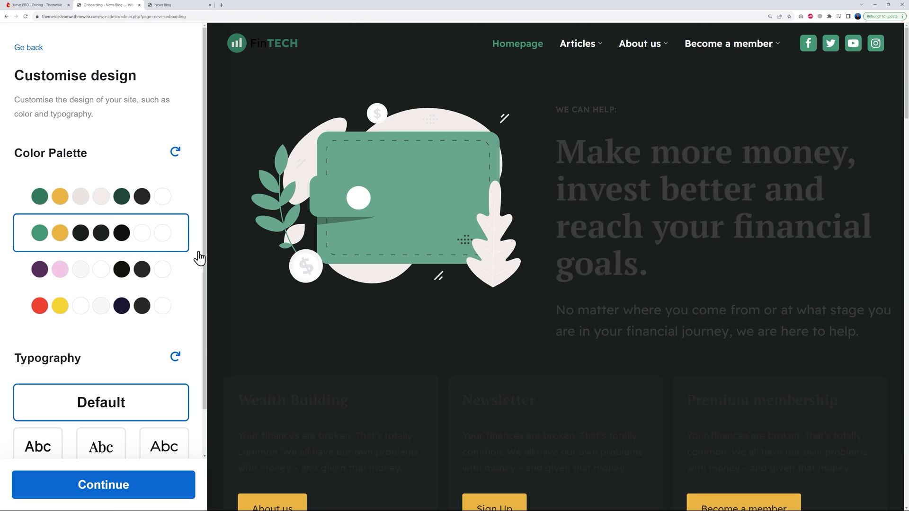
pyautogui.scroll(-3, 537, 308)
pyautogui.scroll(3, 449, 303)
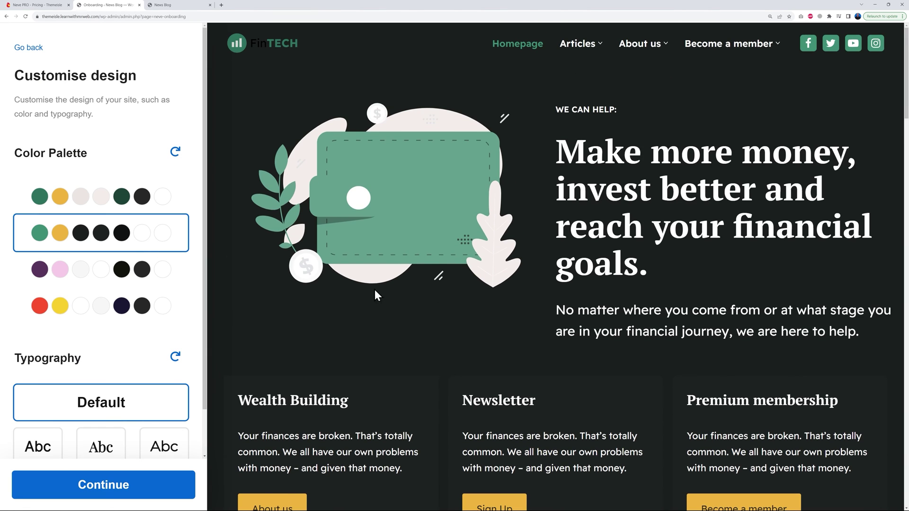
# Reapply the original green and gold colour palette and review the preview.
pyautogui.click(103, 200)
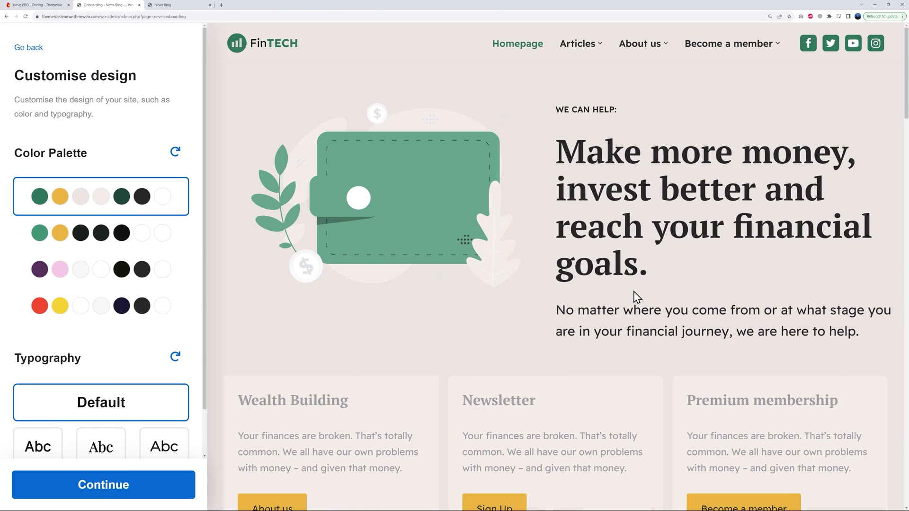
pyautogui.scroll(-1, 636, 296)
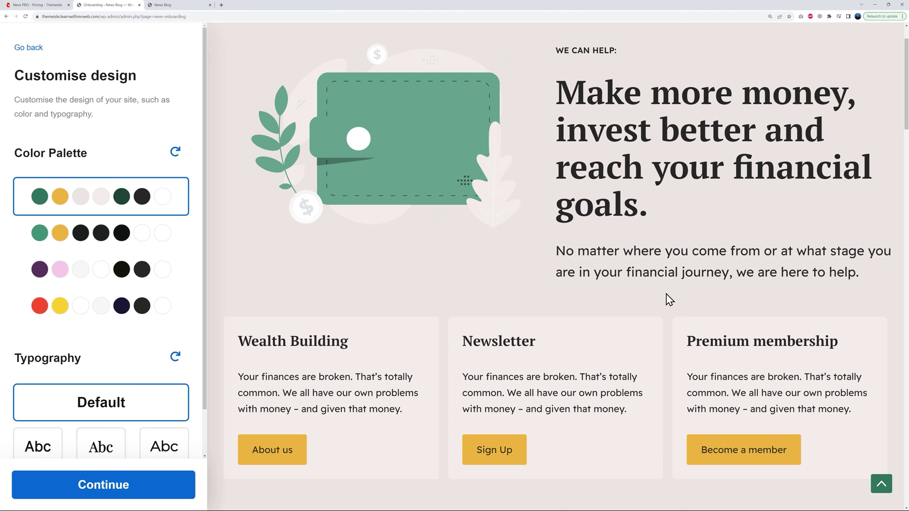
pyautogui.scroll(-1, 666, 296)
pyautogui.scroll(2, 663, 295)
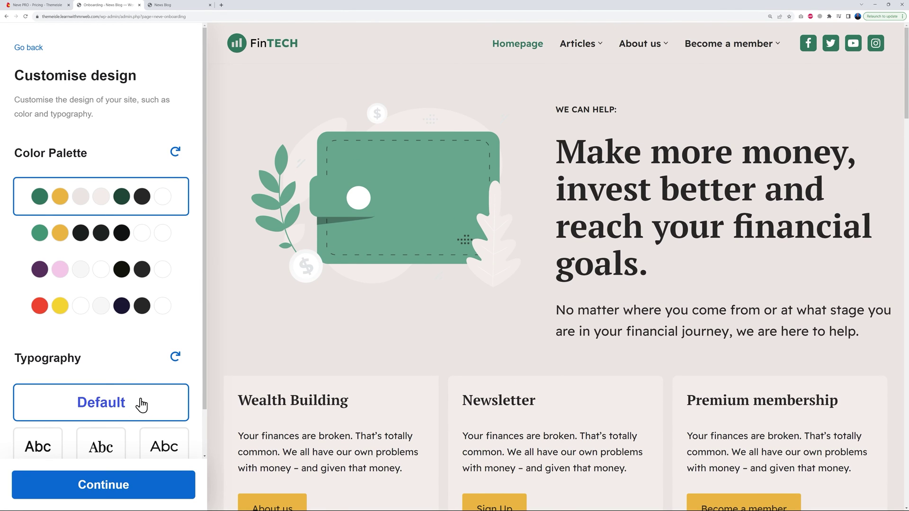
pyautogui.scroll(-1, 197, 354)
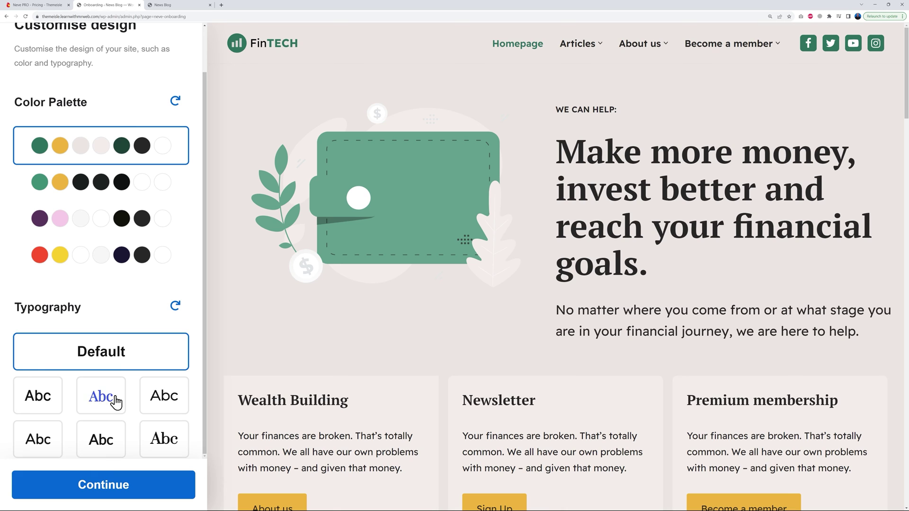
# Preview several sans-serif and serif font pairings, revert to Default fonts, and continue to Site details.
pyautogui.click(53, 405)
pyautogui.click(92, 401)
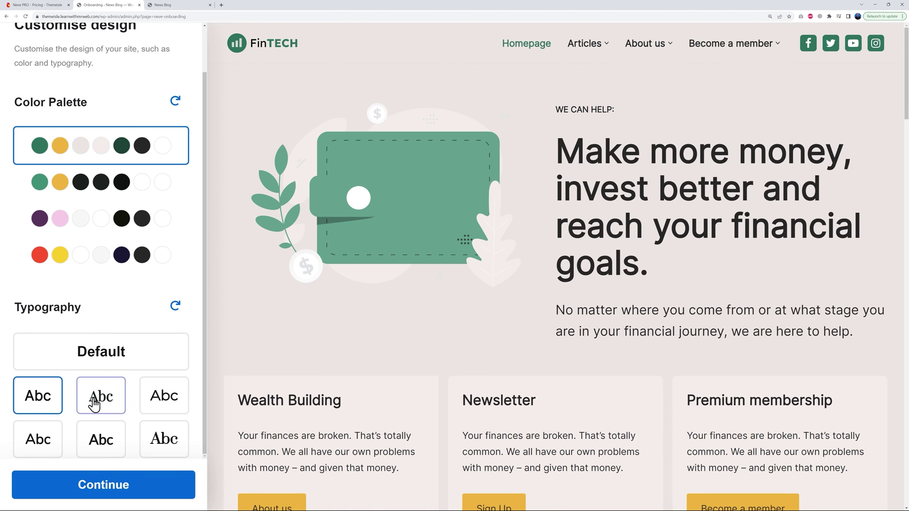
pyautogui.click(152, 405)
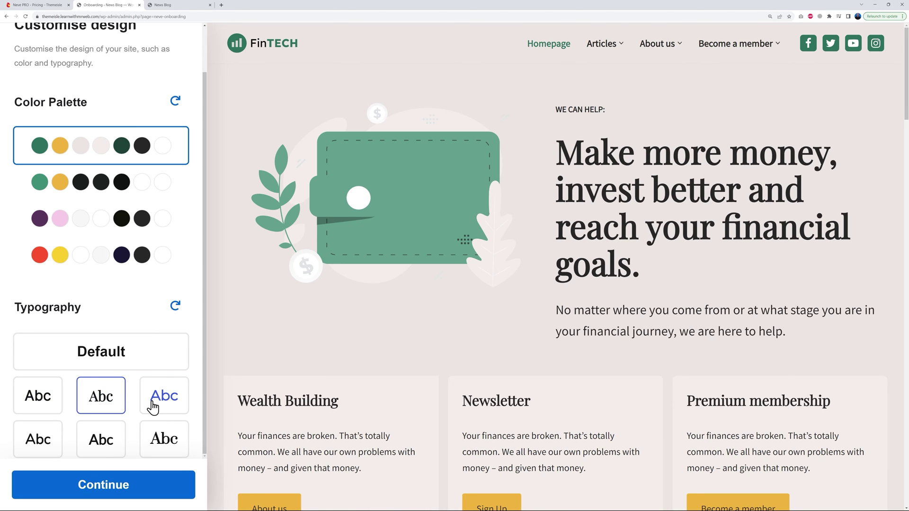
pyautogui.click(157, 438)
pyautogui.click(108, 445)
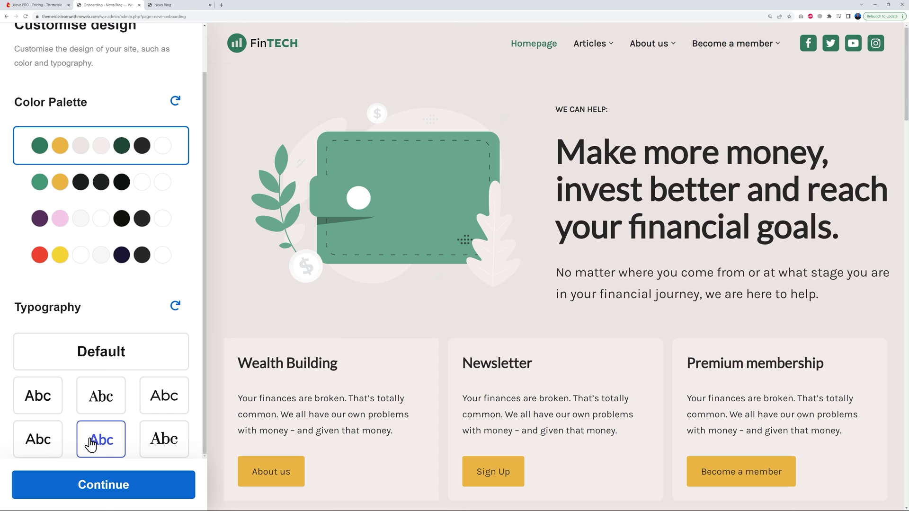
pyautogui.click(40, 444)
pyautogui.click(113, 409)
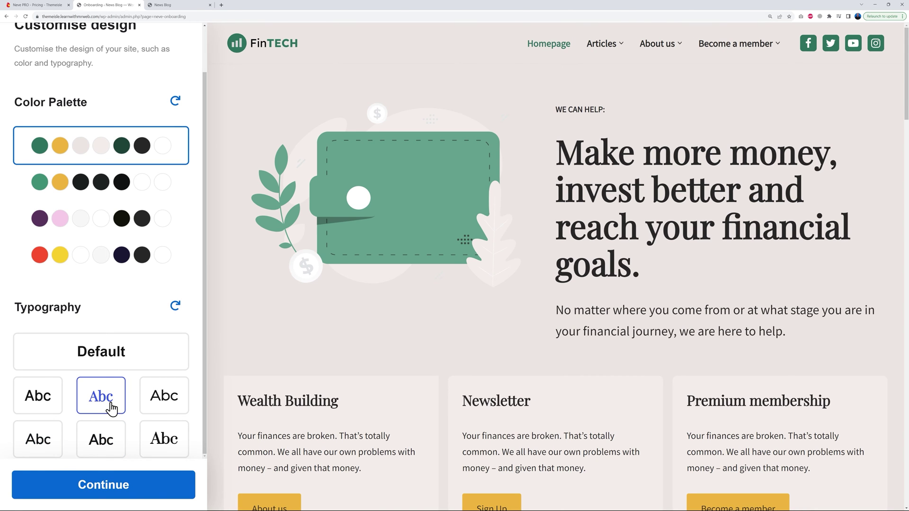
pyautogui.click(114, 363)
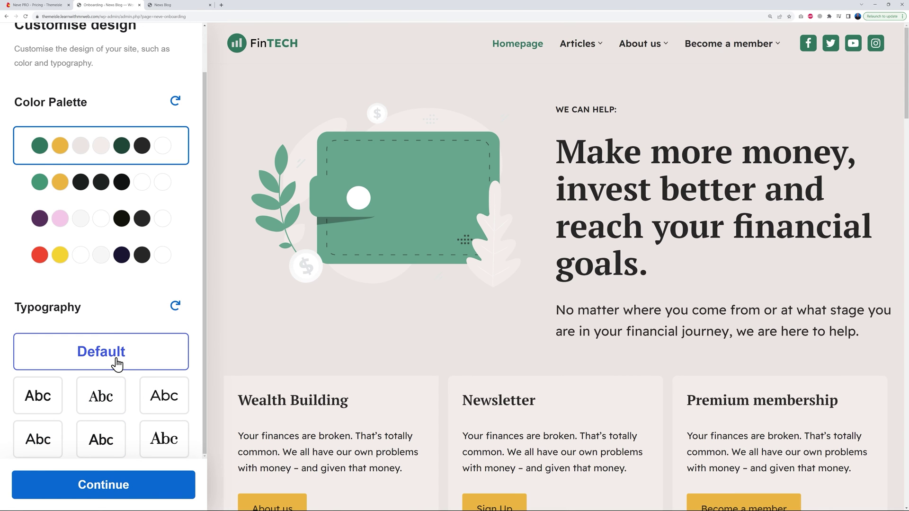
pyautogui.click(126, 485)
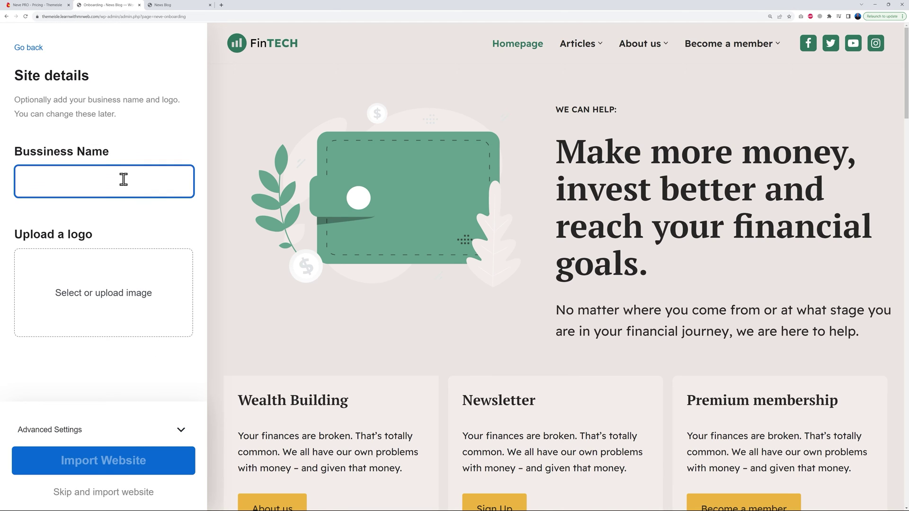
# Import the Finance Blog site with no business name or logo, then view the live site.
pyautogui.click(129, 226)
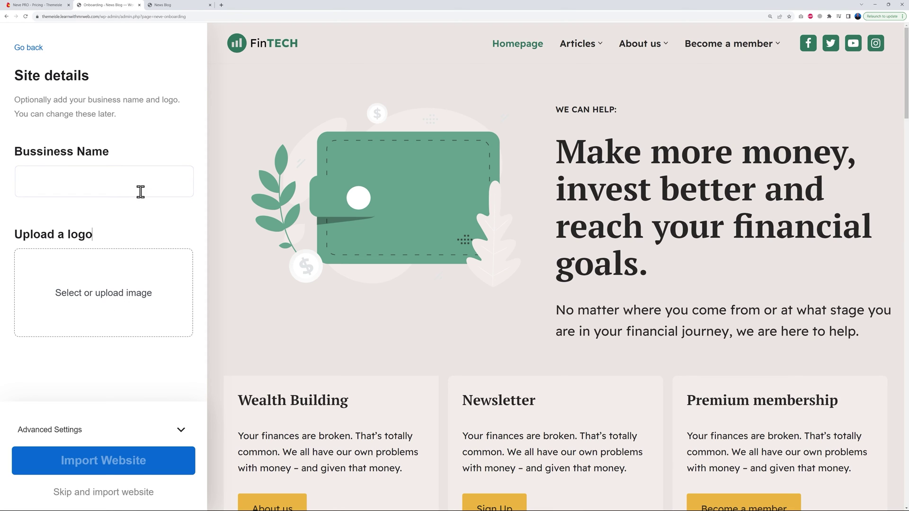
pyautogui.click(105, 493)
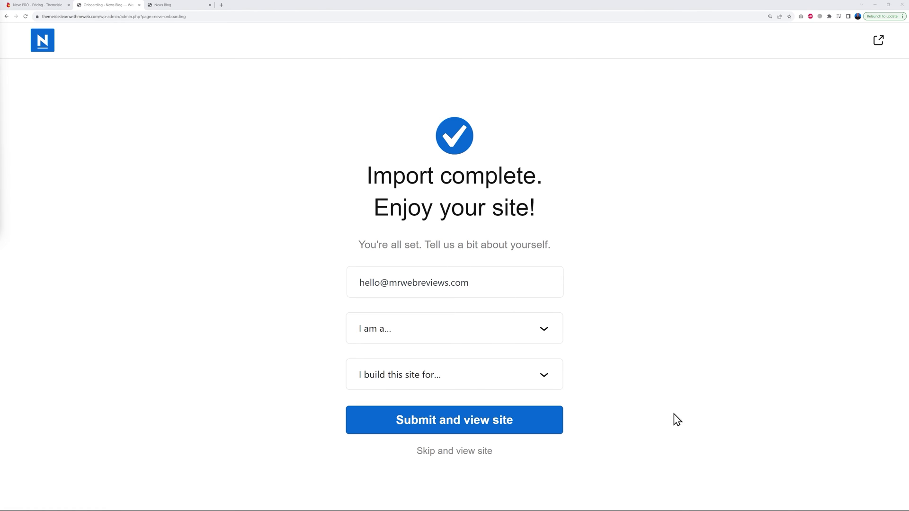
pyautogui.click(455, 454)
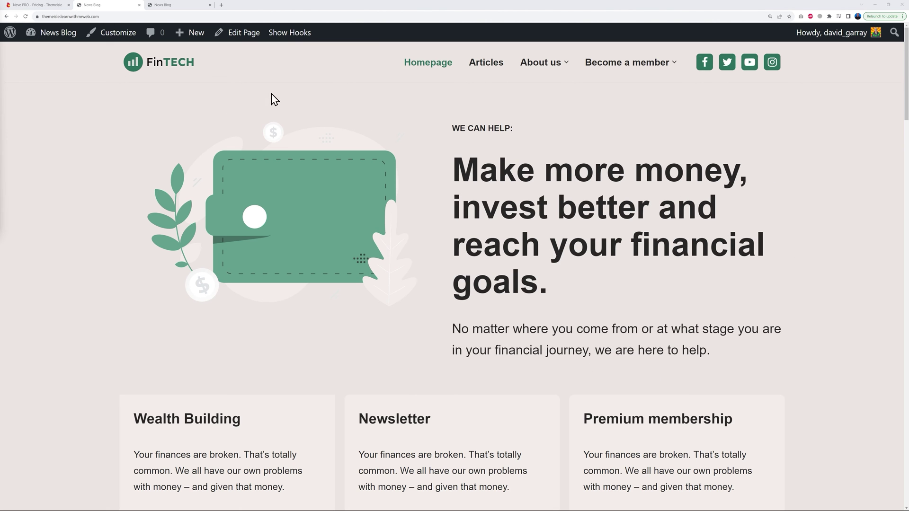
pyautogui.scroll(-13, 826, 250)
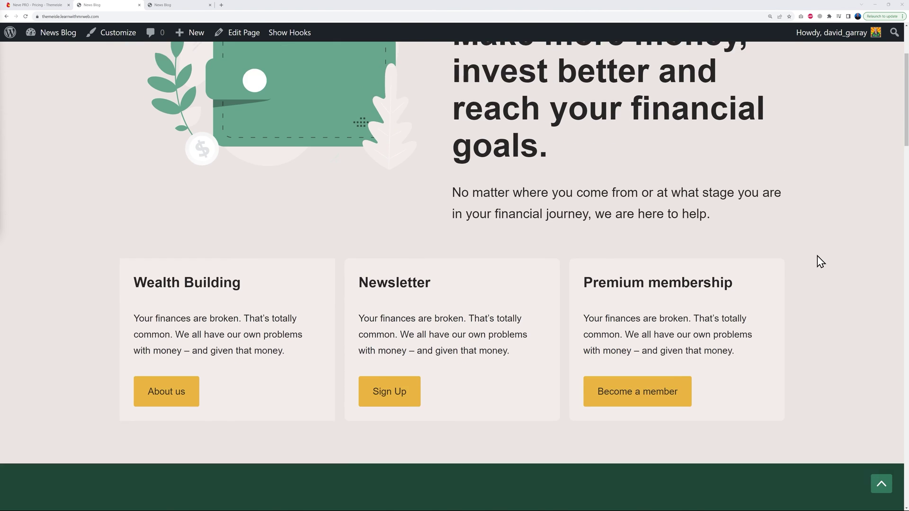
pyautogui.scroll(-14, 819, 260)
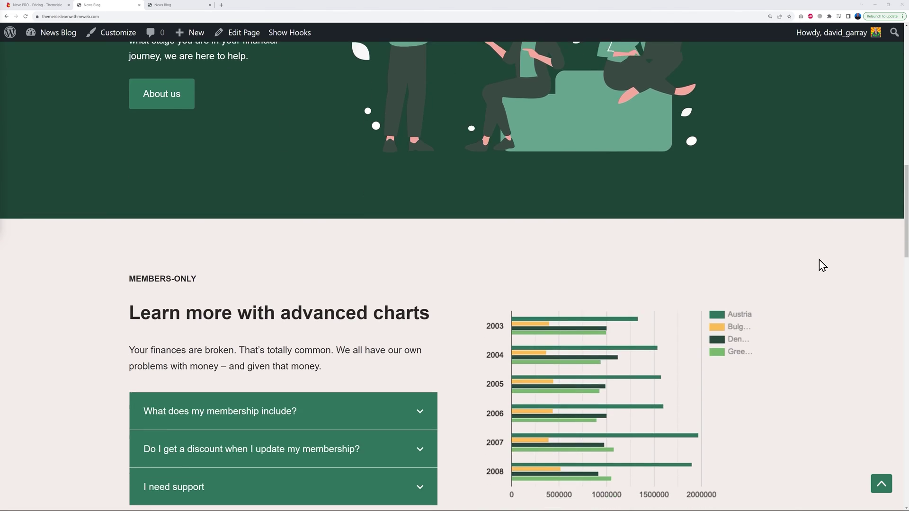
pyautogui.scroll(-1, 828, 262)
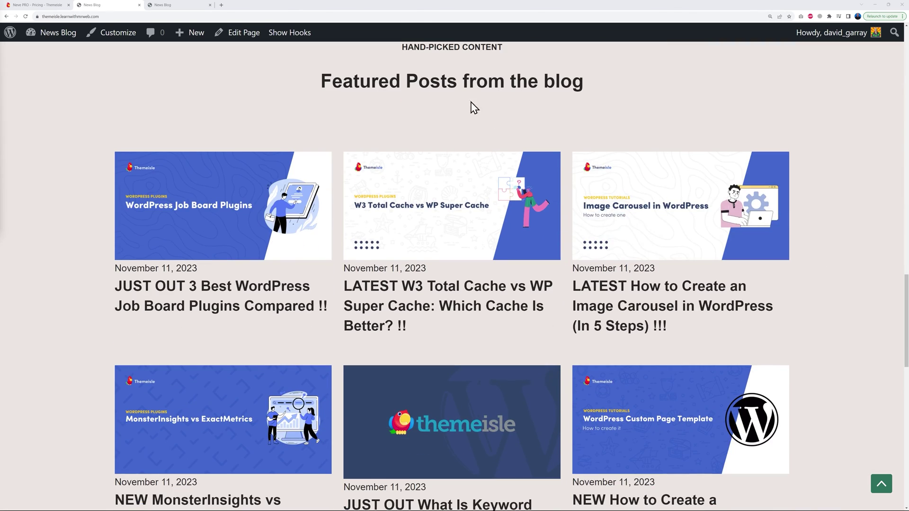
pyautogui.scroll(-14, 836, 242)
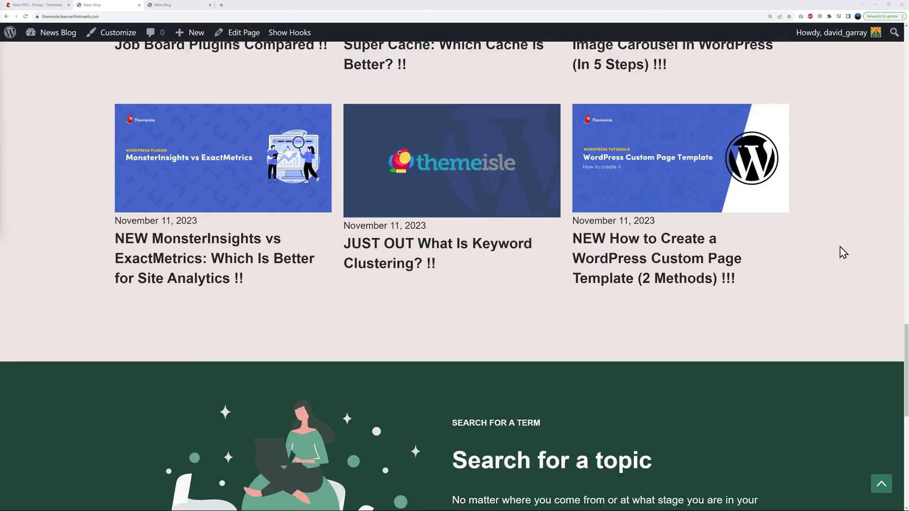
pyautogui.press('Home')
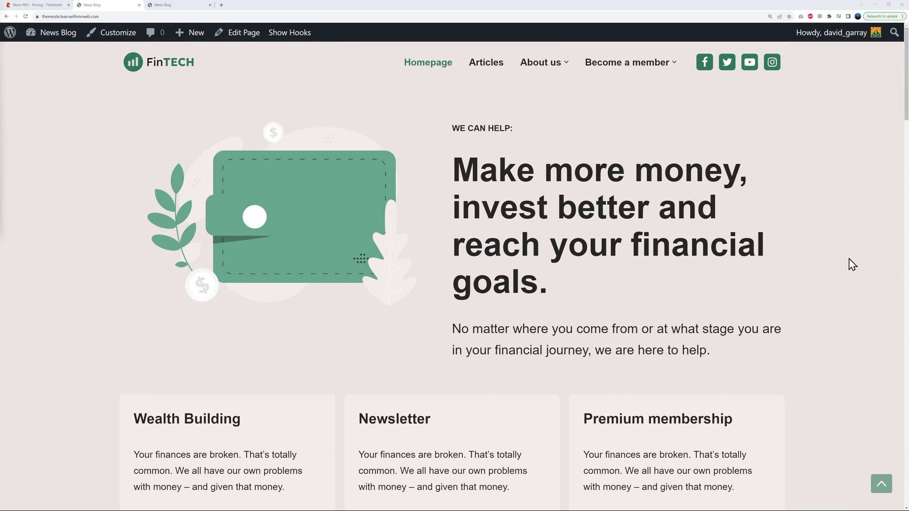
pyautogui.click(492, 66)
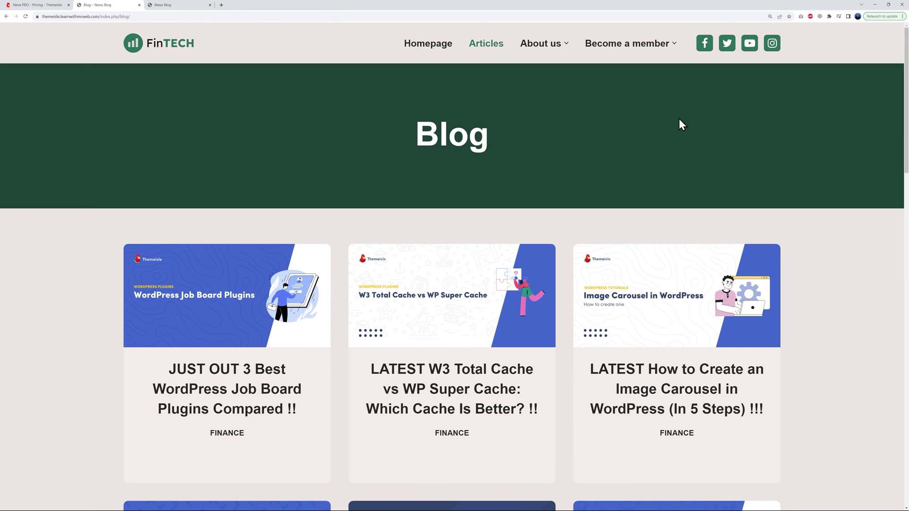
pyautogui.scroll(-10, 822, 258)
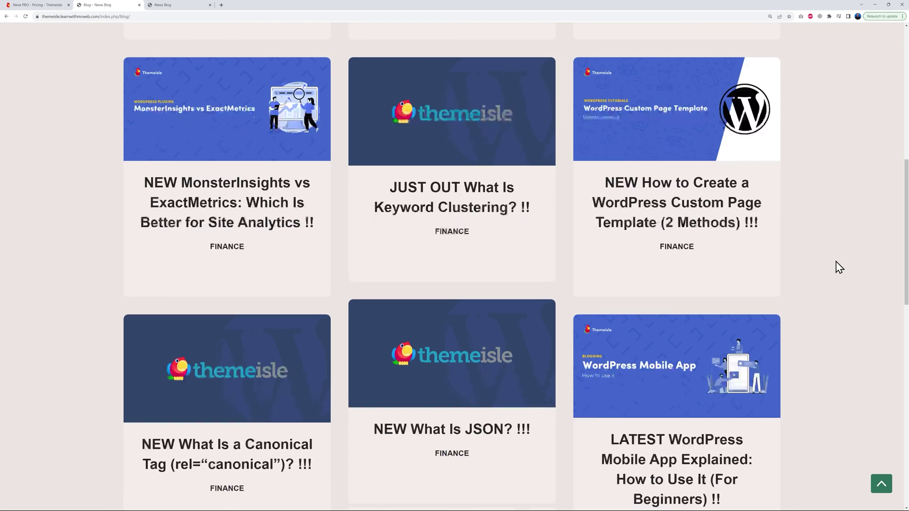
pyautogui.scroll(-3, 836, 262)
pyautogui.press('Home')
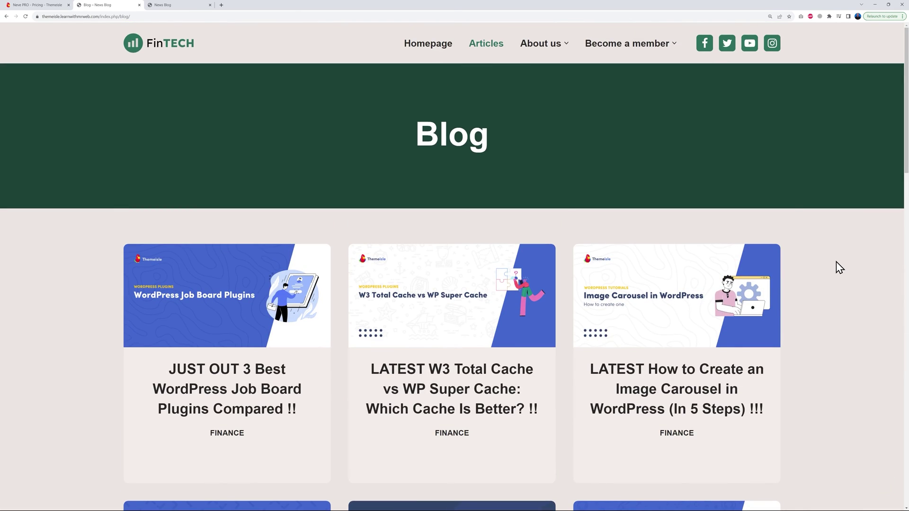
pyautogui.click(418, 53)
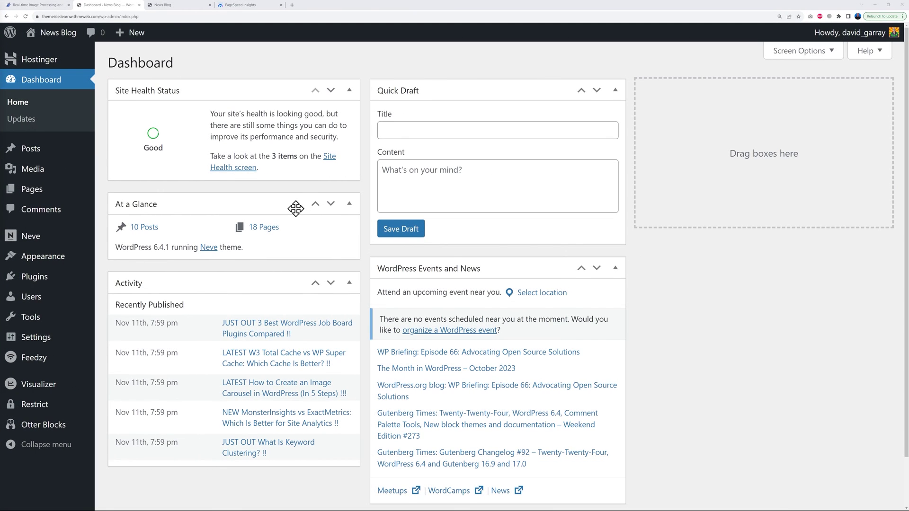
# Switch to the News Blog homepage, then to the PageSpeed Insights mobile report (100, 100, 100, 84).
pyautogui.moveTo(36, 244)
pyautogui.click(191, 5)
pyautogui.moveTo(49, 30)
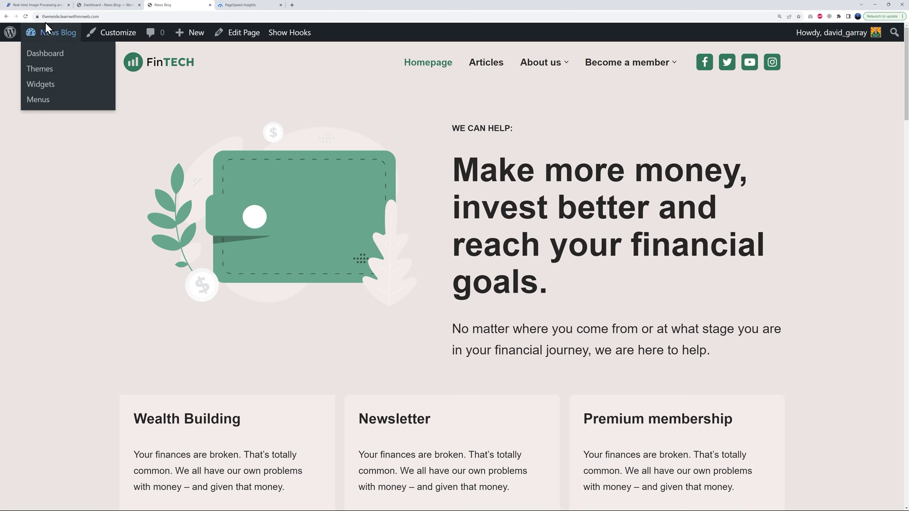
pyautogui.click(235, 7)
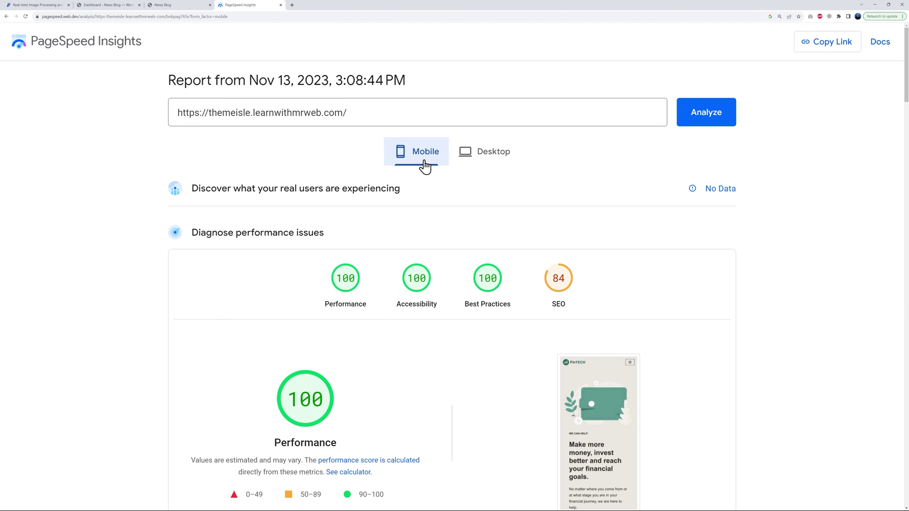
# Show the desktop PageSpeed scores (100, 98, 100, 83) and look over the live homepage.
pyautogui.click(475, 160)
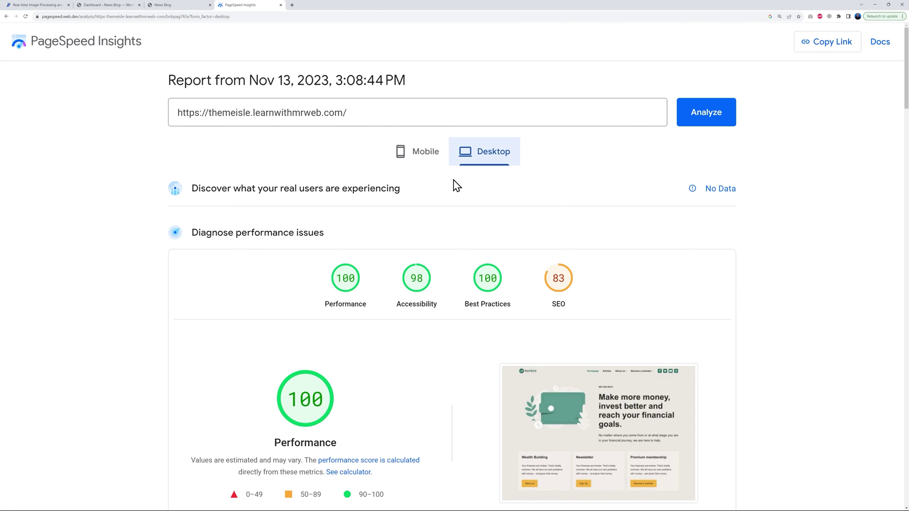
pyautogui.click(189, 5)
pyautogui.scroll(-8, 758, 294)
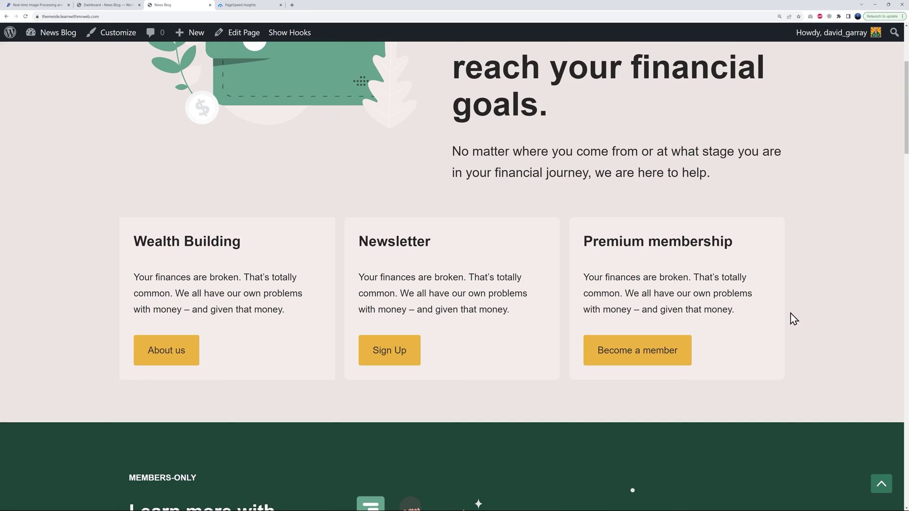
pyautogui.scroll(-4, 799, 317)
pyautogui.scroll(12, 799, 317)
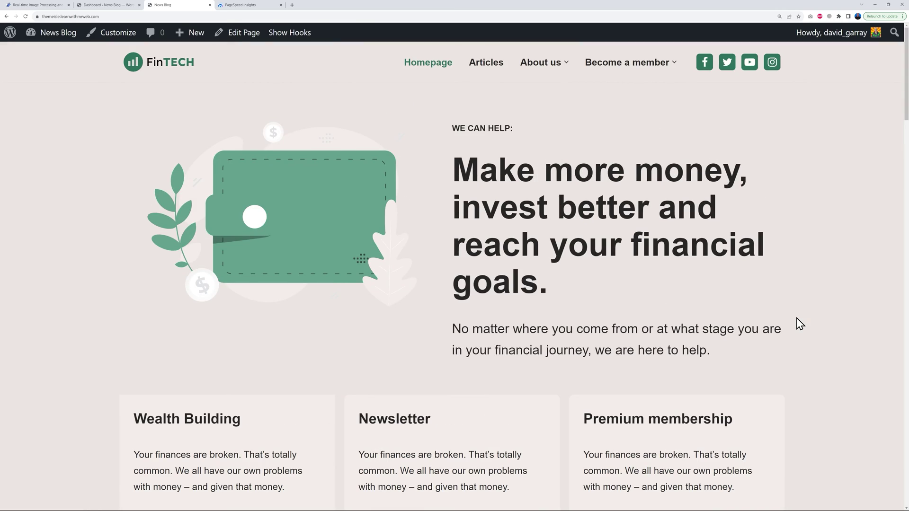
# Return to PageSpeed's mobile scores, then switch back to the FinTECH homepage tab.
pyautogui.click(241, 6)
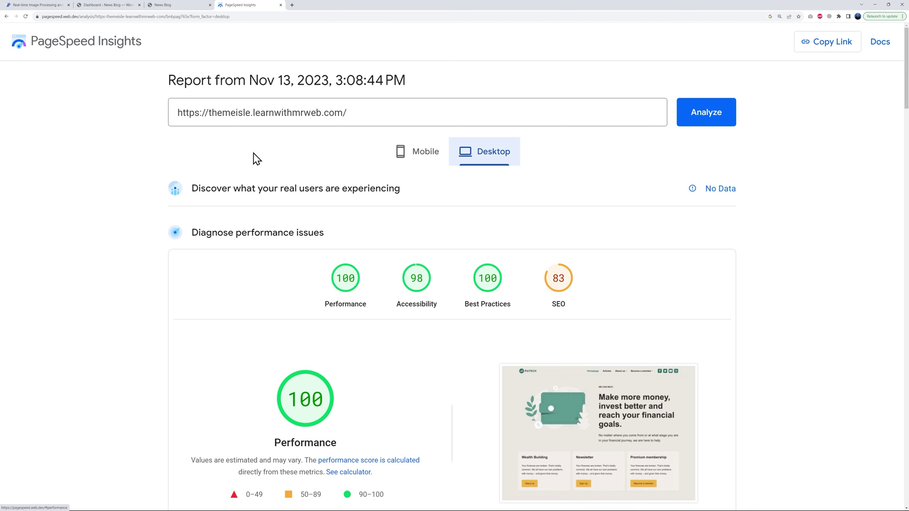
pyautogui.click(426, 161)
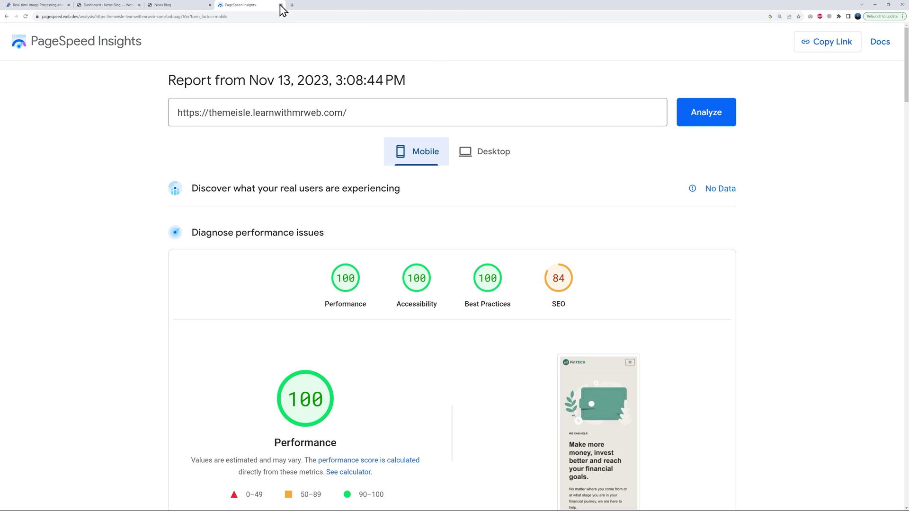
pyautogui.click(280, 5)
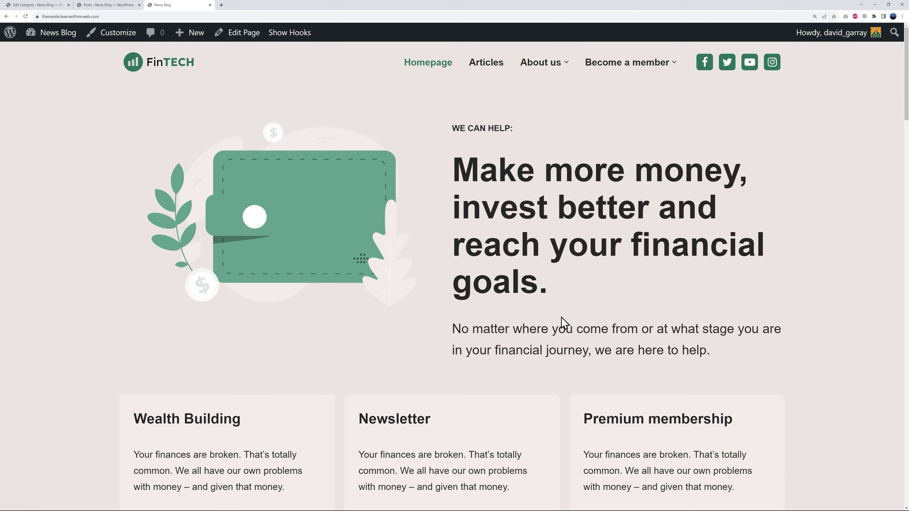
# Open the Image Carousel article from Featured Posts, skim it, then go to the admin Posts list.
pyautogui.scroll(-18, 623, 339)
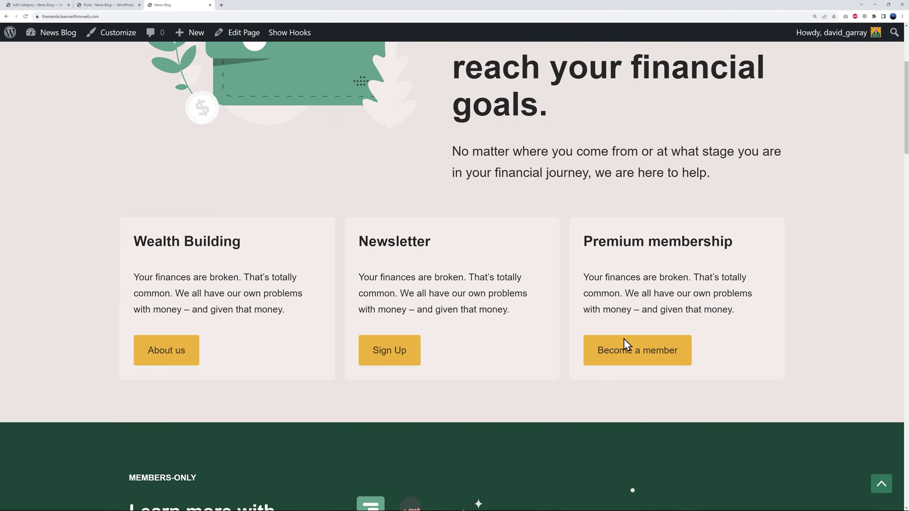
pyautogui.scroll(-4, 624, 339)
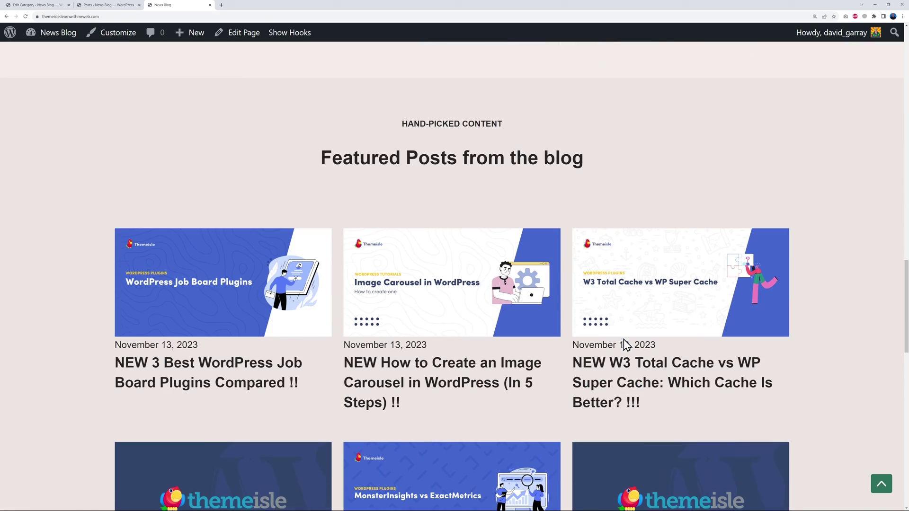
pyautogui.click(434, 297)
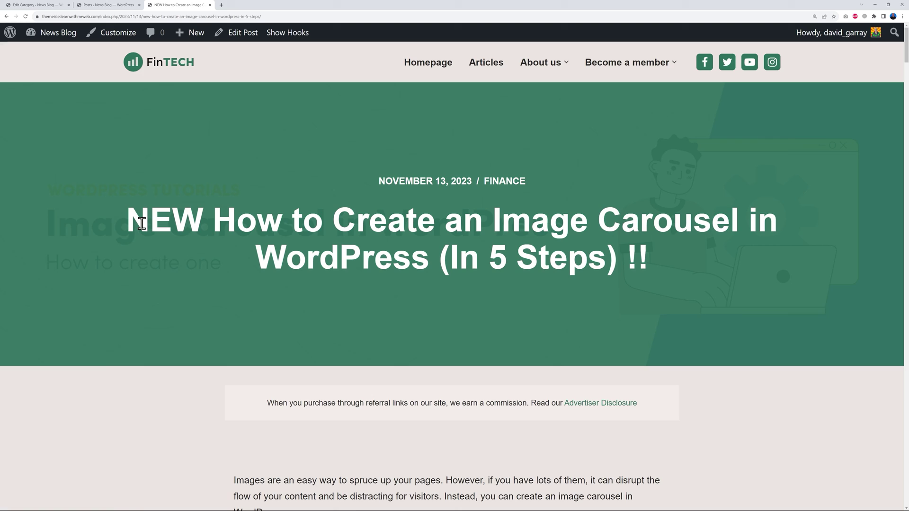
pyautogui.scroll(-5, 734, 327)
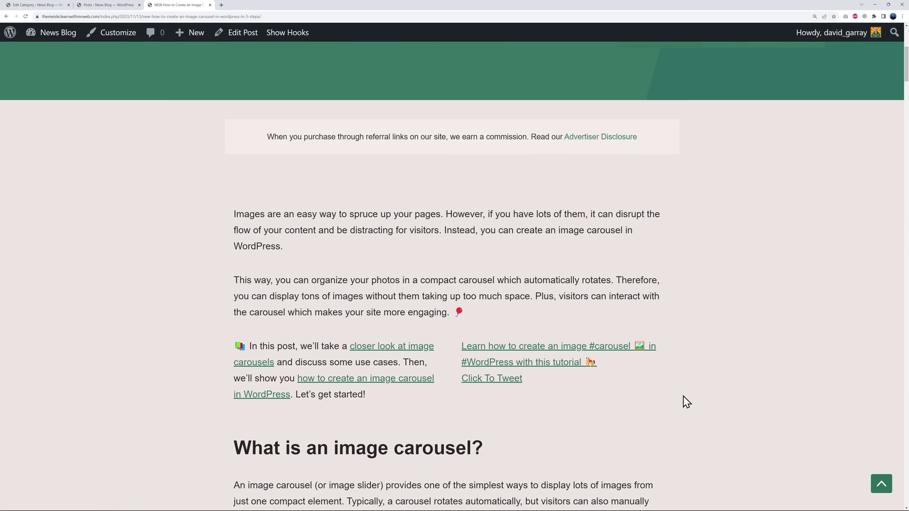
pyautogui.scroll(2, 686, 395)
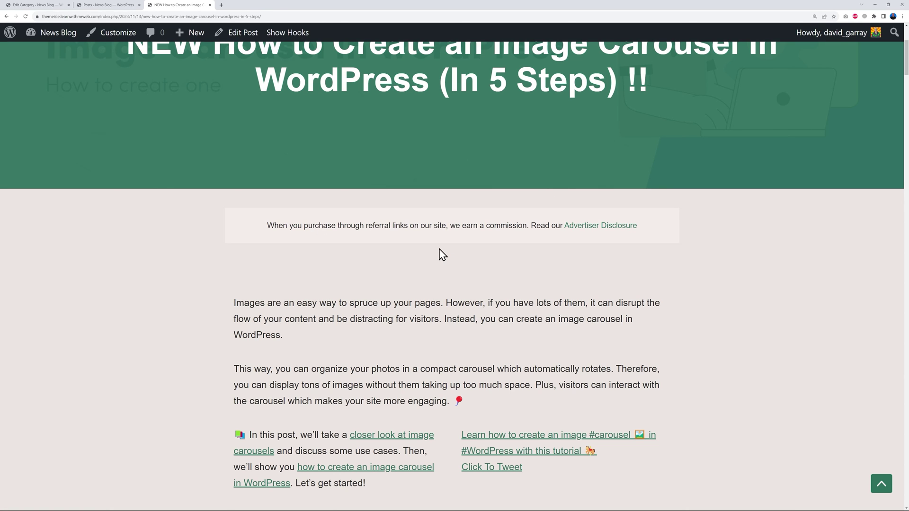
pyautogui.click(114, 6)
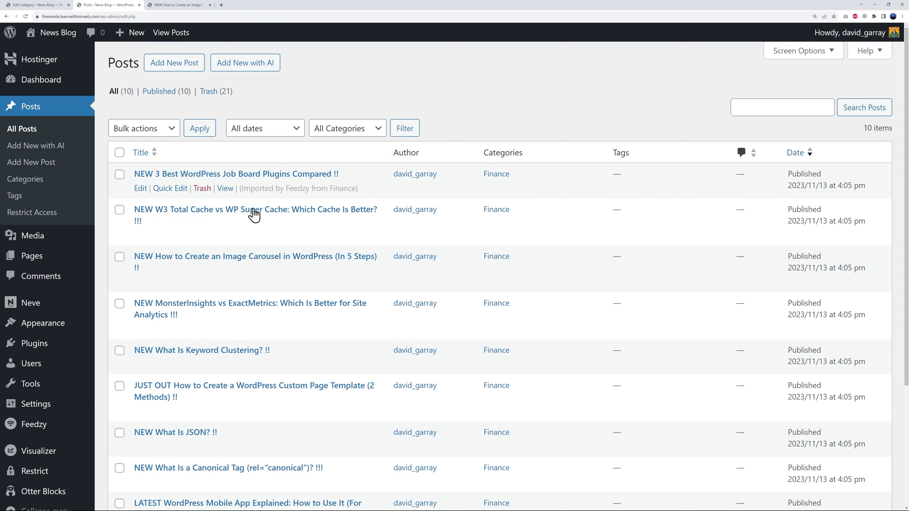
# Open Neve's Custom Layouts list from the admin sidebar.
pyautogui.moveTo(32, 305)
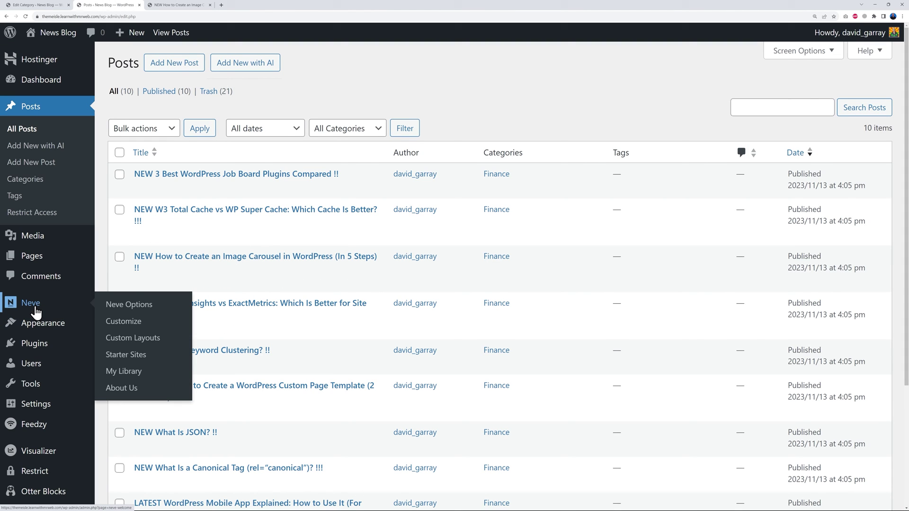
pyautogui.click(135, 339)
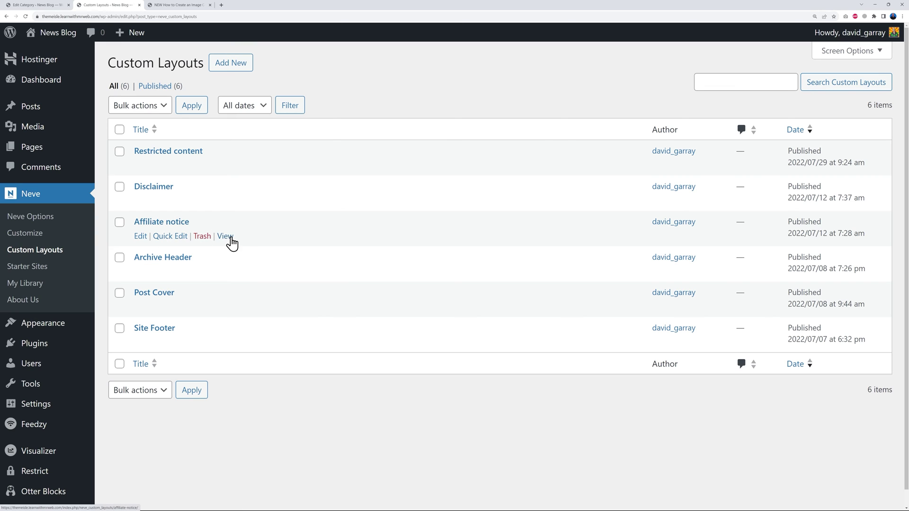
pyautogui.rightClick(187, 224)
pyautogui.click(209, 235)
pyautogui.click(171, 5)
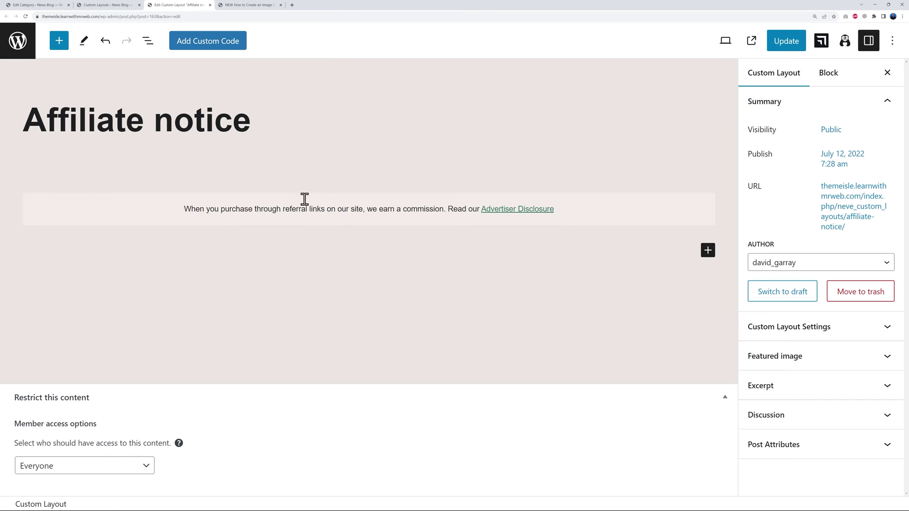
pyautogui.click(210, 5)
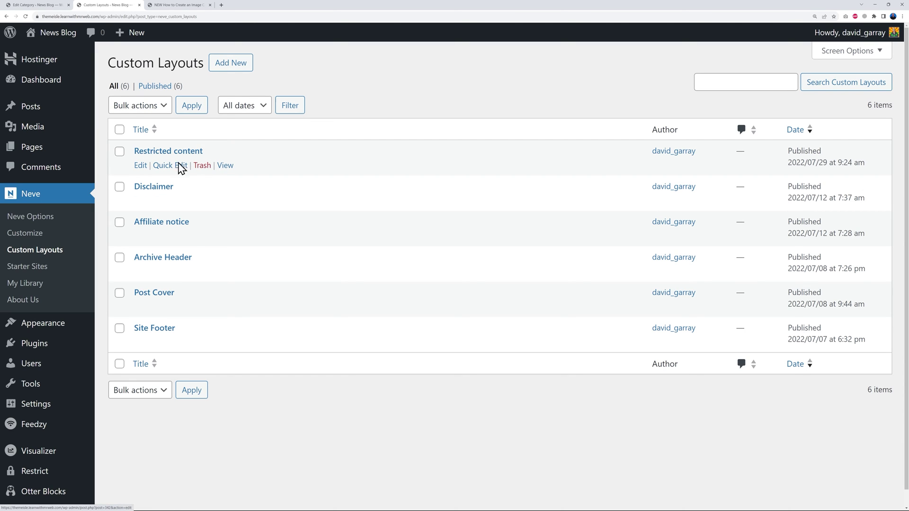
pyautogui.click(222, 169)
pyautogui.rightClick(224, 172)
pyautogui.click(232, 173)
pyautogui.click(183, 5)
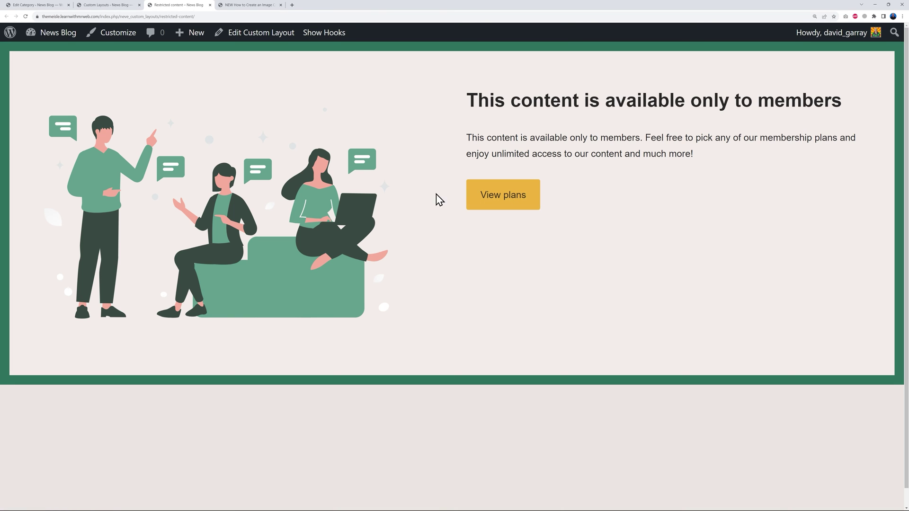
pyautogui.click(210, 5)
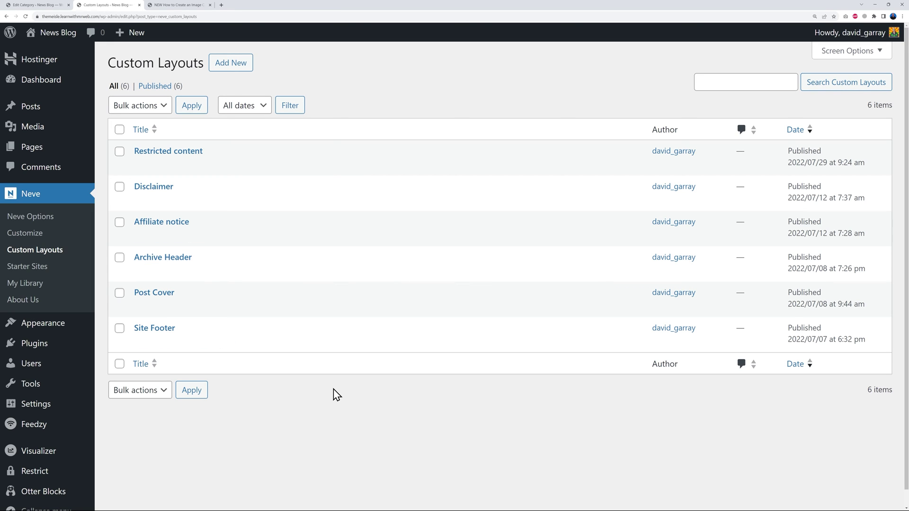
# Open the Restrict Membership Levels settings page.
pyautogui.scroll(-1, 228, 424)
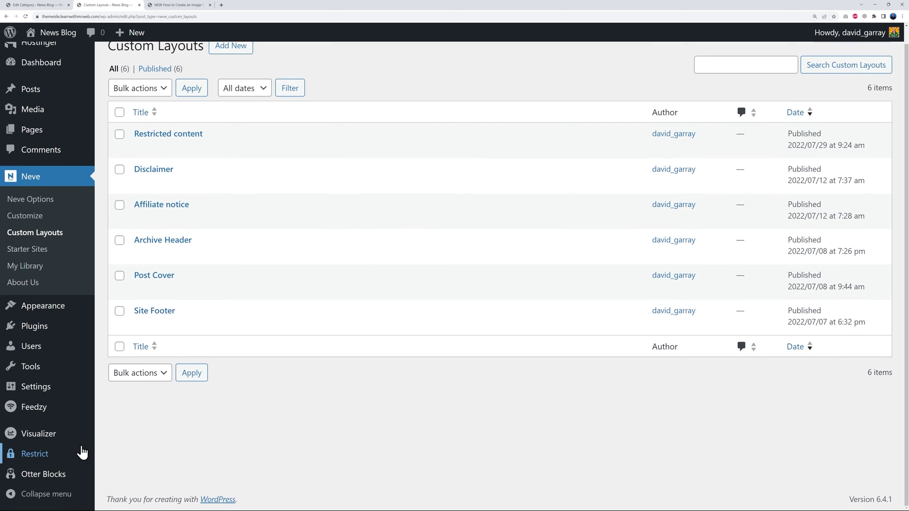
pyautogui.moveTo(66, 453)
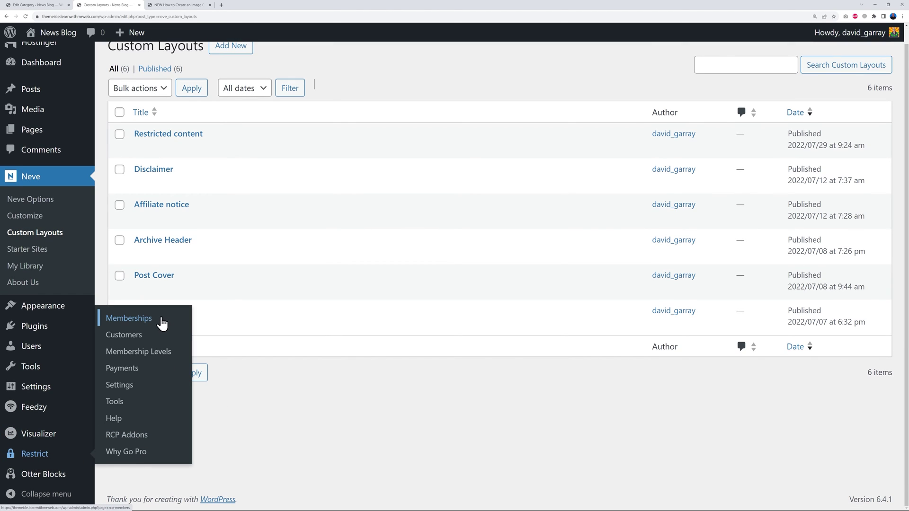
pyautogui.click(159, 360)
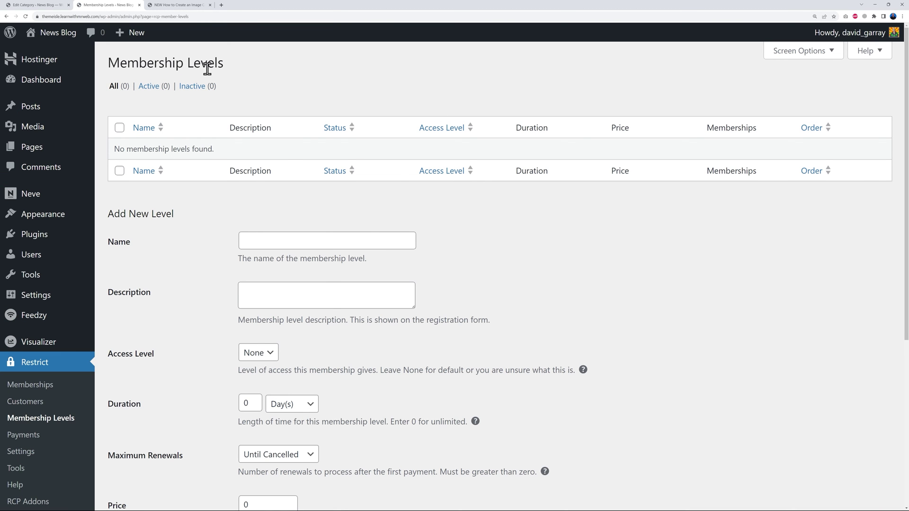
pyautogui.scroll(-1, 584, 286)
pyautogui.scroll(1, 488, 270)
# Name the level Bronze, describe it as 'Access all the posts in the Finance category', access level 5.
pyautogui.click(405, 244)
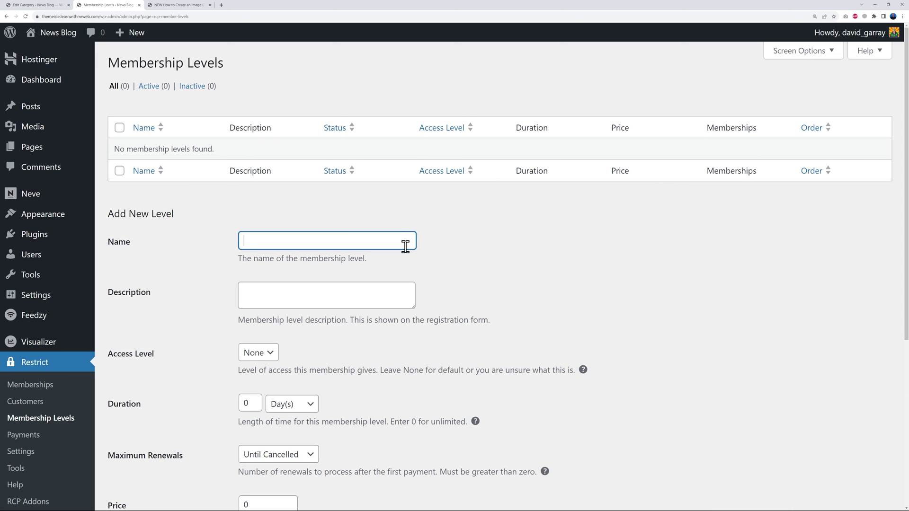
pyautogui.click(504, 281)
pyautogui.scroll(-2, 408, 313)
pyautogui.click(287, 234)
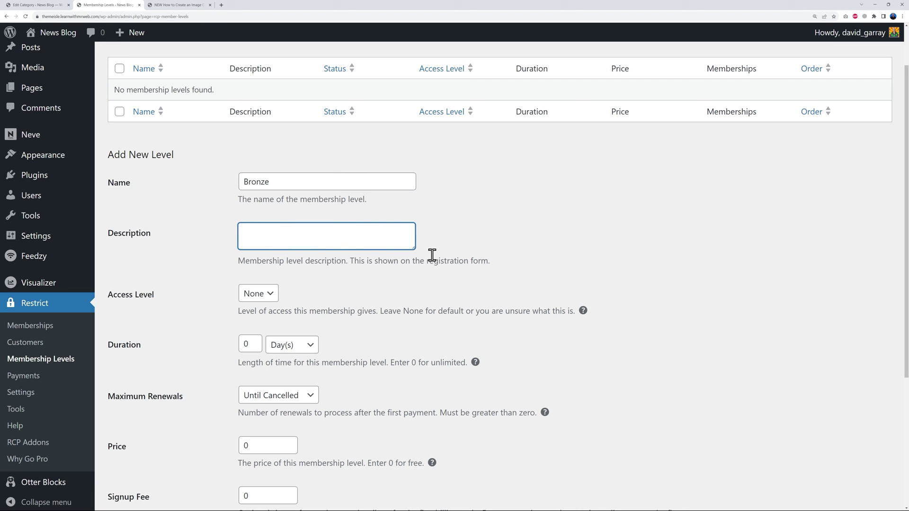
pyautogui.write('Access all the posts in the Finance category')
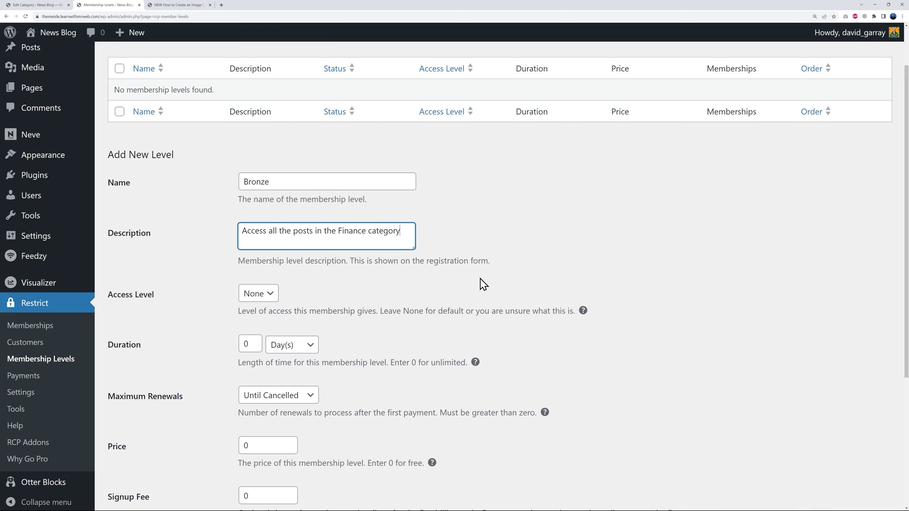
pyautogui.scroll(-2, 537, 244)
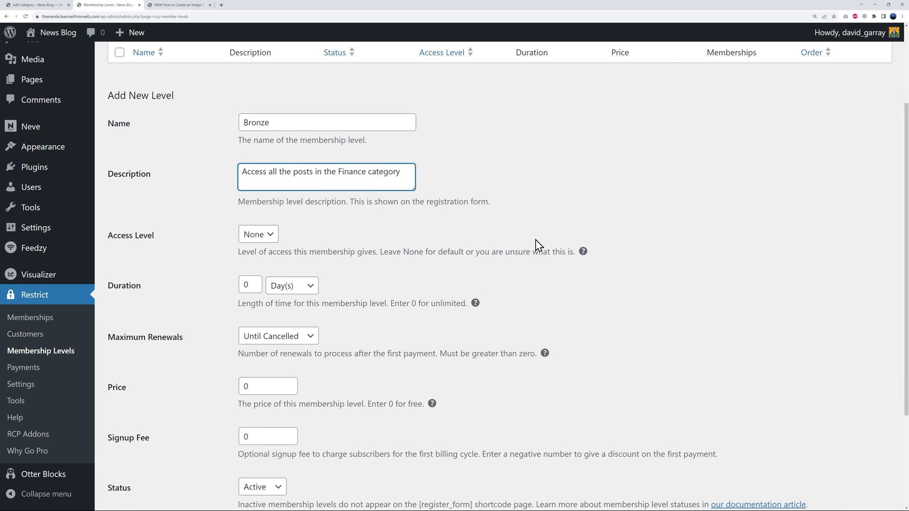
pyautogui.click(271, 237)
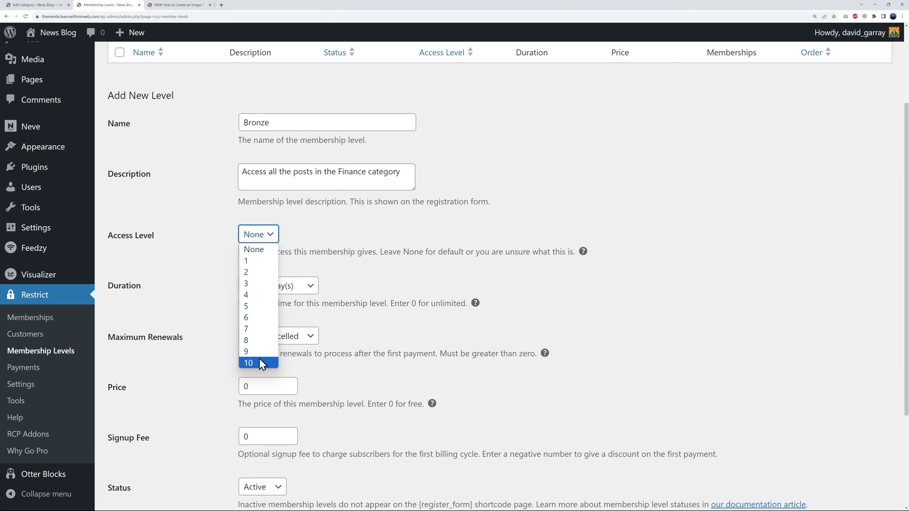
pyautogui.click(256, 306)
pyautogui.click(330, 251)
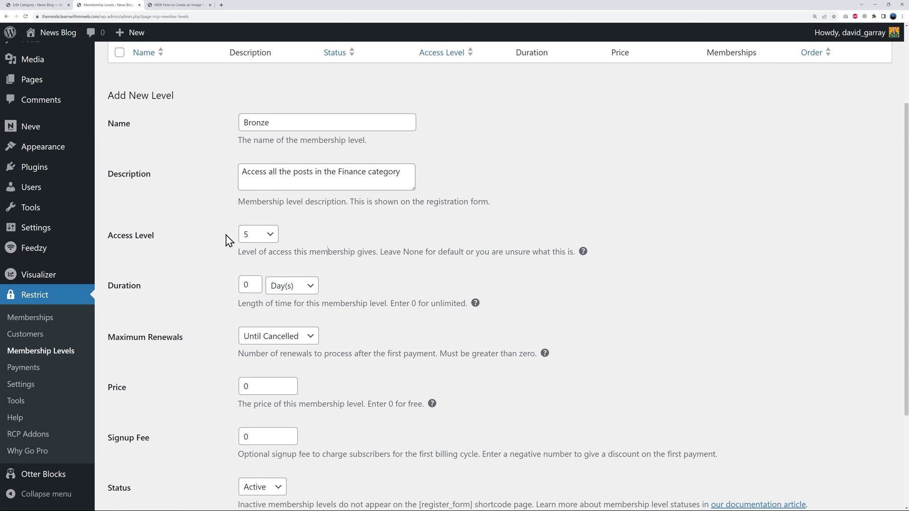
# Set the Bronze duration to 1 Month with renewals Until Cancelled.
pyautogui.scroll(-2, 468, 295)
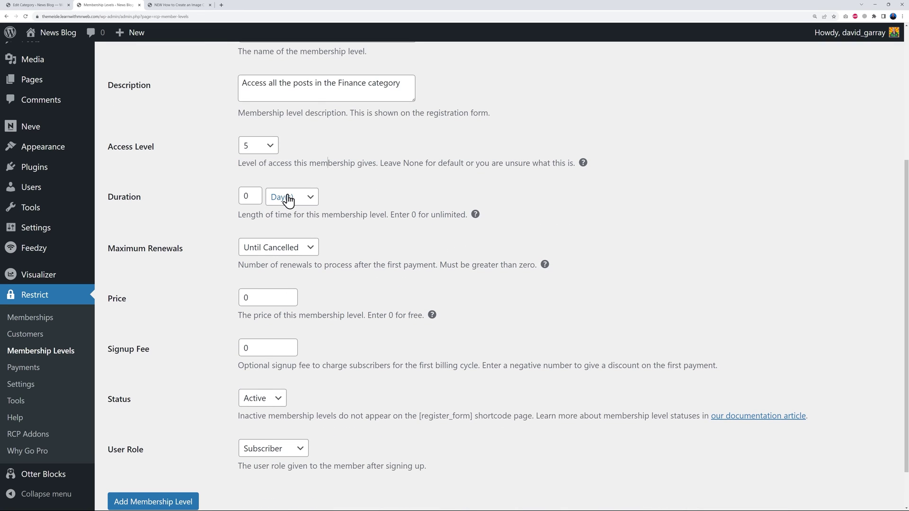
pyautogui.doubleClick(246, 195)
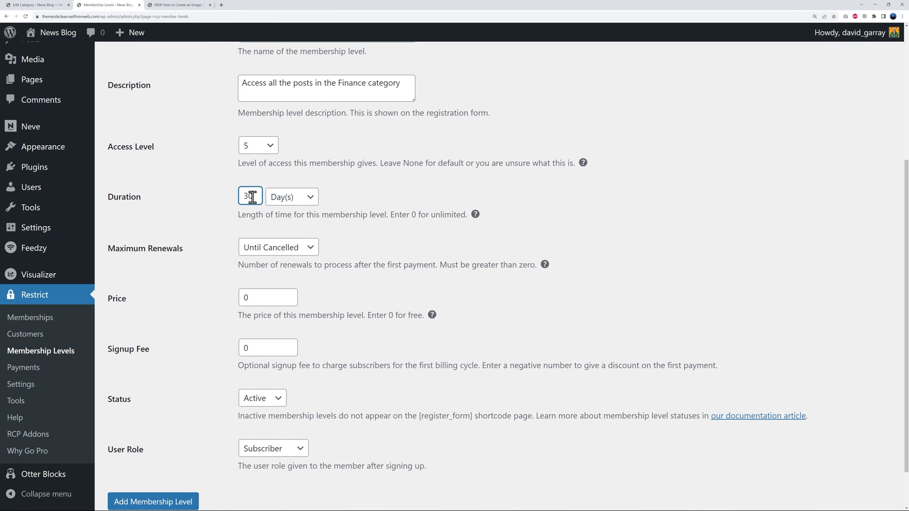
pyautogui.click(284, 197)
pyautogui.click(284, 223)
pyautogui.moveTo(254, 201); pyautogui.dragTo(239, 198)
pyautogui.click(425, 184)
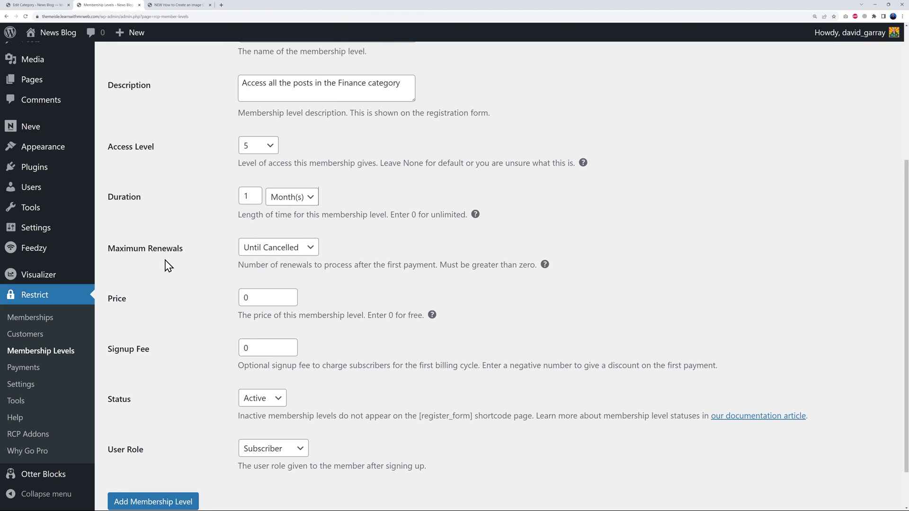
pyautogui.click(315, 251)
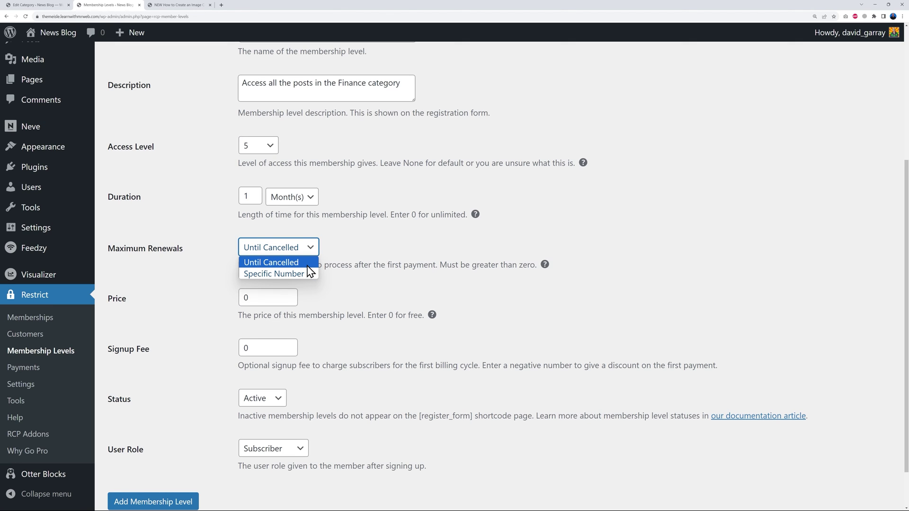
pyautogui.click(260, 274)
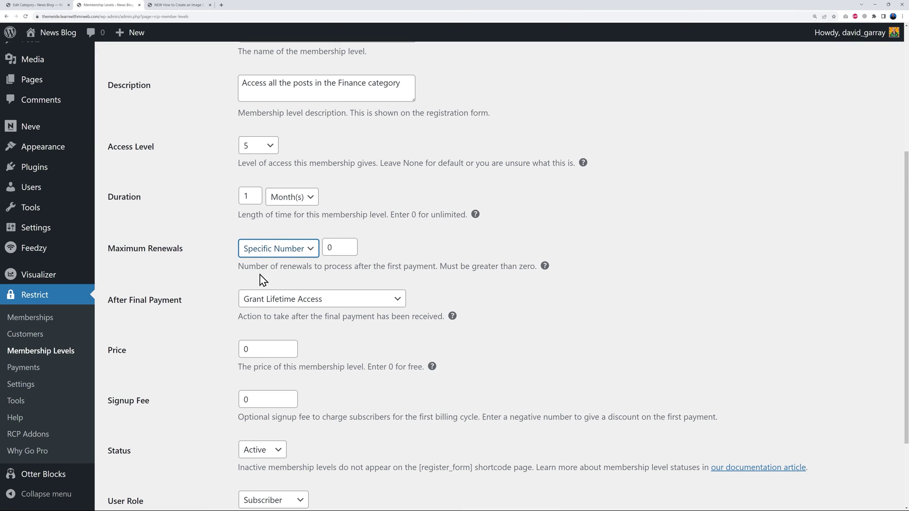
pyautogui.doubleClick(334, 248)
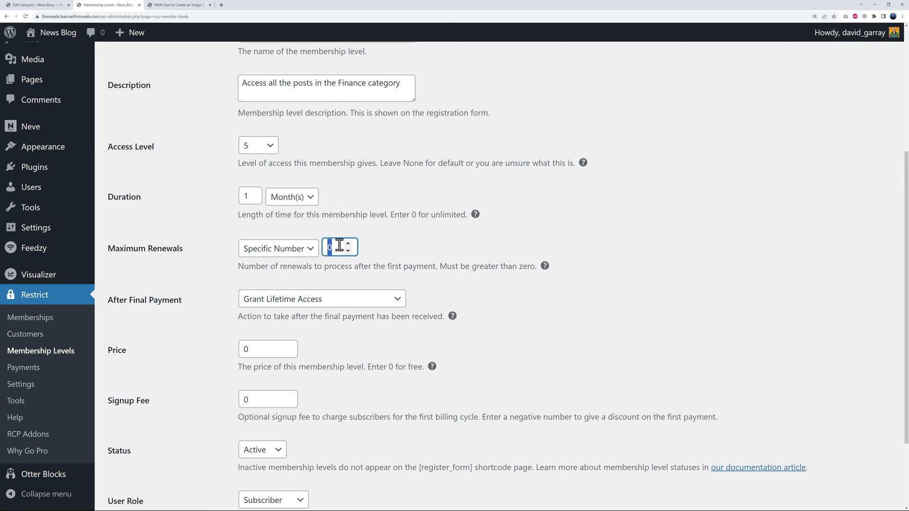
pyautogui.write('12')
pyautogui.moveTo(334, 248); pyautogui.dragTo(322, 249)
pyautogui.click(303, 250)
pyautogui.click(298, 262)
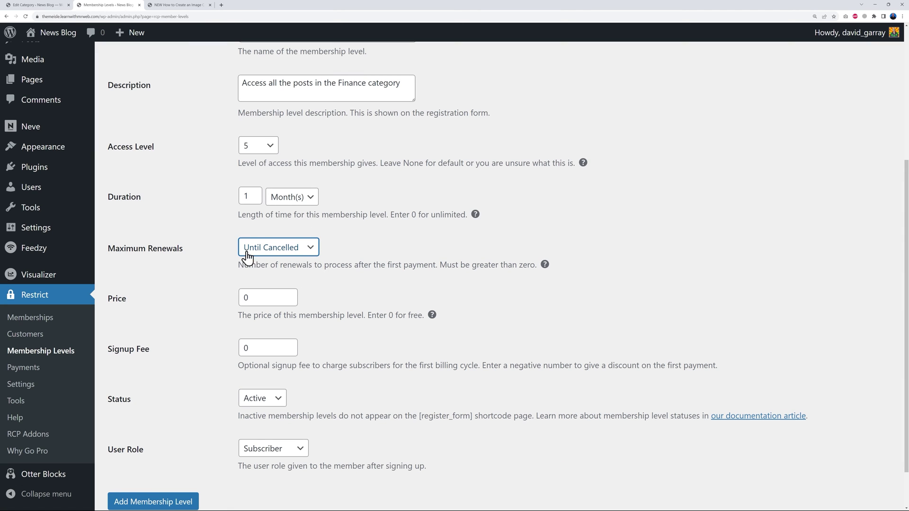
# Price Bronze at 9.99 with the Subscriber role and add the membership level.
pyautogui.doubleClick(244, 298)
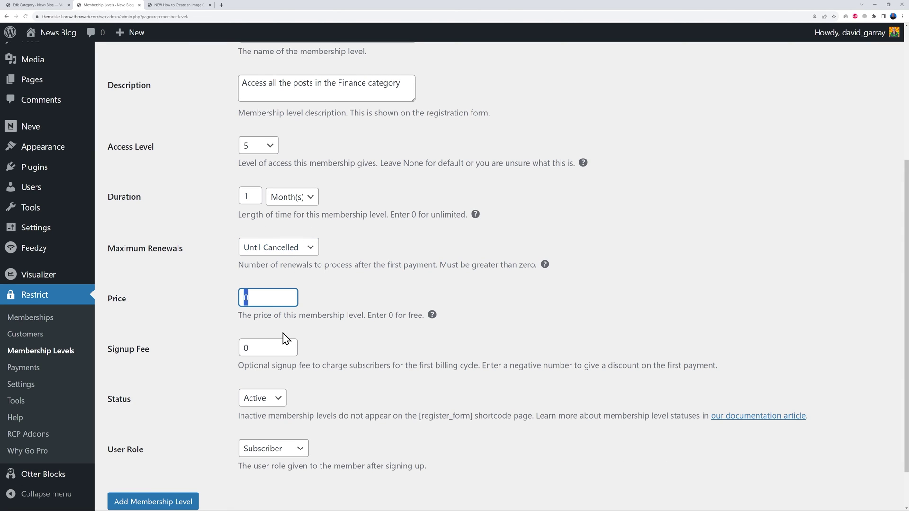
pyautogui.write('9.99')
pyautogui.click(199, 329)
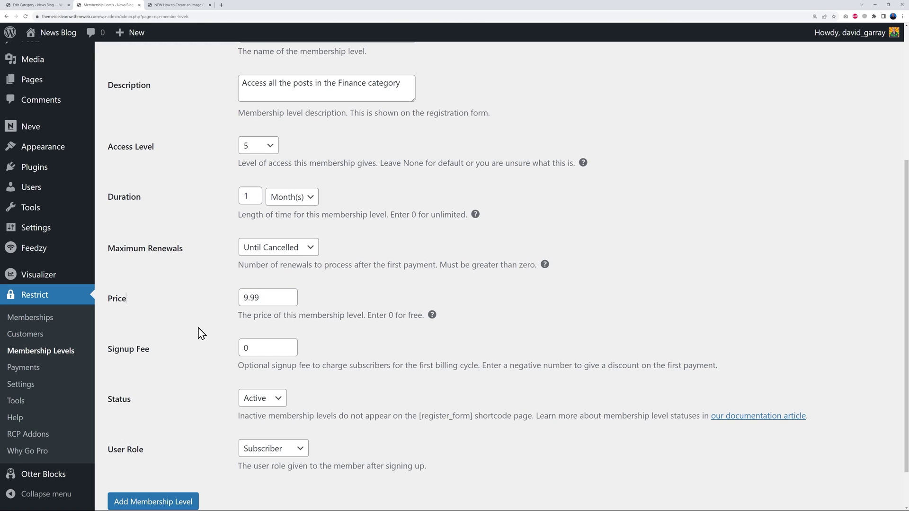
pyautogui.scroll(-2, 199, 329)
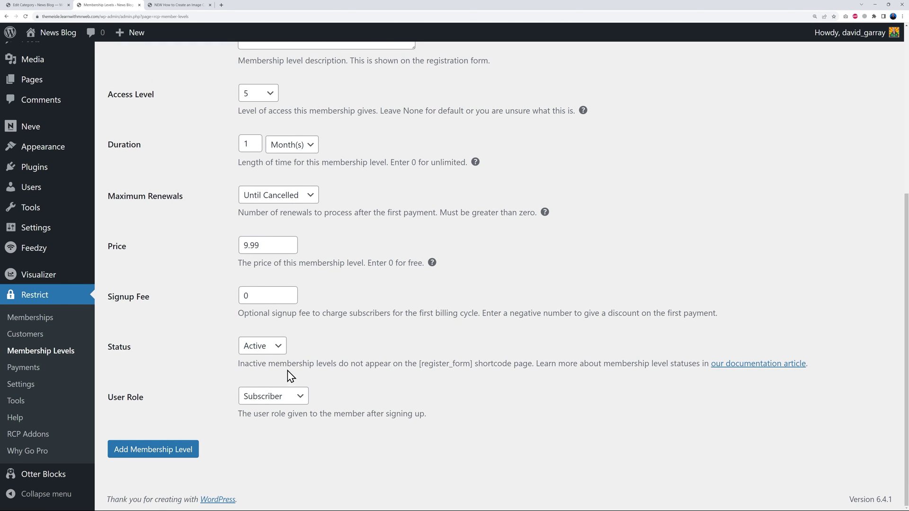
pyautogui.click(280, 400)
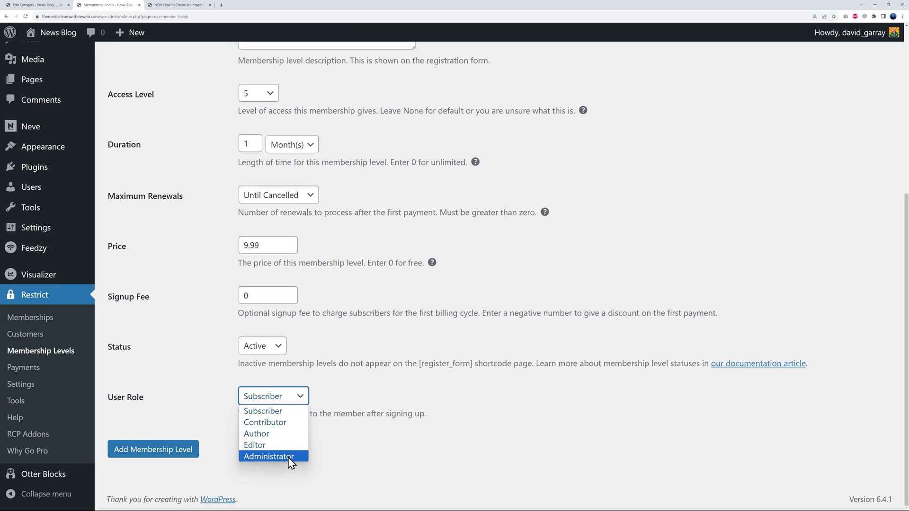
pyautogui.click(287, 411)
pyautogui.click(376, 404)
pyautogui.click(179, 452)
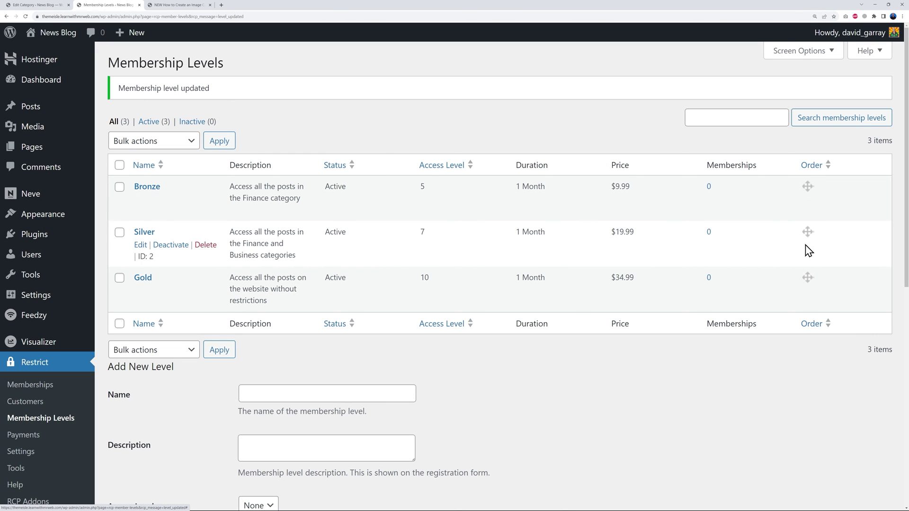
# Review the Membership Levels table listing Bronze, Silver and Gold tiers.
pyautogui.scroll(-2, 696, 386)
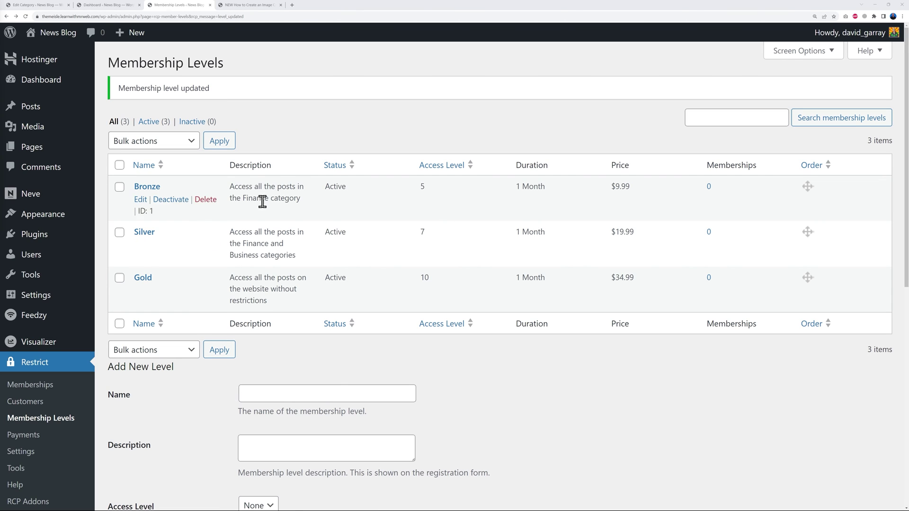
# Go to Neve Options' Neve Pro tab and scroll to the Content restriction module.
pyautogui.moveTo(31, 201)
pyautogui.click(122, 199)
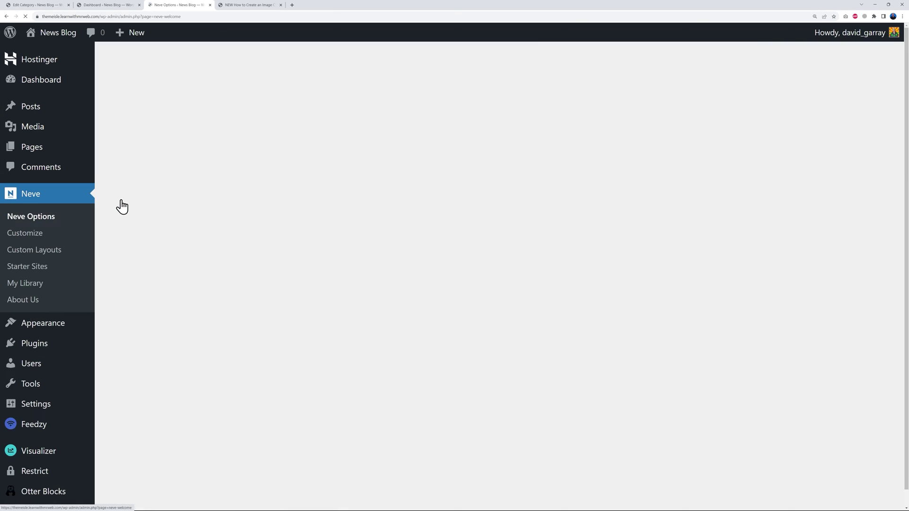
pyautogui.click(430, 158)
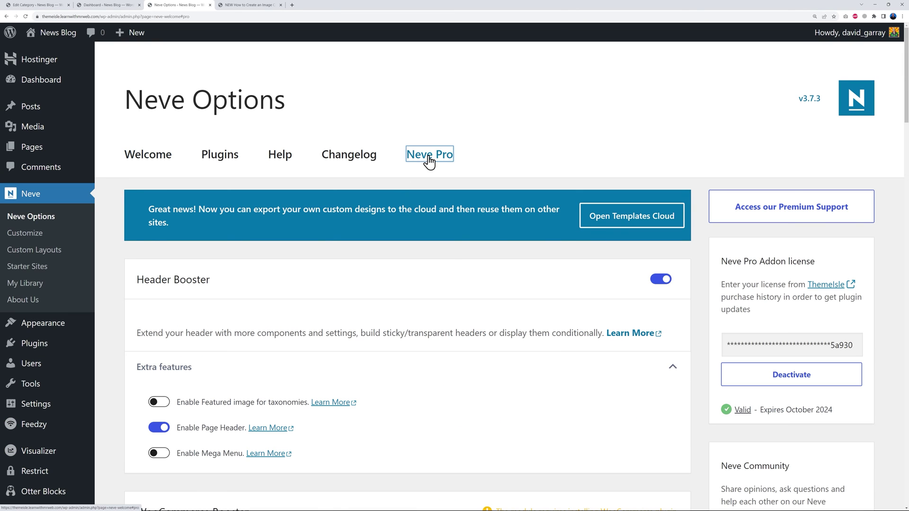
pyautogui.scroll(-1, 503, 408)
pyautogui.scroll(-1, 504, 408)
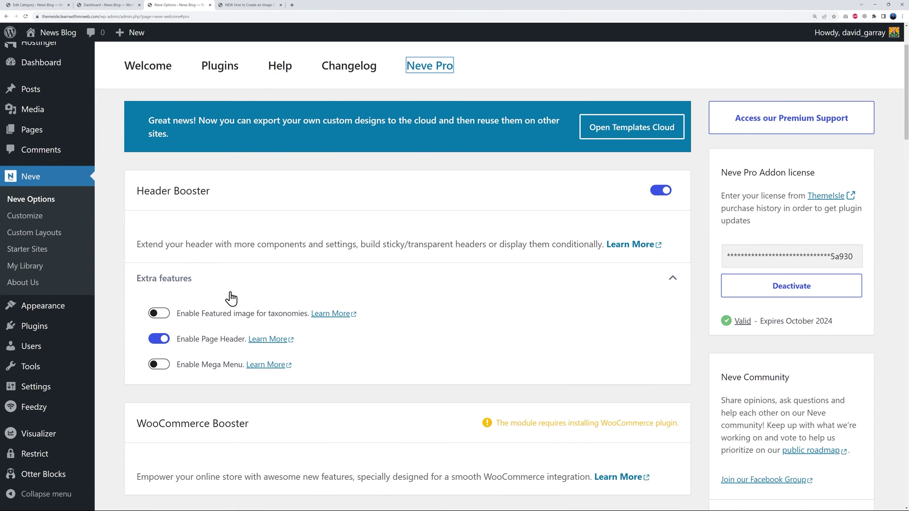
pyautogui.scroll(-20, 629, 339)
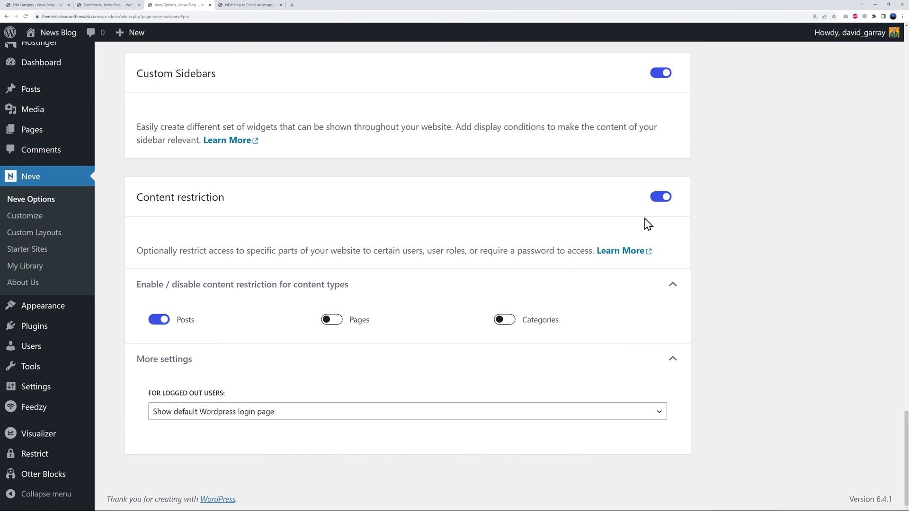
# Keep Content restriction on for Posts, sending logged-out users to the default WordPress login page.
pyautogui.click(661, 197)
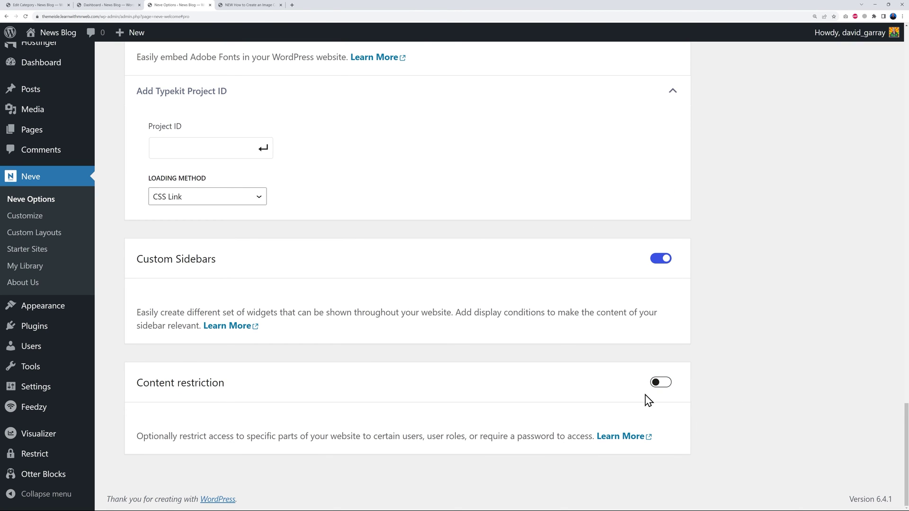
pyautogui.click(661, 383)
pyautogui.scroll(-4, 741, 361)
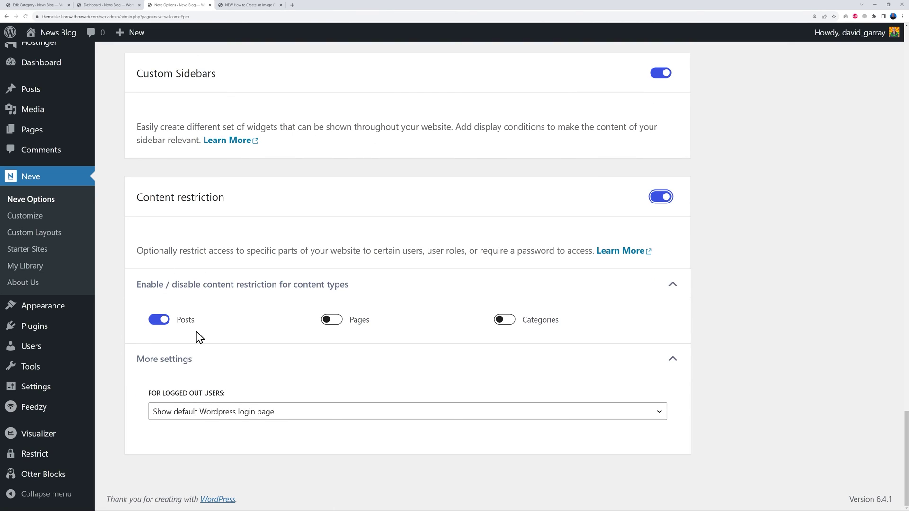
pyautogui.click(164, 321)
pyautogui.click(163, 321)
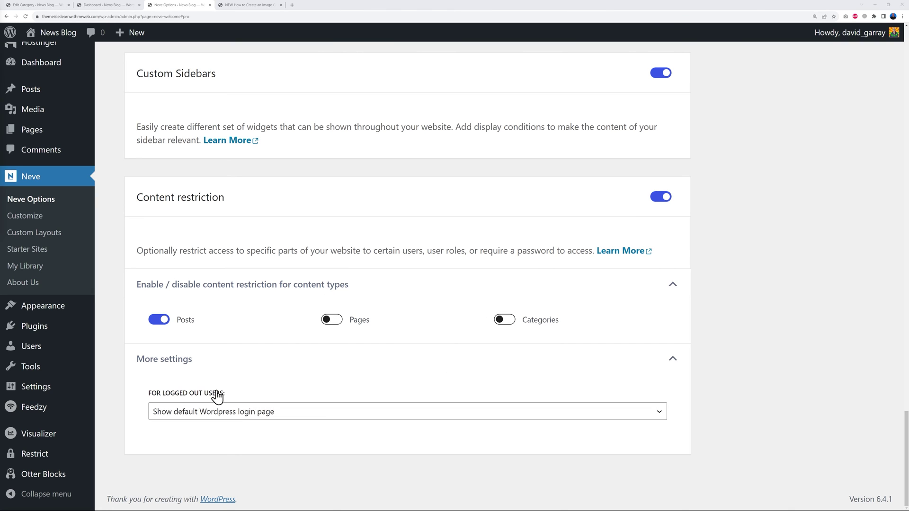
pyautogui.click(292, 416)
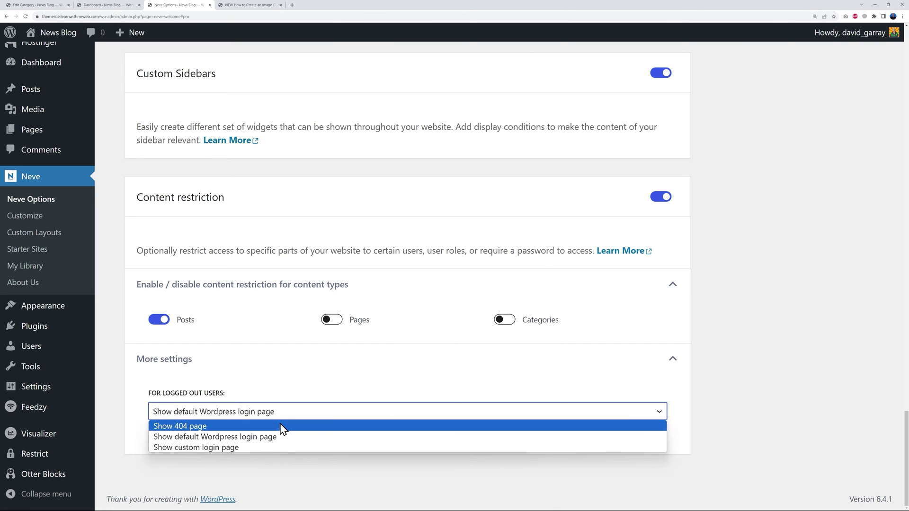
pyautogui.click(230, 439)
pyautogui.click(718, 400)
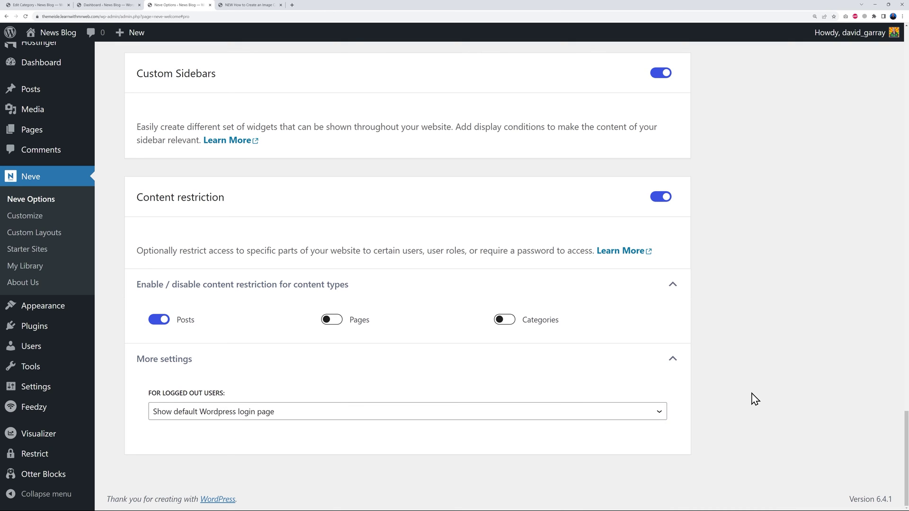
# Open the job board plugins comparison post in the editor.
pyautogui.click(32, 92)
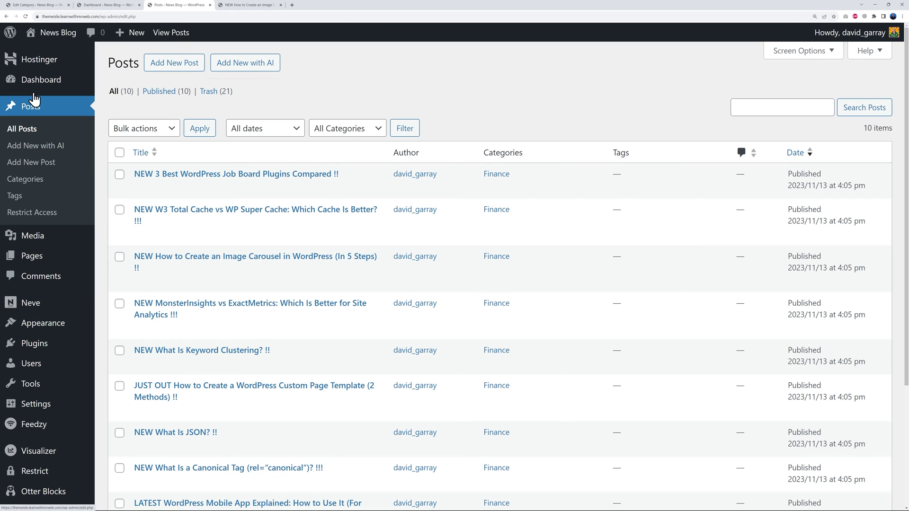
pyautogui.click(220, 176)
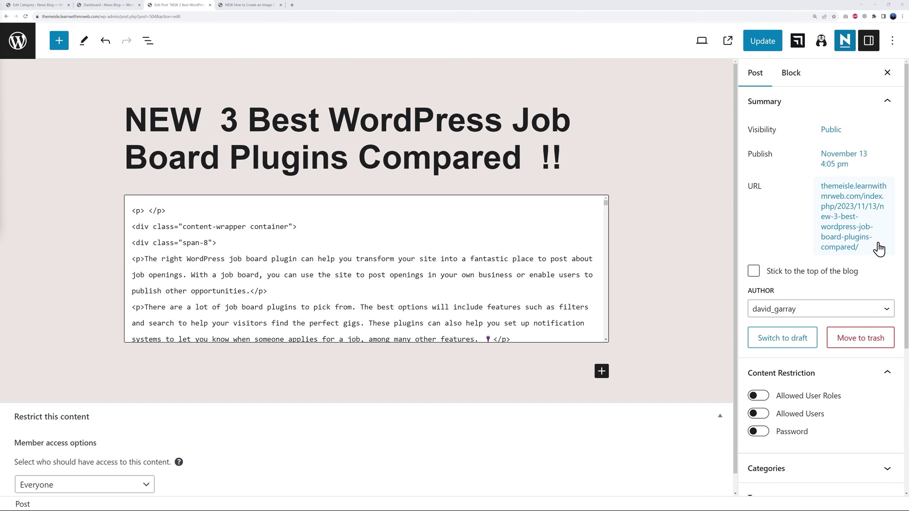
pyautogui.scroll(-2, 874, 260)
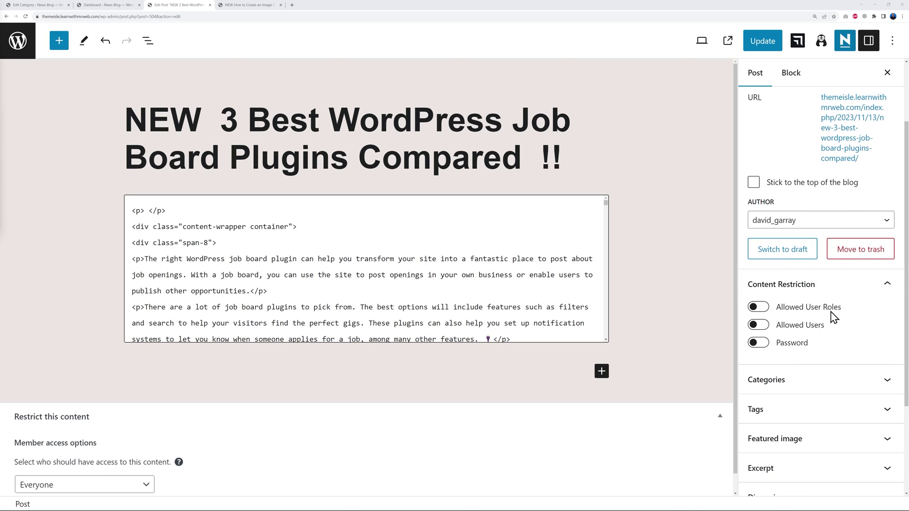
# Try allowing Editor, Author and Contributor roles in Content Restriction, then remove them again.
pyautogui.click(759, 311)
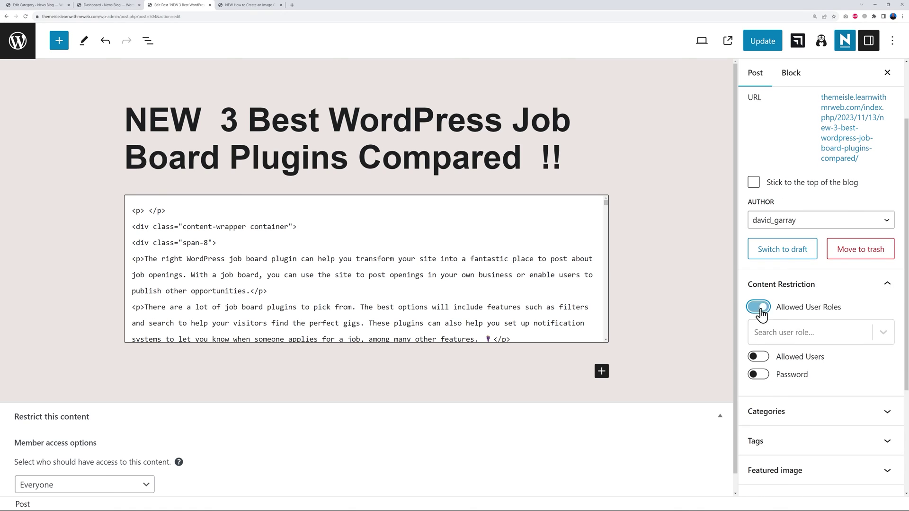
pyautogui.click(883, 333)
pyautogui.click(785, 383)
pyautogui.click(824, 339)
pyautogui.click(801, 380)
pyautogui.click(837, 336)
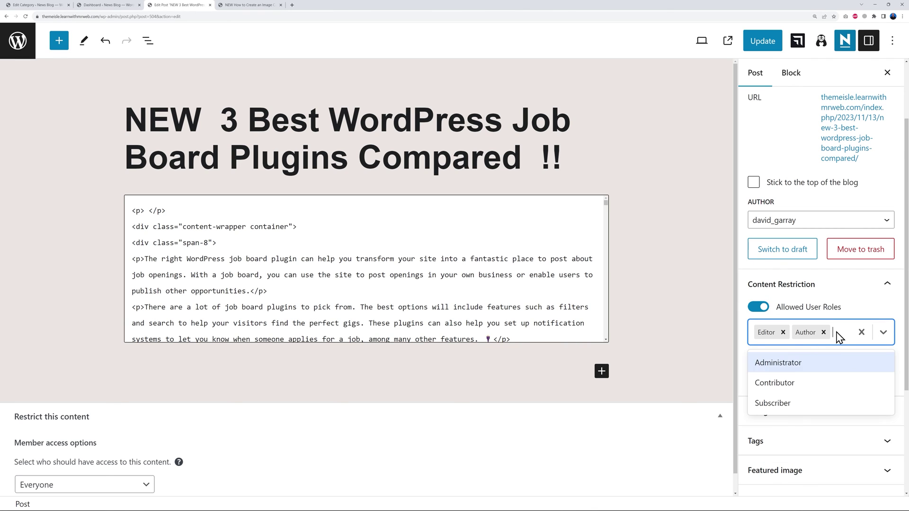
pyautogui.click(805, 388)
pyautogui.click(799, 349)
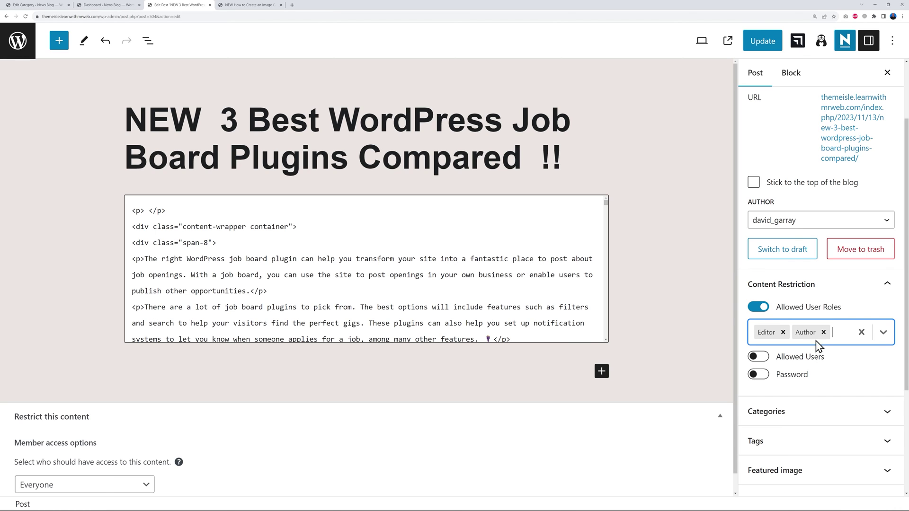
pyautogui.click(824, 333)
pyautogui.click(783, 333)
# Try the specific-users and password-protection restrictions, leaving both turned off.
pyautogui.click(758, 306)
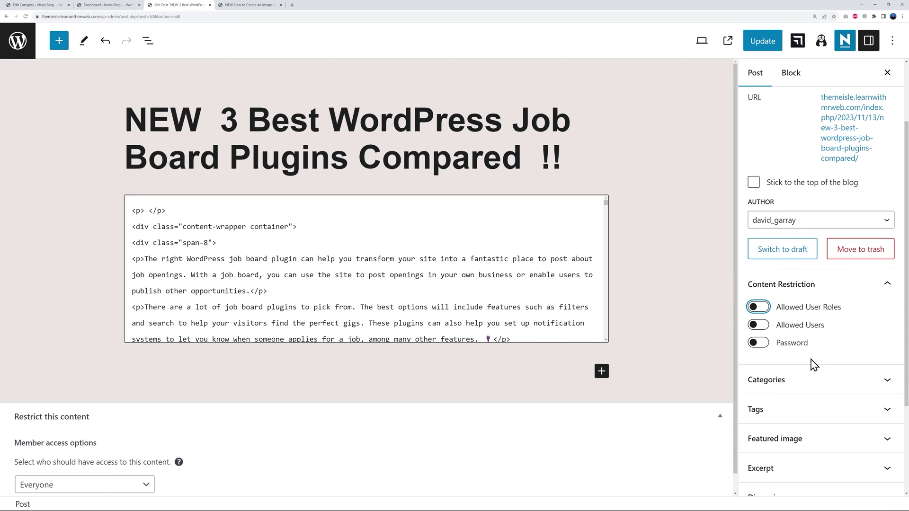
pyautogui.click(759, 326)
pyautogui.click(846, 353)
pyautogui.click(819, 341)
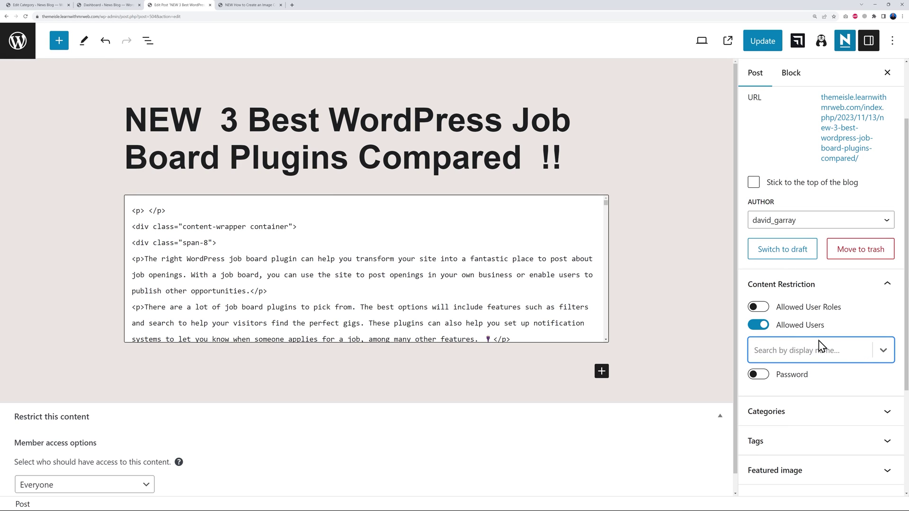
pyautogui.click(759, 326)
pyautogui.click(759, 344)
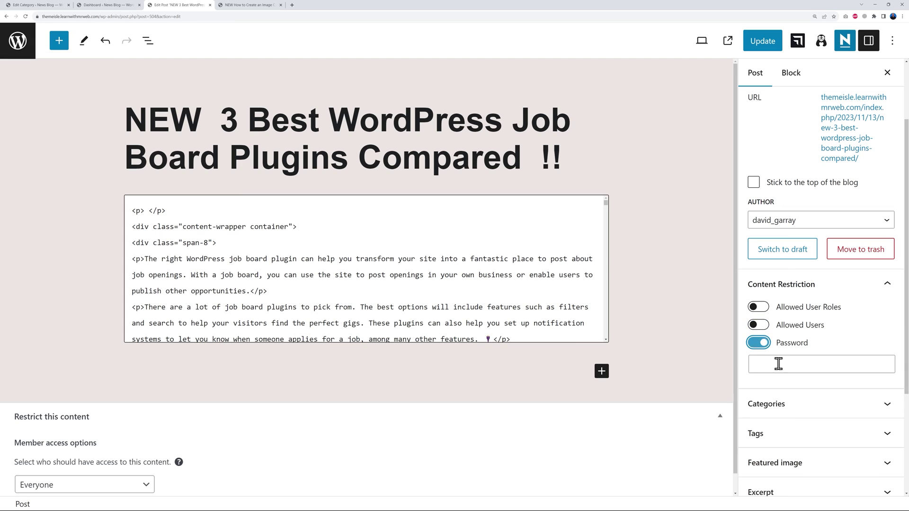
pyautogui.click(760, 366)
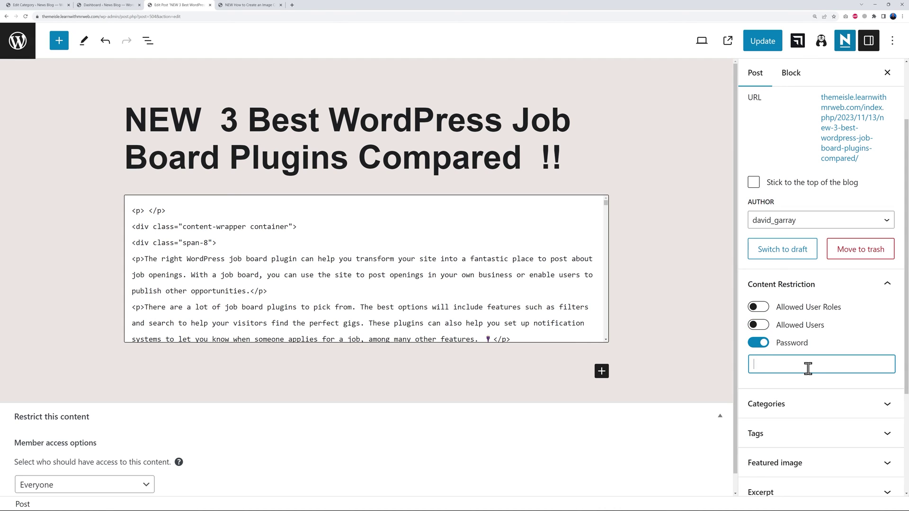
pyautogui.click(758, 343)
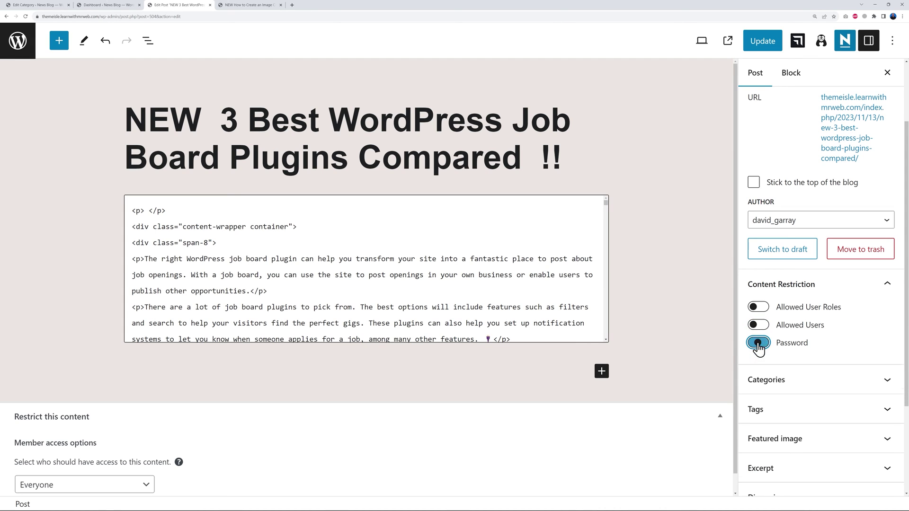
# Allow only Subscriber, Contributor, Author and Administrator roles, then update the post.
pyautogui.click(764, 310)
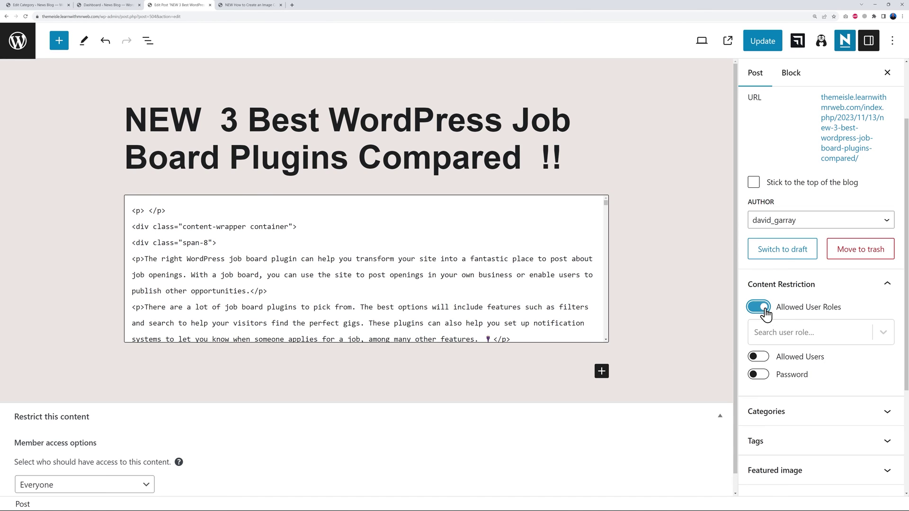
pyautogui.click(834, 342)
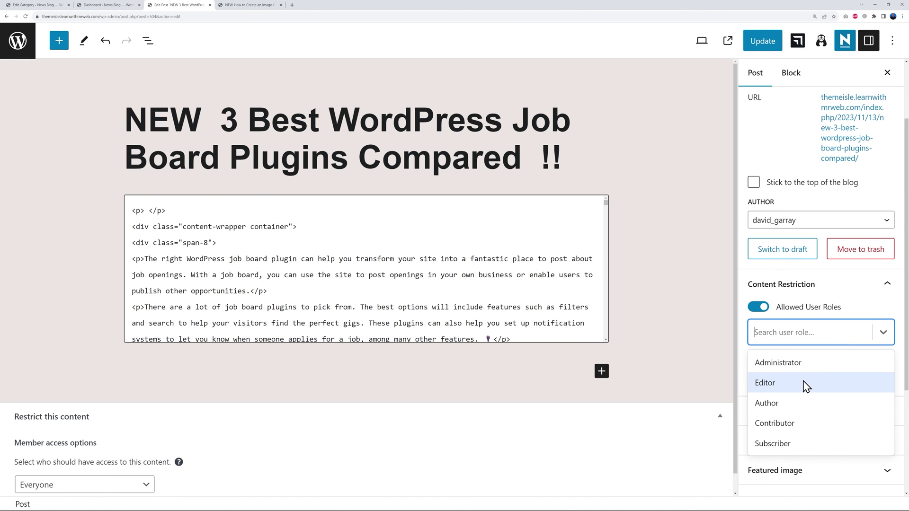
pyautogui.click(795, 443)
pyautogui.click(834, 335)
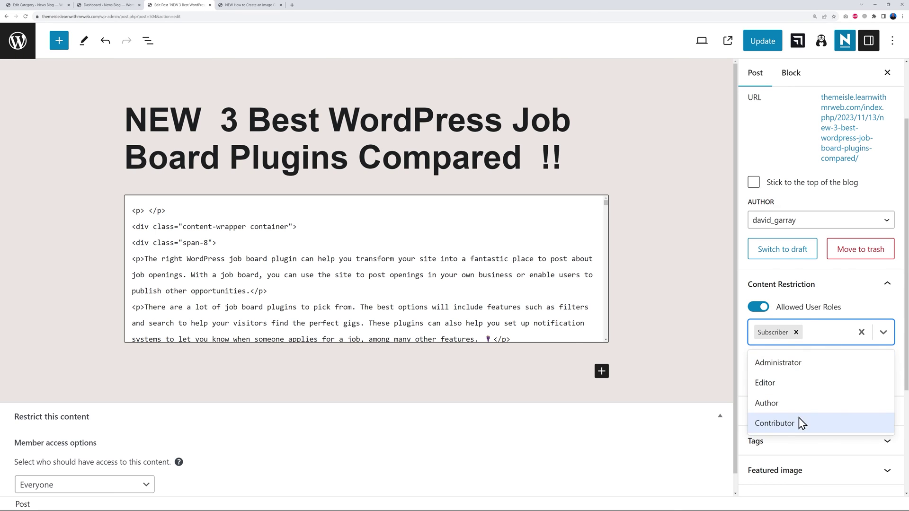
pyautogui.click(793, 423)
pyautogui.click(836, 346)
pyautogui.click(786, 420)
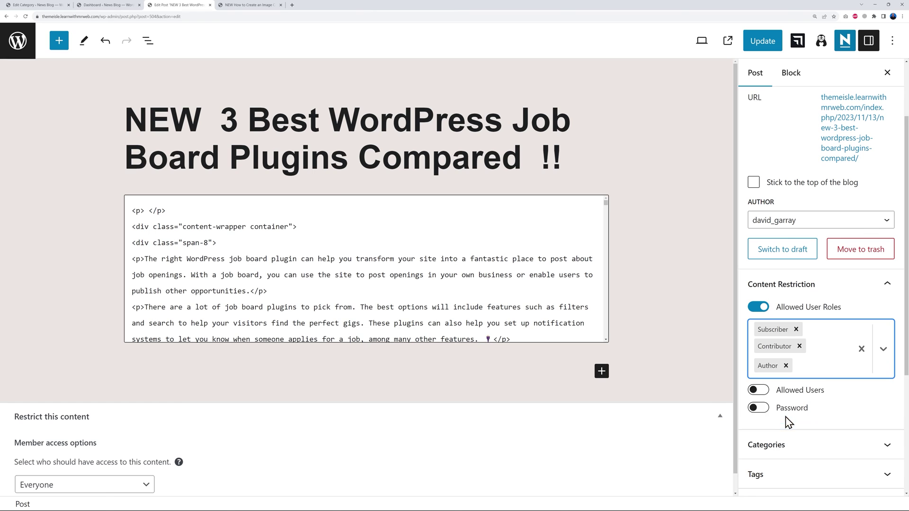
pyautogui.click(831, 369)
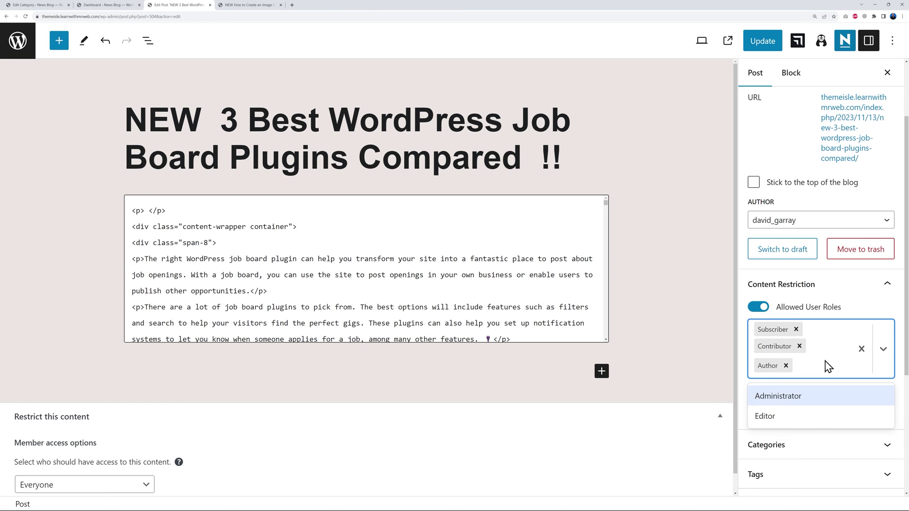
pyautogui.click(807, 404)
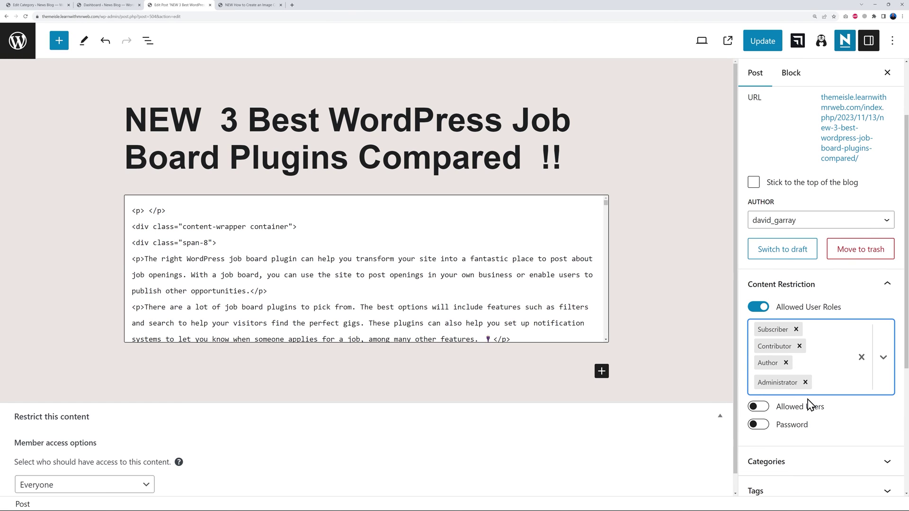
pyautogui.click(765, 43)
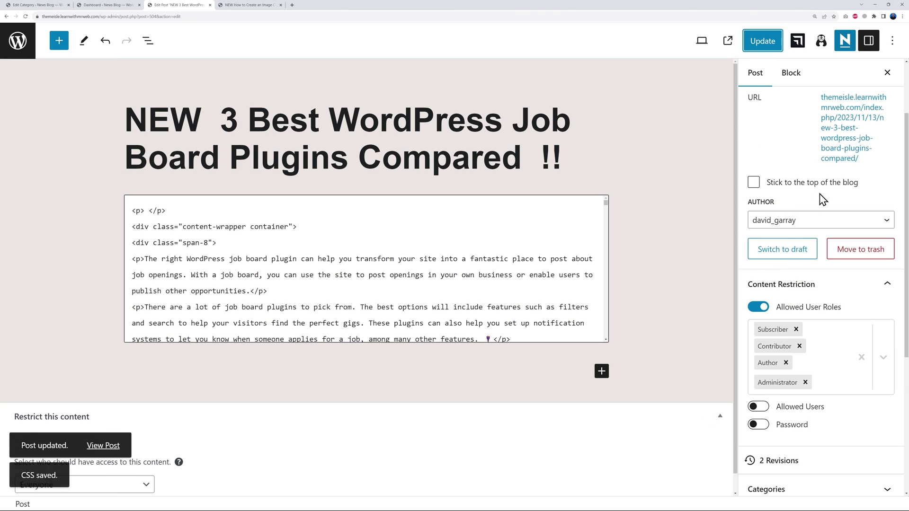
# On the live site's Articles page, open the job board post marked Restricted.
pyautogui.click(18, 41)
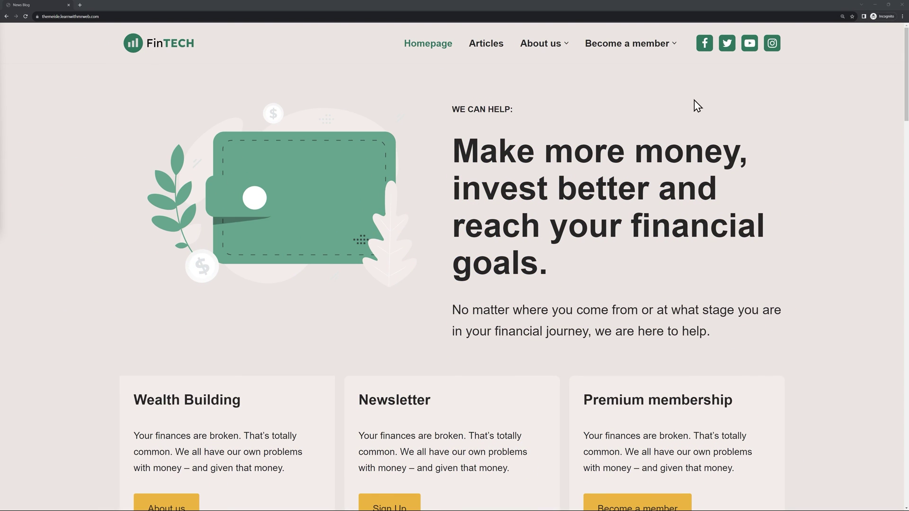
pyautogui.click(483, 48)
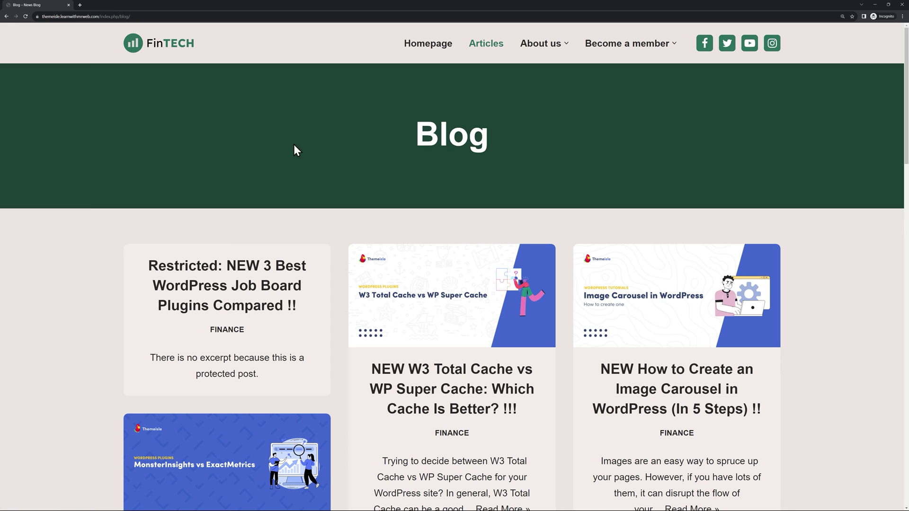
pyautogui.scroll(-1, 847, 174)
pyautogui.scroll(-2, 847, 174)
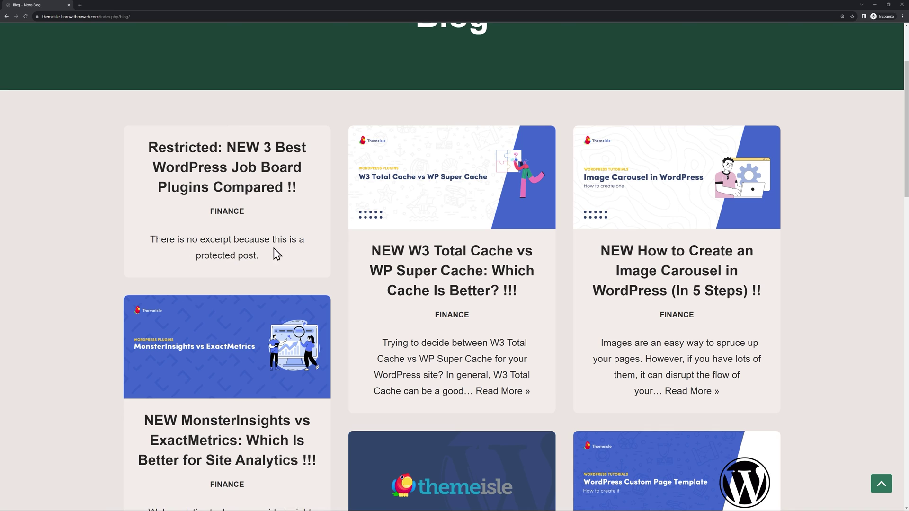
pyautogui.click(232, 181)
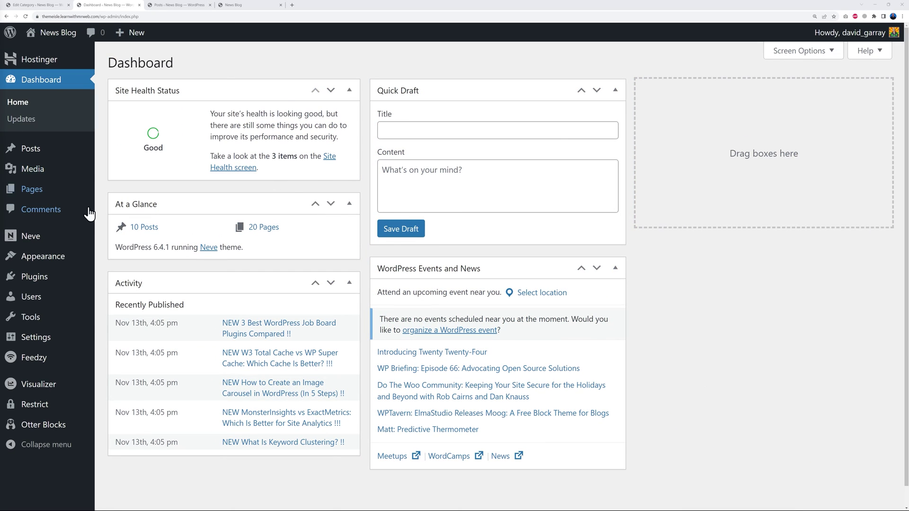
# In Neve Options > Neve Pro, set logged-out users to Show custom login page.
pyautogui.moveTo(35, 244)
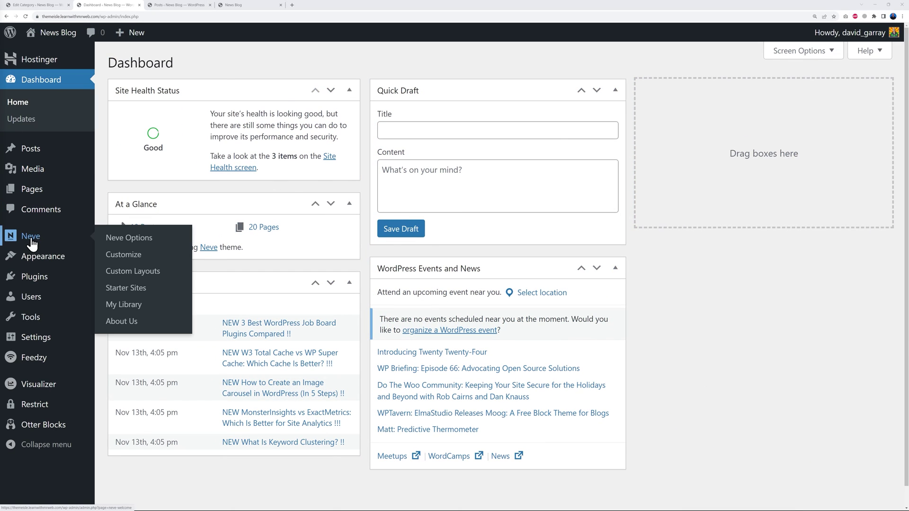
pyautogui.click(127, 239)
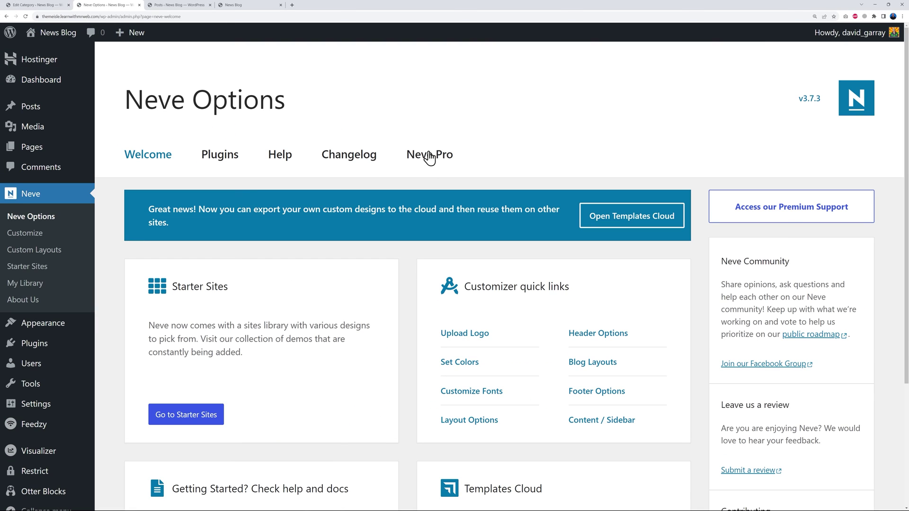
pyautogui.click(430, 156)
pyautogui.scroll(-15, 501, 302)
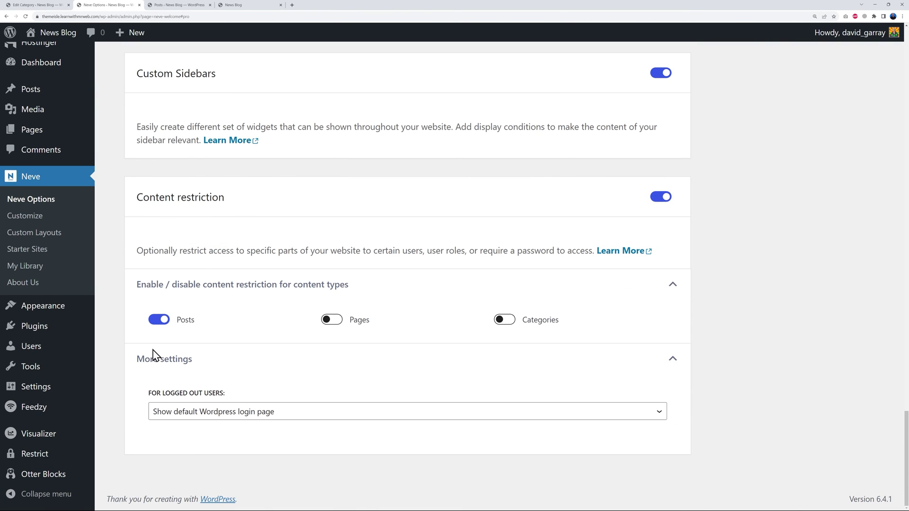
pyautogui.click(258, 412)
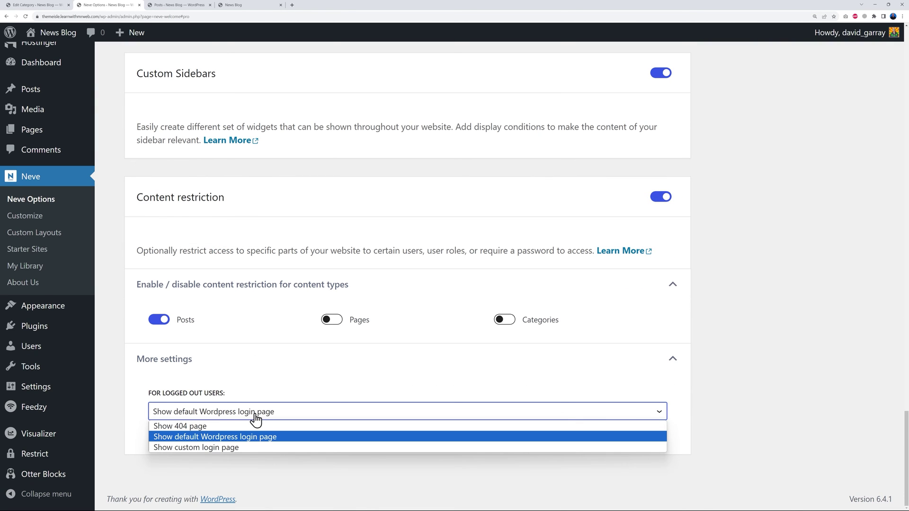
pyautogui.click(199, 448)
pyautogui.scroll(-1, 743, 402)
pyautogui.click(661, 408)
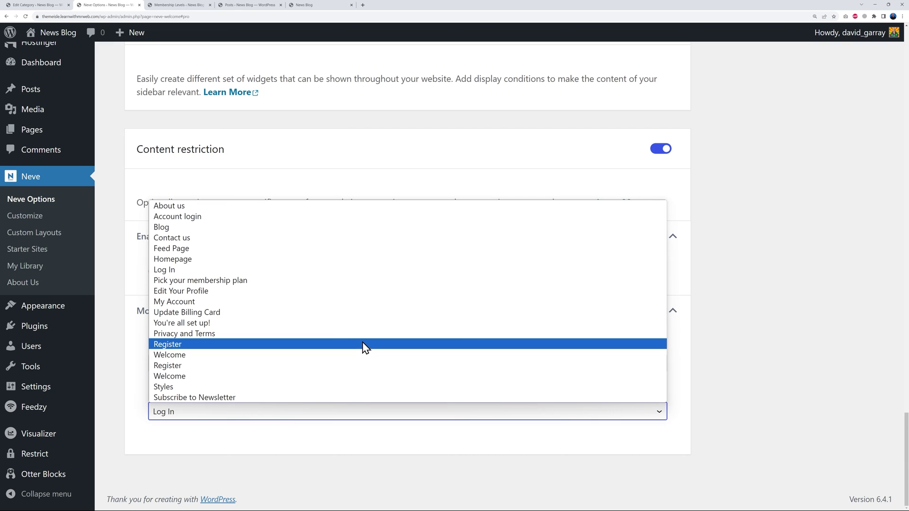
# Go to the Restrict Content general settings page.
pyautogui.click(171, 5)
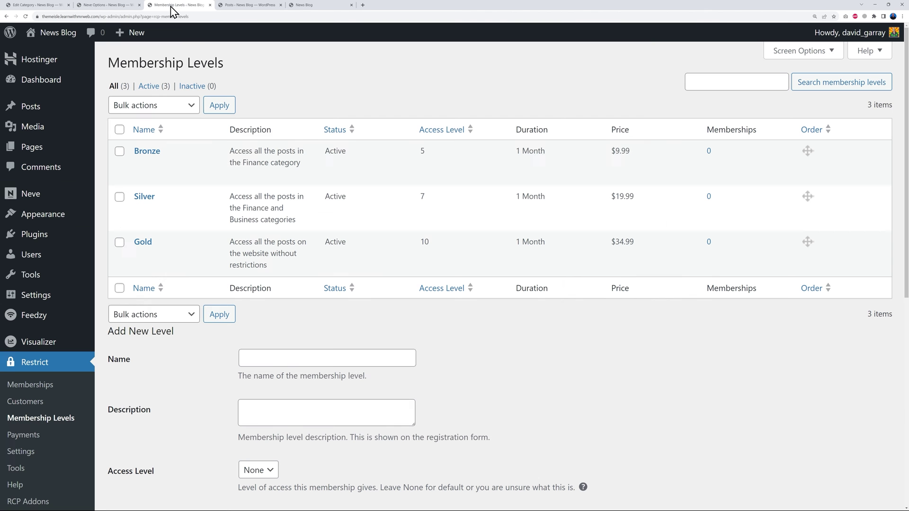
pyautogui.scroll(-2, 185, 389)
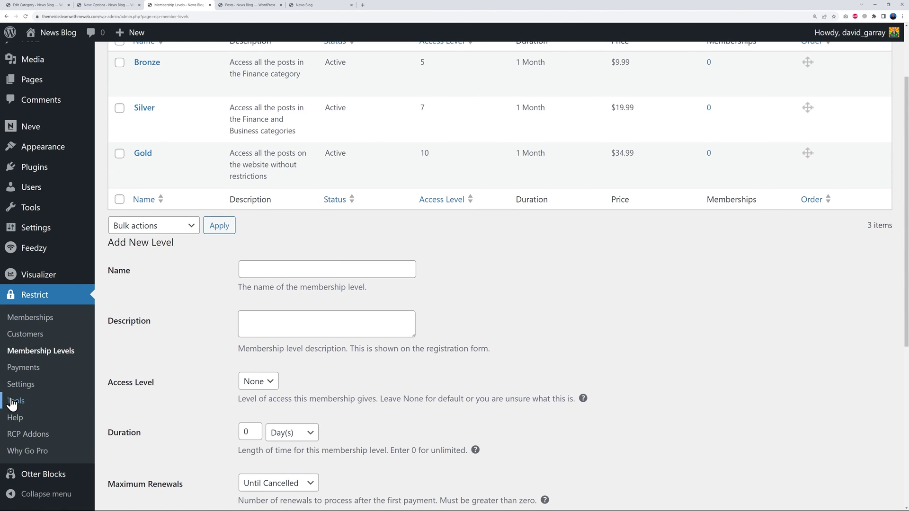
pyautogui.click(18, 382)
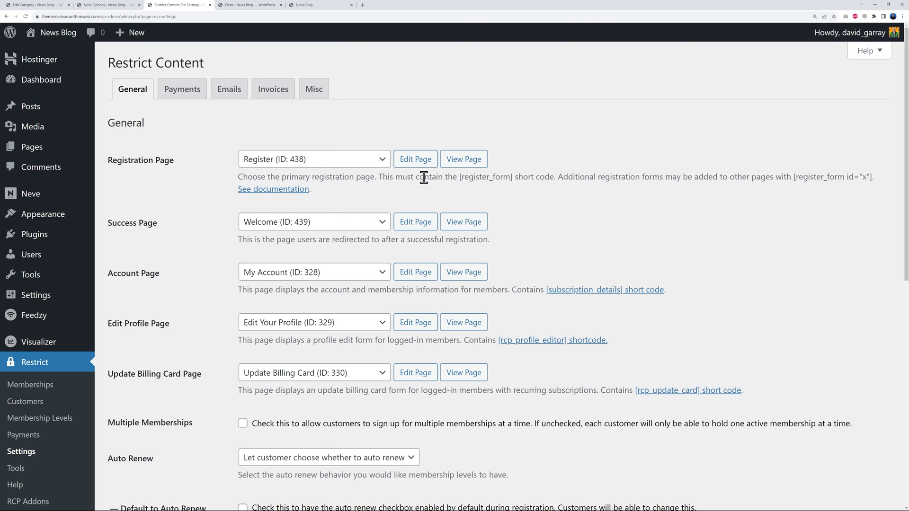
# Preview the Register page, then choose Register as Neve's custom login page.
pyautogui.click(469, 164)
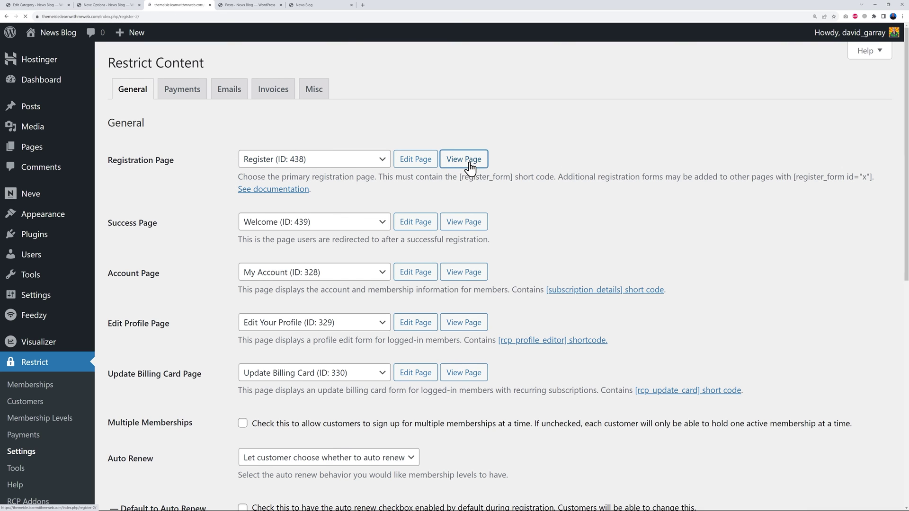
pyautogui.scroll(-2, 568, 296)
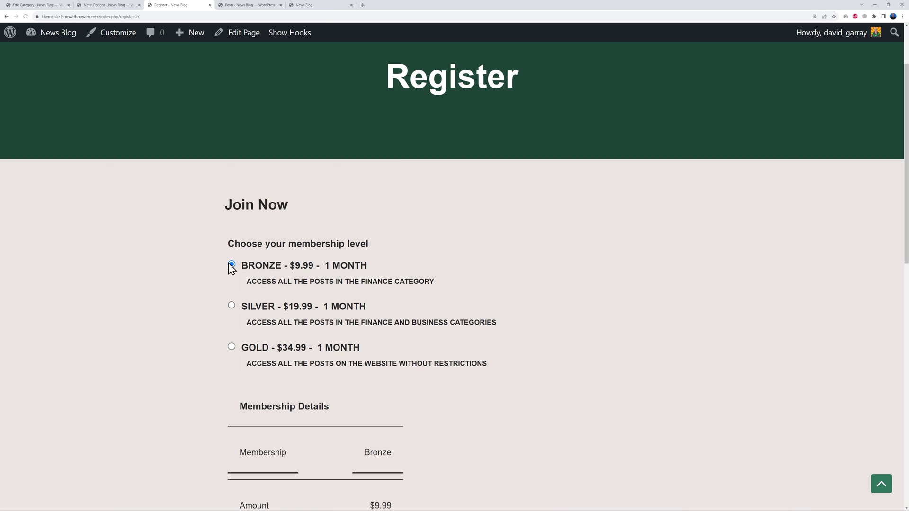
pyautogui.click(210, 6)
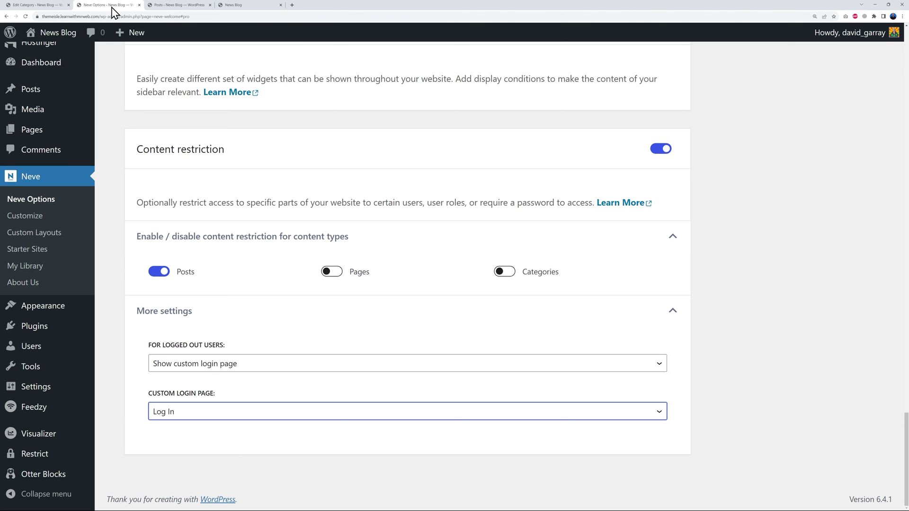
pyautogui.click(383, 419)
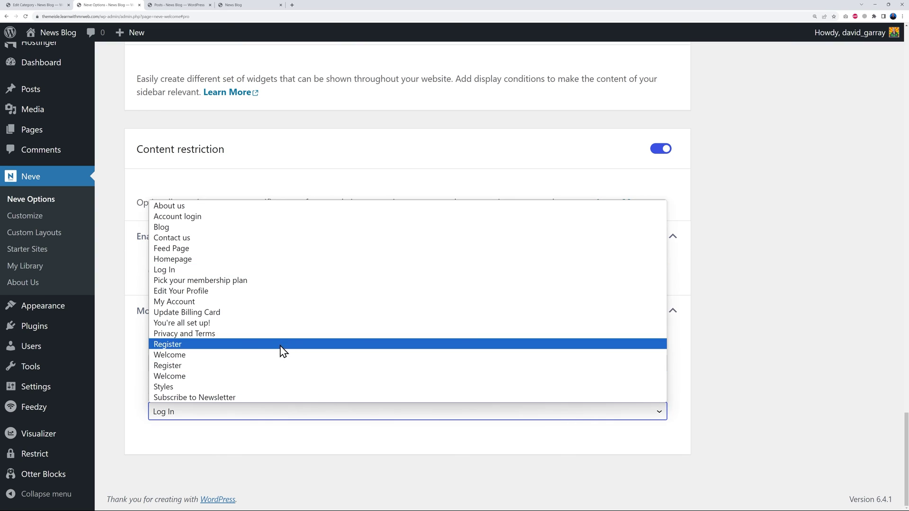
pyautogui.click(267, 368)
pyautogui.click(753, 399)
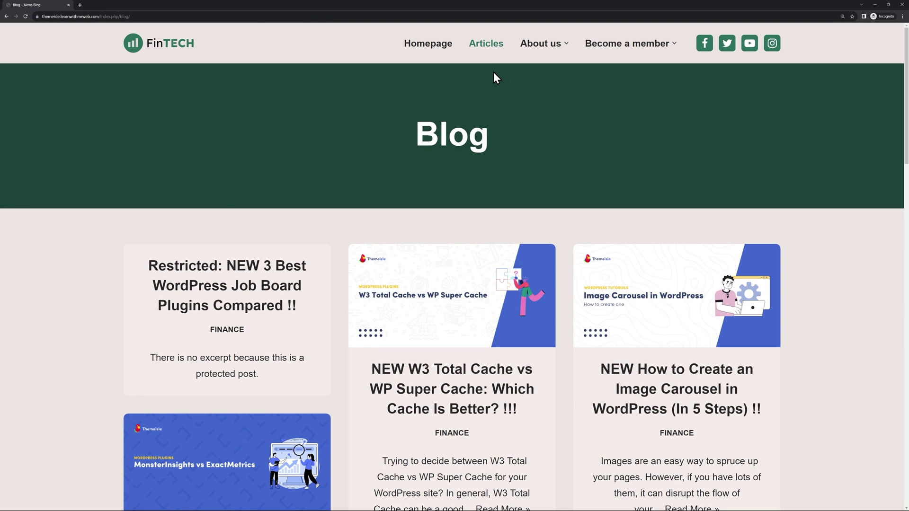
# Open the restricted post in the private window and scroll the Register New Account page it shows.
pyautogui.click(237, 290)
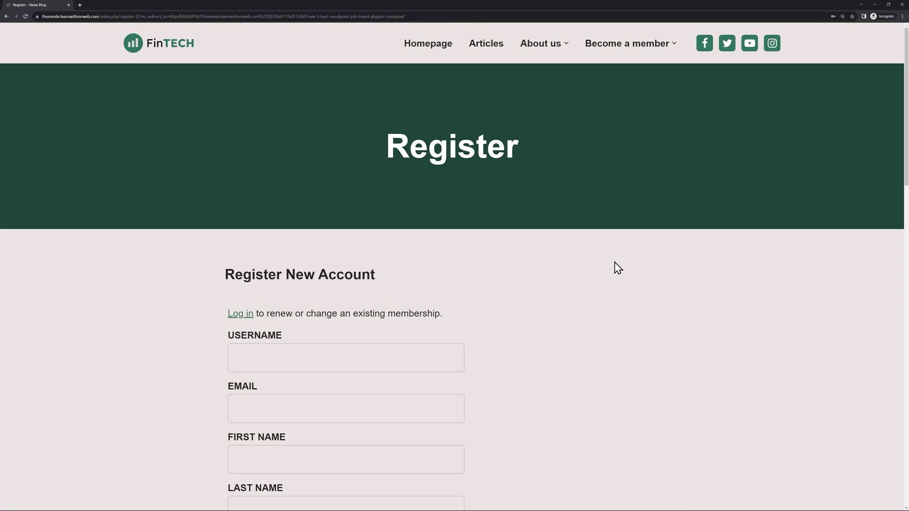
pyautogui.scroll(-1, 615, 264)
pyautogui.scroll(-2, 567, 213)
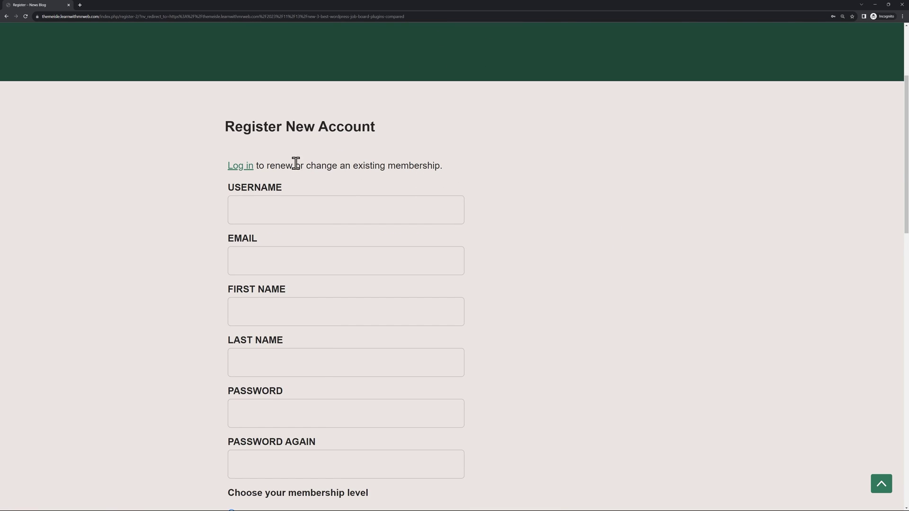
pyautogui.scroll(-2, 589, 251)
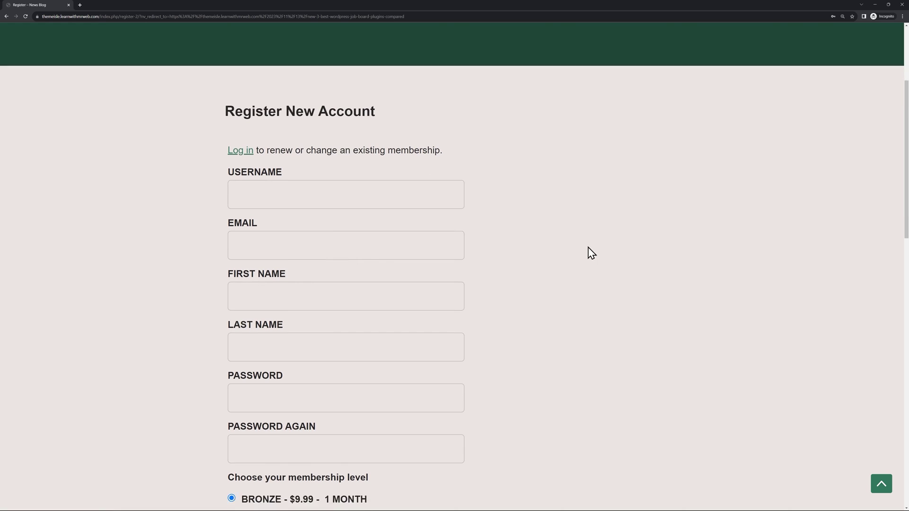
pyautogui.scroll(-3, 567, 296)
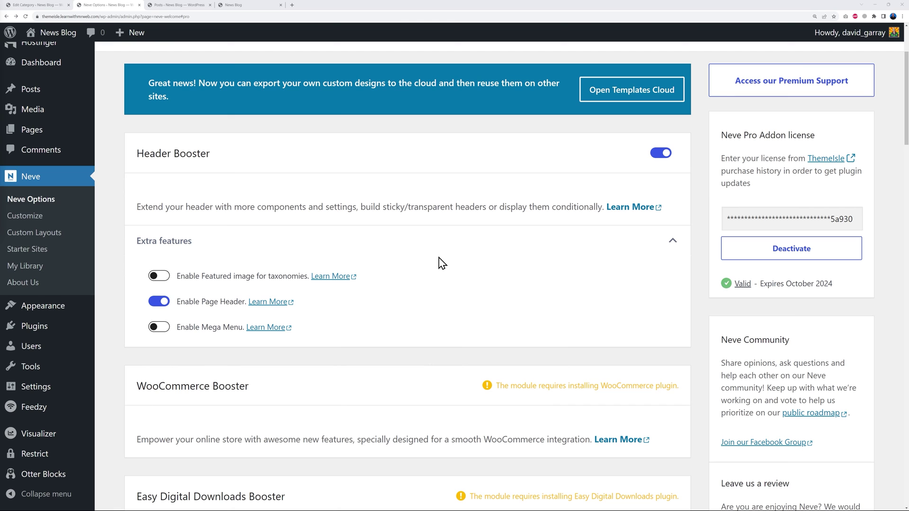
# Enable Stripe as a gateway in Restrict Content's Payments settings.
pyautogui.moveTo(34, 458)
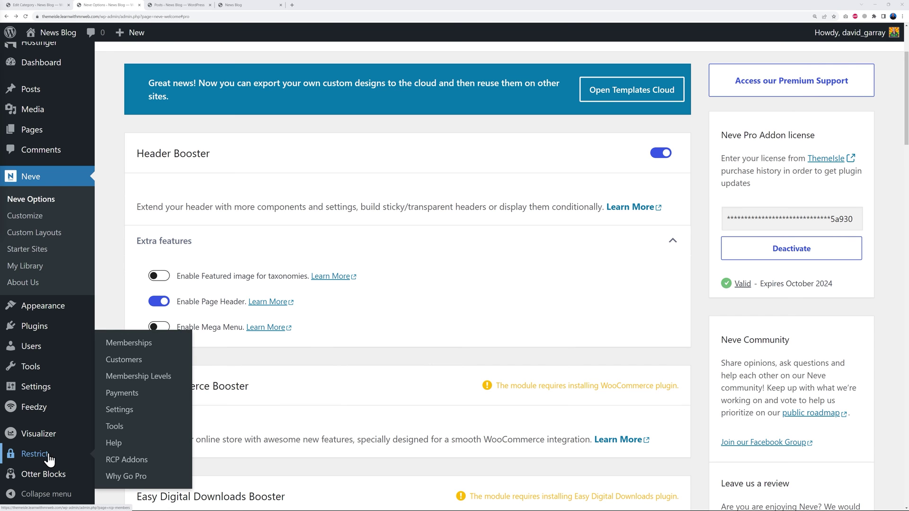
pyautogui.click(122, 418)
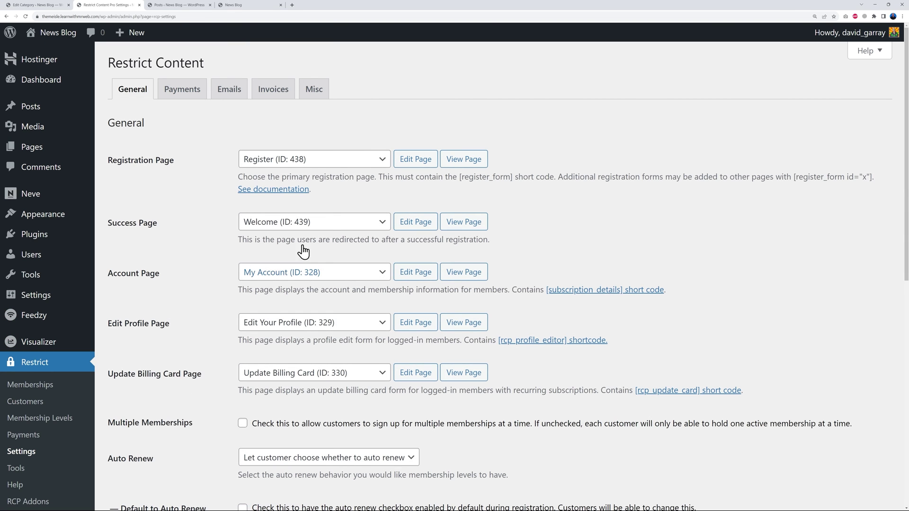
pyautogui.click(195, 93)
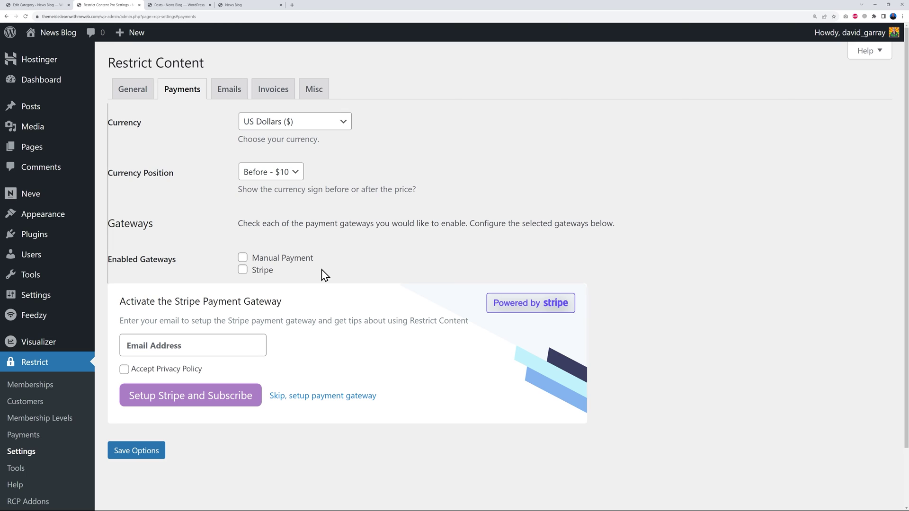
pyautogui.click(242, 271)
# Enter the Stripe setup e-mail, accept the privacy policy, and connect and log in to Stripe.
pyautogui.click(228, 345)
pyautogui.hotkey('ctrl', 'v')
pyautogui.click(124, 371)
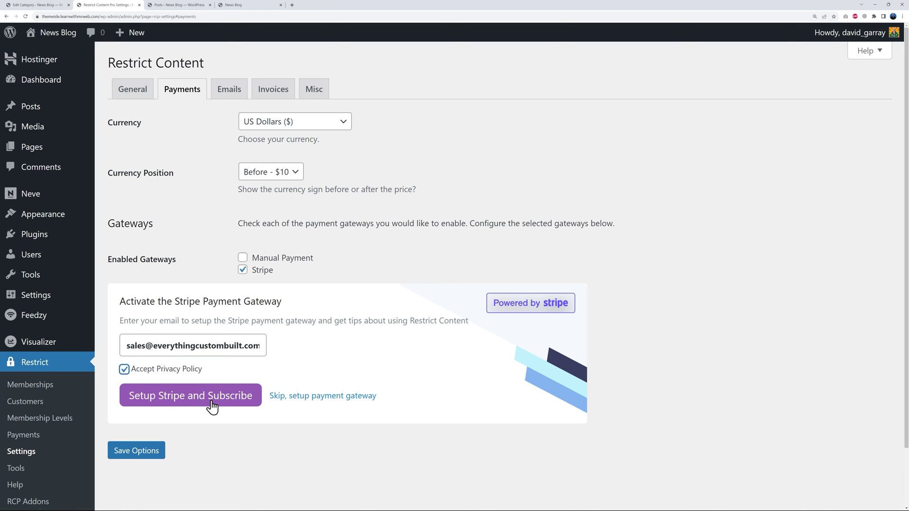
pyautogui.click(244, 402)
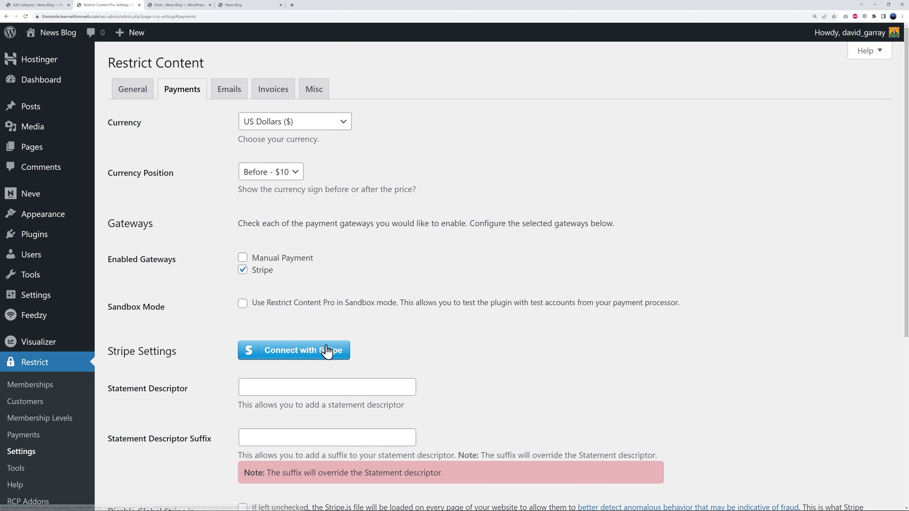
pyautogui.click(308, 354)
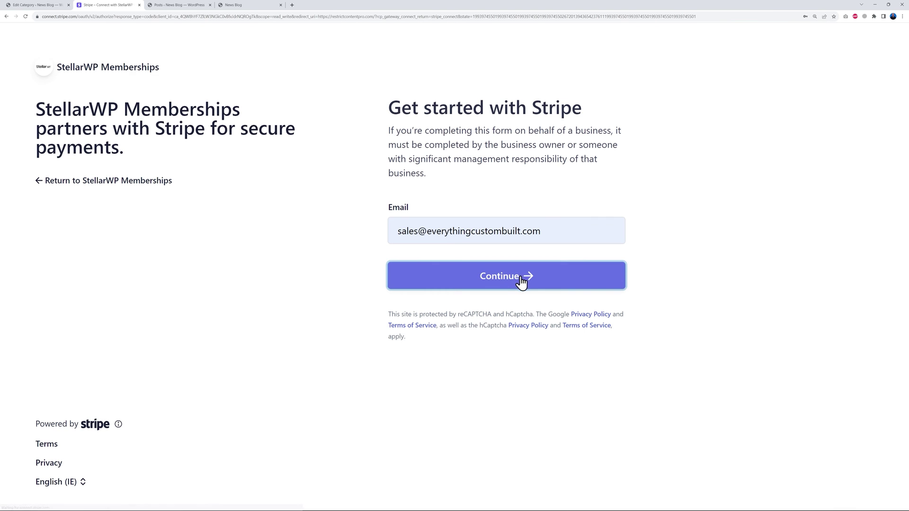
pyautogui.click(521, 281)
pyautogui.click(468, 266)
pyautogui.click(507, 283)
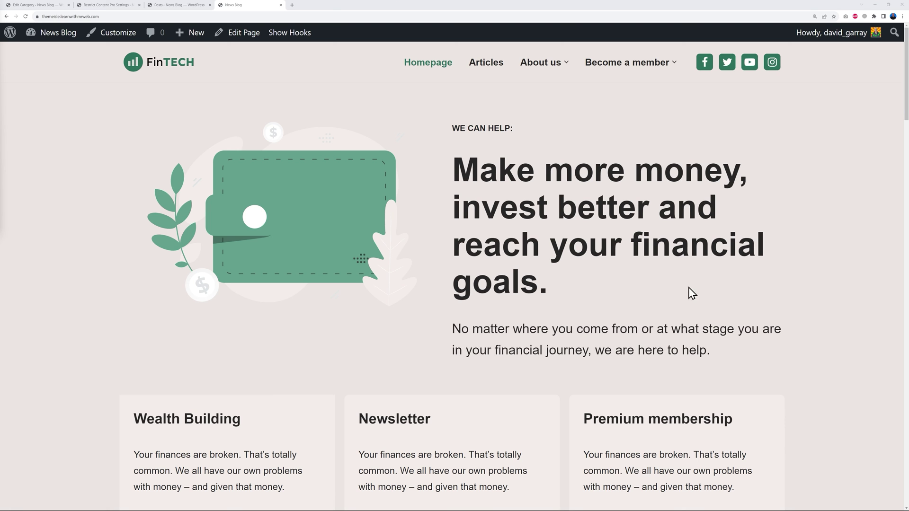
# Scroll through the live FinTECH homepage.
pyautogui.scroll(-15, 817, 338)
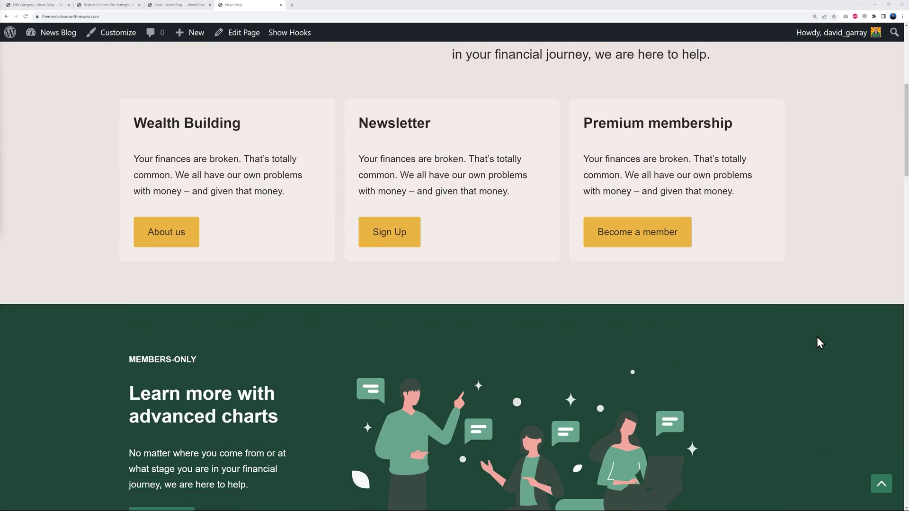
pyautogui.scroll(-5, 821, 344)
pyautogui.press('Home')
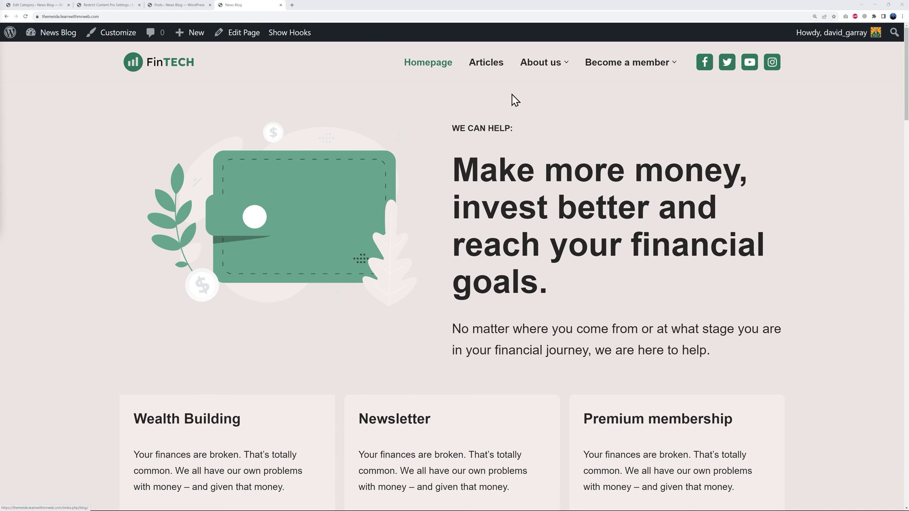
pyautogui.scroll(-5, 797, 307)
pyautogui.scroll(-10, 797, 308)
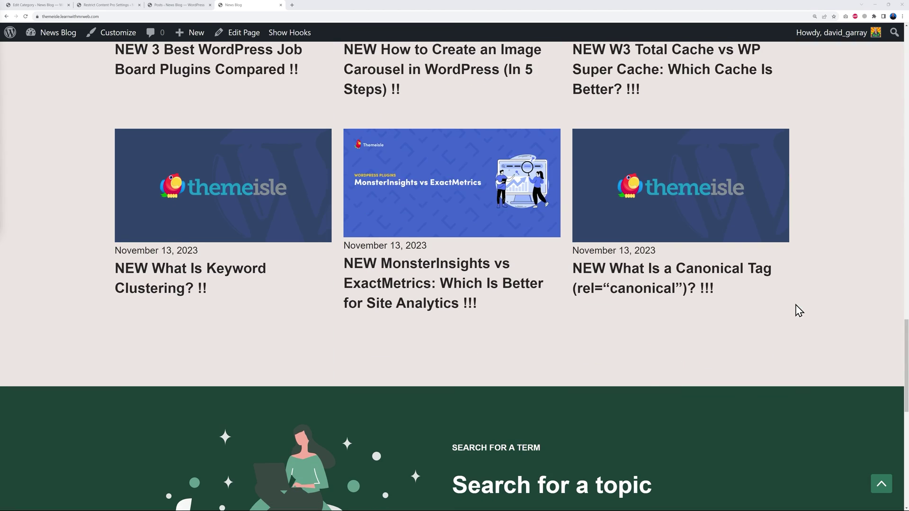
# Read the MonsterInsights vs ExactMetrics post, then return to the Custom Layouts list.
pyautogui.click(448, 179)
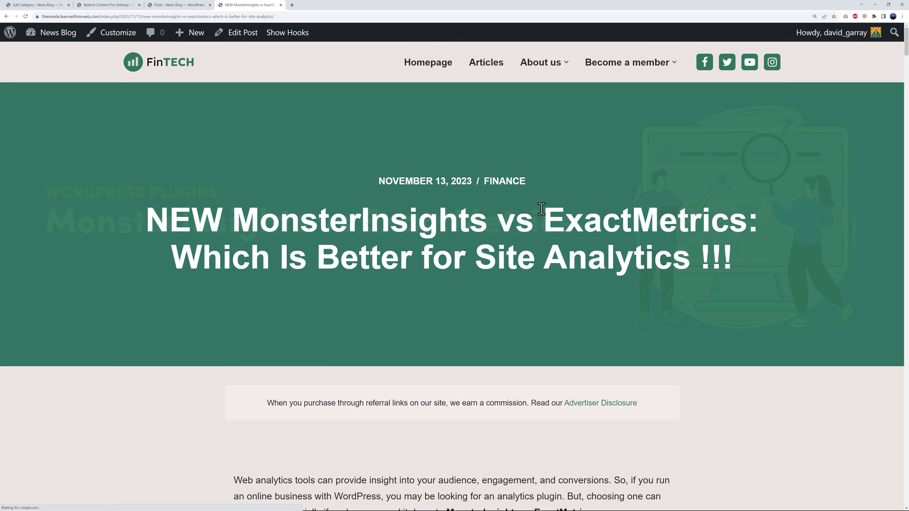
pyautogui.scroll(-6, 842, 350)
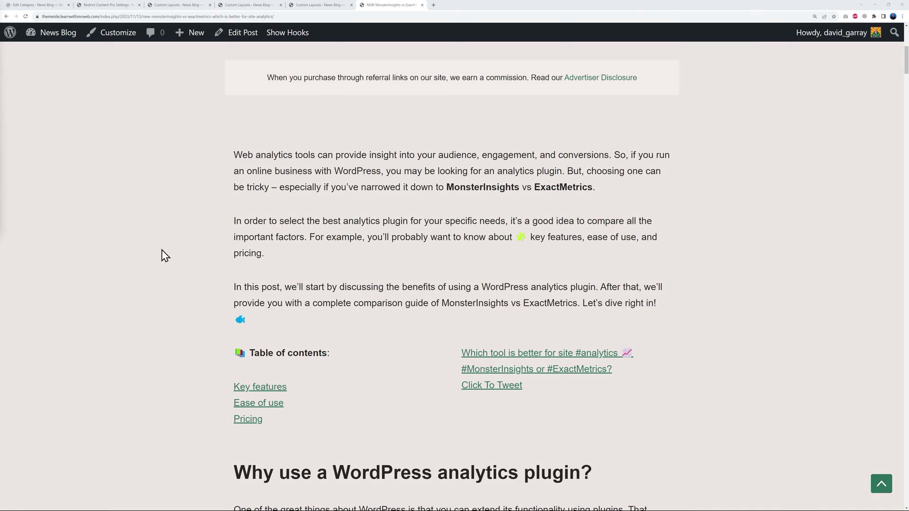
pyautogui.scroll(2, 747, 233)
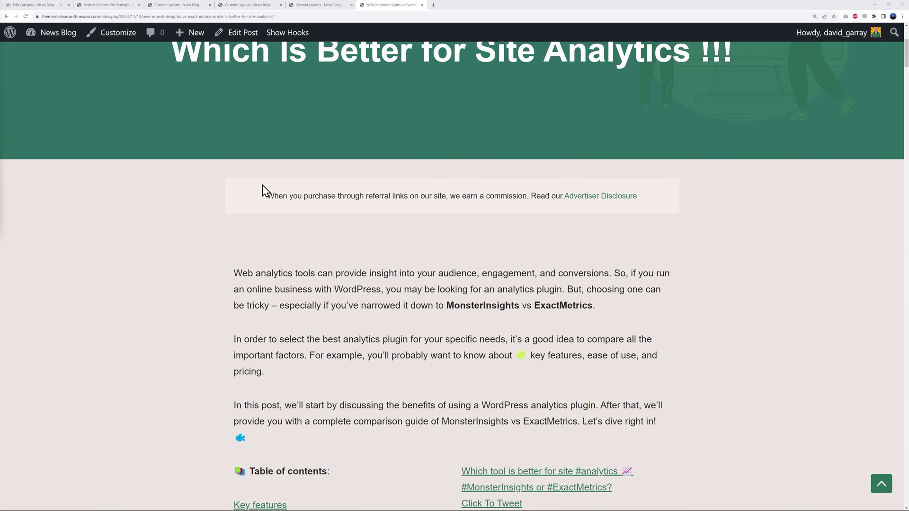
pyautogui.scroll(-20, 682, 271)
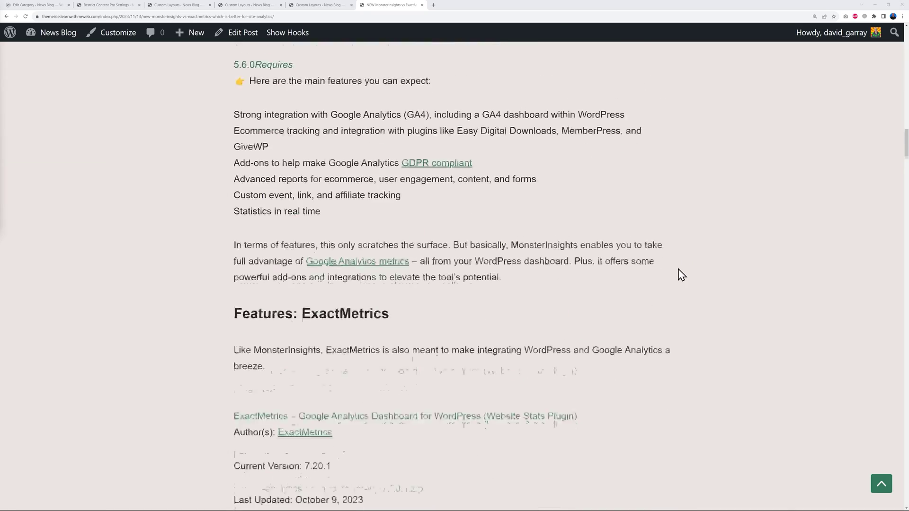
pyautogui.scroll(20, 710, 344)
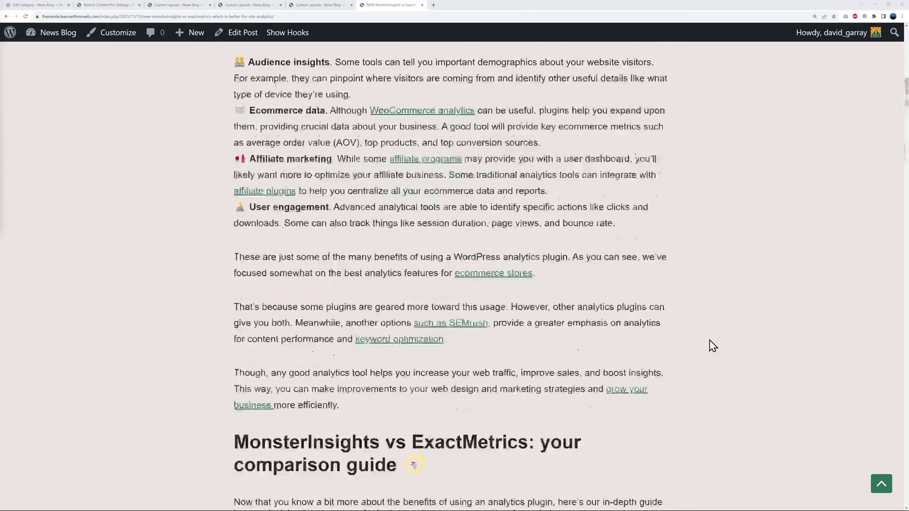
pyautogui.click(311, 6)
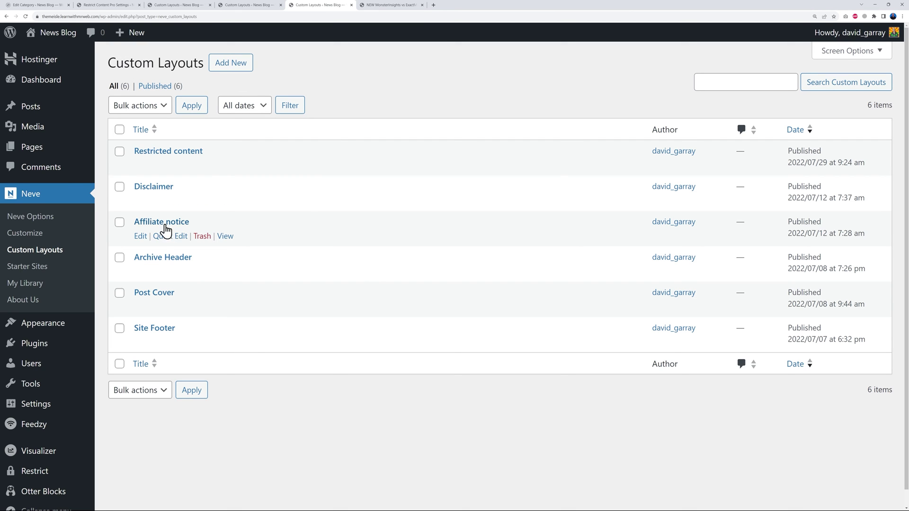
# Glance at the MonsterInsights vs ExactMetrics article again before returning to Custom Layouts.
pyautogui.click(389, 6)
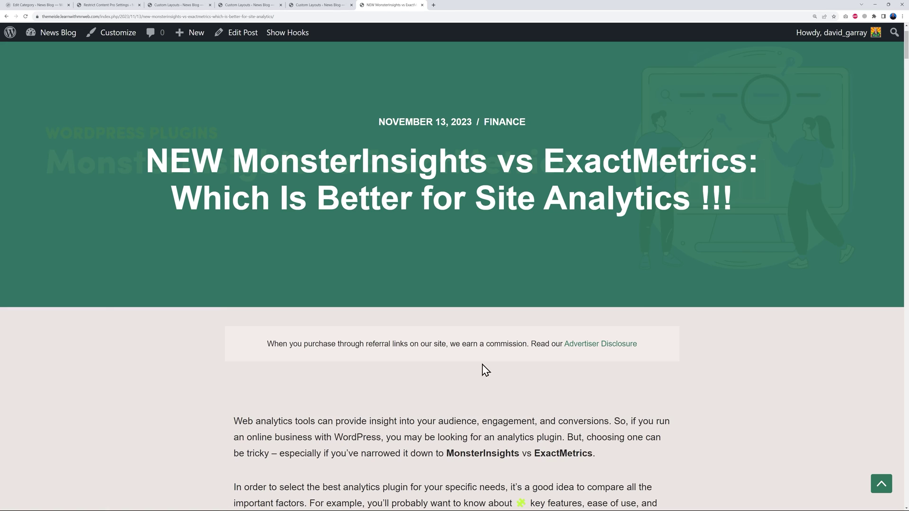
pyautogui.scroll(-1, 489, 370)
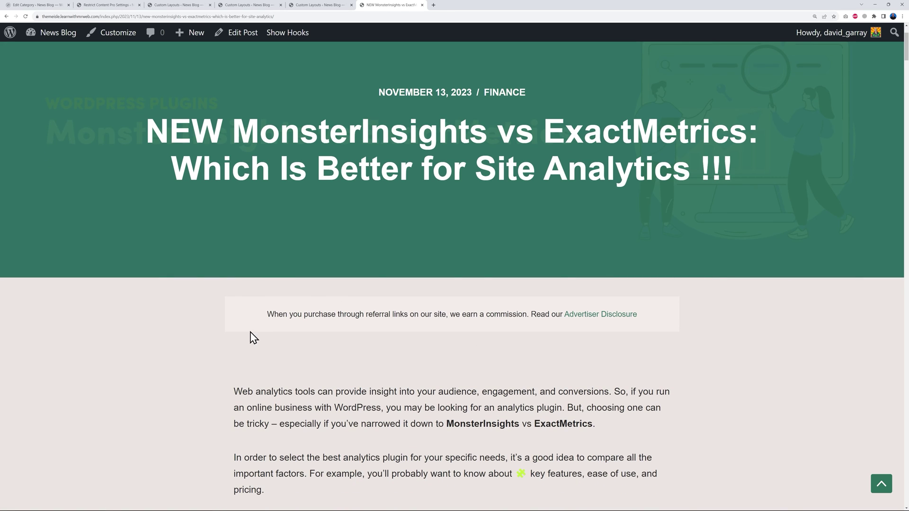
pyautogui.click(310, 6)
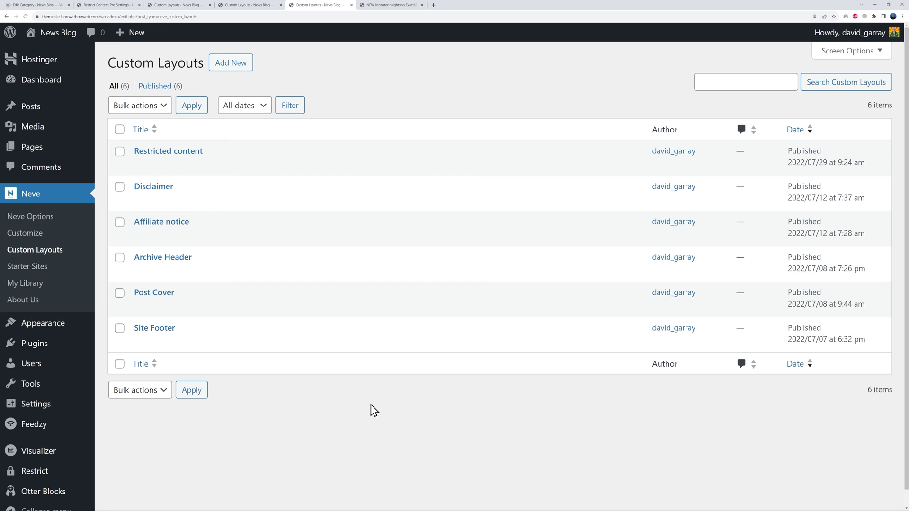
# Create a Hooks layout 'Paid Sponsorship Ads (Top)' set to Before Post Content.
pyautogui.click(232, 67)
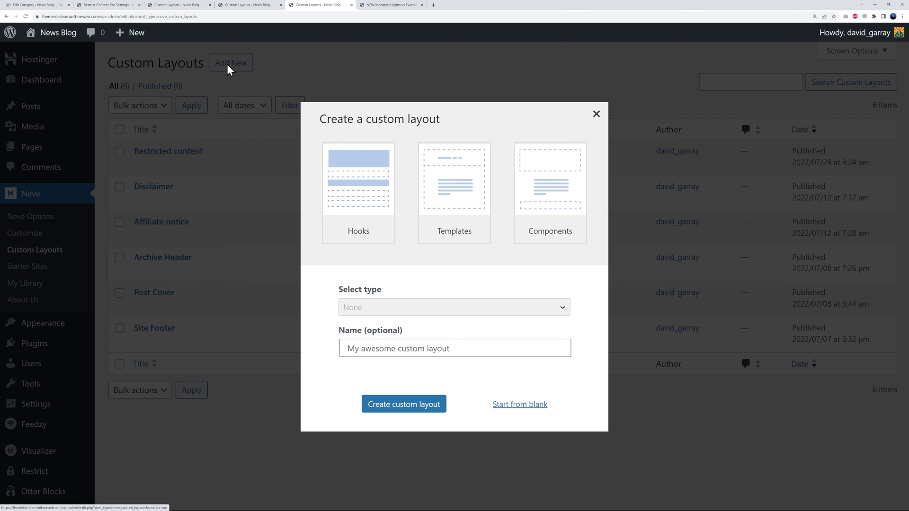
pyautogui.click(360, 218)
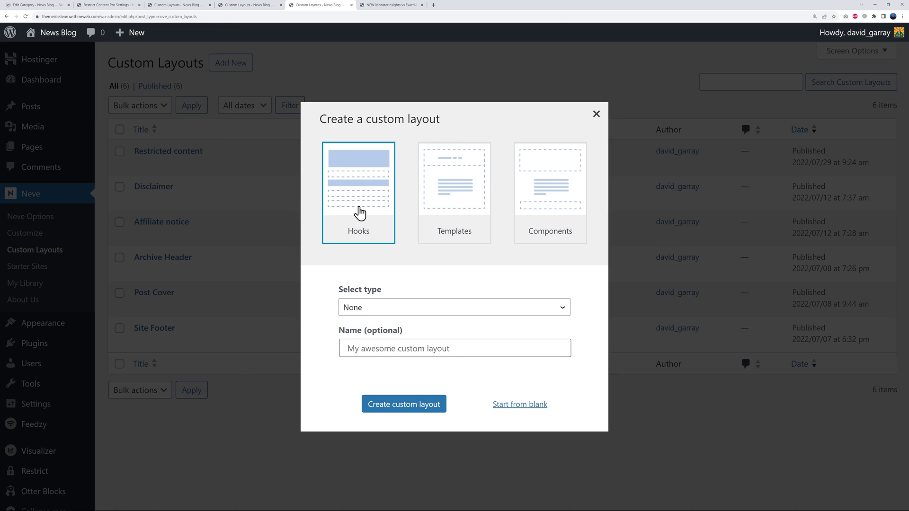
pyautogui.click(511, 313)
pyautogui.scroll(-1, 499, 273)
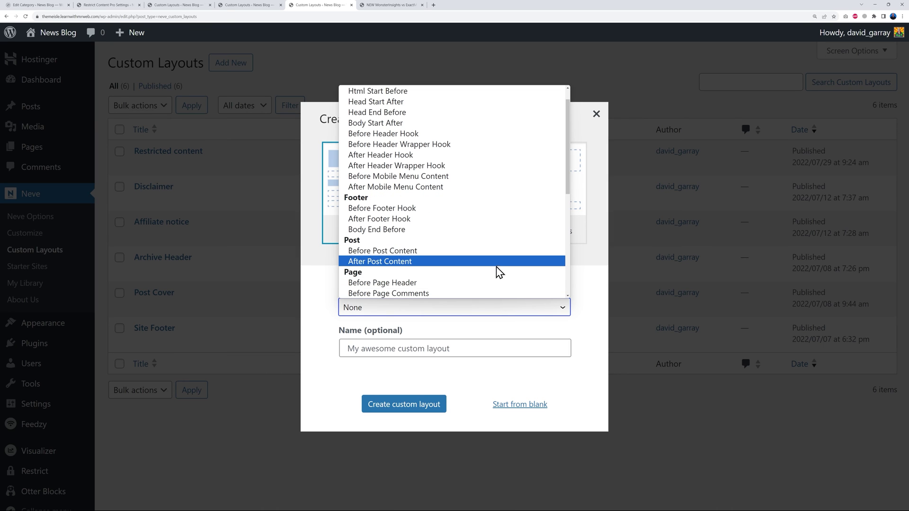
pyautogui.click(417, 253)
pyautogui.click(463, 349)
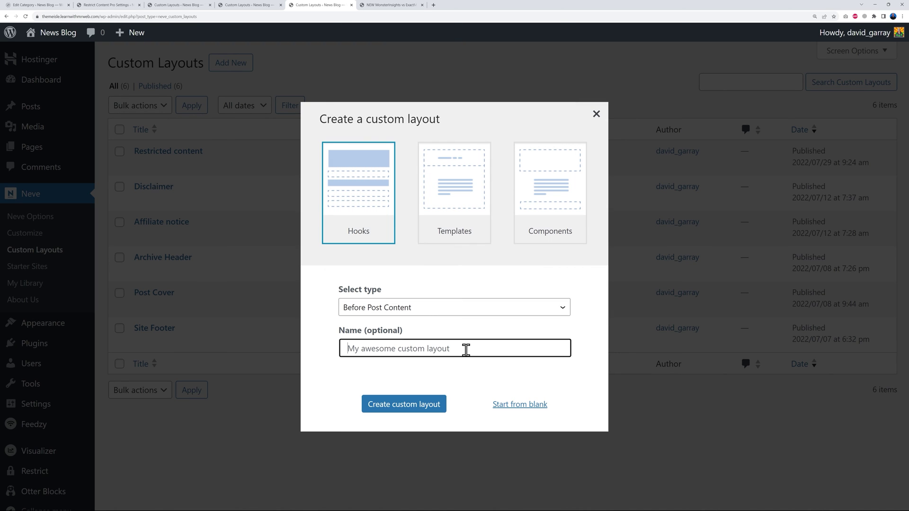
pyautogui.write('Paid Sponsorship Ads (Top')
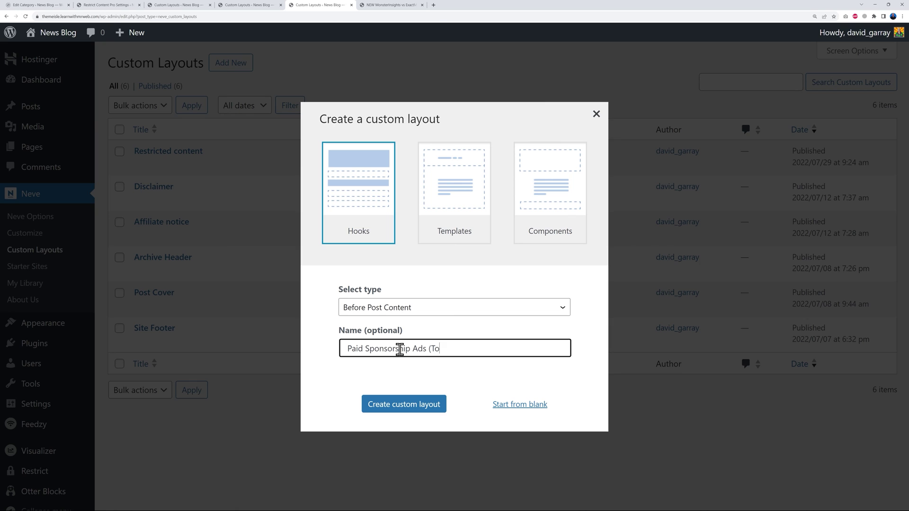
pyautogui.click(405, 409)
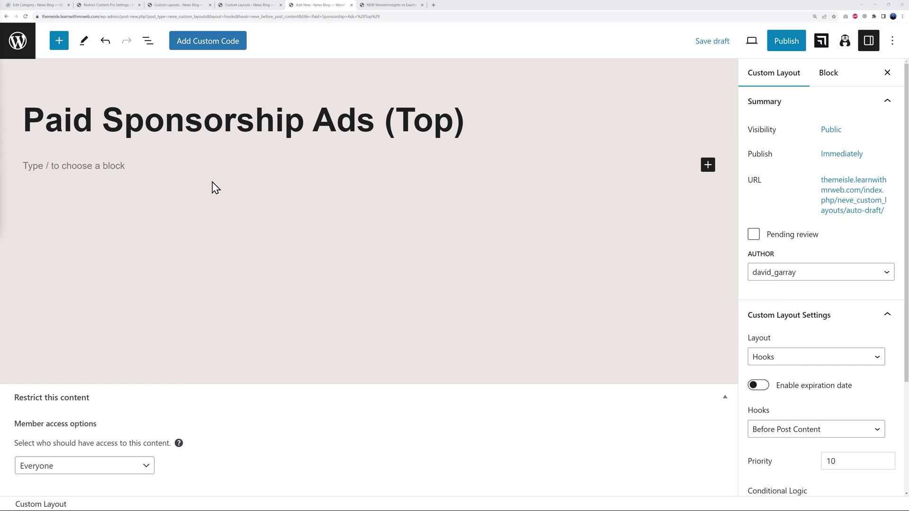
# Scroll the layout sidebar to review the Before Post Content hook, priority 10, and Conditional Logic.
pyautogui.scroll(-3, 899, 334)
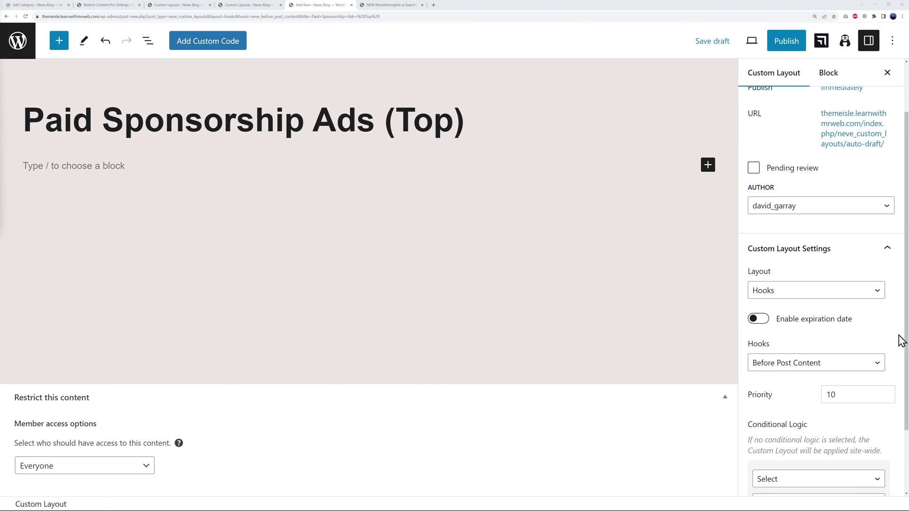
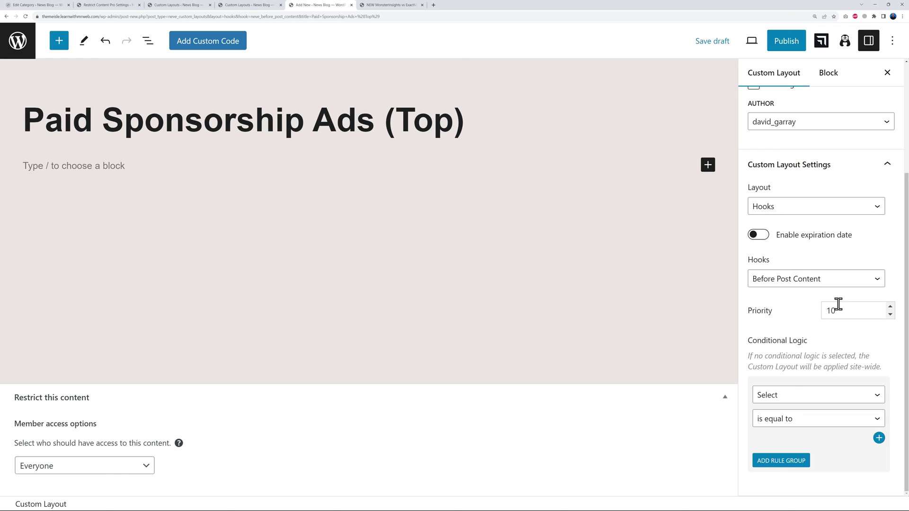
# Change the layout's hook priority to 1.
pyautogui.doubleClick(825, 310)
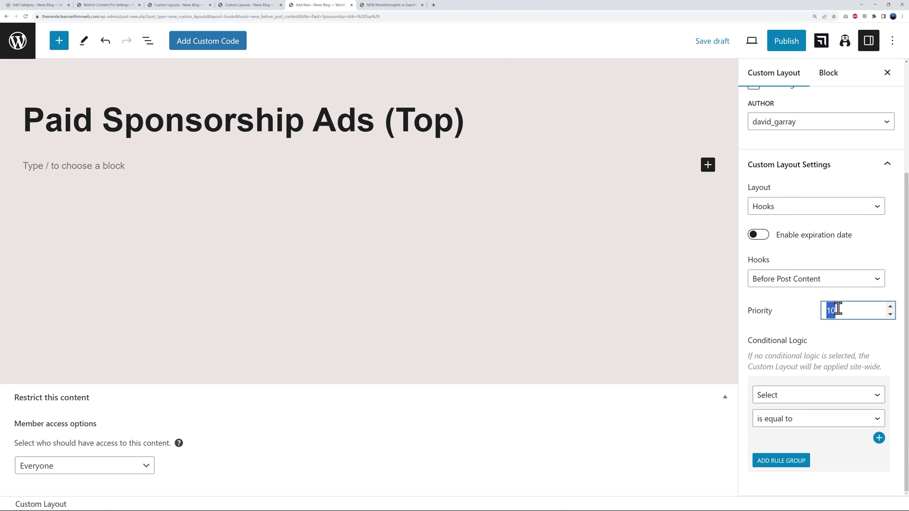
pyautogui.write('1')
pyautogui.click(807, 327)
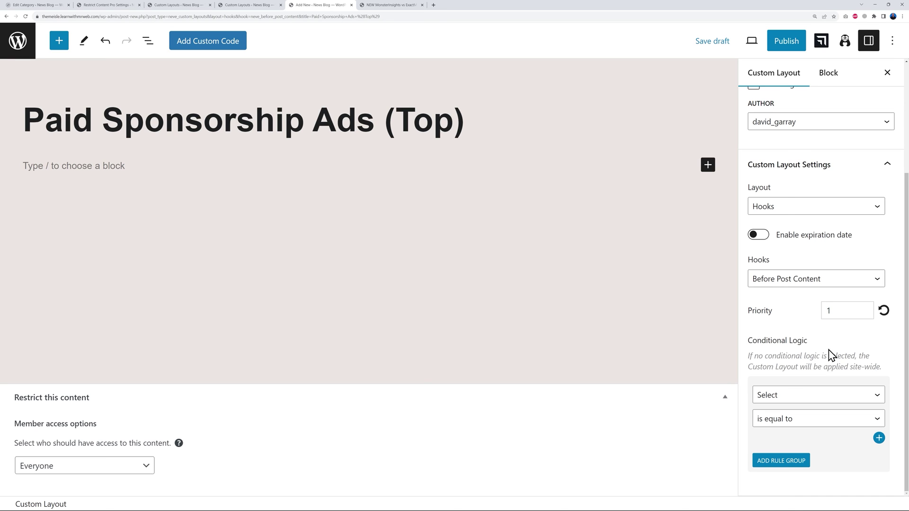
# Add a Conditional Logic rule Post Type equal to Posts and save as draft.
pyautogui.click(868, 398)
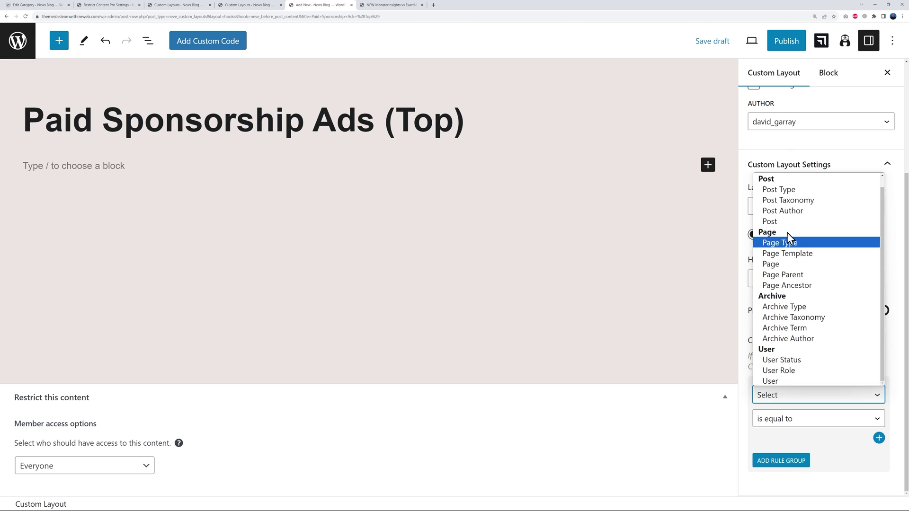
pyautogui.click(803, 225)
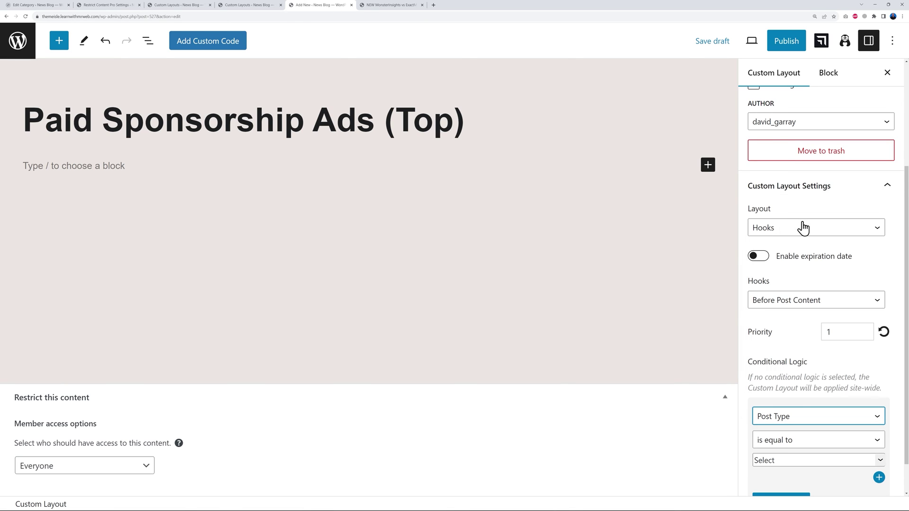
pyautogui.click(840, 460)
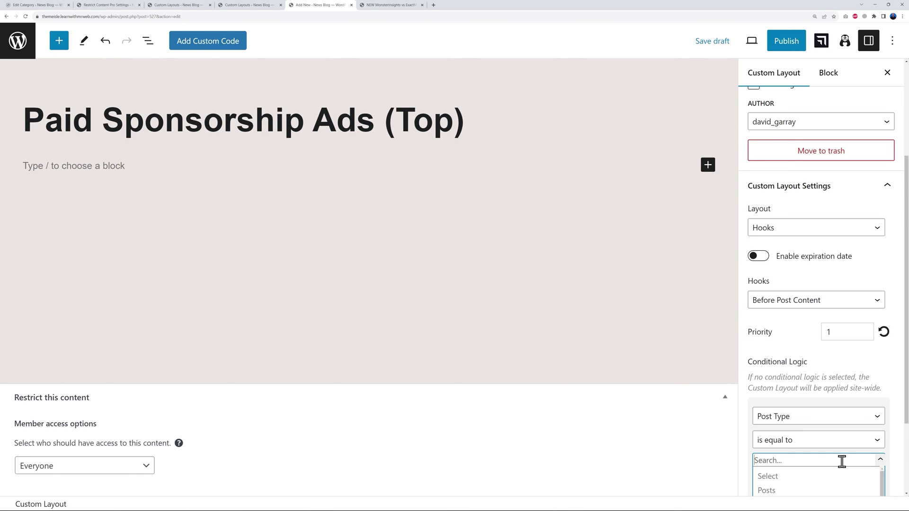
pyautogui.click(811, 485)
pyautogui.scroll(-3, 883, 381)
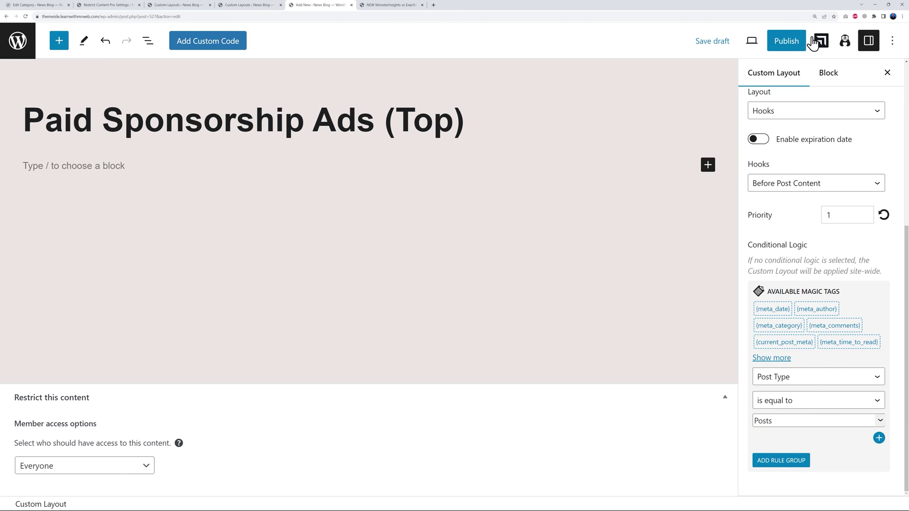
pyautogui.click(719, 46)
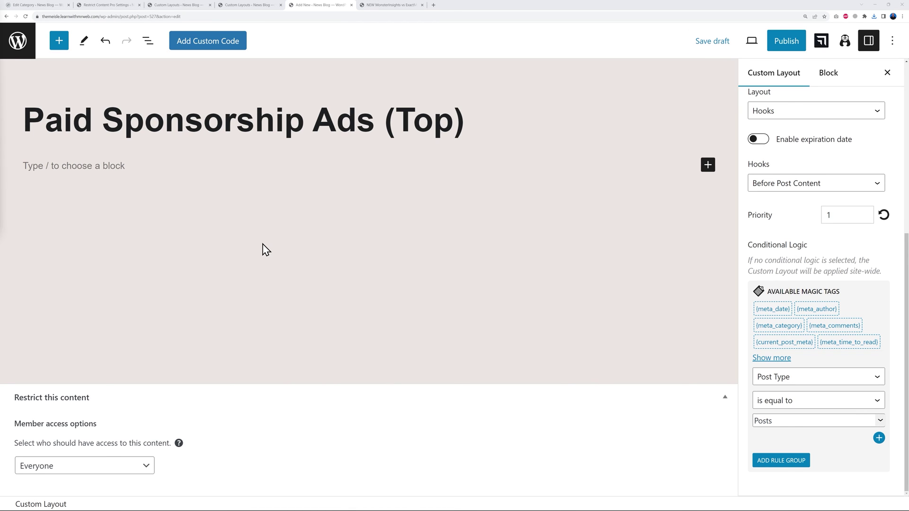
# Insert a Section block with a single full-width column layout.
pyautogui.click(707, 166)
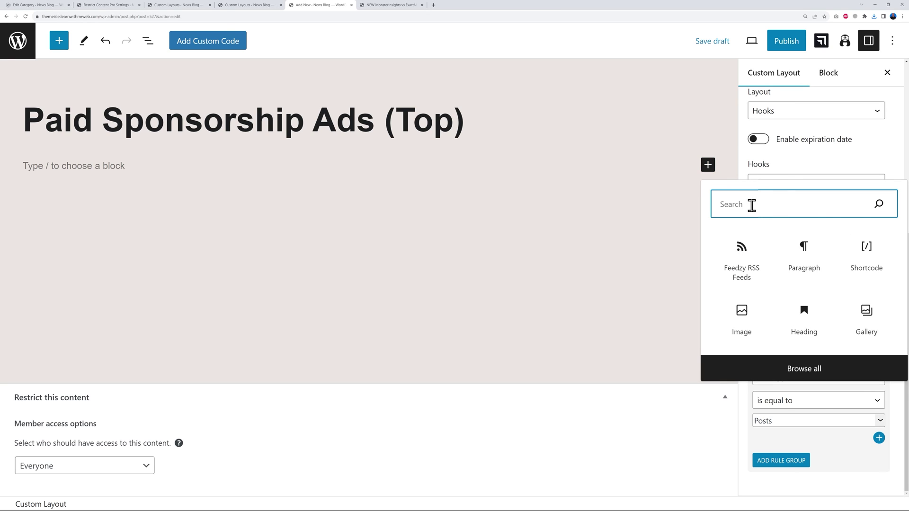
pyautogui.write('sect')
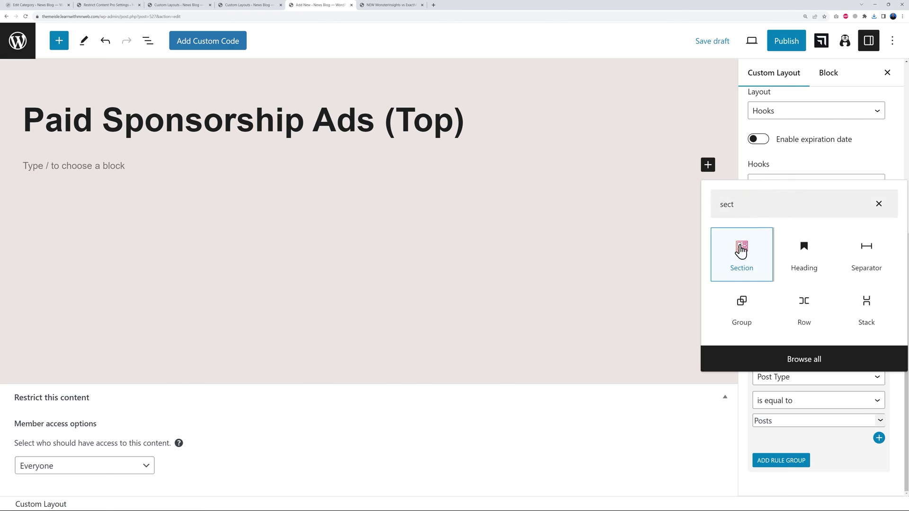
pyautogui.click(741, 249)
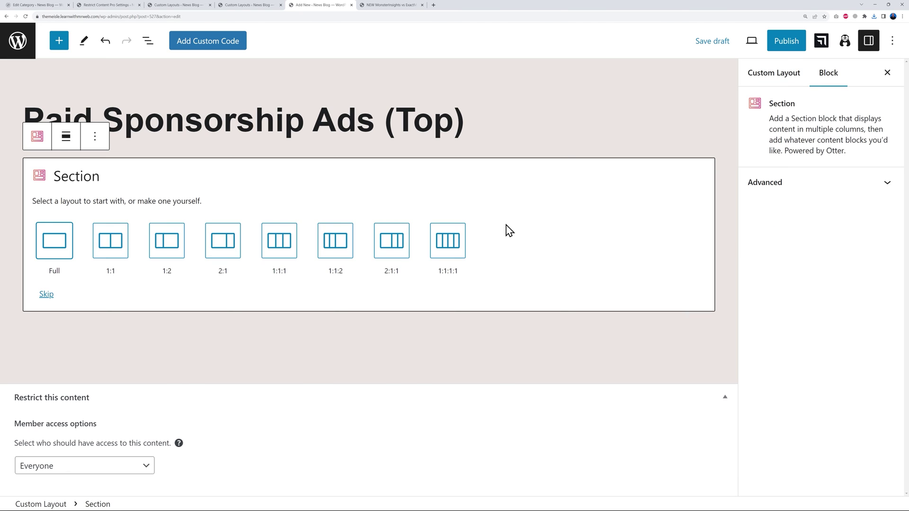
pyautogui.click(60, 253)
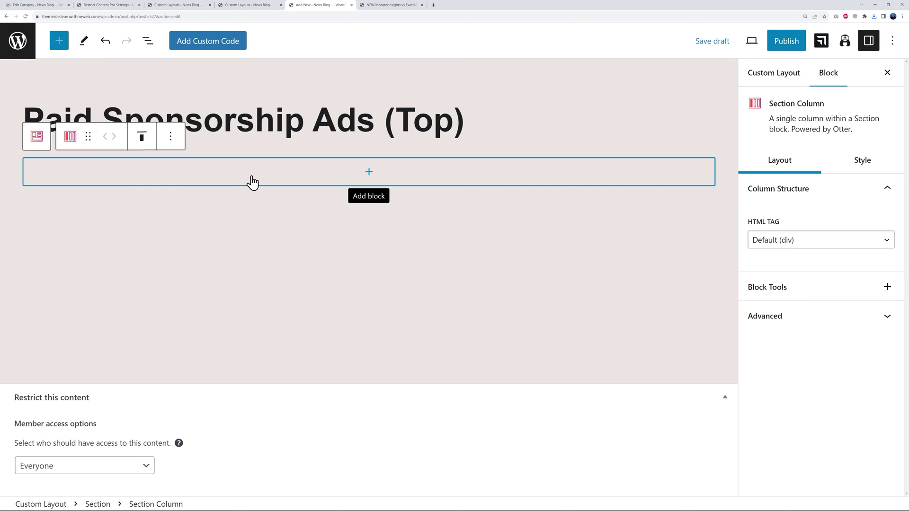
# Add an Image block to the column and upload the new-yorker-banner-ad image.
pyautogui.click(369, 173)
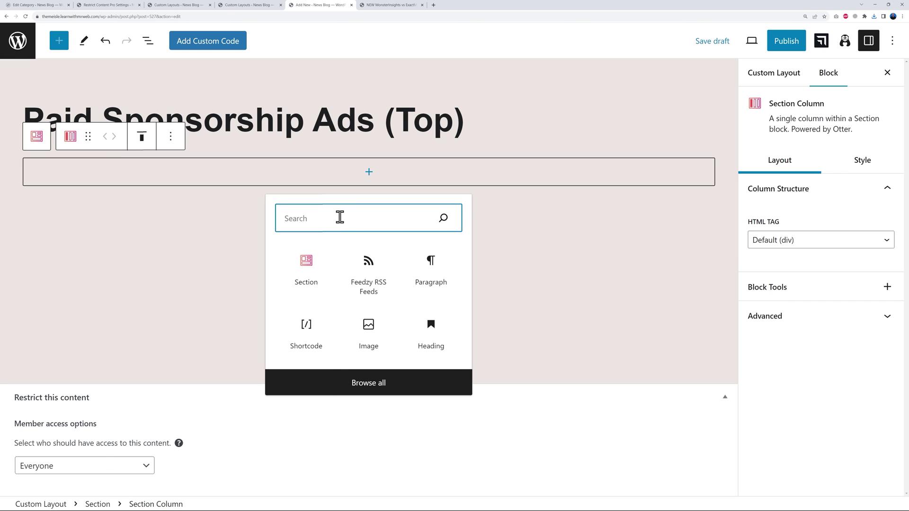
pyautogui.write('image')
pyautogui.click(305, 270)
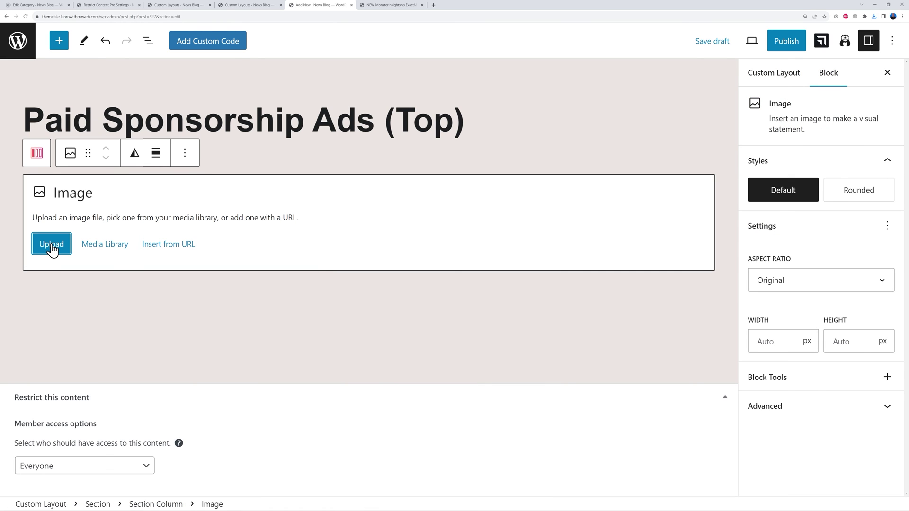
pyautogui.click(51, 245)
pyautogui.click(108, 71)
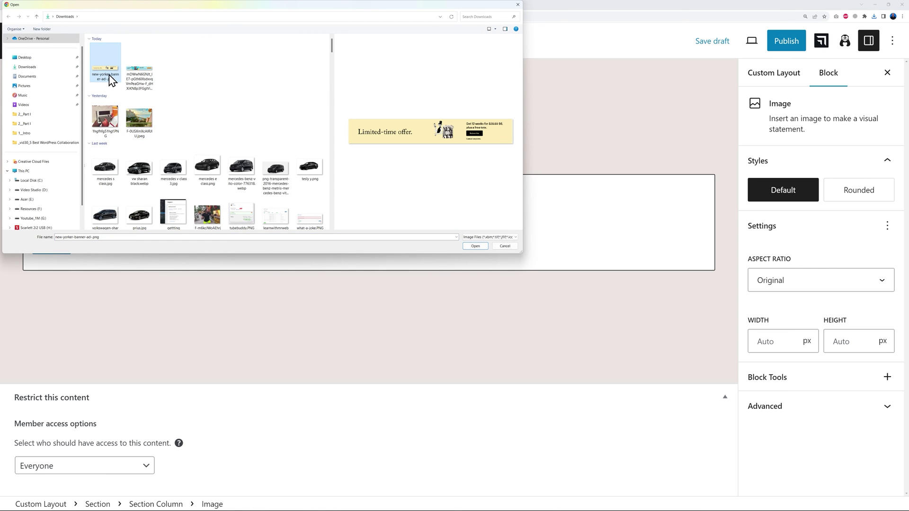
pyautogui.click(147, 78)
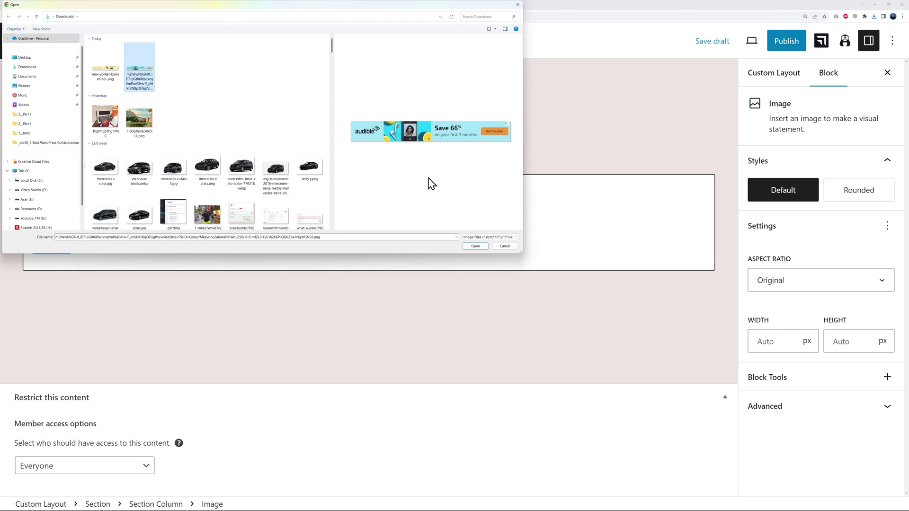
pyautogui.click(113, 78)
pyautogui.click(476, 246)
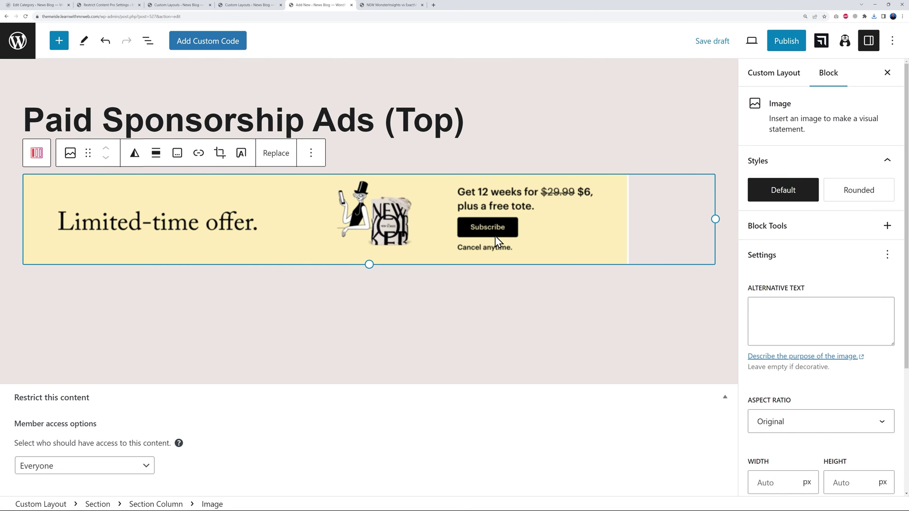
# Centre the banner image and link it to the pasted Amazon product URL.
pyautogui.click(156, 154)
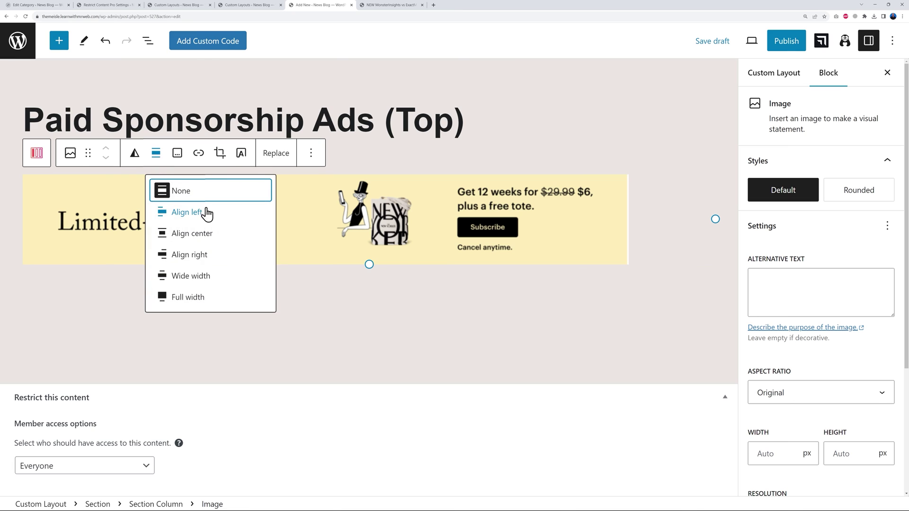
pyautogui.click(198, 237)
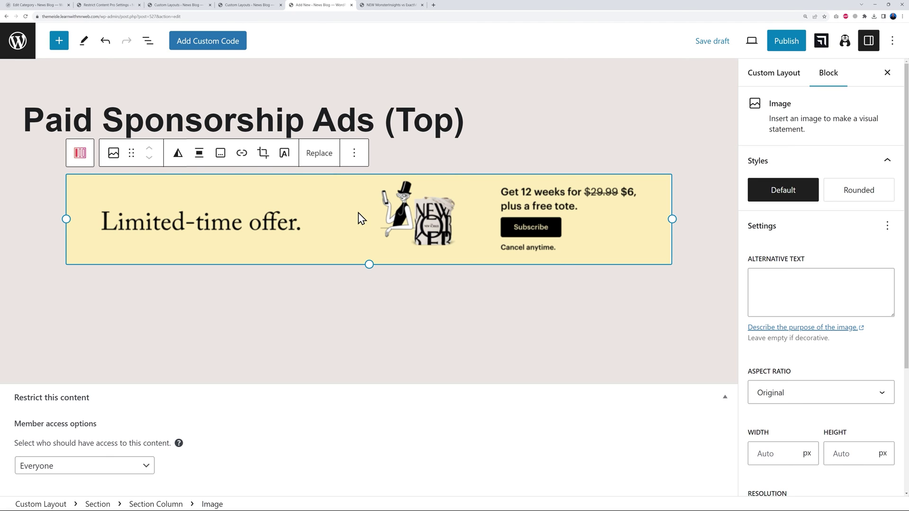
pyautogui.click(242, 154)
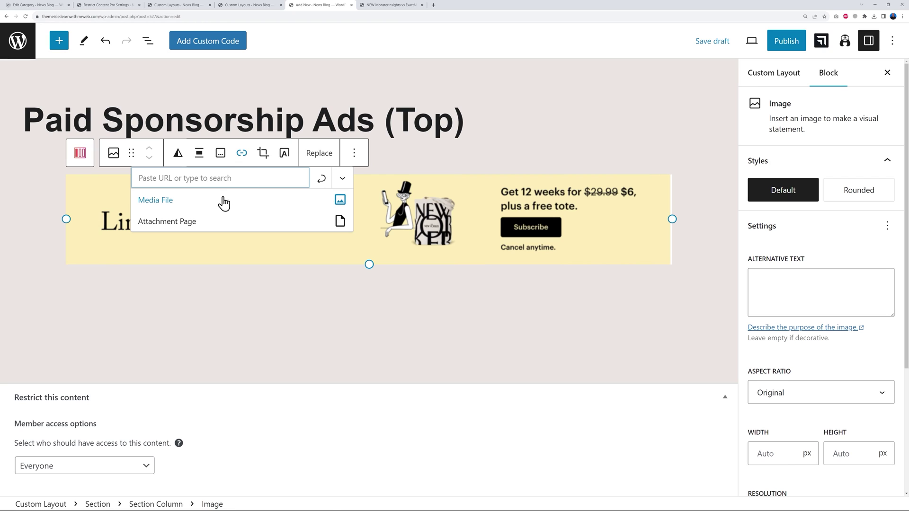
pyautogui.hotkey('ctrl', 'v')
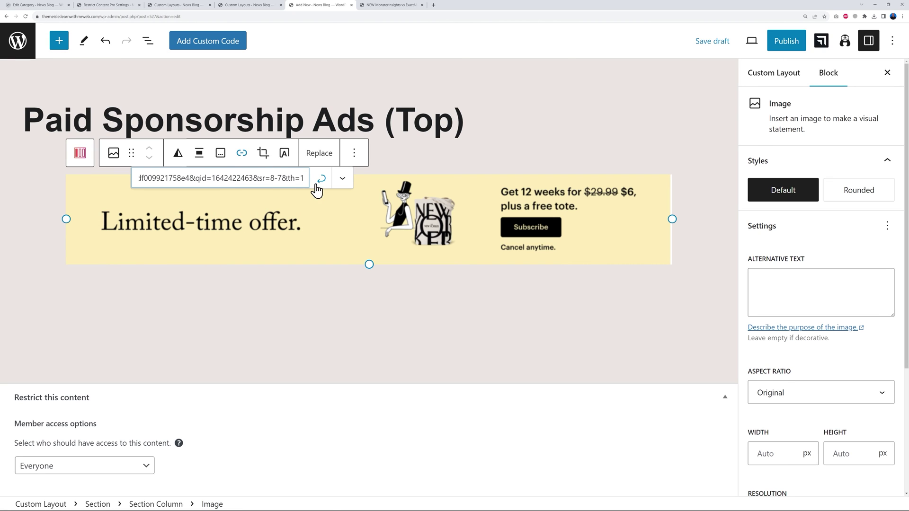
pyautogui.click(321, 186)
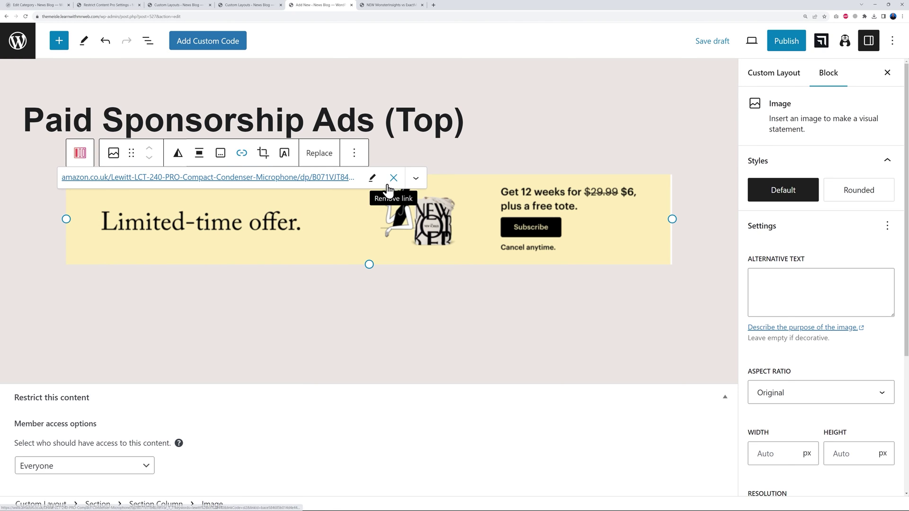
pyautogui.click(410, 233)
# Publish the layout and view the MonsterInsights vs ExactMetrics post.
pyautogui.click(795, 41)
pyautogui.click(793, 42)
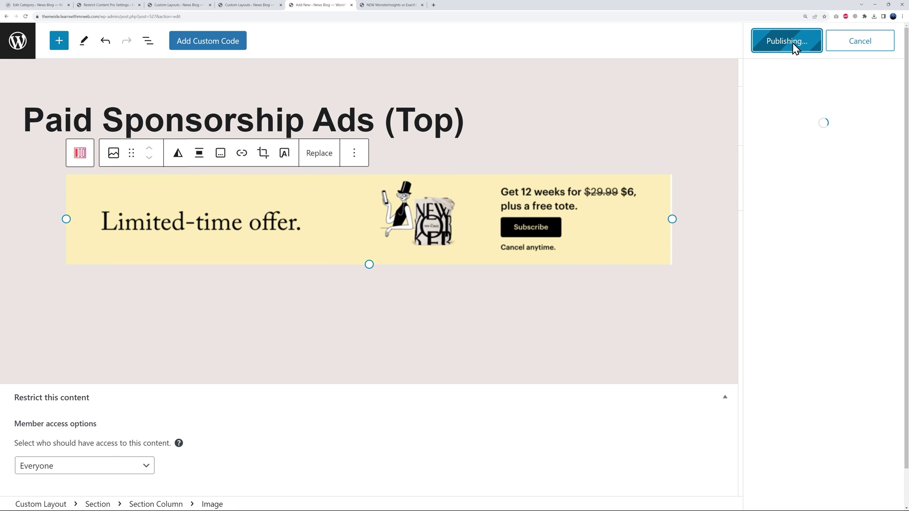
pyautogui.click(398, 5)
# Check the banner atop the post opens the Amazon microphone page, then reopen the layout editor.
pyautogui.scroll(-1, 562, 285)
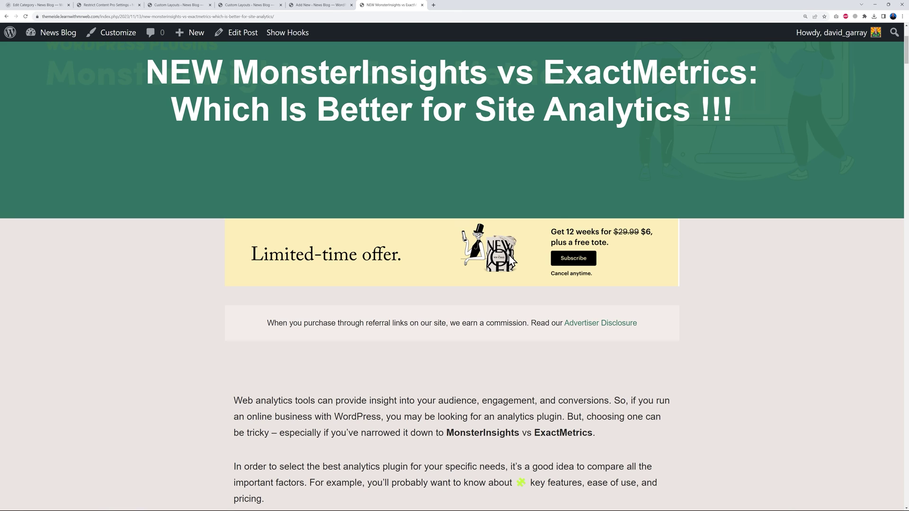
pyautogui.click(573, 263)
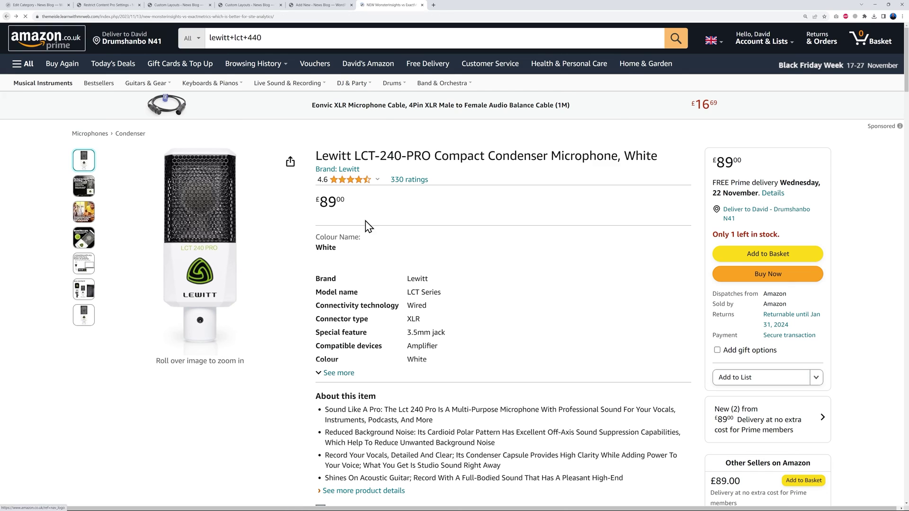
pyautogui.click(7, 17)
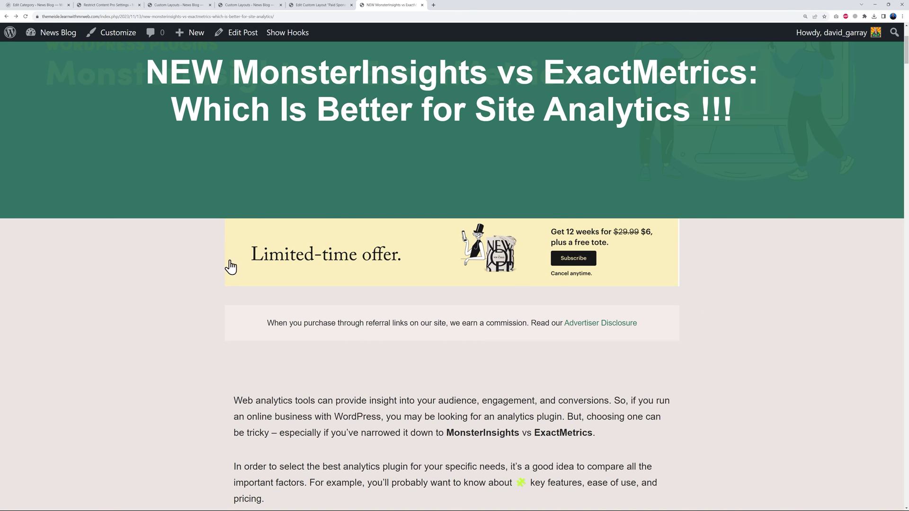
pyautogui.scroll(3, 738, 342)
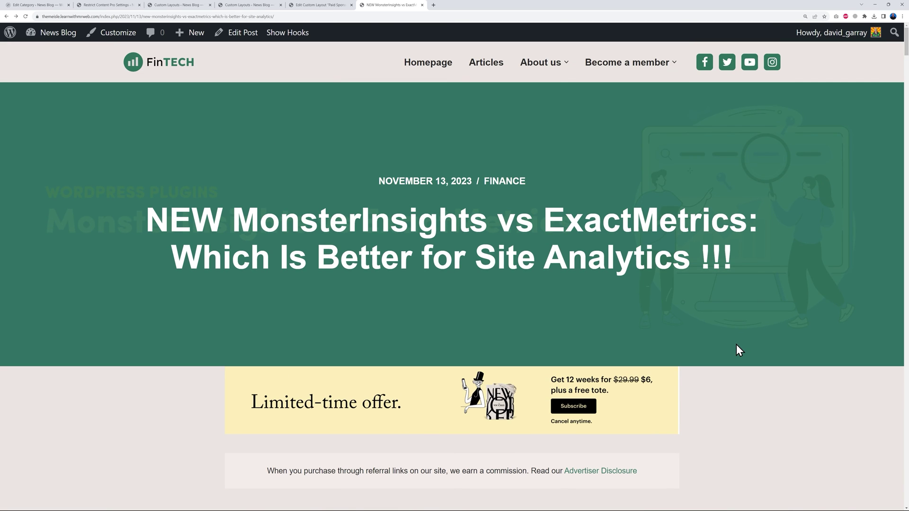
pyautogui.scroll(-2, 731, 351)
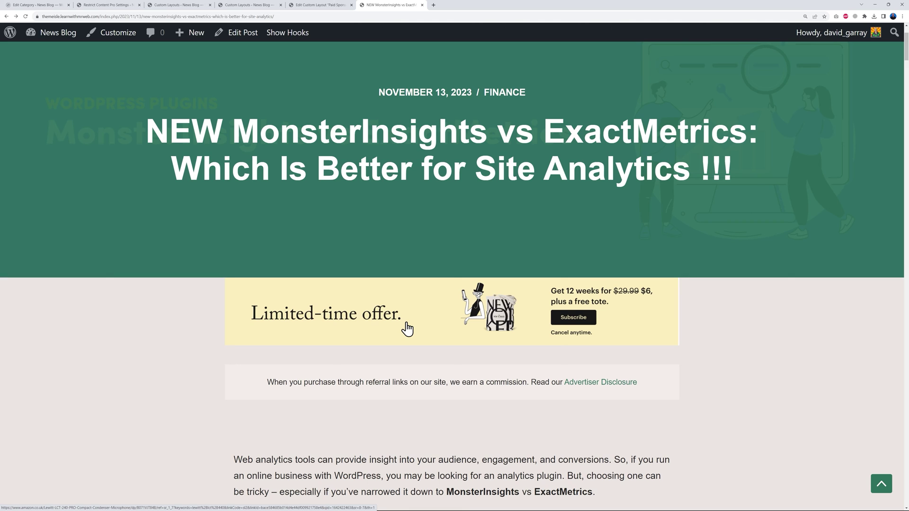
pyautogui.click(320, 7)
# Change the display rule to Post Taxonomy equal to Finance.
pyautogui.scroll(-5, 895, 357)
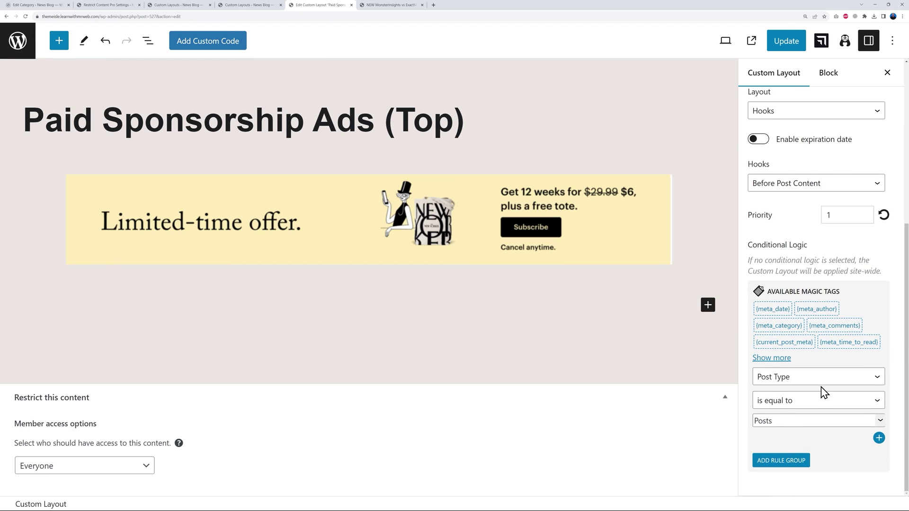
pyautogui.click(874, 378)
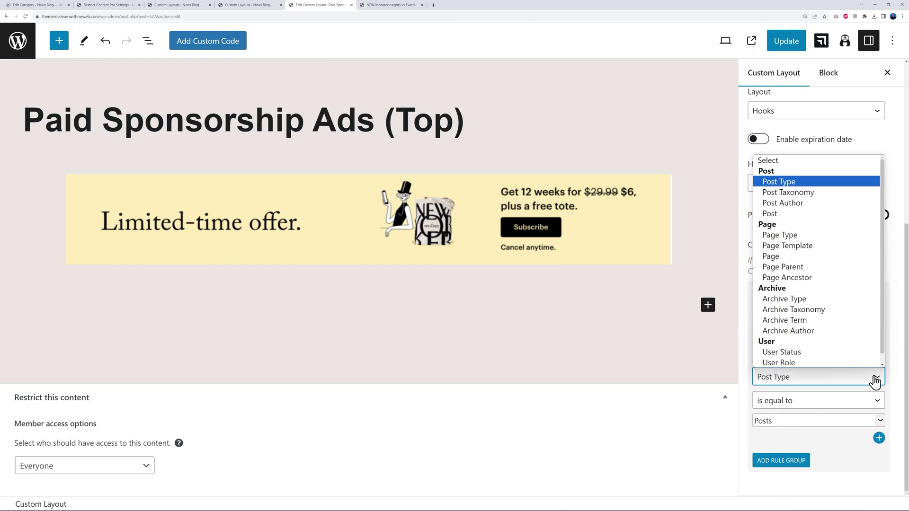
pyautogui.click(799, 193)
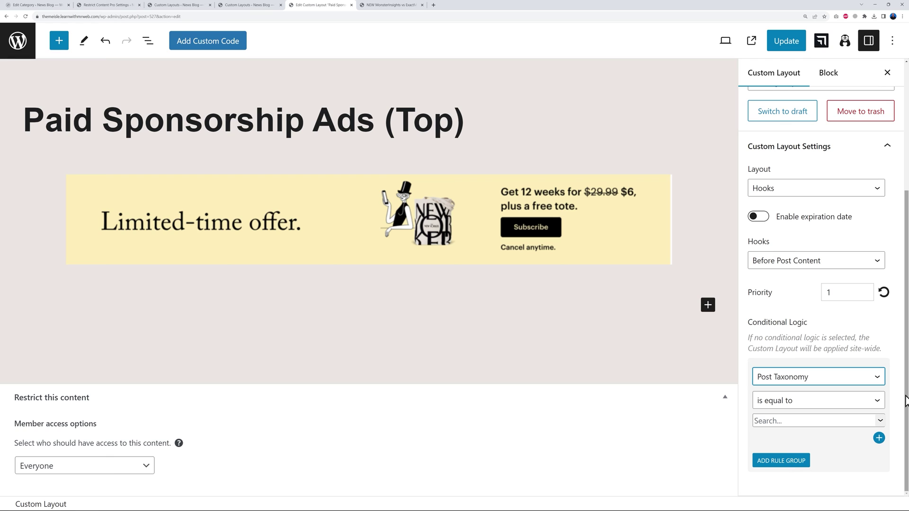
pyautogui.click(881, 421)
pyautogui.click(881, 423)
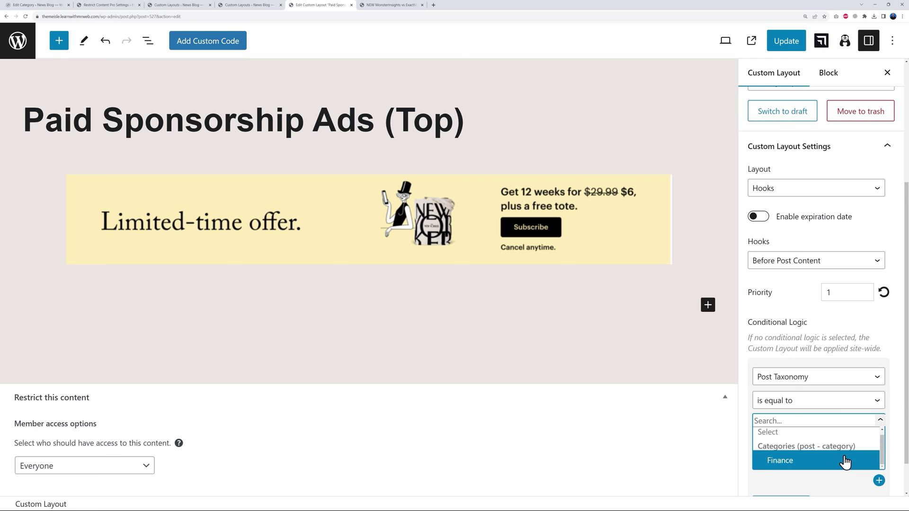
pyautogui.click(793, 463)
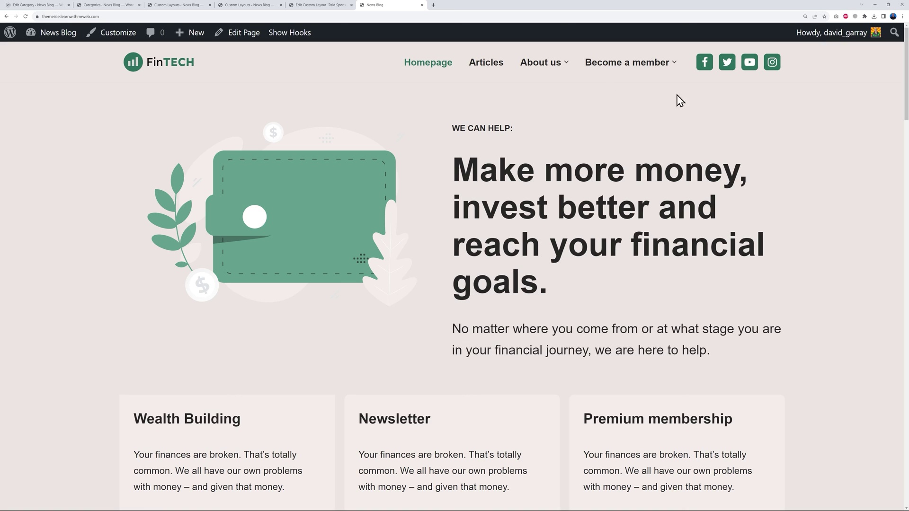
# Scroll the FinTECH homepage, then close the extra tabs back to Neve Custom Layouts.
pyautogui.scroll(-20, 809, 245)
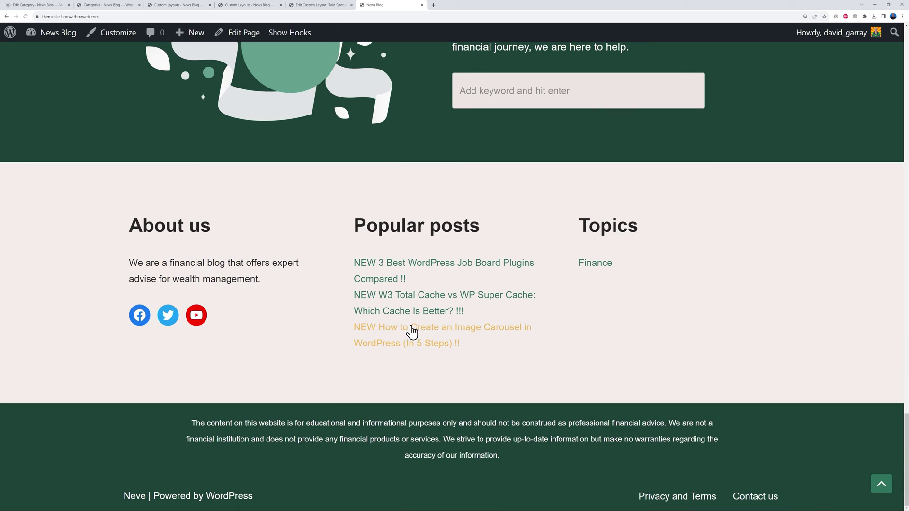
pyautogui.scroll(20, 743, 408)
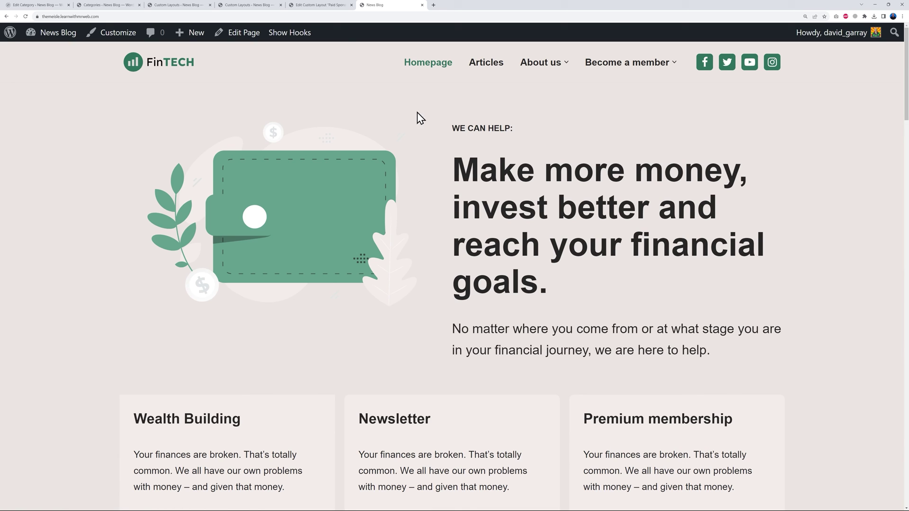
pyautogui.click(352, 5)
pyautogui.click(280, 5)
pyautogui.click(187, 6)
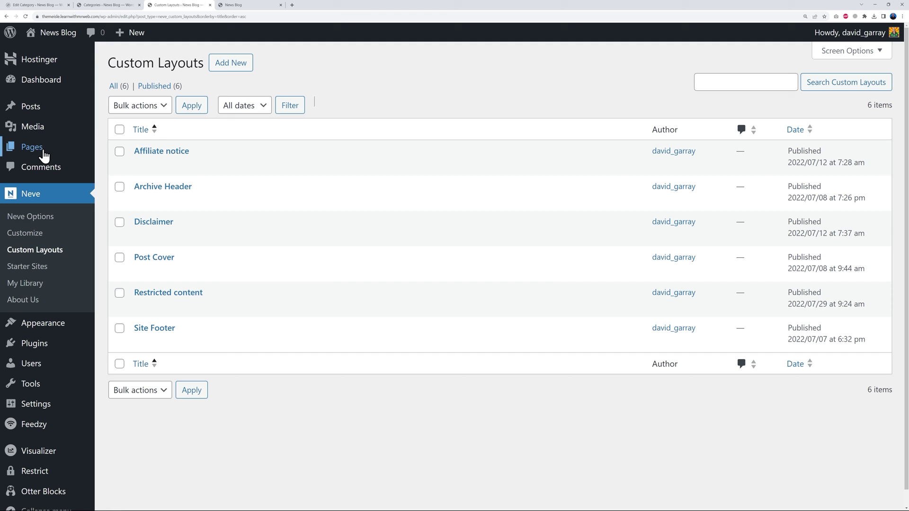
# From Pages > All Pages, open the Homepage editor in a new tab.
pyautogui.moveTo(34, 151)
pyautogui.click(117, 149)
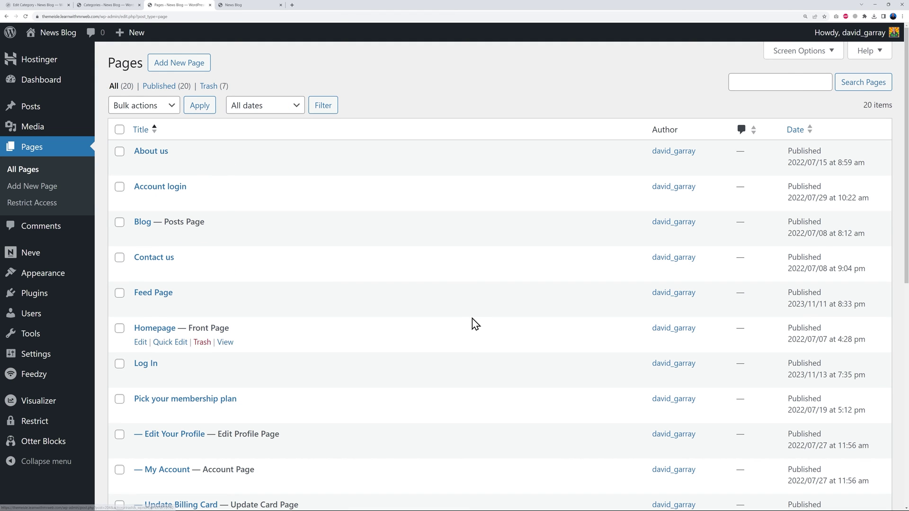
pyautogui.scroll(-2, 448, 299)
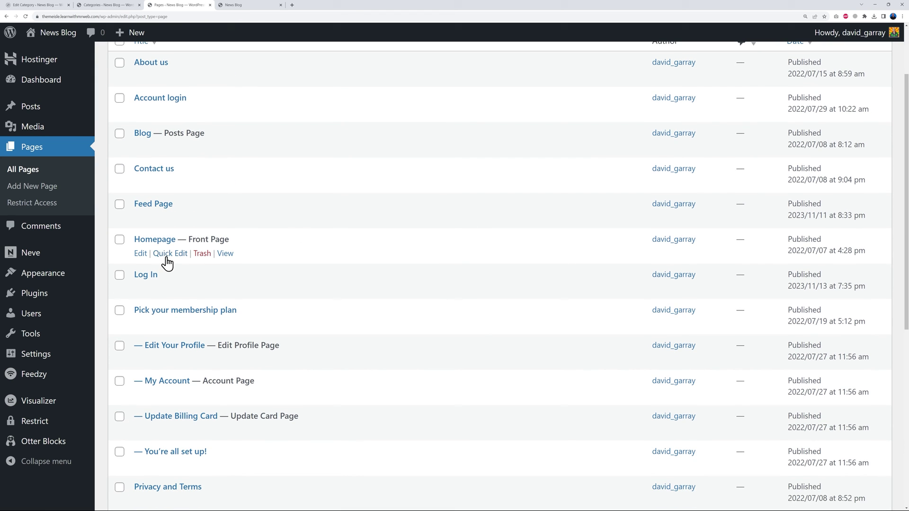
pyautogui.moveTo(186, 239); pyautogui.dragTo(251, 247)
pyautogui.click(276, 275)
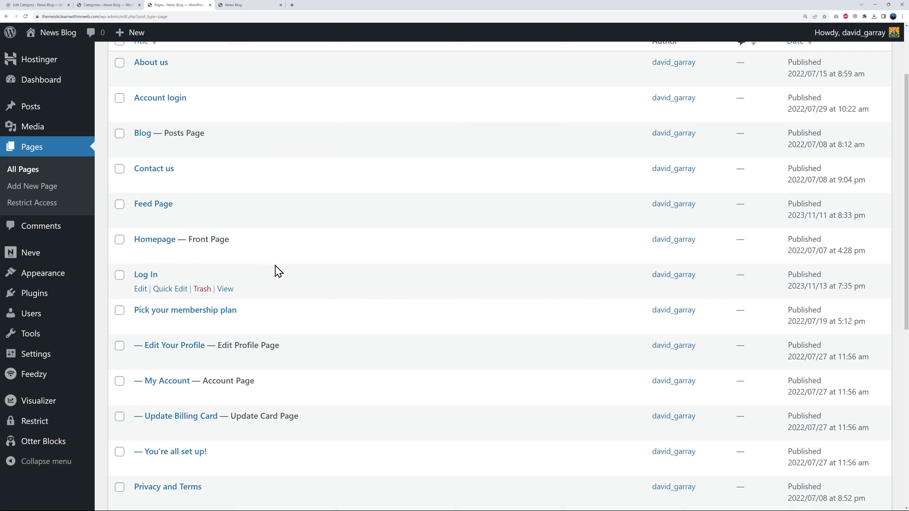
pyautogui.rightClick(159, 245)
pyautogui.click(192, 252)
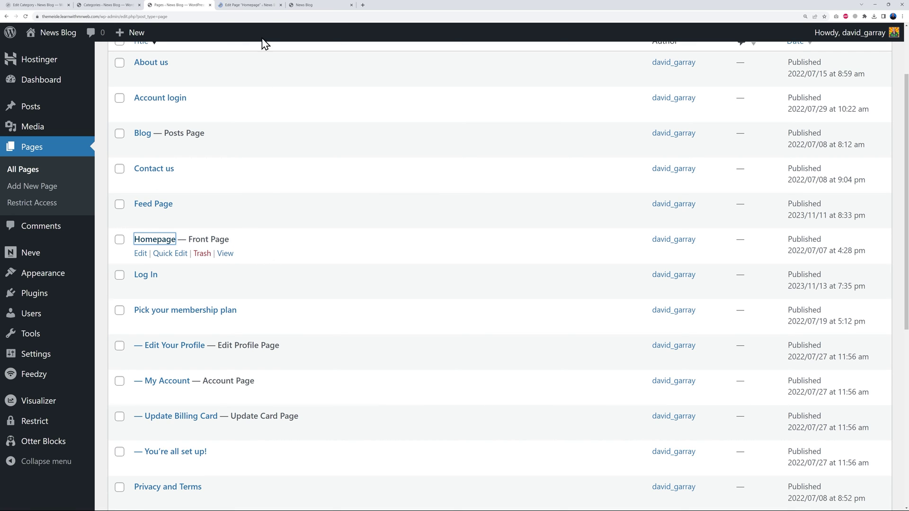
# In the Homepage editor, select the wallet illustration and bring up its Replace options.
pyautogui.click(262, 6)
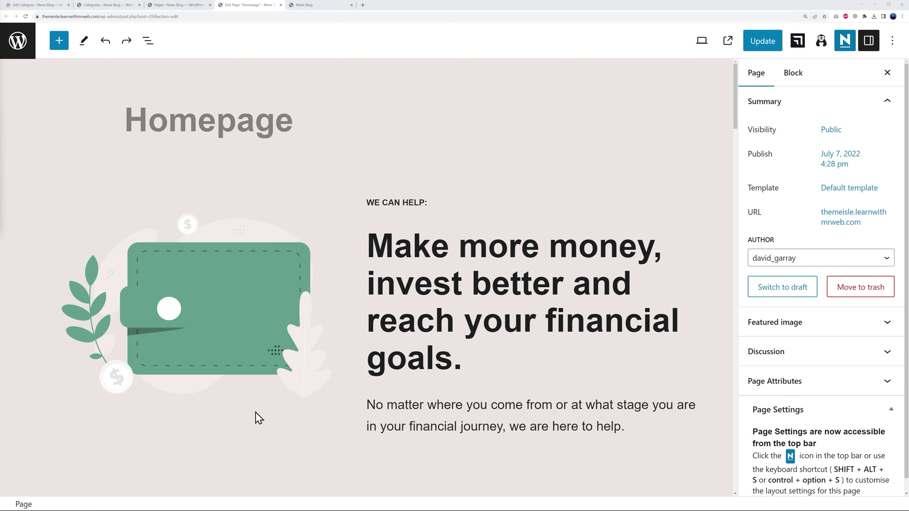
pyautogui.click(188, 326)
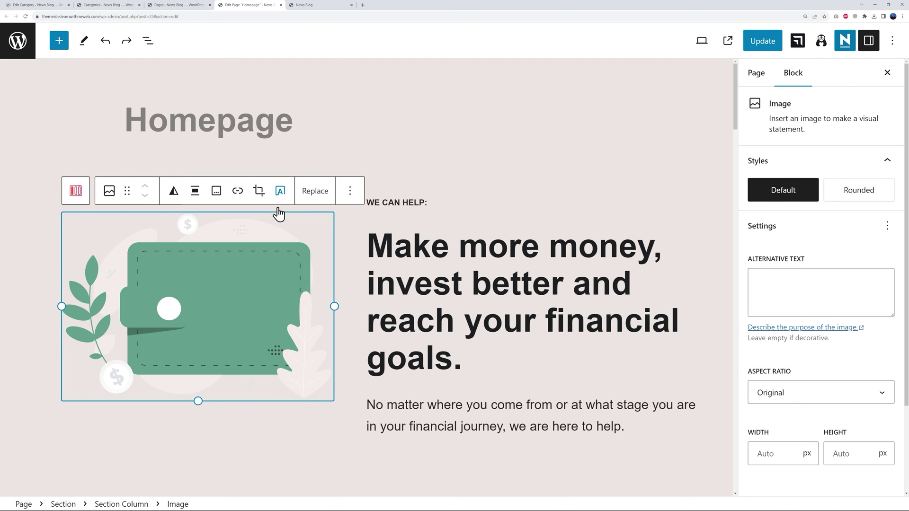
pyautogui.click(314, 194)
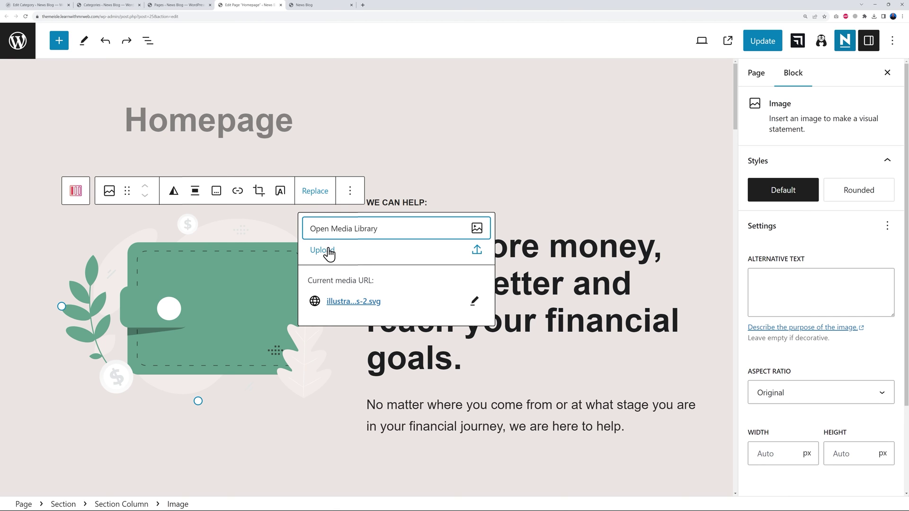
# Replace the wallet image with illustrations-1.svg from the Media Library.
pyautogui.click(351, 232)
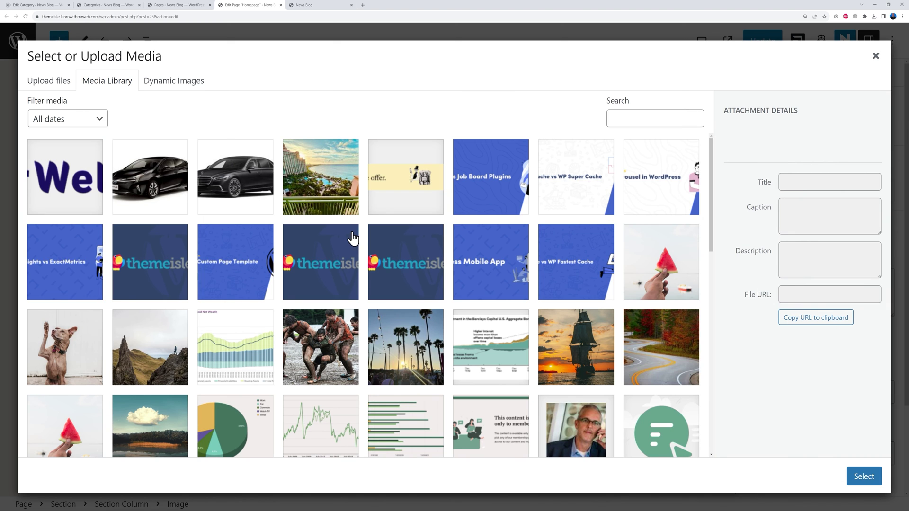
pyautogui.scroll(-10, 469, 310)
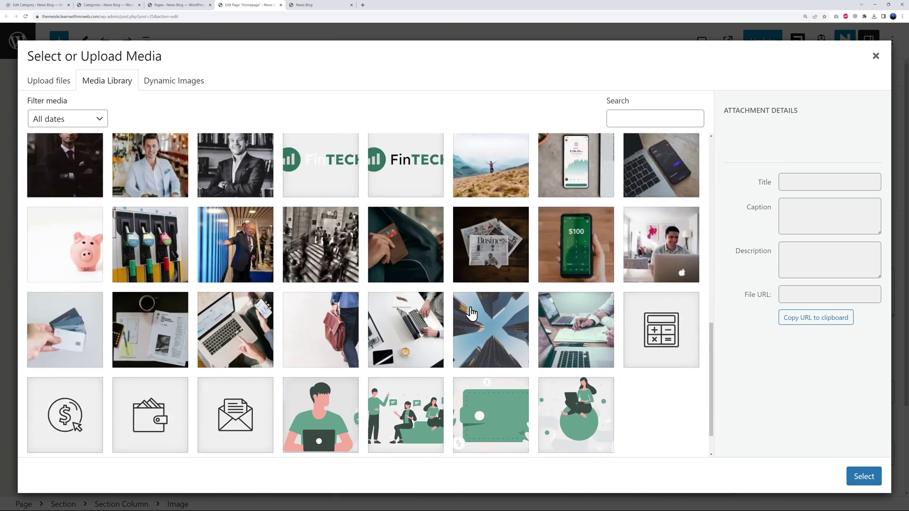
pyautogui.scroll(-1, 471, 312)
pyautogui.click(567, 366)
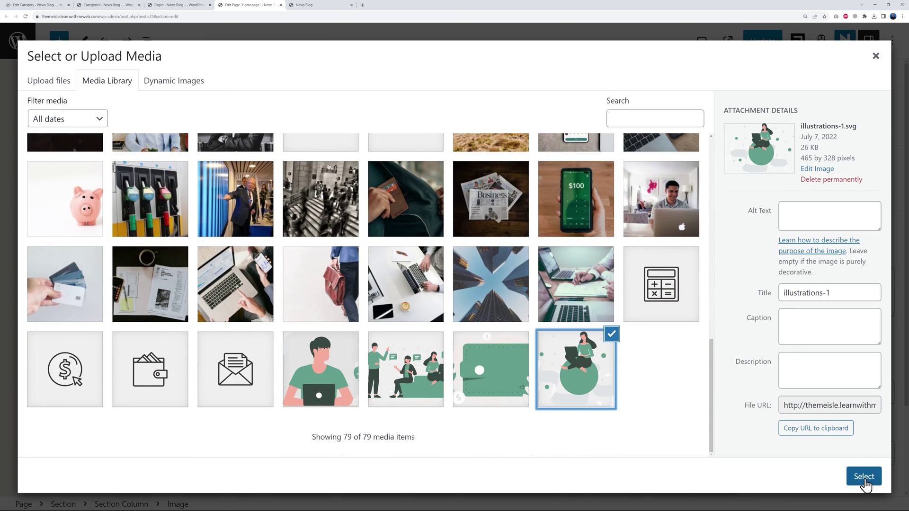
pyautogui.click(864, 476)
# Append 'with Mr Web' to the hero heading after 'goals'.
pyautogui.click(513, 192)
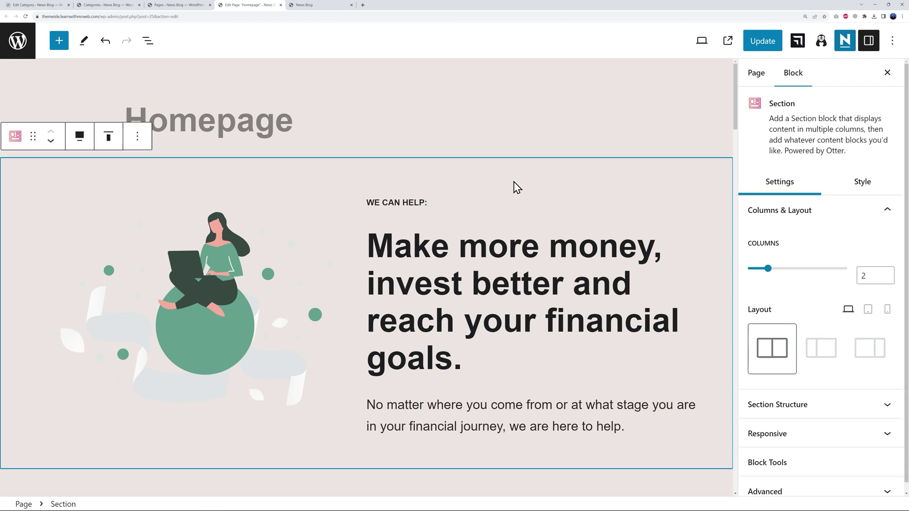
pyautogui.click(403, 248)
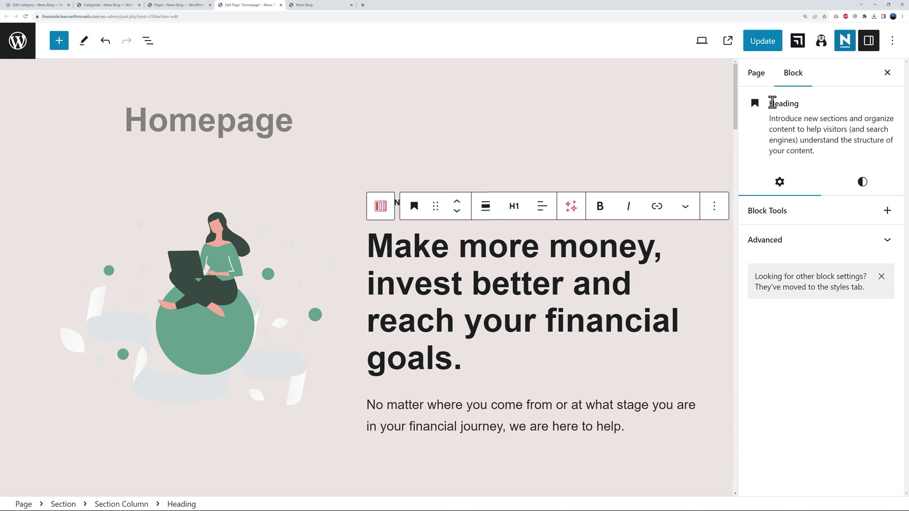
pyautogui.moveTo(370, 246); pyautogui.dragTo(450, 366)
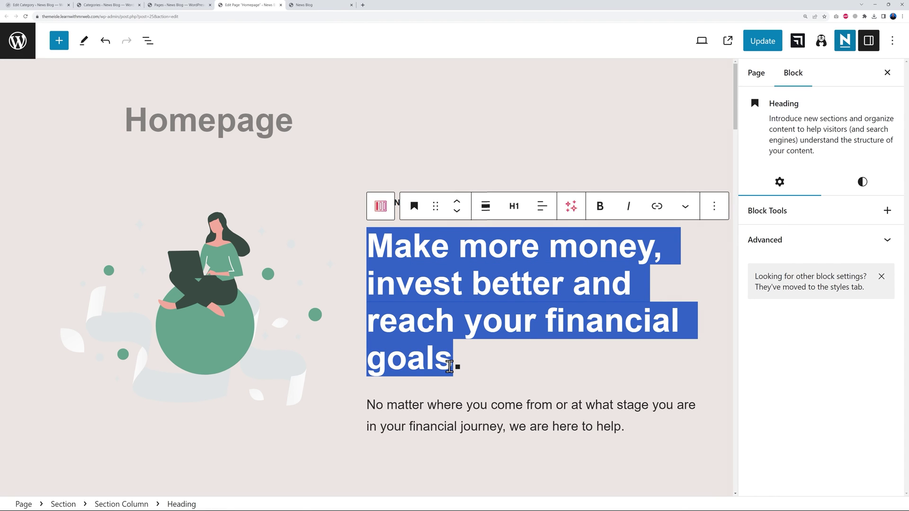
pyautogui.click(450, 367)
pyautogui.write('with M')
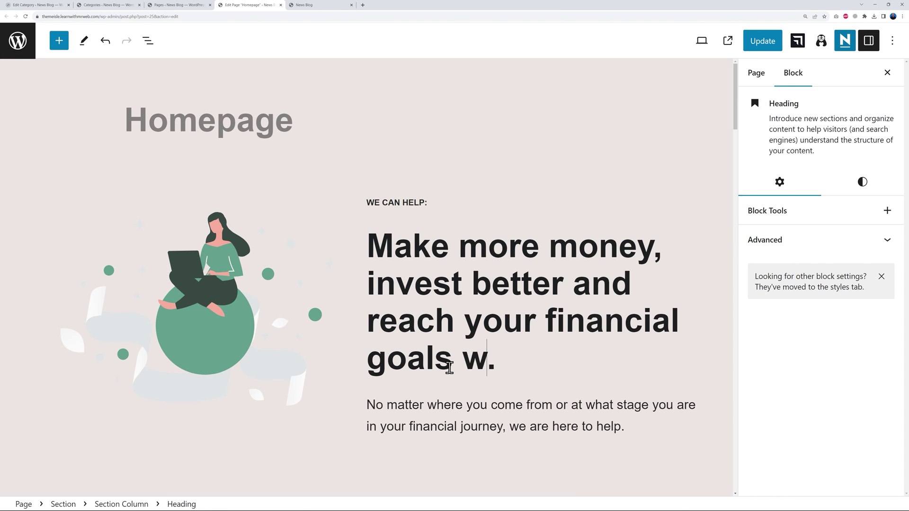
pyautogui.write('r Web')
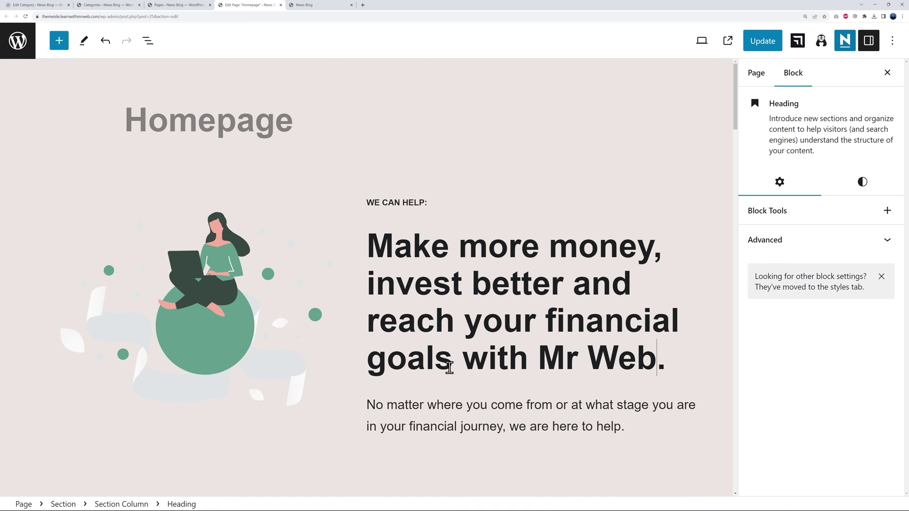
pyautogui.scroll(-1, 448, 360)
pyautogui.click(373, 347)
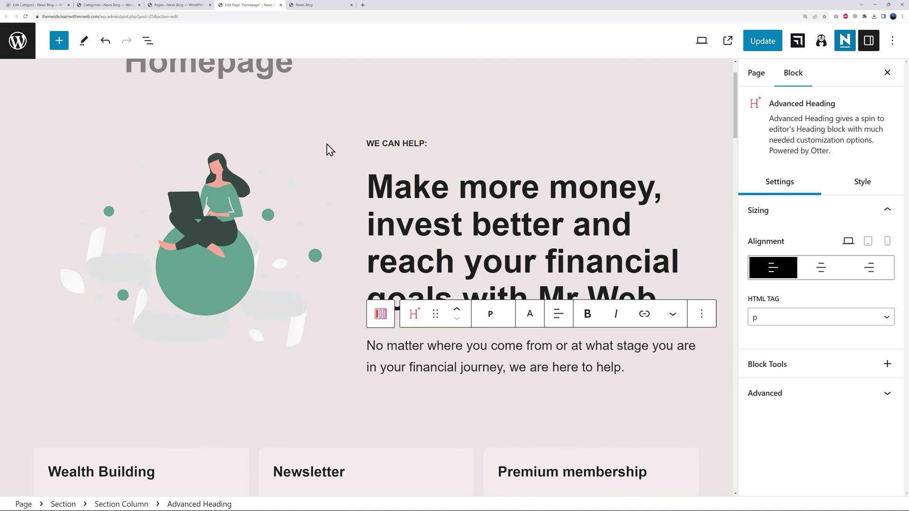
pyautogui.scroll(-1, 698, 278)
pyautogui.scroll(-5, 697, 278)
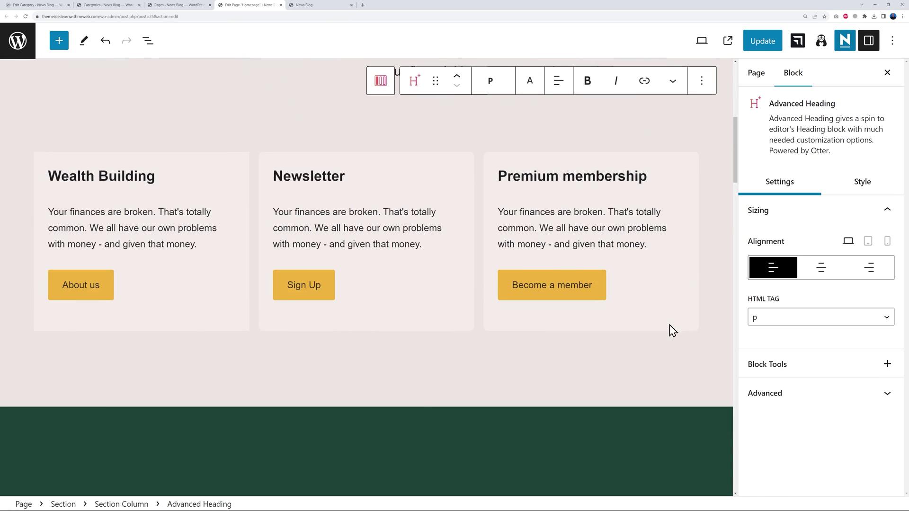
pyautogui.click(422, 176)
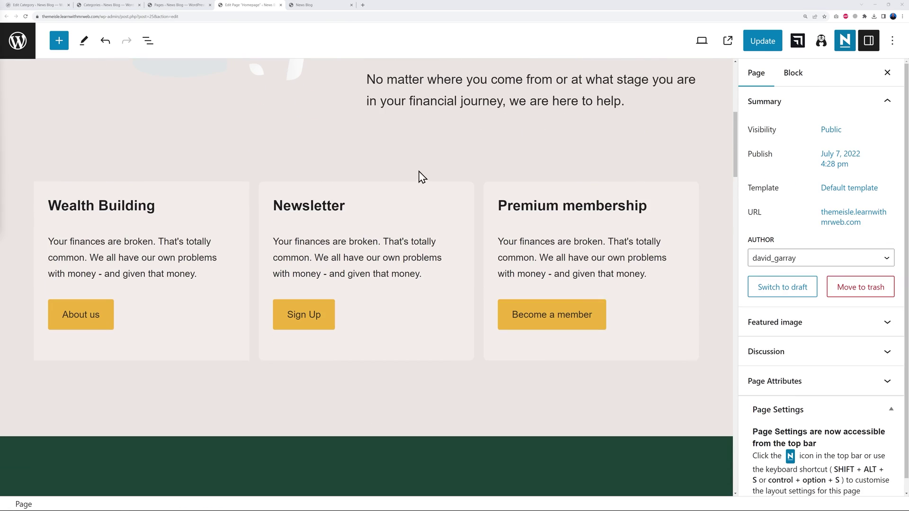
pyautogui.click(55, 205)
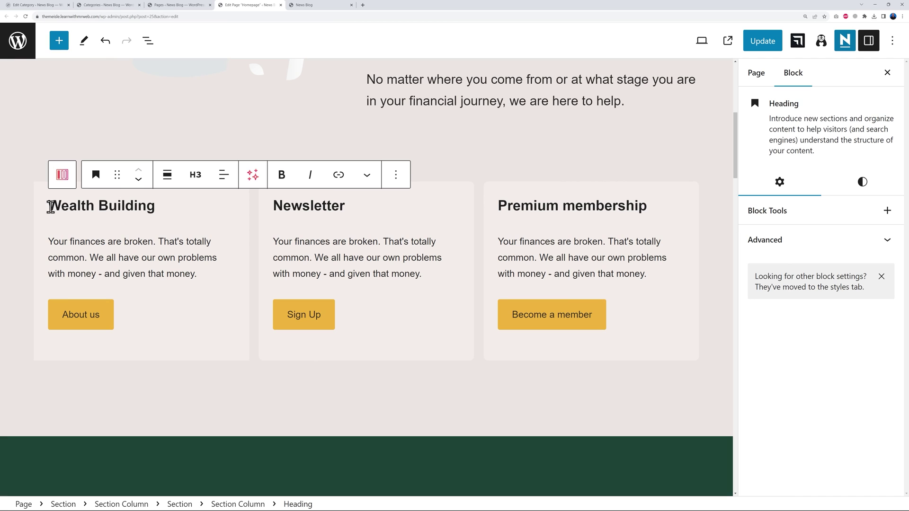
pyautogui.moveTo(50, 207); pyautogui.dragTo(146, 208)
pyautogui.click(147, 209)
pyautogui.moveTo(51, 241); pyautogui.dragTo(197, 277)
pyautogui.click(197, 277)
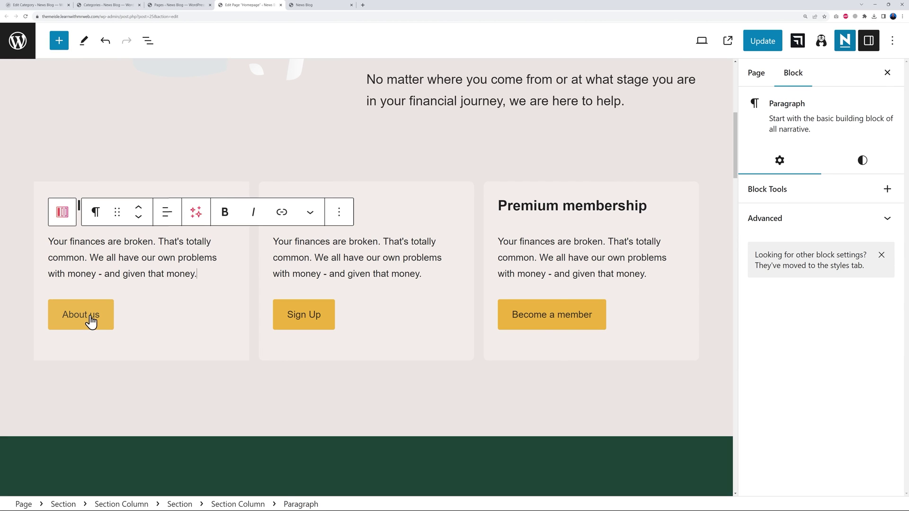
pyautogui.click(90, 321)
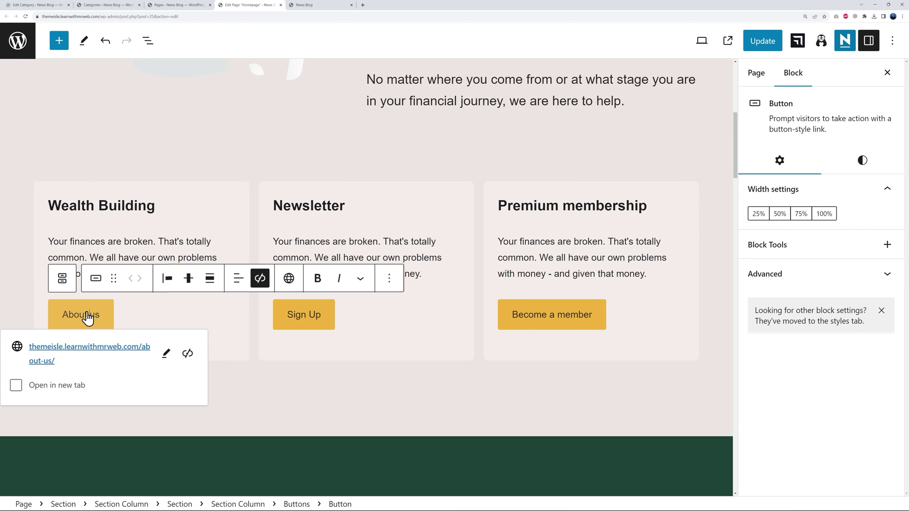
pyautogui.click(368, 392)
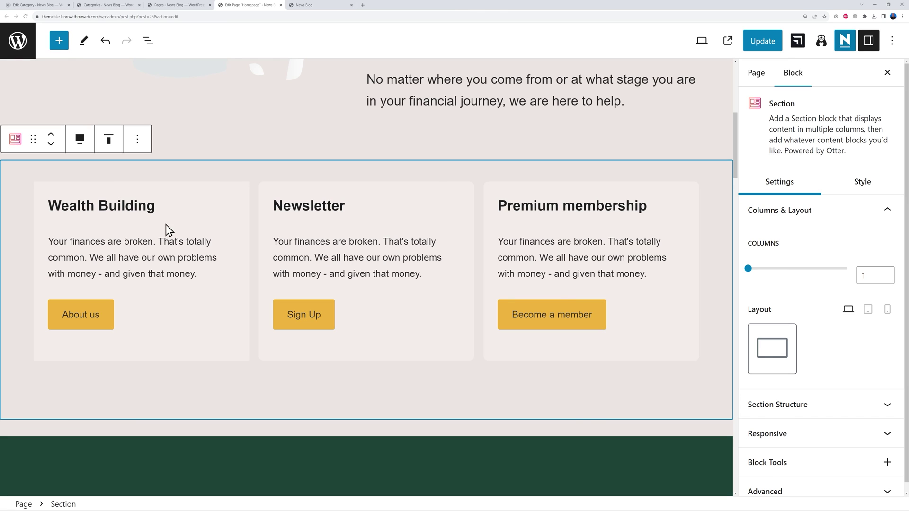
# Retitle the three cards Bronze, Silver and Gold, and select the Bronze description for rewriting.
pyautogui.tripleClick(139, 210)
pyautogui.write('Bronze')
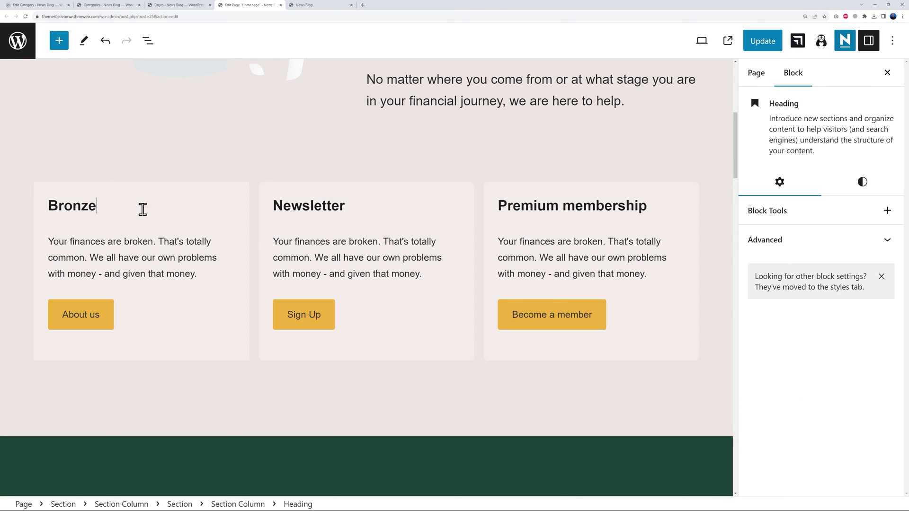
pyautogui.tripleClick(312, 202)
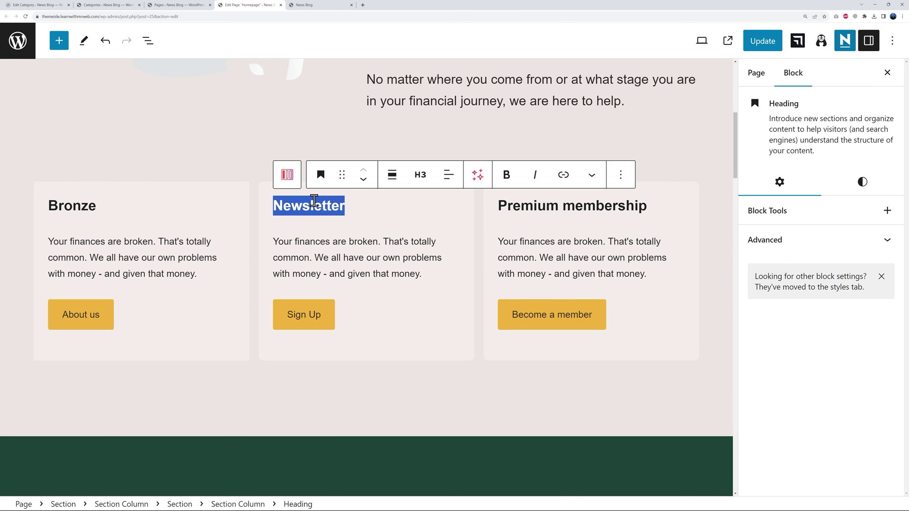
pyautogui.write('Silver')
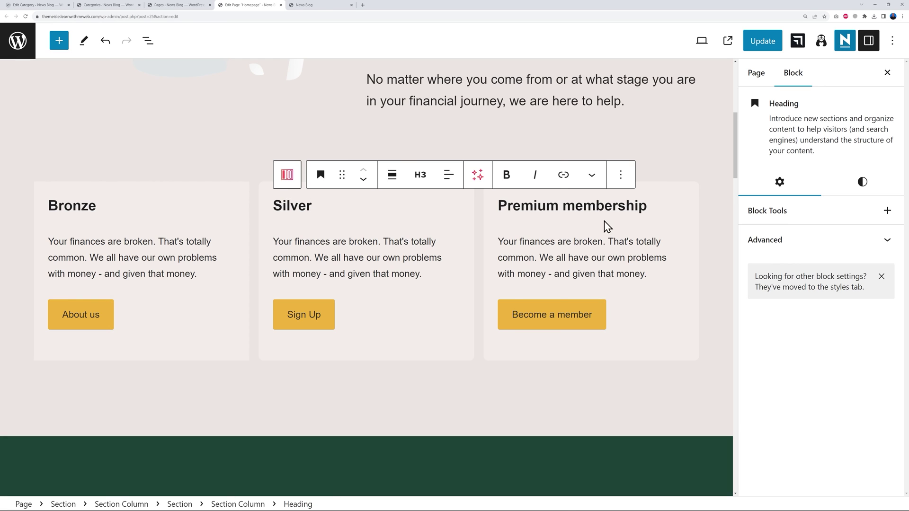
pyautogui.tripleClick(598, 205)
pyautogui.write('Gold')
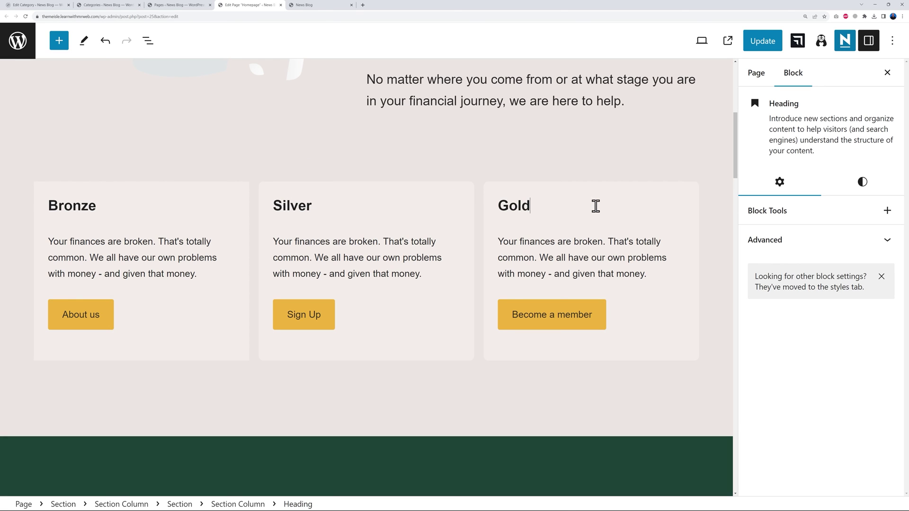
pyautogui.click(118, 258)
pyautogui.moveTo(51, 242); pyautogui.dragTo(197, 274)
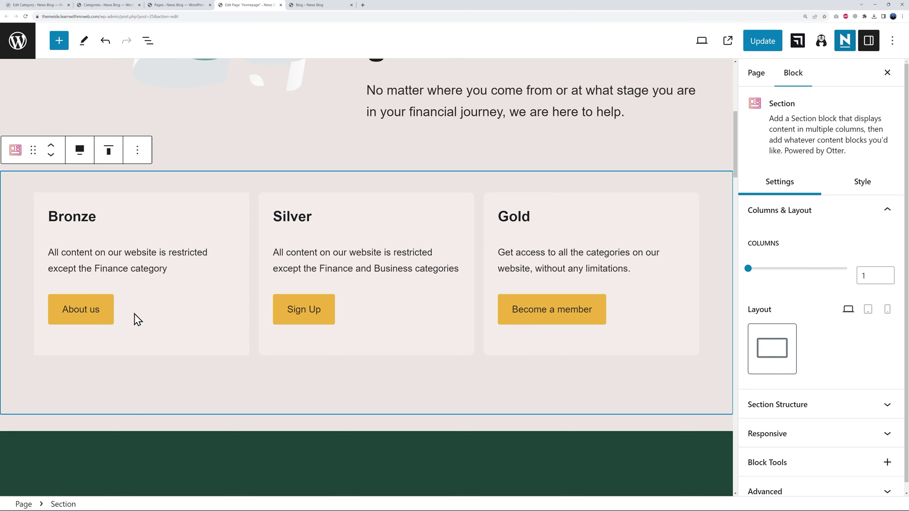
# Copy the Register page URL and set it as the About us button's link.
pyautogui.click(102, 317)
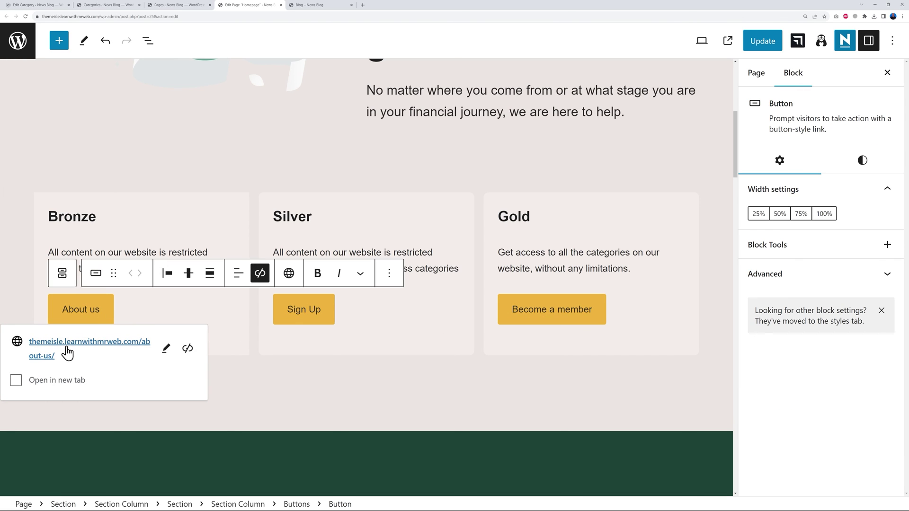
pyautogui.click(165, 348)
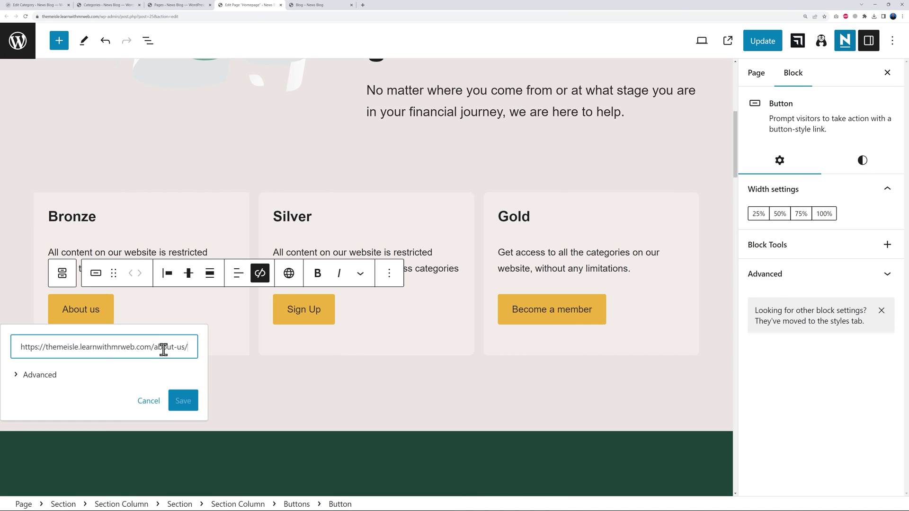
pyautogui.hotkey('ctrl', 'a')
pyautogui.press('BackSpace')
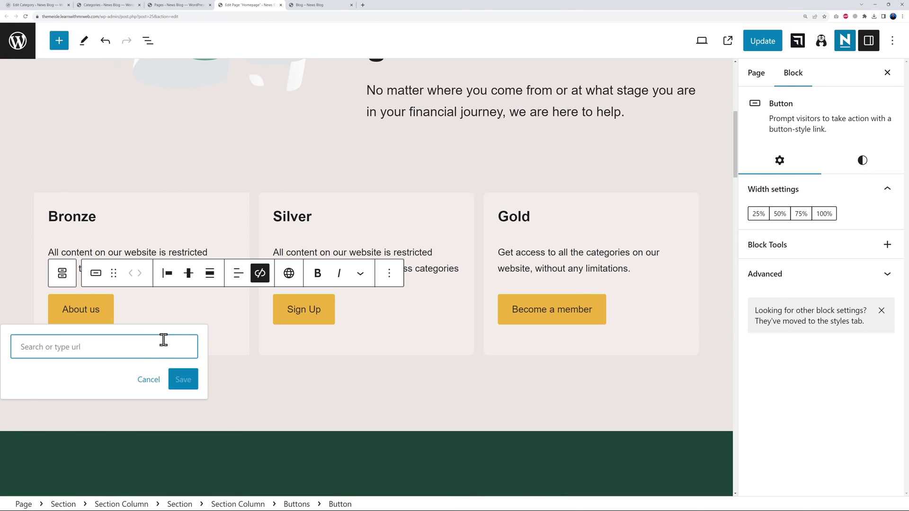
pyautogui.click(184, 6)
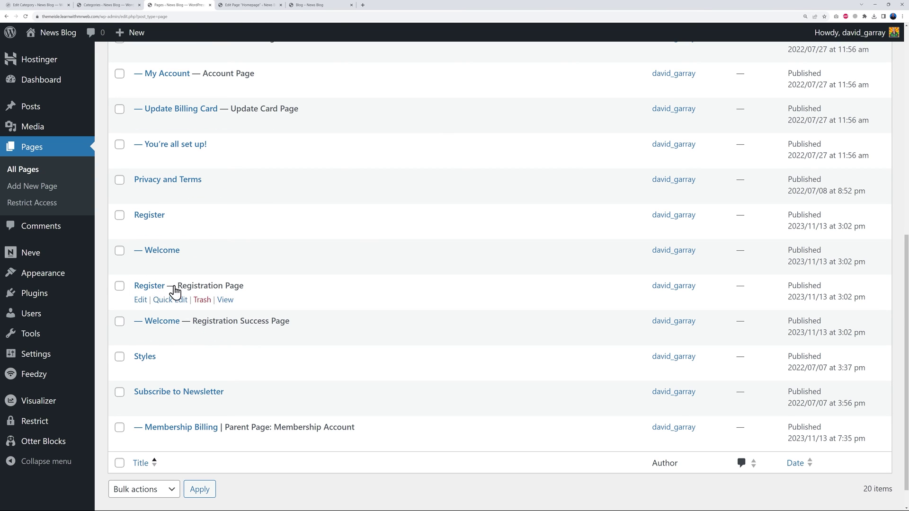
pyautogui.rightClick(229, 303)
pyautogui.click(256, 338)
pyautogui.click(247, 5)
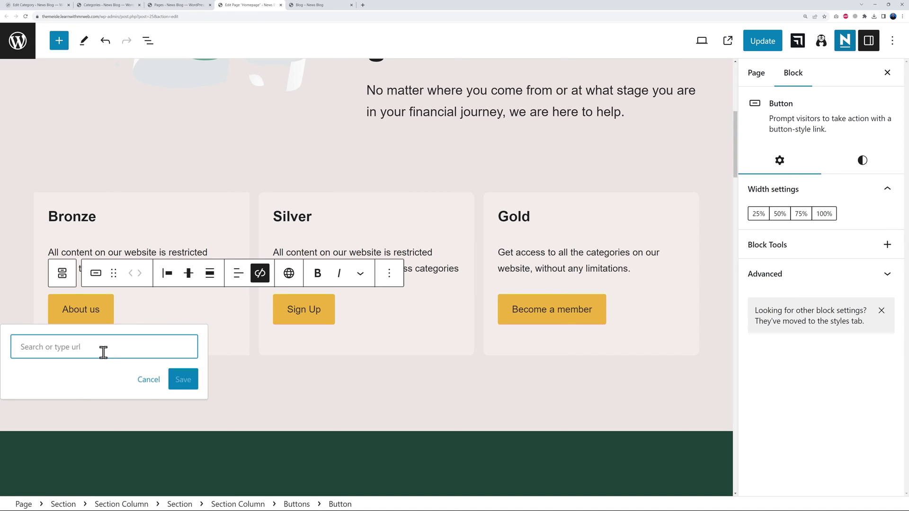
pyautogui.write('https://themeisle.learnwithmrweb.com/index.php/register-2/')
pyautogui.click(183, 432)
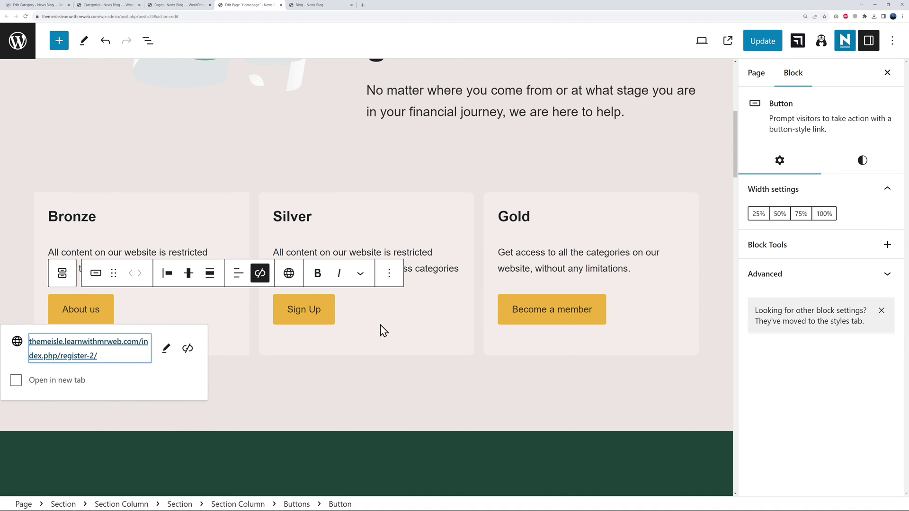
pyautogui.click(370, 386)
# Point the Sign Up and Become a member buttons to the same register-2 URL.
pyautogui.click(319, 312)
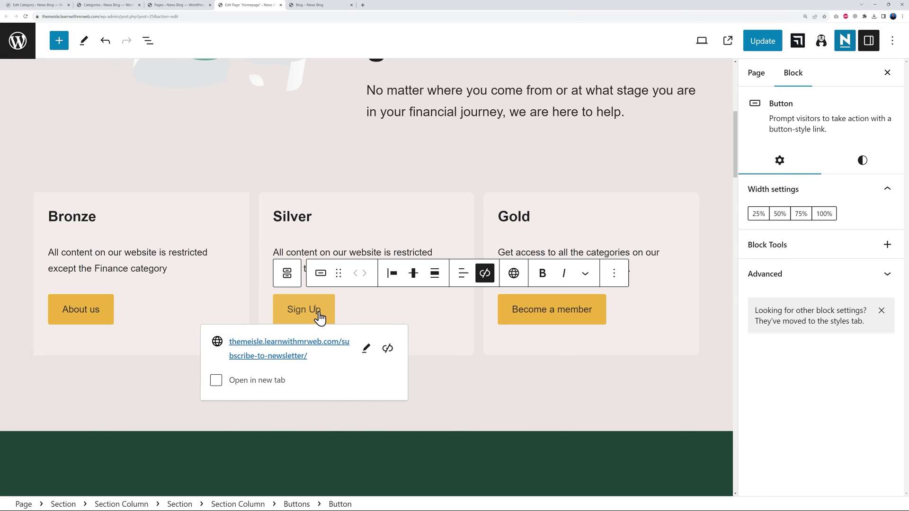
pyautogui.click(365, 349)
pyautogui.hotkey('ctrl', 'a')
pyautogui.write('https://themeisle.learnwithmrweb.com/index.php/register-2/')
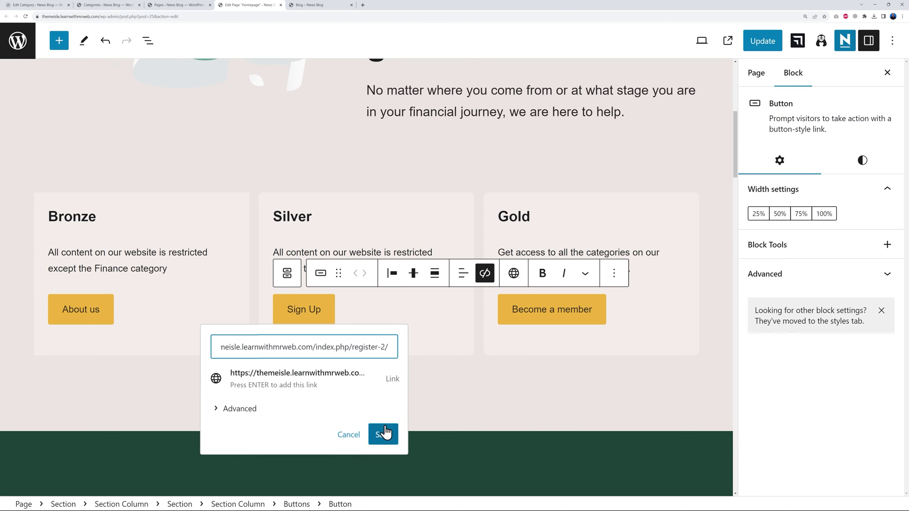
pyautogui.click(382, 433)
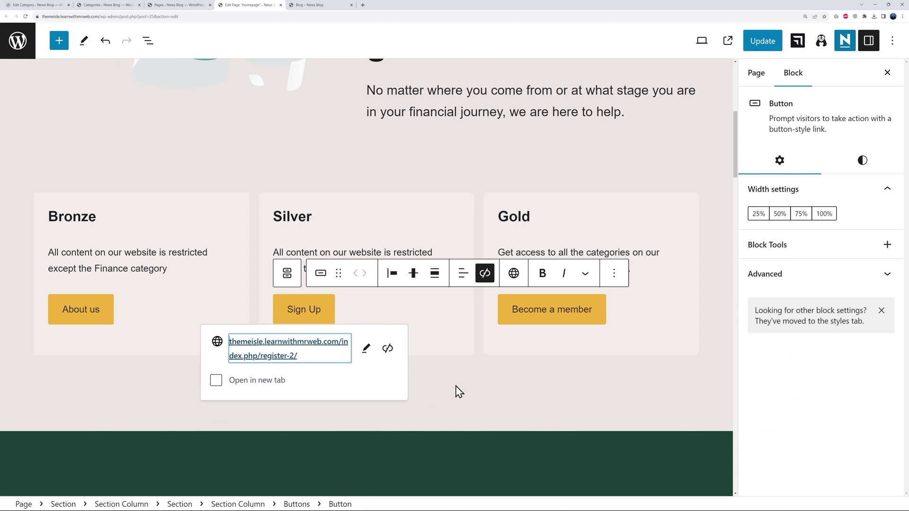
pyautogui.click(554, 310)
pyautogui.click(614, 348)
pyautogui.hotkey('ctrl', 'a')
pyautogui.write('https://themeisle.learnwithmrweb.com/index.php/register-2/')
pyautogui.click(632, 434)
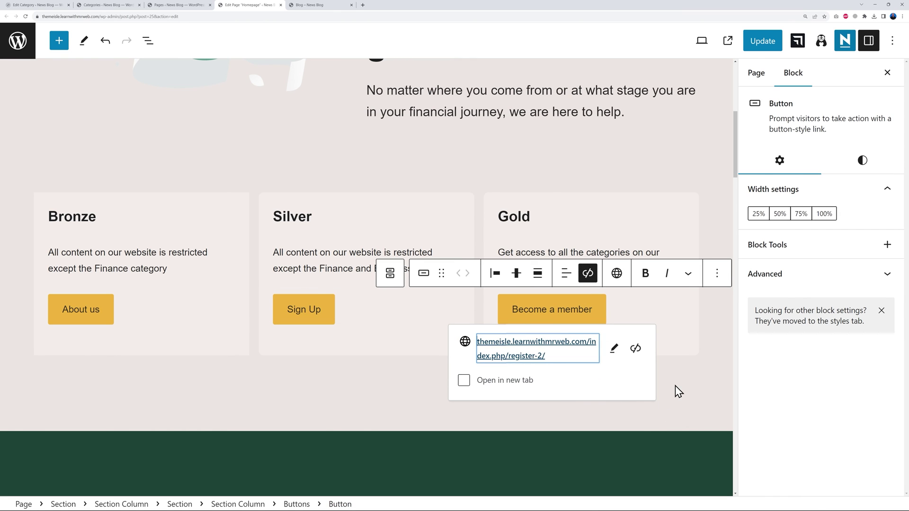
pyautogui.click(675, 385)
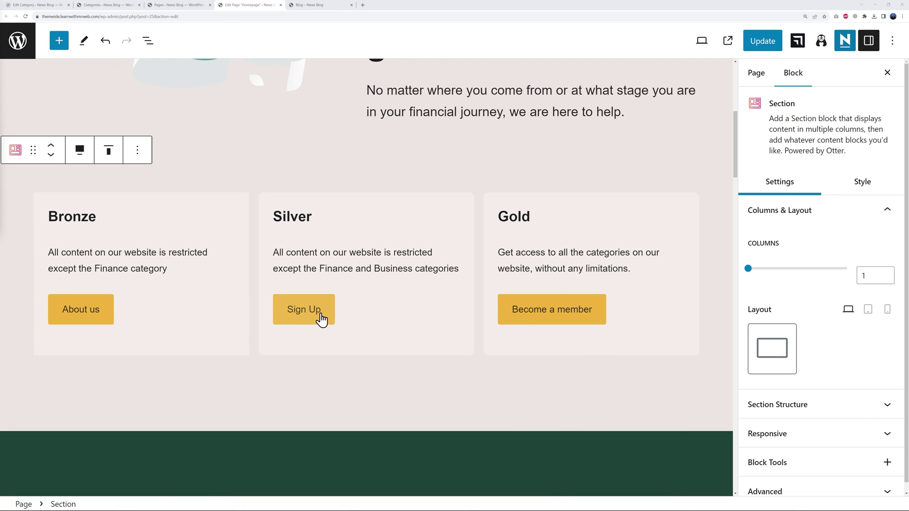
# Replace the Bronze button's About us label with 'Sign up for ONLY $2.99/month' and copy it.
pyautogui.click(97, 316)
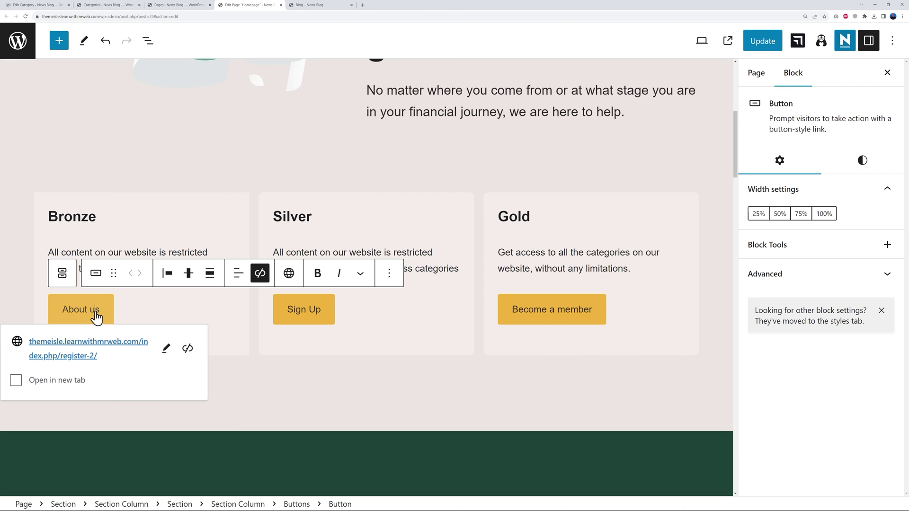
pyautogui.tripleClick(96, 318)
pyautogui.write('Sign ')
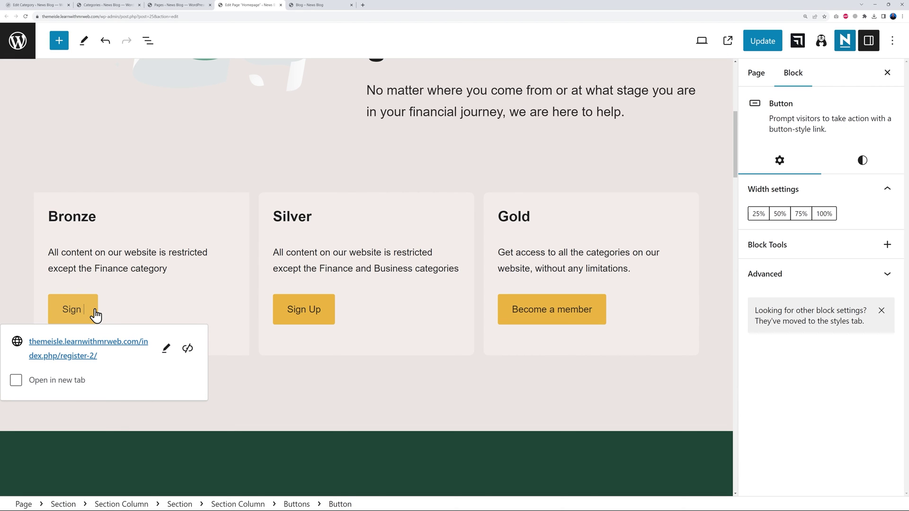
pyautogui.write('up for o')
pyautogui.press('BackSpace')
pyautogui.write('ONLY')
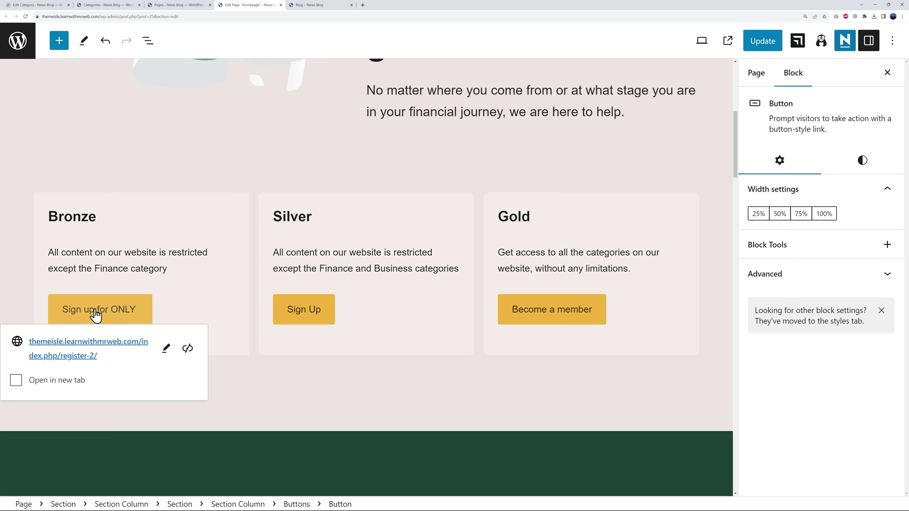
pyautogui.write(' $2.99/montu')
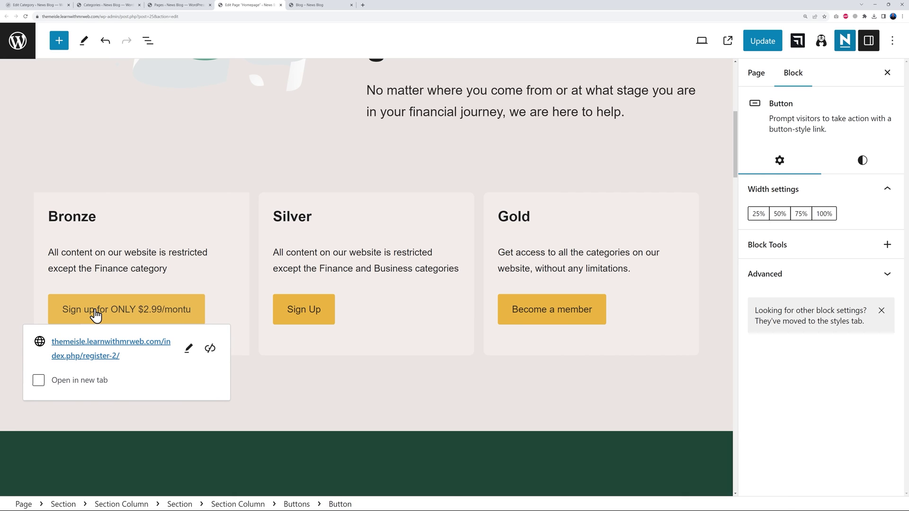
pyautogui.press('BackSpace')
pyautogui.write('h')
pyautogui.hotkey('ctrl', 'a')
pyautogui.hotkey('ctrl', 'c')
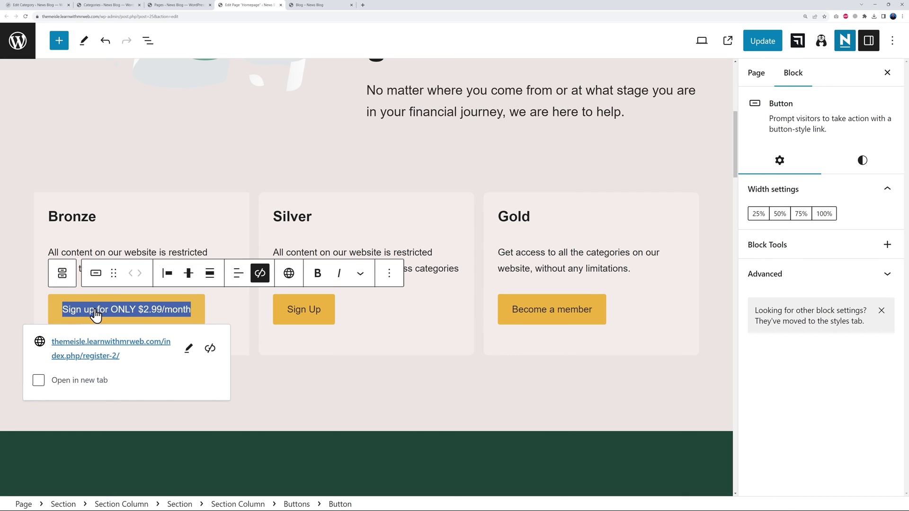
# Paste the label onto the Silver button as $19.99/month and correct Bronze to $9.99/month.
pyautogui.click(336, 395)
pyautogui.click(305, 315)
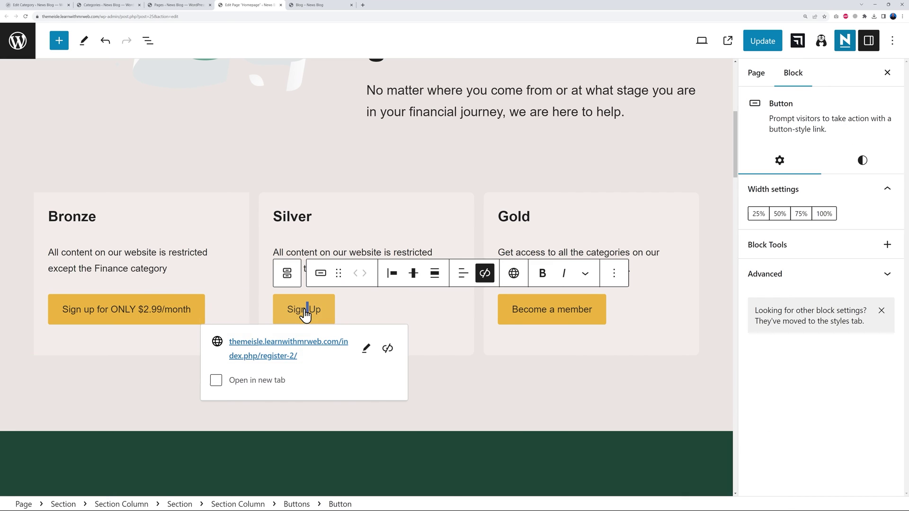
pyautogui.hotkey('ctrl', 'a')
pyautogui.hotkey('ctrl', 'v')
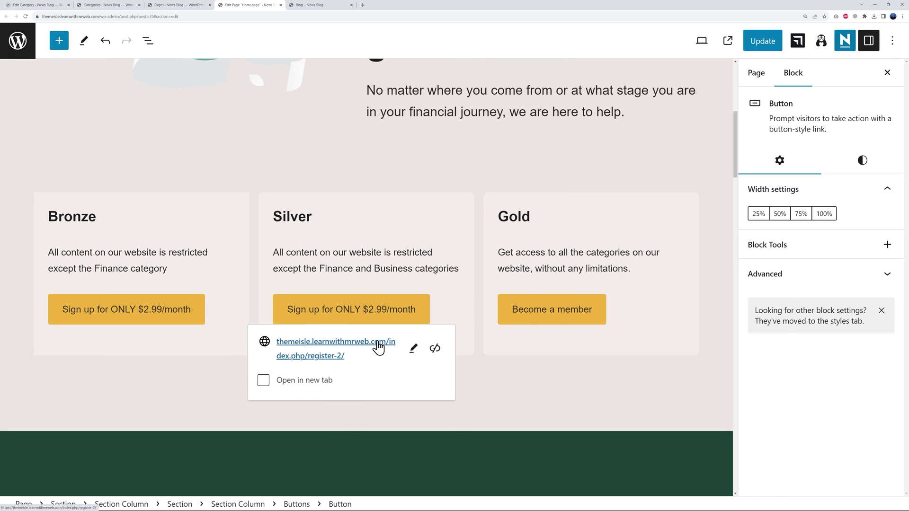
pyautogui.write('1')
pyautogui.press('Delete')
pyautogui.write('9')
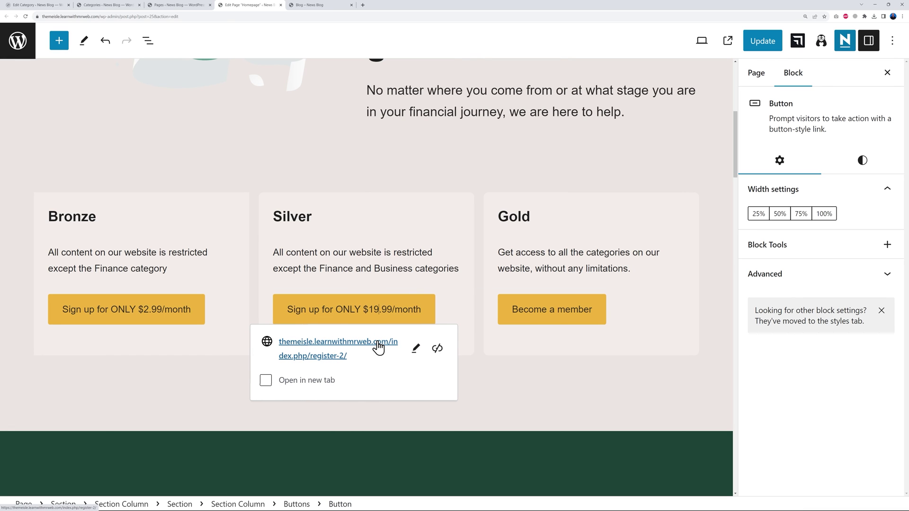
pyautogui.click(149, 315)
pyautogui.press('BackSpace')
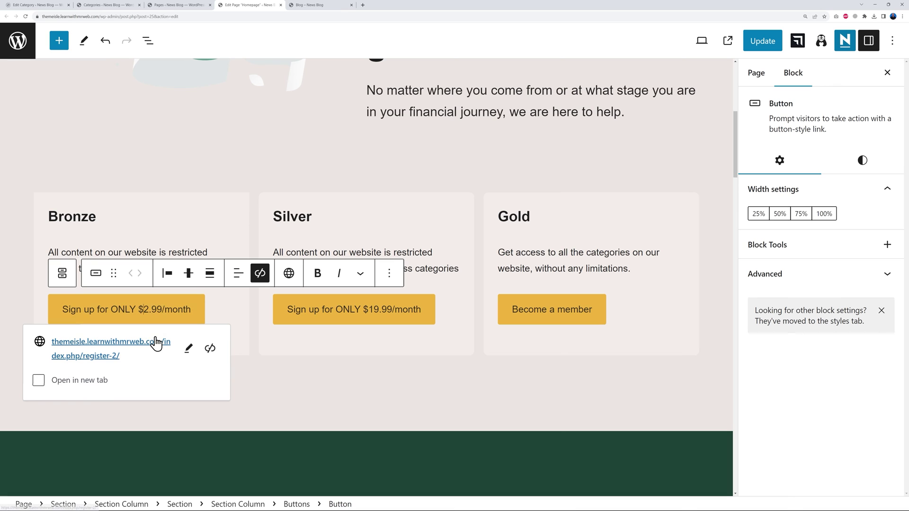
pyautogui.write('9')
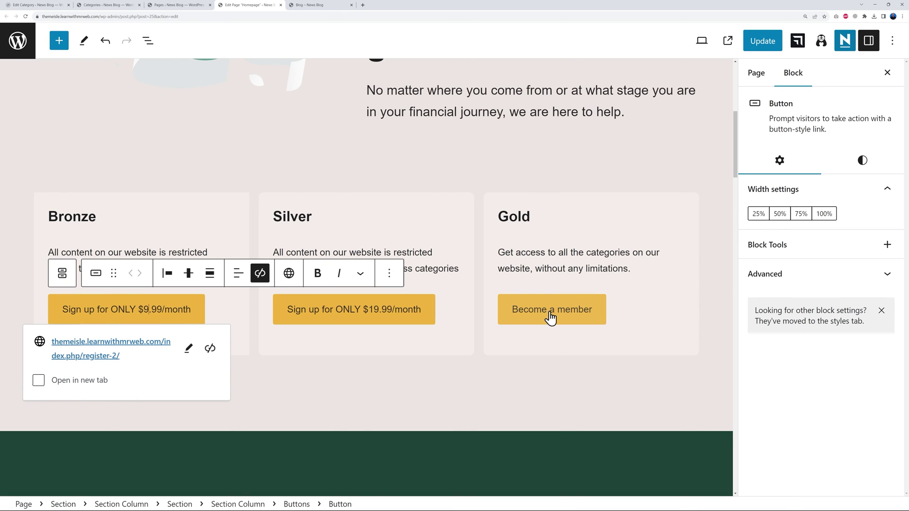
# Replace the Gold button's Become a member label with 'Sign up for ONLY $34.99/month'.
pyautogui.click(549, 315)
pyautogui.hotkey('ctrl', 'a')
pyautogui.hotkey('ctrl', 'v')
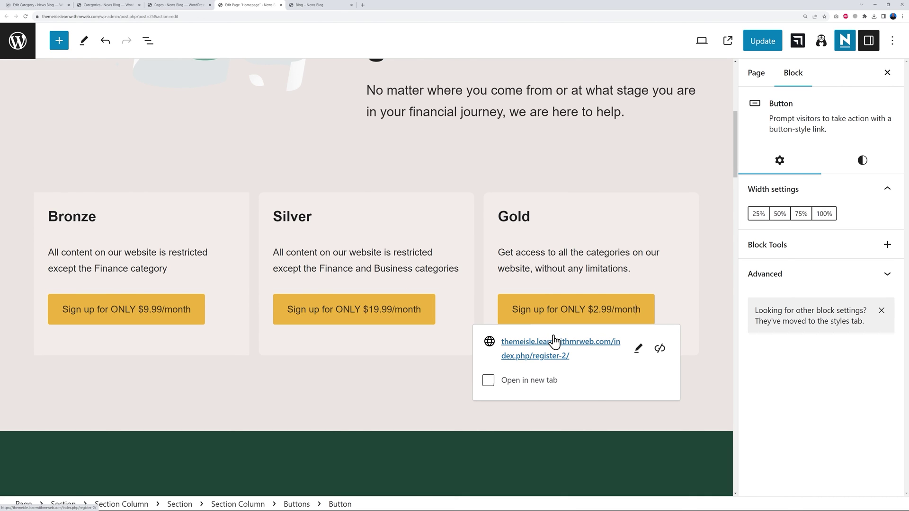
pyautogui.press('Delete')
pyautogui.write('34')
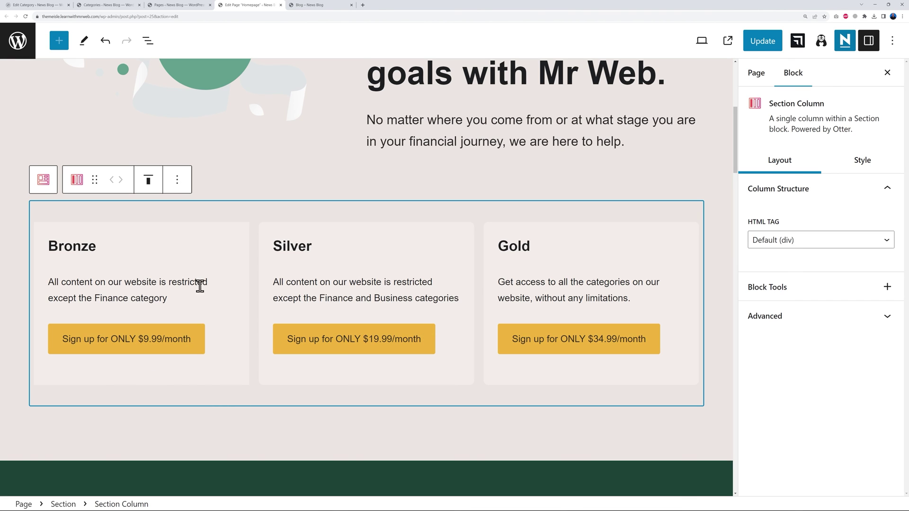
# Update the homepage, then review the pricing cards and the members-only section below them.
pyautogui.click(757, 47)
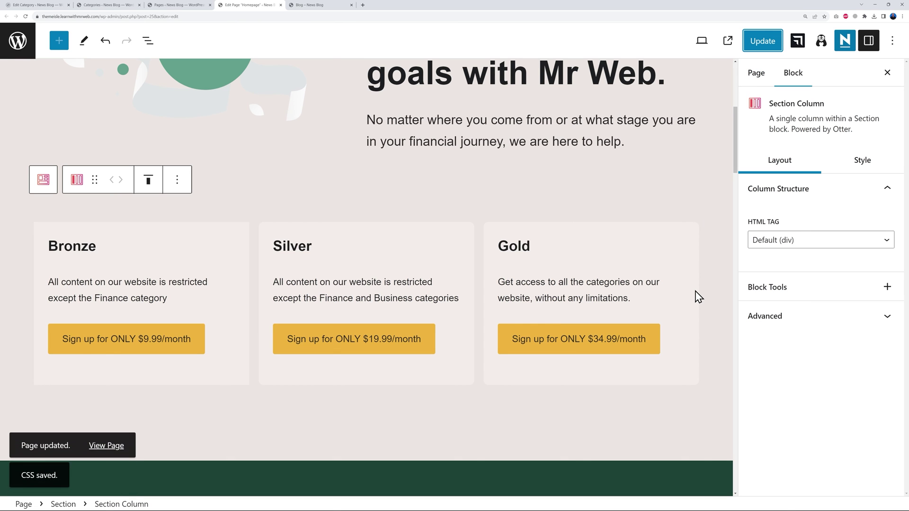
pyautogui.scroll(-8, 698, 297)
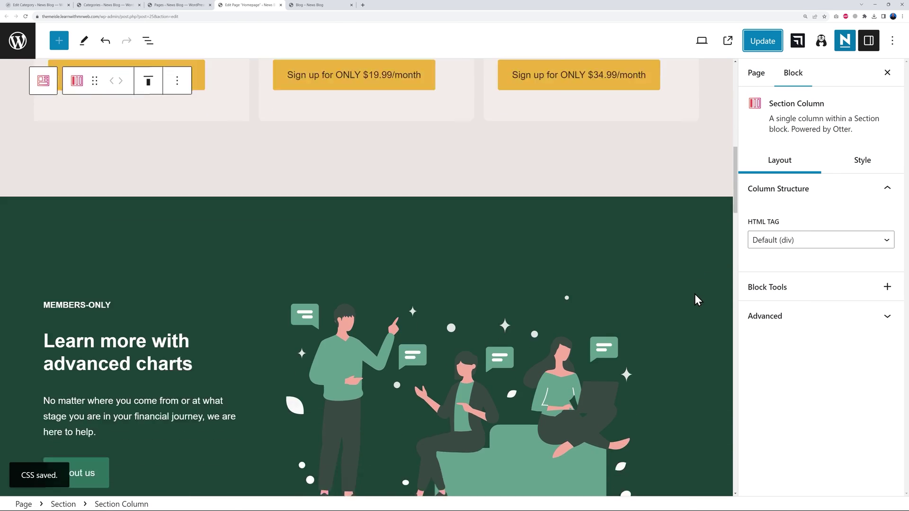
pyautogui.scroll(-1, 662, 306)
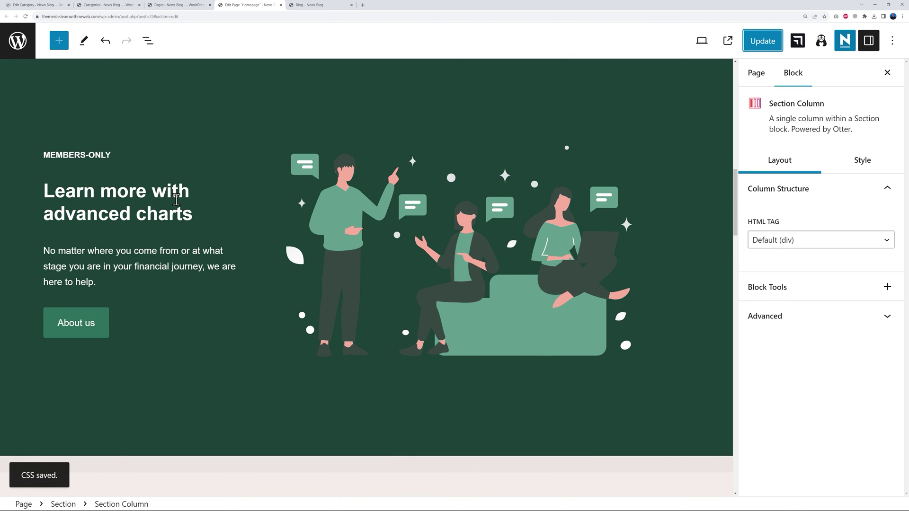
pyautogui.click(108, 147)
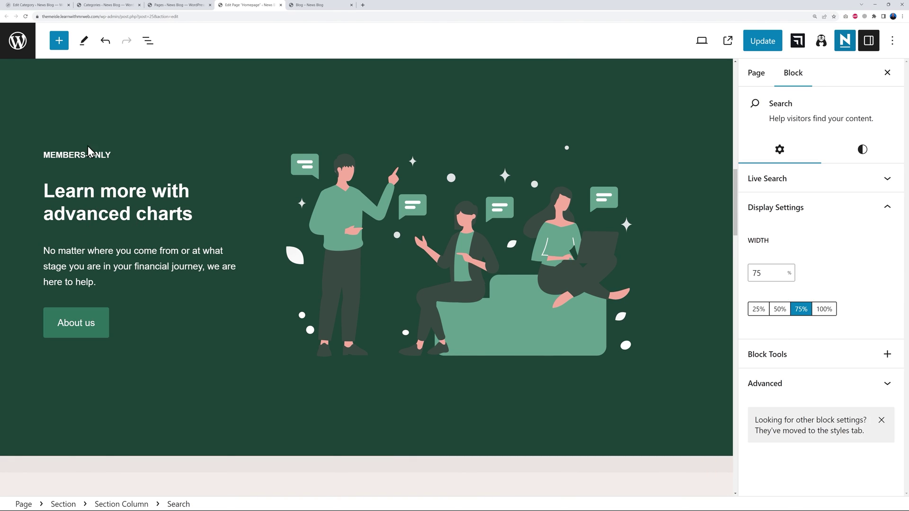
pyautogui.scroll(8, 468, 342)
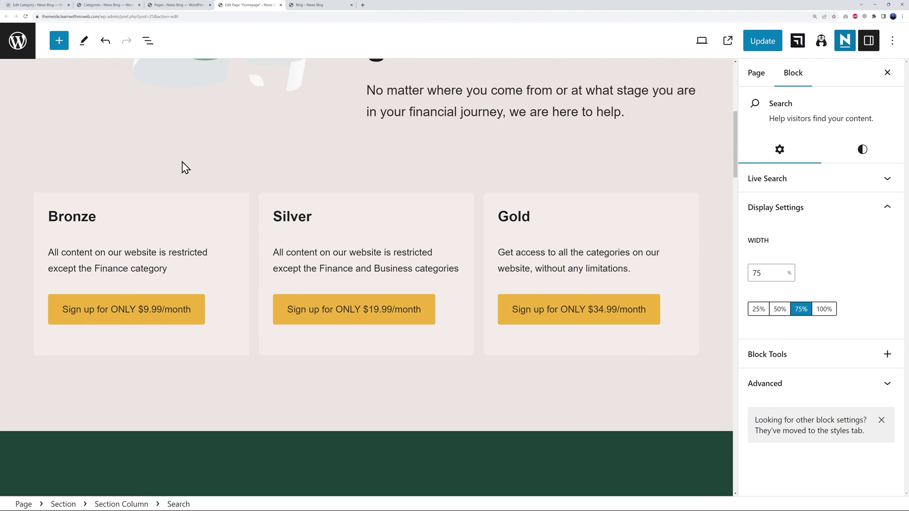
pyautogui.scroll(-4, 501, 292)
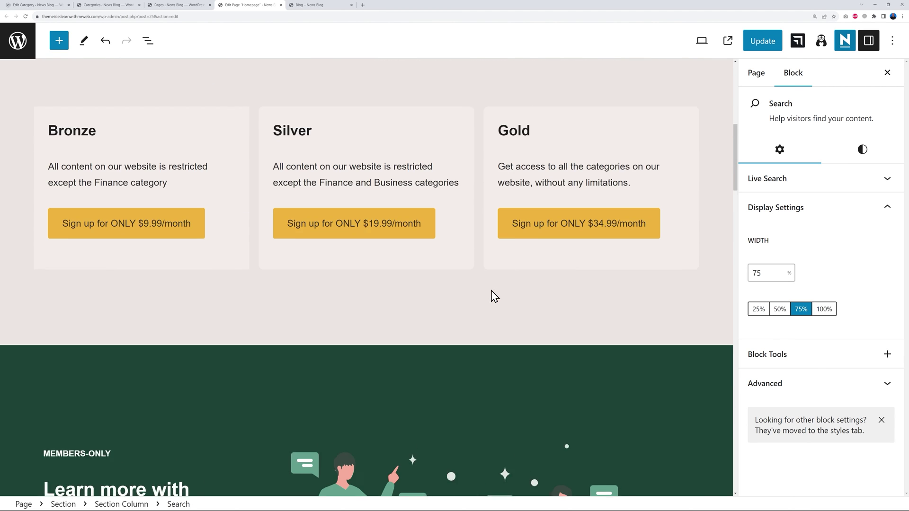
pyautogui.scroll(6, 392, 365)
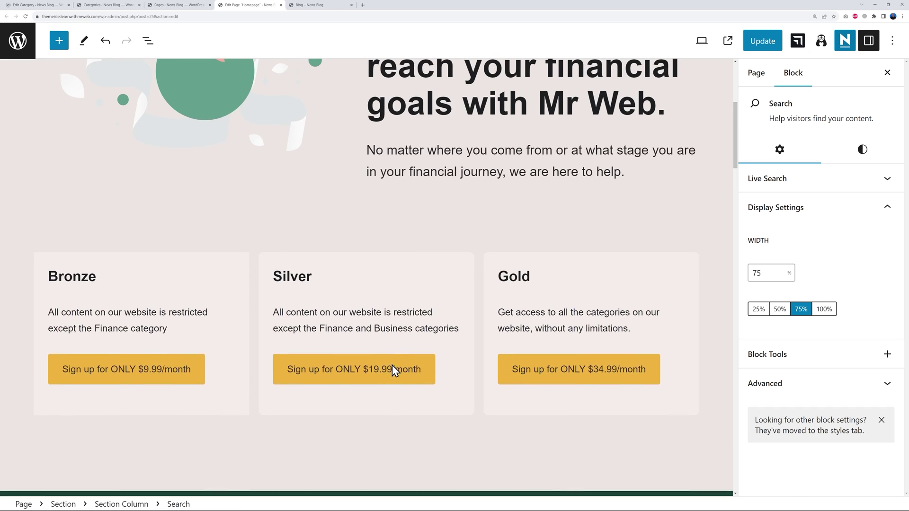
pyautogui.scroll(-3, 398, 335)
pyautogui.scroll(-5, 399, 335)
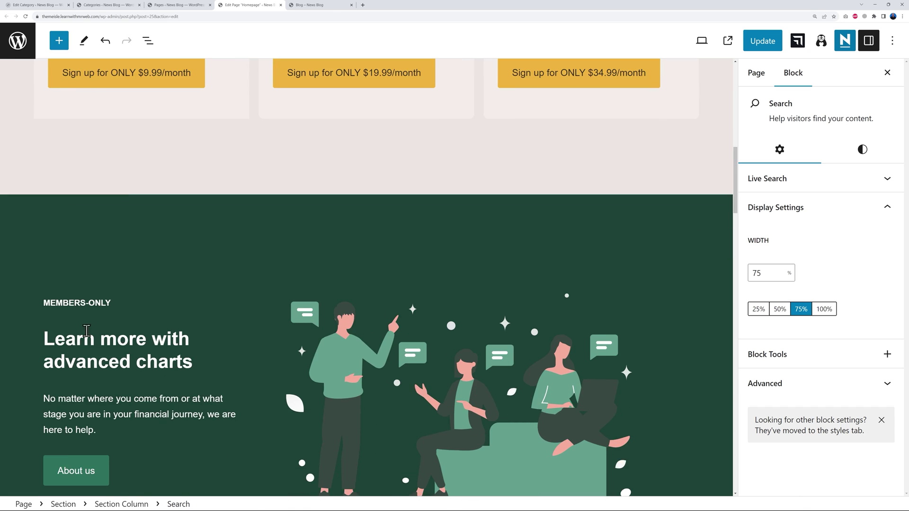
pyautogui.scroll(-1, 183, 331)
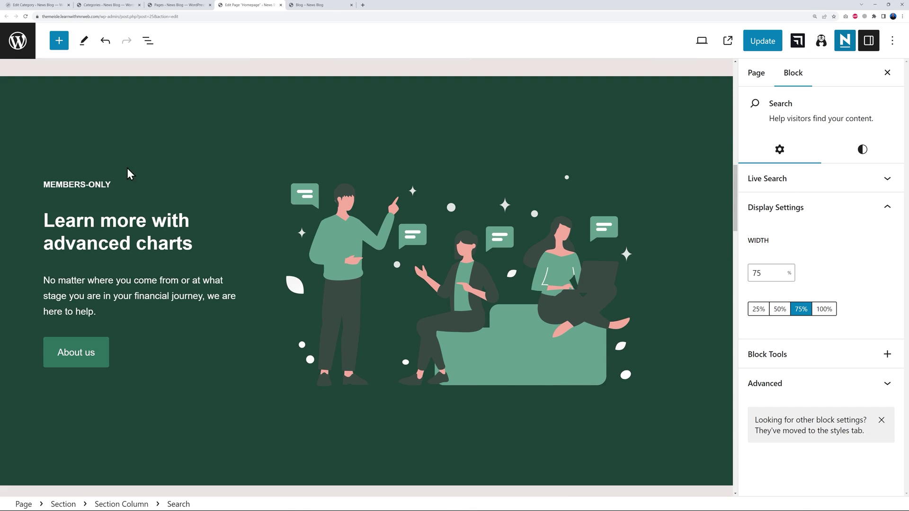
# Change the green section's label to ABOUT US and its heading to 'Why Choose Us?'.
pyautogui.tripleClick(75, 186)
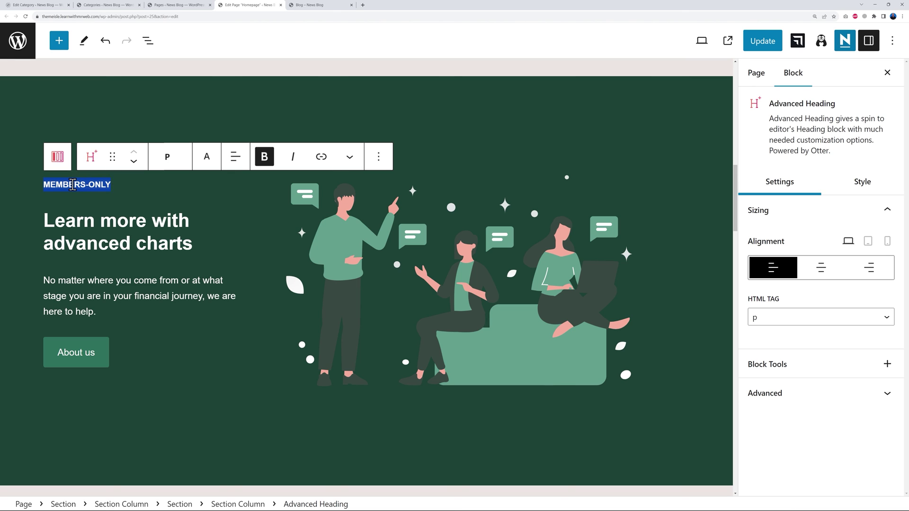
pyautogui.write('ABOUT US')
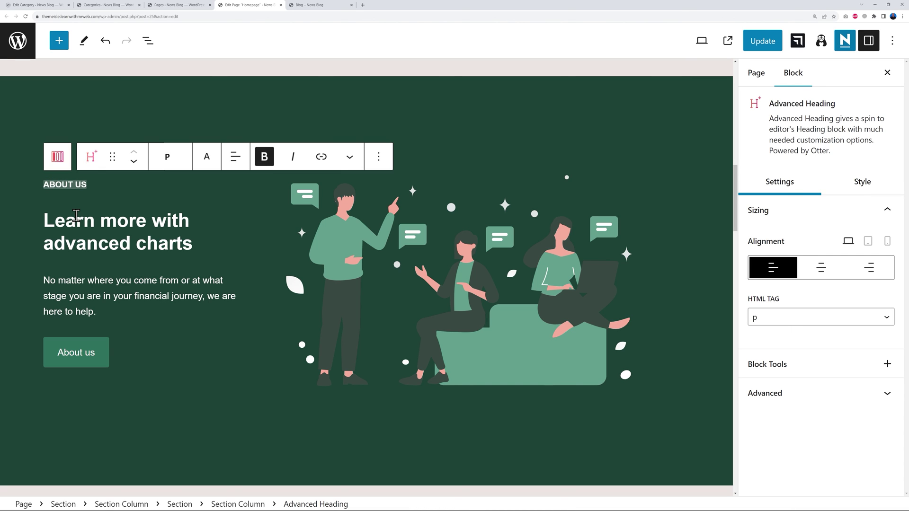
pyautogui.click(57, 224)
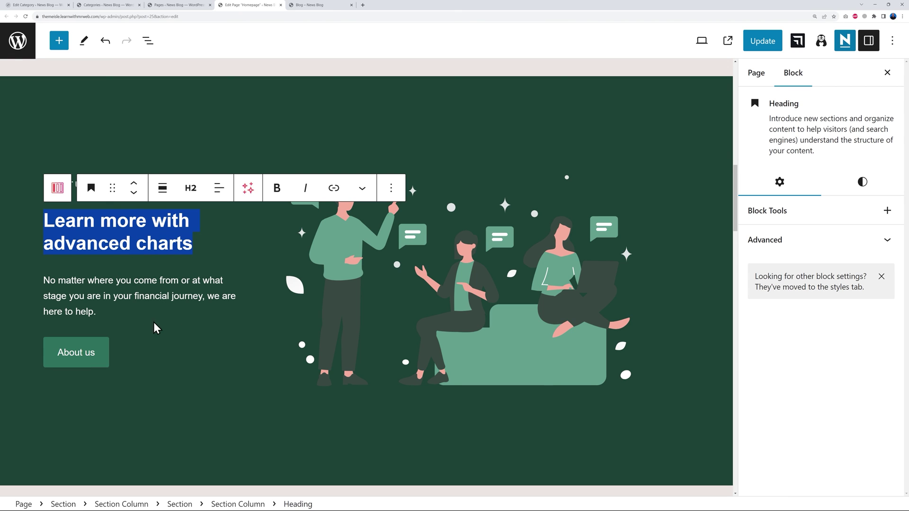
pyautogui.write('Why Choose ')
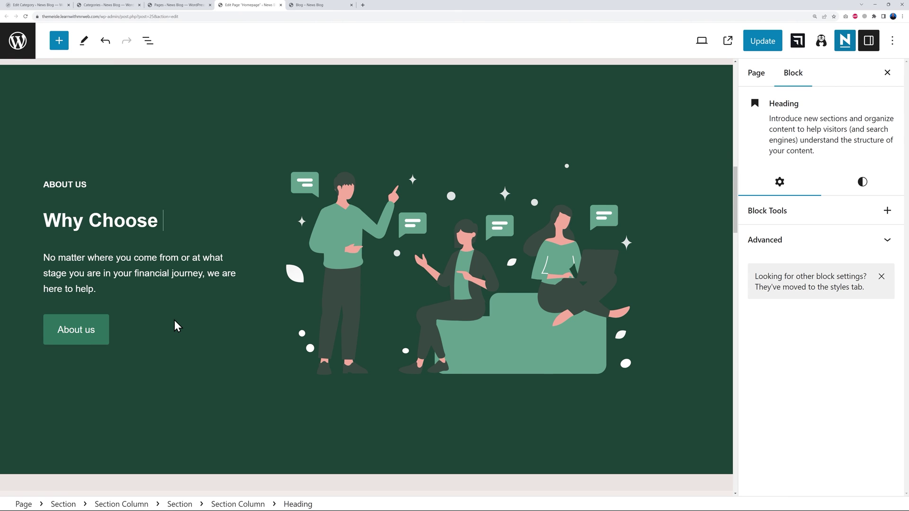
pyautogui.write('Us?')
pyautogui.click(66, 261)
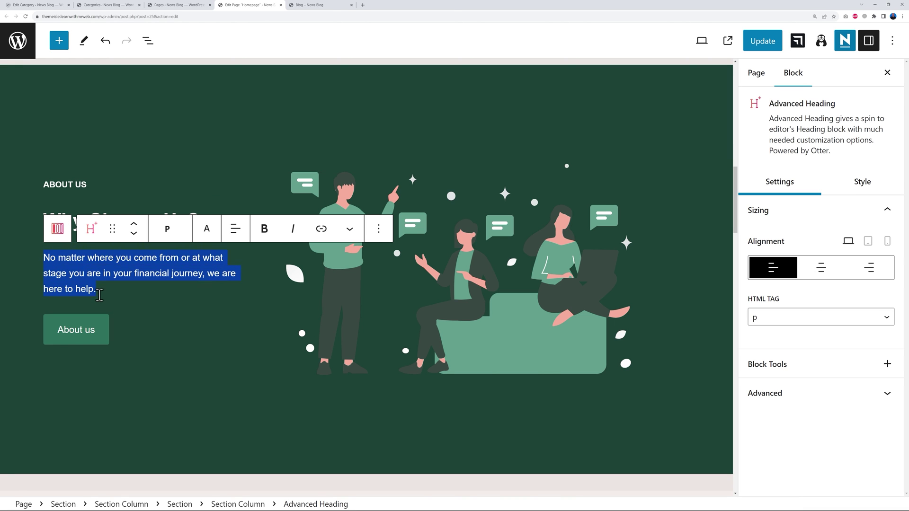
# Link the section's button to the register-2 registration page URL.
pyautogui.click(161, 347)
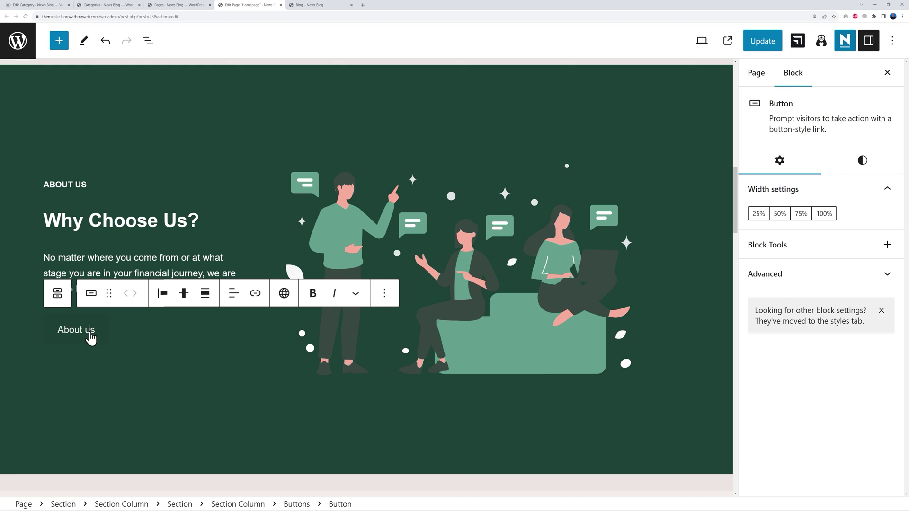
pyautogui.click(95, 330)
pyautogui.scroll(1, 90, 334)
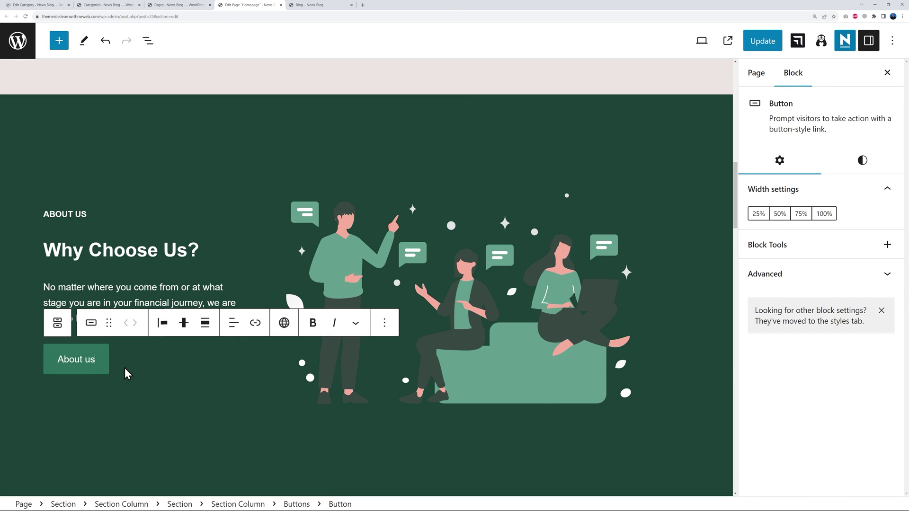
pyautogui.scroll(3, 166, 368)
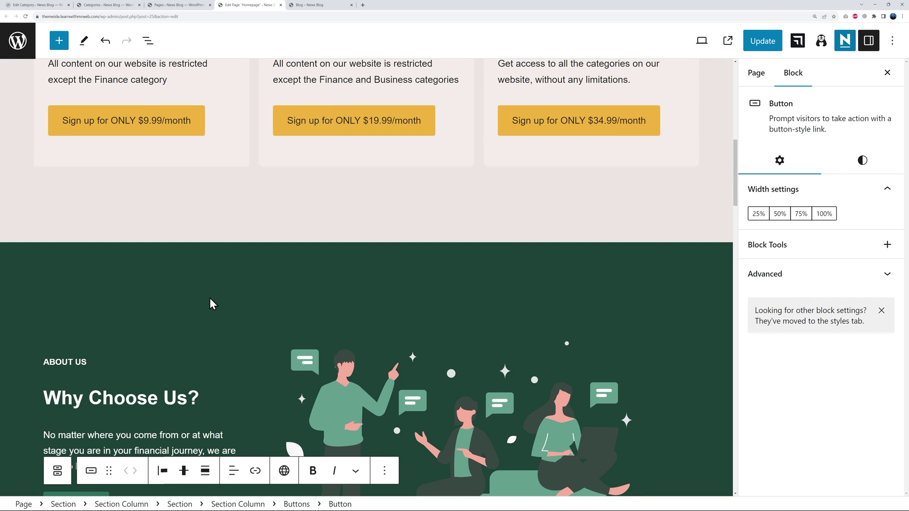
pyautogui.scroll(-3, 276, 264)
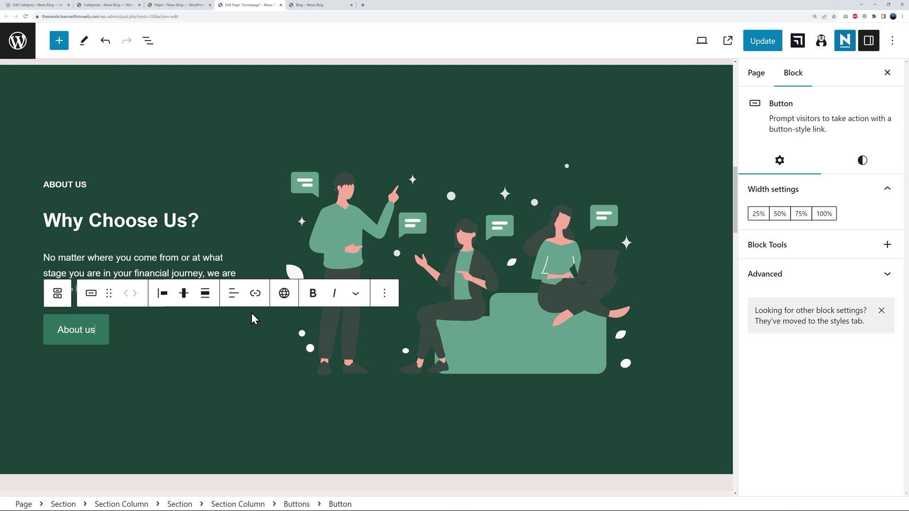
pyautogui.click(255, 293)
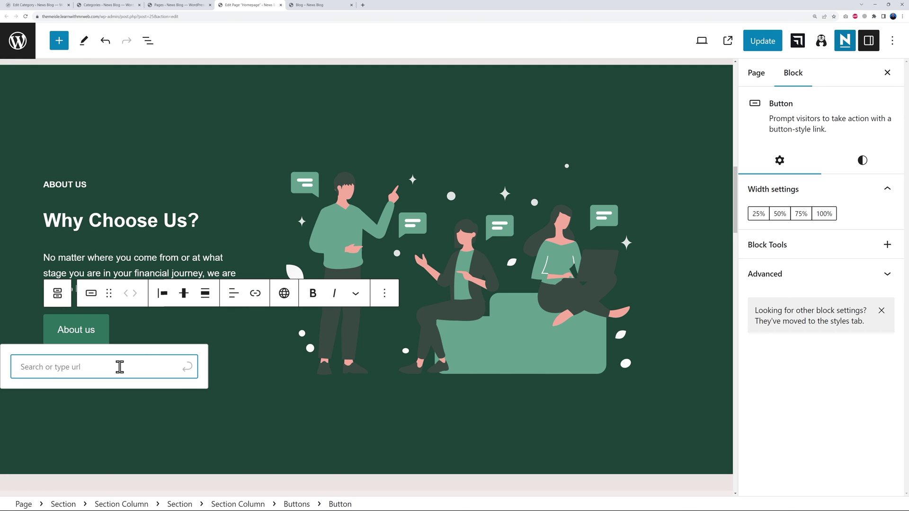
pyautogui.write('https://themeisle.learnwithmrweb.com/index.php/register-2/')
pyautogui.click(187, 368)
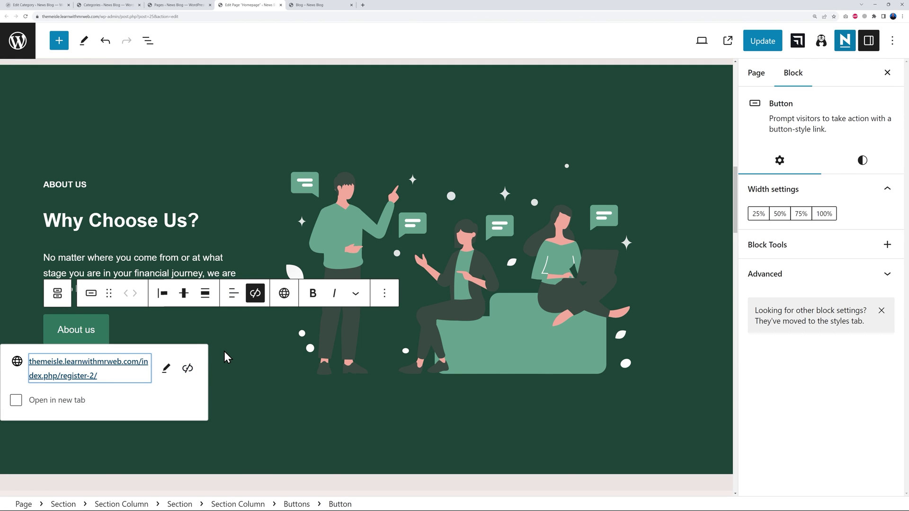
# Rename the button label to 'Register Now!'.
pyautogui.click(230, 372)
pyautogui.click(88, 334)
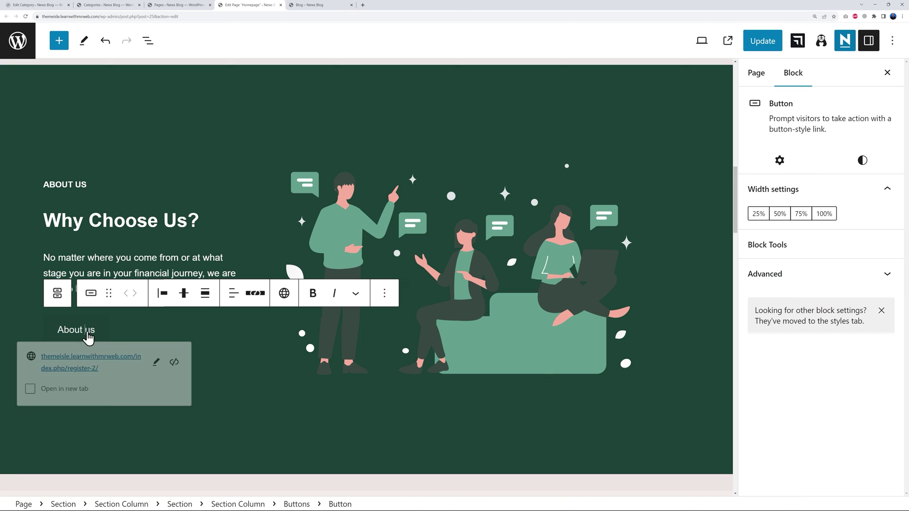
pyautogui.doubleClick(88, 334)
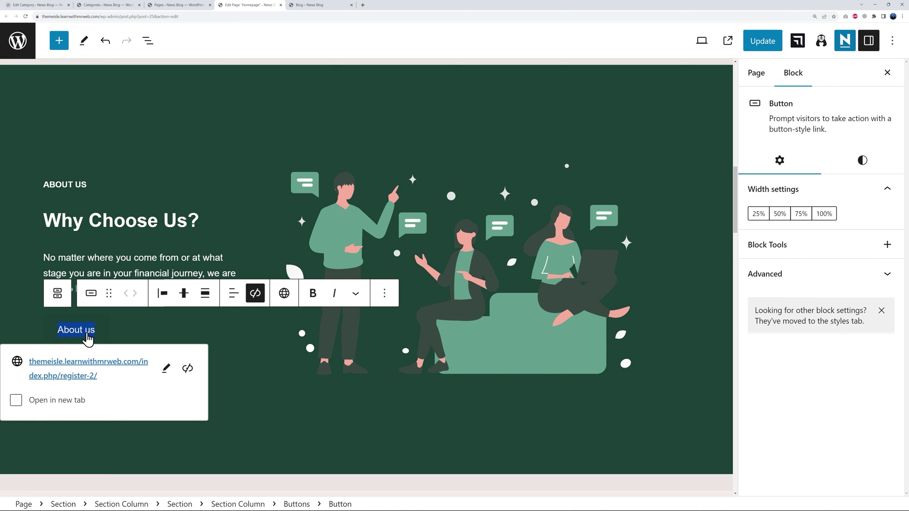
pyautogui.write('Register Now!')
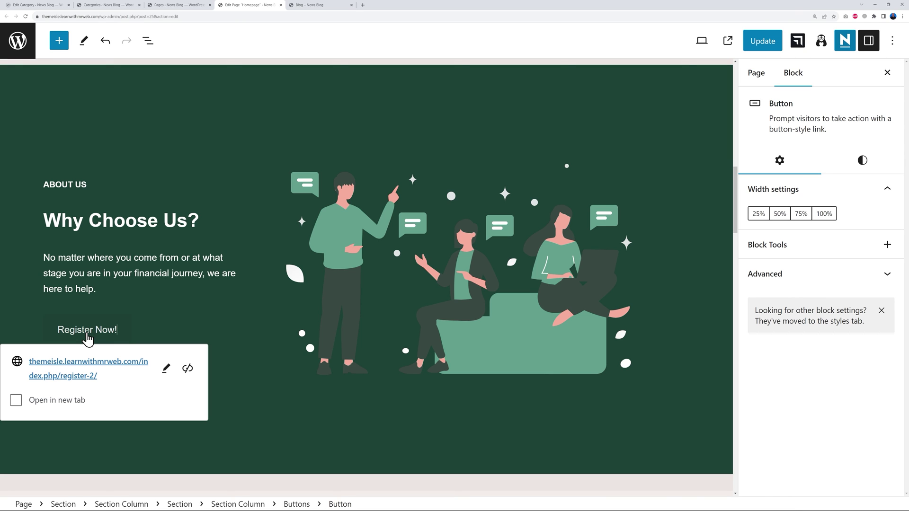
pyautogui.click(248, 383)
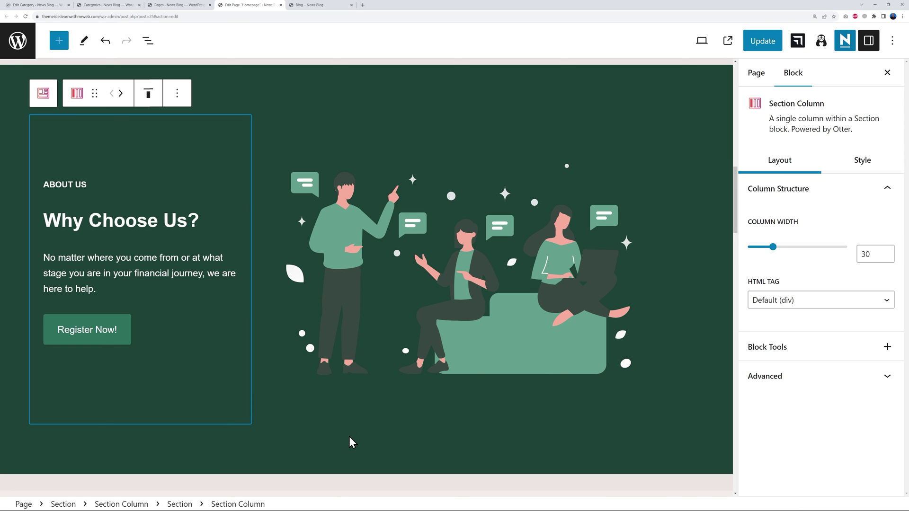
# Check the illustration's replace options and leave the image unchanged.
pyautogui.click(498, 332)
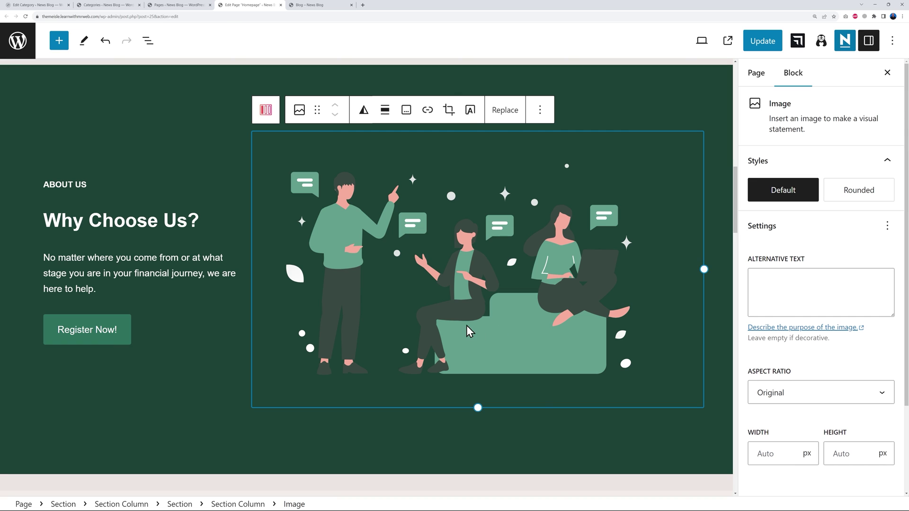
pyautogui.click(513, 114)
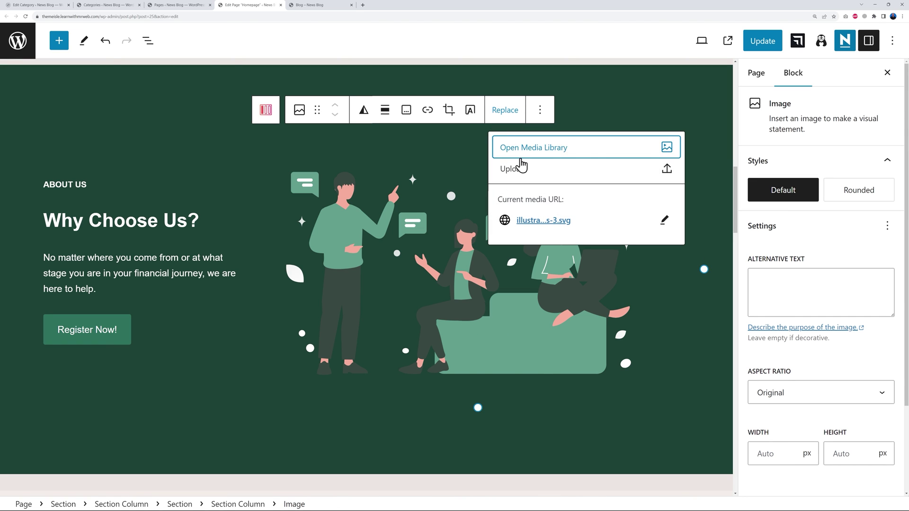
pyautogui.click(504, 307)
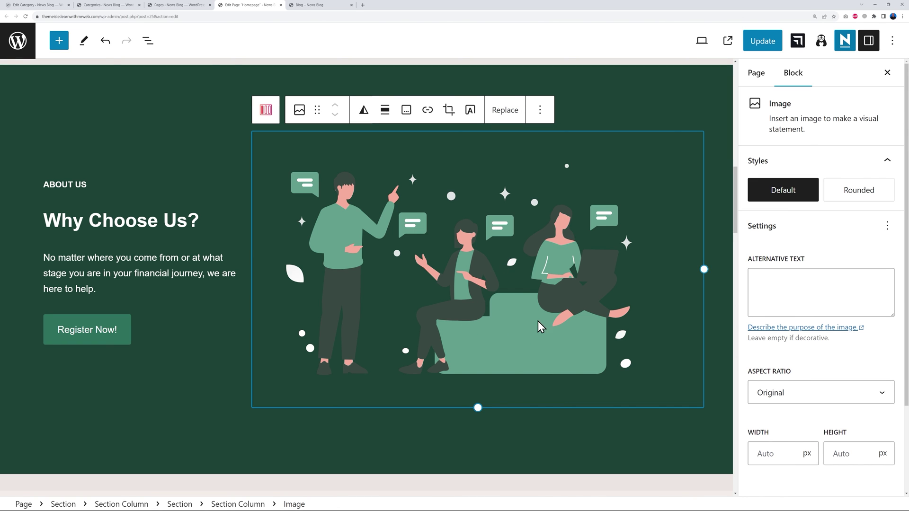
pyautogui.scroll(-10, 620, 308)
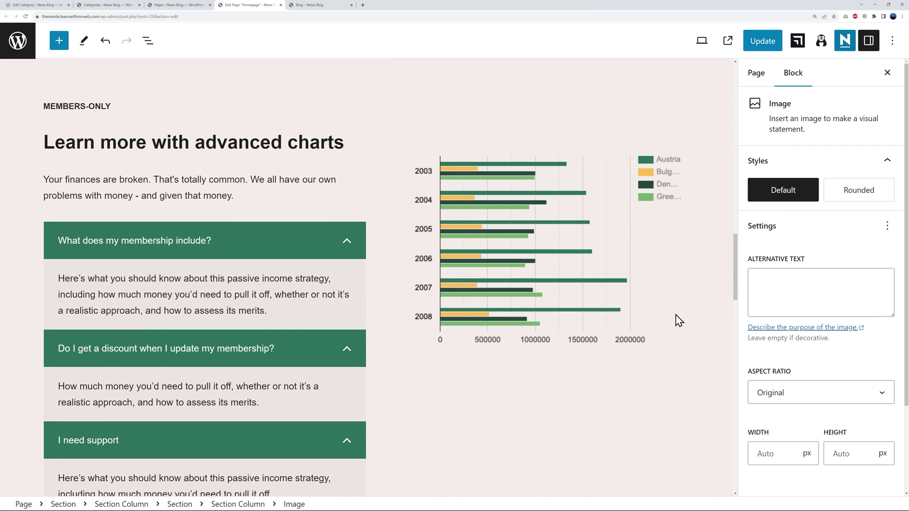
# Collapse the three FAQ items and retitle the section 'What are the benefits of becoming a member?'.
pyautogui.click(346, 241)
pyautogui.click(348, 280)
pyautogui.click(348, 317)
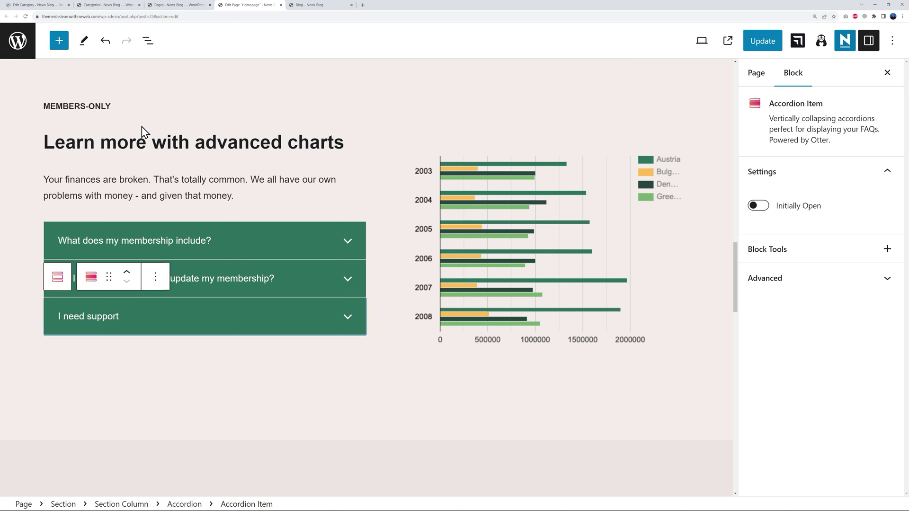
pyautogui.click(146, 150)
pyautogui.hotkey('ctrl', 'a')
pyautogui.write('Wh')
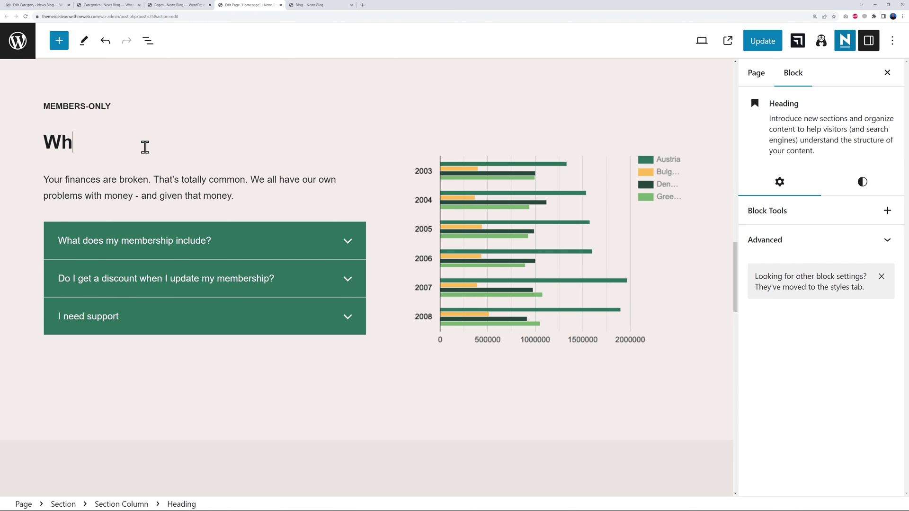
pyautogui.write('at are the benefits of beco')
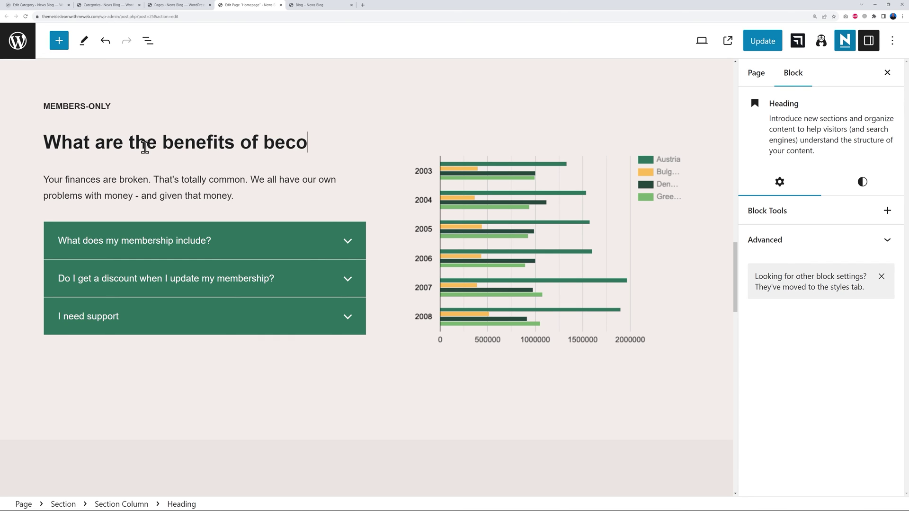
pyautogui.write('ming a men')
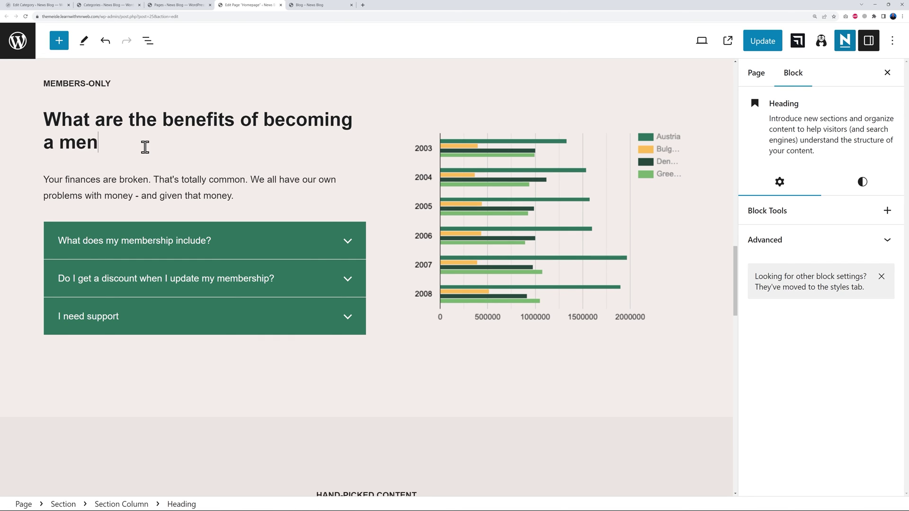
pyautogui.write('ber')
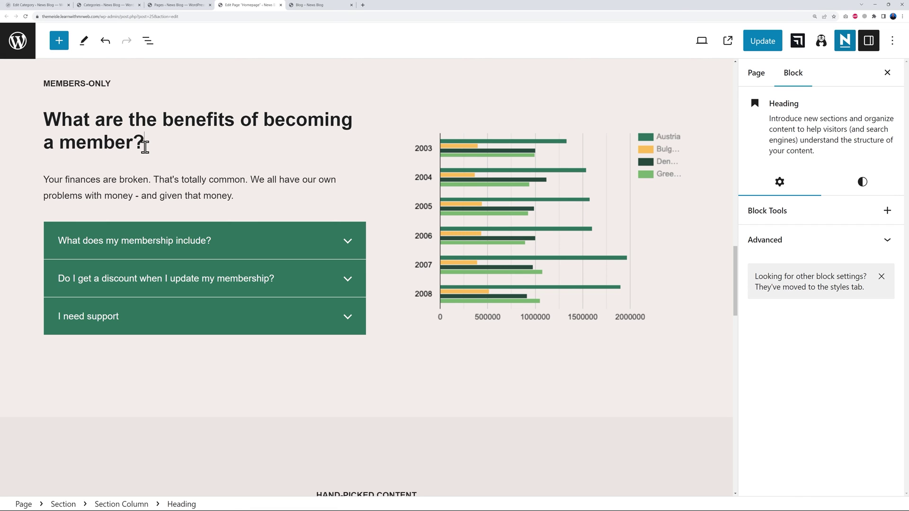
pyautogui.write('?')
pyautogui.click(142, 179)
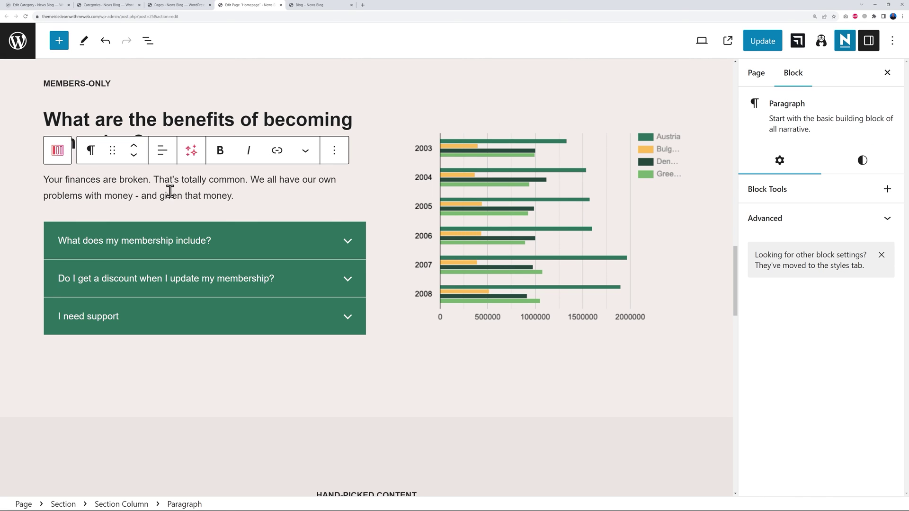
# Leave only the first FAQ item expanded, then select the bar chart image.
pyautogui.click(351, 245)
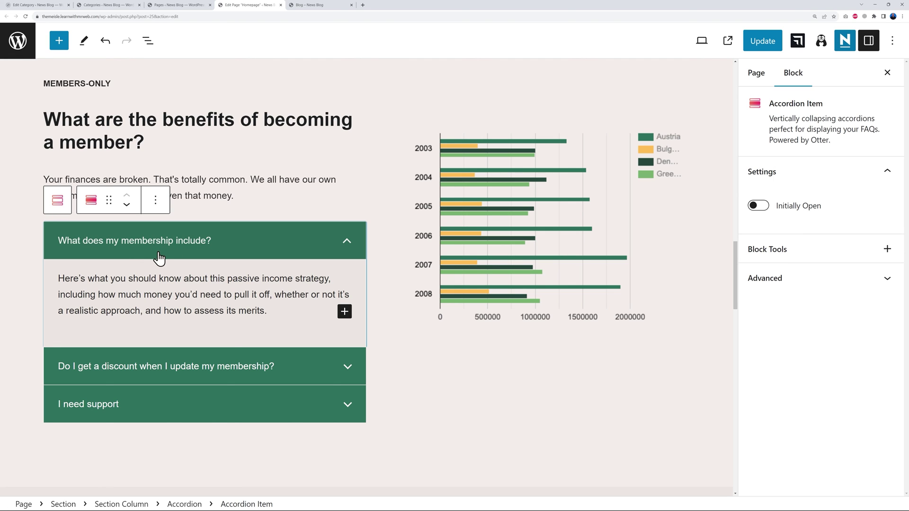
pyautogui.click(348, 370)
pyautogui.click(342, 455)
pyautogui.click(347, 448)
pyautogui.click(350, 448)
pyautogui.click(353, 360)
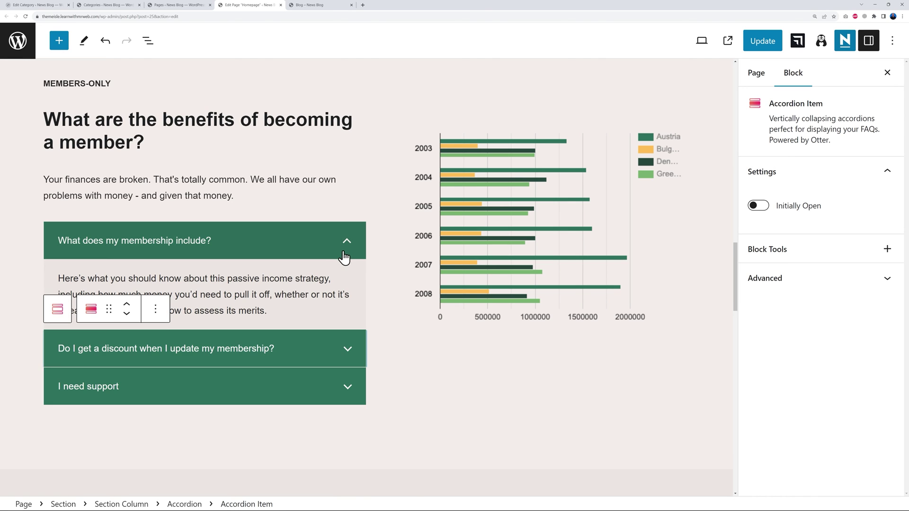
pyautogui.click(347, 243)
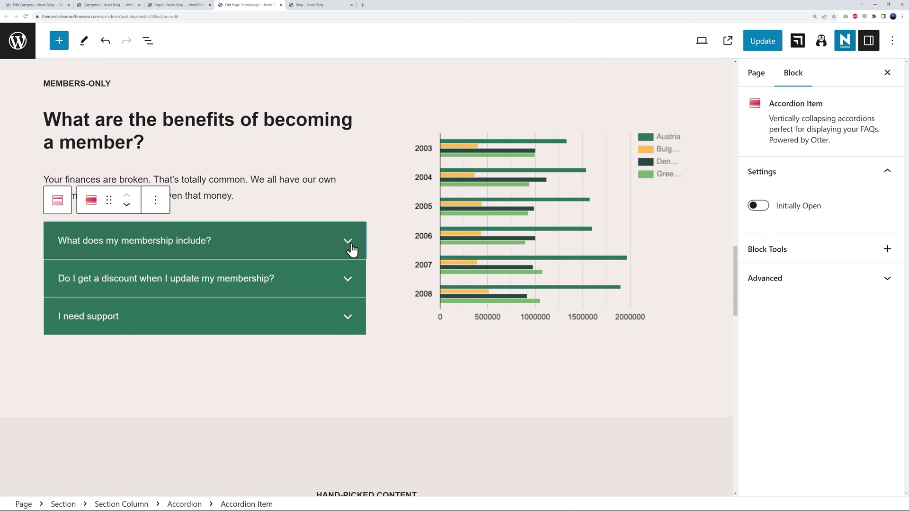
pyautogui.click(348, 243)
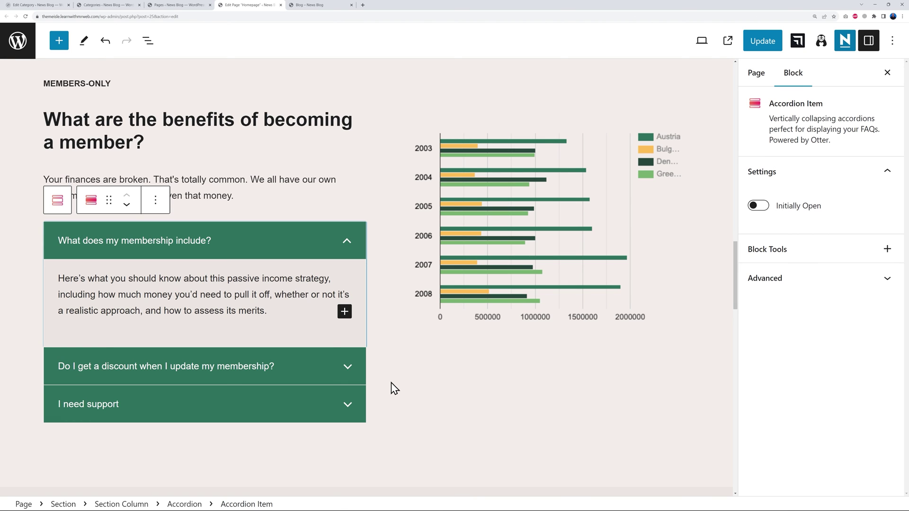
pyautogui.click(502, 220)
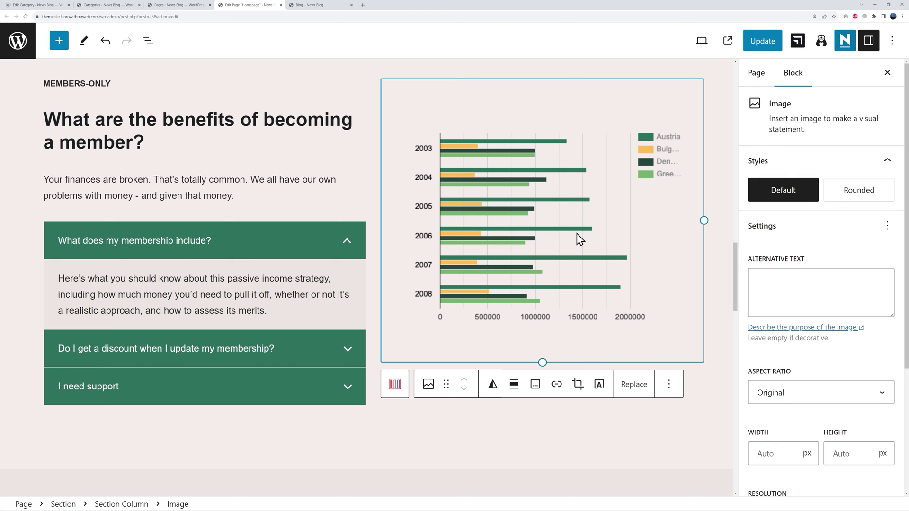
# Choose the green padlock illustration from the Media Library to replace the bar chart.
pyautogui.click(631, 386)
pyautogui.click(656, 268)
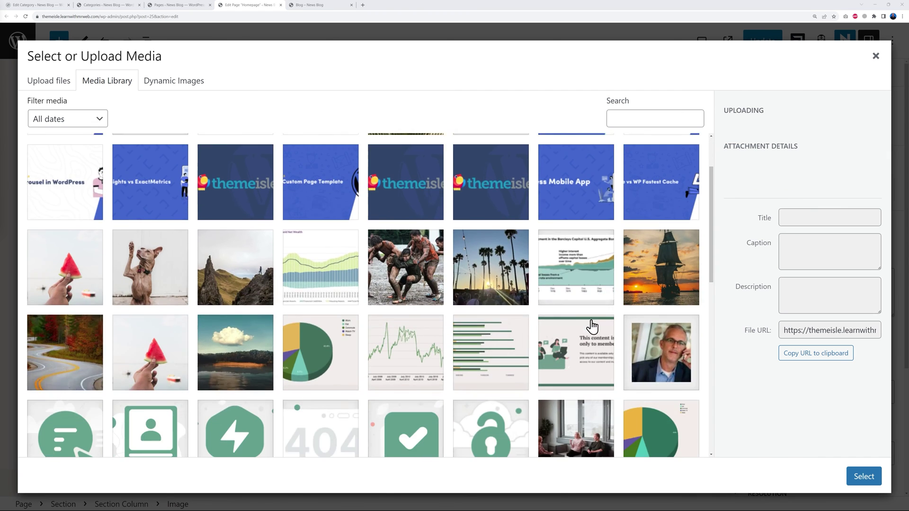
pyautogui.scroll(-4, 566, 391)
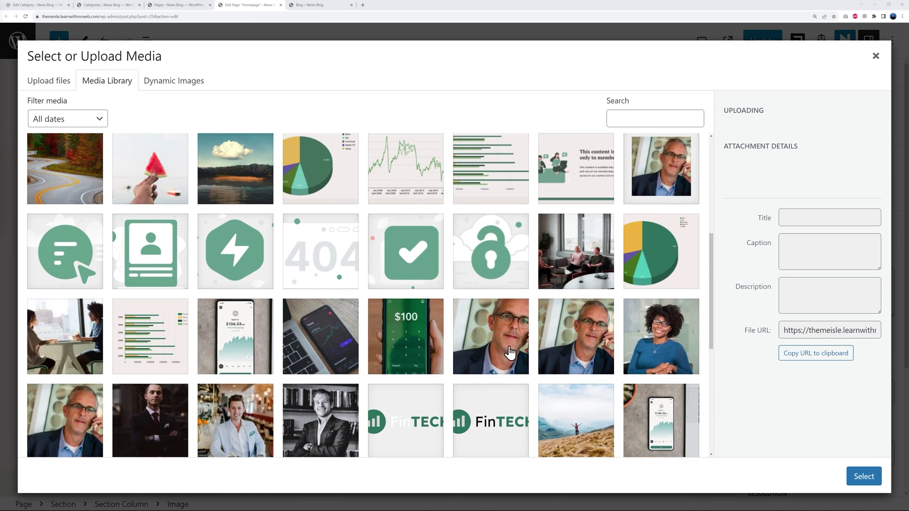
pyautogui.click(506, 277)
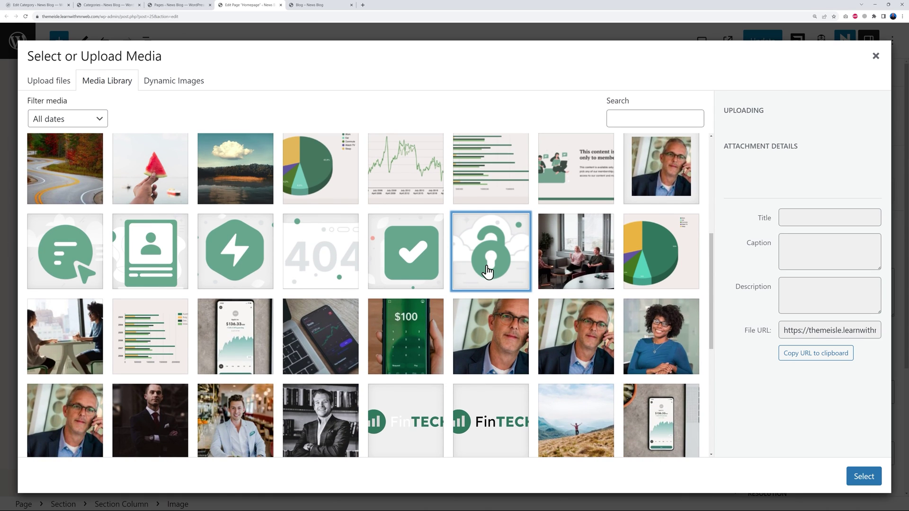
# Insert the padlock image, align its column to the middle, and update the page.
pyautogui.click(863, 479)
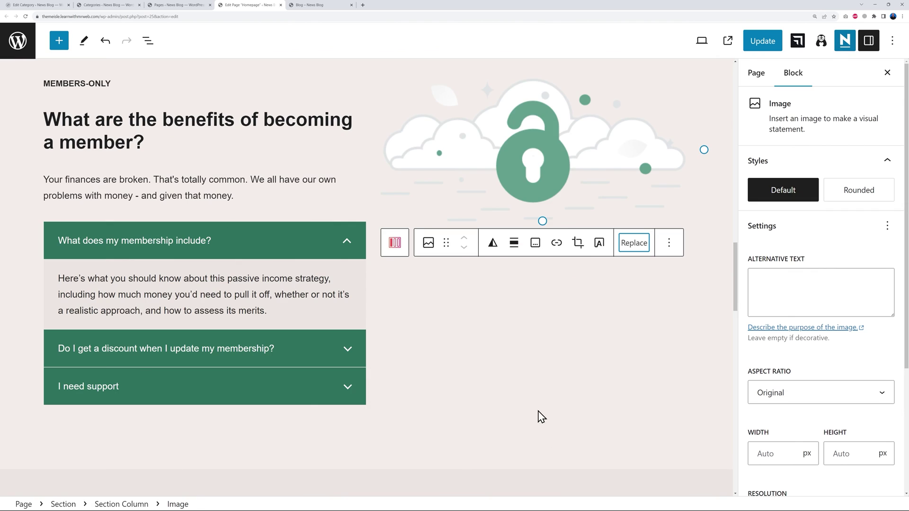
pyautogui.click(560, 342)
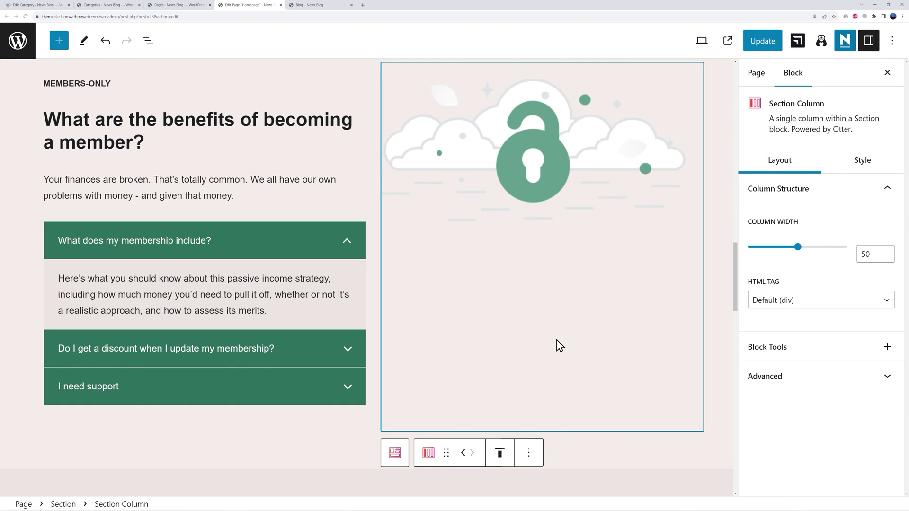
pyautogui.click(498, 453)
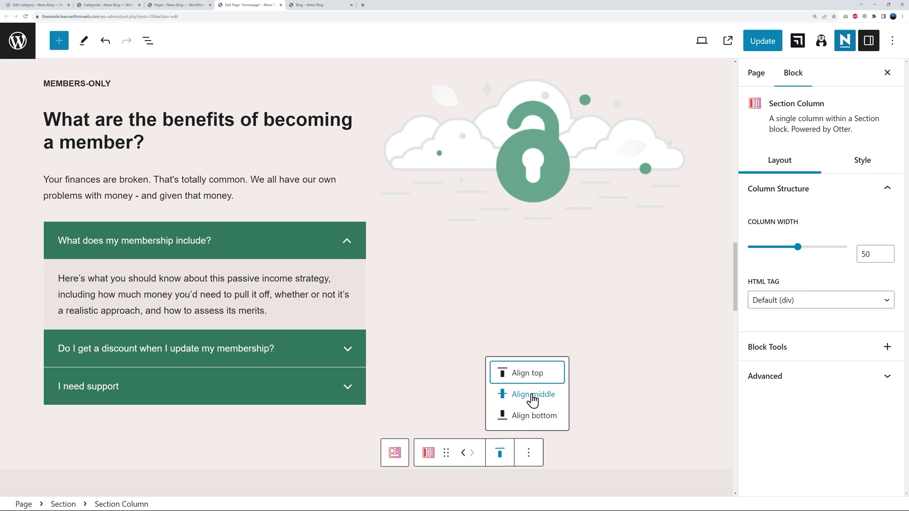
pyautogui.click(532, 395)
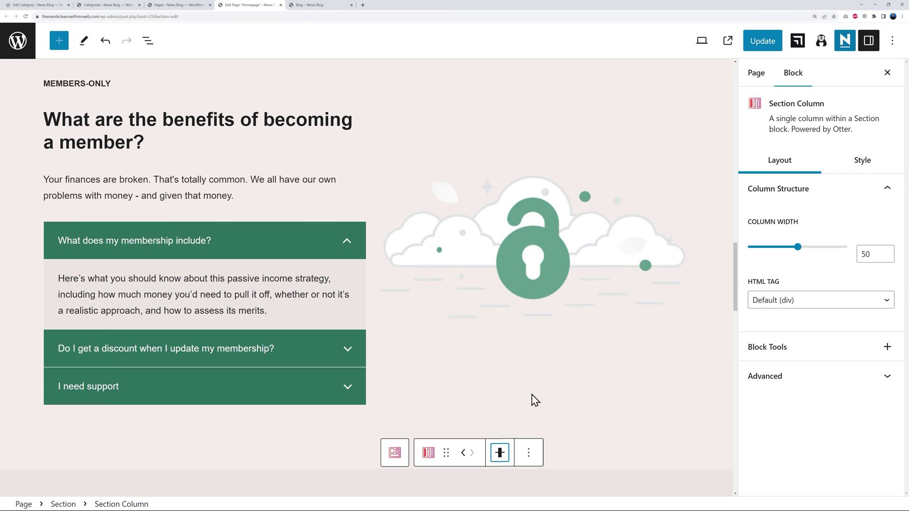
pyautogui.click(672, 460)
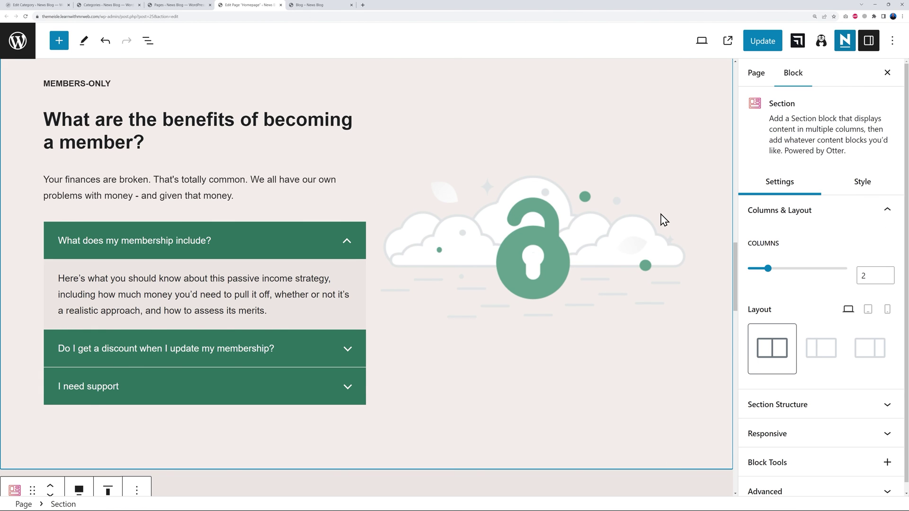
pyautogui.click(755, 44)
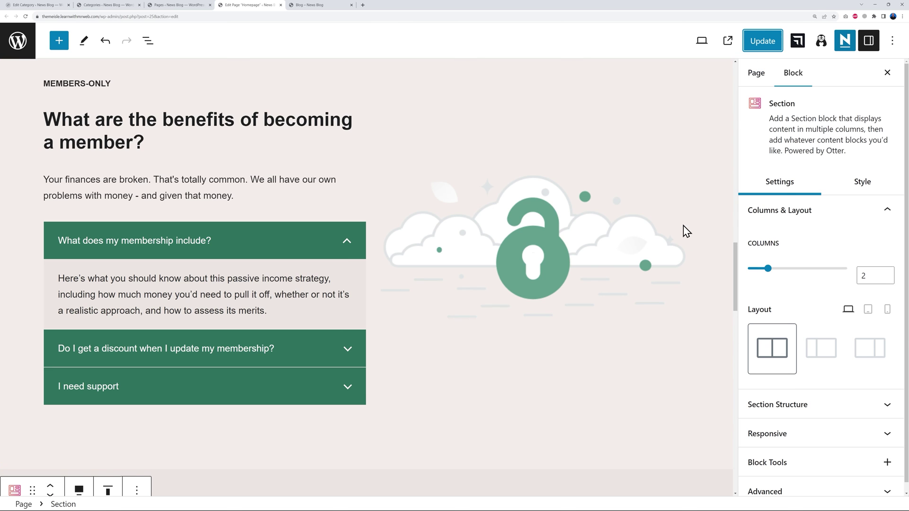
pyautogui.scroll(-10, 681, 235)
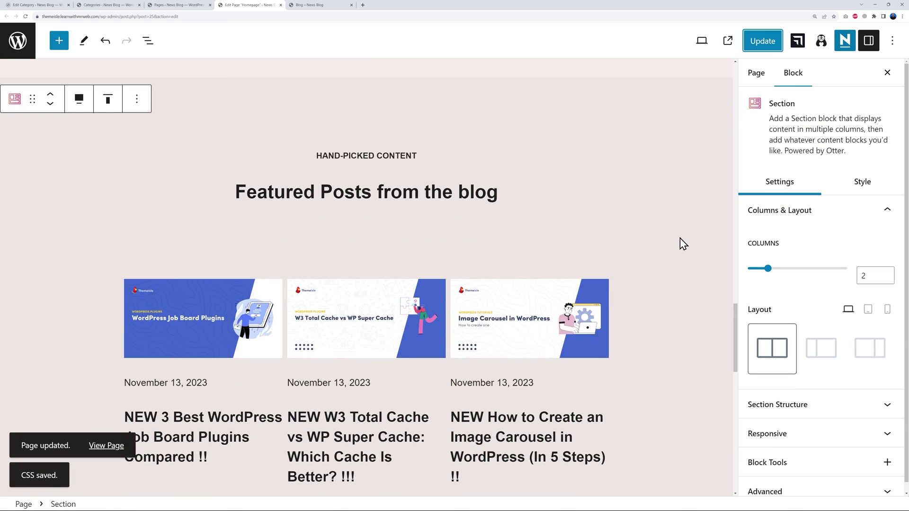
pyautogui.scroll(-1, 684, 243)
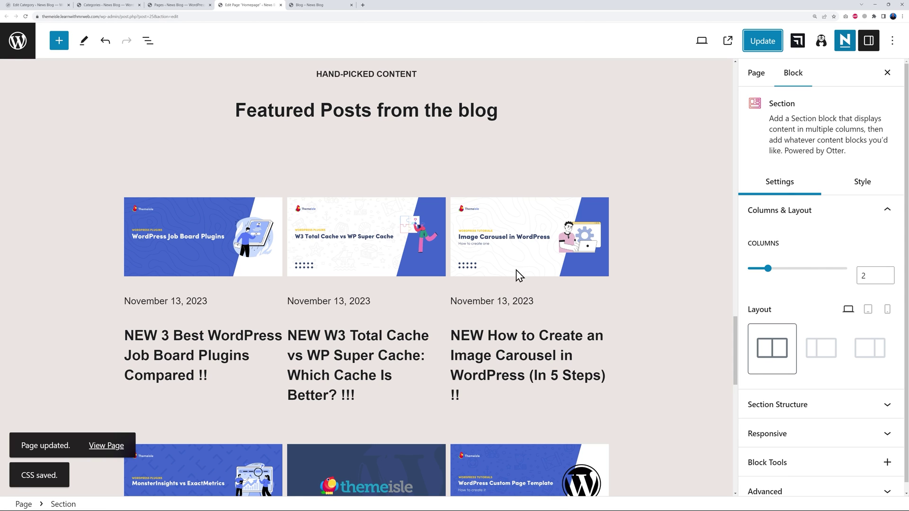
pyautogui.click(591, 294)
pyautogui.click(586, 290)
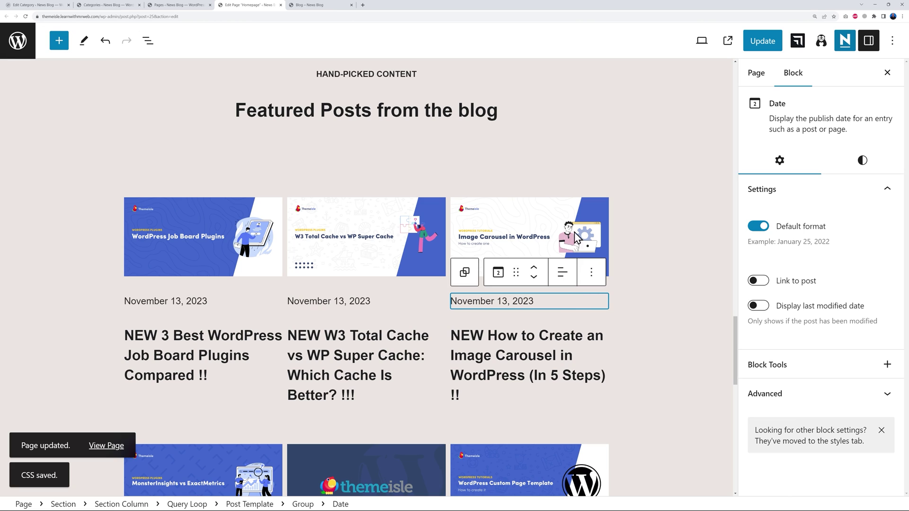
pyautogui.click(570, 195)
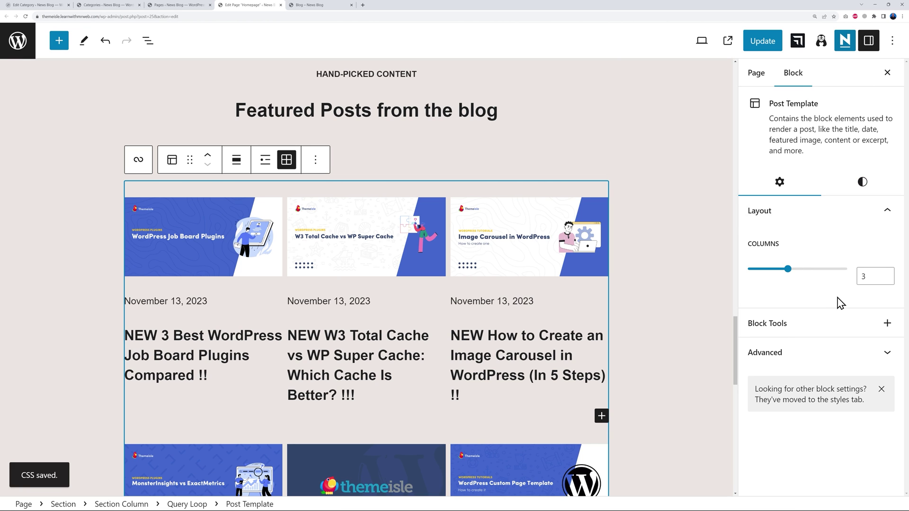
pyautogui.click(886, 274)
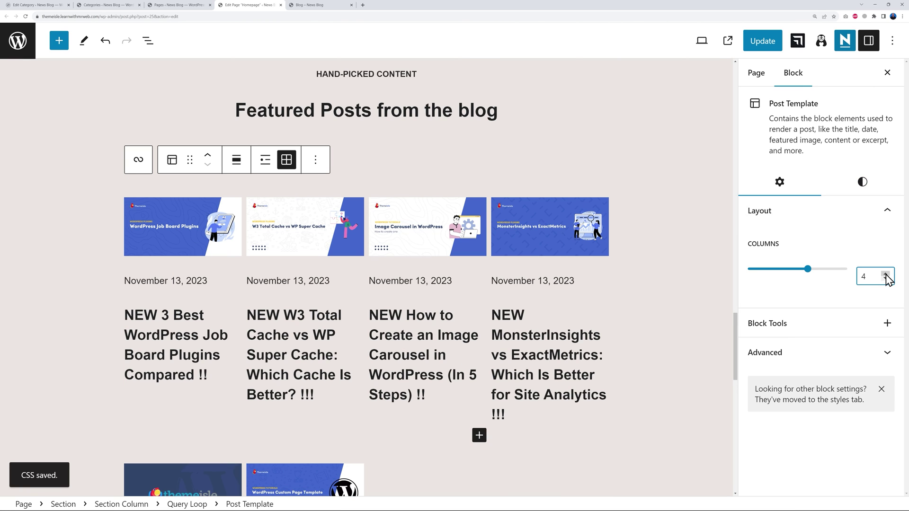
pyautogui.click(886, 274)
pyautogui.click(885, 279)
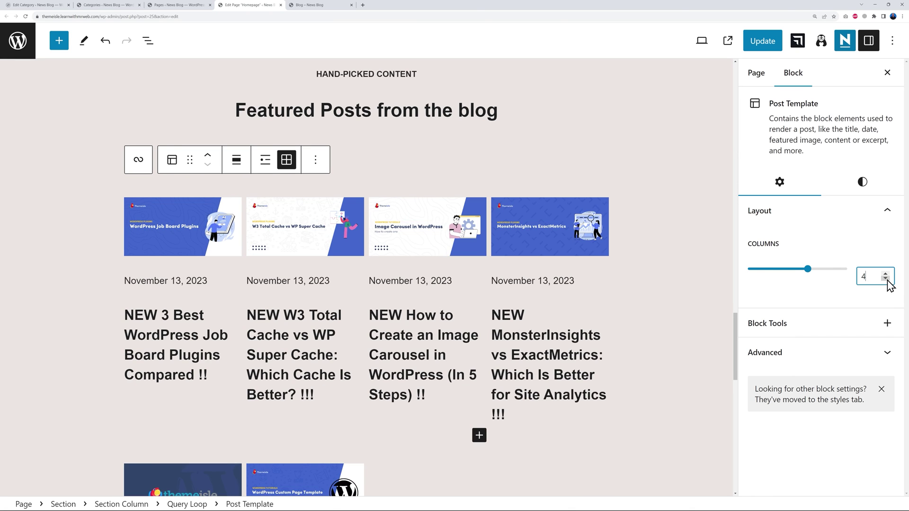
pyautogui.click(886, 279)
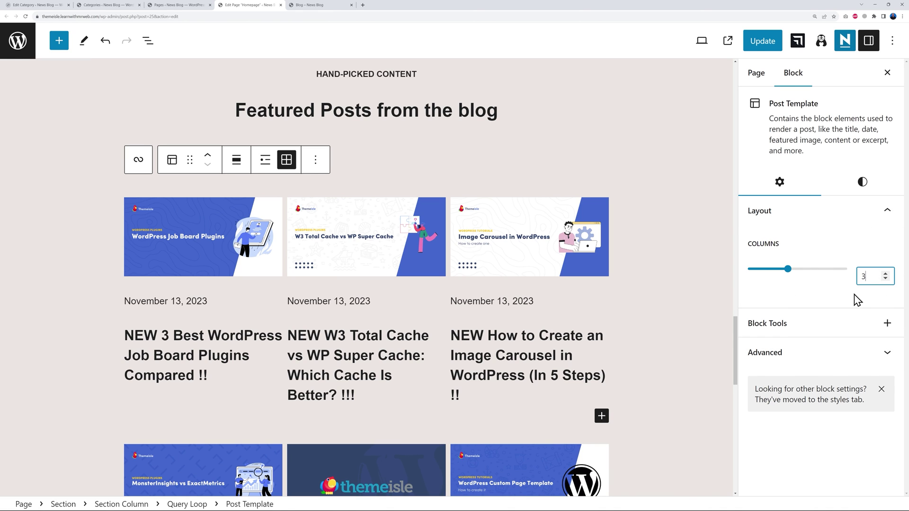
pyautogui.click(862, 182)
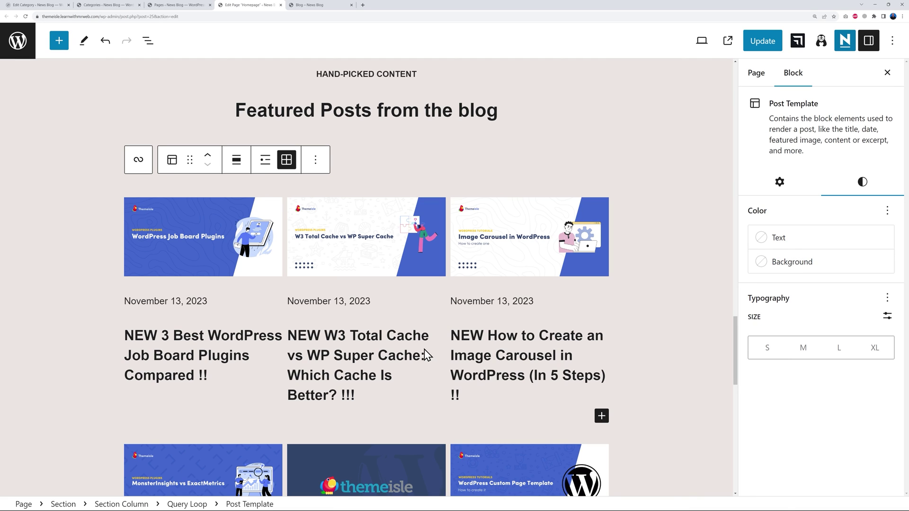
pyautogui.click(779, 181)
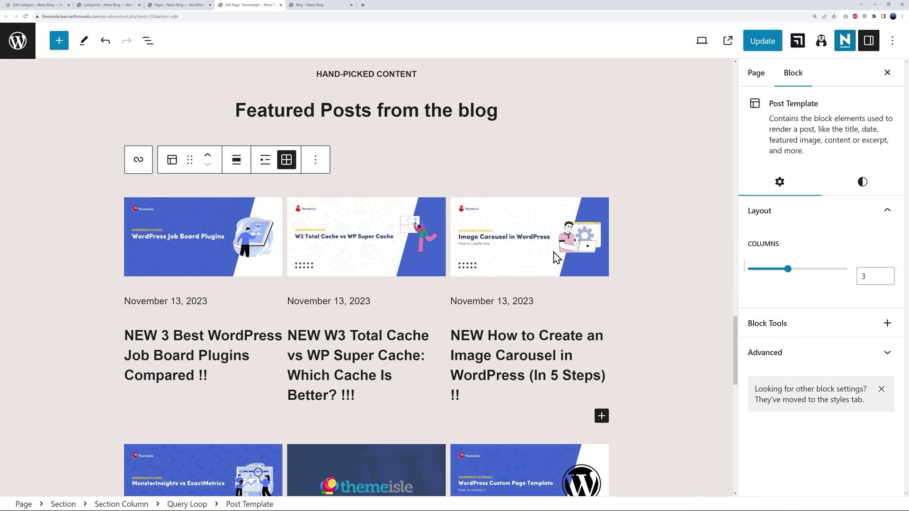
# Drag the 'Search for a topic' field's right edge to widen it to about 551 px.
pyautogui.scroll(-10, 680, 303)
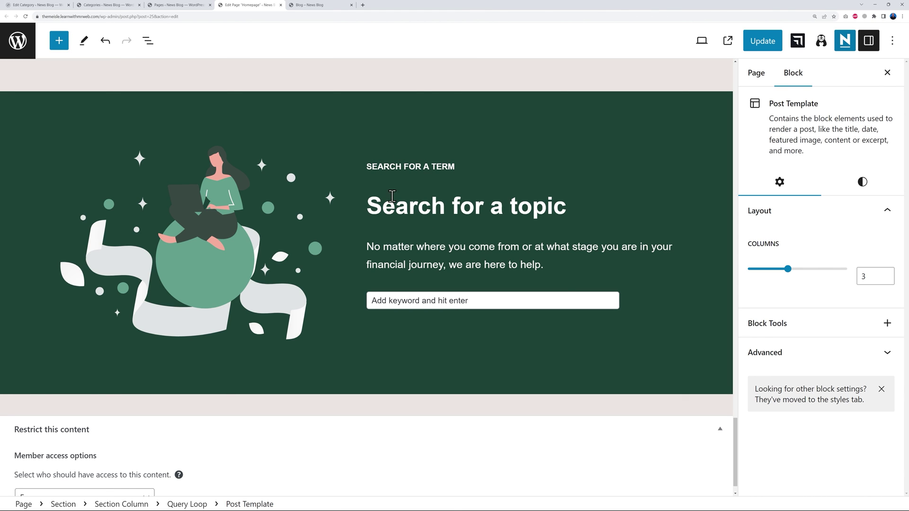
pyautogui.click(508, 302)
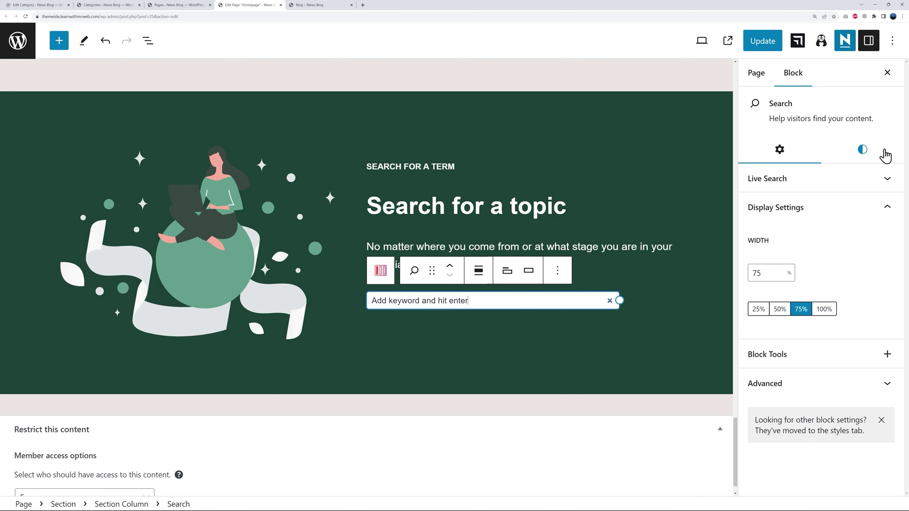
pyautogui.click(862, 153)
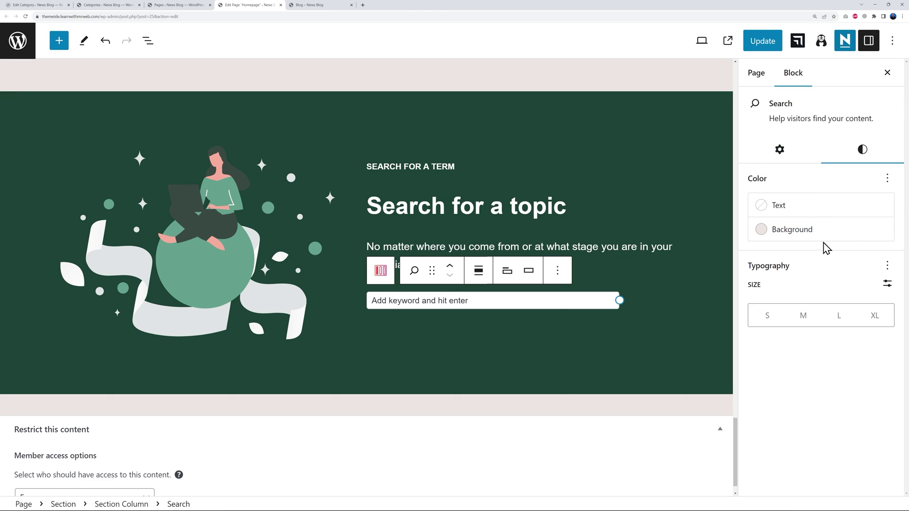
pyautogui.click(781, 149)
pyautogui.moveTo(620, 303); pyautogui.dragTo(684, 302)
pyautogui.click(570, 333)
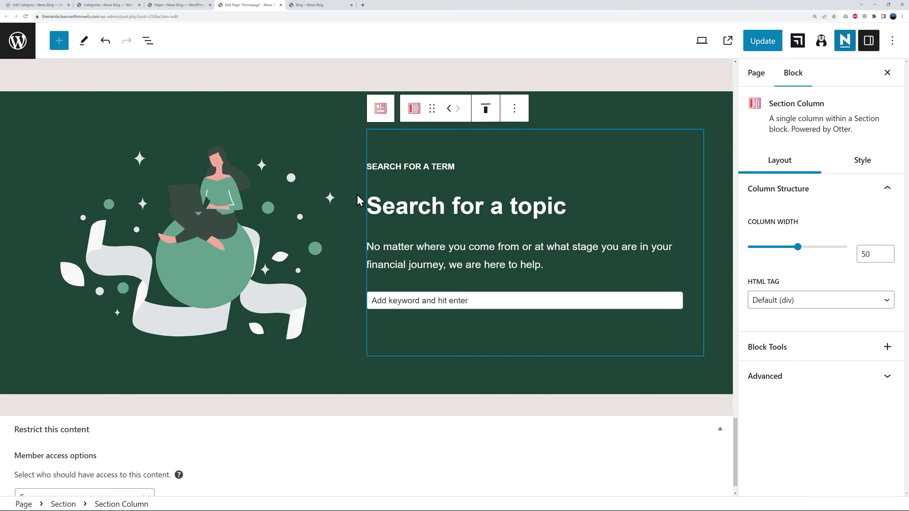
# Move the Search for a topic section up the page above the pricing cards.
pyautogui.click(309, 105)
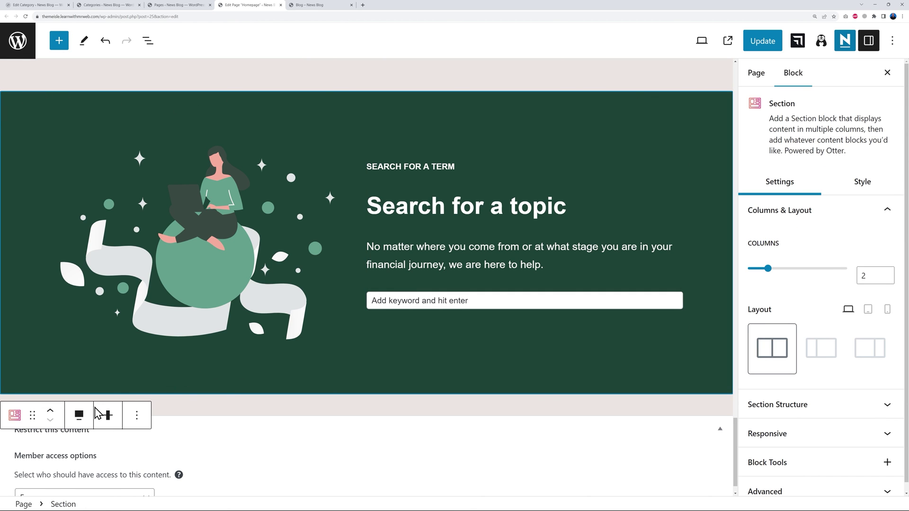
pyautogui.click(52, 416)
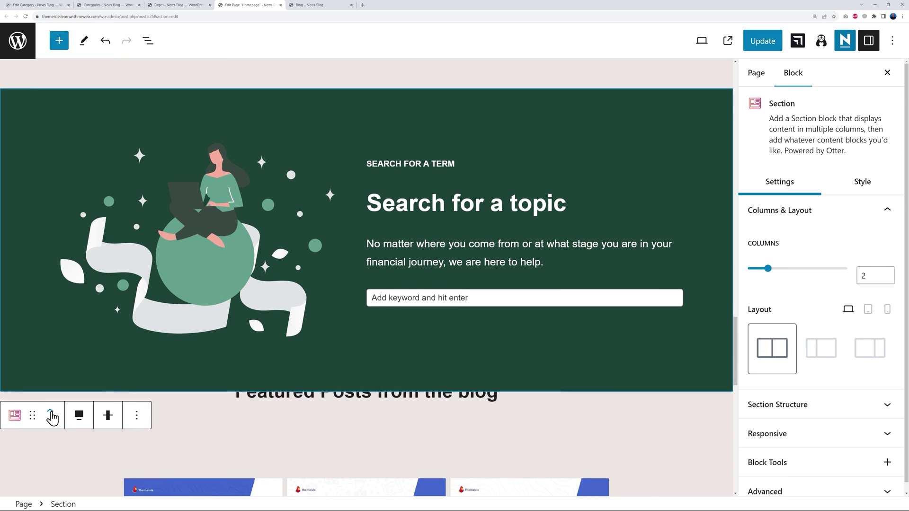
pyautogui.click(51, 363)
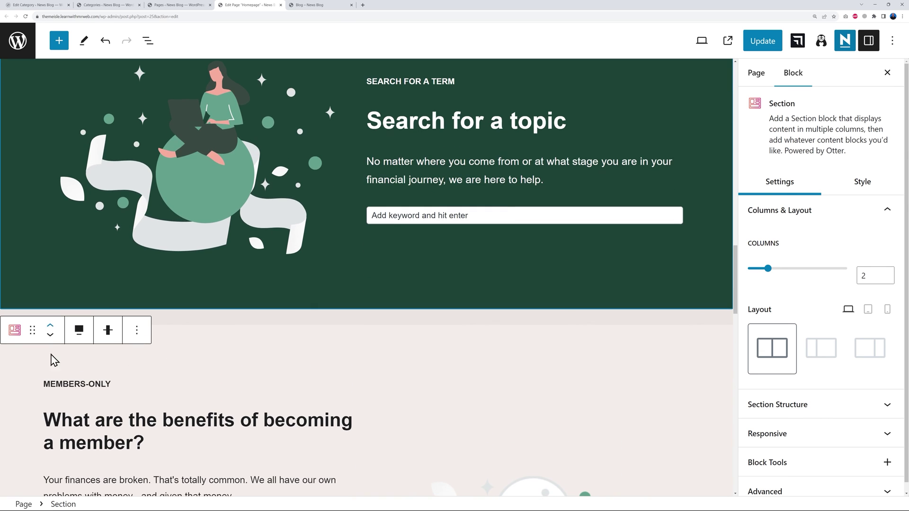
pyautogui.click(50, 327)
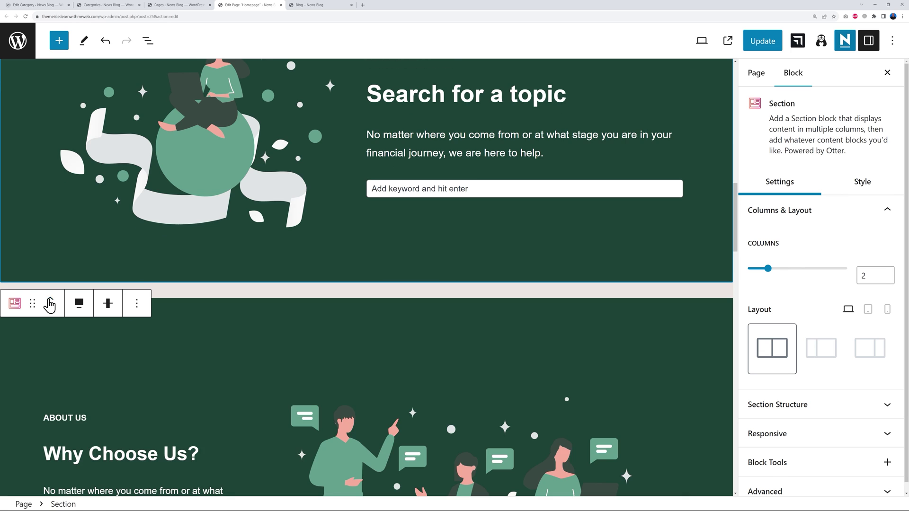
pyautogui.click(51, 307)
pyautogui.scroll(10, 424, 393)
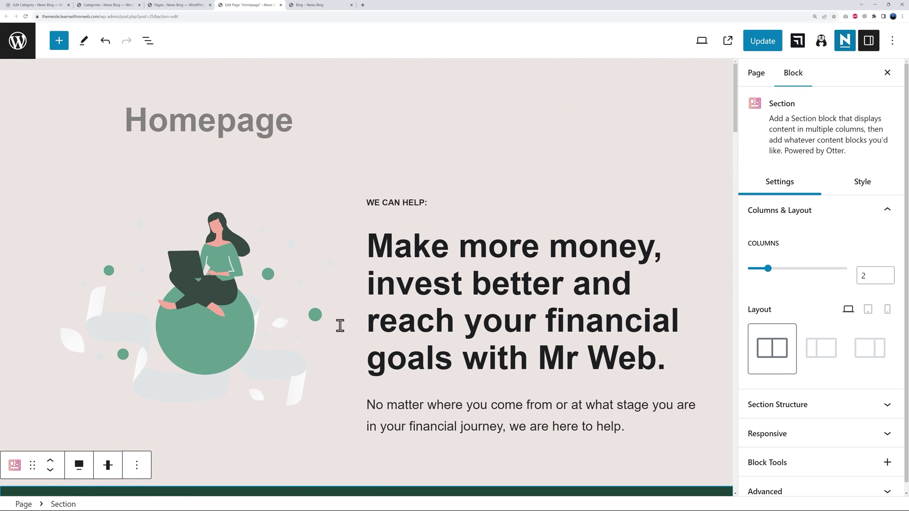
pyautogui.scroll(-8, 430, 308)
pyautogui.scroll(-7, 419, 355)
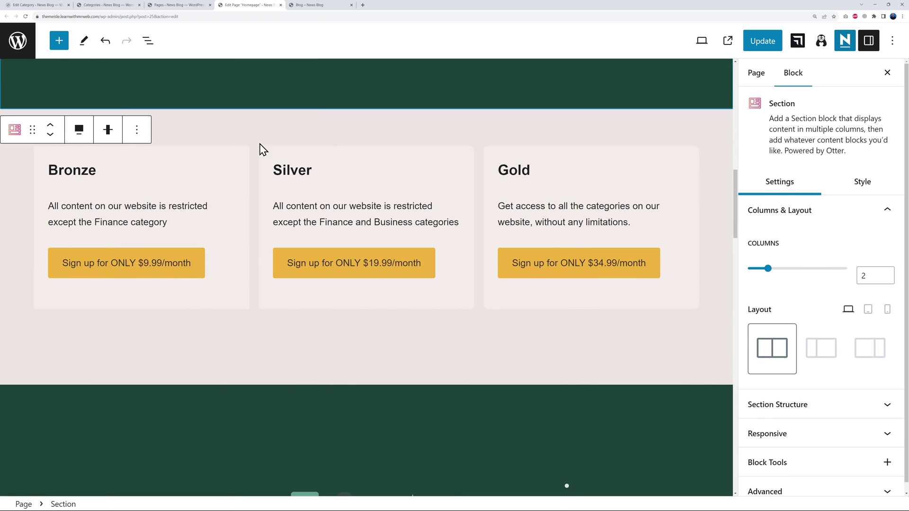
# Move the search section back down to the end of the page and update the homepage.
pyautogui.click(50, 135)
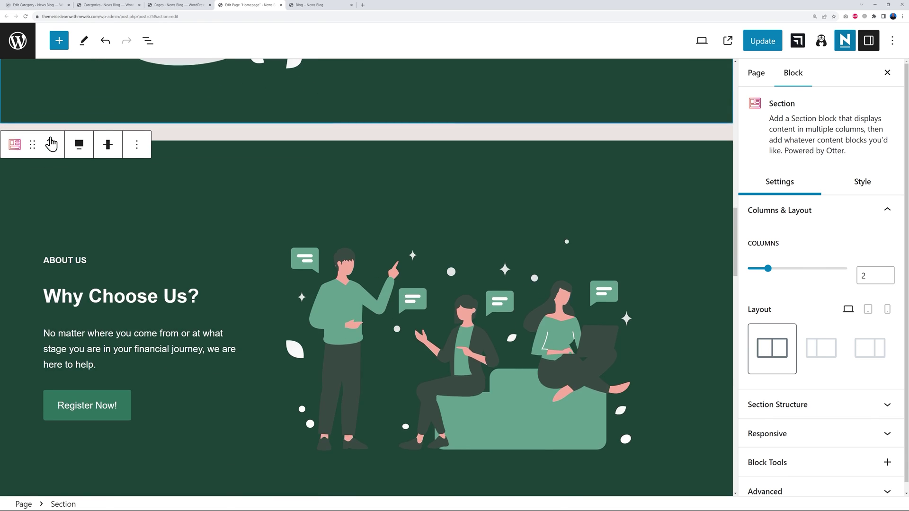
pyautogui.click(51, 139)
pyautogui.click(51, 141)
pyautogui.click(51, 144)
pyautogui.click(51, 155)
pyautogui.click(51, 159)
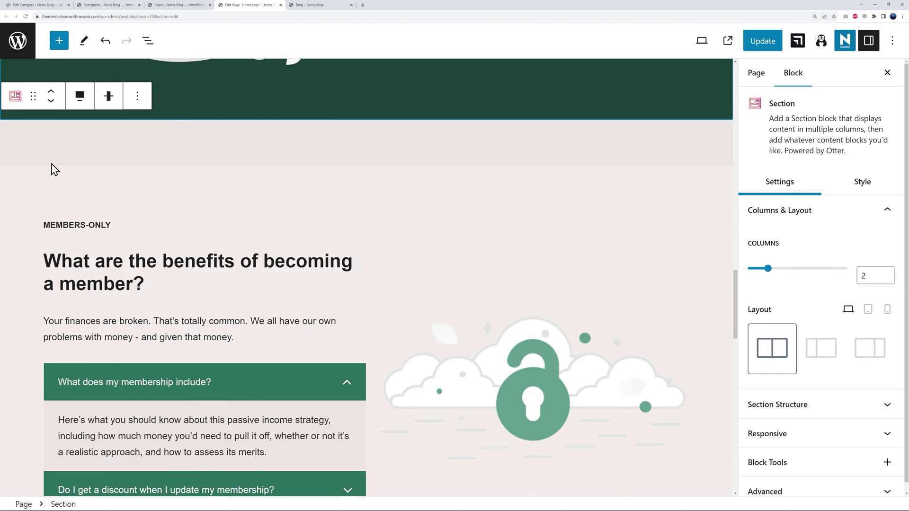
pyautogui.click(51, 86)
pyautogui.scroll(6, 469, 408)
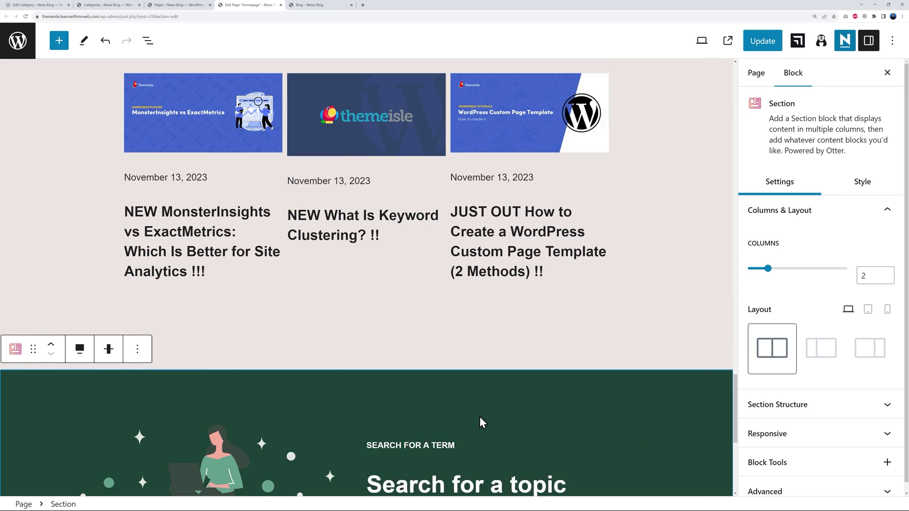
pyautogui.scroll(-7, 469, 409)
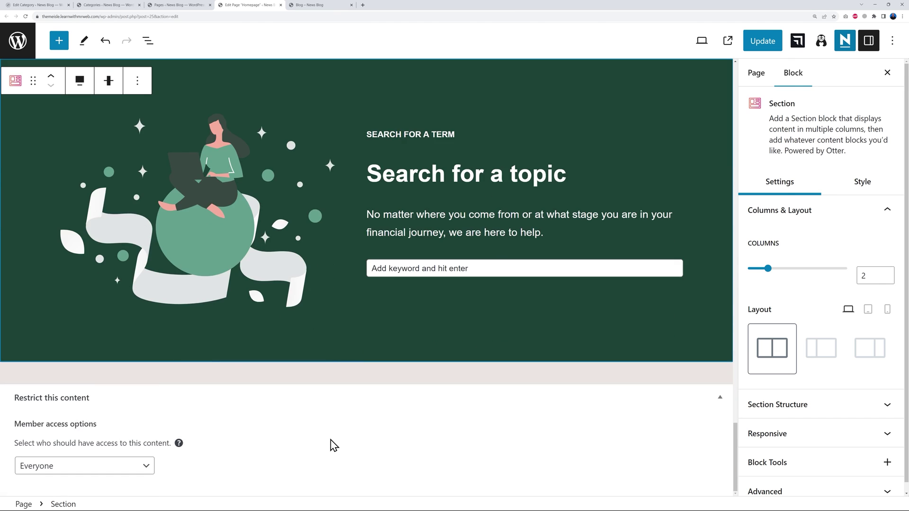
pyautogui.scroll(4, 330, 442)
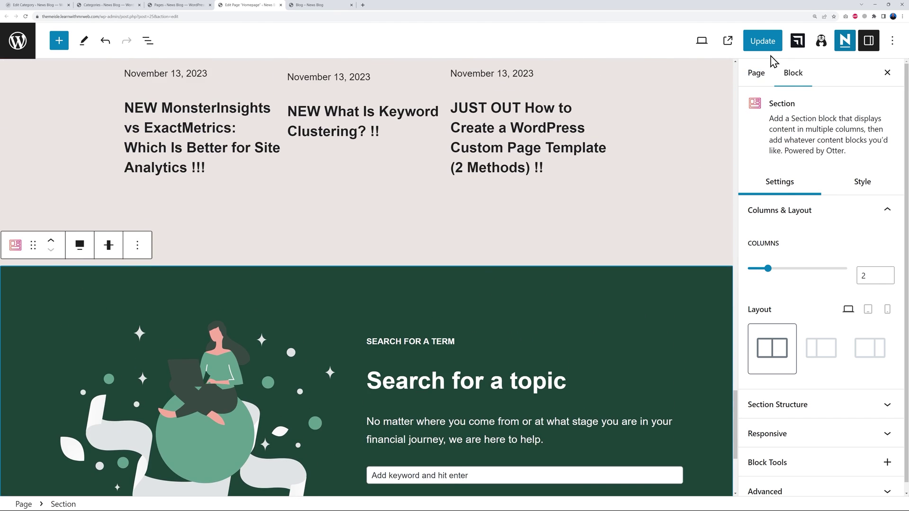
pyautogui.click(763, 43)
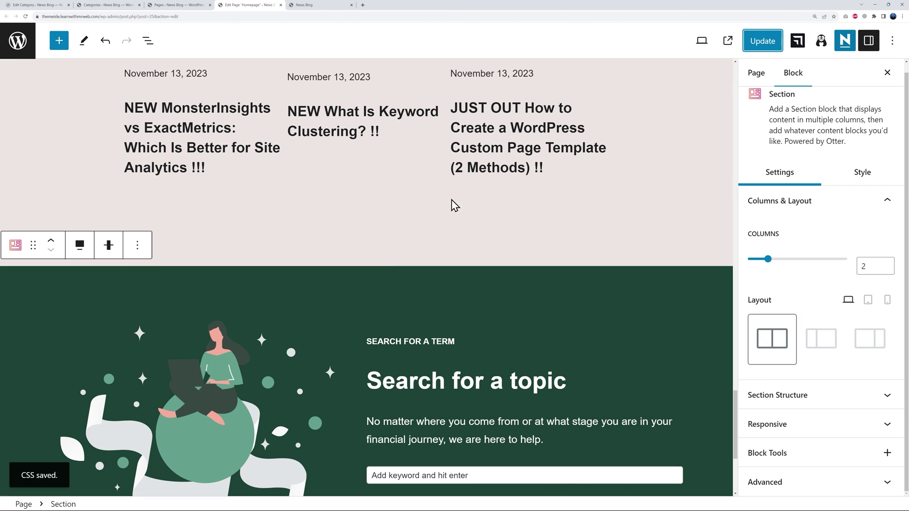
# Scroll the live FinTECH homepage down to the footer, then return to the top.
pyautogui.click(322, 6)
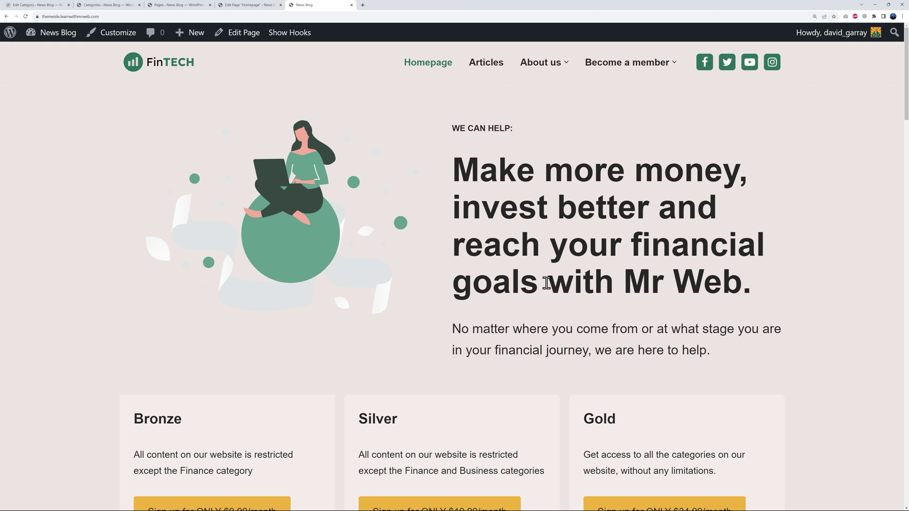
pyautogui.scroll(-3, 786, 297)
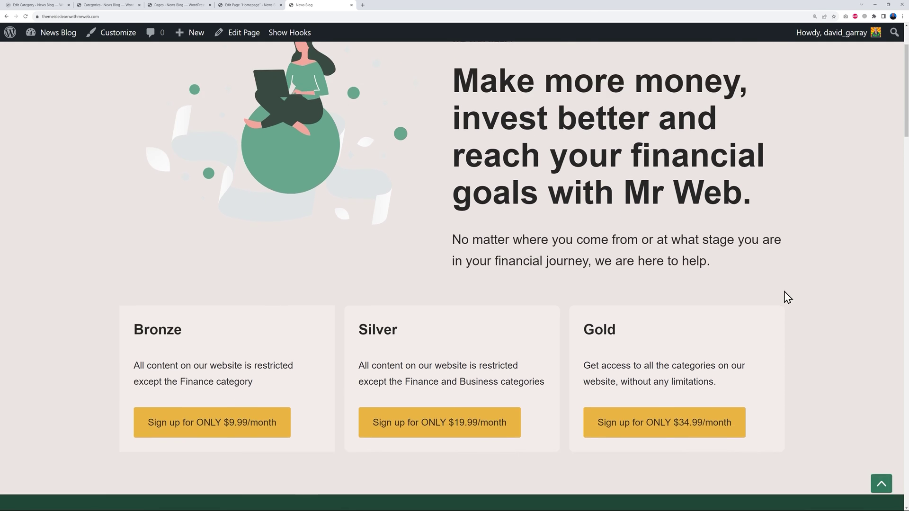
pyautogui.scroll(-7, 702, 300)
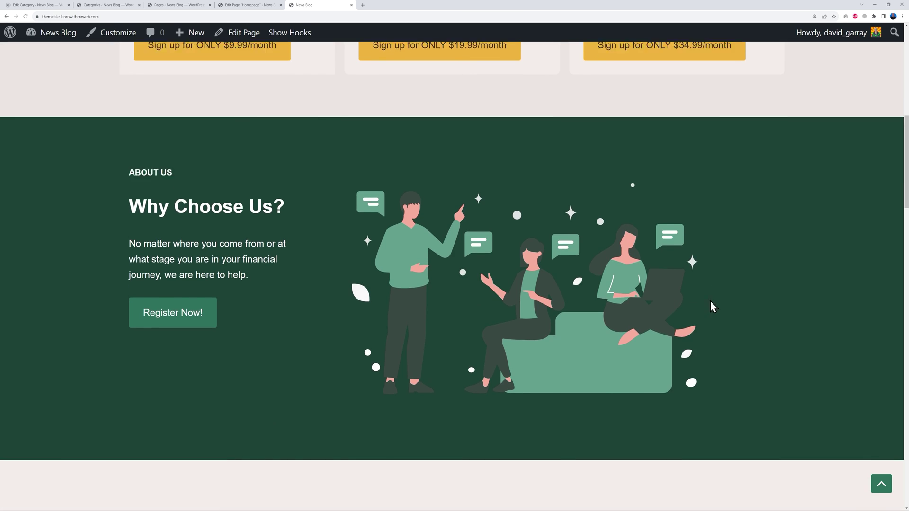
pyautogui.scroll(-3, 710, 300)
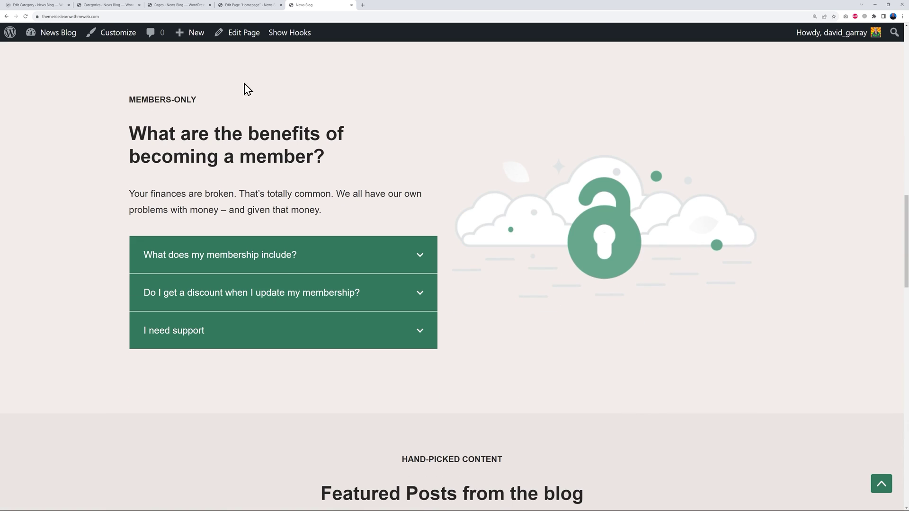
pyautogui.scroll(-15, 758, 227)
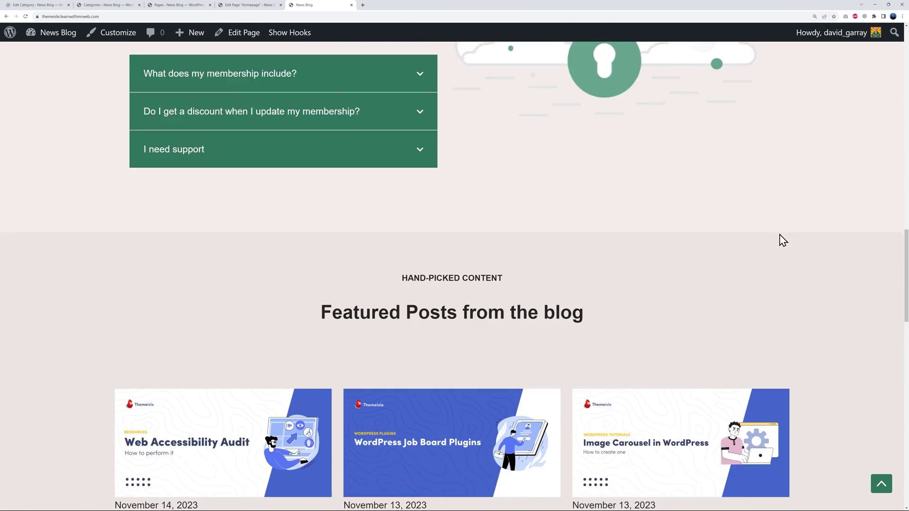
pyautogui.scroll(-4, 647, 244)
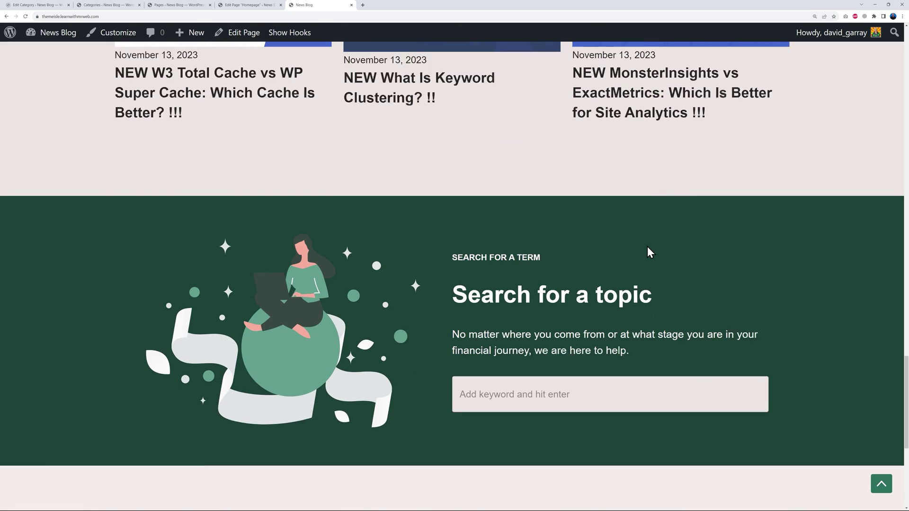
pyautogui.scroll(-5, 750, 355)
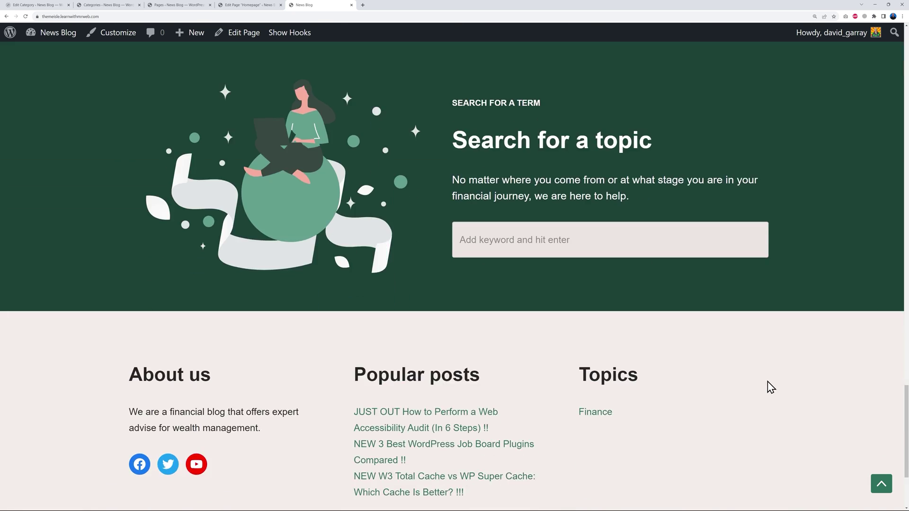
pyautogui.press('Home')
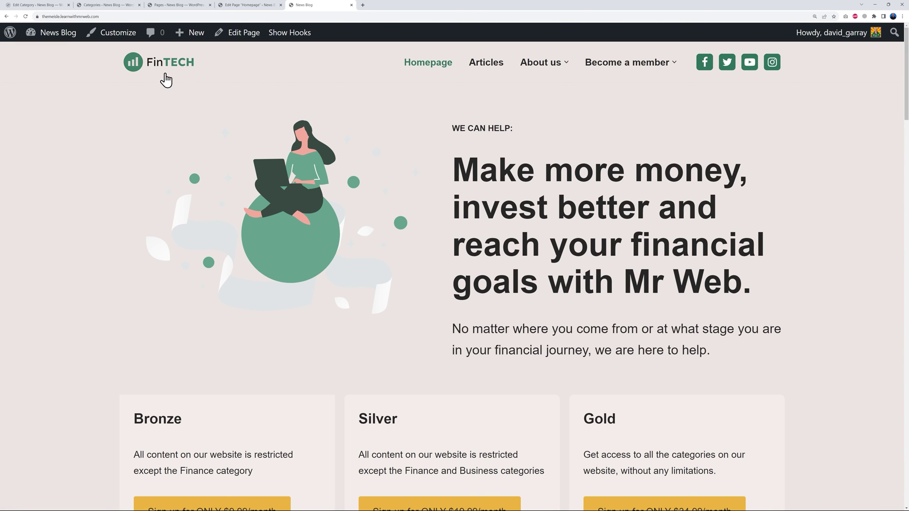
# In Customizer's Logo & Site Identity, replace the FinTECH logo with the uncropped MrWeb.TV image.
pyautogui.moveTo(627, 62)
pyautogui.click(178, 5)
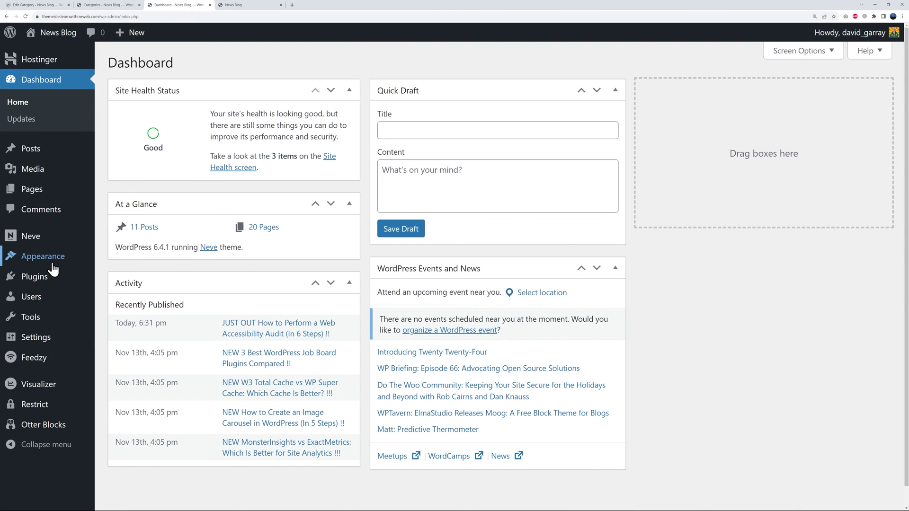
pyautogui.moveTo(47, 260)
pyautogui.click(124, 280)
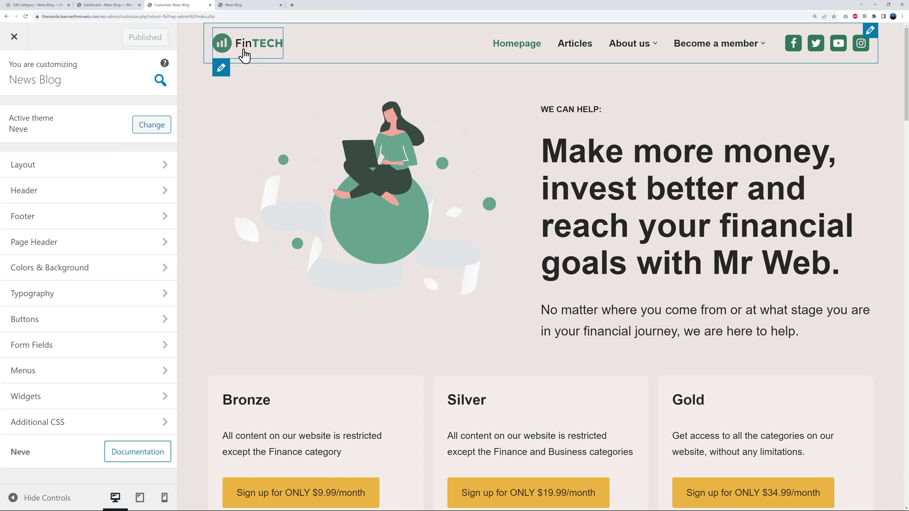
pyautogui.moveTo(227, 42)
pyautogui.click(222, 69)
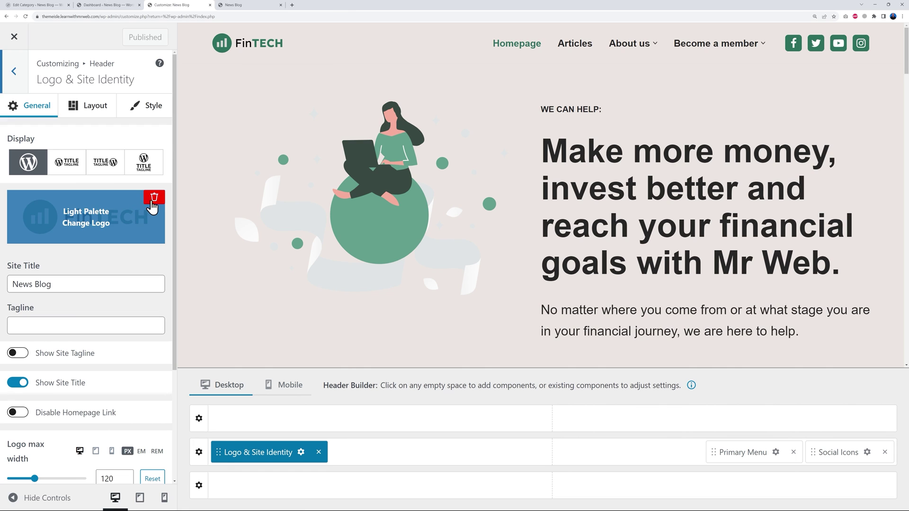
pyautogui.click(154, 197)
pyautogui.click(90, 220)
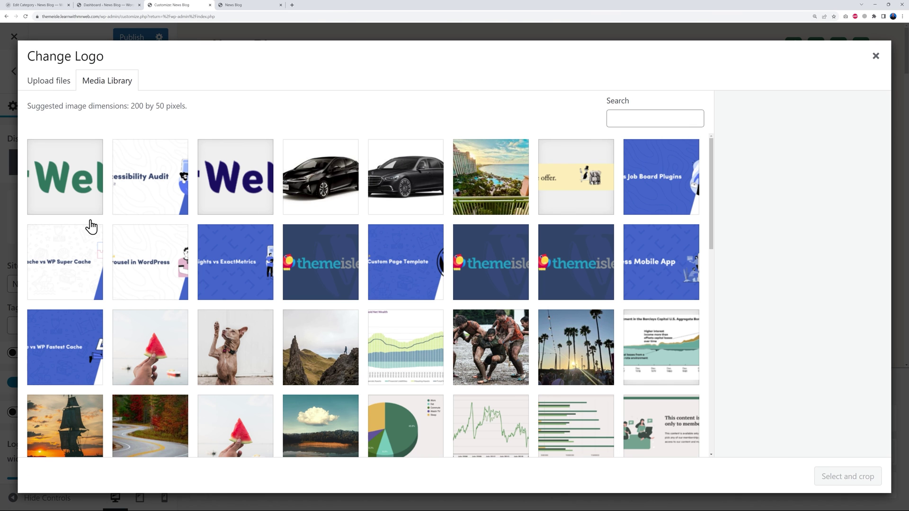
pyautogui.click(86, 185)
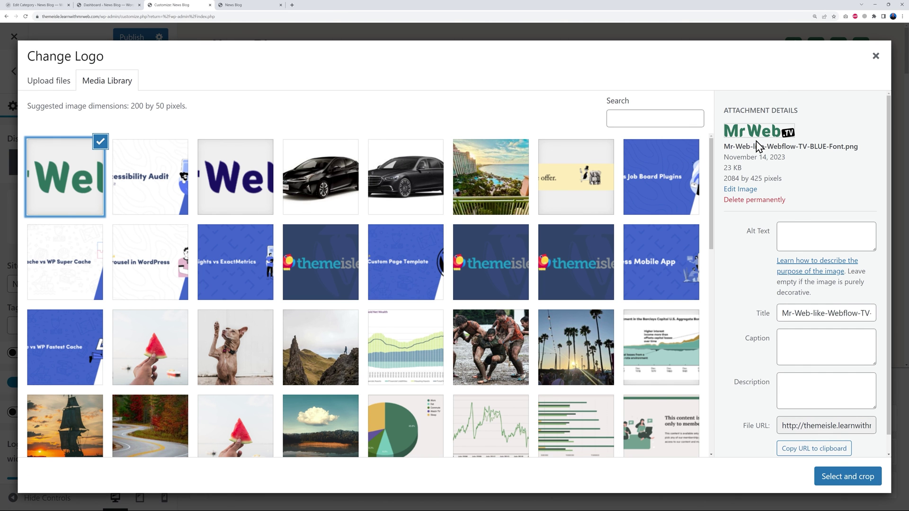
pyautogui.click(839, 478)
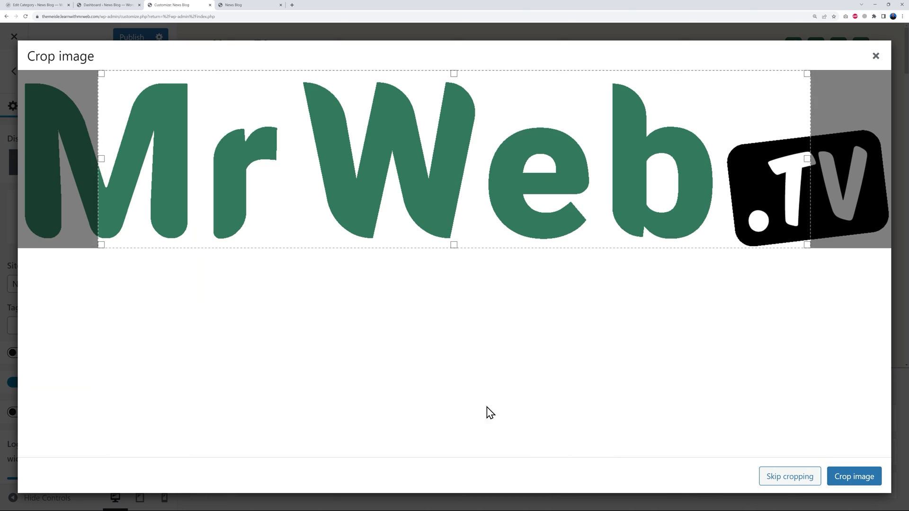
pyautogui.click(771, 479)
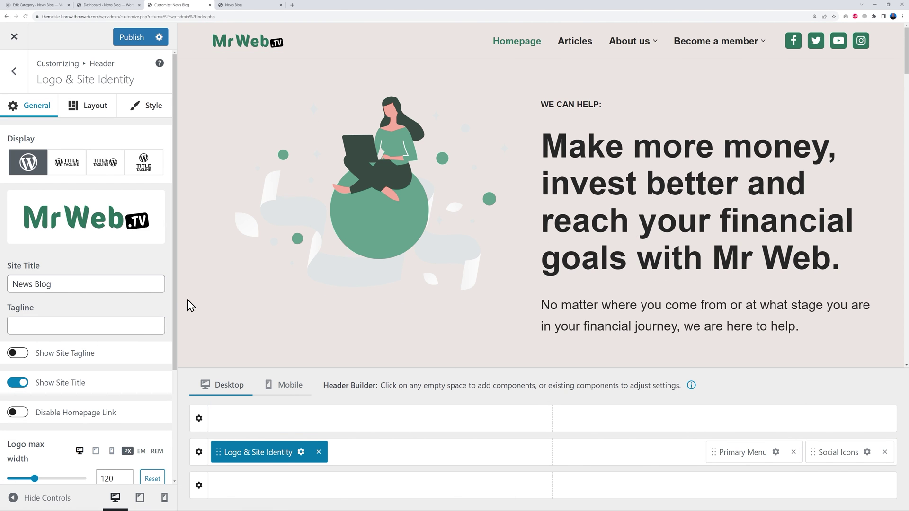
# Set the logo max width to 176 px and change the site title to 'Mr Web News'.
pyautogui.scroll(-2, 172, 294)
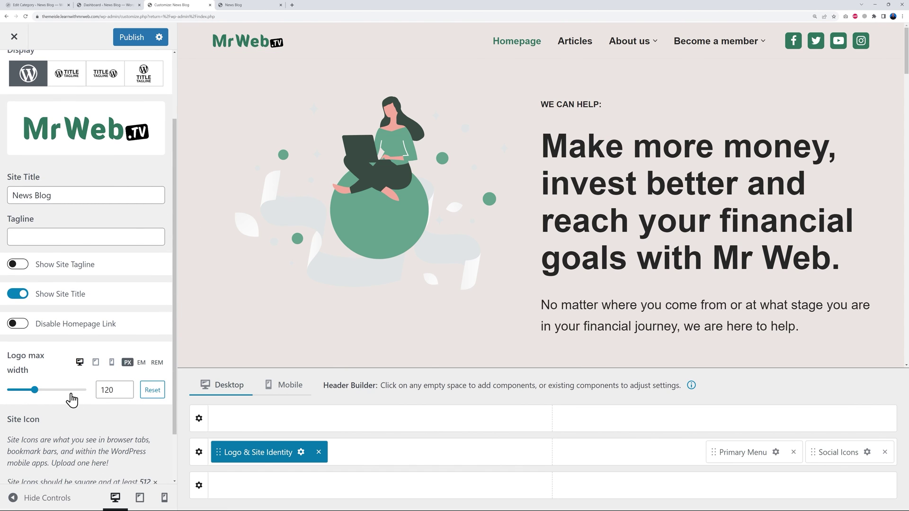
pyautogui.moveTo(34, 389); pyautogui.dragTo(45, 390)
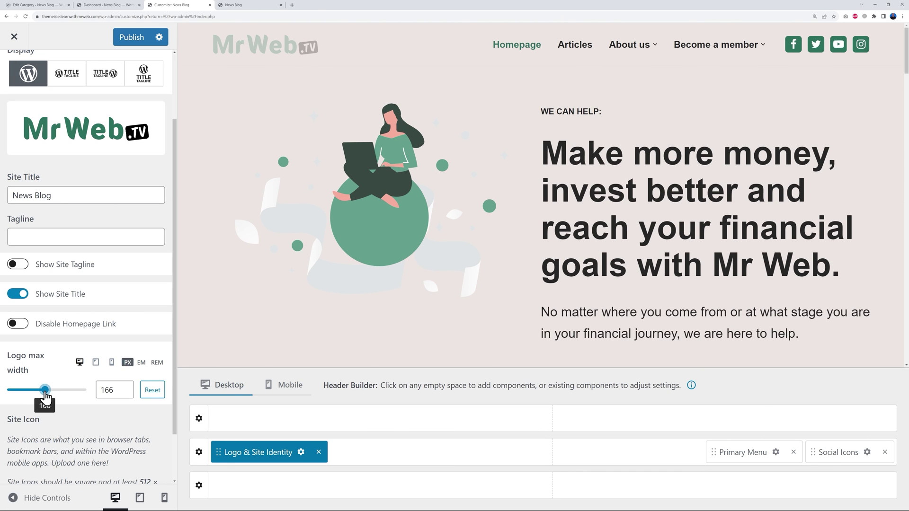
pyautogui.moveTo(47, 396); pyautogui.dragTo(46, 395)
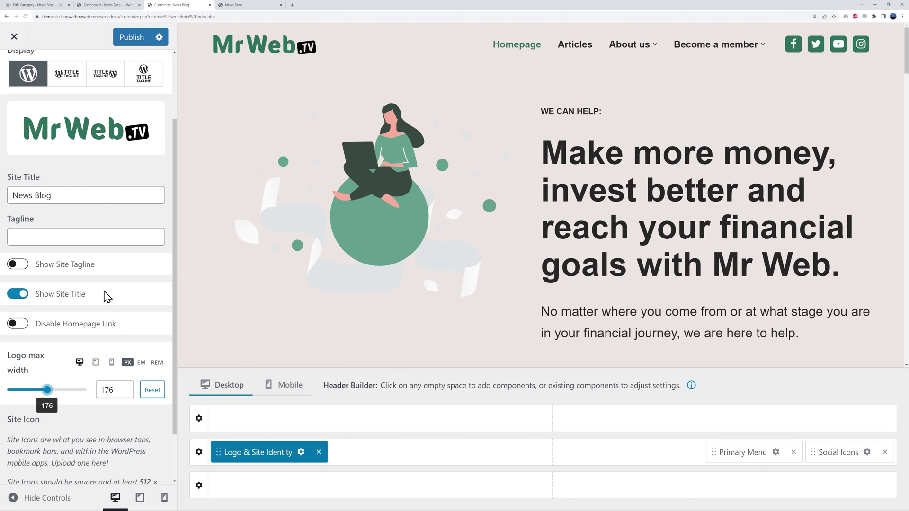
pyautogui.moveTo(79, 196); pyautogui.dragTo(9, 197)
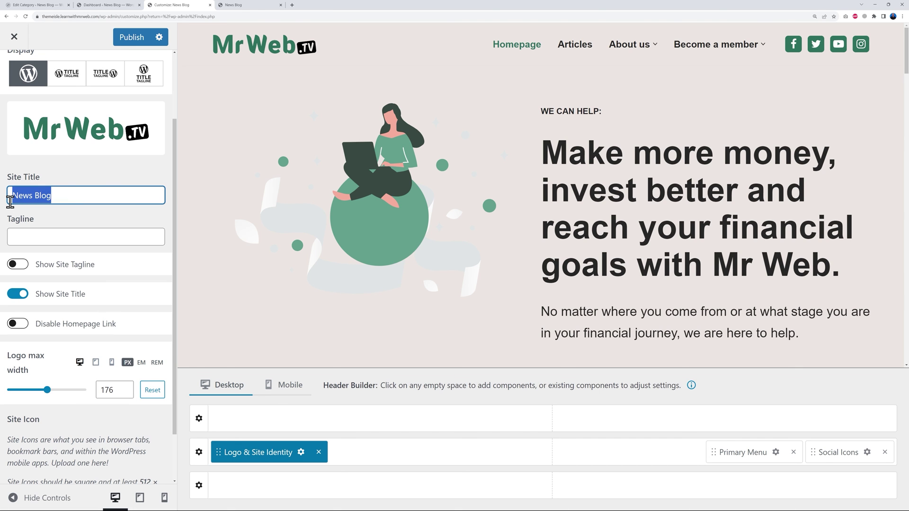
pyautogui.write('Mr Web News')
pyautogui.click(50, 236)
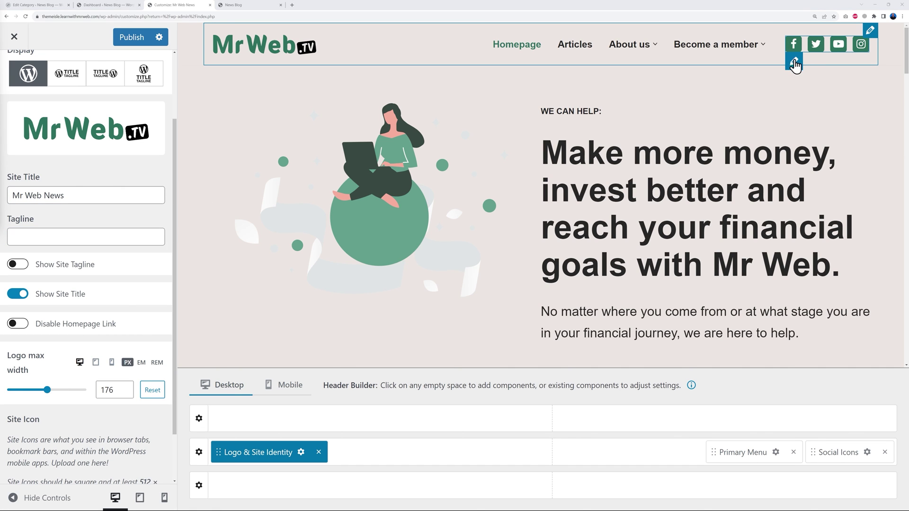
# Change the header's Twitter social icon title to X, leaving Facebook unchanged.
pyautogui.click(794, 61)
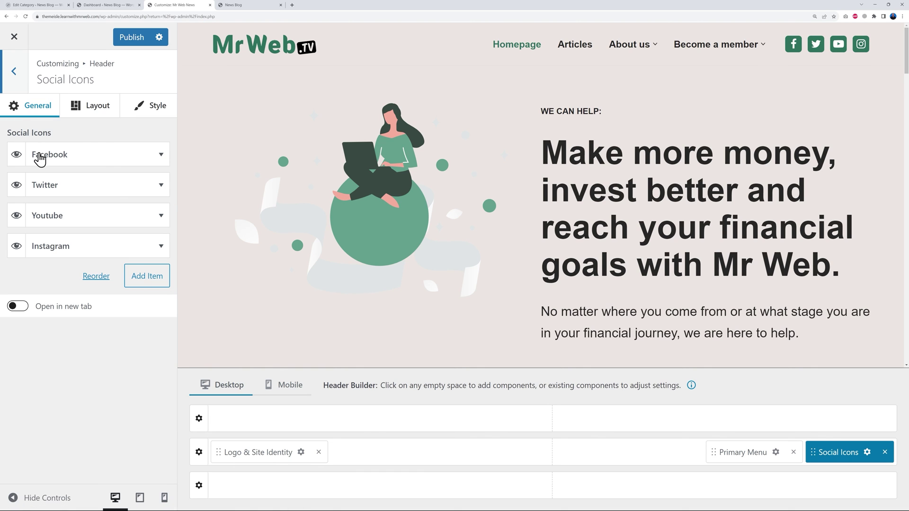
pyautogui.click(161, 155)
pyautogui.moveTo(21, 195); pyautogui.dragTo(66, 195)
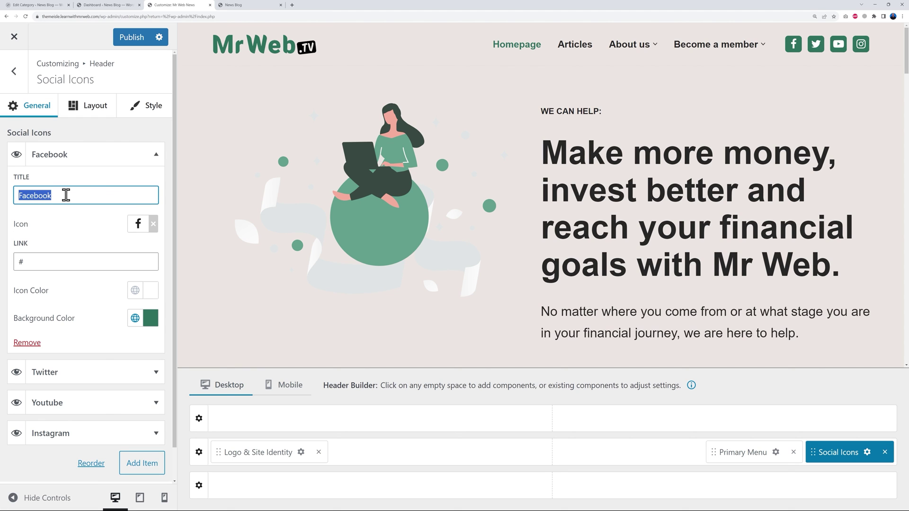
pyautogui.click(67, 195)
pyautogui.moveTo(21, 263); pyautogui.dragTo(32, 262)
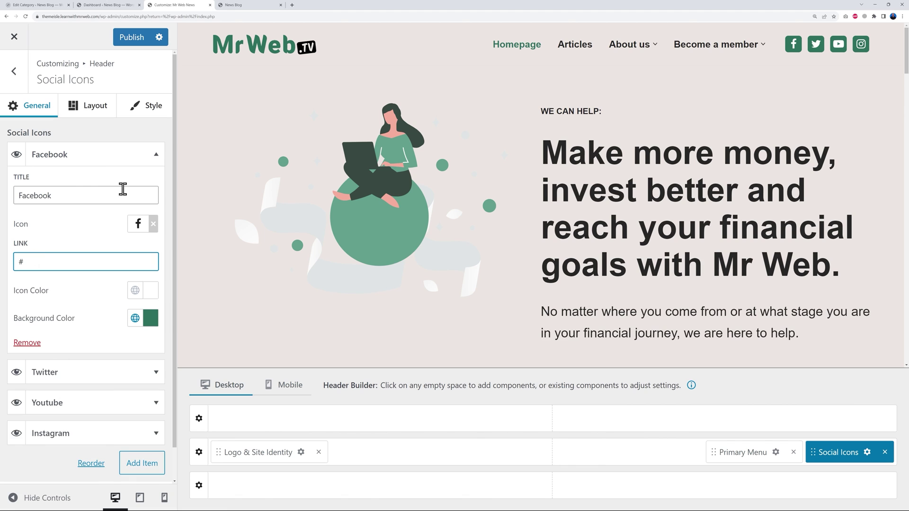
pyautogui.click(156, 163)
pyautogui.click(153, 186)
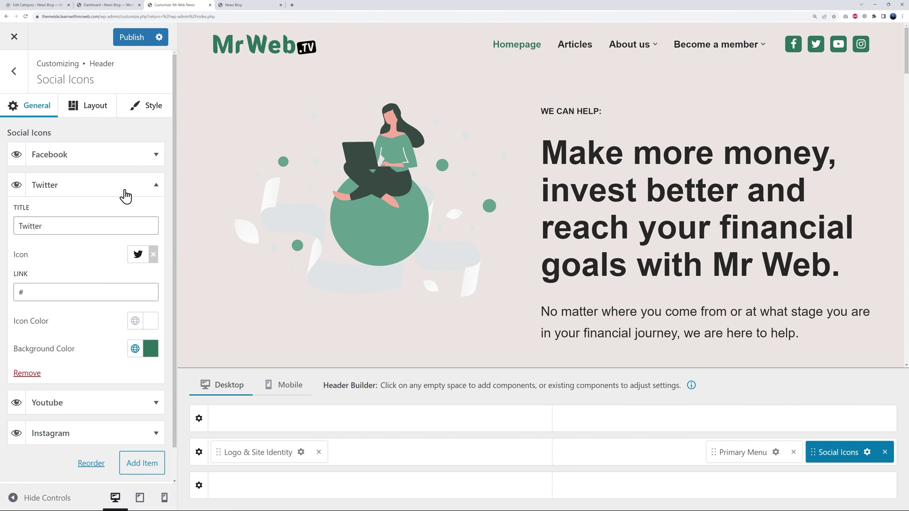
pyautogui.moveTo(17, 226); pyautogui.dragTo(124, 227)
pyautogui.write('X')
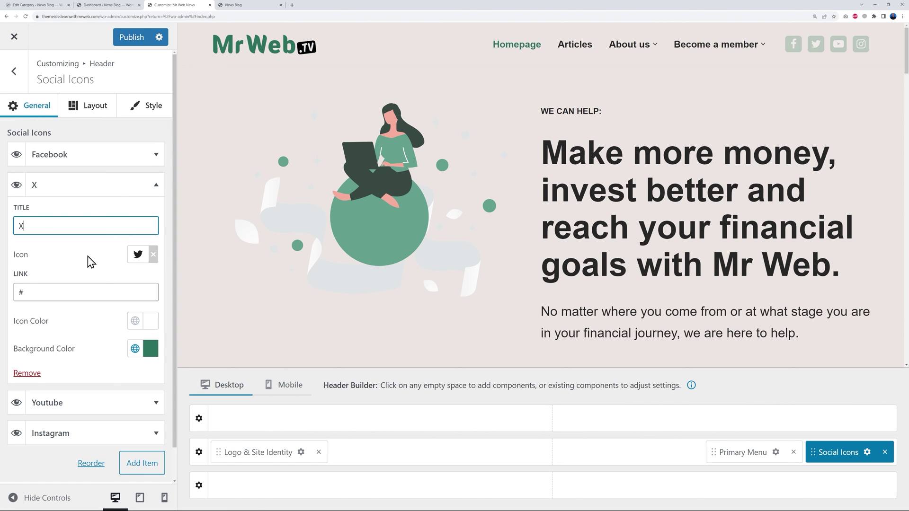
# Publish the Customizer changes and bring up the list of all menu locations.
pyautogui.click(127, 39)
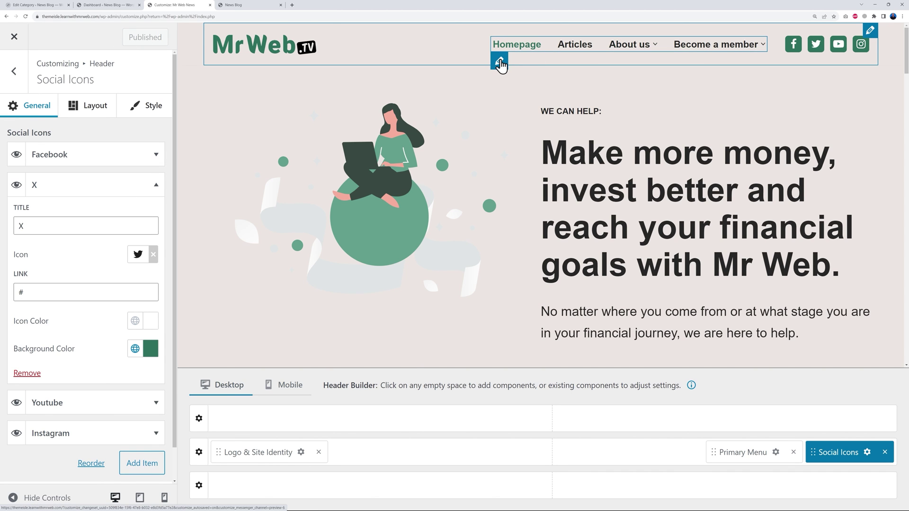
pyautogui.click(499, 61)
pyautogui.click(26, 140)
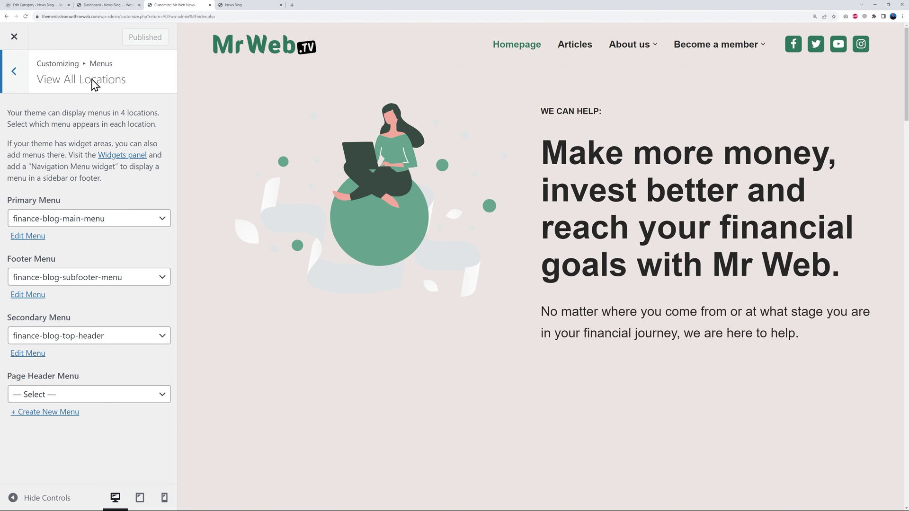
# Load the primary menu for editing in Appearance > Menus.
pyautogui.click(112, 7)
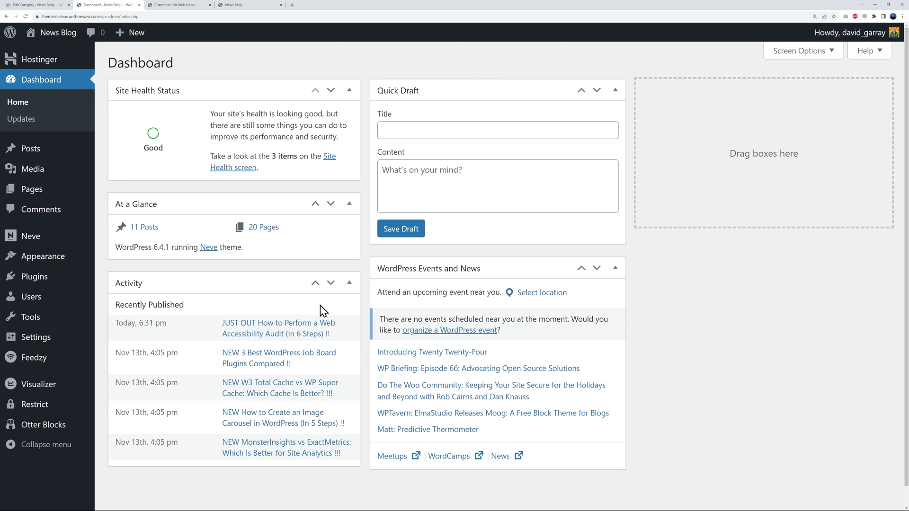
pyautogui.moveTo(43, 256)
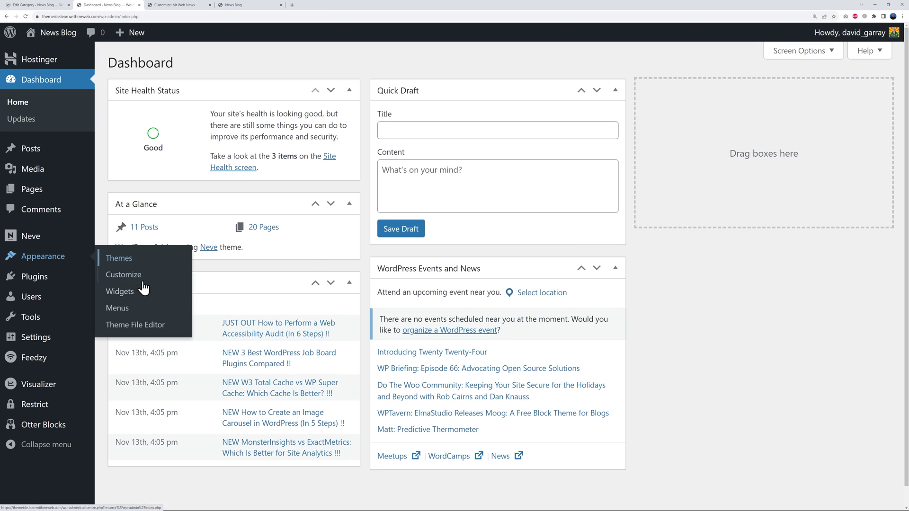
pyautogui.click(119, 308)
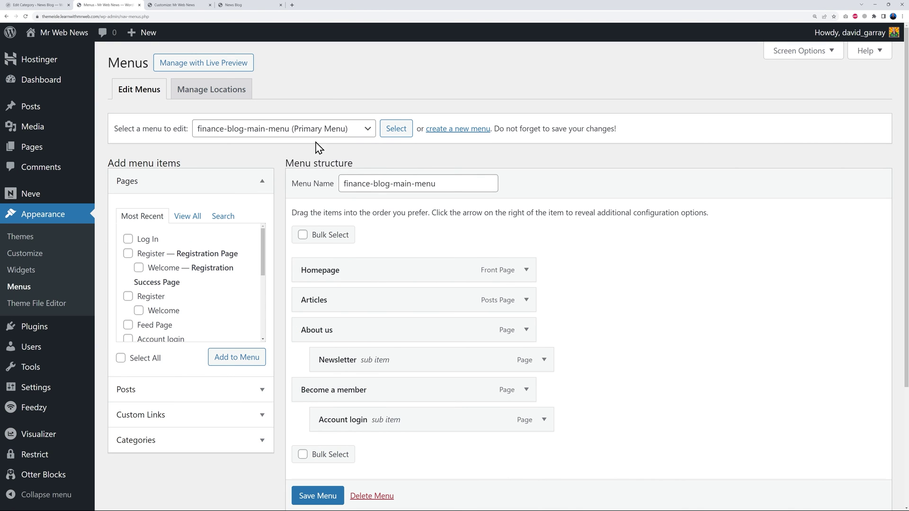
pyautogui.click(362, 132)
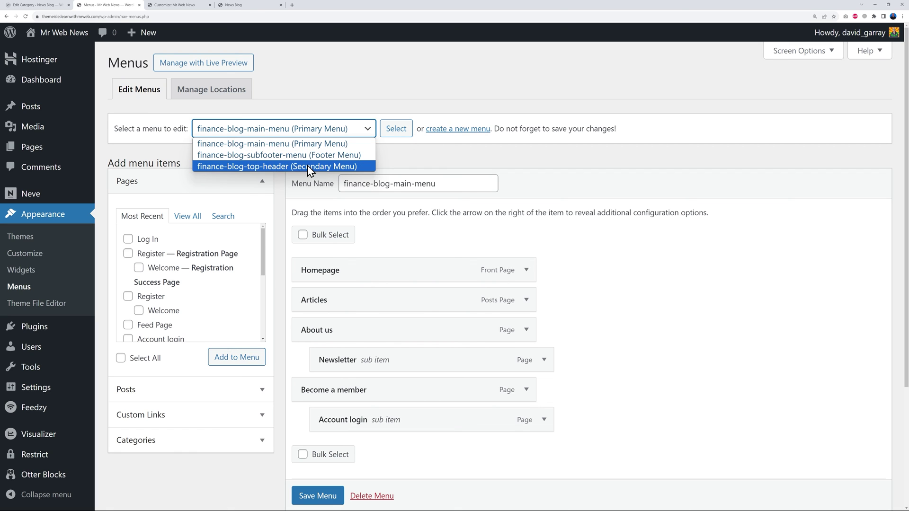
pyautogui.click(247, 143)
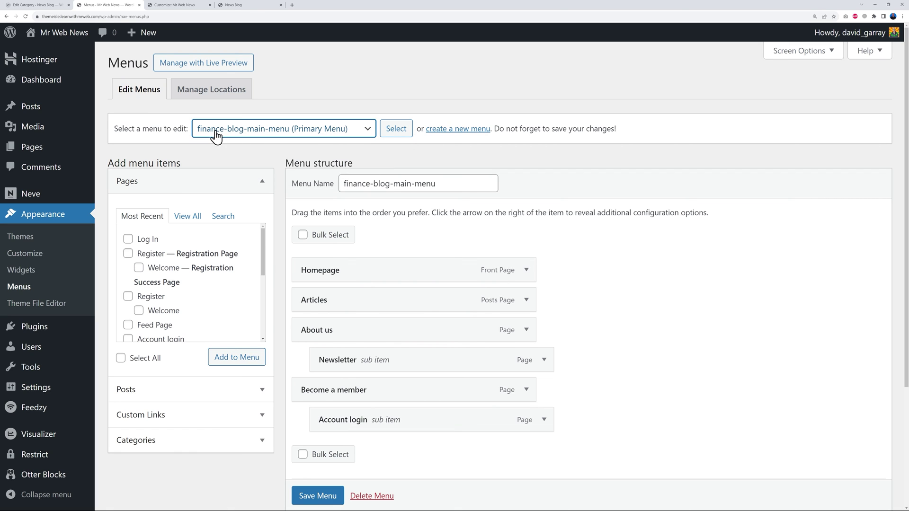
pyautogui.click(395, 130)
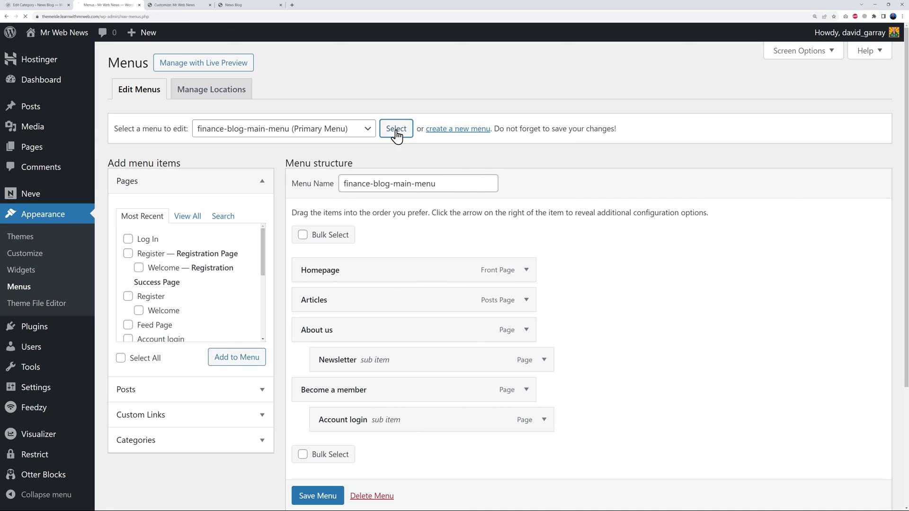
pyautogui.scroll(-2, 702, 276)
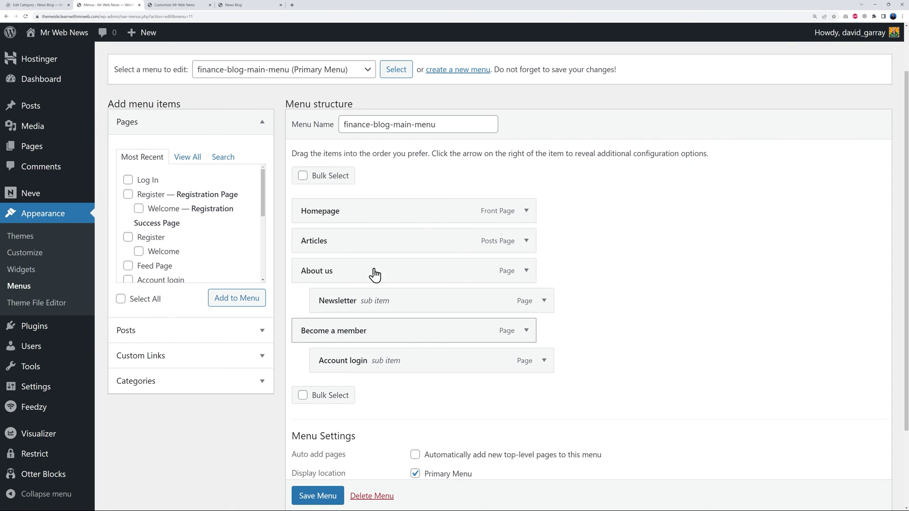
pyautogui.scroll(2, 666, 317)
pyautogui.scroll(-1, 665, 315)
pyautogui.scroll(1, 654, 321)
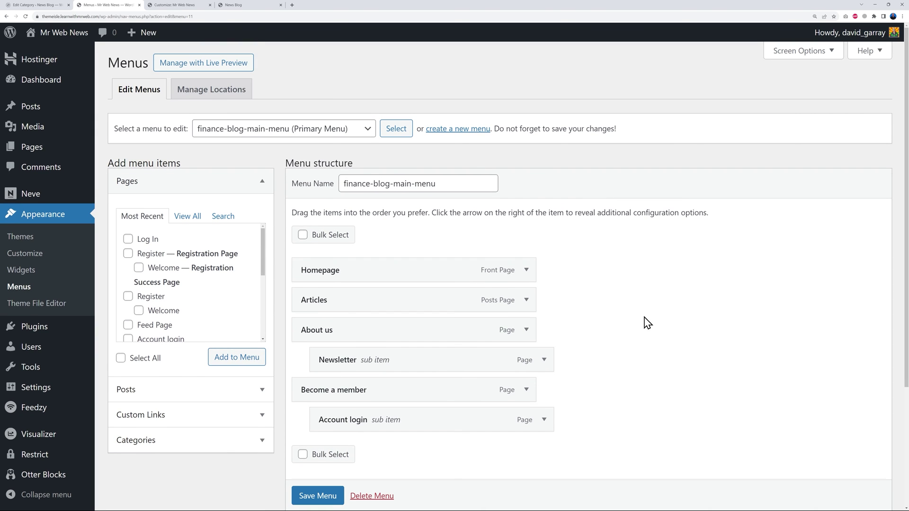
# Remove Articles, About us and Newsletter from the primary menu and save it.
pyautogui.click(526, 300)
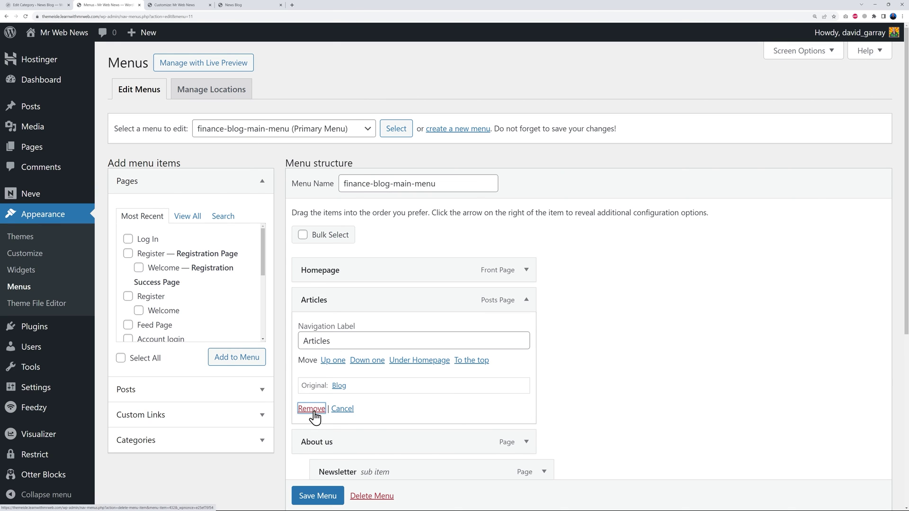
pyautogui.click(311, 409)
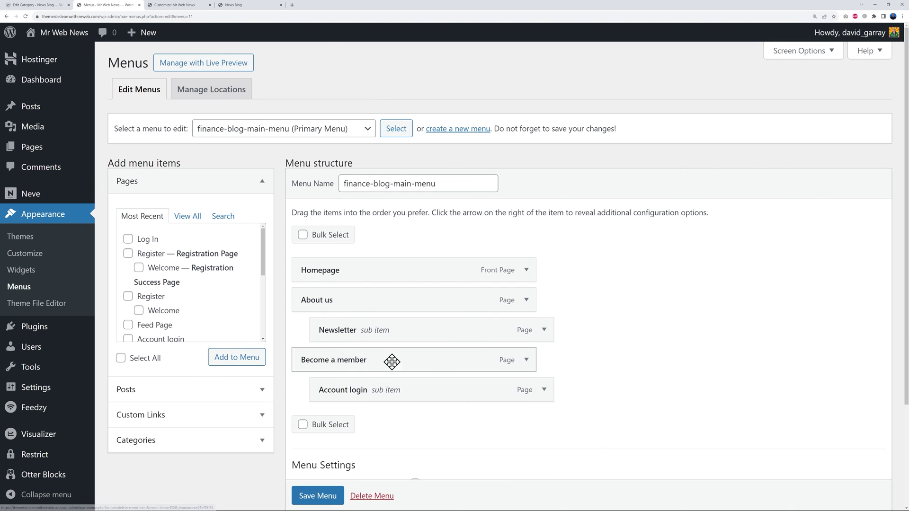
pyautogui.click(302, 425)
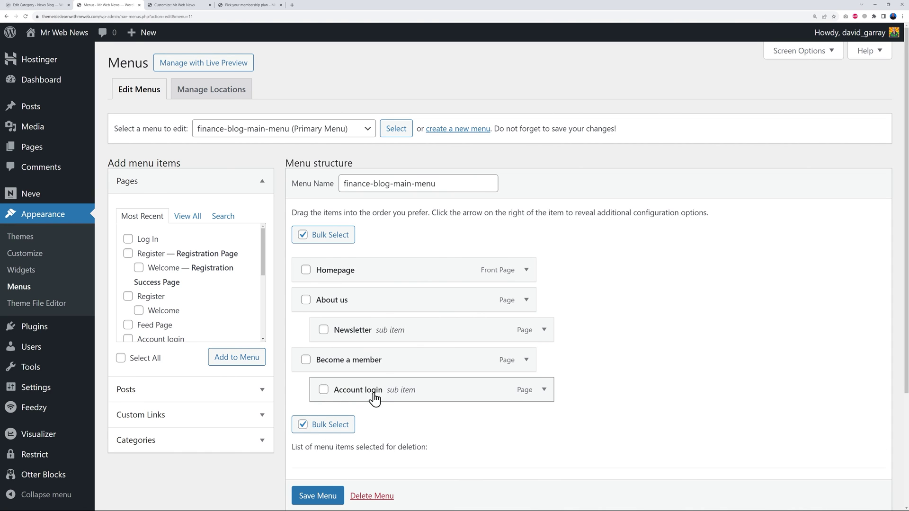
pyautogui.click(324, 330)
pyautogui.click(306, 300)
pyautogui.click(400, 424)
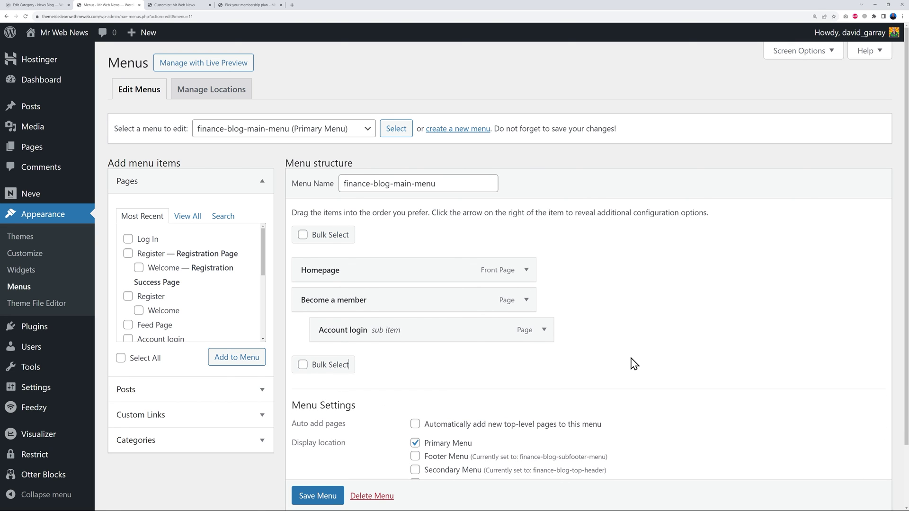
pyautogui.click(318, 496)
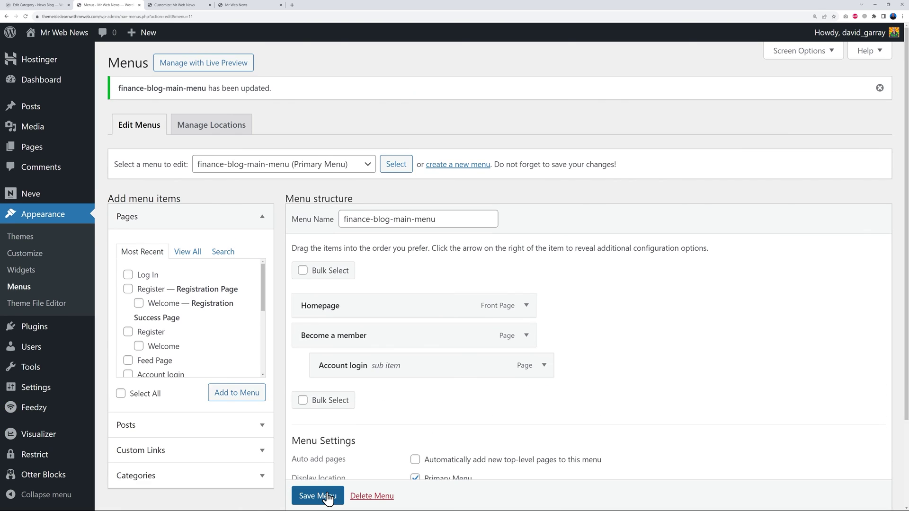
# Reload the live site and open the Become a member page from the menu.
pyautogui.click(251, 4)
pyautogui.press('F5')
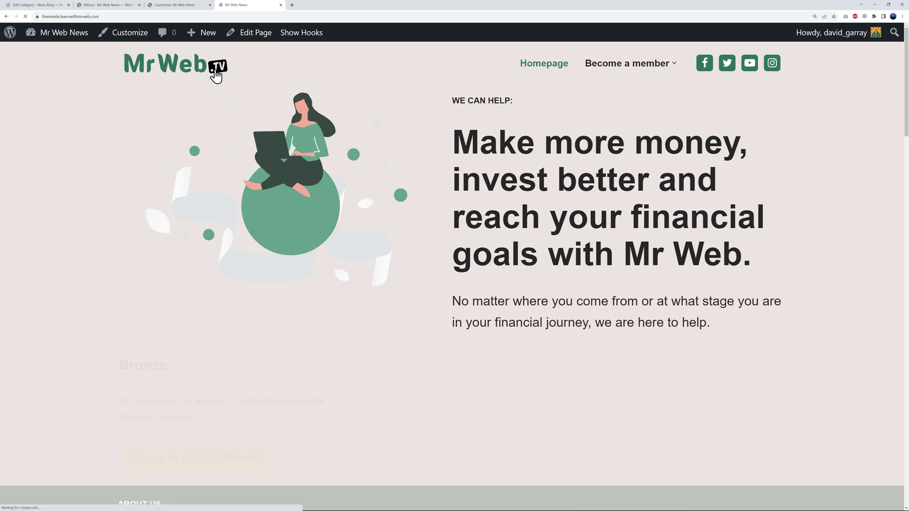
pyautogui.moveTo(595, 68)
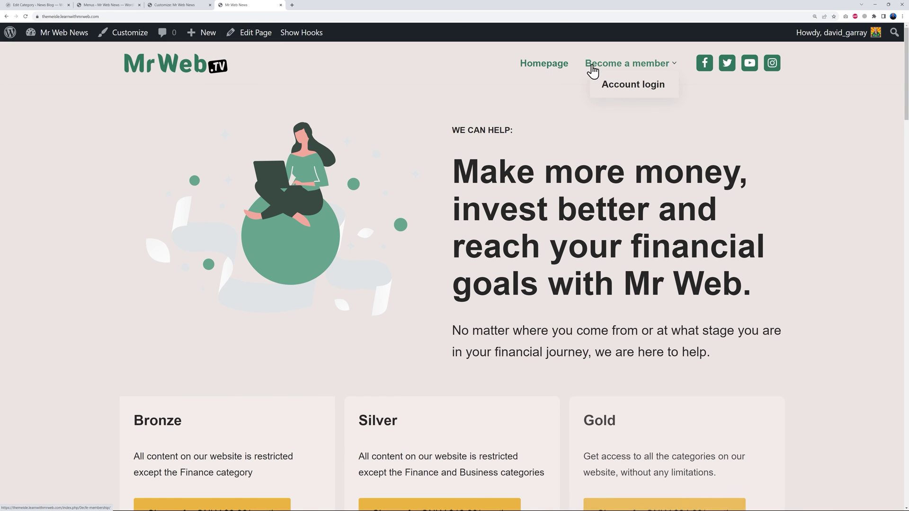
pyautogui.click(620, 68)
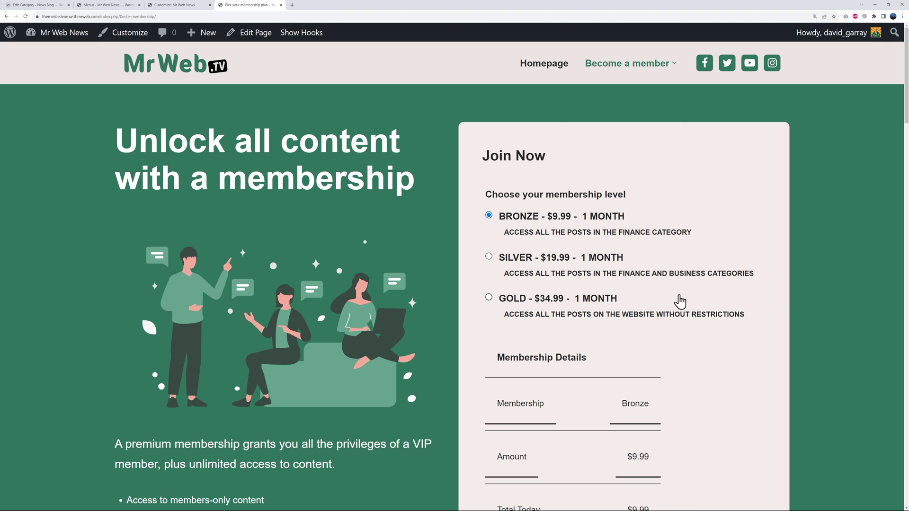
# Open Account login from the Become a member dropdown, then return to Homepage.
pyautogui.scroll(-2, 800, 303)
pyautogui.scroll(-8, 807, 303)
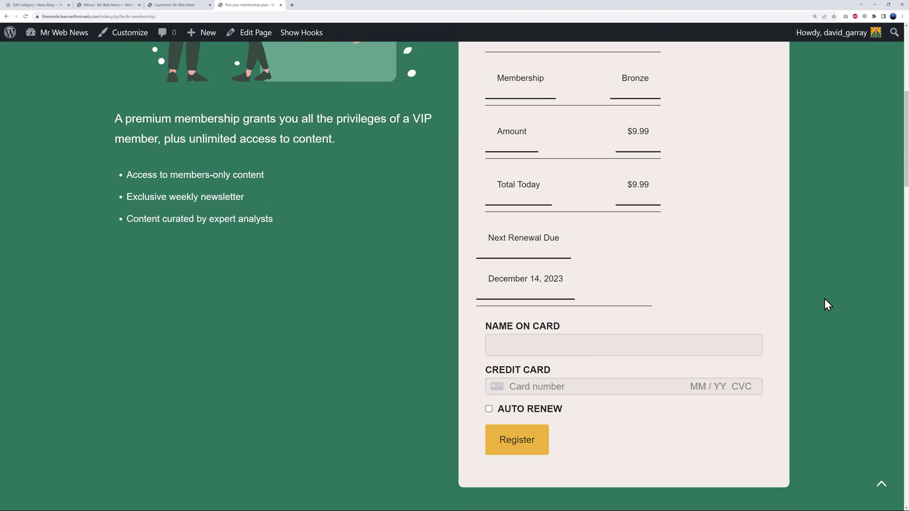
pyautogui.scroll(1, 824, 299)
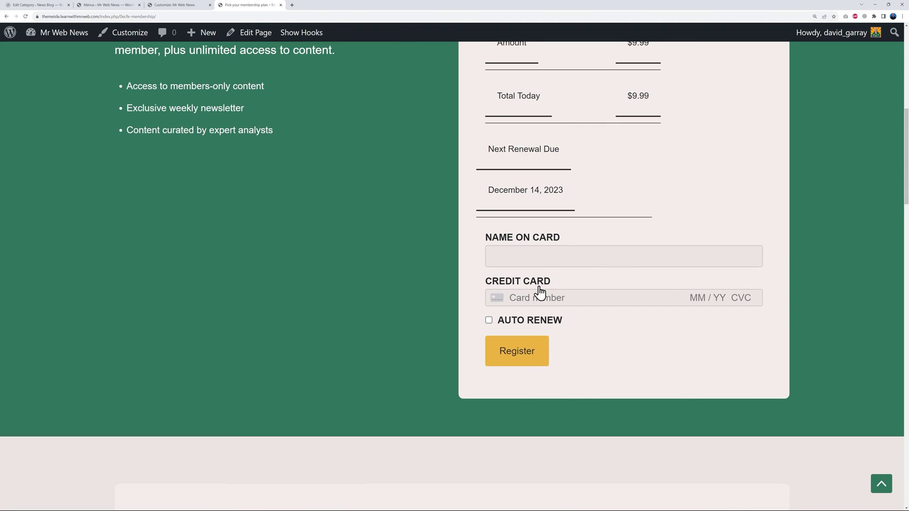
pyautogui.scroll(9, 829, 331)
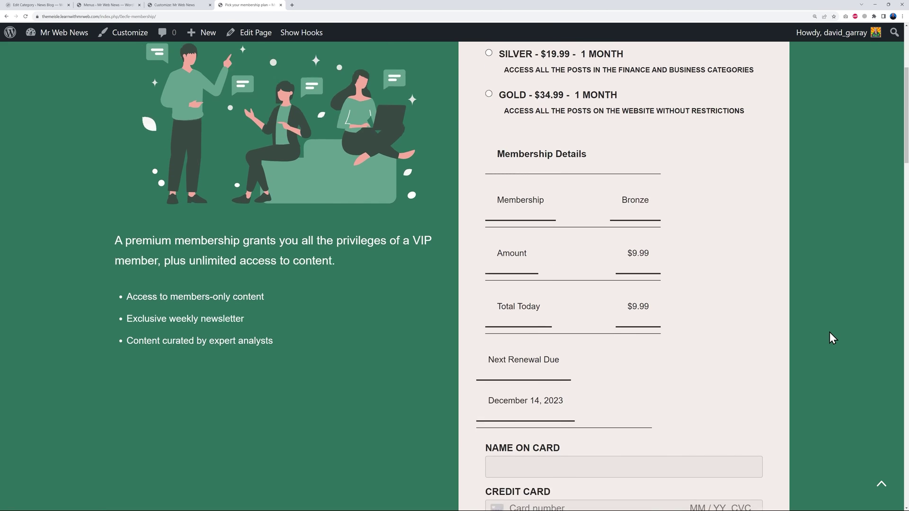
pyautogui.moveTo(631, 64)
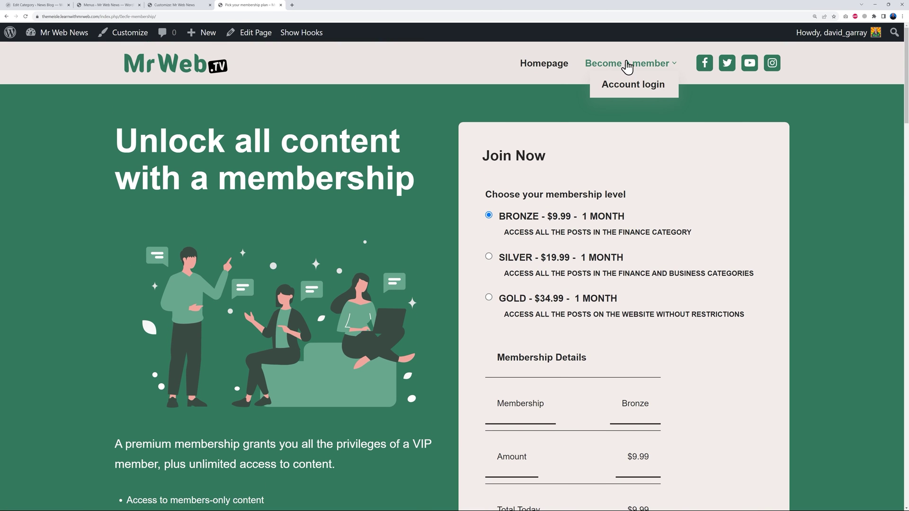
pyautogui.click(632, 93)
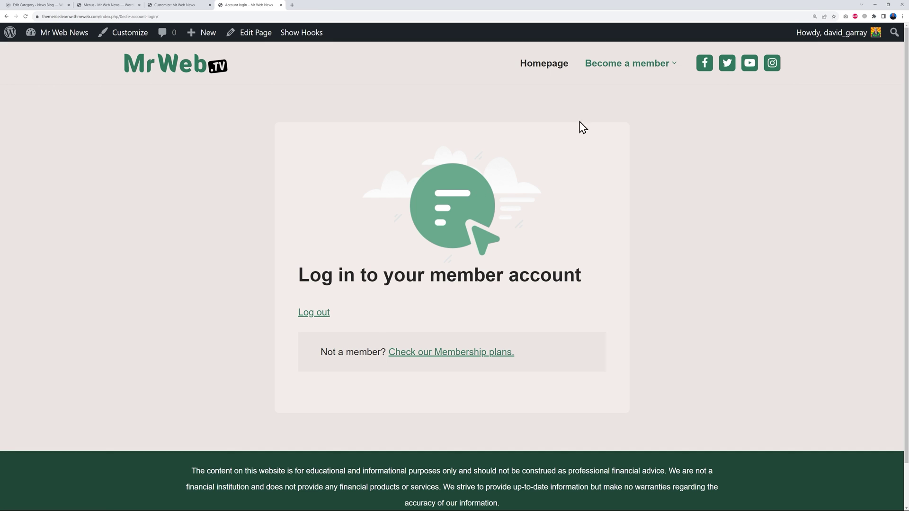
pyautogui.click(549, 71)
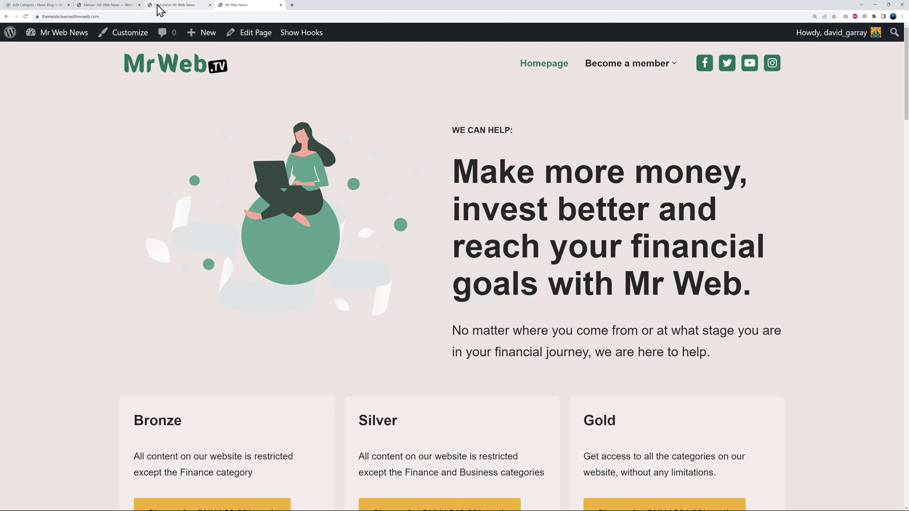
# Add a Categories custom link to the primary menu.
pyautogui.click(183, 6)
pyautogui.click(115, 6)
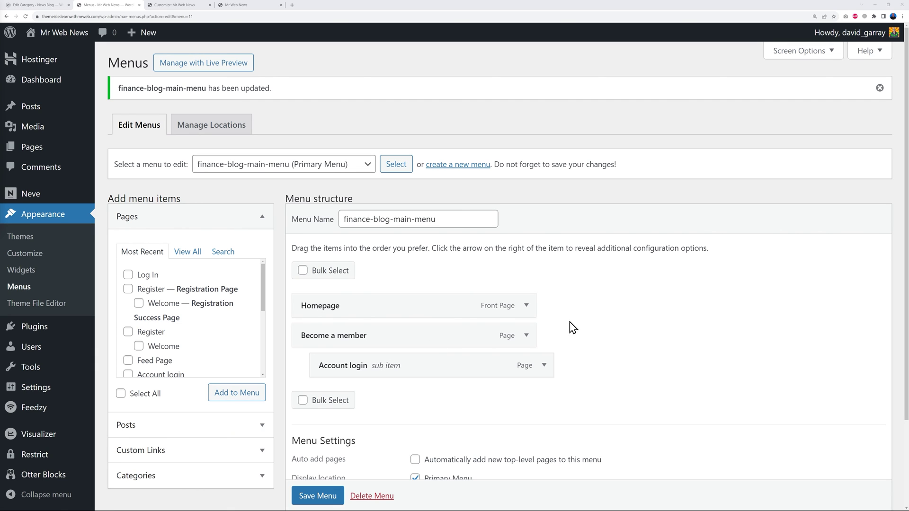
pyautogui.click(255, 426)
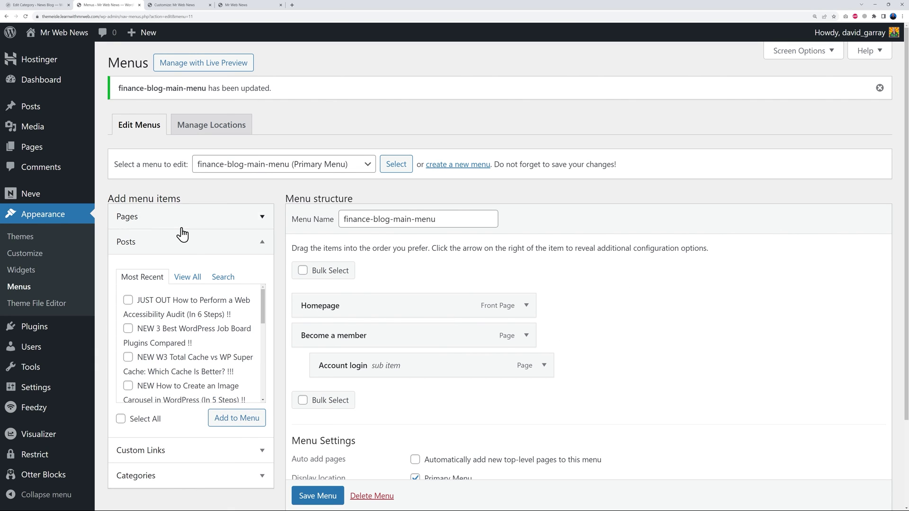
pyautogui.click(263, 452)
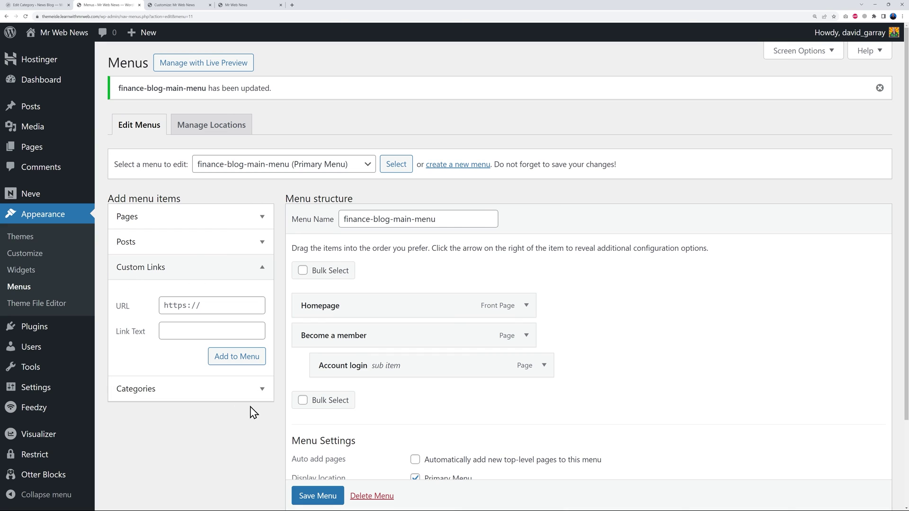
pyautogui.click(250, 389)
pyautogui.click(138, 327)
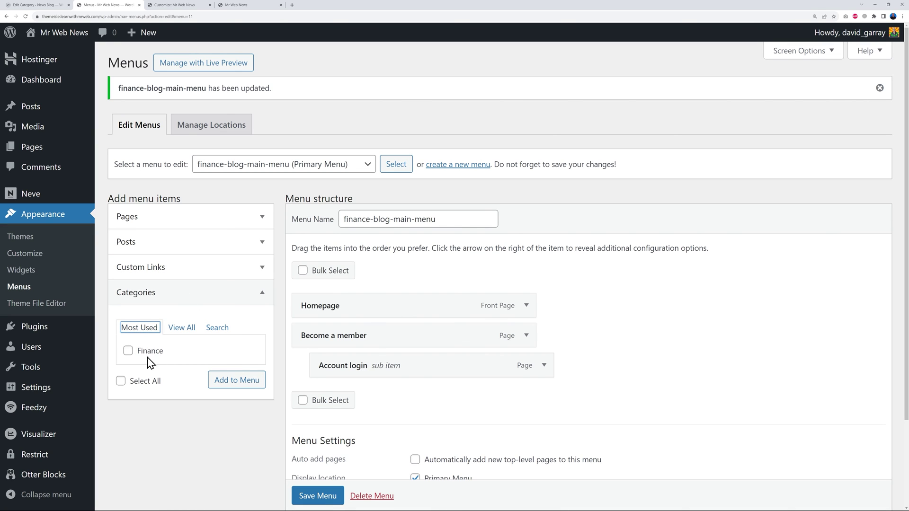
pyautogui.click(180, 329)
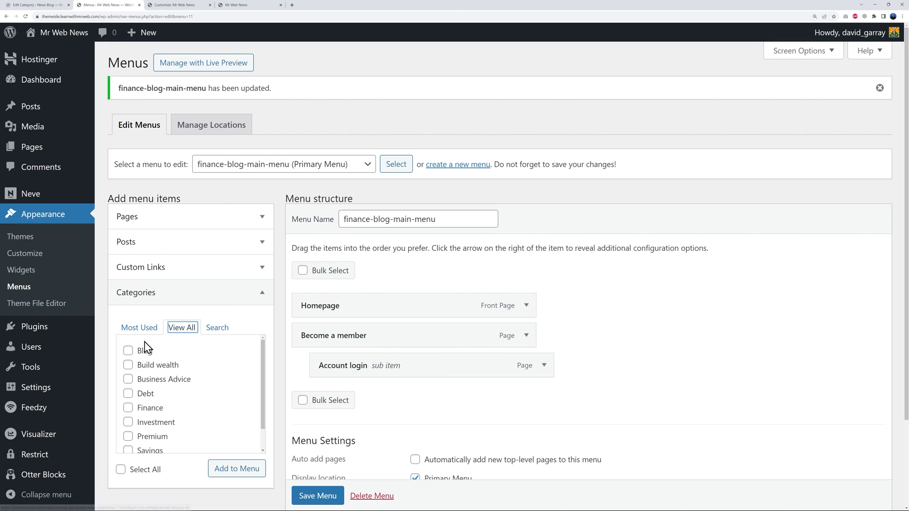
pyautogui.moveTo(261, 406)
pyautogui.mouseDown()
pyautogui.moveTo(263, 426)
pyautogui.moveTo(263, 392)
pyautogui.mouseUp()
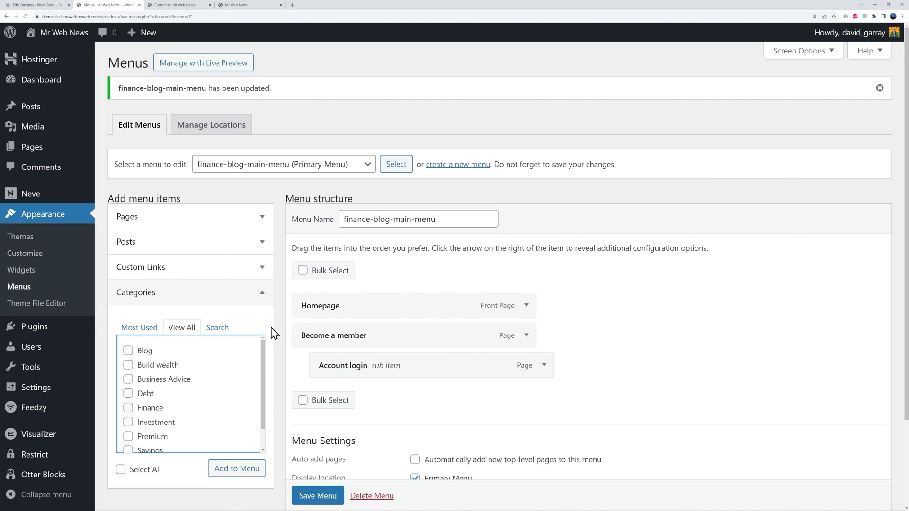
pyautogui.click(262, 268)
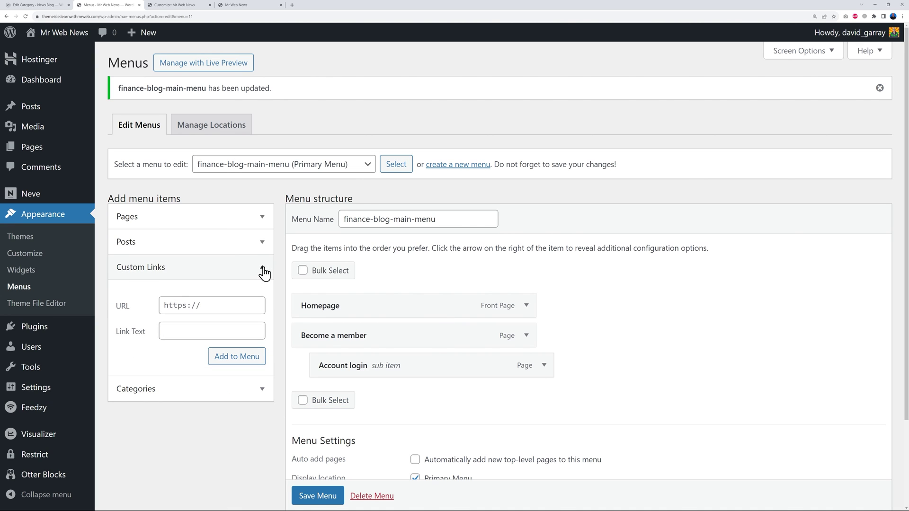
pyautogui.click(184, 305)
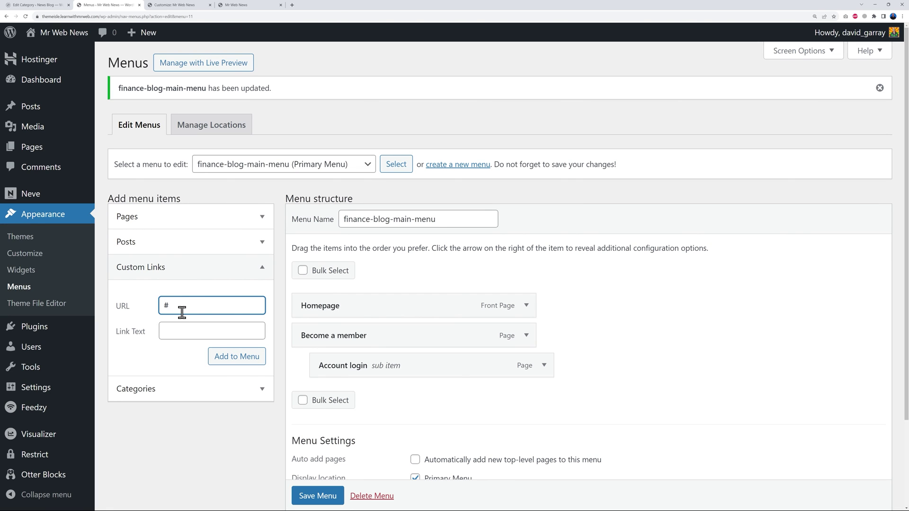
pyautogui.click(178, 330)
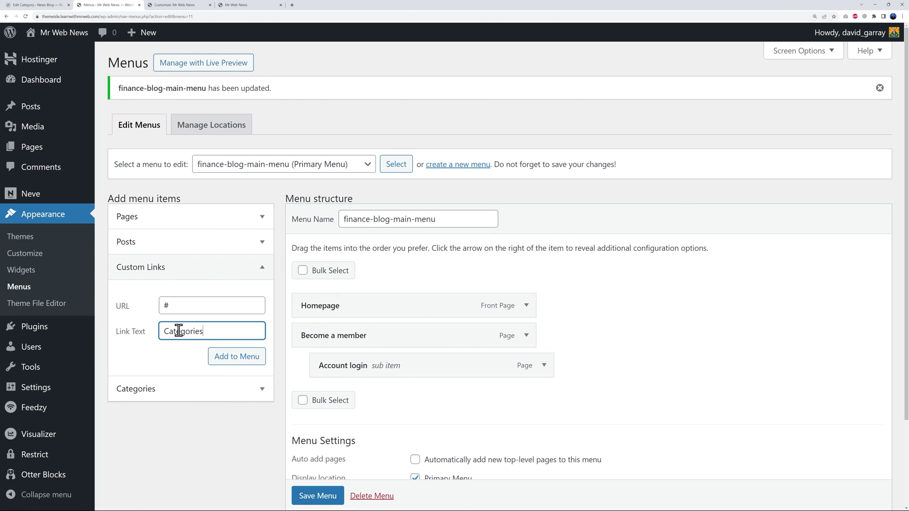
pyautogui.click(207, 358)
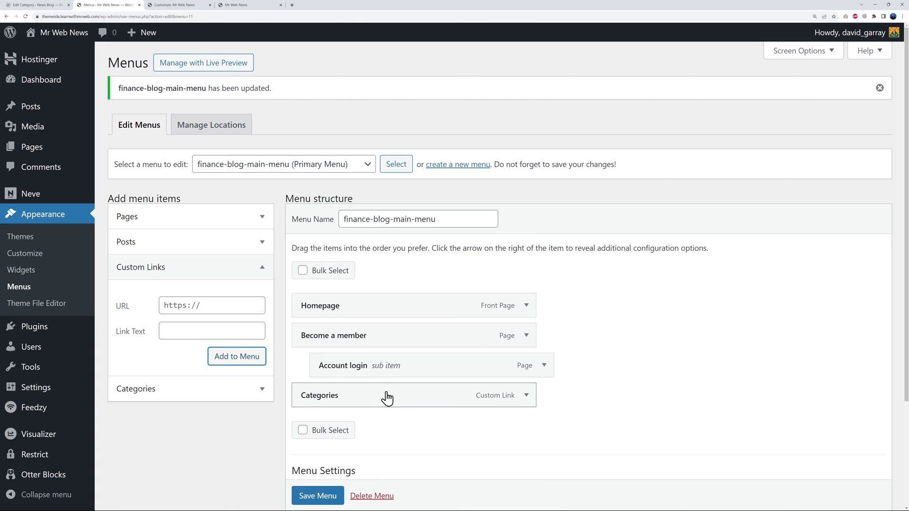
# Add the Business Advice, Debt, Premium and Savings categories to the main menu.
pyautogui.click(258, 390)
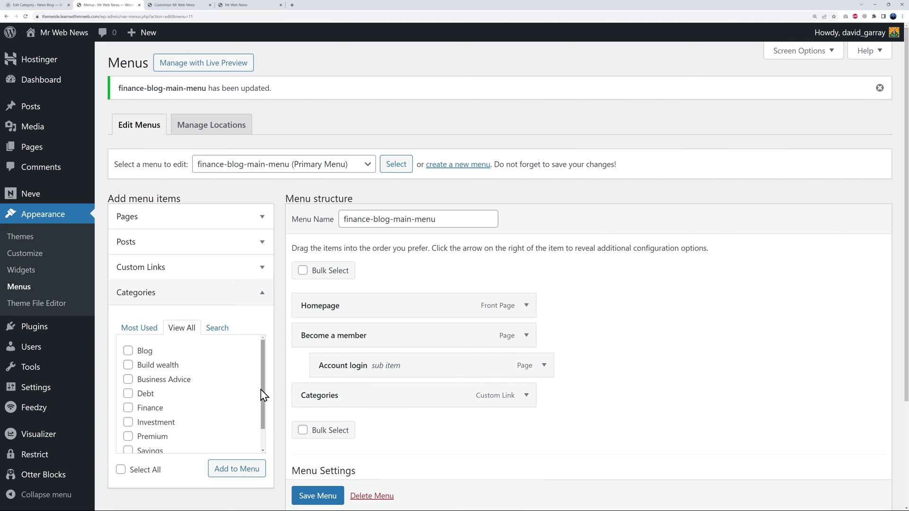
pyautogui.scroll(-1, 263, 402)
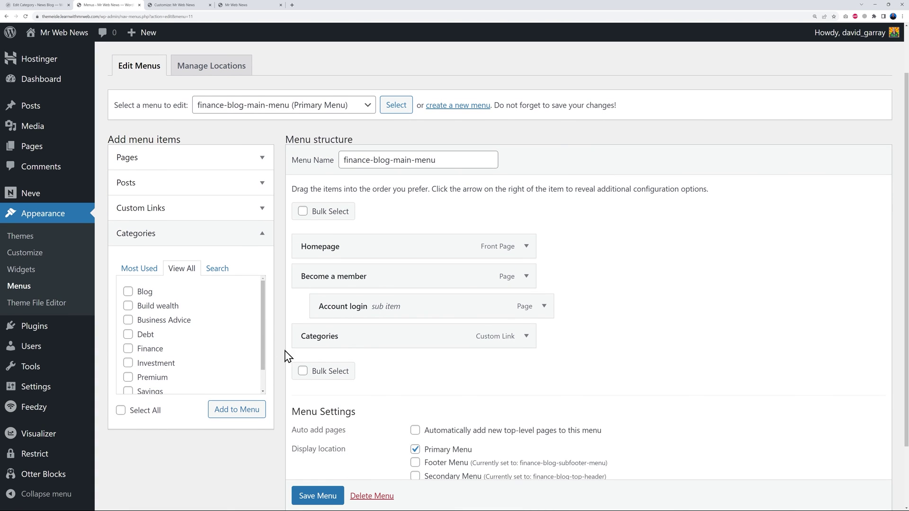
pyautogui.click(129, 322)
pyautogui.click(128, 335)
pyautogui.scroll(-1, 165, 384)
pyautogui.click(128, 351)
pyautogui.click(128, 366)
pyautogui.scroll(1, 196, 383)
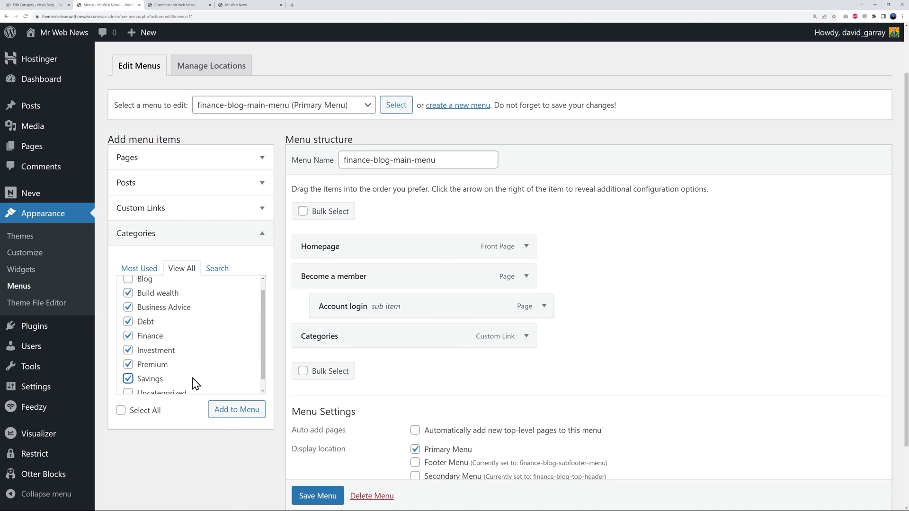
pyautogui.click(227, 410)
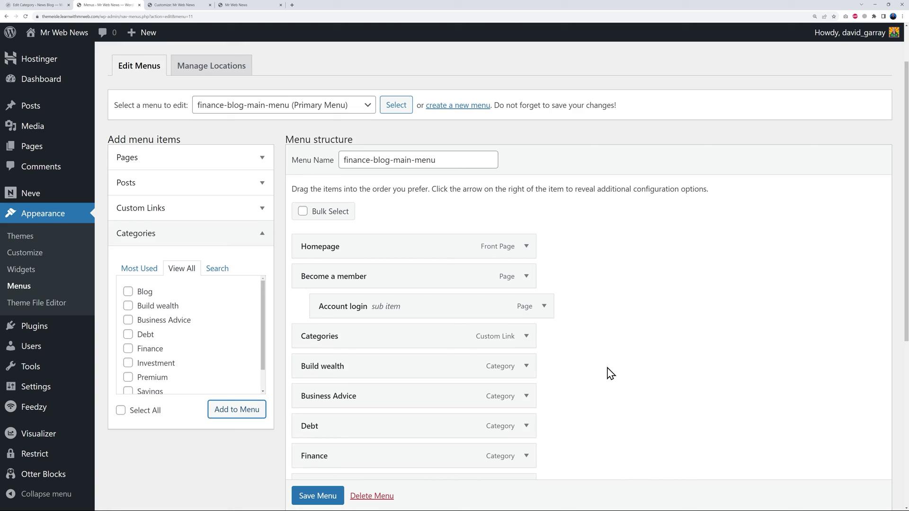
# Nest Build wealth, Business Advice, Debt and Investment as sub-items of Categories.
pyautogui.scroll(-2, 608, 373)
pyautogui.scroll(-2, 610, 372)
pyautogui.scroll(1, 578, 375)
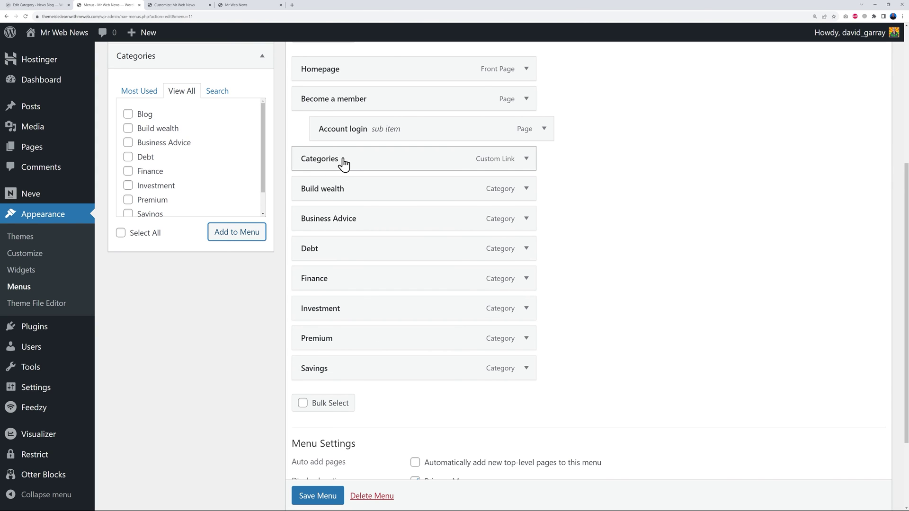
pyautogui.moveTo(331, 195); pyautogui.dragTo(351, 195)
pyautogui.moveTo(331, 226); pyautogui.dragTo(348, 223)
pyautogui.moveTo(331, 254); pyautogui.dragTo(343, 283)
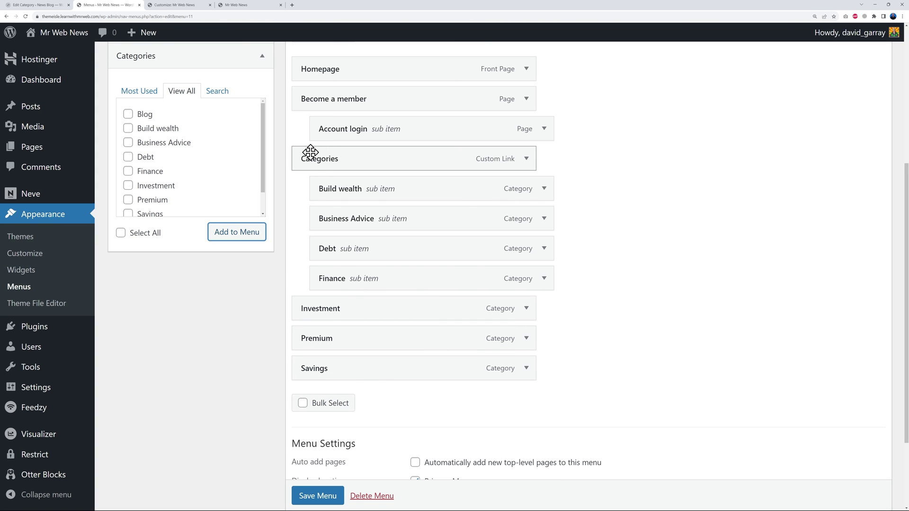
pyautogui.moveTo(325, 311); pyautogui.dragTo(366, 369)
# Move Categories above Become a member, save the main menu and view the live homepage.
pyautogui.scroll(2, 643, 320)
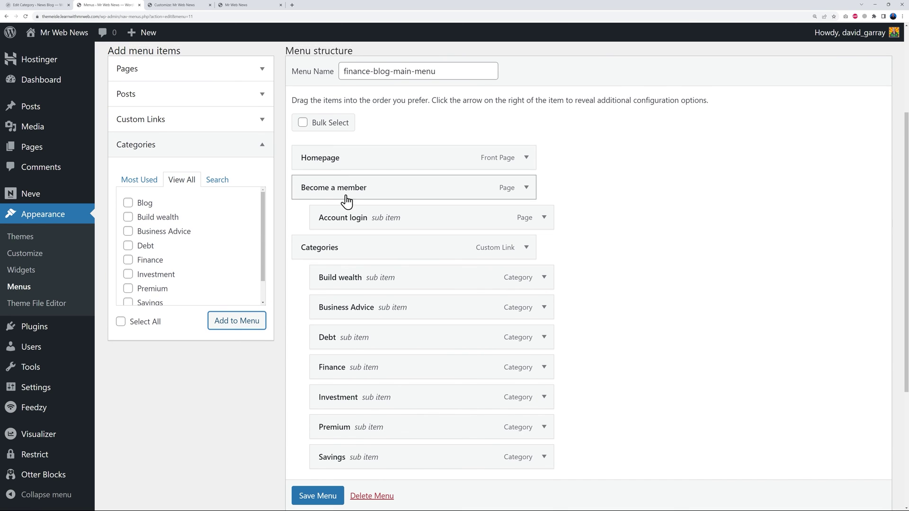
pyautogui.moveTo(350, 255); pyautogui.dragTo(352, 194)
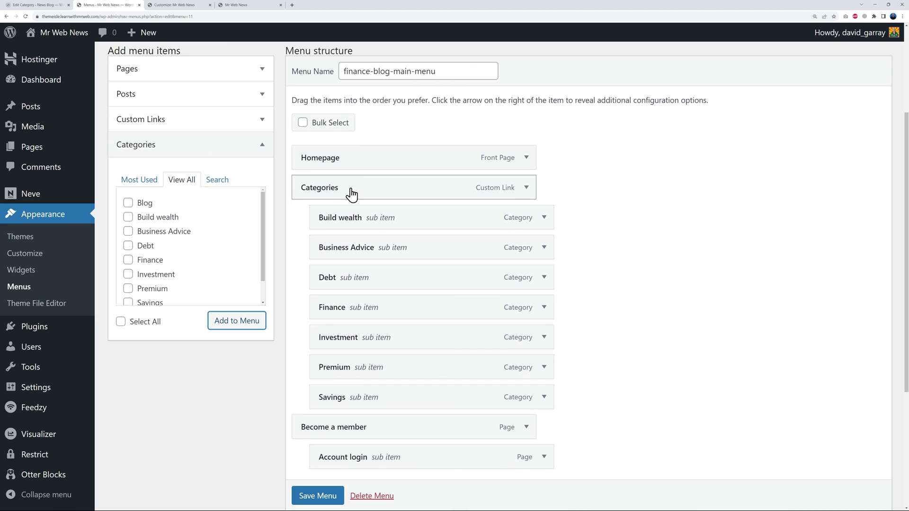
pyautogui.click(319, 496)
pyautogui.click(274, 6)
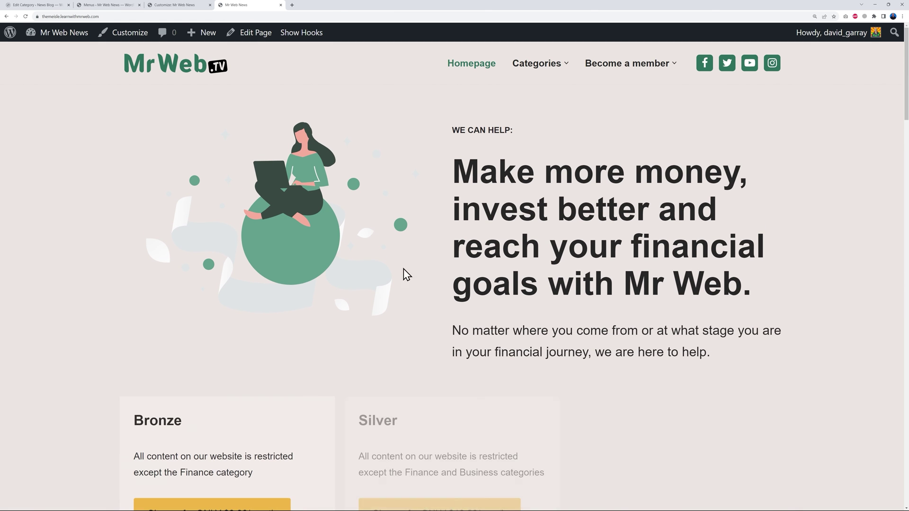
# Visit the Finance and Business Advice category pages from the Categories dropdown.
pyautogui.moveTo(522, 69)
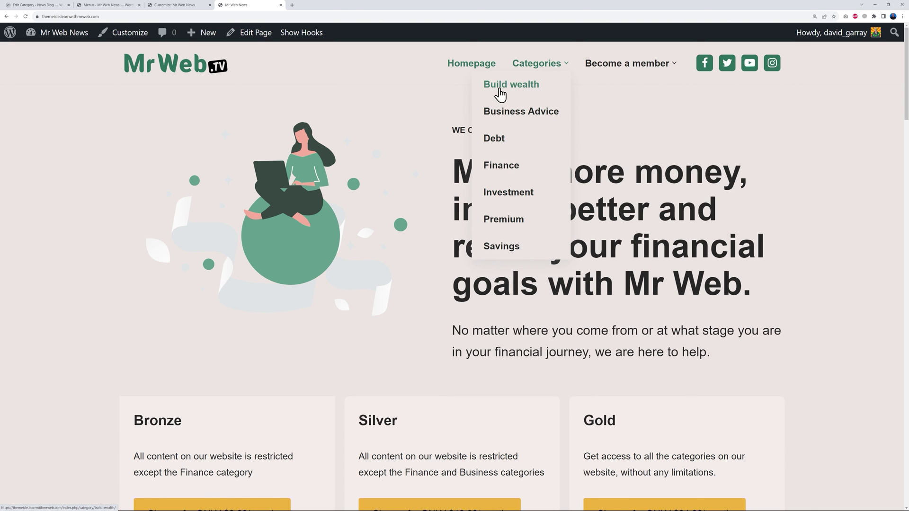
pyautogui.click(503, 174)
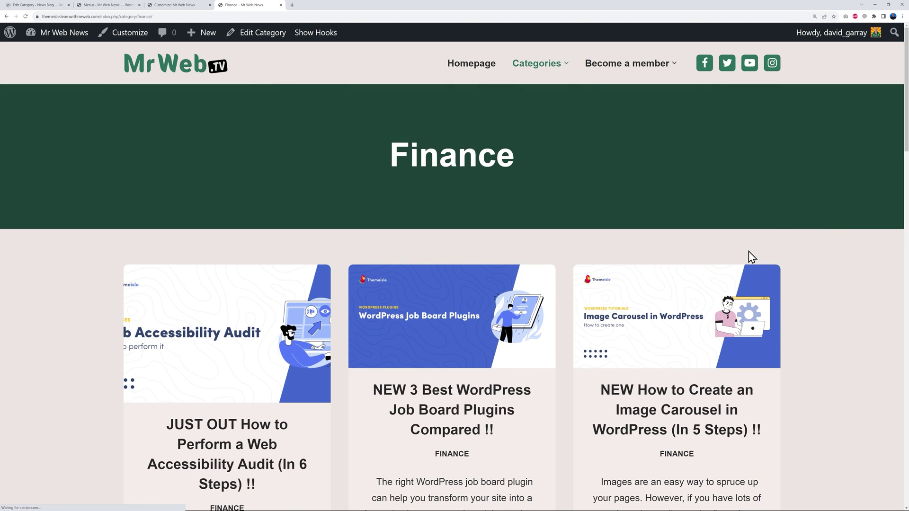
pyautogui.moveTo(539, 63)
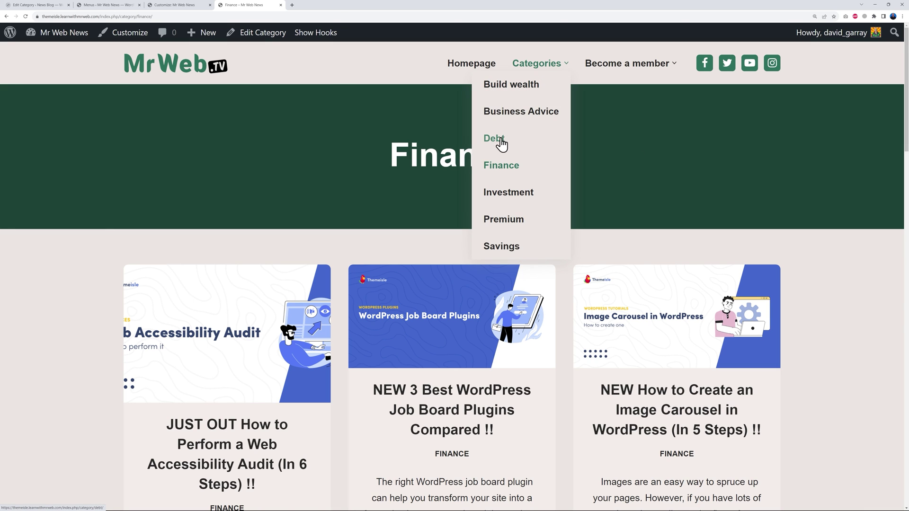
pyautogui.click(513, 113)
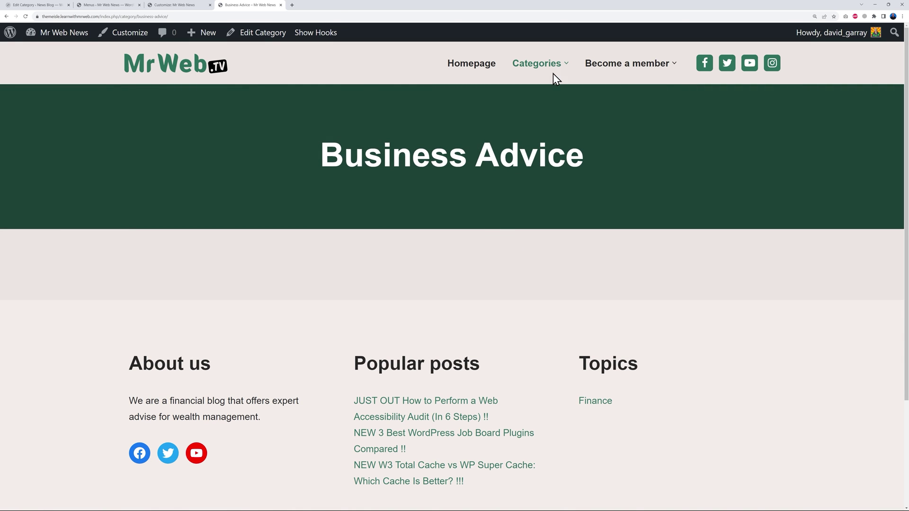
pyautogui.moveTo(543, 67)
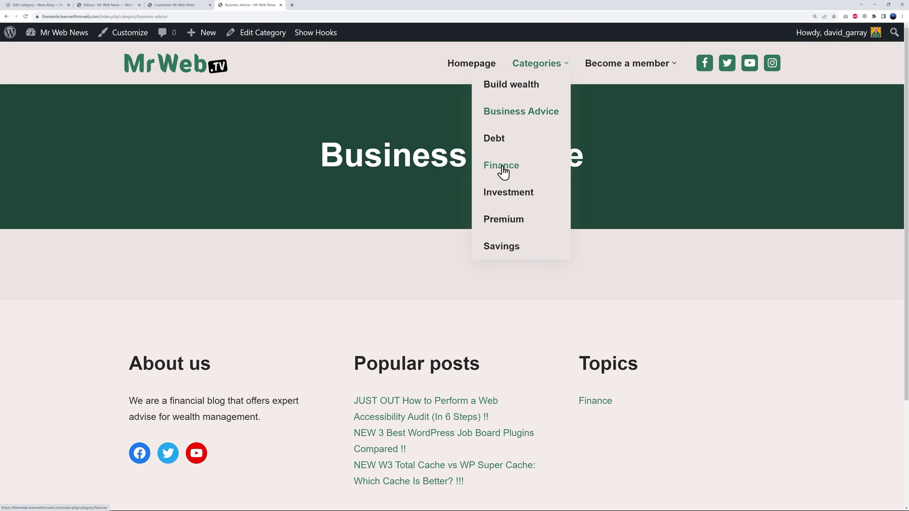
pyautogui.click(503, 172)
pyautogui.scroll(-2, 644, 327)
pyautogui.scroll(2, 644, 327)
# Open Become a member and Account login, return home to the footer, and close the Customizer tab.
pyautogui.moveTo(549, 71)
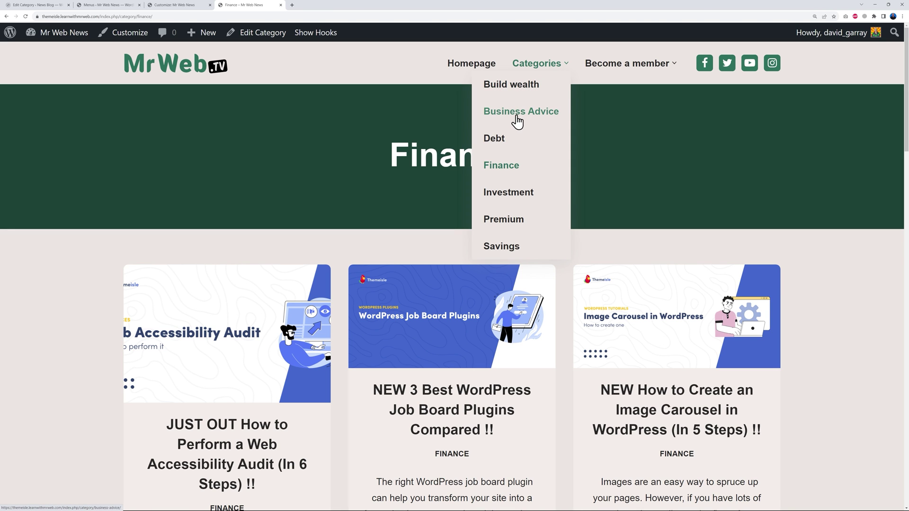
pyautogui.click(621, 71)
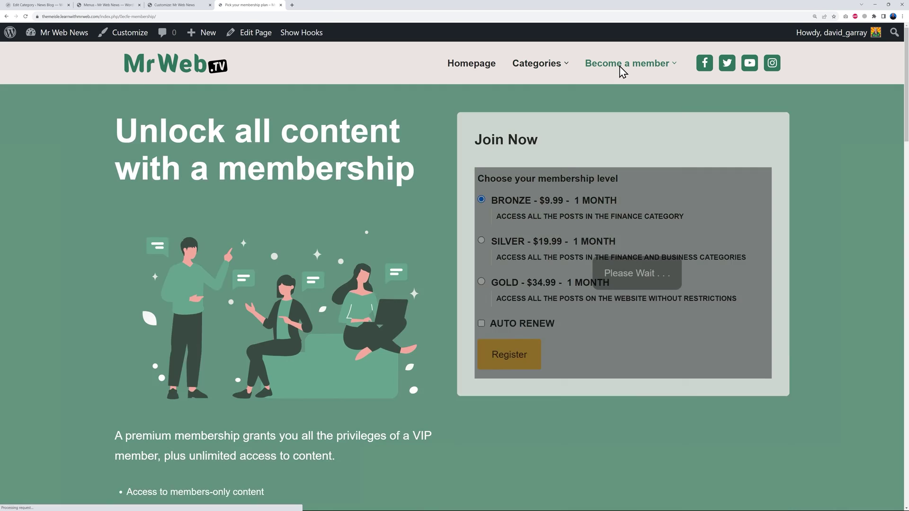
pyautogui.click(624, 90)
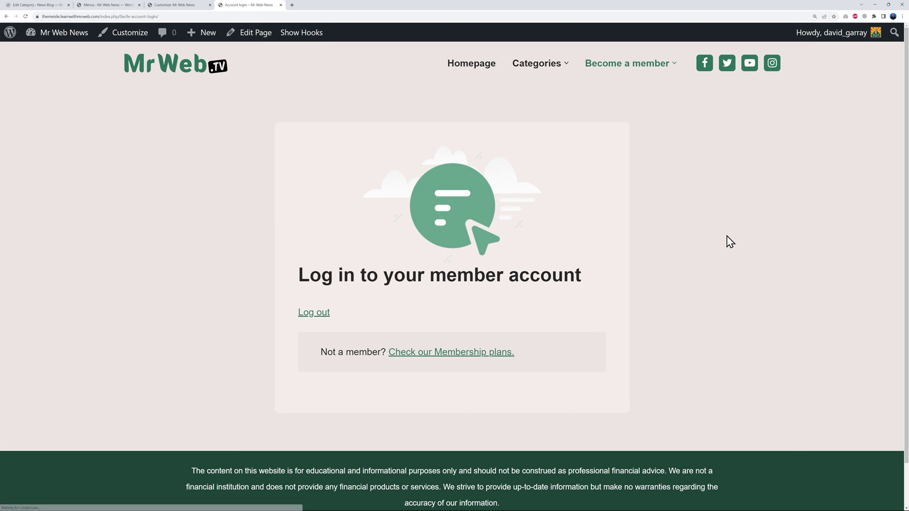
pyautogui.click(475, 71)
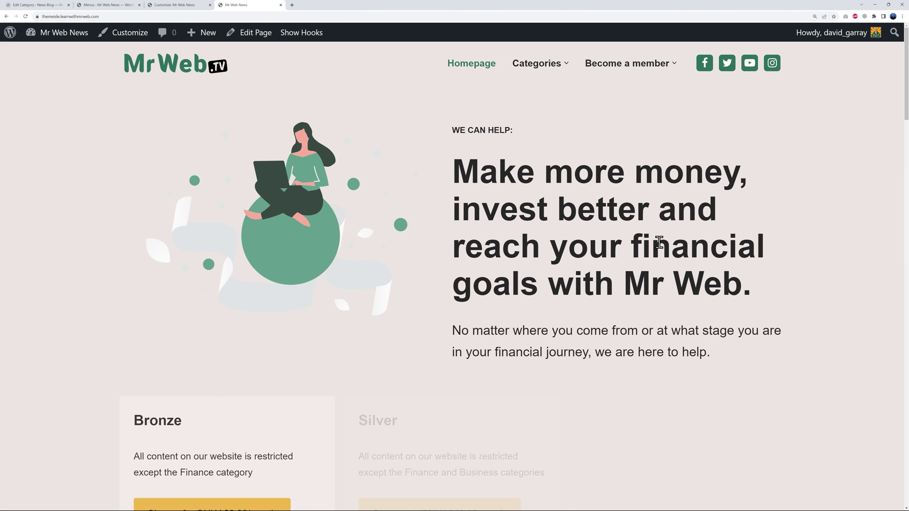
pyautogui.scroll(-15, 727, 223)
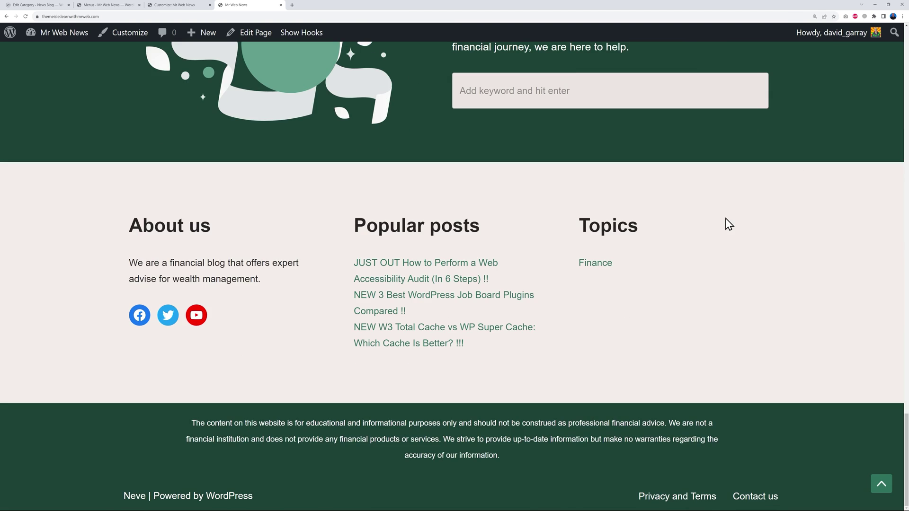
pyautogui.click(209, 5)
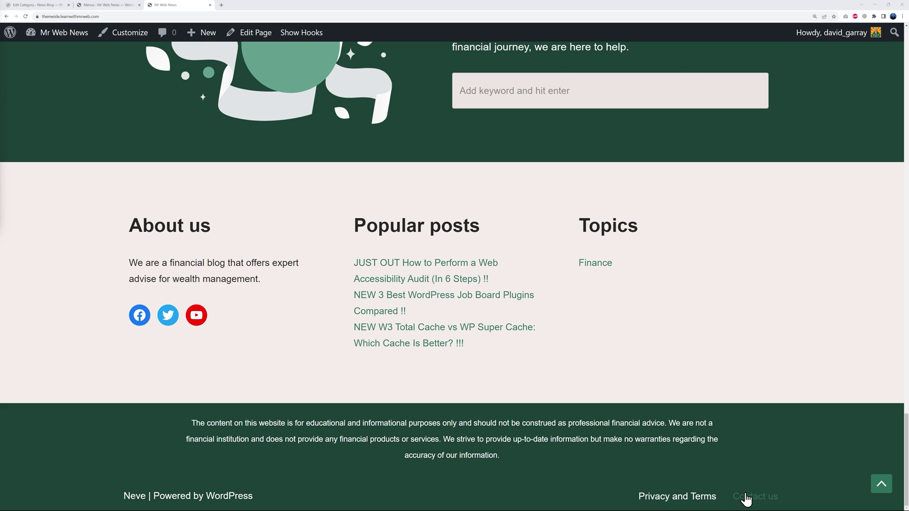
# Load the footer menu and remove its Privacy and Terms and Contact us items.
pyautogui.click(100, 6)
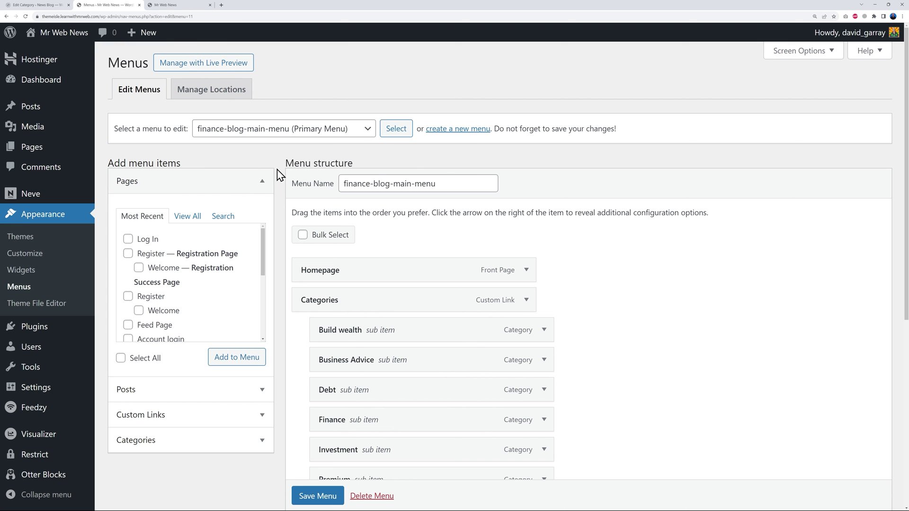
pyautogui.click(361, 133)
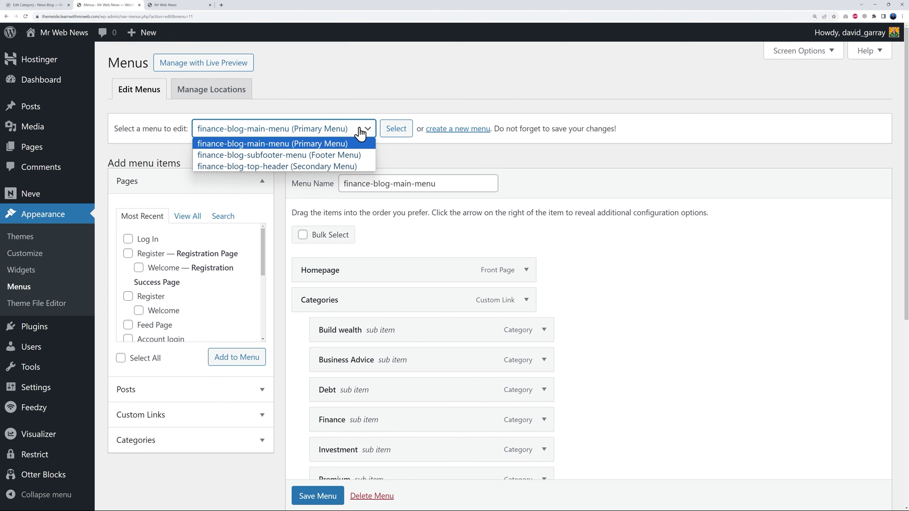
pyautogui.click(323, 155)
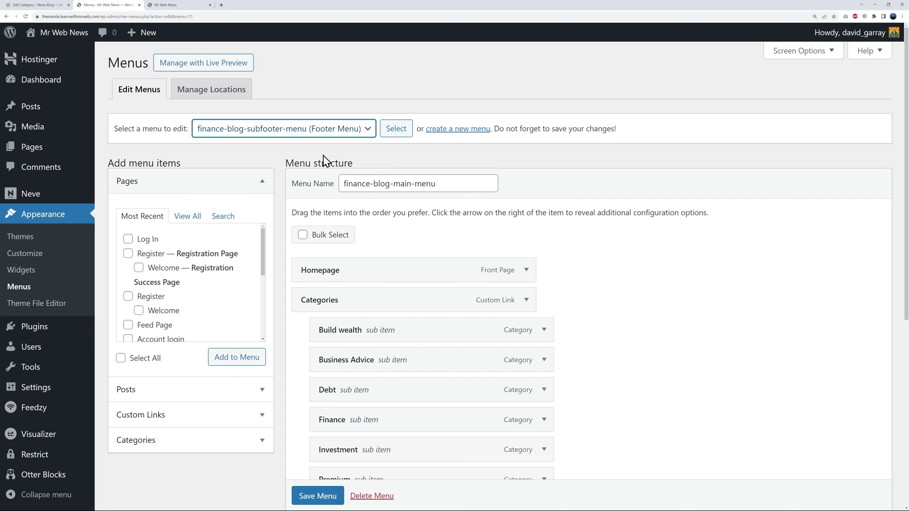
pyautogui.click(399, 132)
pyautogui.scroll(-1, 658, 292)
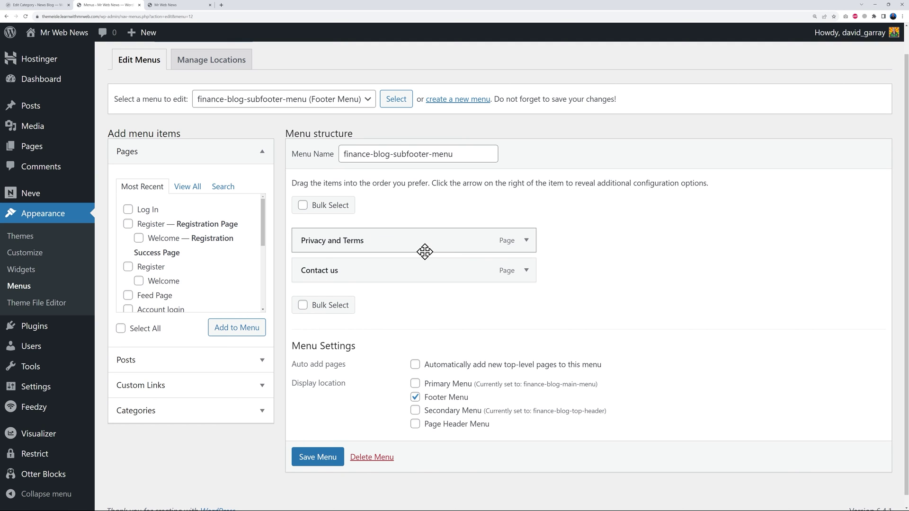
pyautogui.click(526, 240)
pyautogui.click(328, 349)
pyautogui.click(527, 257)
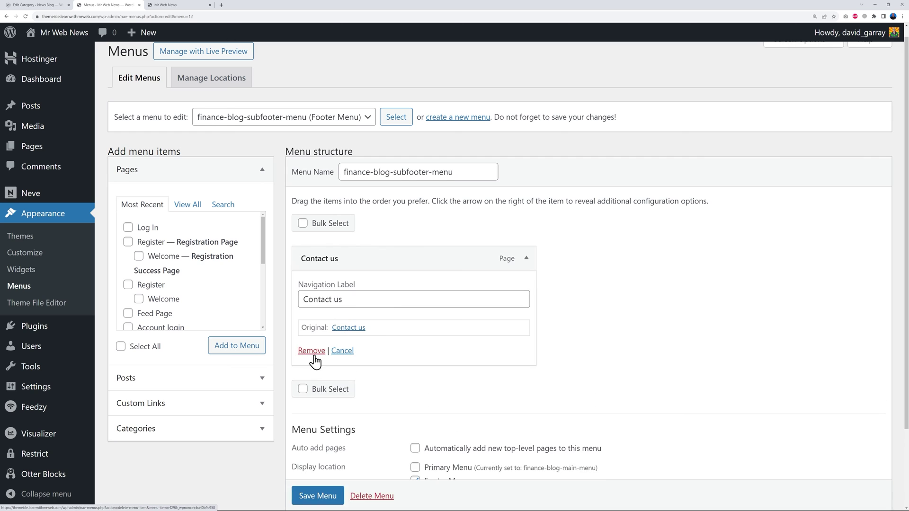
pyautogui.click(310, 352)
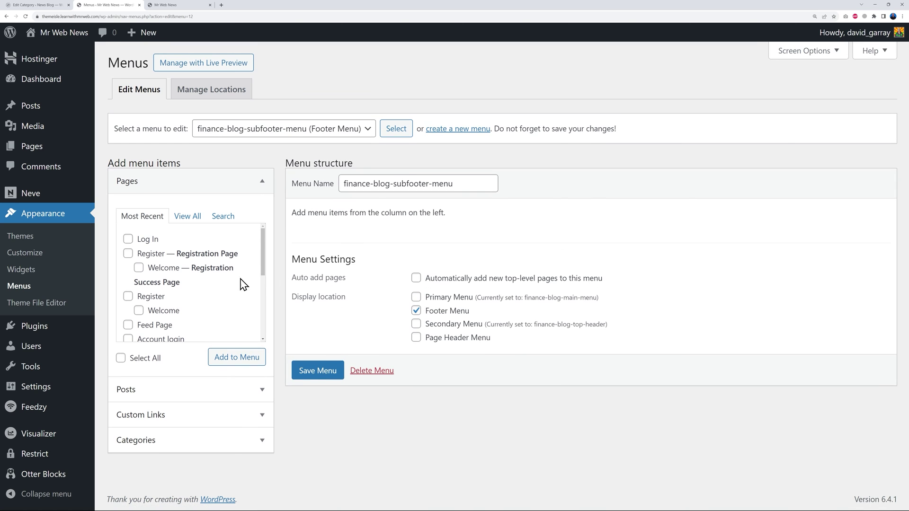
# Add the Log In, Register and Account login pages to the footer menu, save, and reload the site.
pyautogui.click(128, 239)
pyautogui.click(128, 254)
pyautogui.scroll(-1, 208, 318)
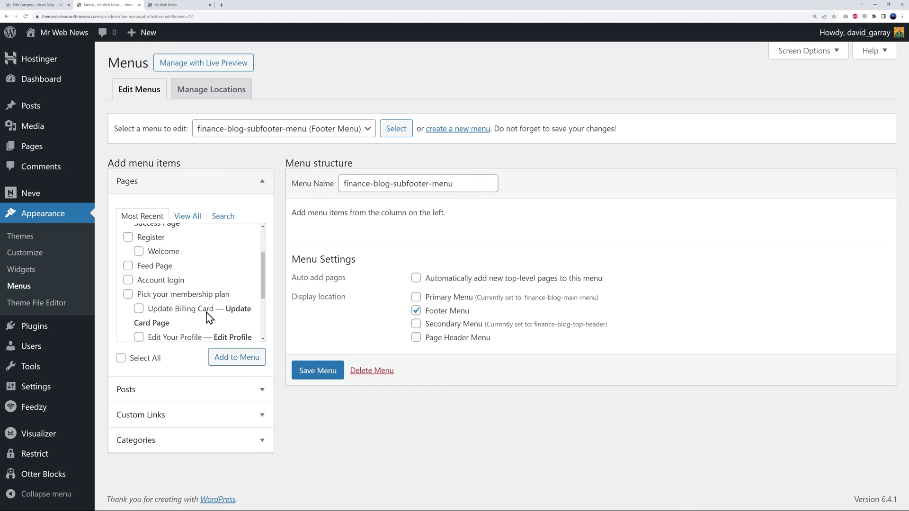
pyautogui.click(128, 280)
pyautogui.click(236, 358)
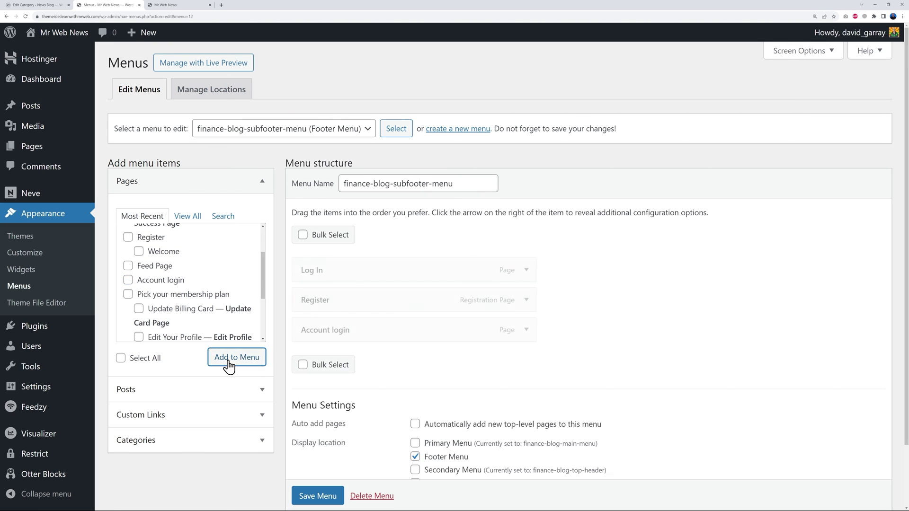
pyautogui.scroll(-1, 473, 403)
pyautogui.click(313, 494)
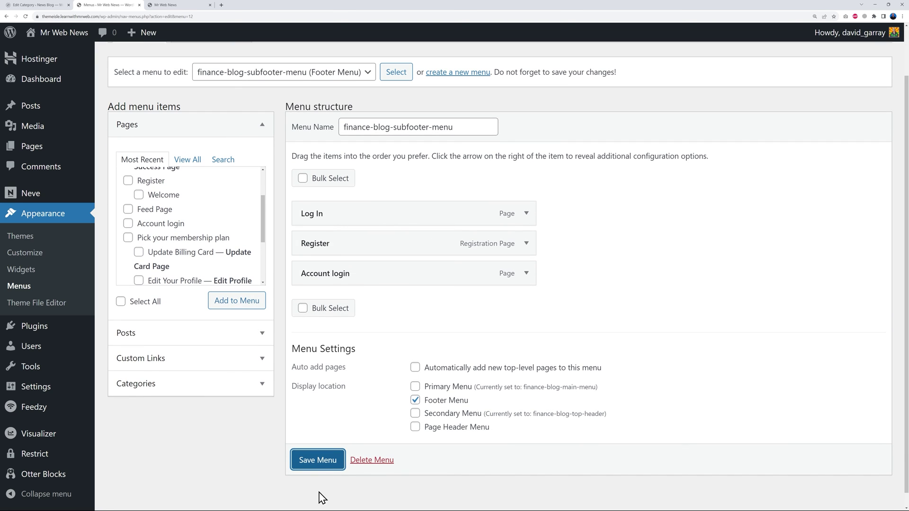
pyautogui.click(192, 5)
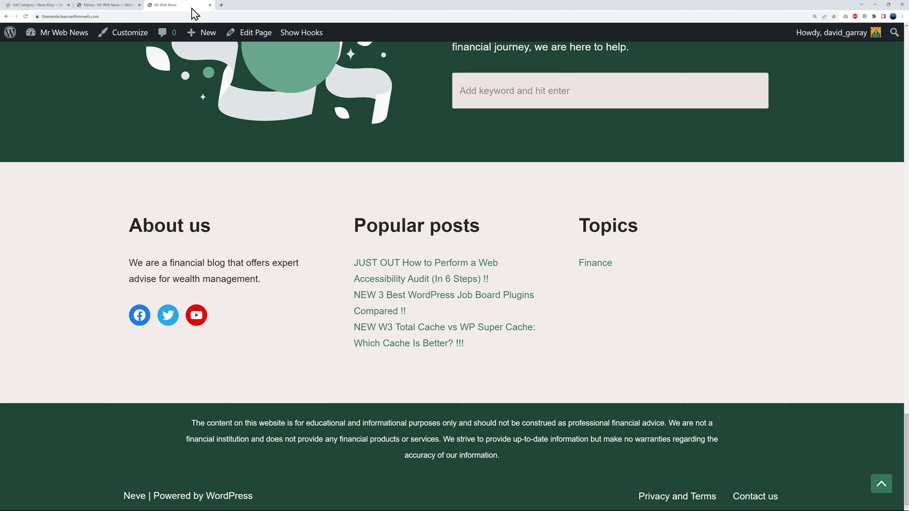
pyautogui.press('F5')
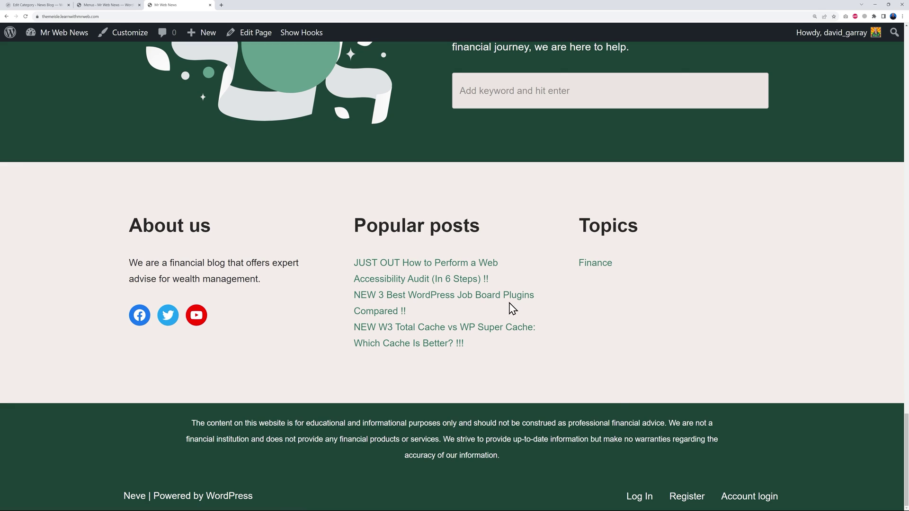